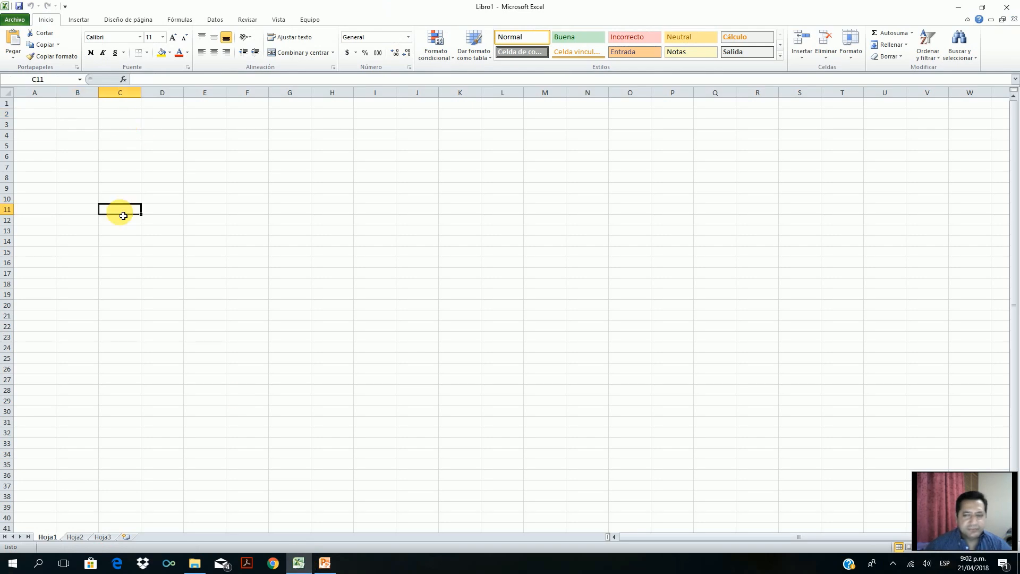
Step: Enter the title "TALLER 1 DE APLICACIÓN" in cell B1
left_click(75, 106)
type("TALLER 1 DE APLICACIÓN")
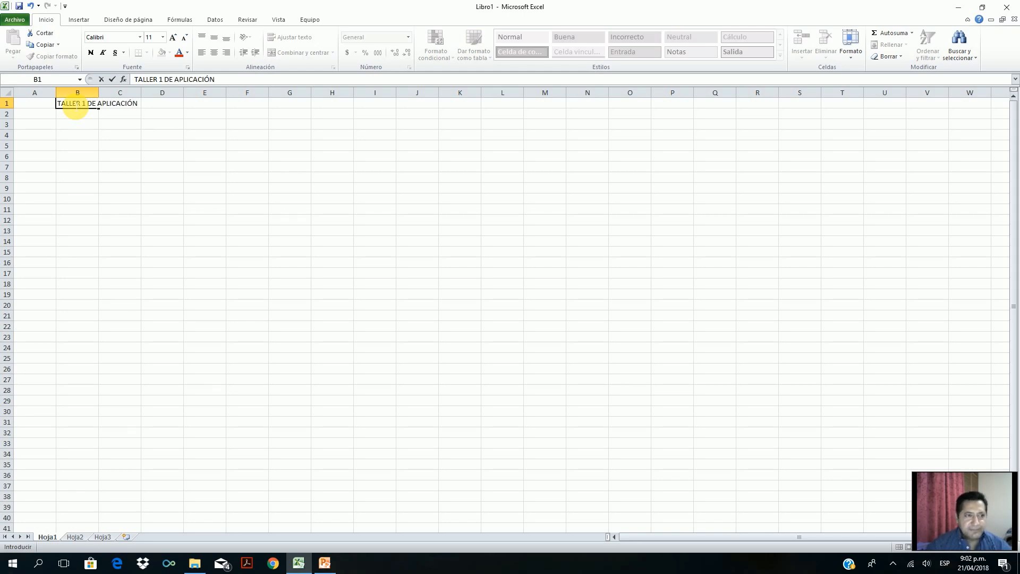
left_click(69, 118)
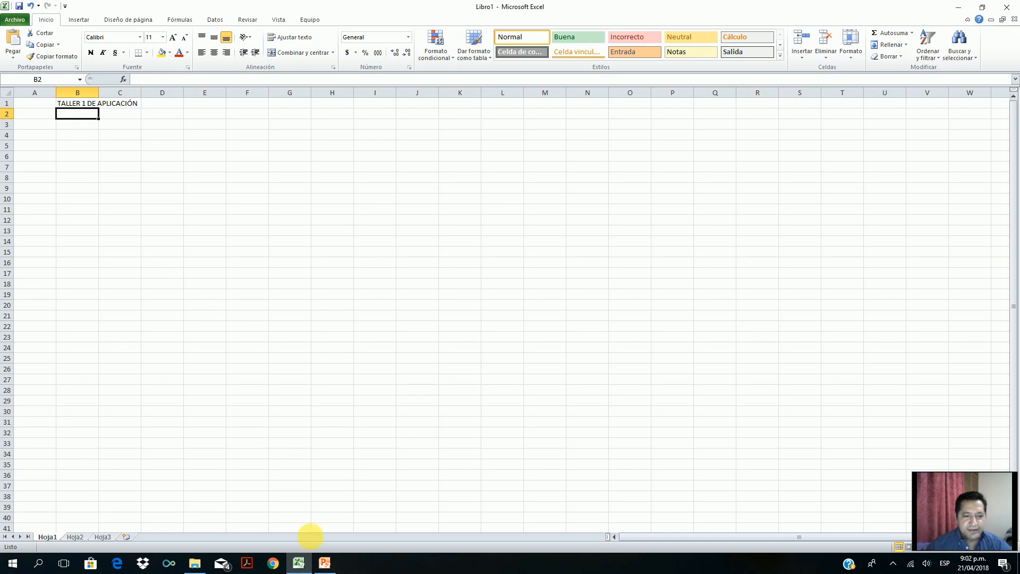
Step: Copy the introductory paragraph about mathematics teachers from the PowerPoint slide and paste it into cell B3 in Excel, matching the destination formatting
left_click(324, 563)
left_click(385, 229)
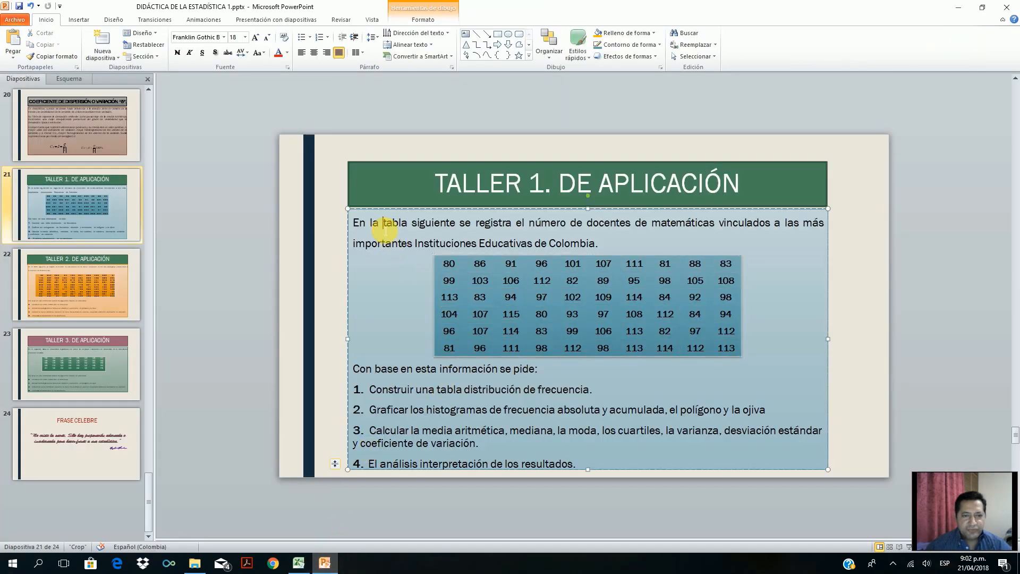
left_click_drag(355, 224, 618, 250)
key("ctrl+c")
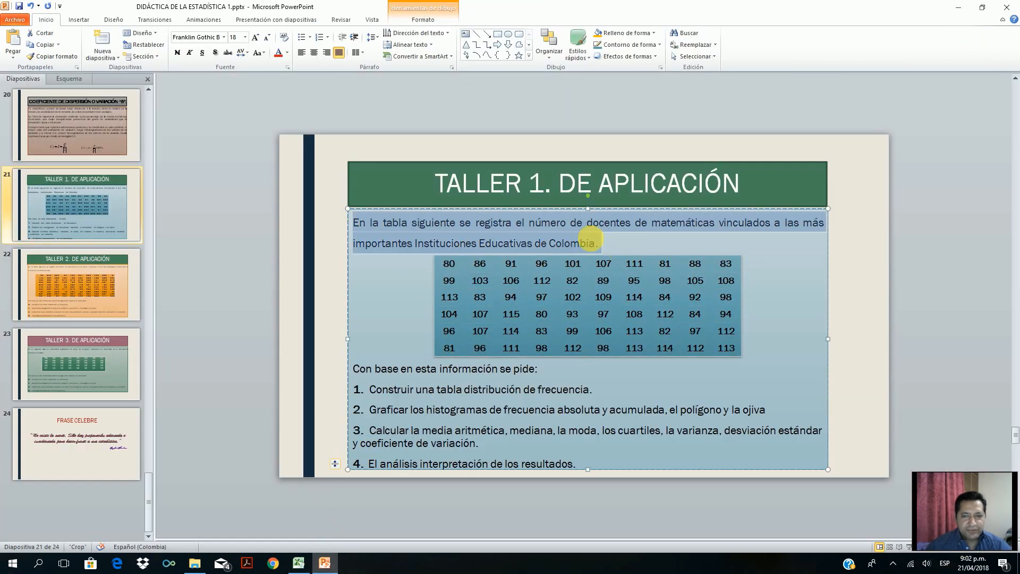
right_click(558, 248)
left_click(444, 264)
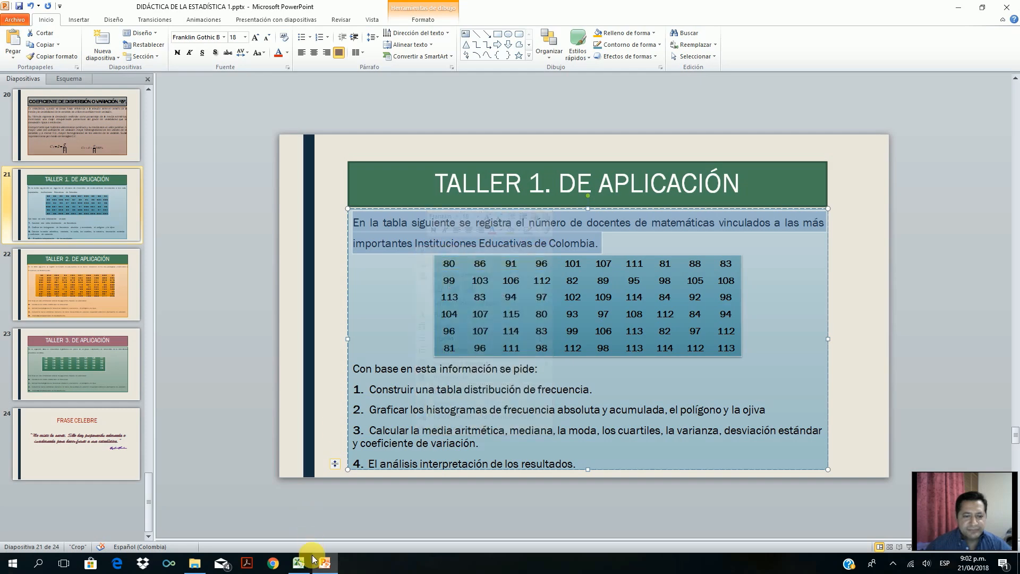
left_click(299, 564)
left_click(81, 127)
right_click(81, 127)
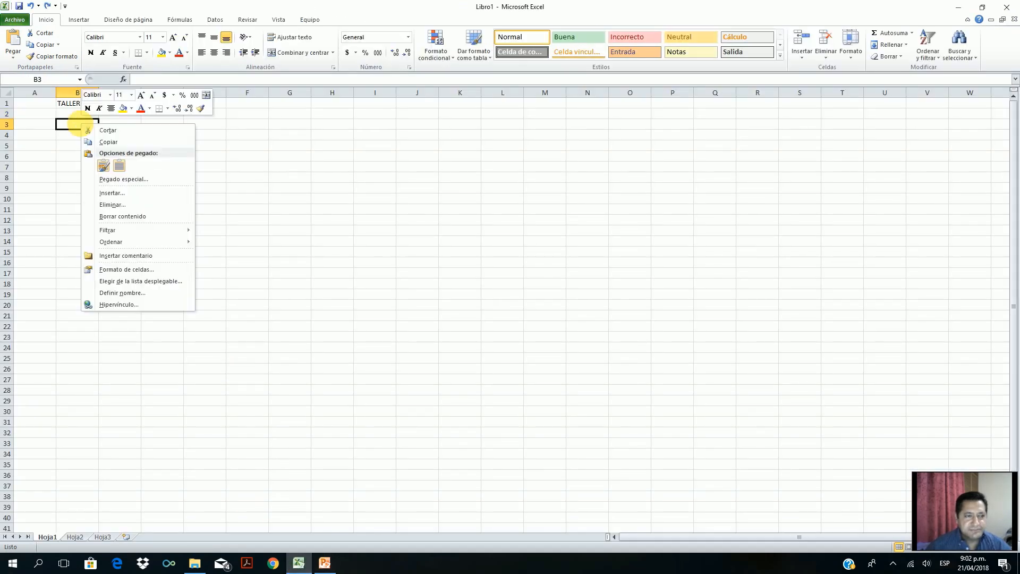
left_click(119, 167)
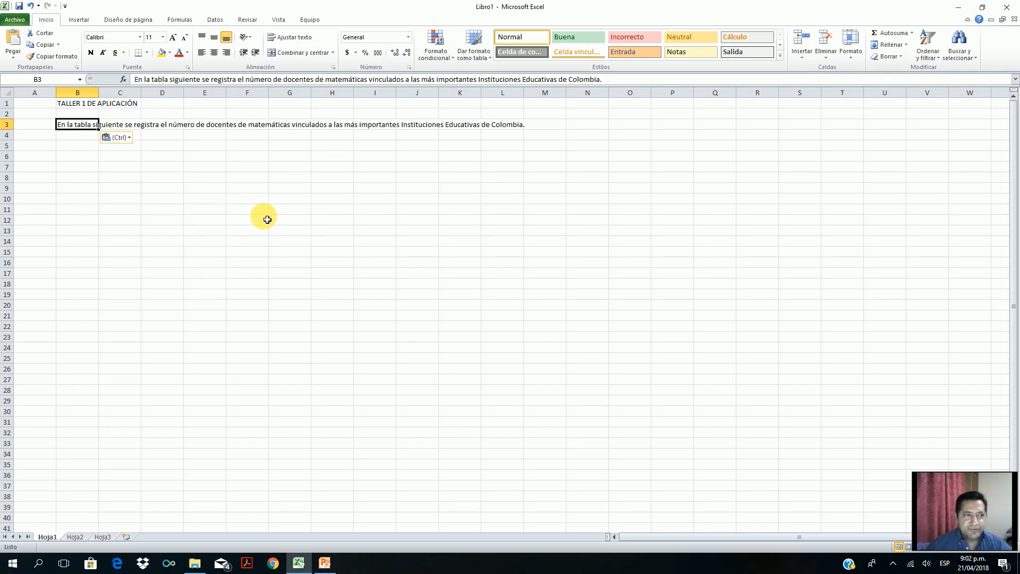
Step: Copy the table of numbers from the PowerPoint slide and paste it into the Excel sheet starting at cell B5
left_click(74, 144)
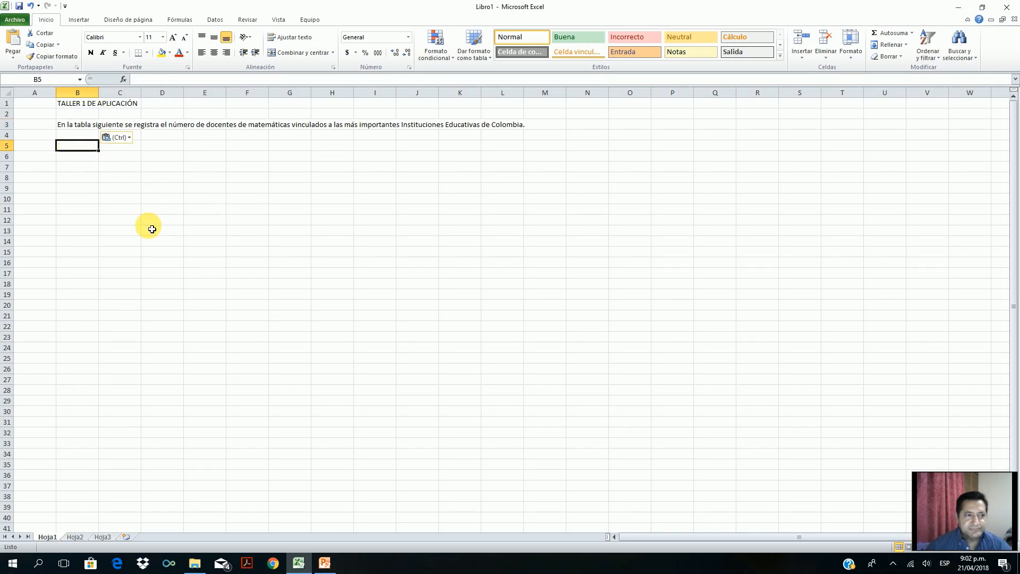
left_click(325, 563)
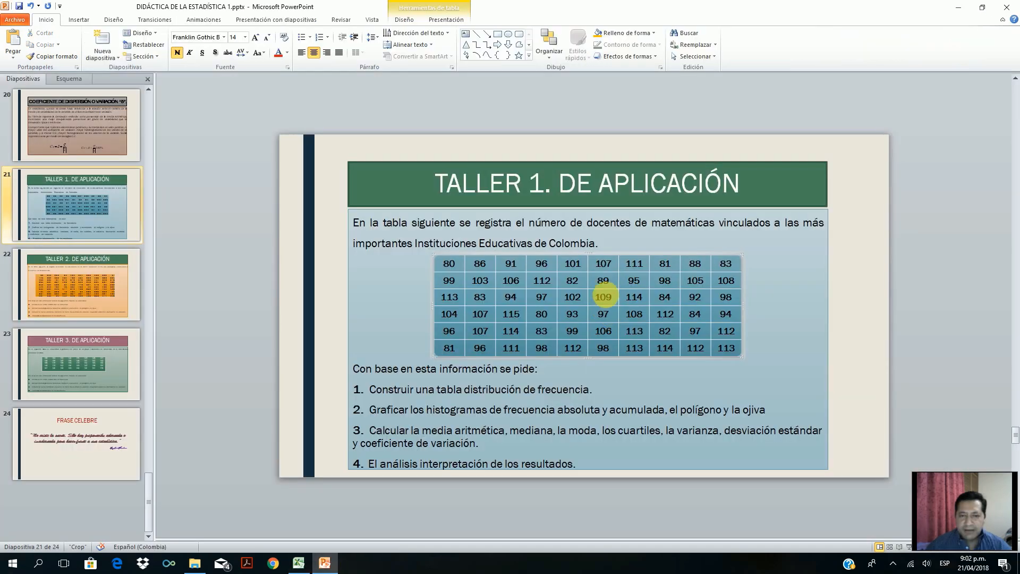
right_click(594, 258)
left_click(559, 269)
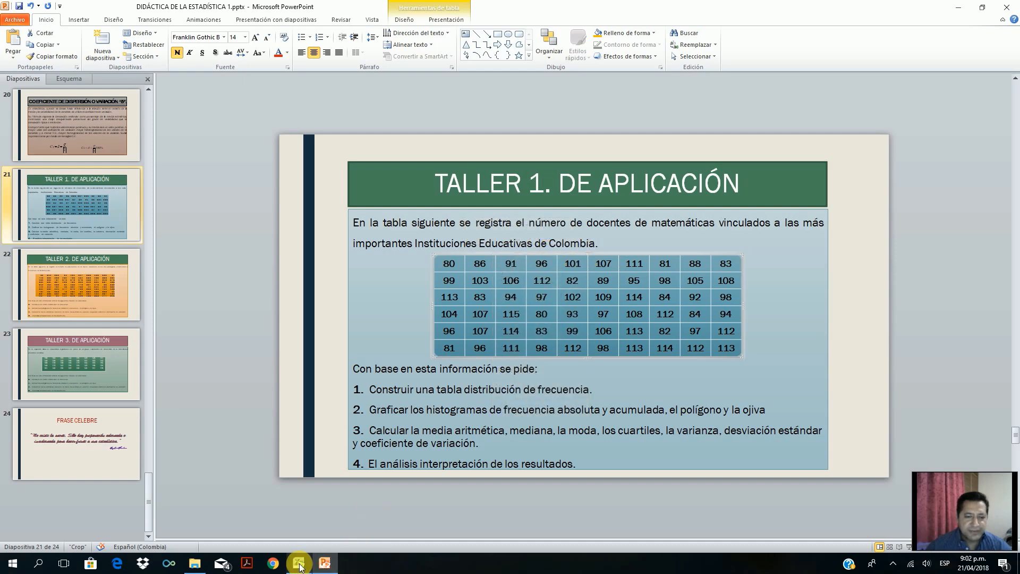
left_click(299, 562)
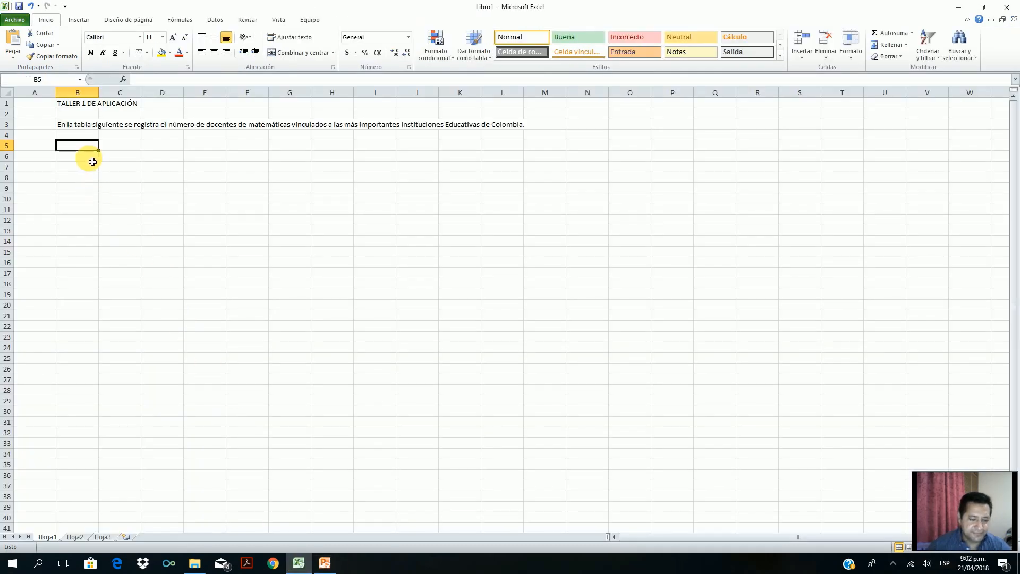
key("ctrl+v")
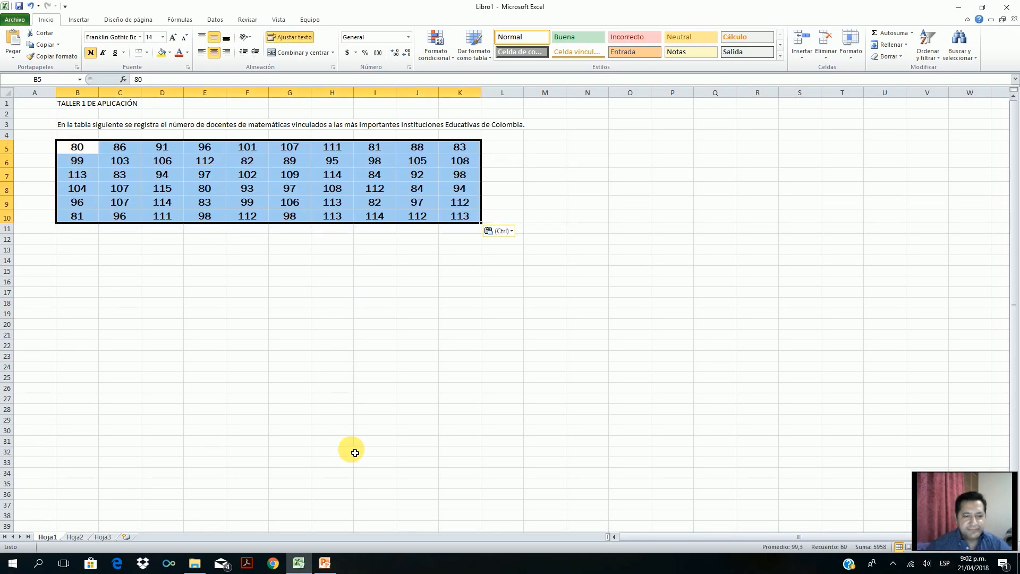
Step: Copy the line "Con base en esta información se pide:" from the PowerPoint slide into cell B12 of the Excel sheet
left_click(318, 570)
left_click_drag(362, 371, 529, 373)
right_click(530, 372)
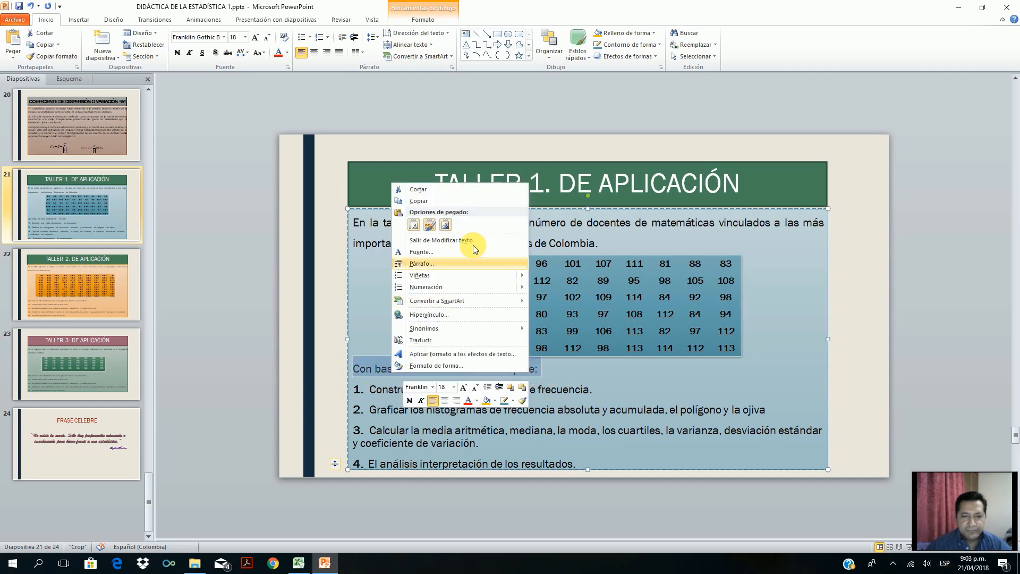
left_click(454, 199)
left_click(299, 564)
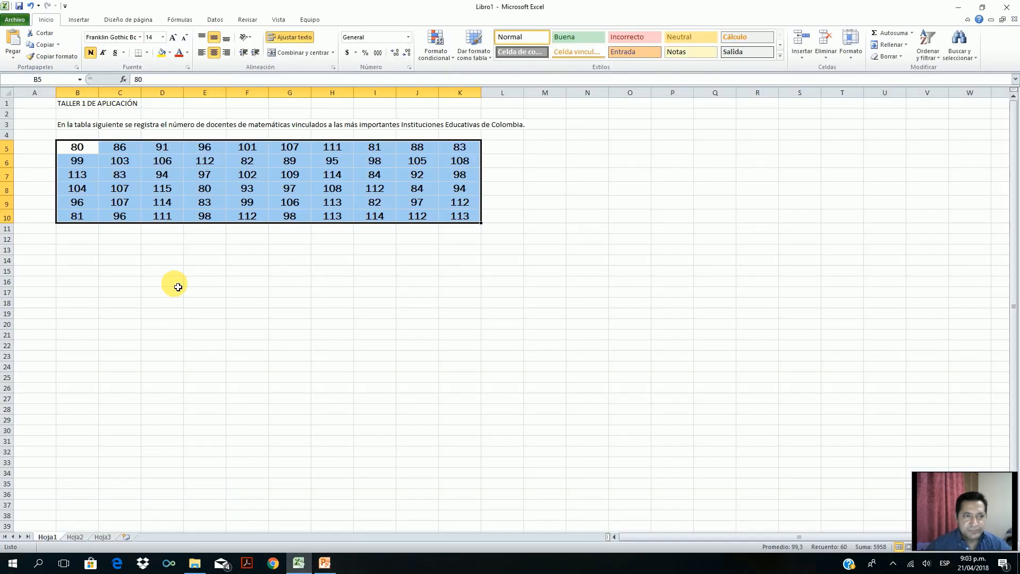
left_click(76, 242)
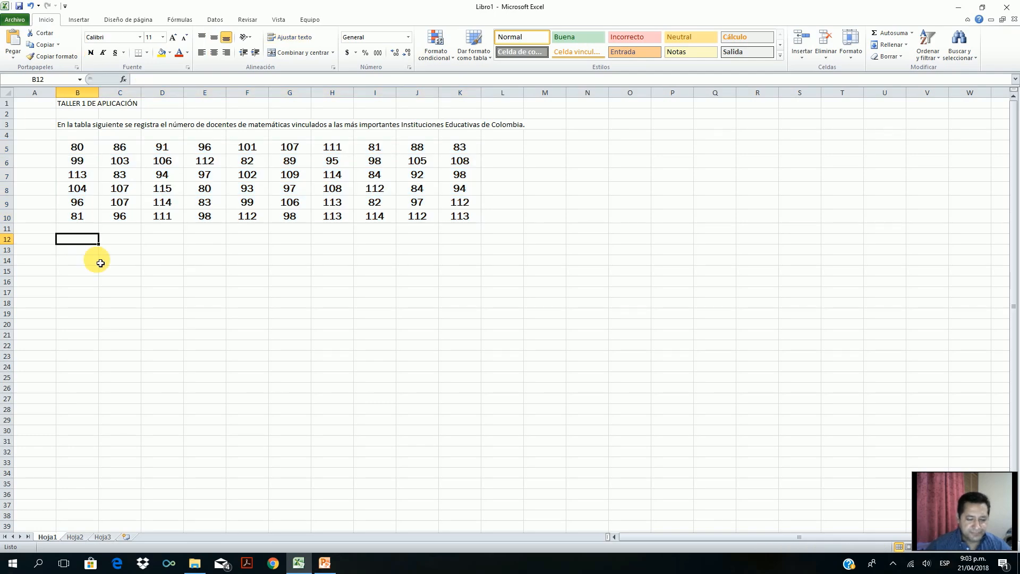
key("ctrl+v")
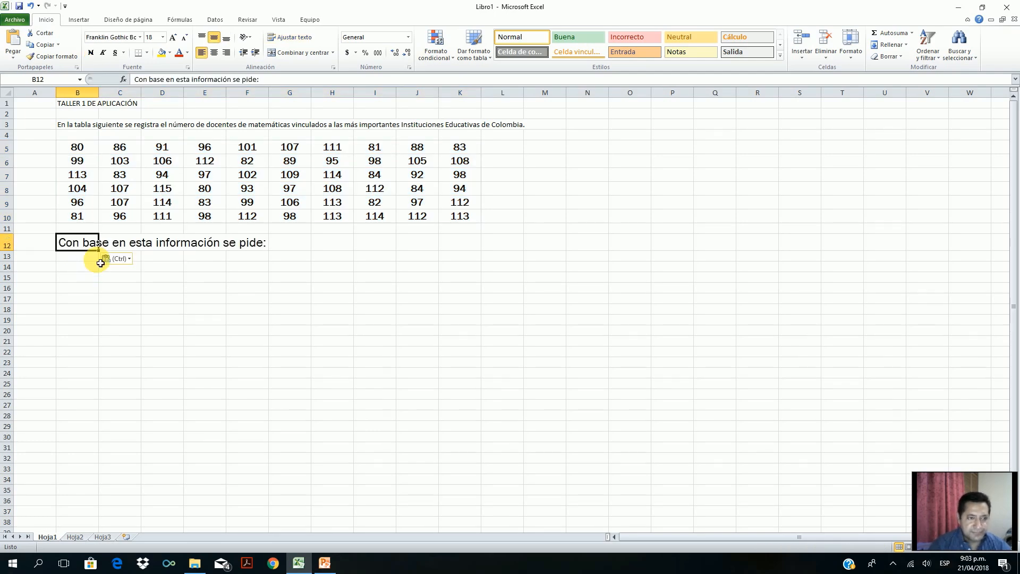
Step: Copy item 1, "Construir una tabla distribución de frecuencia.", from the PowerPoint slide into cell B13 of the Excel sheet
left_click(324, 563)
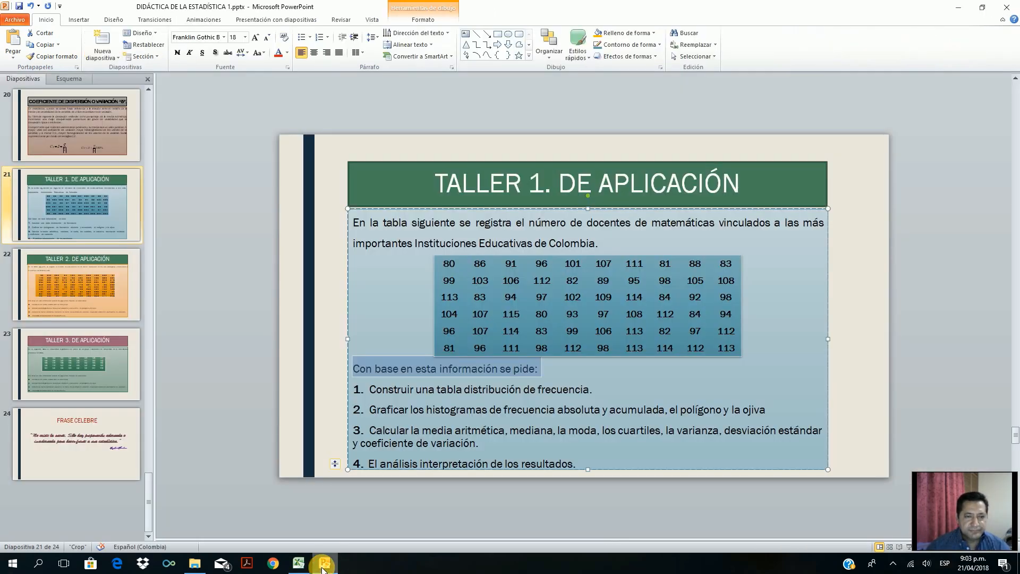
left_click_drag(357, 392, 601, 390)
right_click(577, 391)
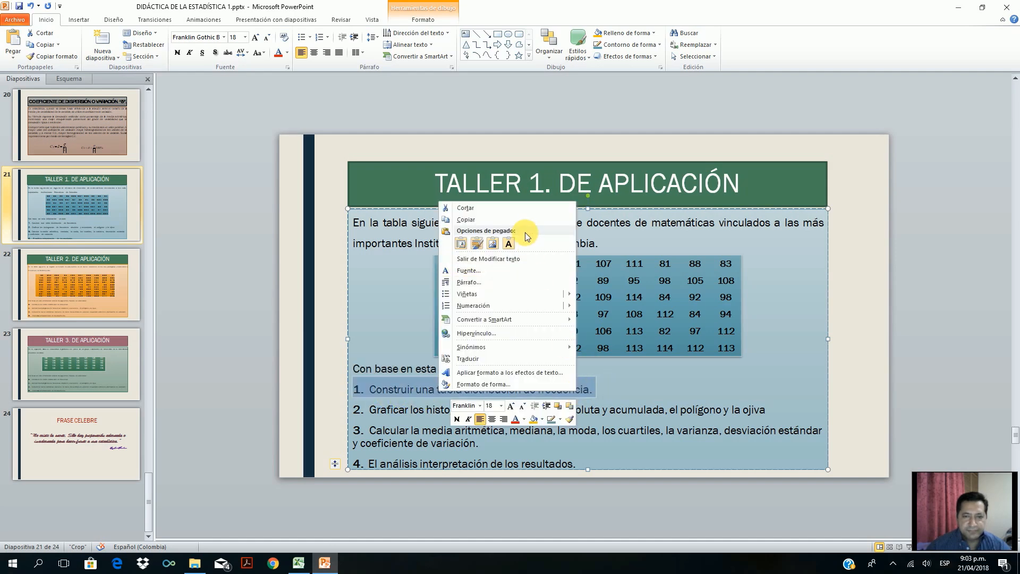
left_click(514, 225)
left_click(299, 563)
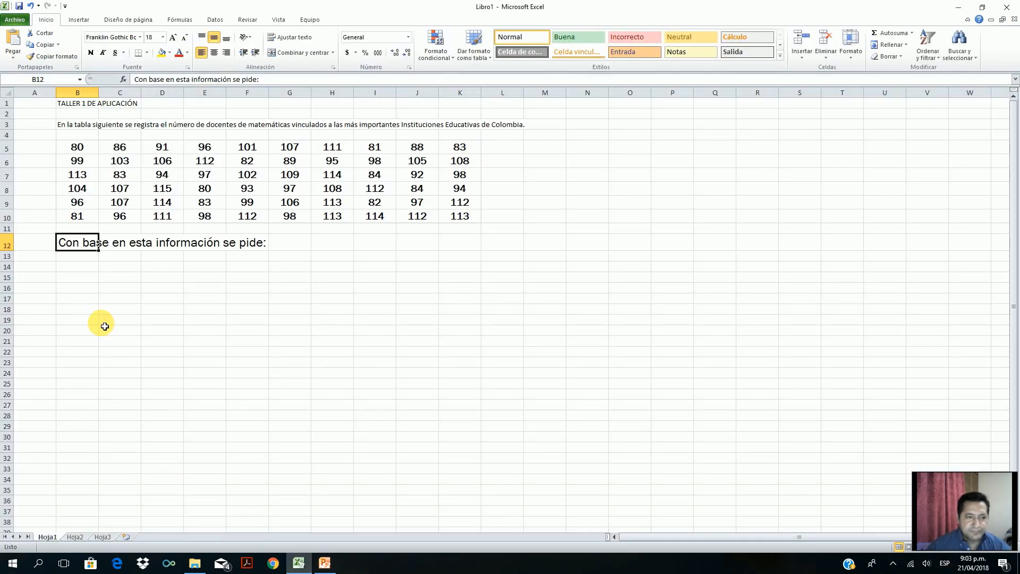
left_click(75, 256)
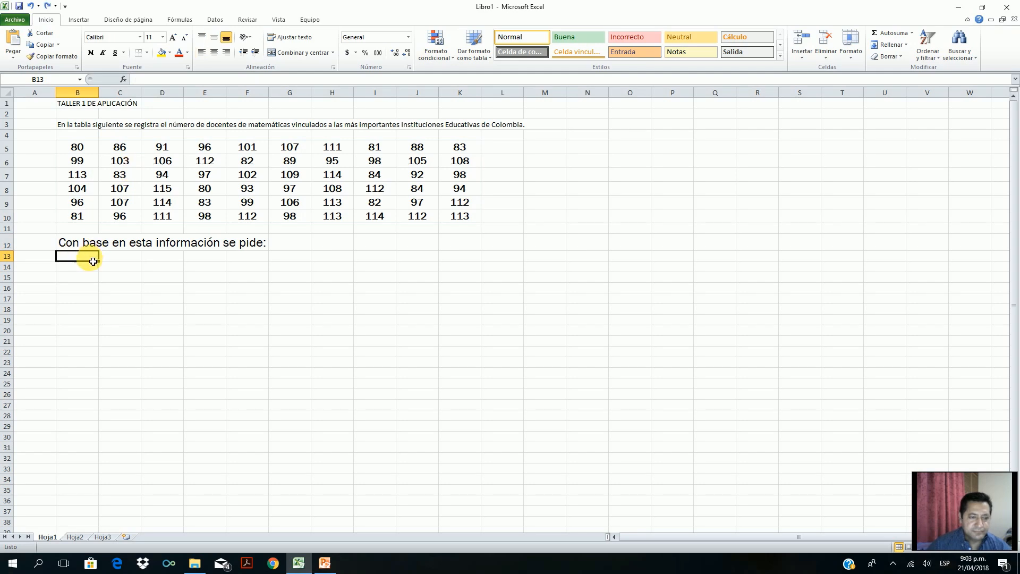
key("ctrl+v")
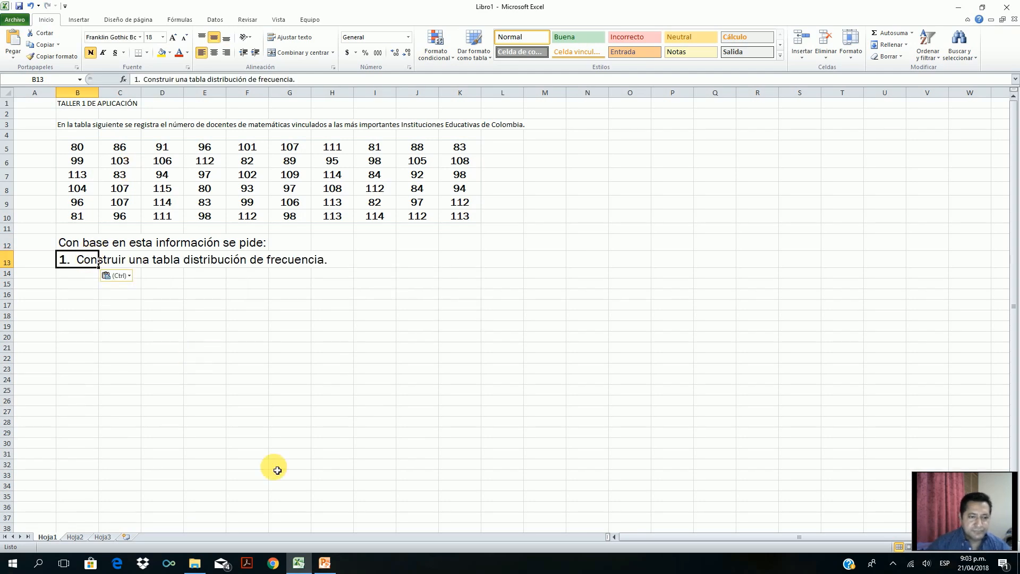
Step: Copy item 2, about graphing the histograms, polygon and ogive, from the PowerPoint slide into cell B14 of the Excel sheet
mouse_move(321, 567)
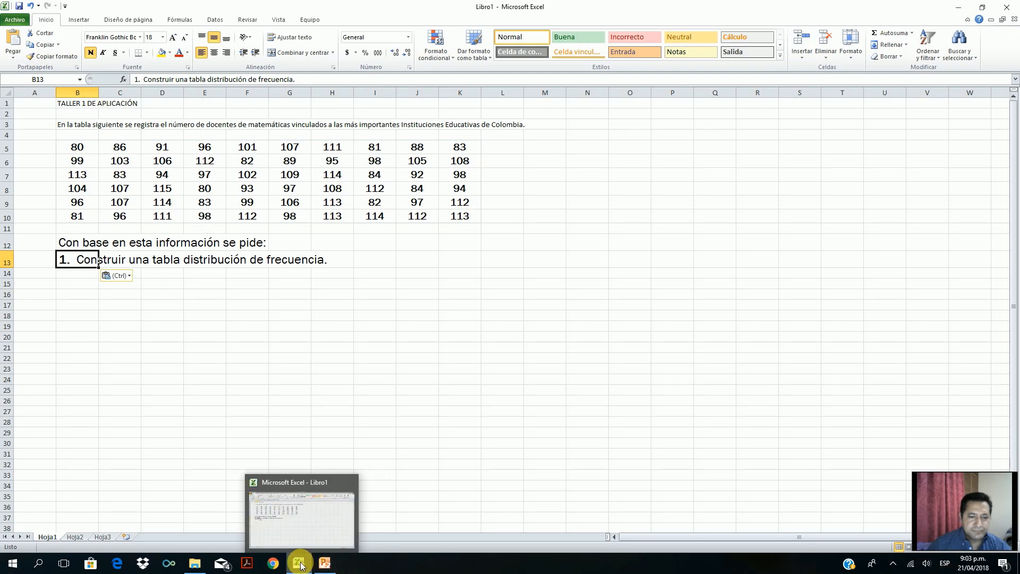
left_click(324, 564)
left_click_drag(356, 413, 764, 410)
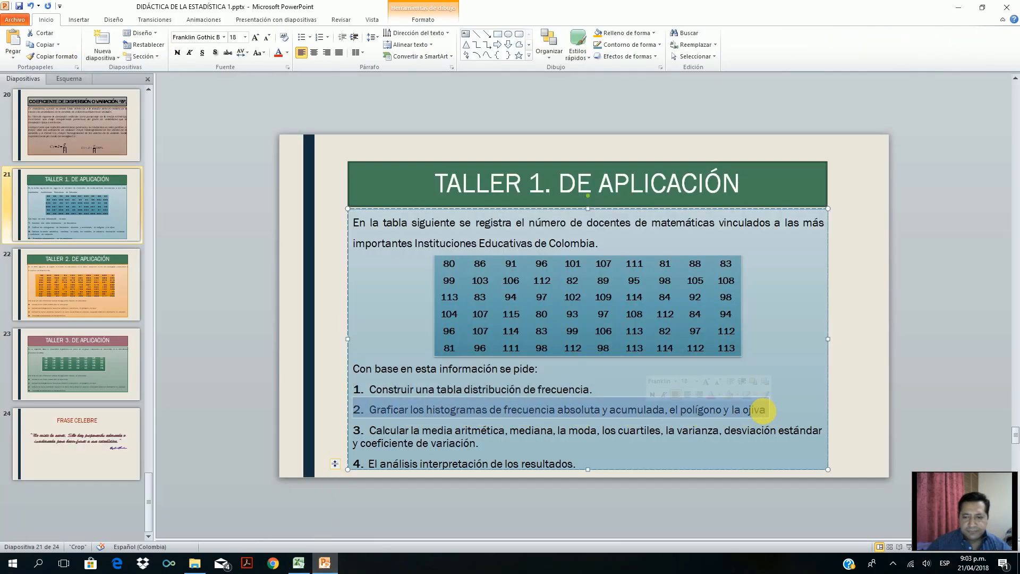
right_click(760, 415)
left_click(700, 237)
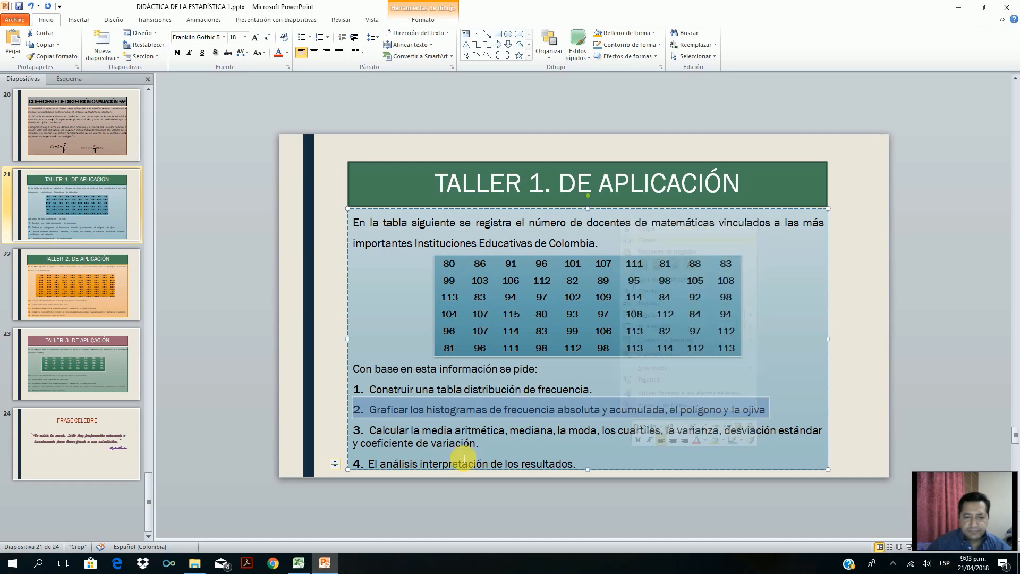
left_click(298, 563)
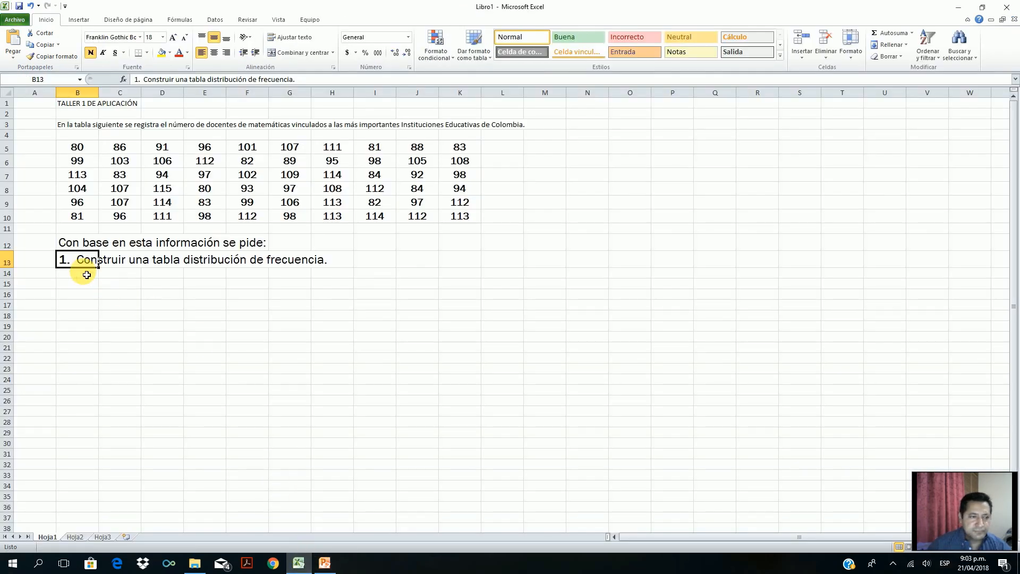
key("ctrl+v")
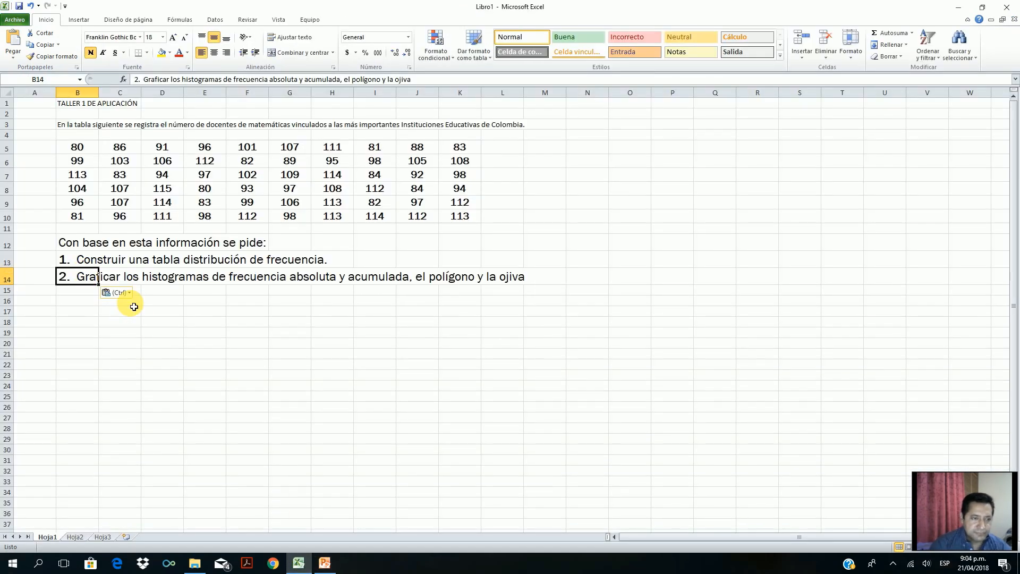
Step: Copy the whole of item 3, about calculating the mean, median and other statistics, from the PowerPoint slide into cell B15 of the Excel sheet
left_click(325, 564)
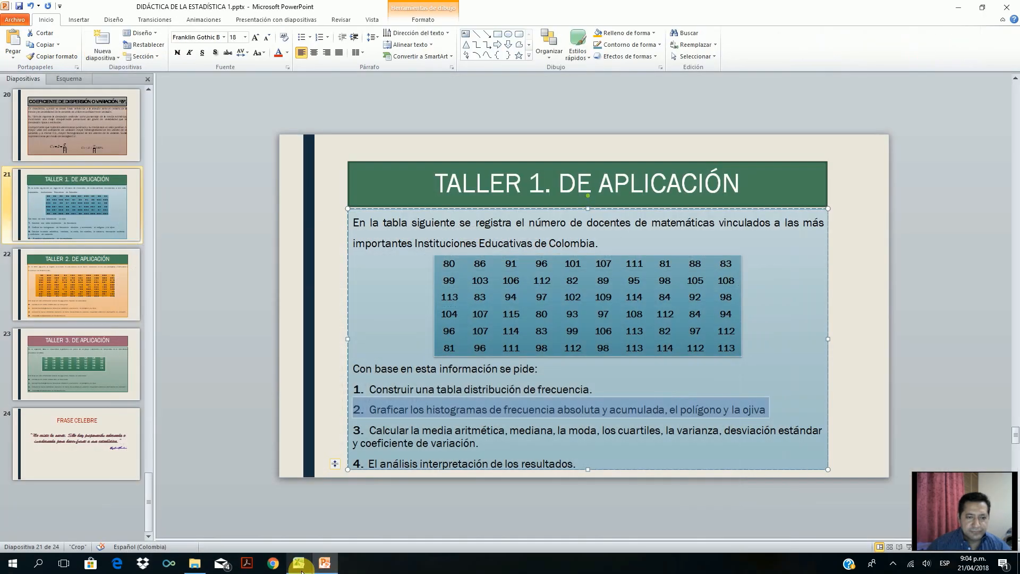
left_click_drag(356, 429, 453, 444)
right_click(453, 444)
left_click(339, 275)
left_click(299, 563)
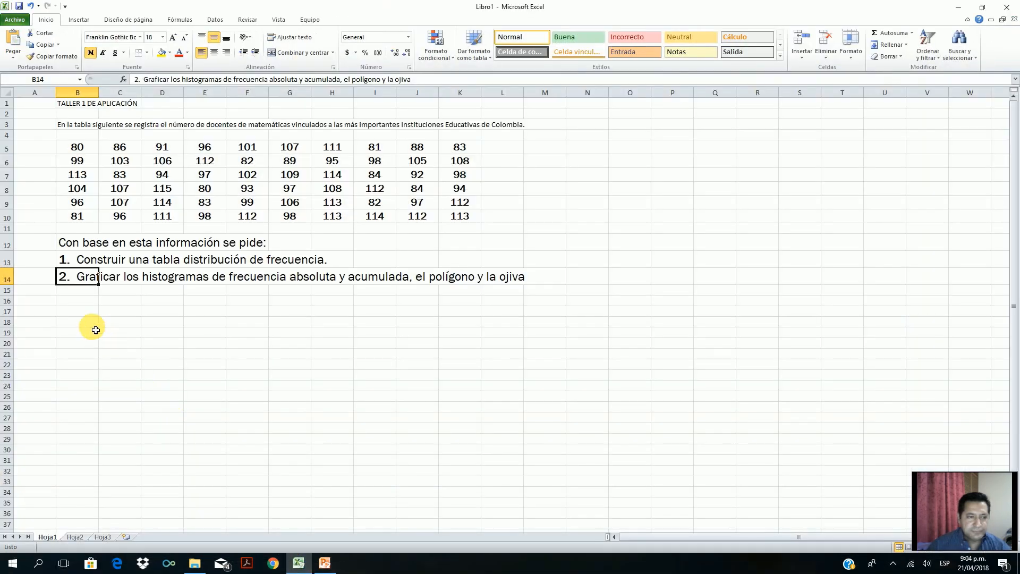
left_click(80, 291)
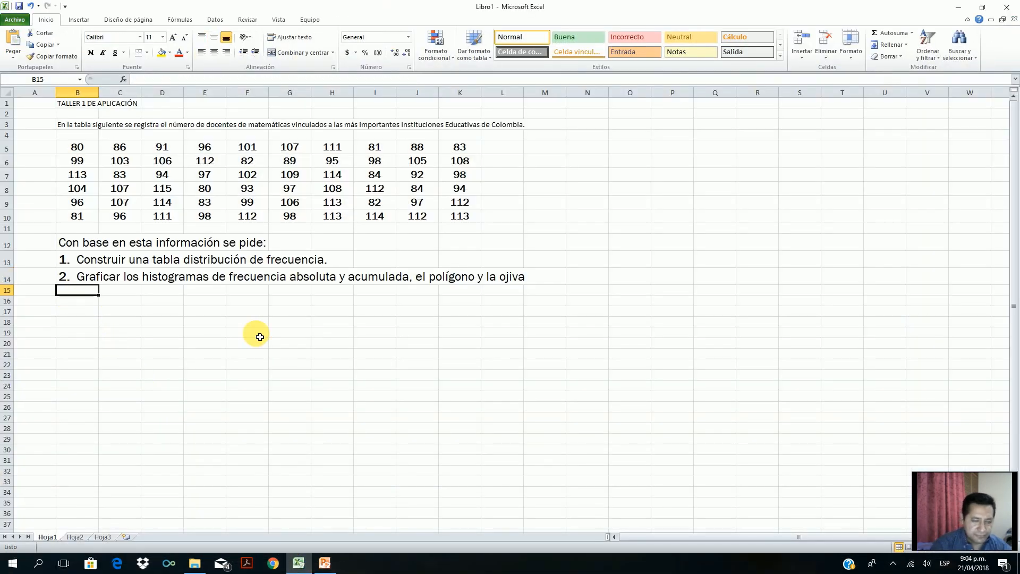
key("ctrl+v")
Step: Copy item 4, "El análisis interpretación de los resultados.", from the PowerPoint slide into cell B16 of the Excel sheet
left_click(324, 563)
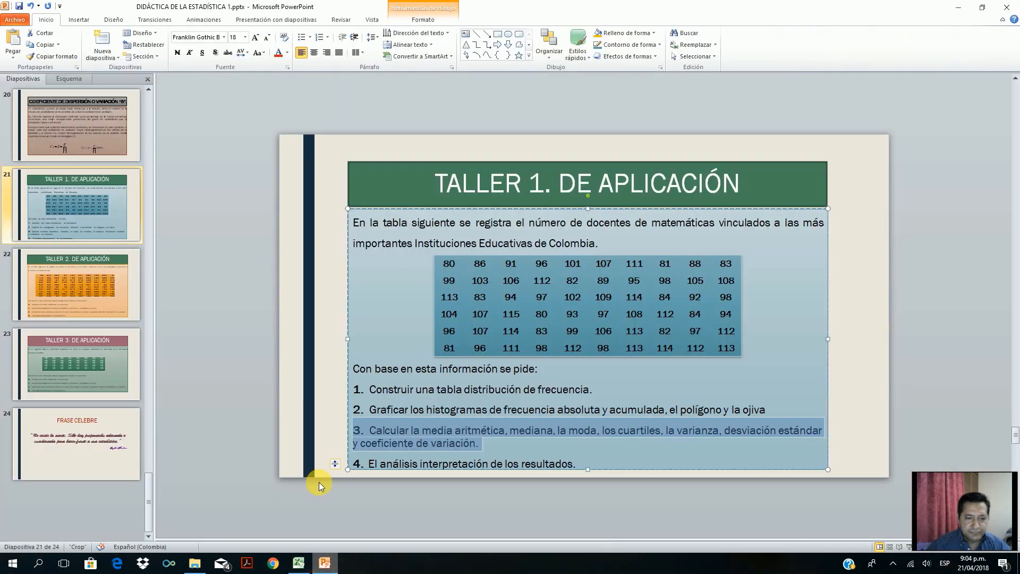
left_click_drag(351, 463, 543, 467)
right_click(543, 467)
left_click(444, 291)
left_click(299, 563)
left_click(79, 309)
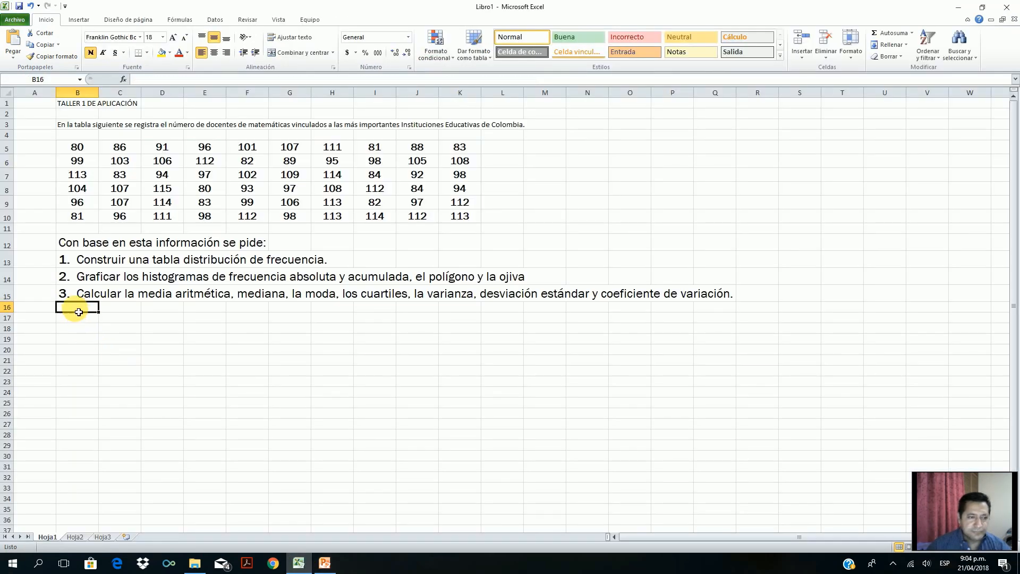
key("ctrl+v")
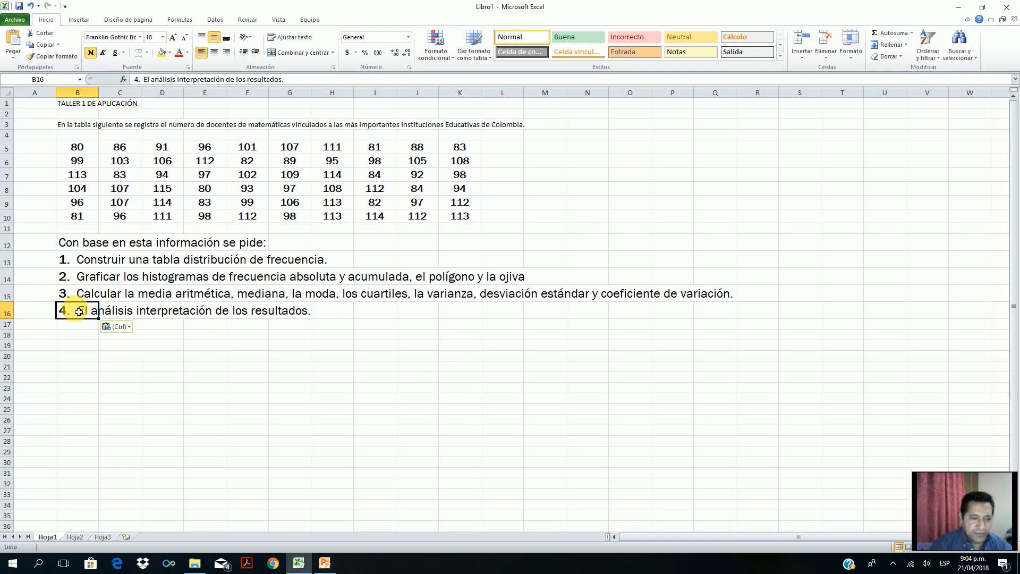
left_click(256, 405)
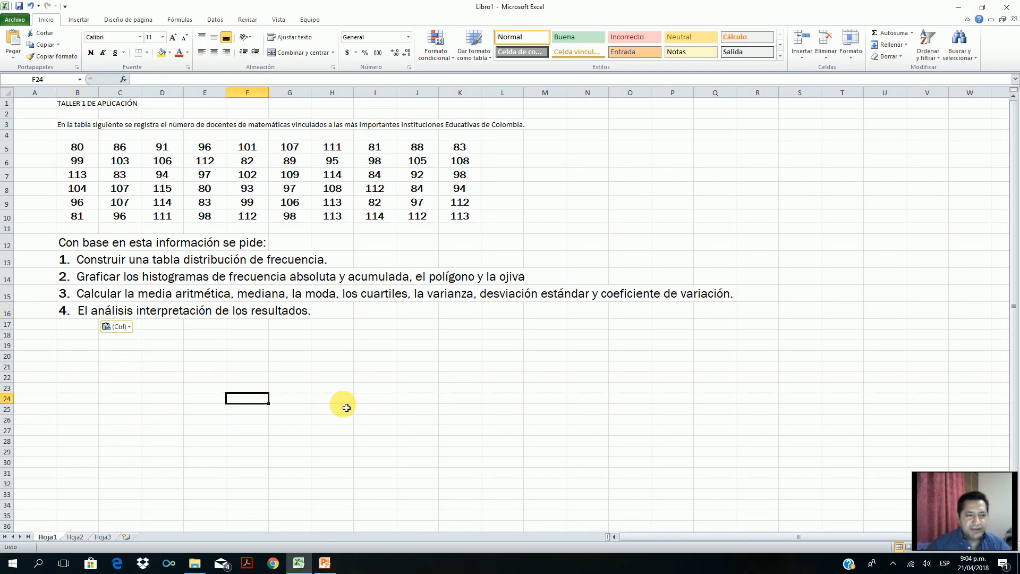
Step: Rename the worksheet Hoja1 as PROBLEMA
double_click(53, 537)
type("PROBLE")
key("BackSpace")
key("BackSpace")
type("LEMA")
Step: Enter the heading "SOLUCIÓN:" in cell B19 and move on to cell B21
left_click(75, 344)
type("SOLUCIÓN:")
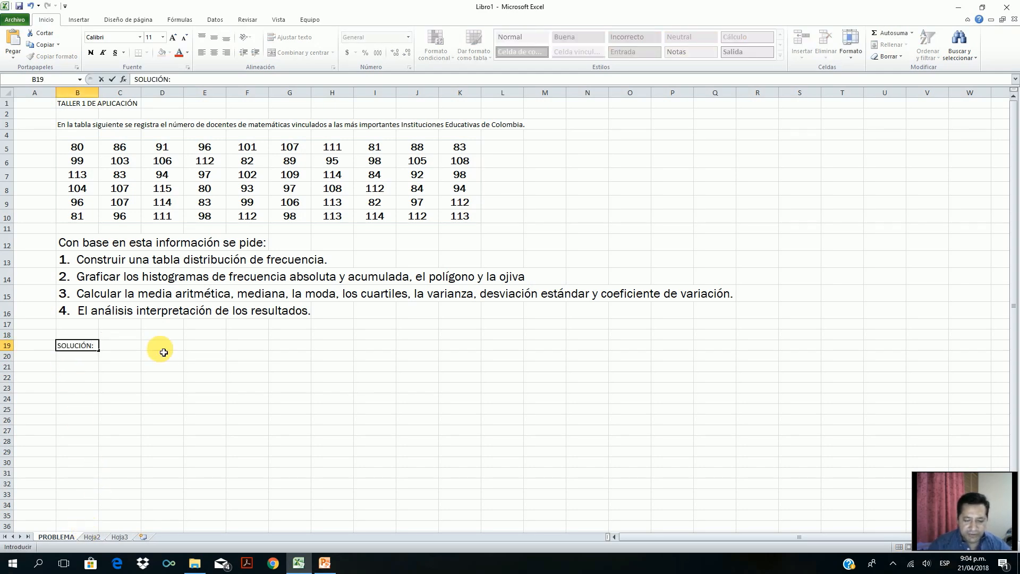
key("Return")
key("Return")
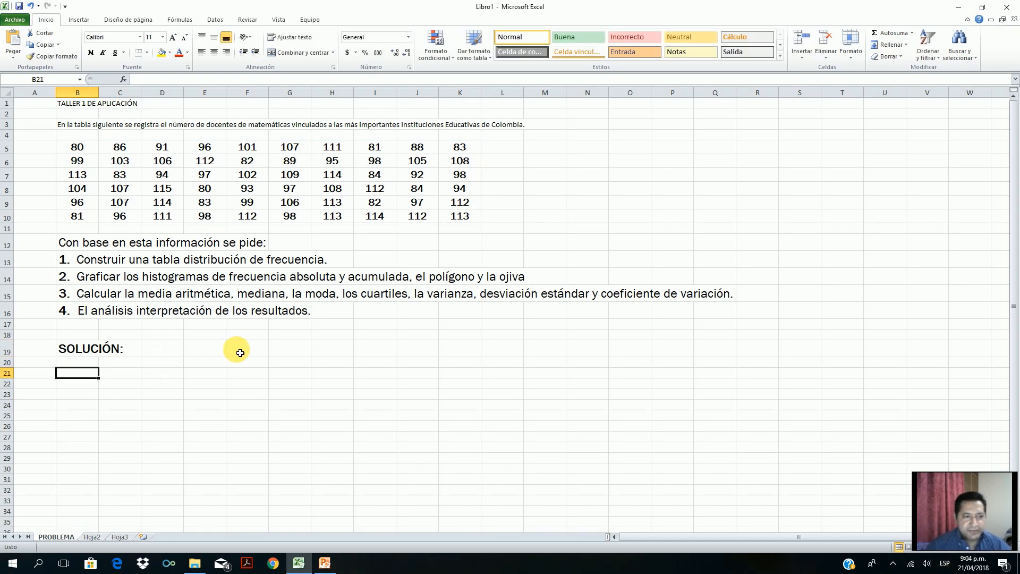
Step: Copy item 1, "Construir una tabla distribución de frecuencia.", from cell B13 into cell B21 below the SOLUCIÓN heading
left_click(80, 261)
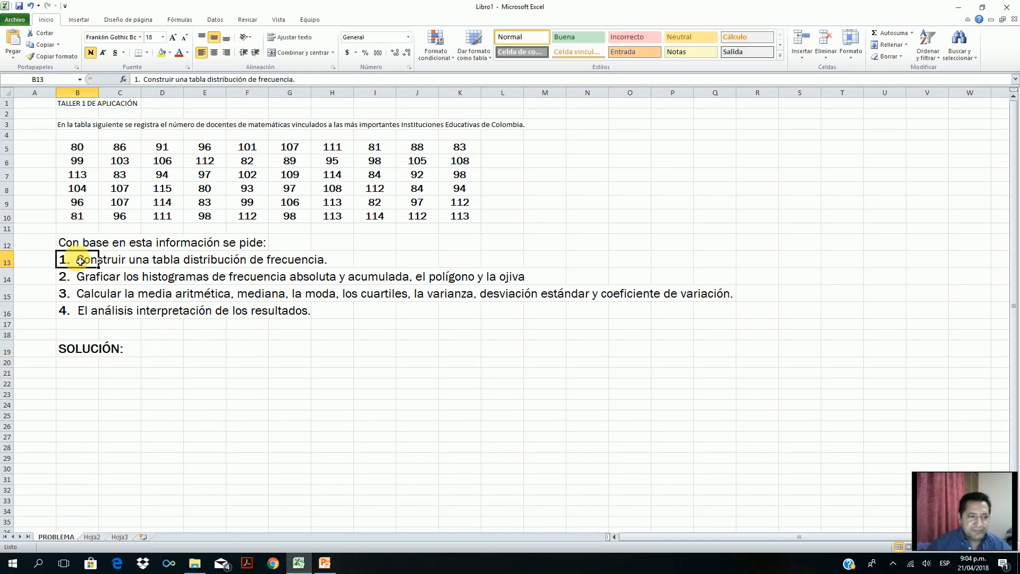
right_click(79, 261)
left_click(106, 277)
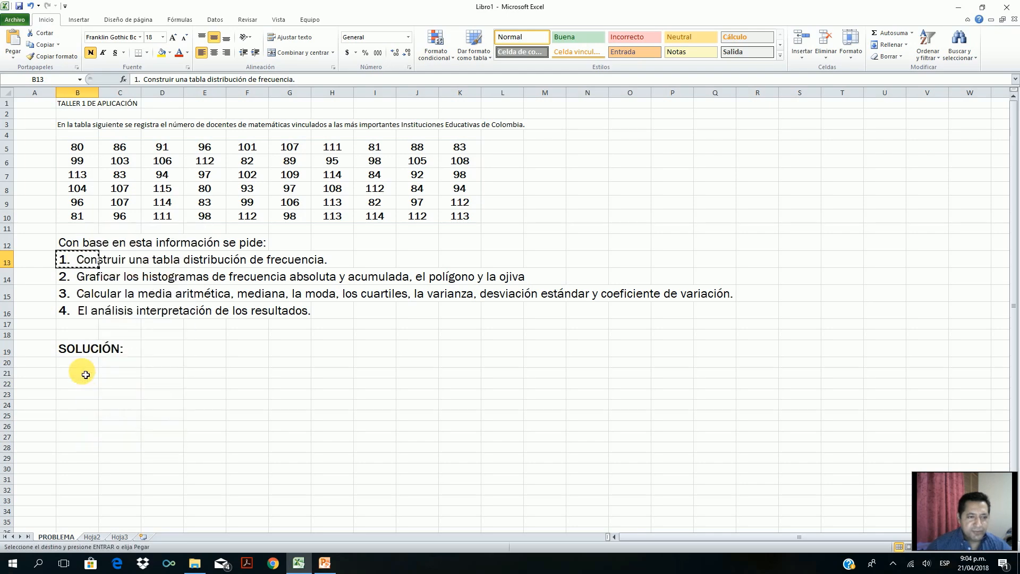
left_click(85, 374)
key("ctrl+v")
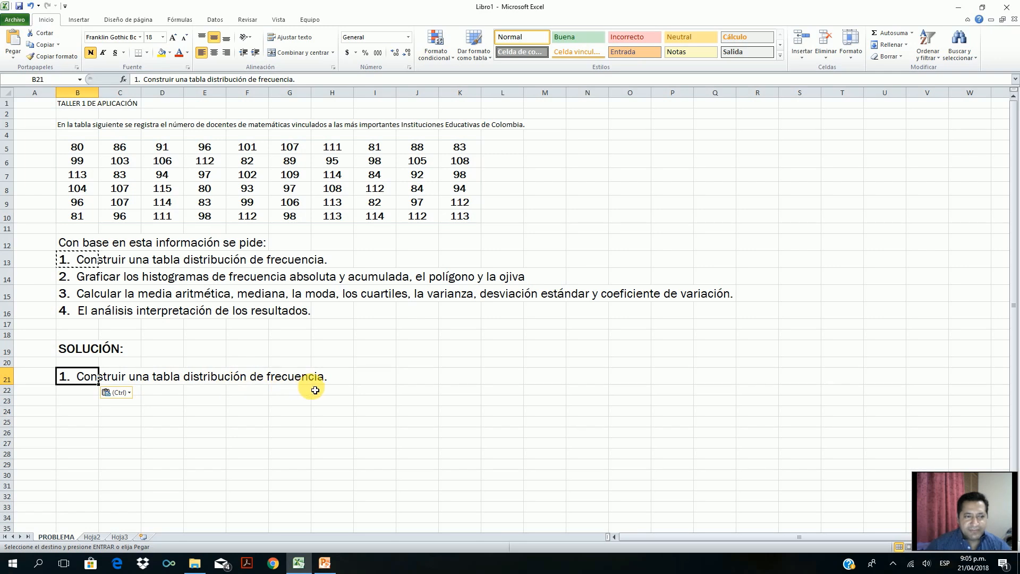
Step: Enter the label "muestra =" in cell B23 and "n=" in cell C23
key("Down")
key("Down")
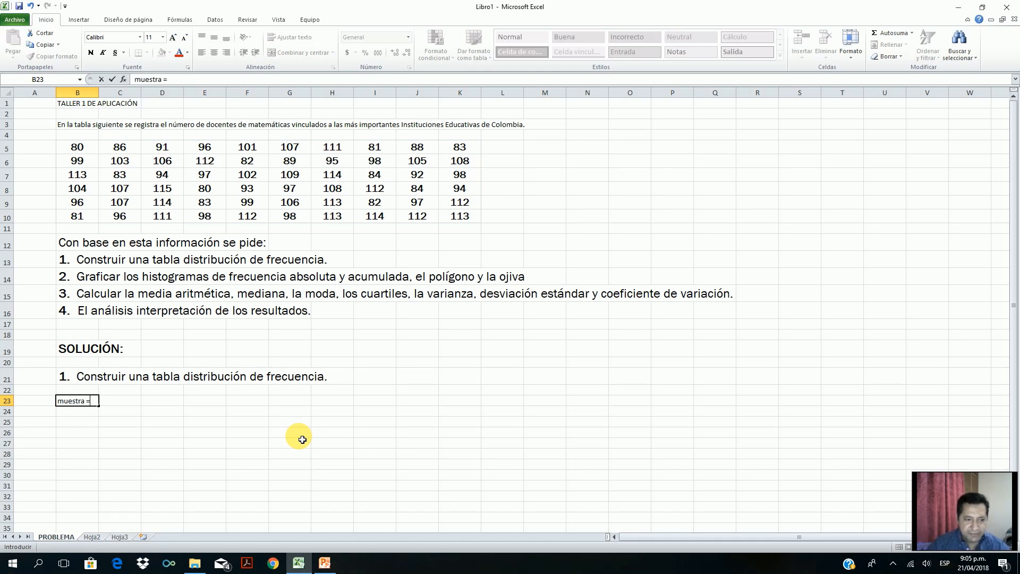
key("Tab")
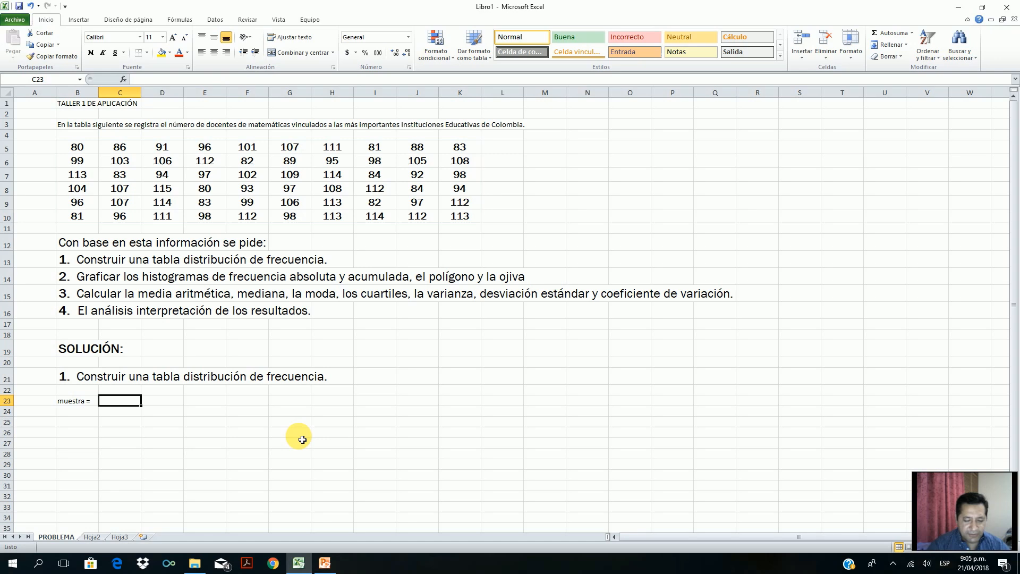
type("n")
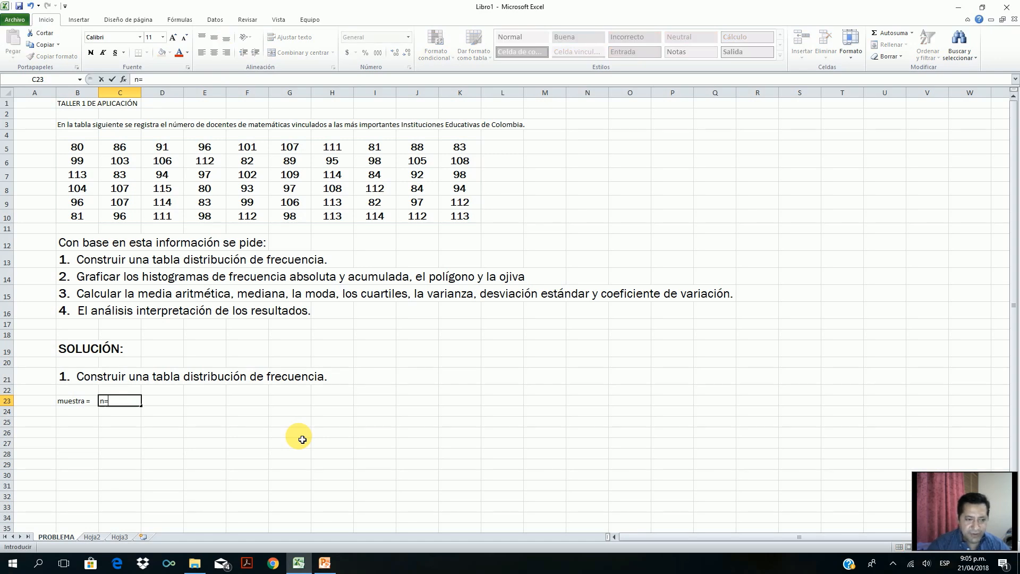
type("=")
key("Tab")
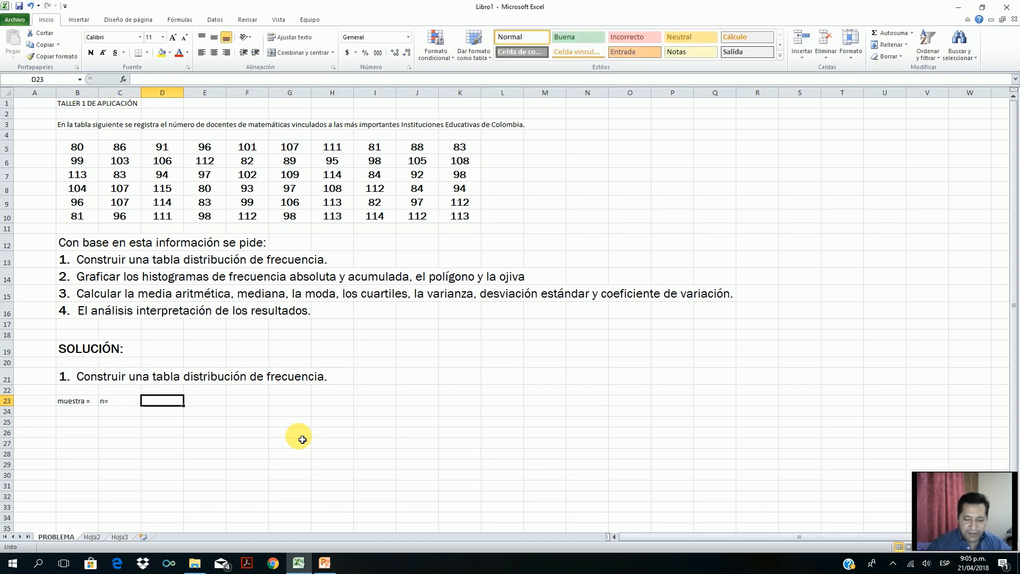
Step: Calculate the sample size in cell D23 with the CONTAR function over the data range B5:K10
type("=")
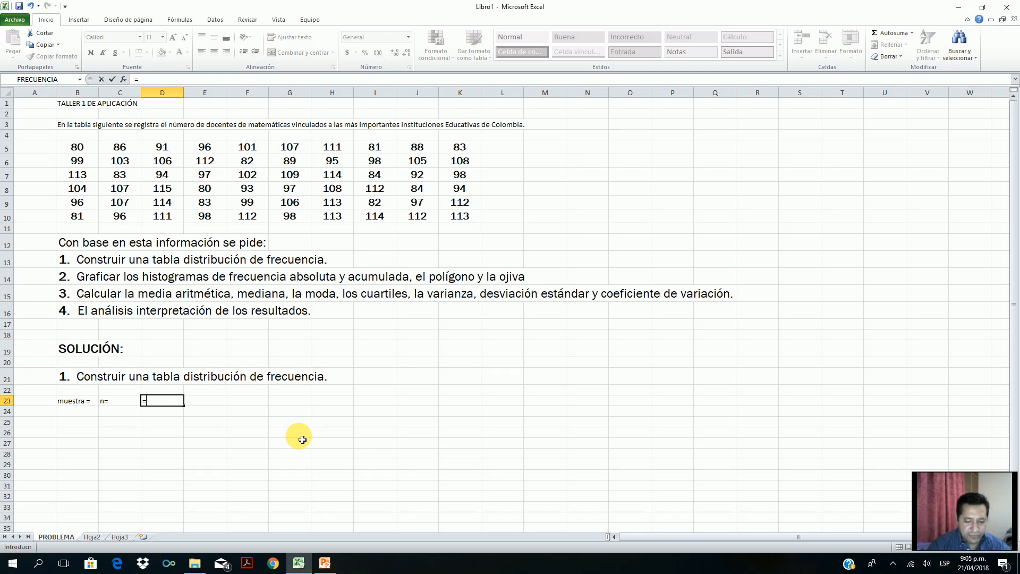
type("cont")
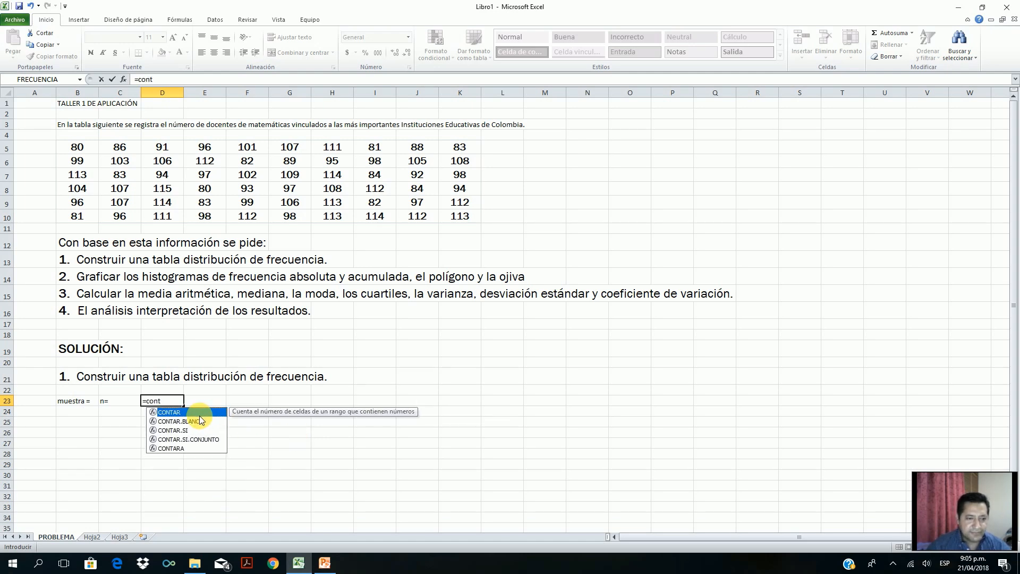
double_click(198, 414)
left_click_drag(77, 147, 467, 217)
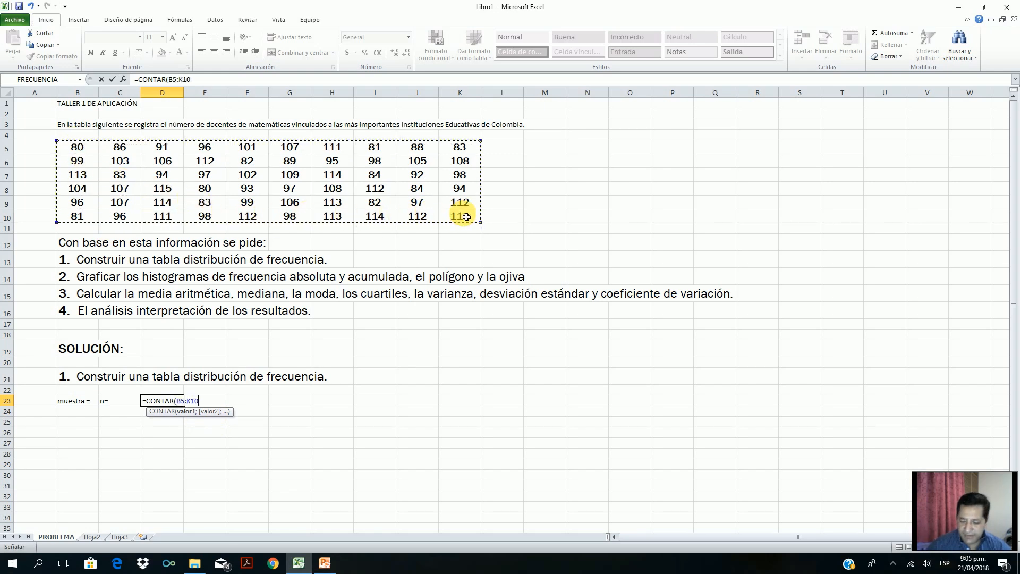
key("Return")
left_click(151, 403)
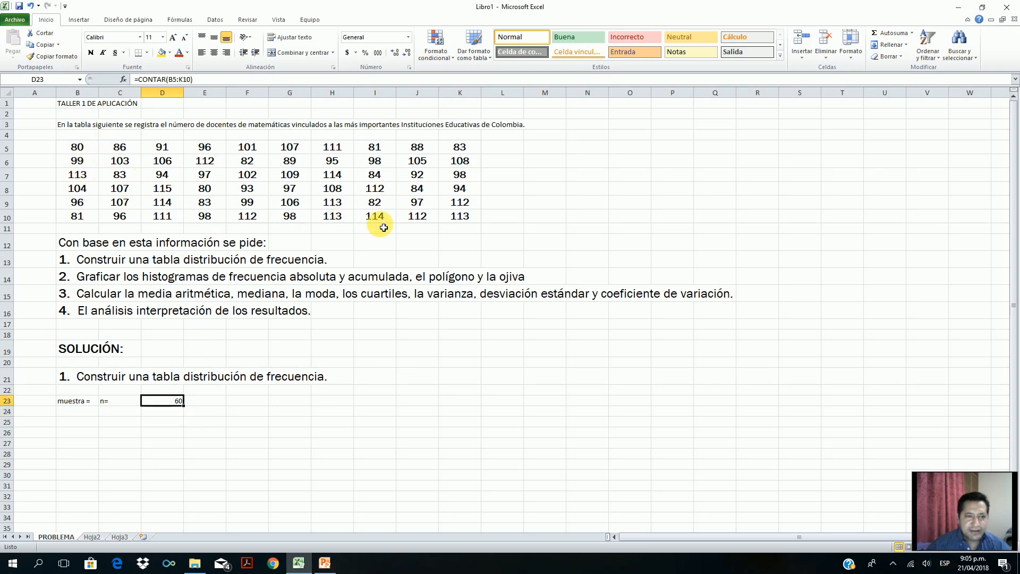
Step: Label cell B24 "maximo =" and calculate the largest value of B5:K10 in cell D24 with the MAX function
left_click(81, 412)
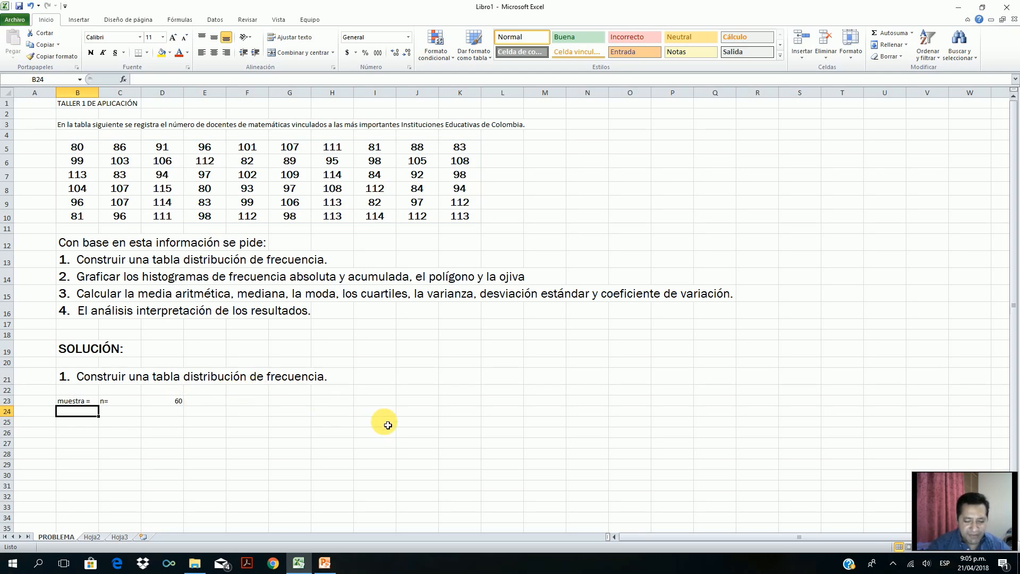
type("m")
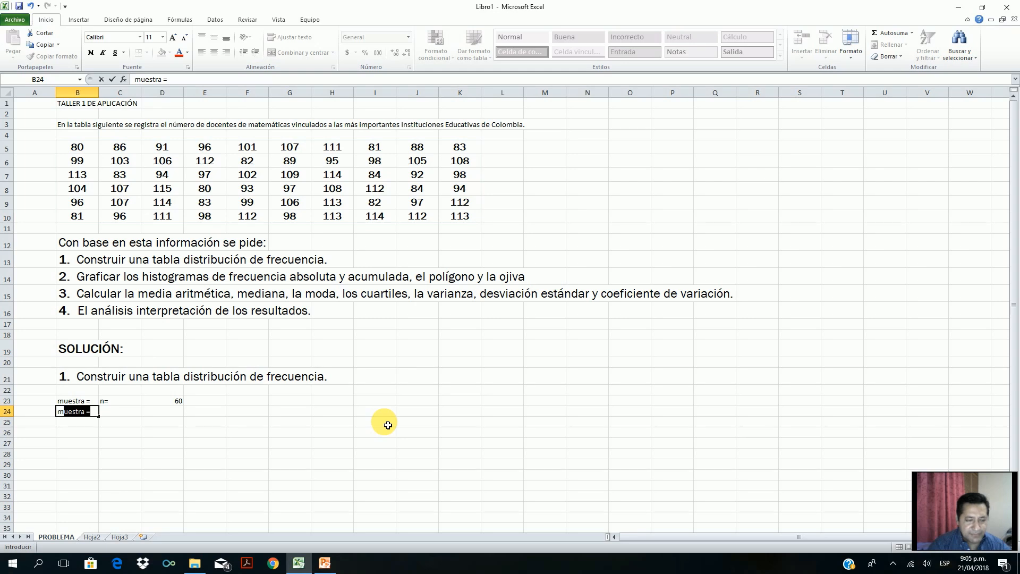
type("A")
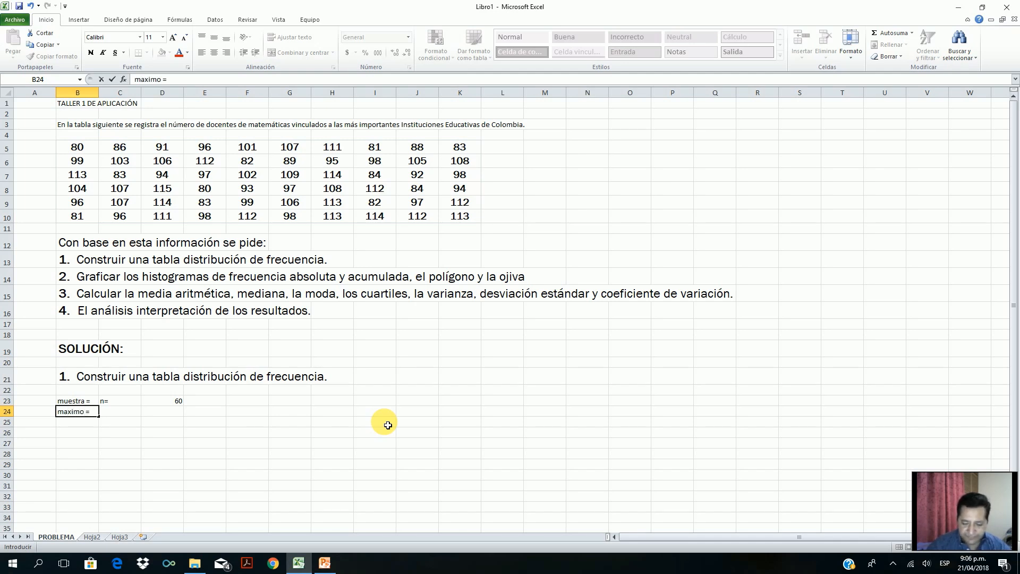
key("Tab")
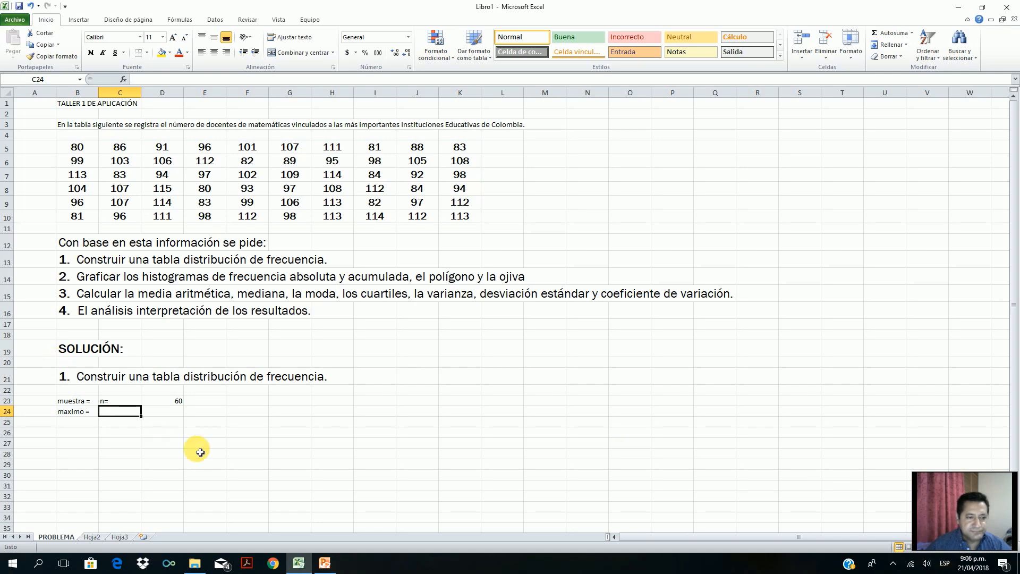
left_click(179, 412)
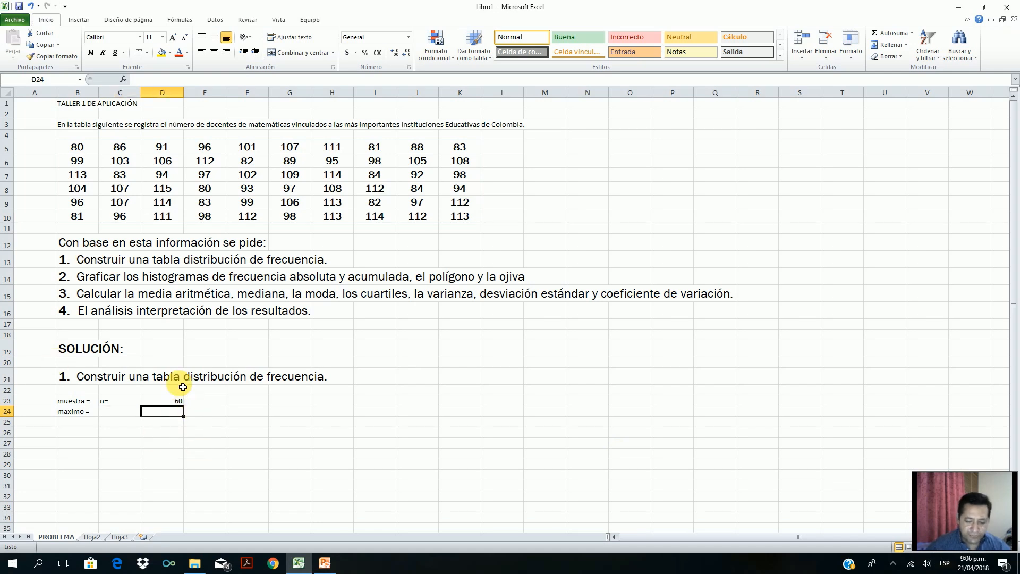
type("=")
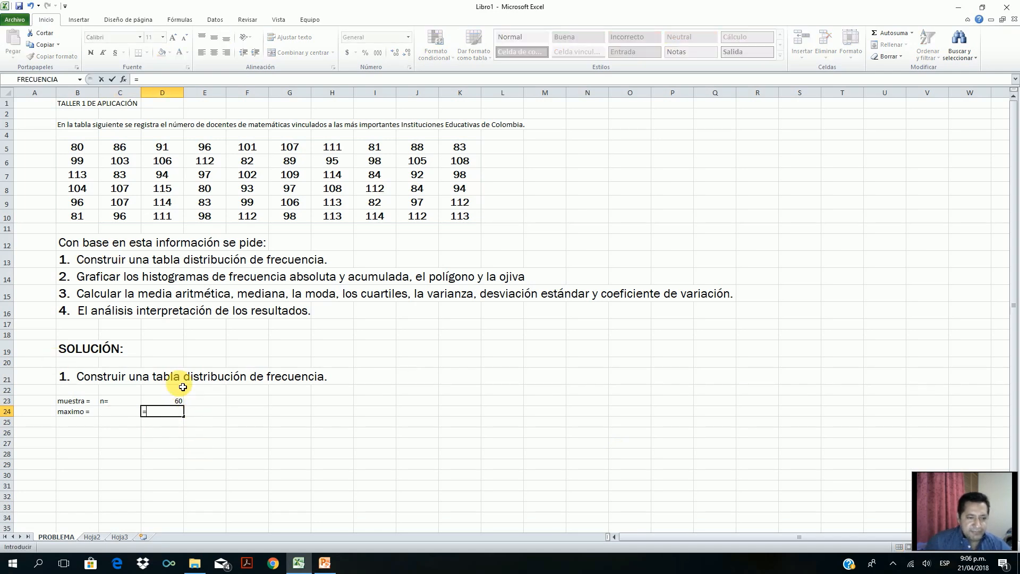
type("m")
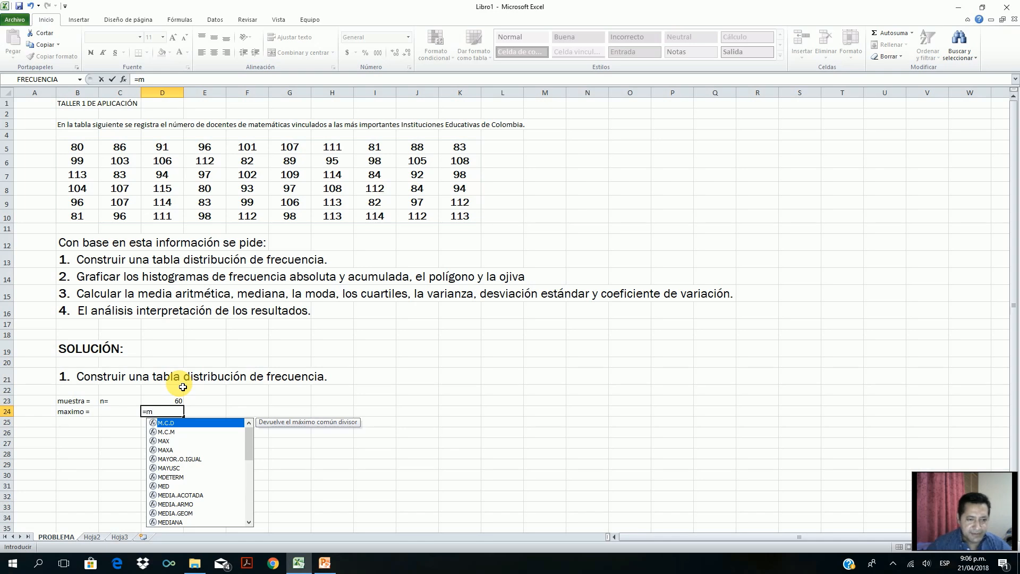
left_click(172, 441)
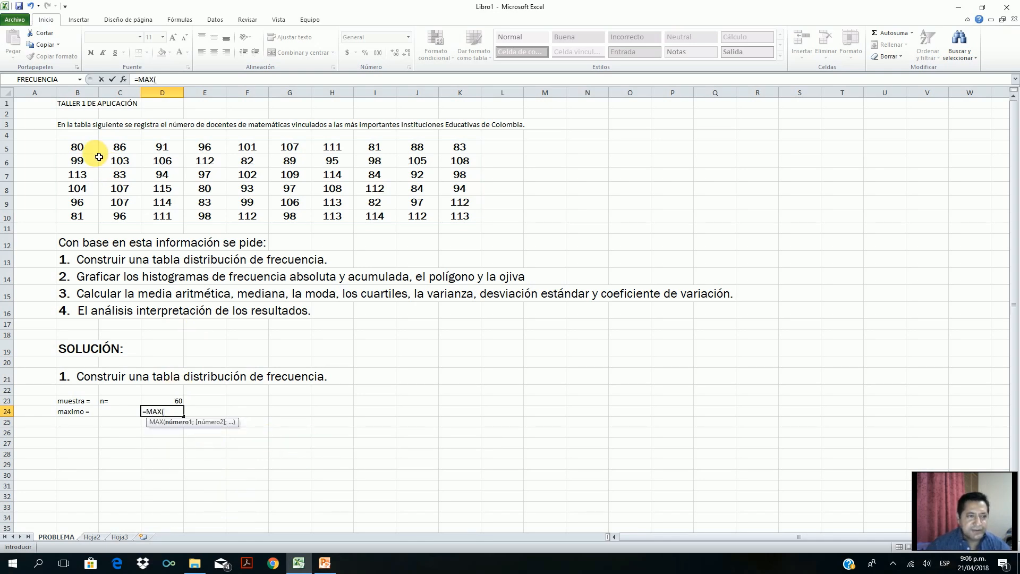
left_click_drag(77, 147, 453, 218)
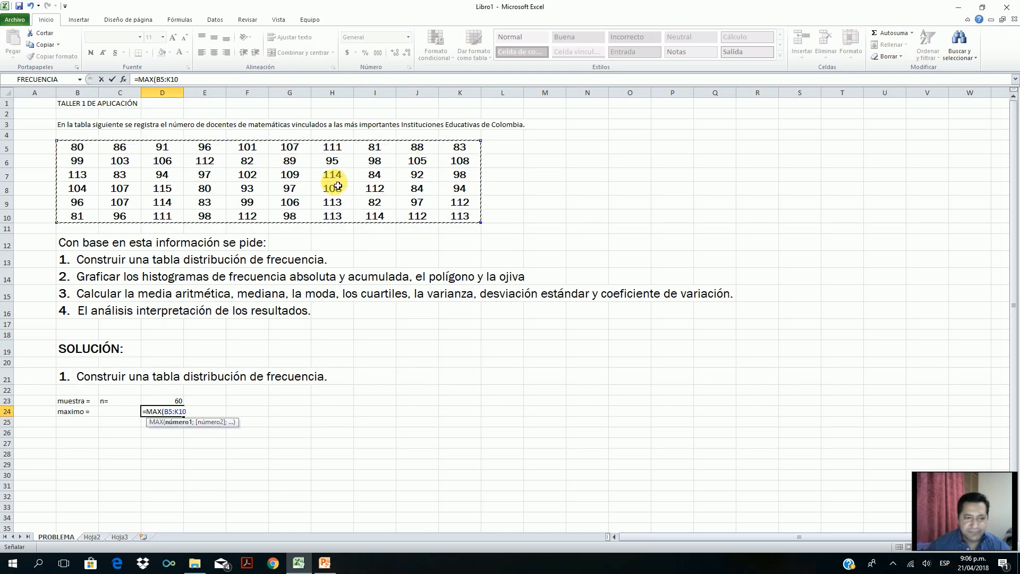
key("Return")
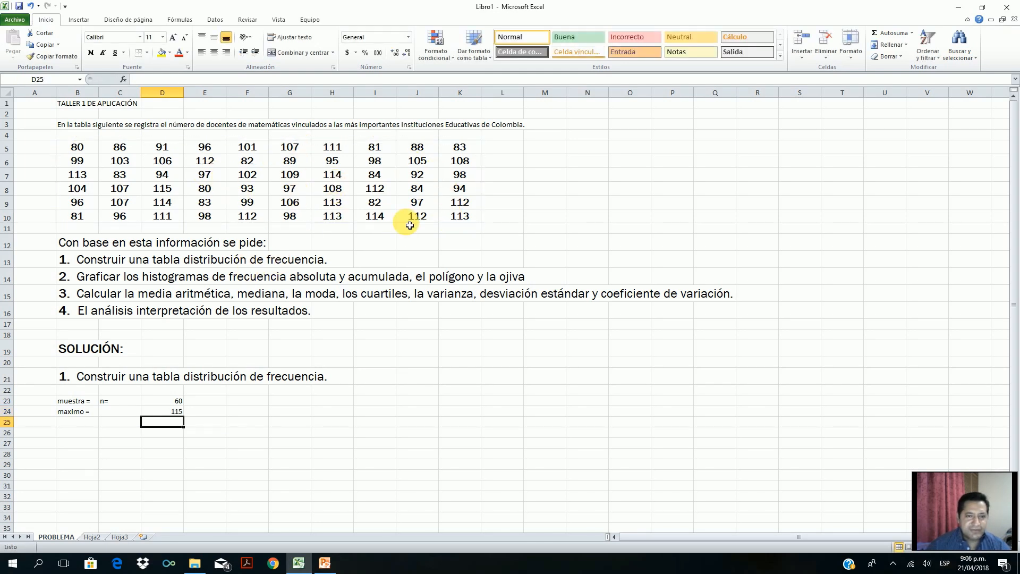
Step: Label cell B25 "minimo =" and calculate the smallest value of B5:K10 in cell D25 with the MIN function
left_click(85, 424)
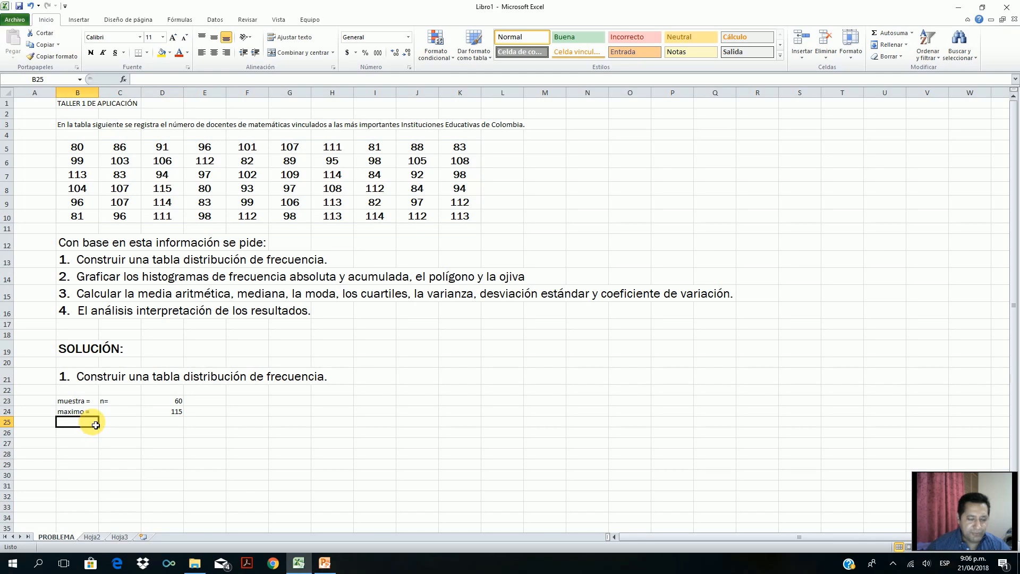
type("minimo =")
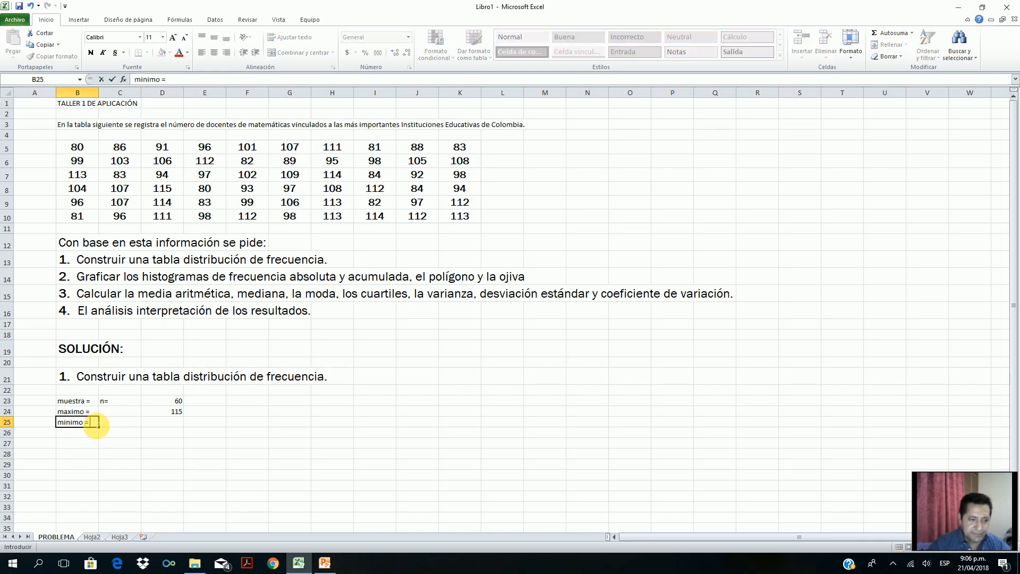
key("Tab")
key("Tab")
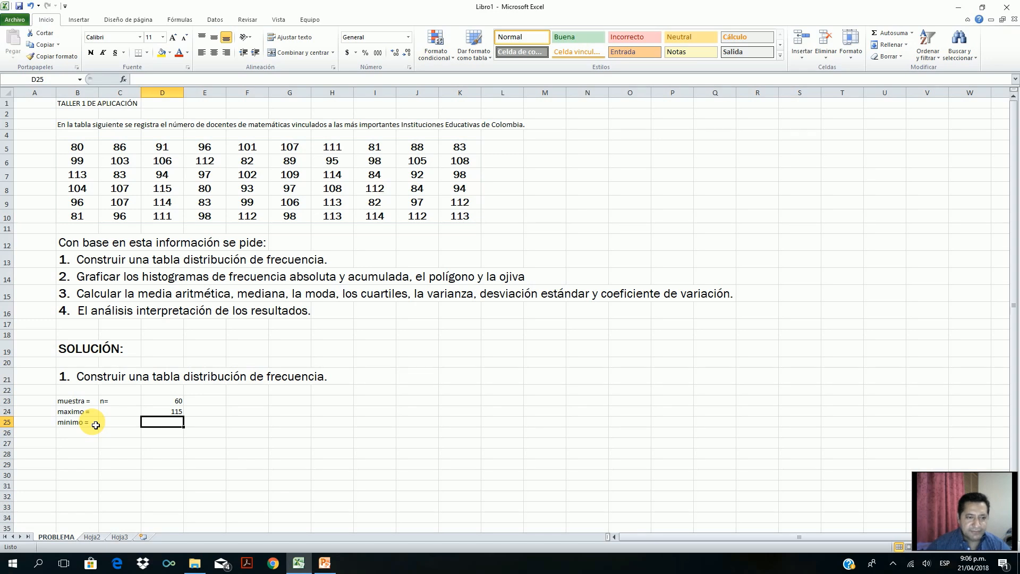
type("=min")
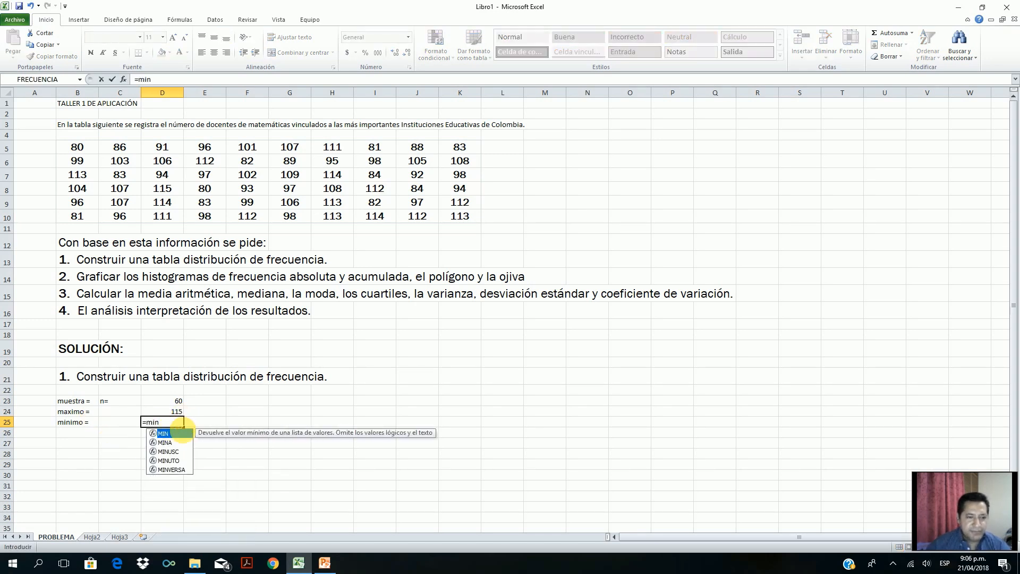
double_click(173, 431)
left_click_drag(77, 149, 466, 227)
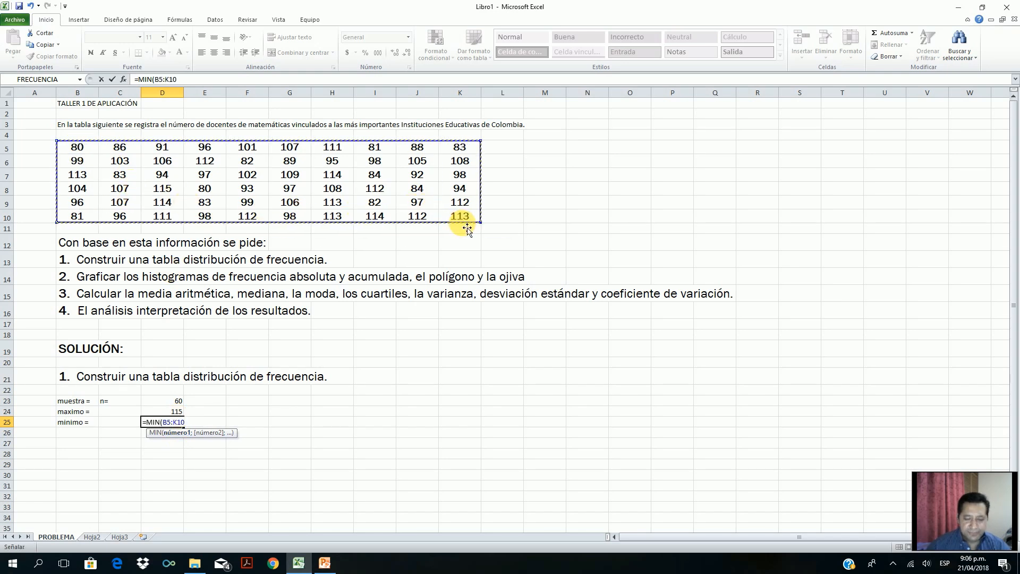
key("Return")
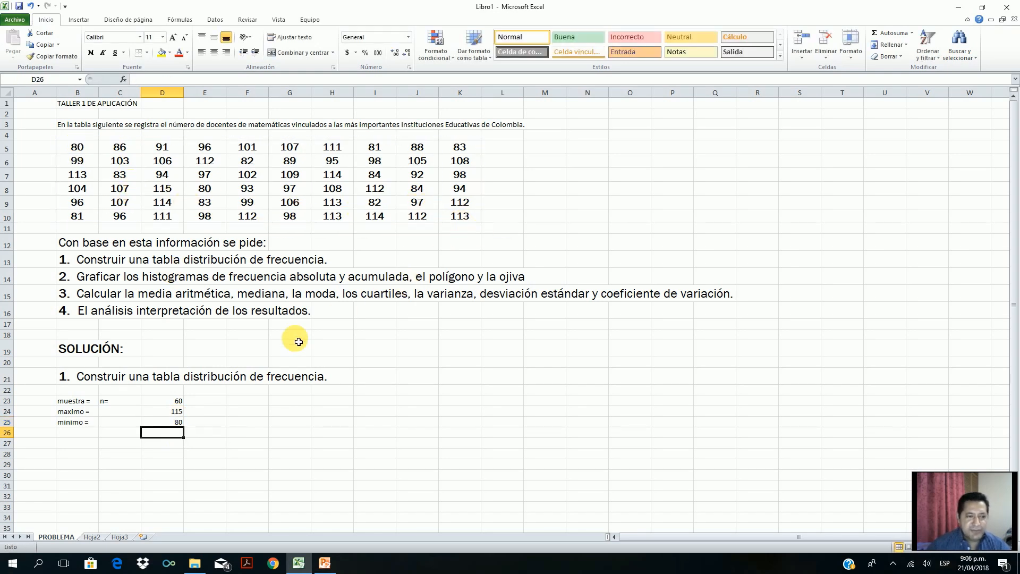
left_click(176, 414)
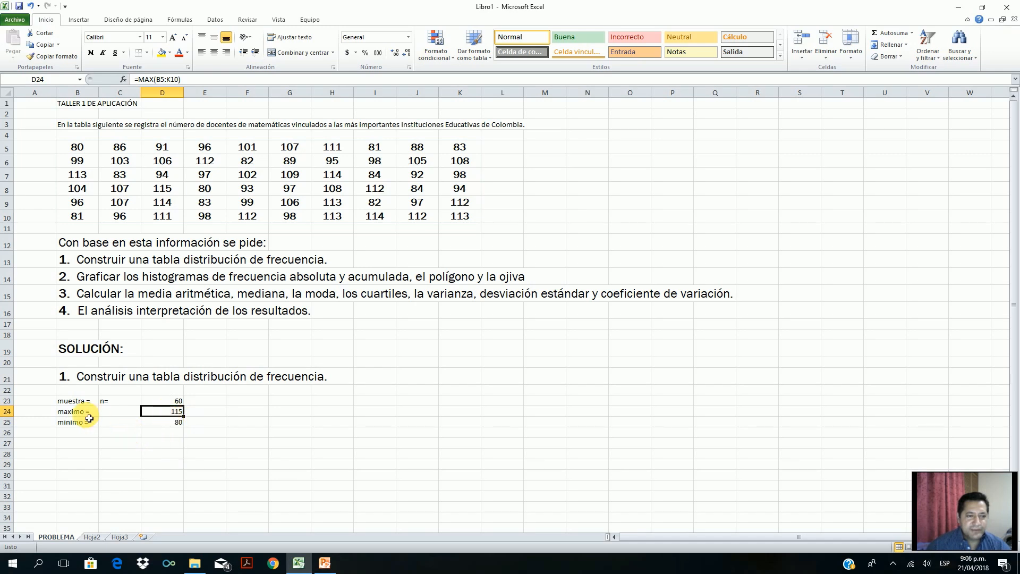
left_click(173, 426)
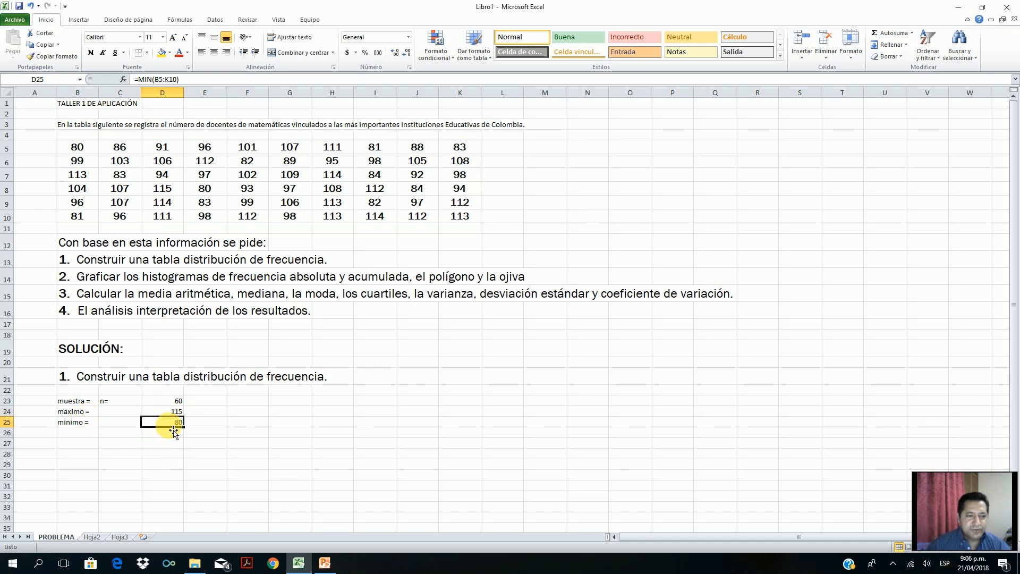
left_click(173, 404)
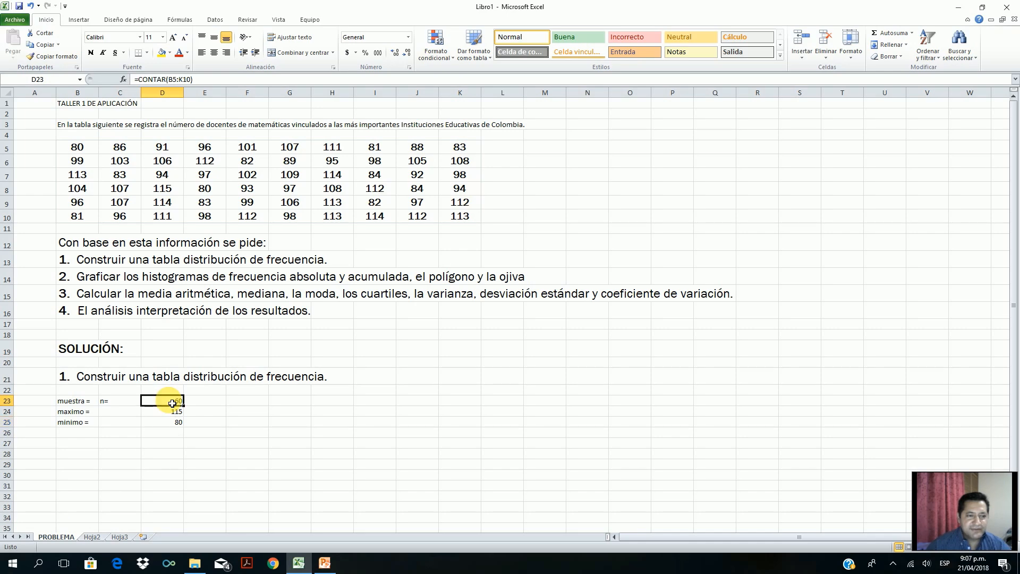
Step: Enter the label "Rango =" in cell B26
left_click(75, 434)
scroll(360, 438, "up", 2)
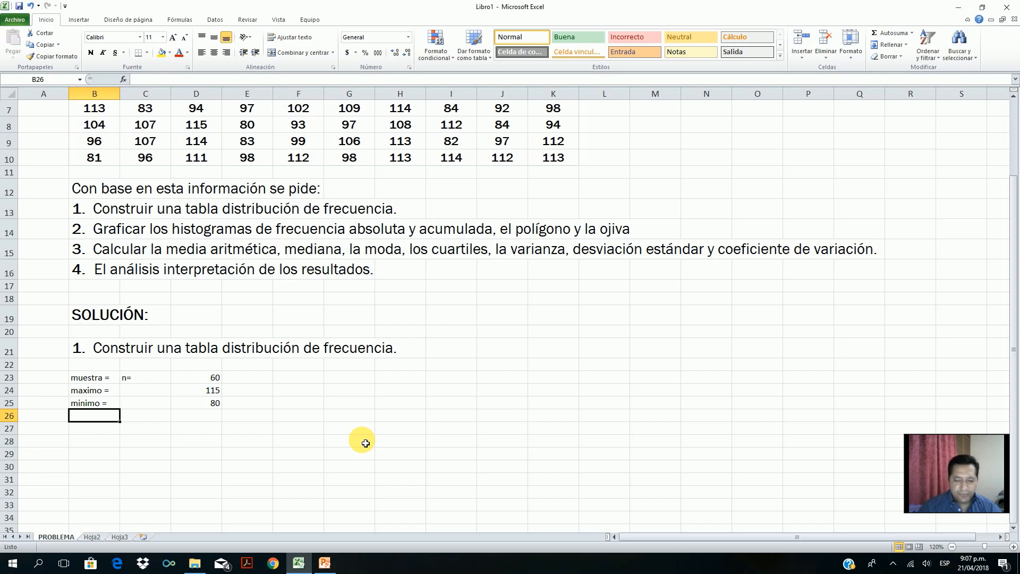
type("Ran")
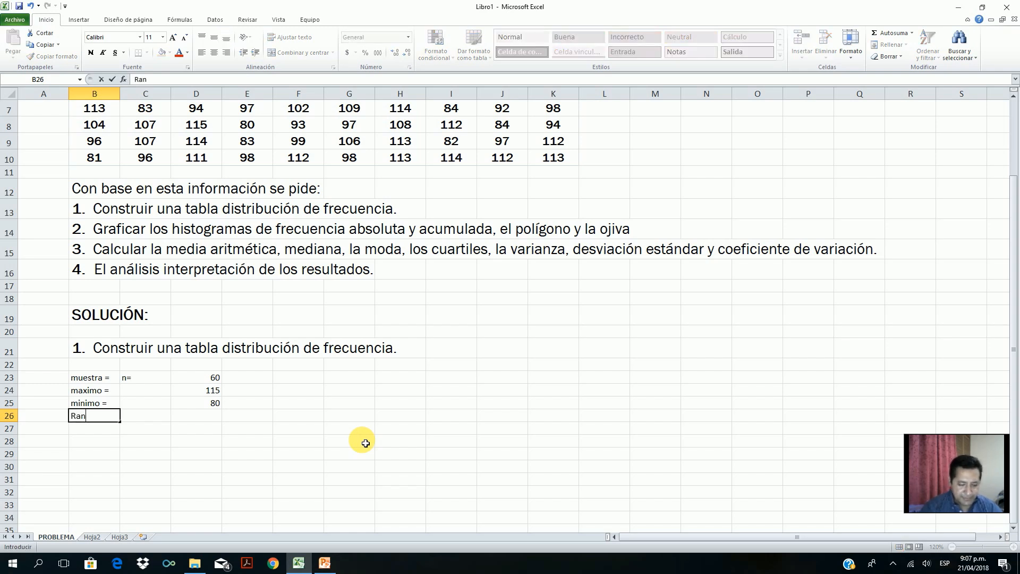
type("go =")
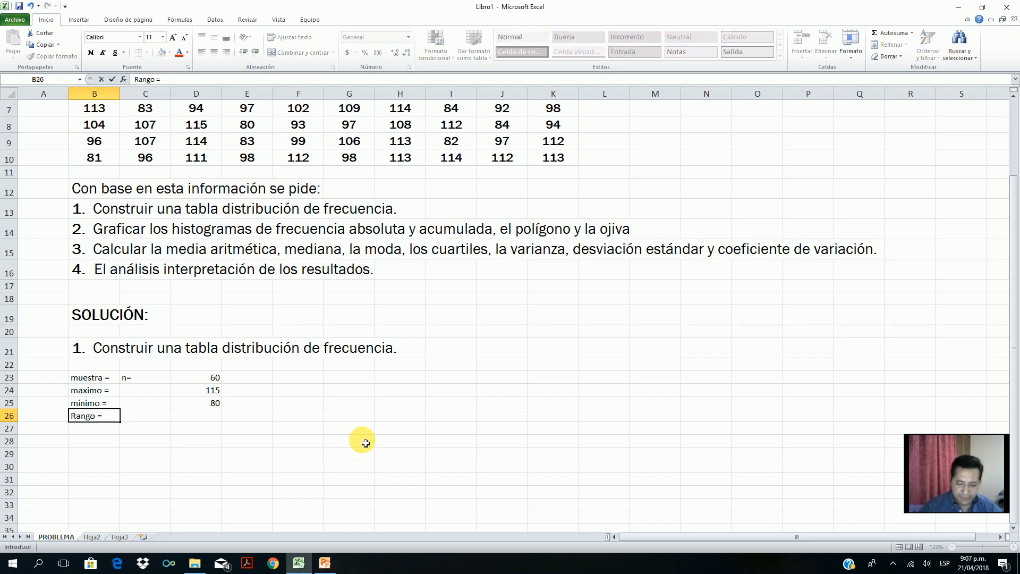
Step: Calculate the range in cell D26 by subtracting the minimum from the maximum with =D24-D25
key("Tab")
key("Tab")
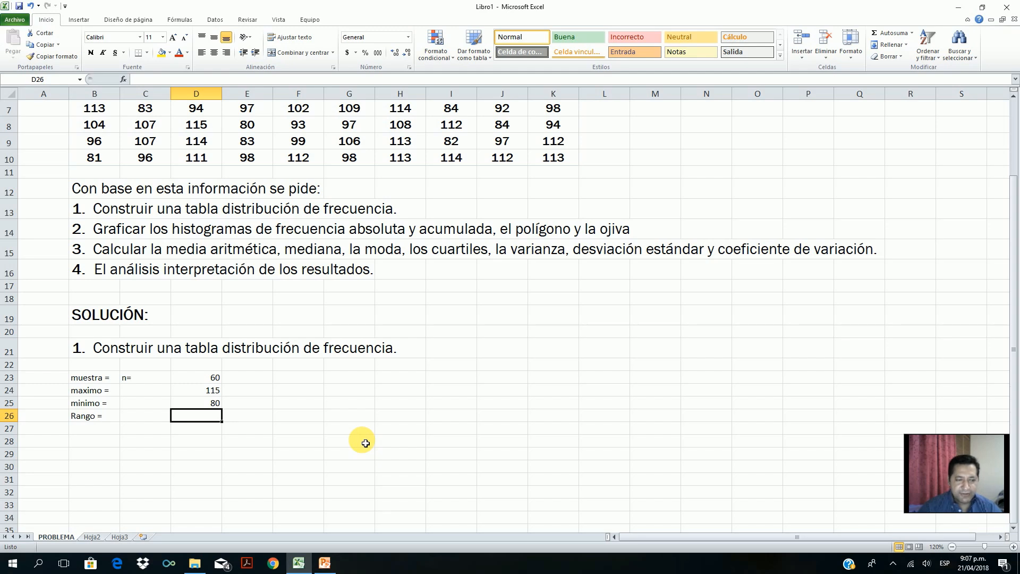
type("=")
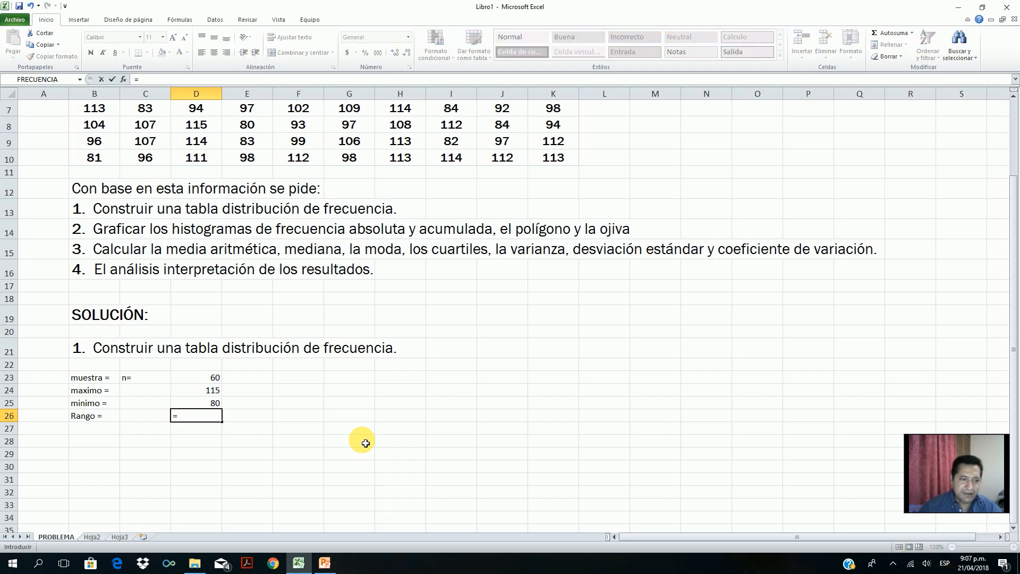
left_click(202, 393)
type("-")
left_click(200, 407)
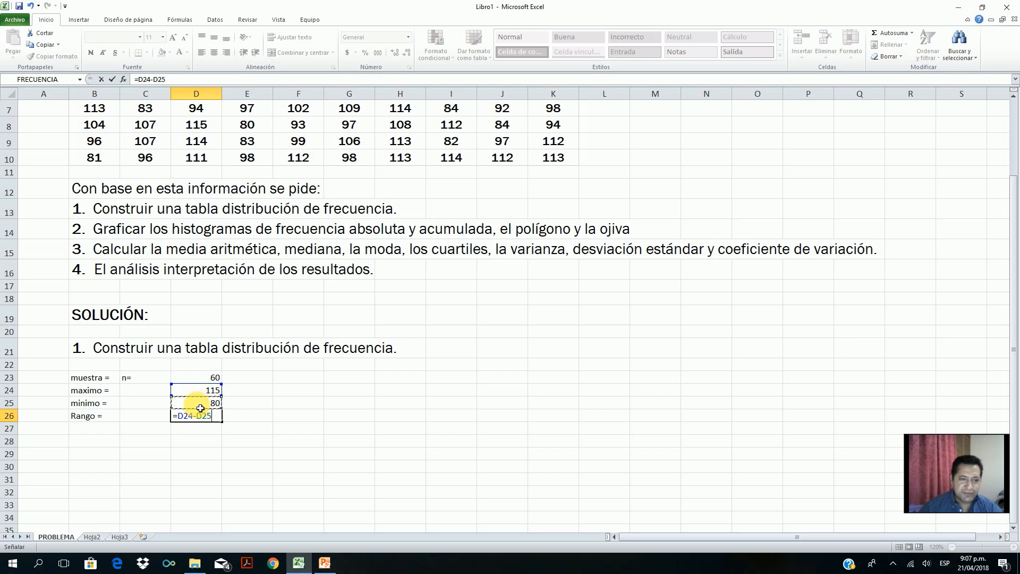
key("Return")
left_click(200, 416)
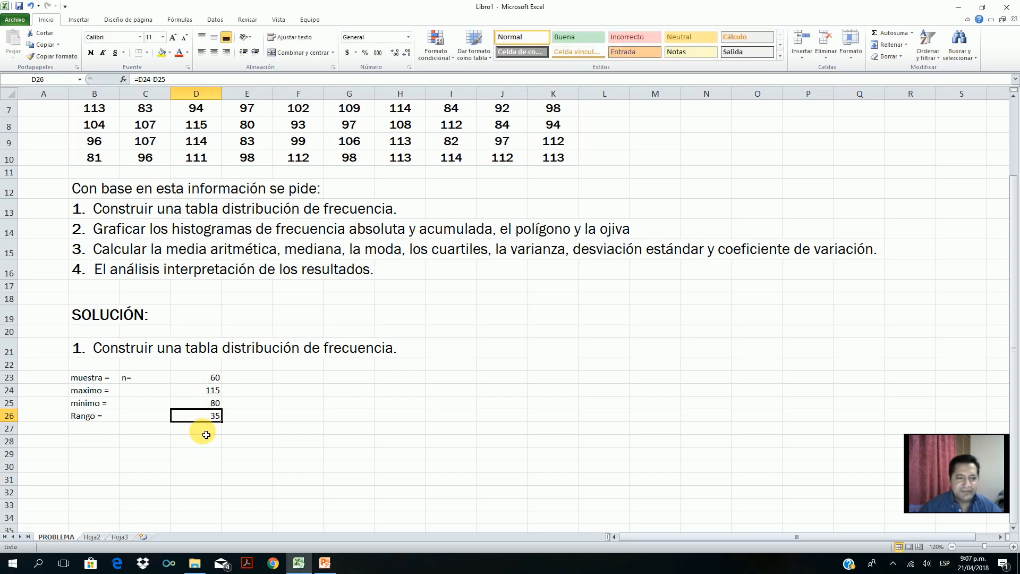
Step: Enter the label "numero de intervalo=" in cell B27
left_click(99, 429)
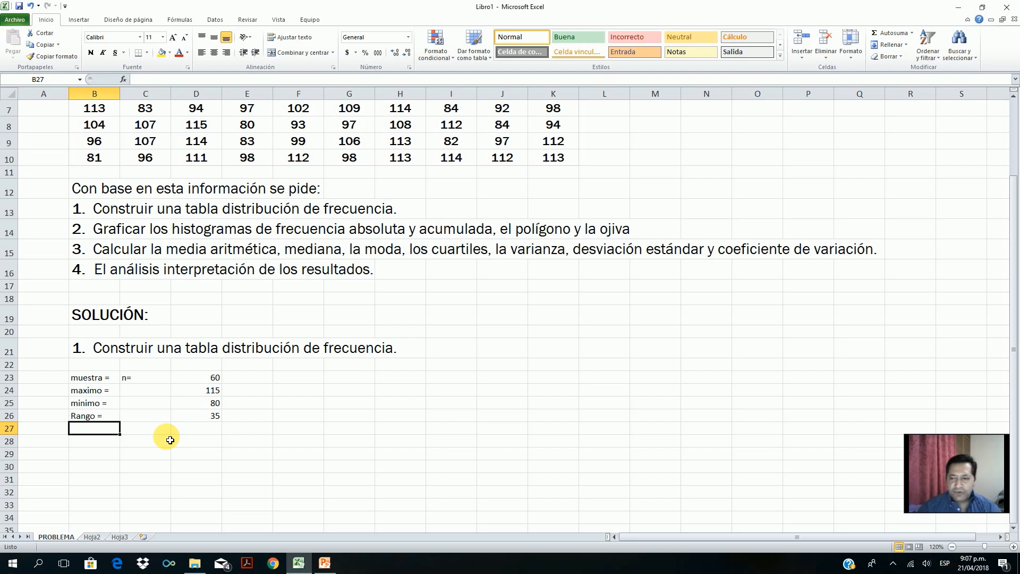
type("num")
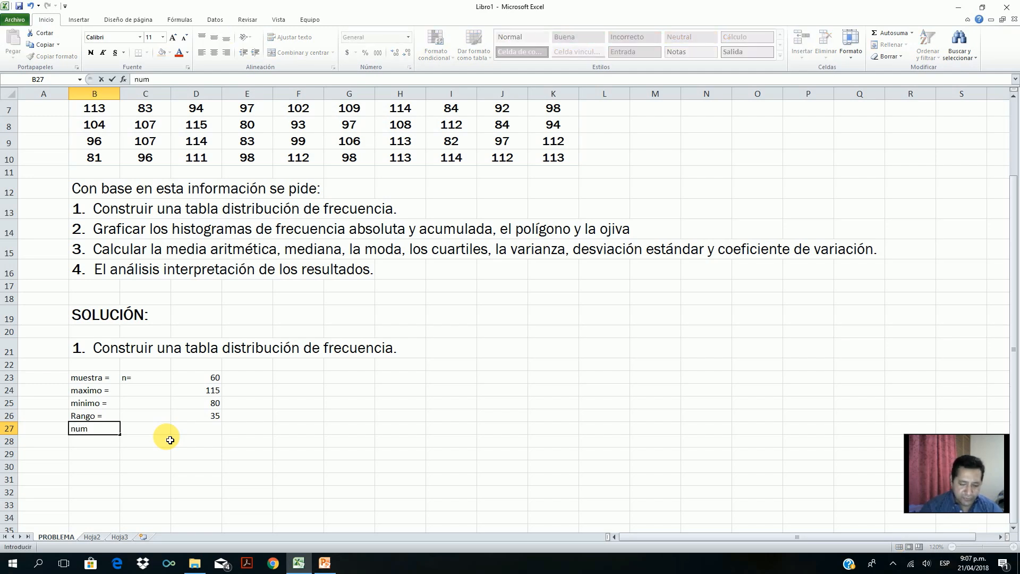
type("ero")
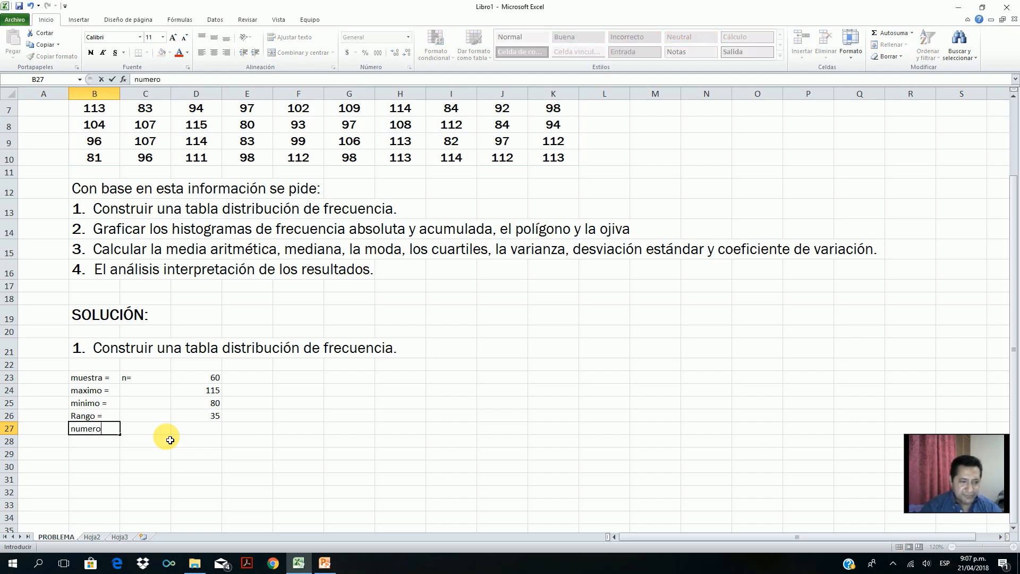
type(" de inter")
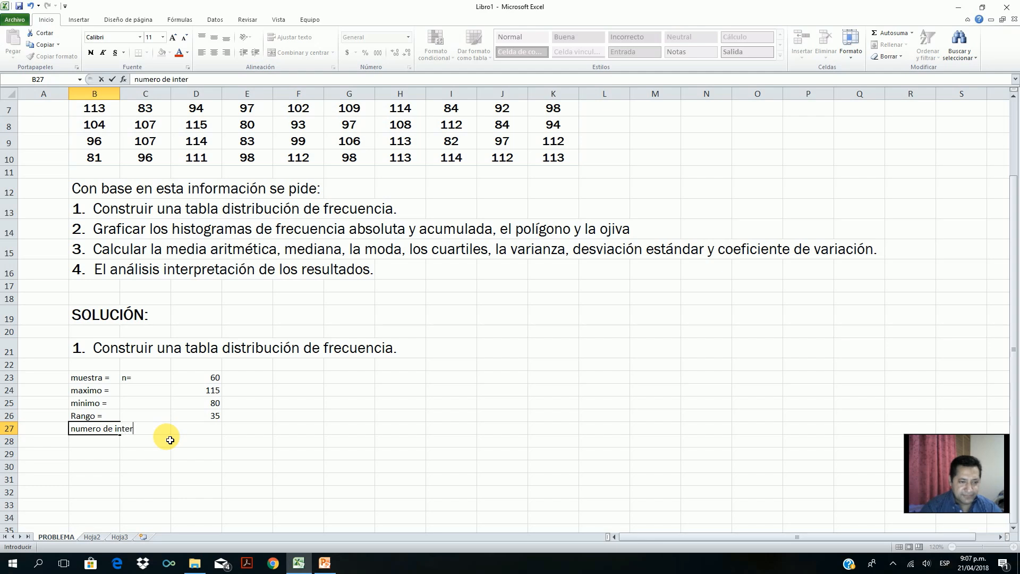
type("valo=")
Step: Calculate the number of intervals in cell D27 with the formula =1+3,3*LOG10(D23)
left_click(213, 434)
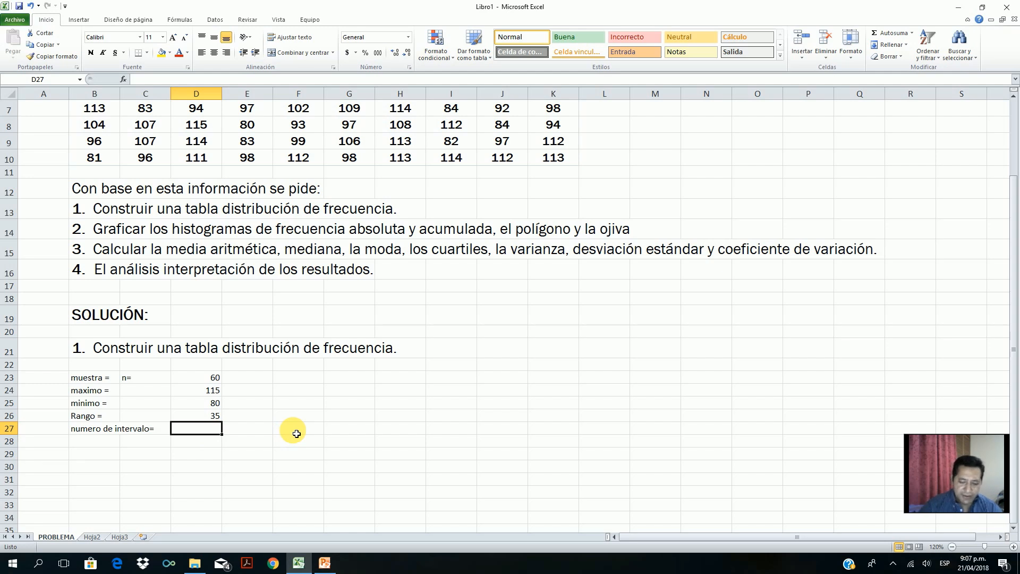
type("=")
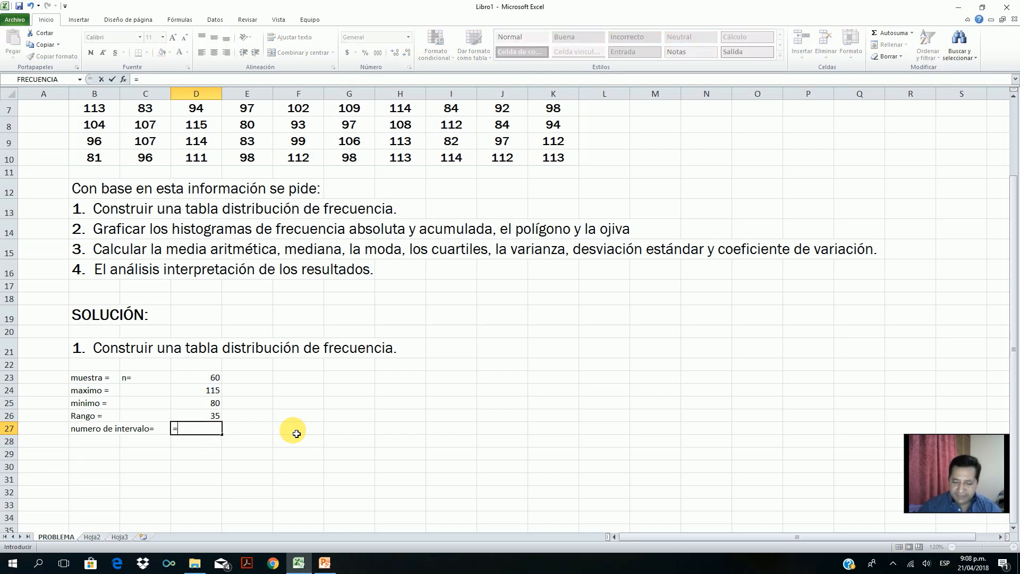
type("1+3,3*")
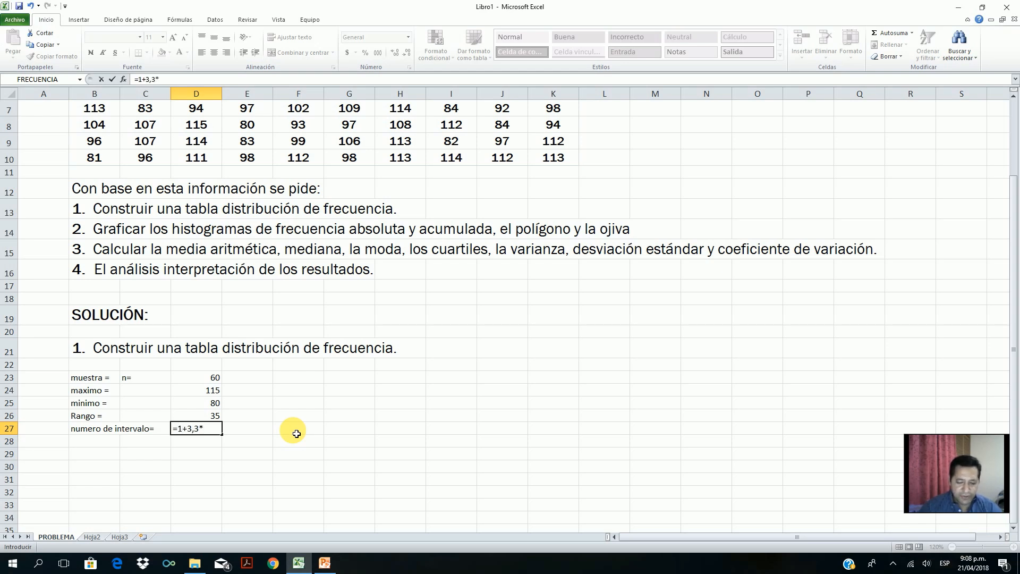
type("lo")
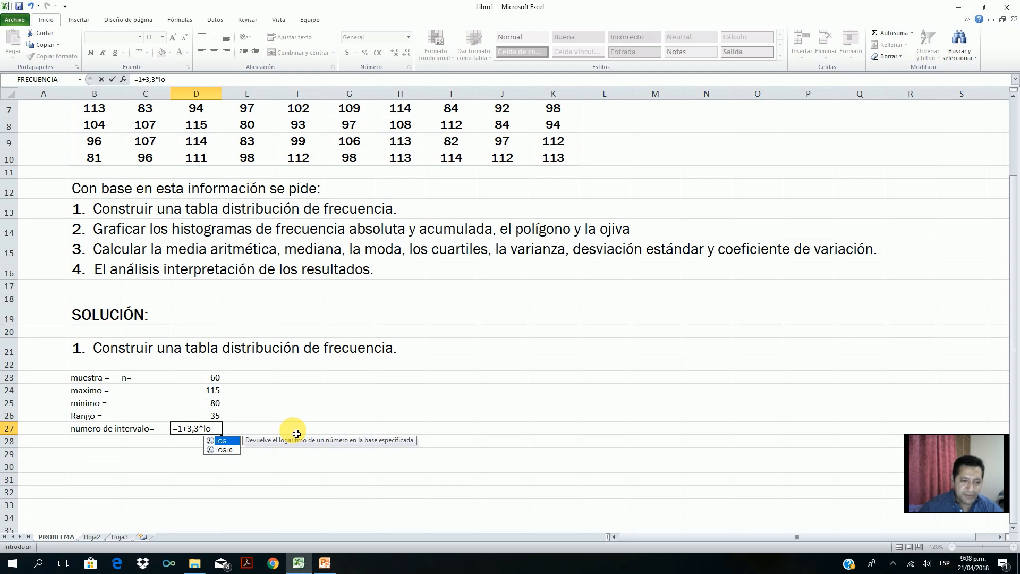
left_click(227, 451)
double_click(227, 451)
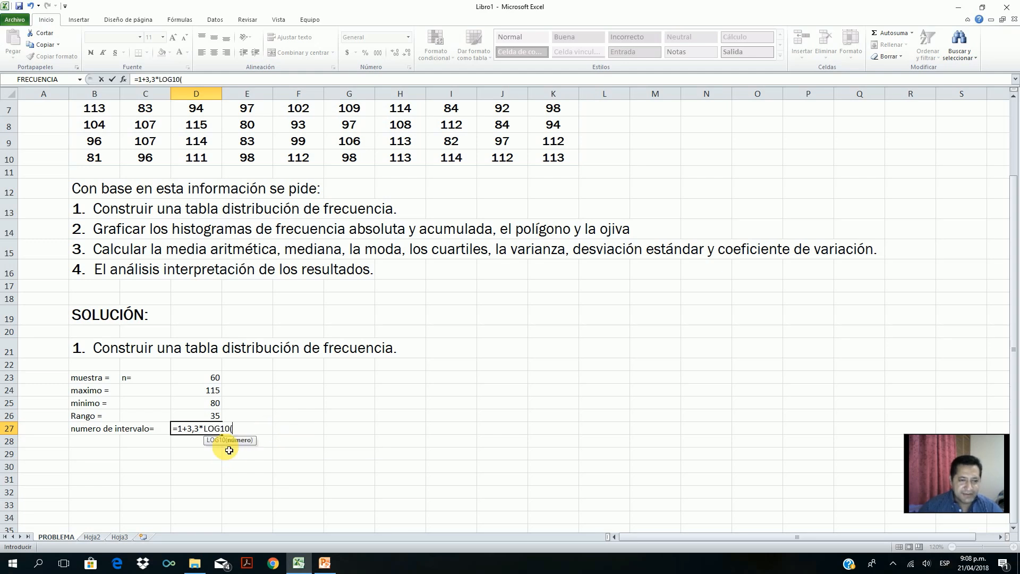
left_click(210, 381)
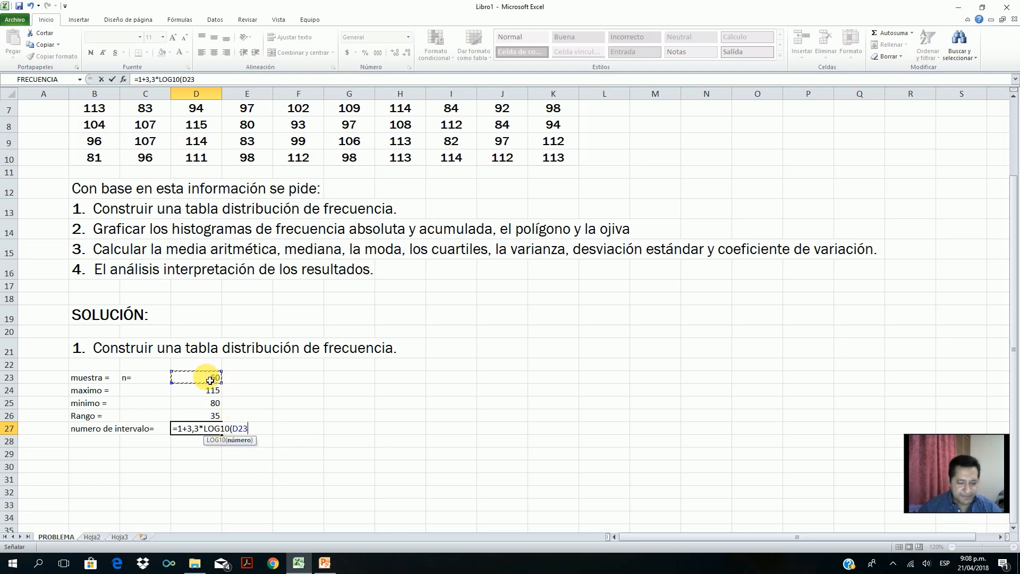
type(")")
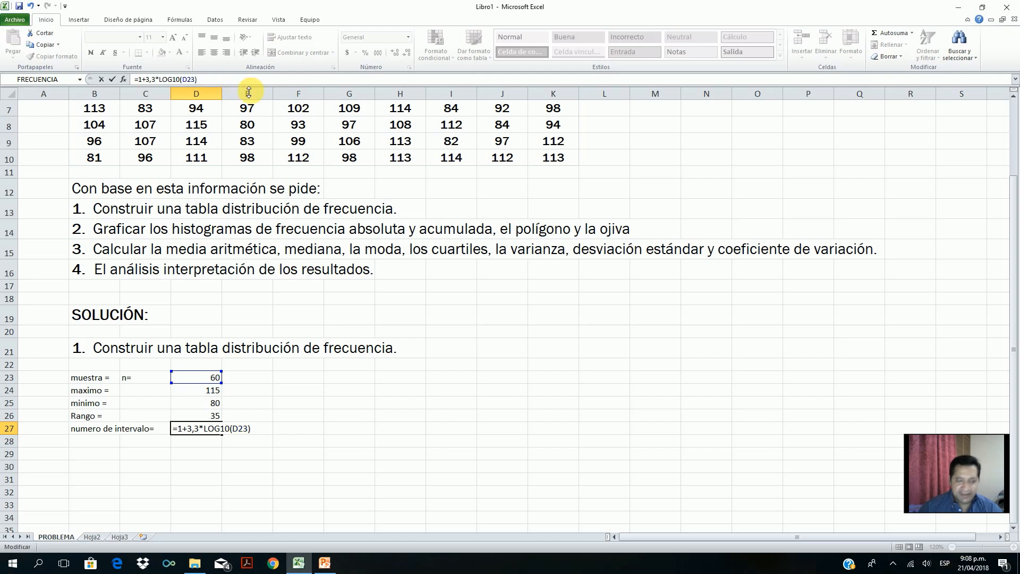
key("Return")
left_click(194, 428)
Step: Round the number of intervals to zero decimals in cell E27 with =REDONDEAR(D27;0)
left_click(269, 429)
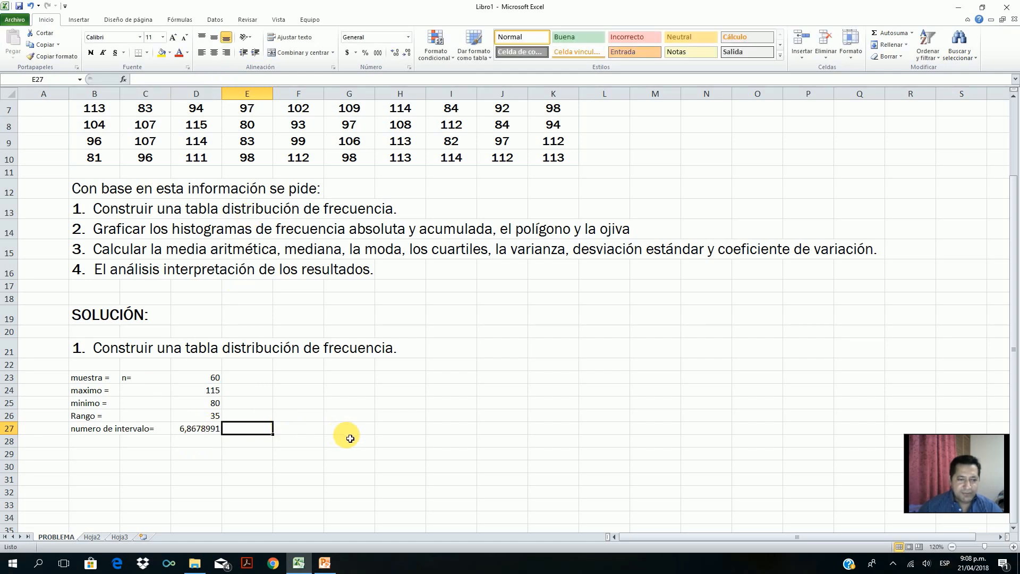
type("=r")
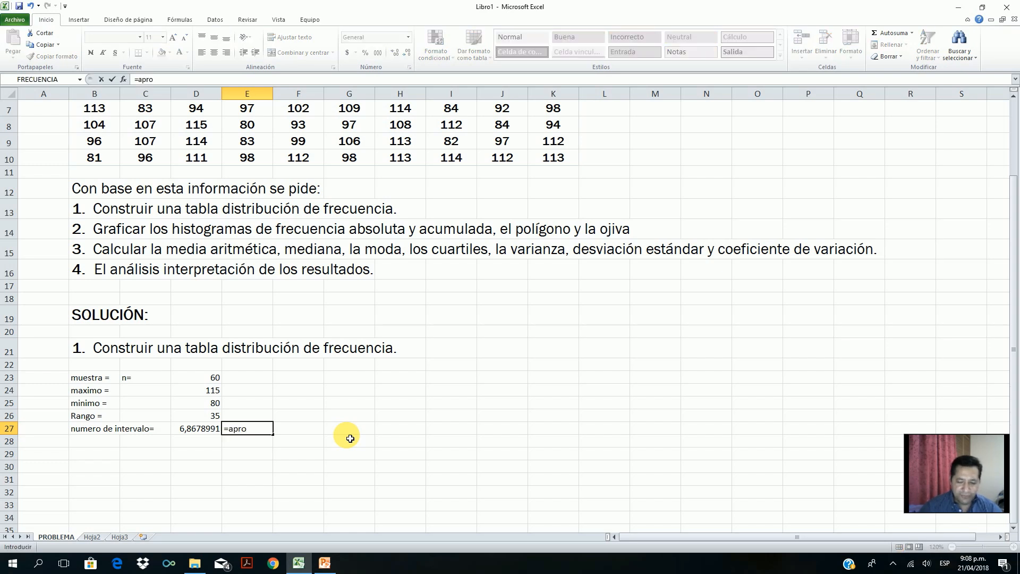
type("ed")
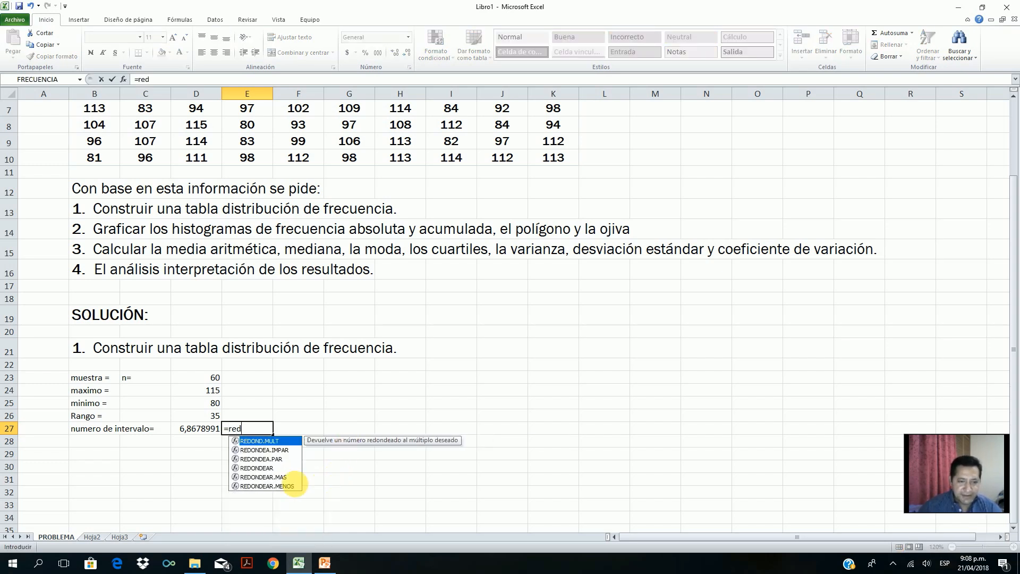
left_click(266, 468)
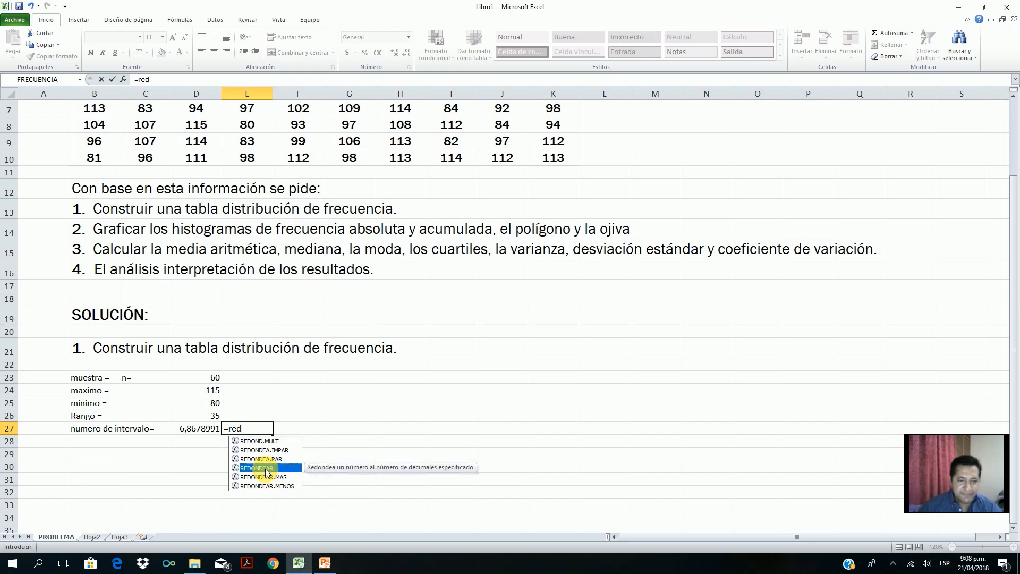
double_click(266, 469)
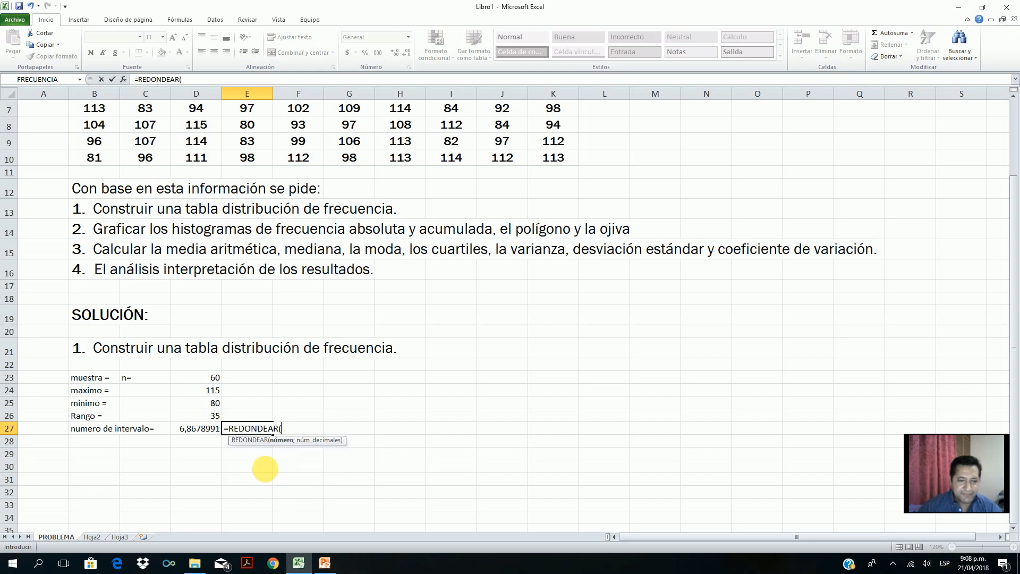
left_click(191, 430)
type(";")
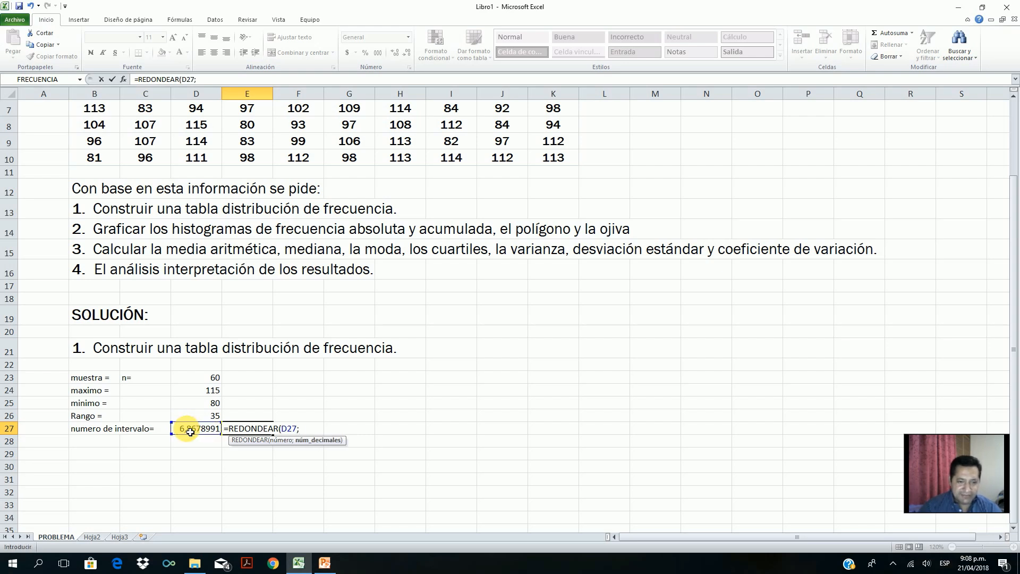
type("0")
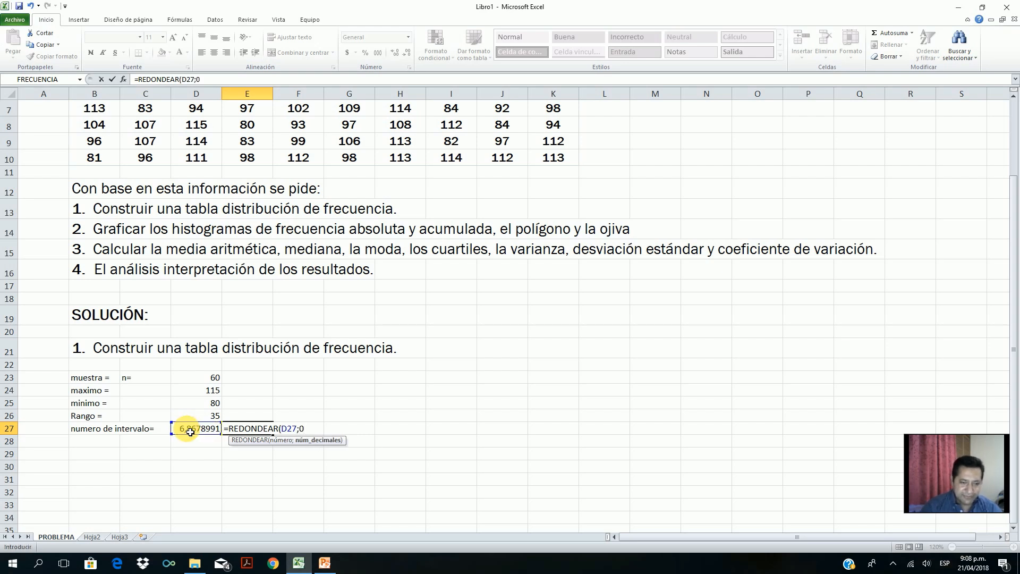
type(")")
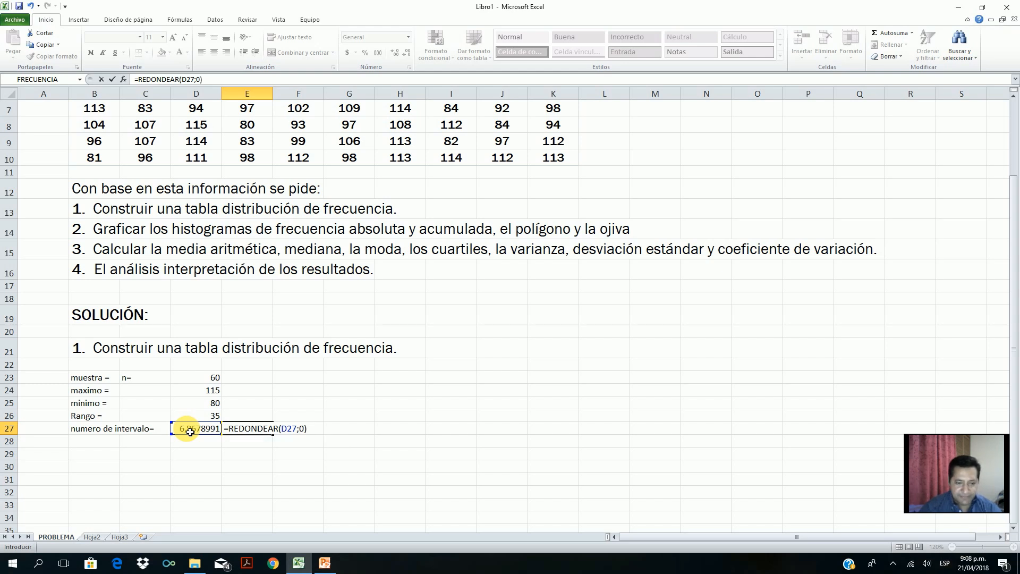
key("Return")
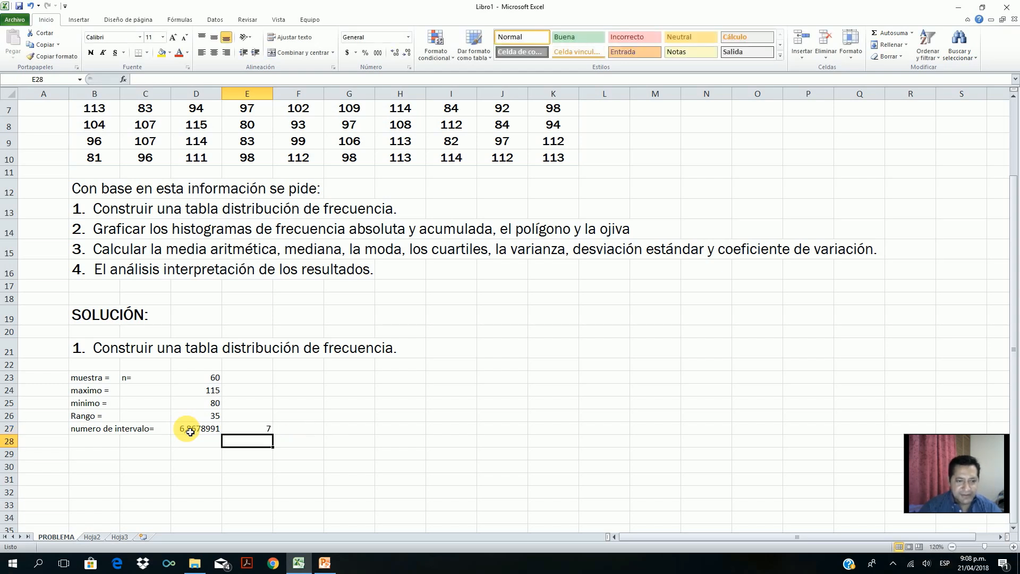
left_click(299, 431)
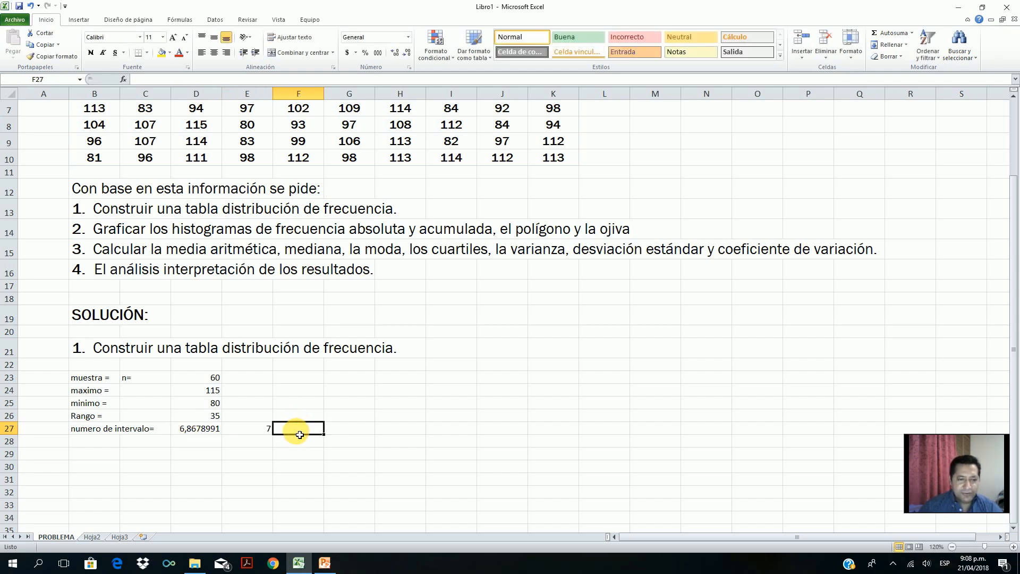
left_click(106, 428)
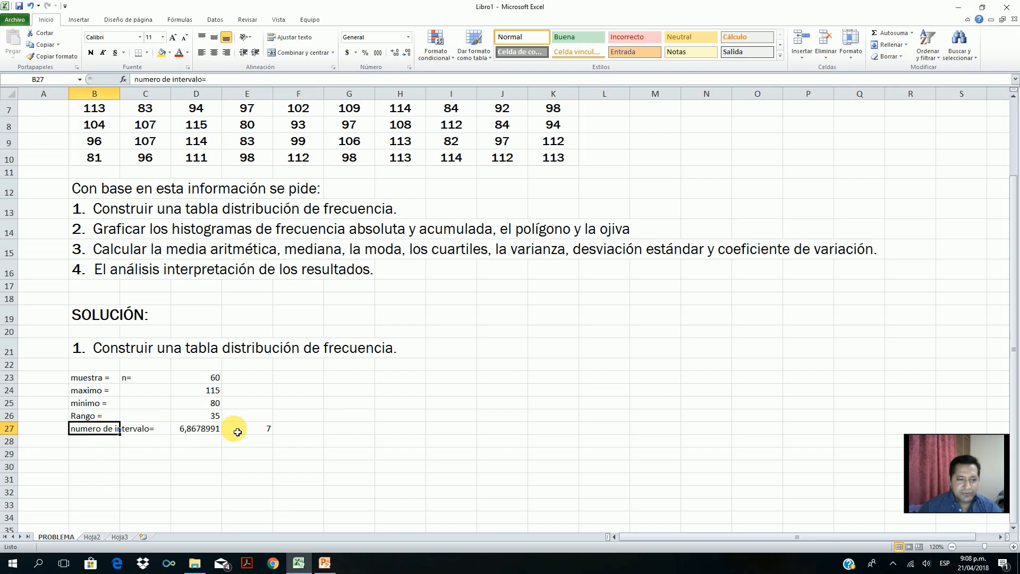
left_click(265, 429)
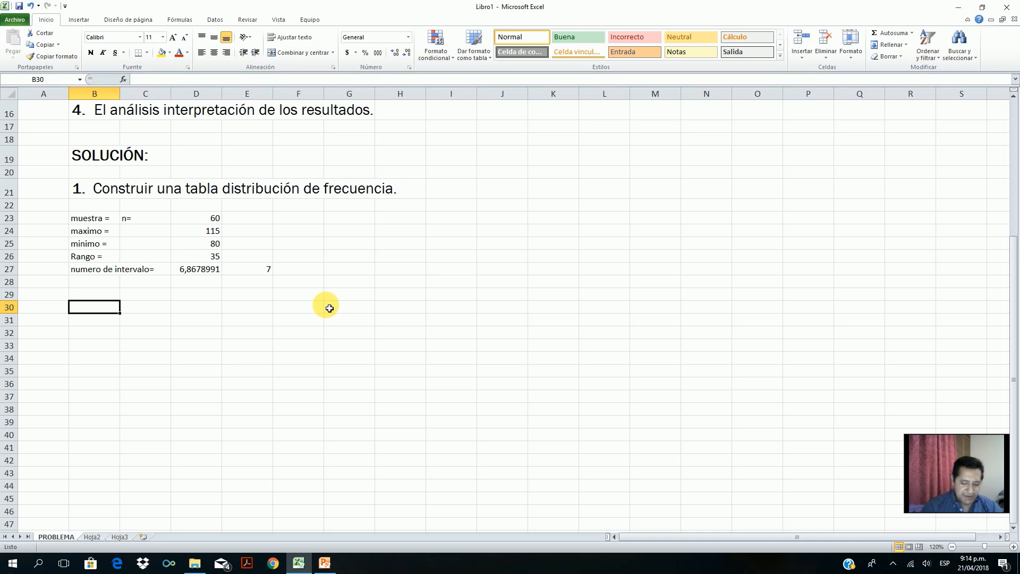
Step: Enter the frequency table headers "Num. Int" in cell B30 and "Lim Inf." in cell C30
type("Num")
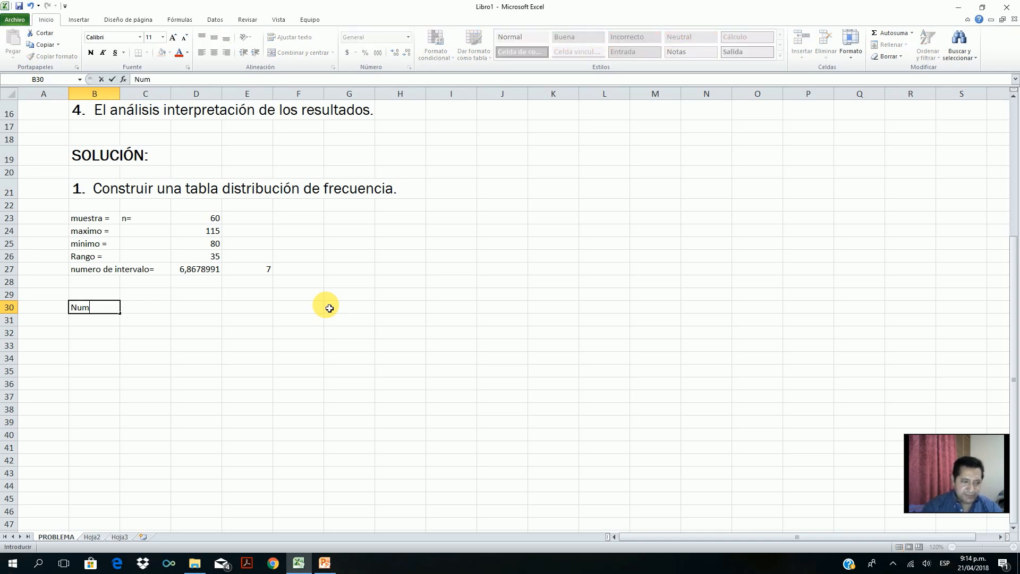
type(". Int")
key("Tab")
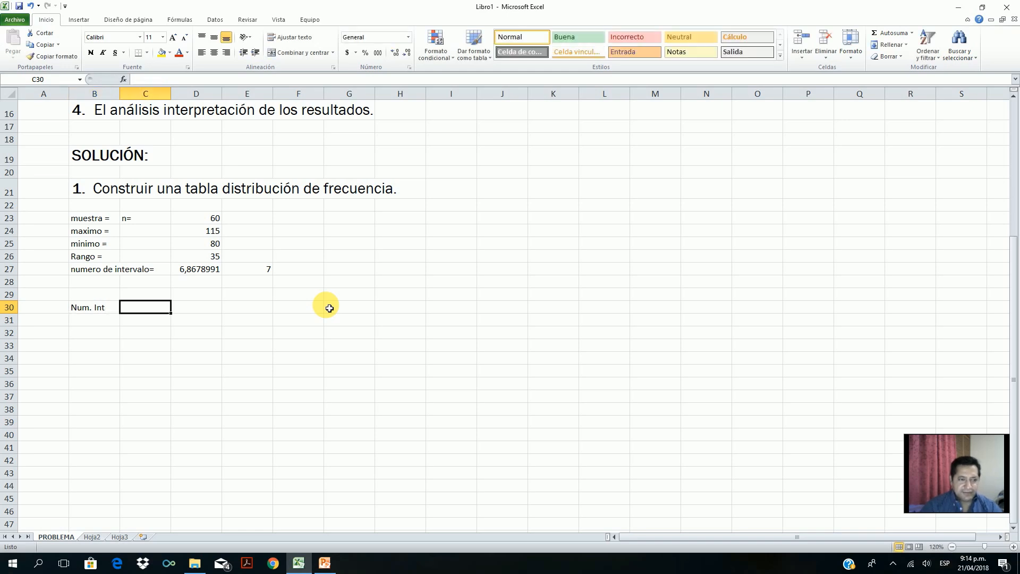
type("Lim")
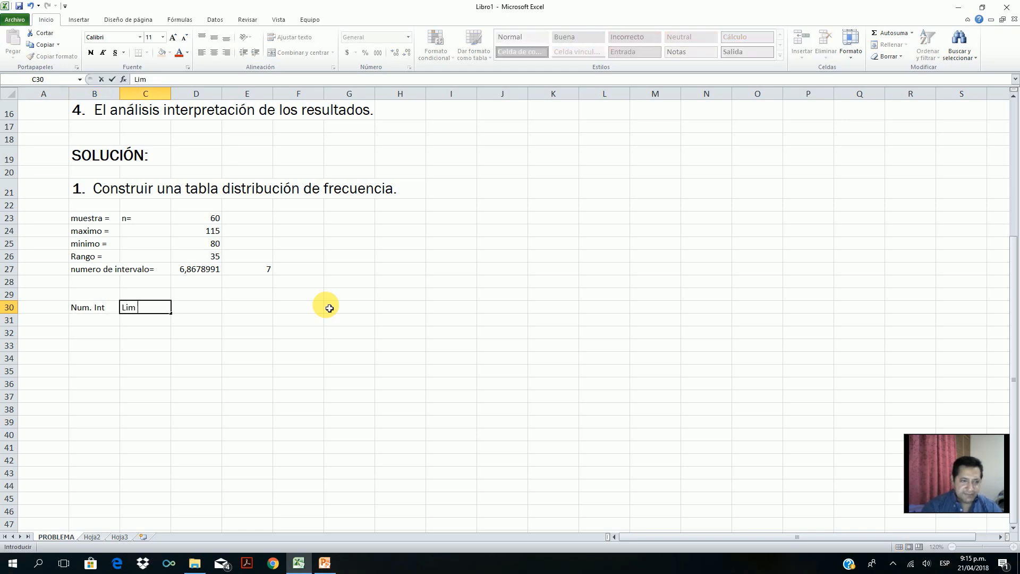
type(" Inf")
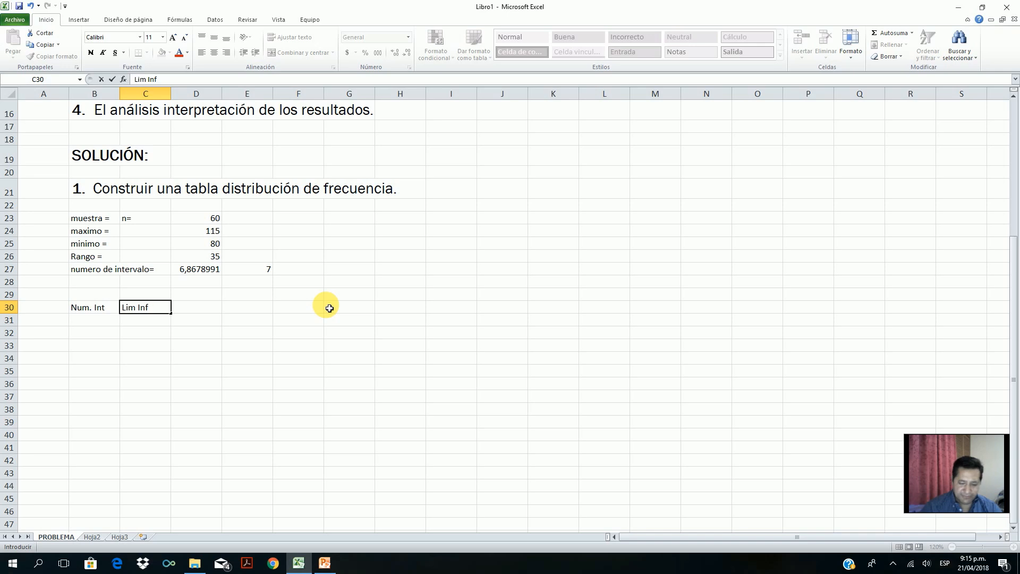
type(".")
key("Tab")
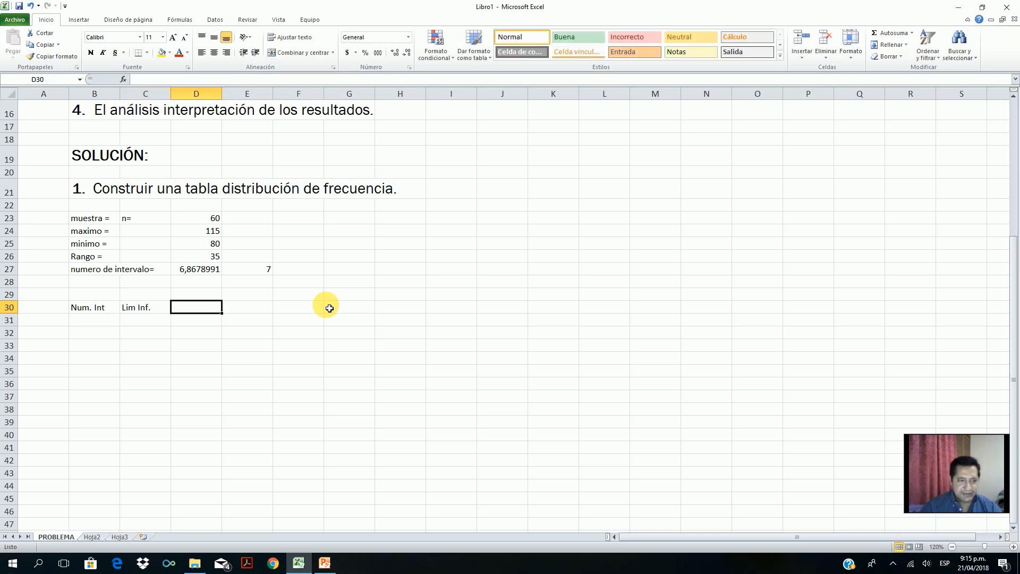
Step: Enter the table headers "Lim. Sup." in cell D30 and "Marc. Clas xi" in cell E30
type("Lim")
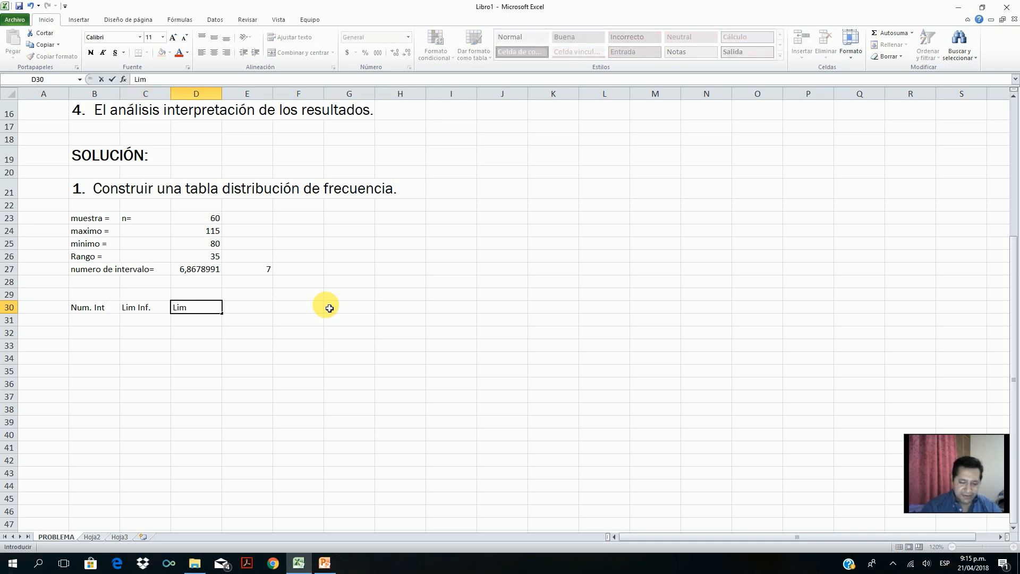
type(". Sup.")
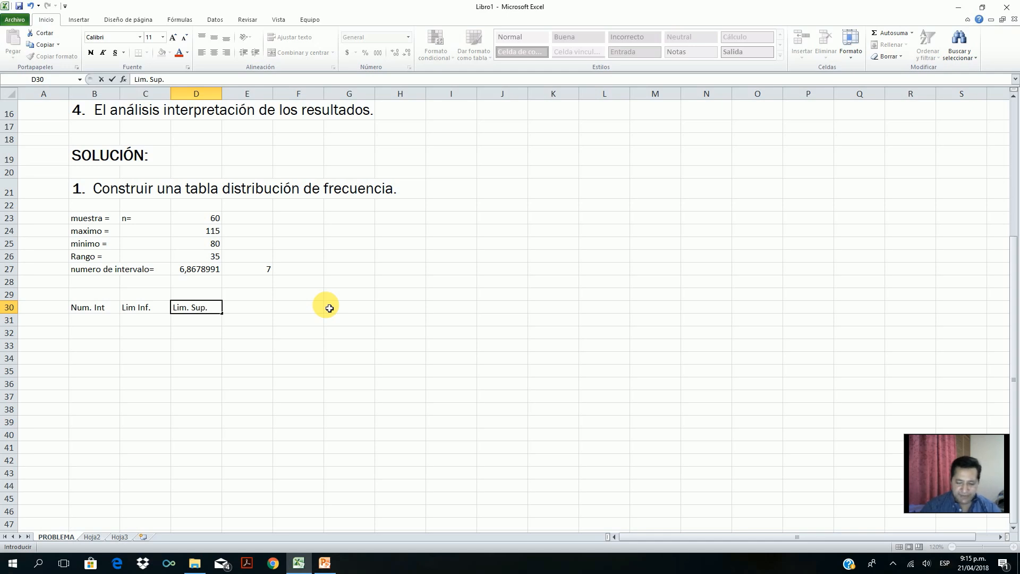
key("Tab")
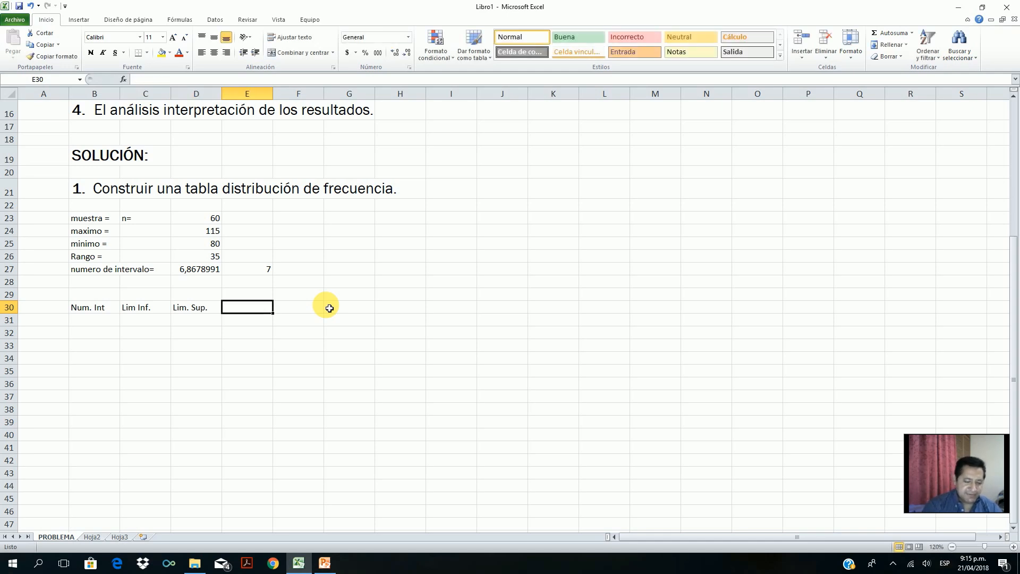
type("Mar")
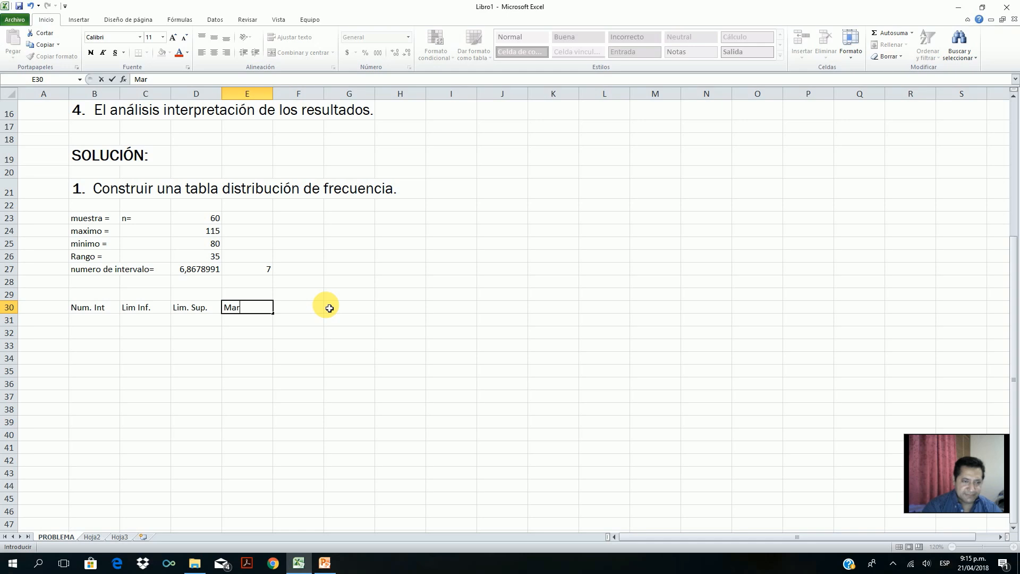
type("c. Clas")
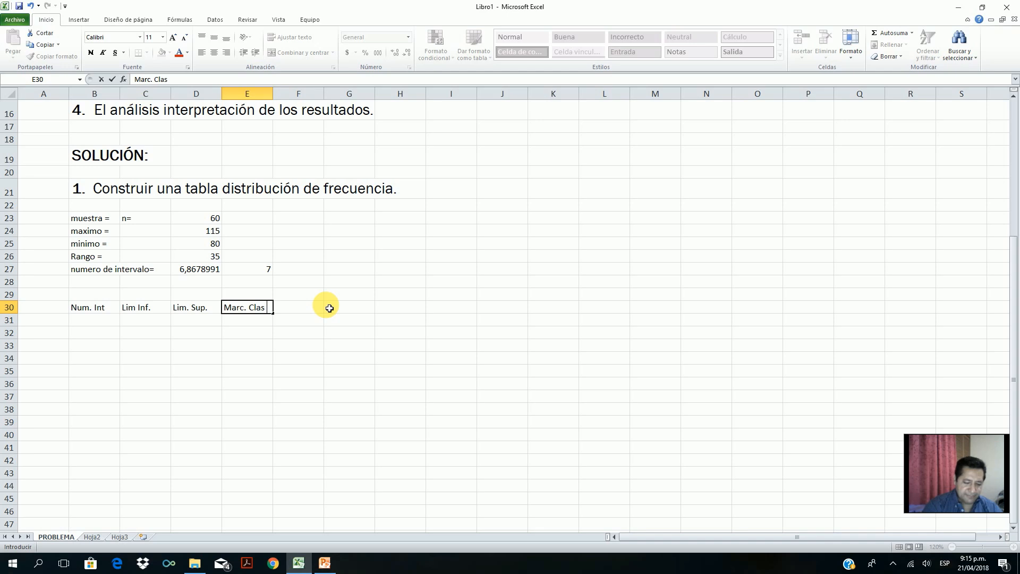
type(" xi")
key("Tab")
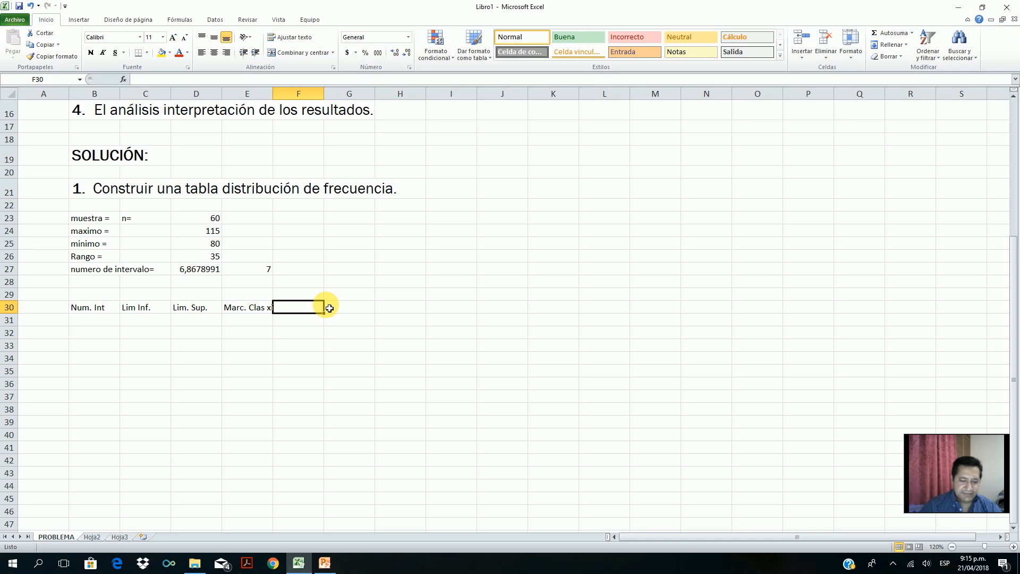
Step: Enter the table headers "frec dato fi" in cell F30 and "frec. Acum Fi" in cell G30
type("f")
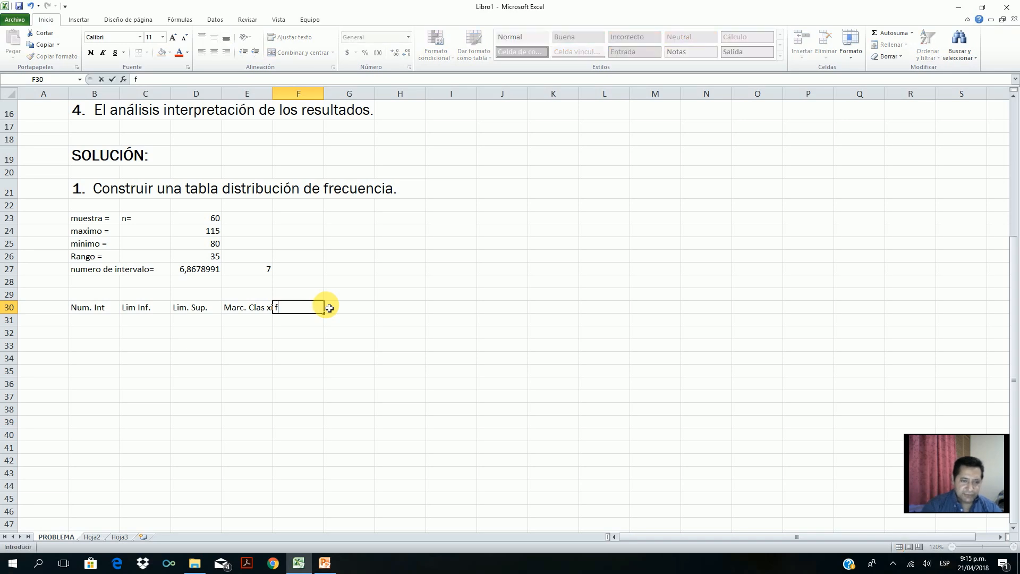
type("rec dato fi")
left_click(329, 308)
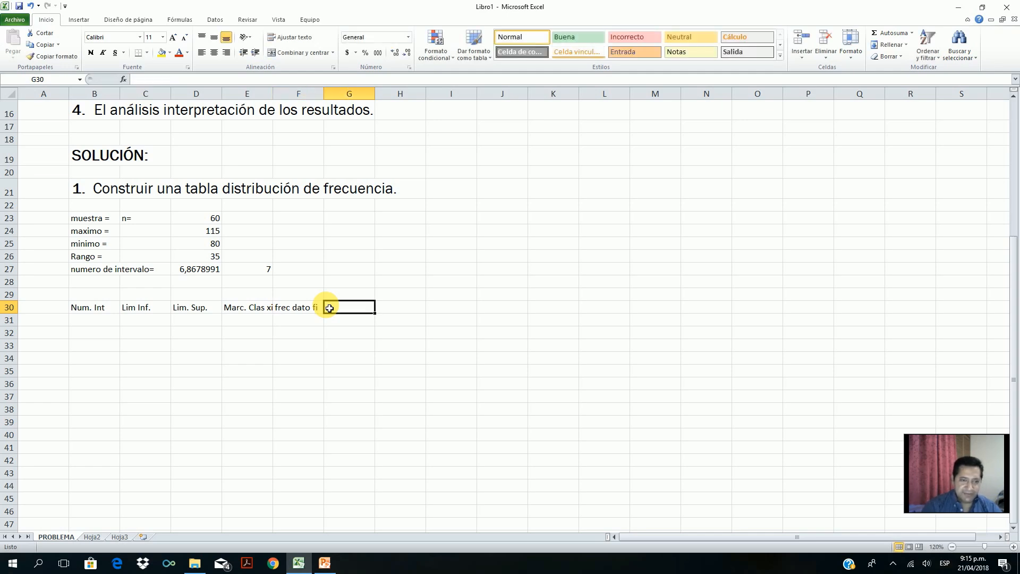
type("frec")
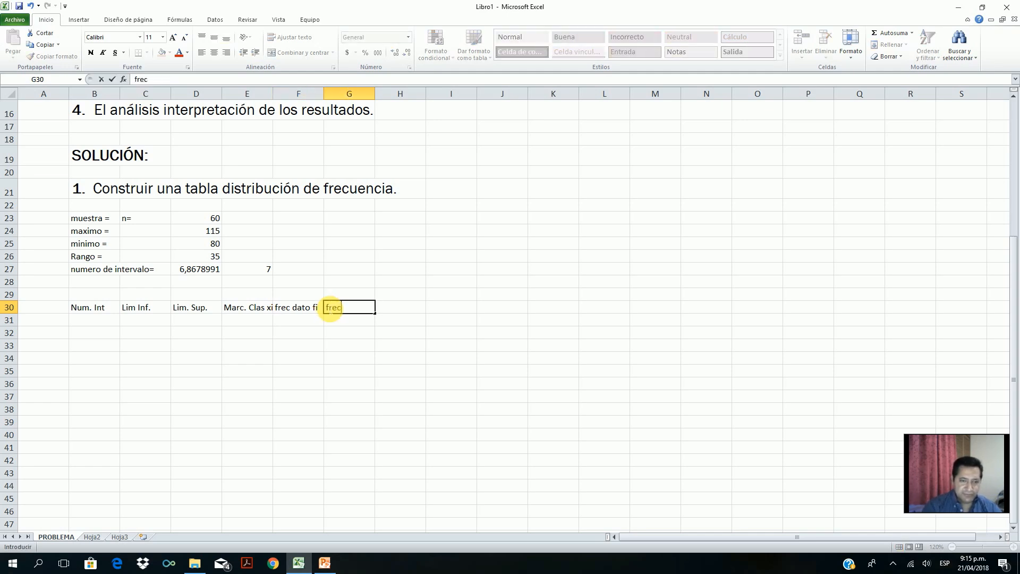
type(". ac")
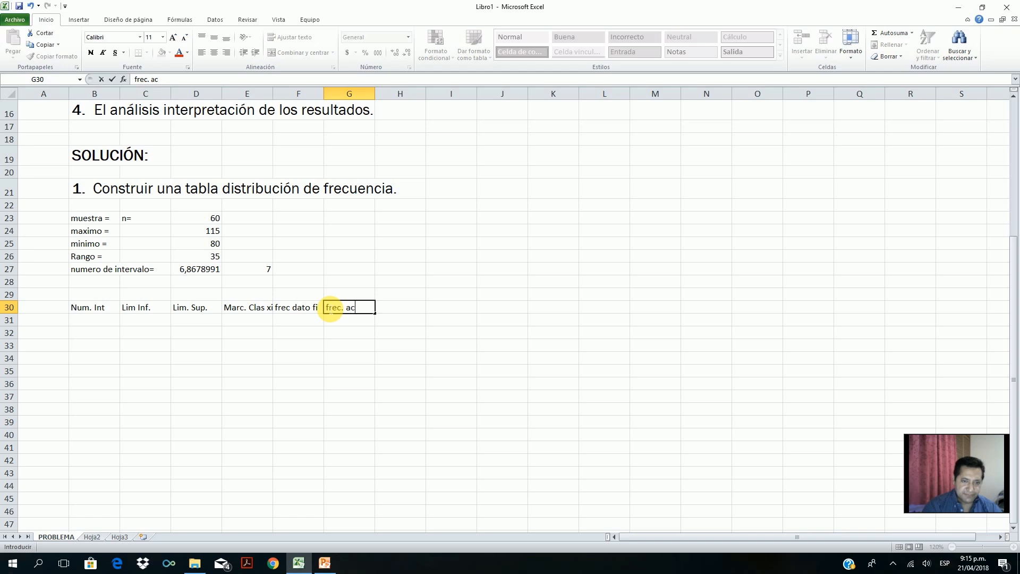
type("um Fi")
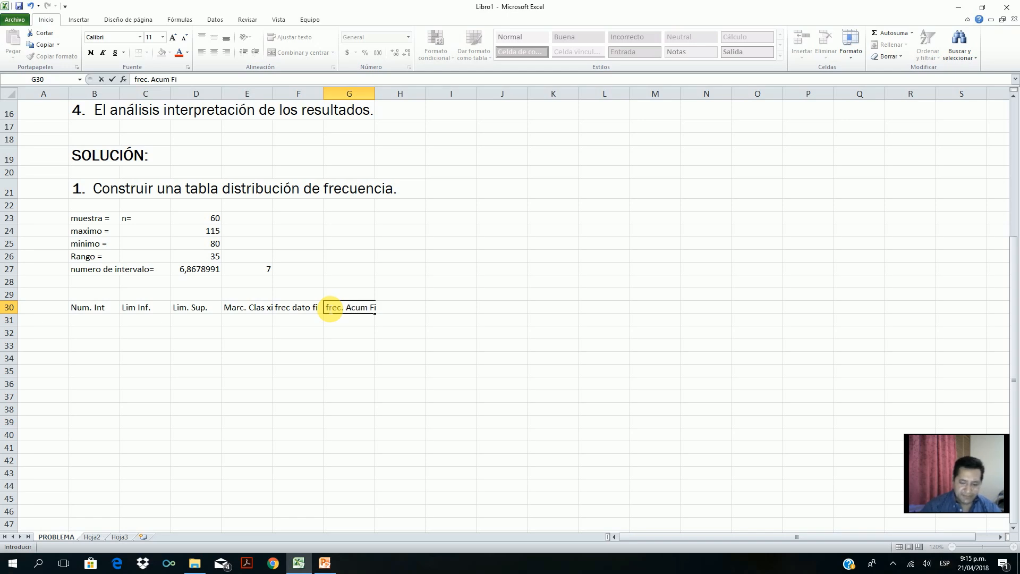
key("Tab")
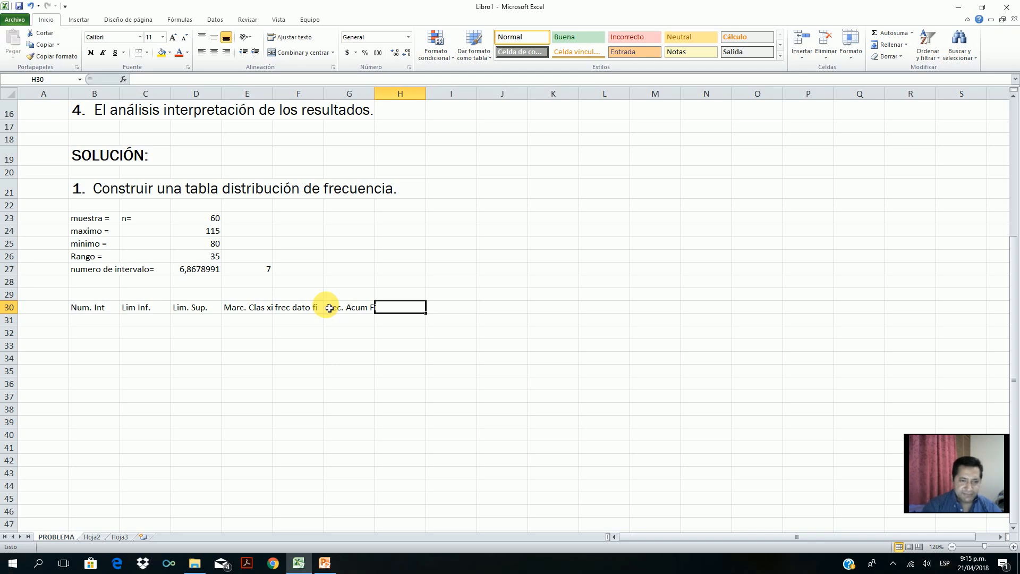
Step: Enter the relative frequency header "frec rel hi" in cell H30
type("frec rel")
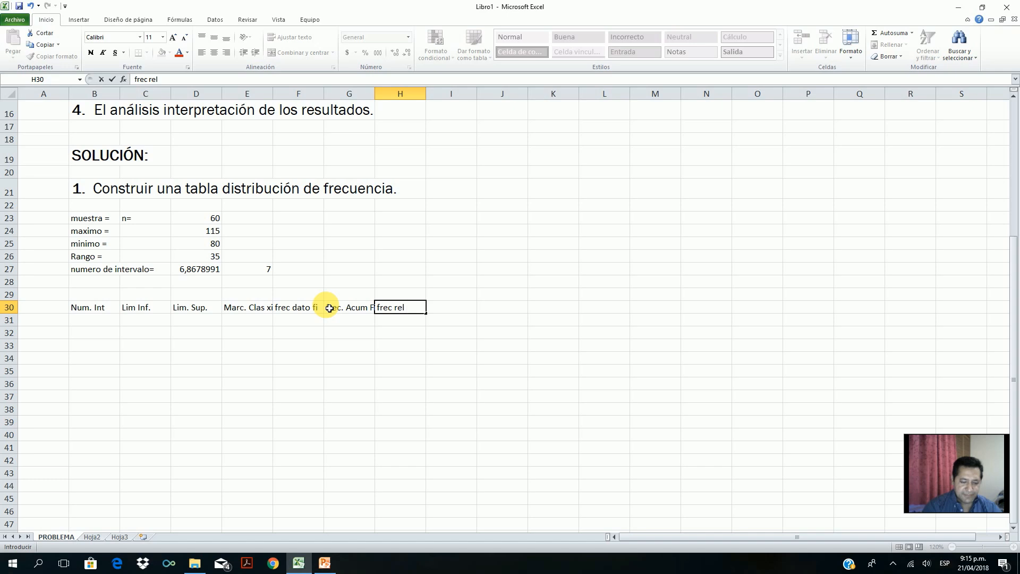
type(" hi")
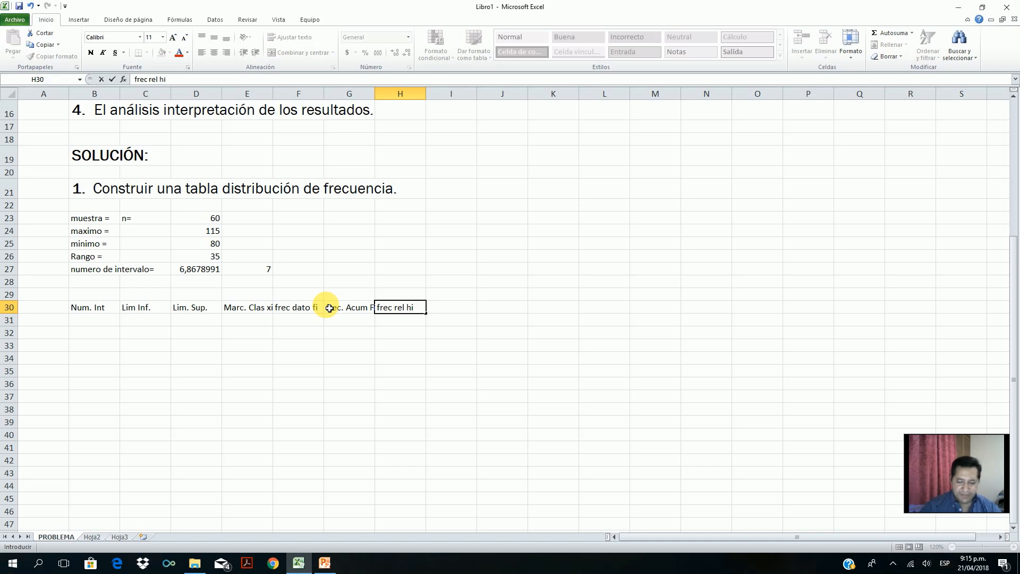
key("Tab")
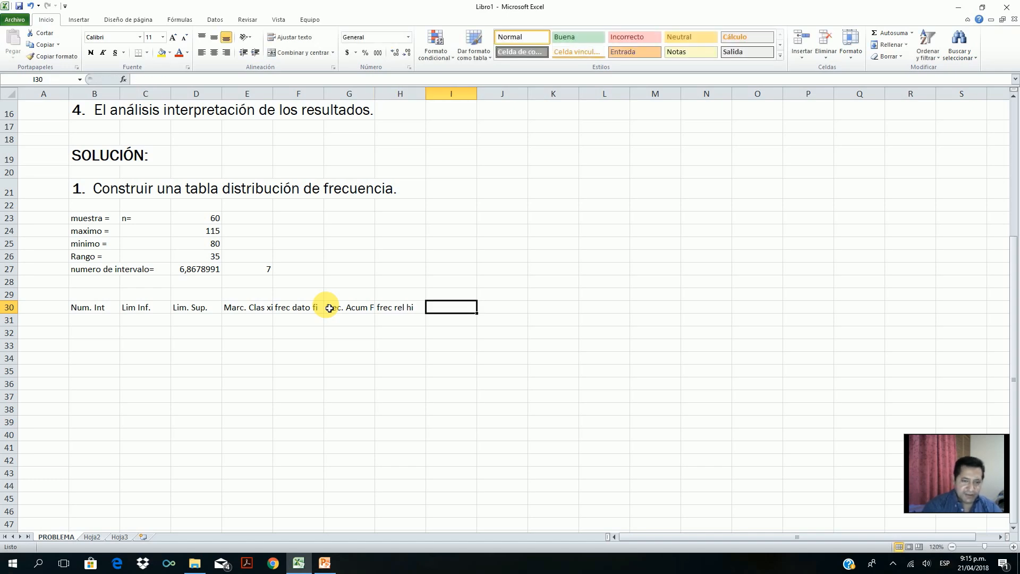
Step: Enter the cumulative relative frequency header "Frec. Rel Ac Hi" in cell I30
type("F")
type("frec")
key("BackSpace")
key("BackSpace")
key("BackSpace")
key("BackSpace")
type("rec")
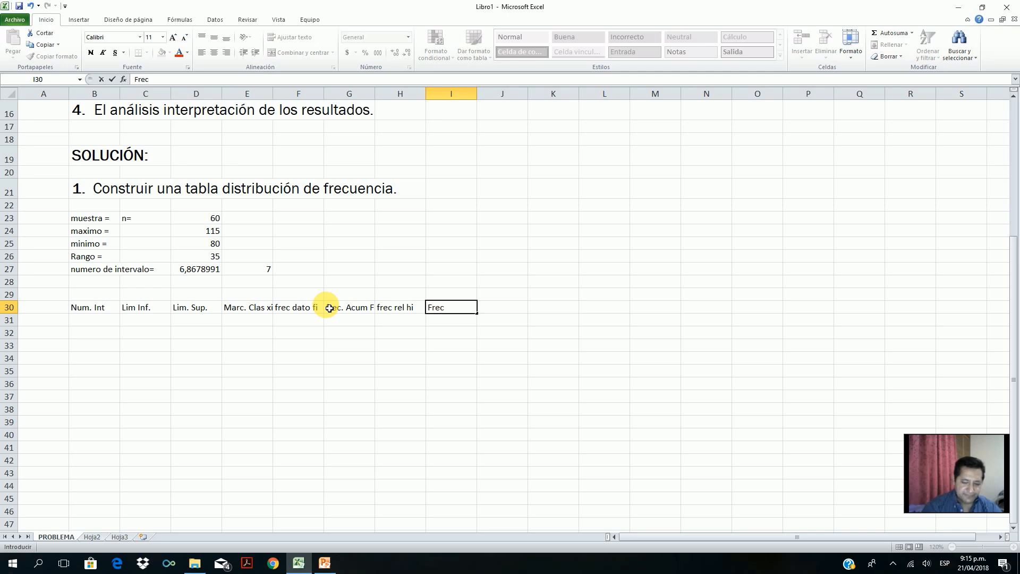
type(". Re")
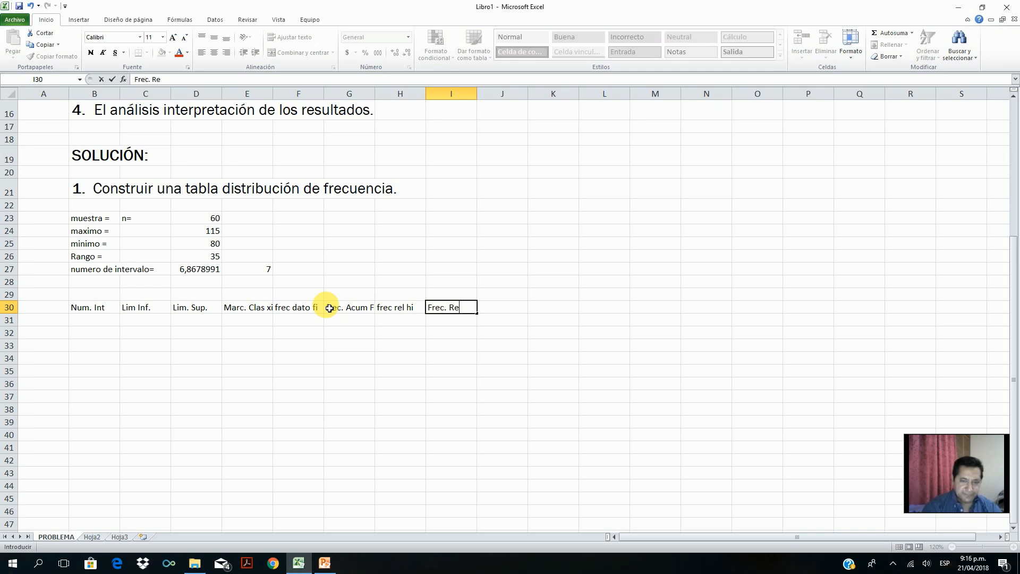
type("l Ac Hi")
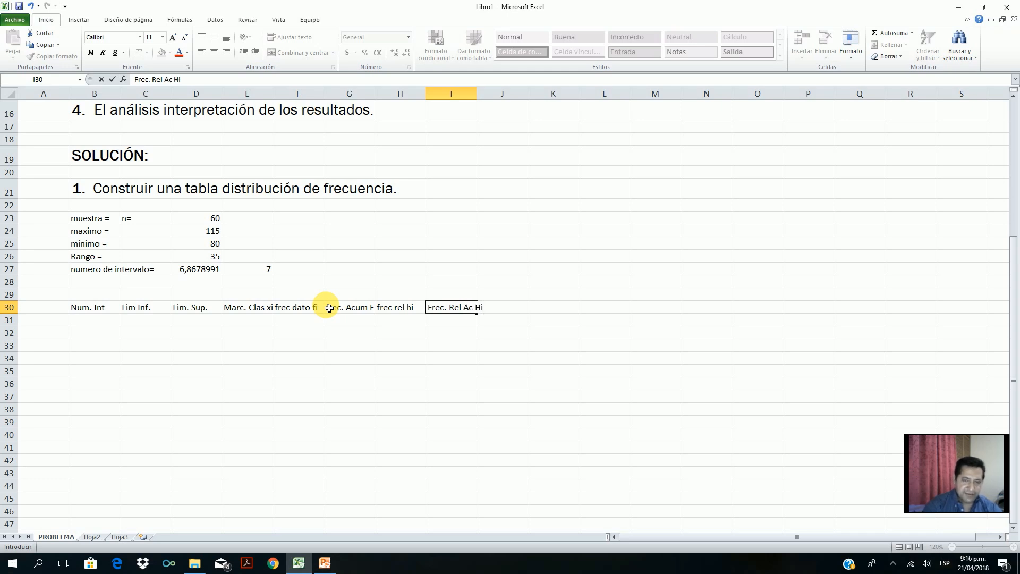
key("Tab")
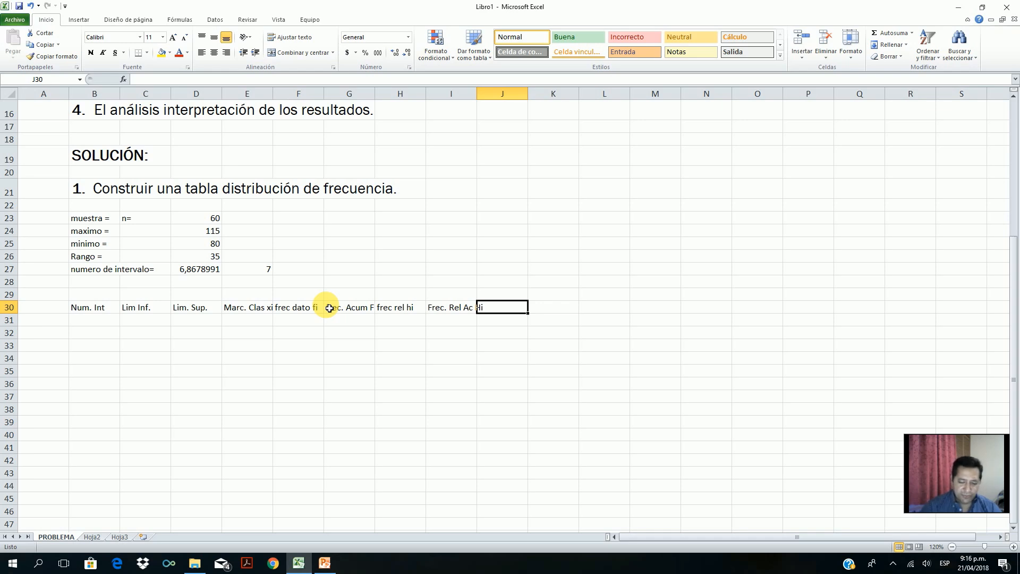
Step: Enter the table headers "xi*fi" in cell J30 and "xi - media" in cell K30
type("x")
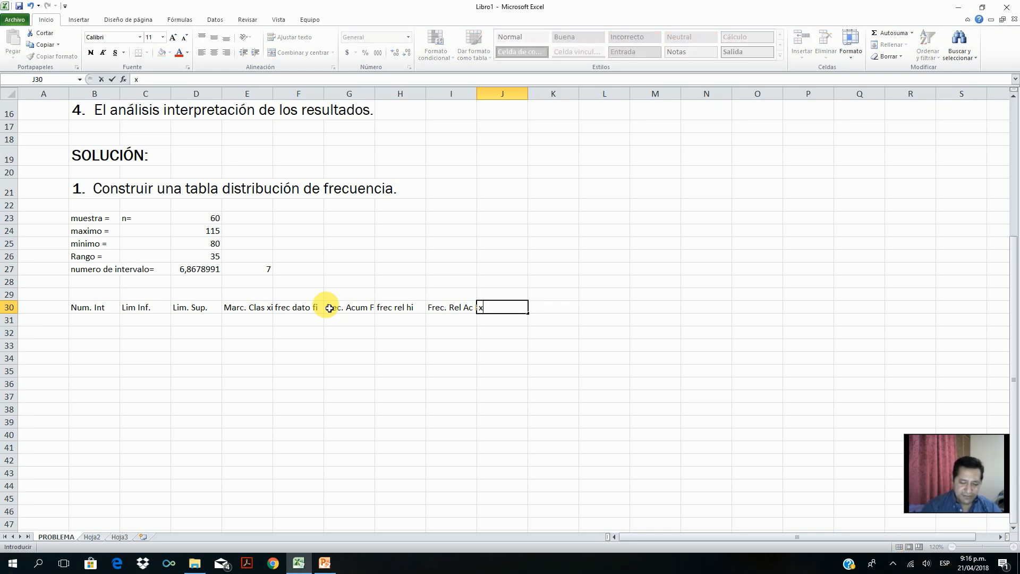
type("i*")
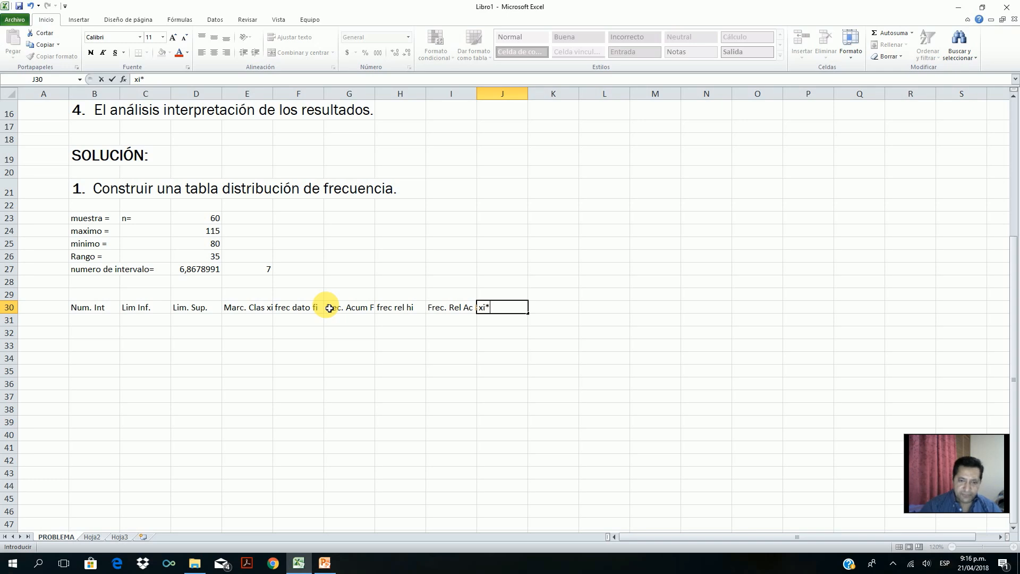
type("fi")
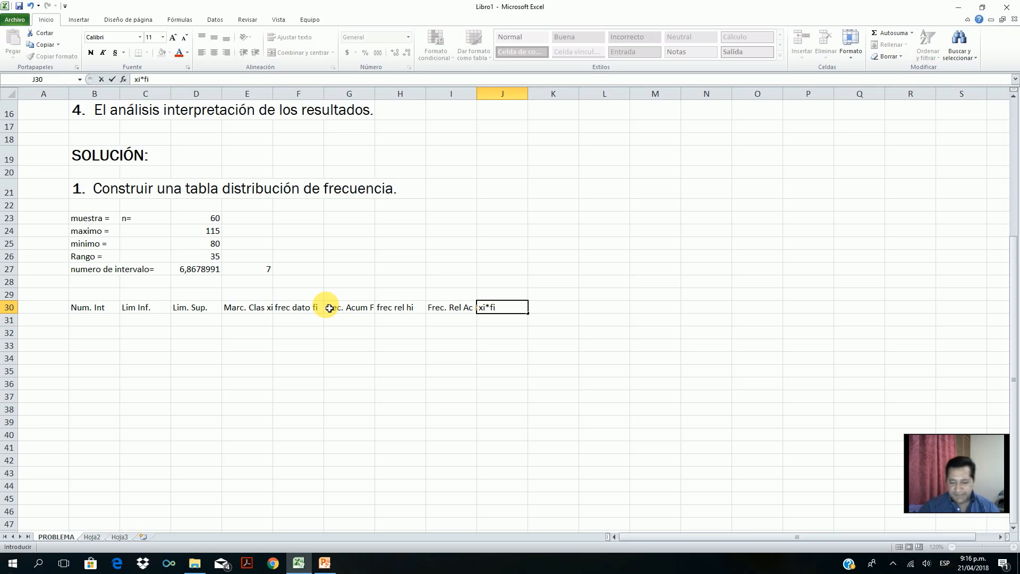
key("Tab")
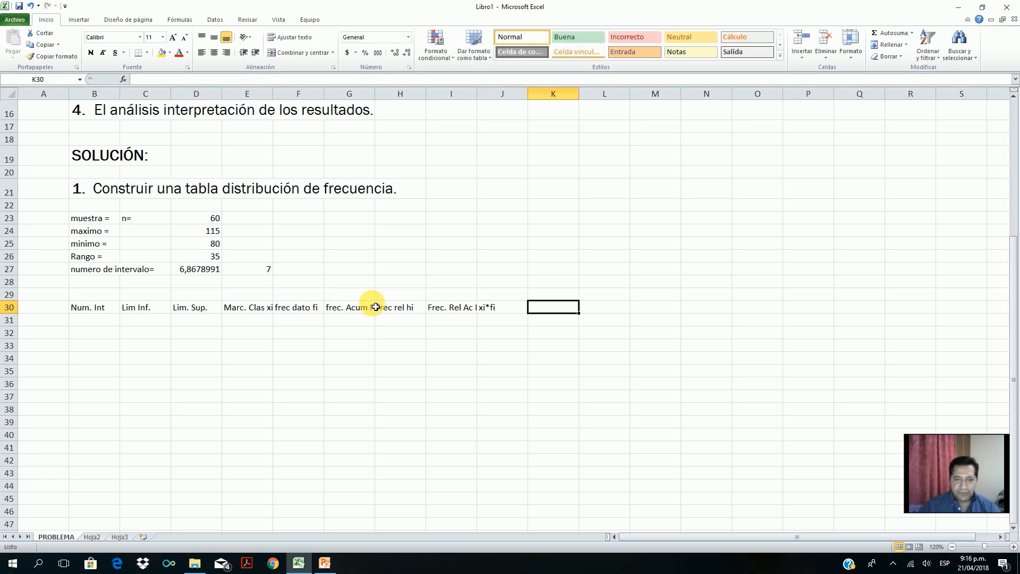
left_click(517, 309)
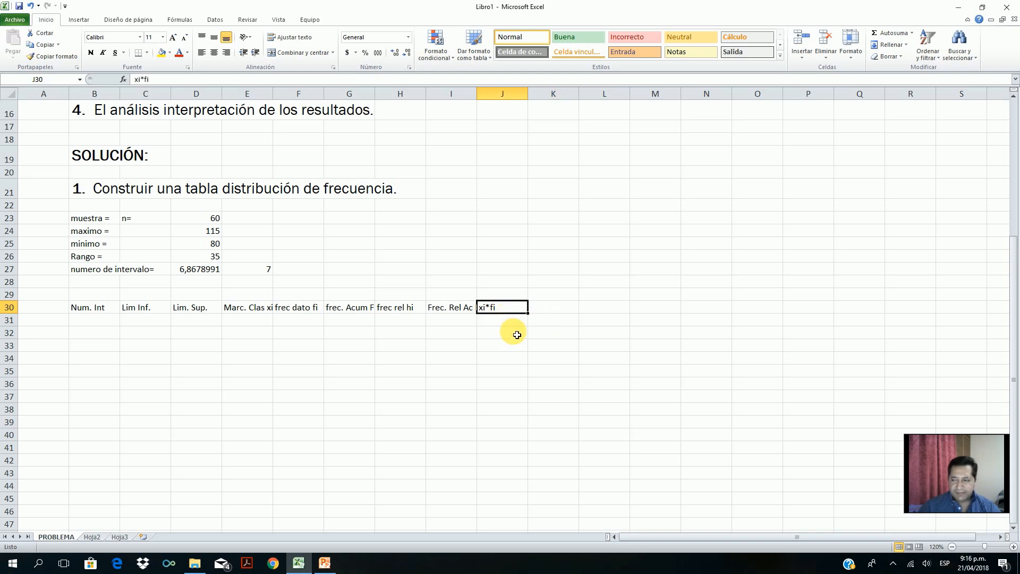
left_click(557, 306)
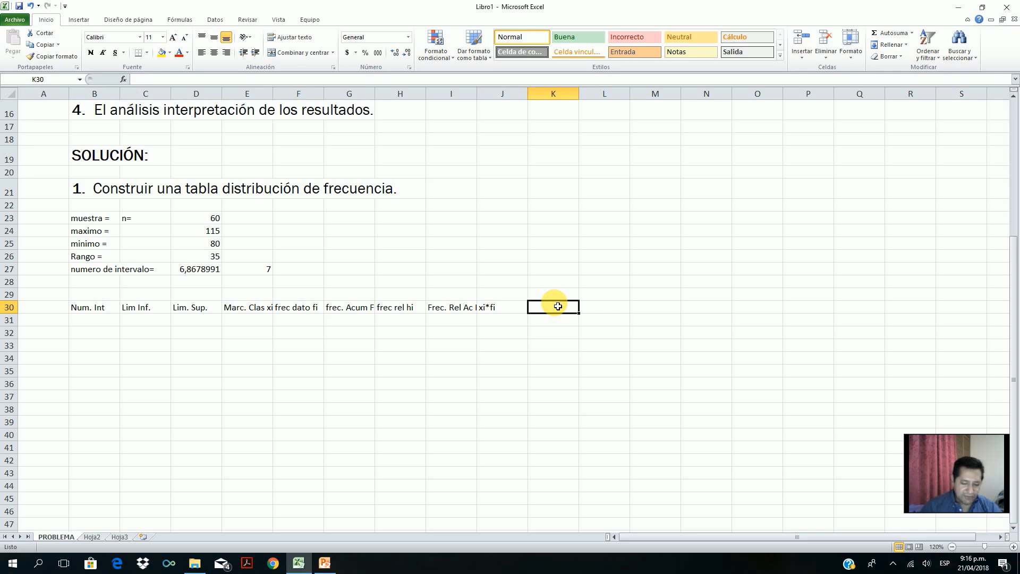
type("xi")
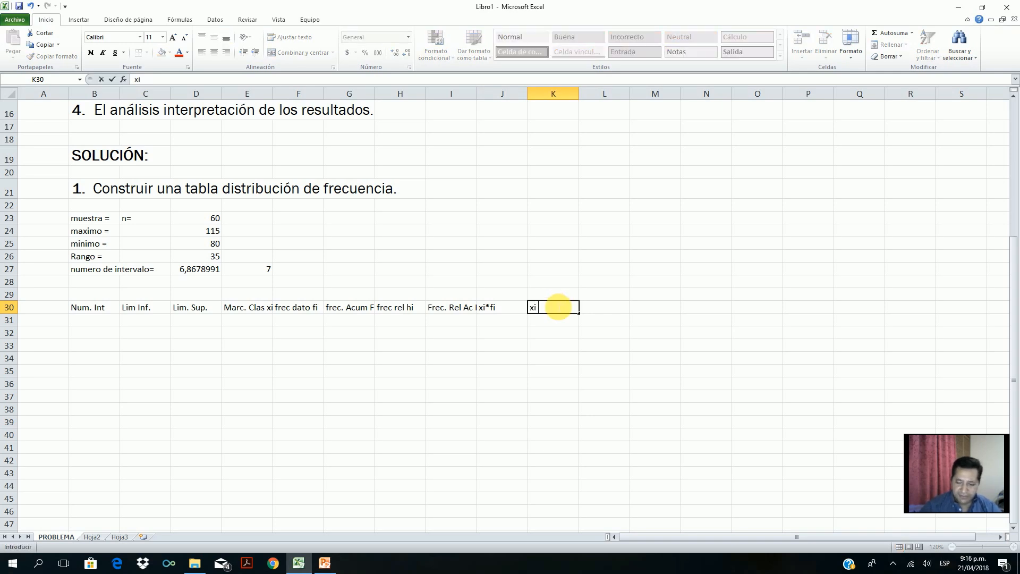
type(" - media")
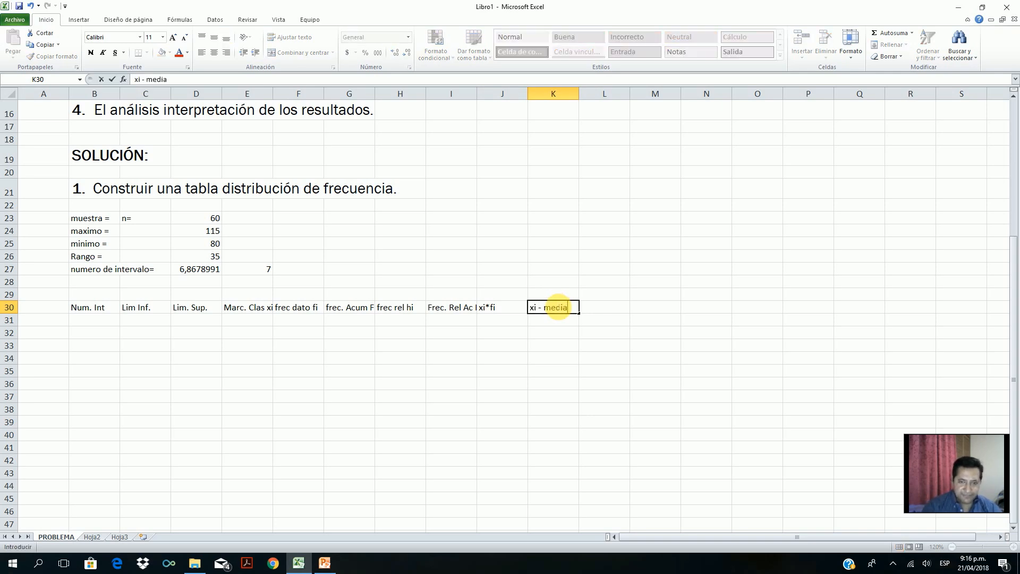
key("Tab")
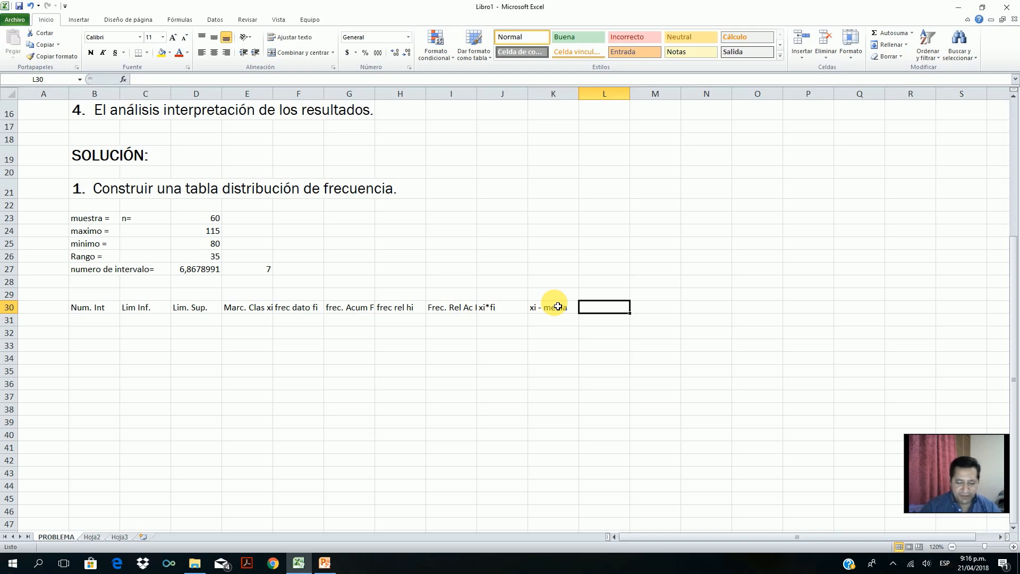
Step: Enter the squared deviation header "(xi-media)^2" in cell L30
type("()")
left_click(558, 307)
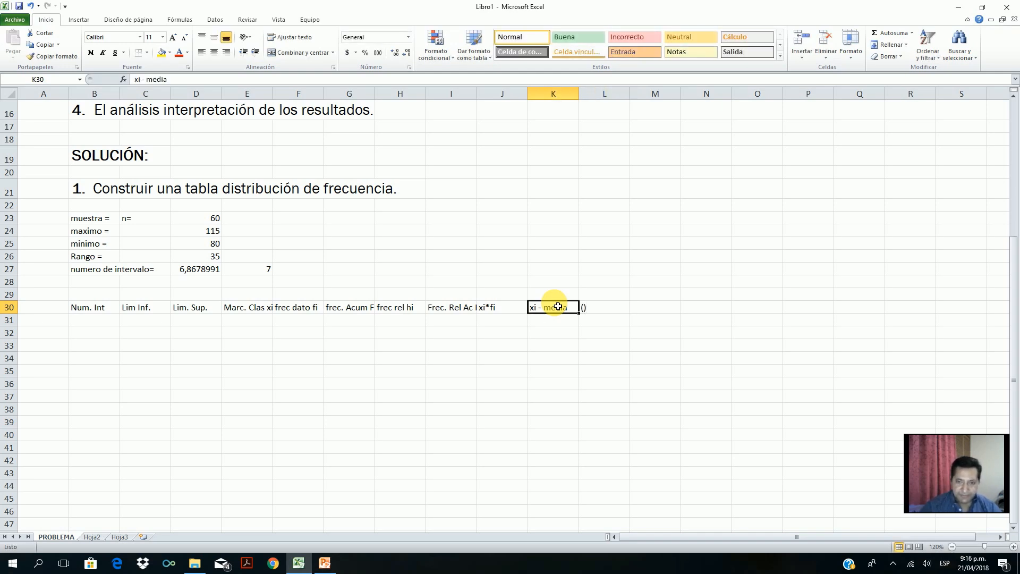
left_click(591, 307)
double_click(587, 309)
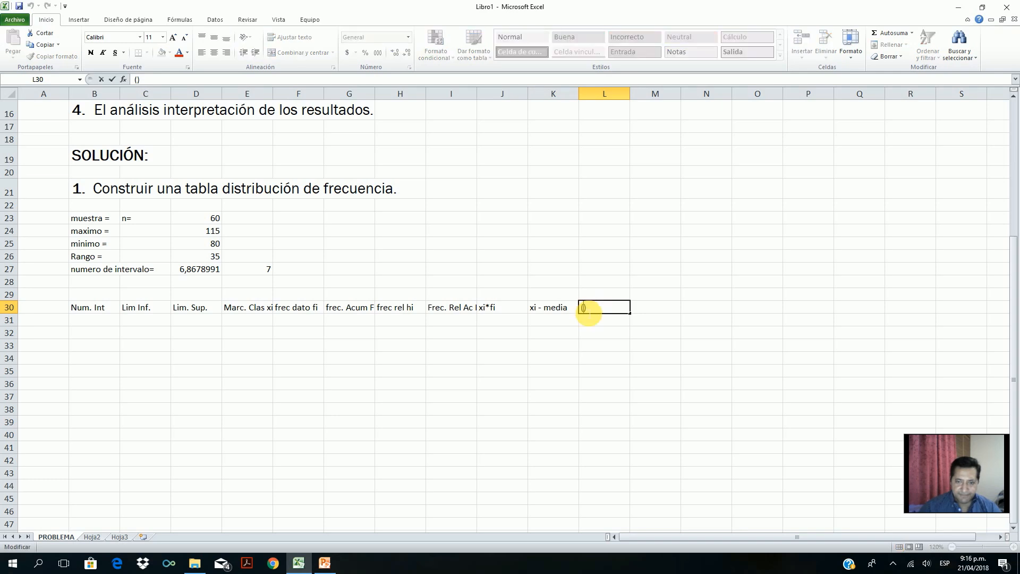
type("xi-")
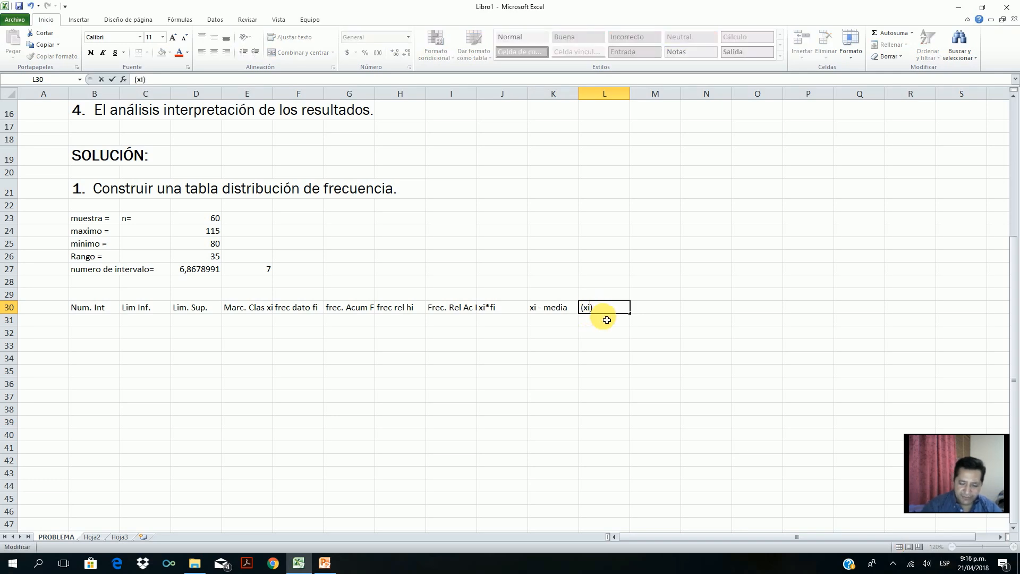
type("mdi")
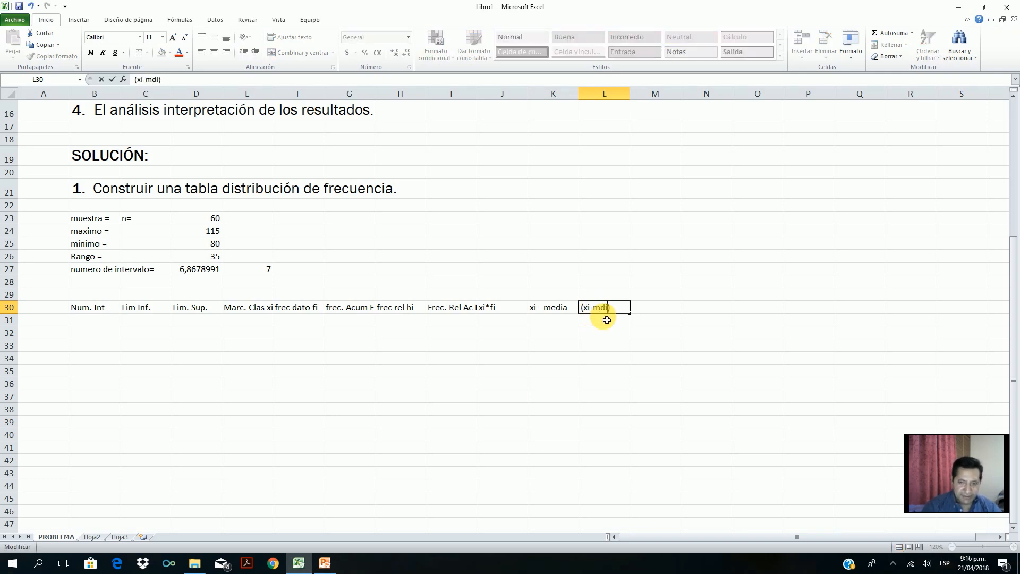
key("BackSpace")
key("BackSpace")
type("edia)")
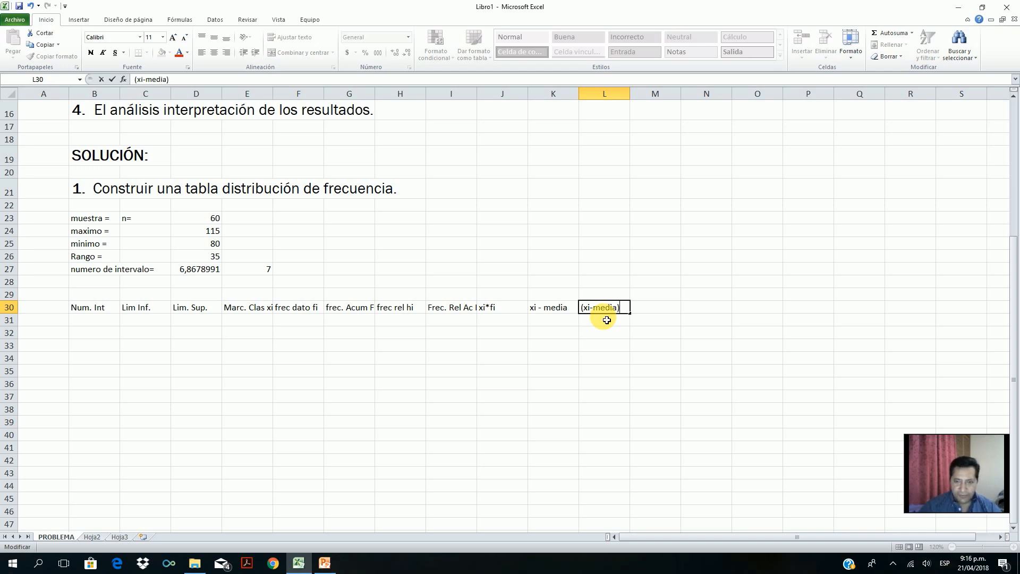
type("^2")
left_click(662, 309)
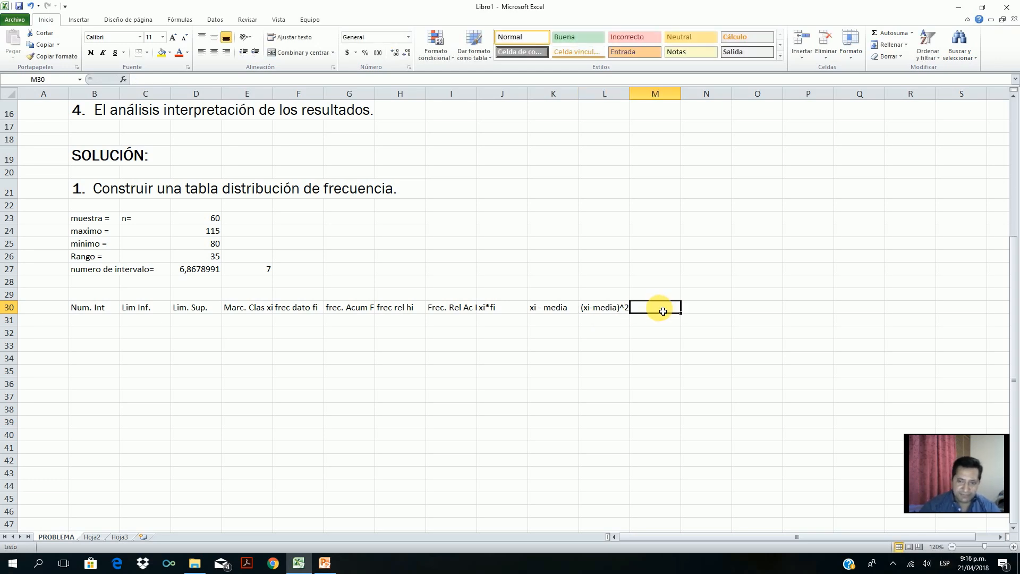
Step: Copy the squared deviation header from L30 into M30 and extend it to read "(xi-media)^2-fi"
right_click(591, 308)
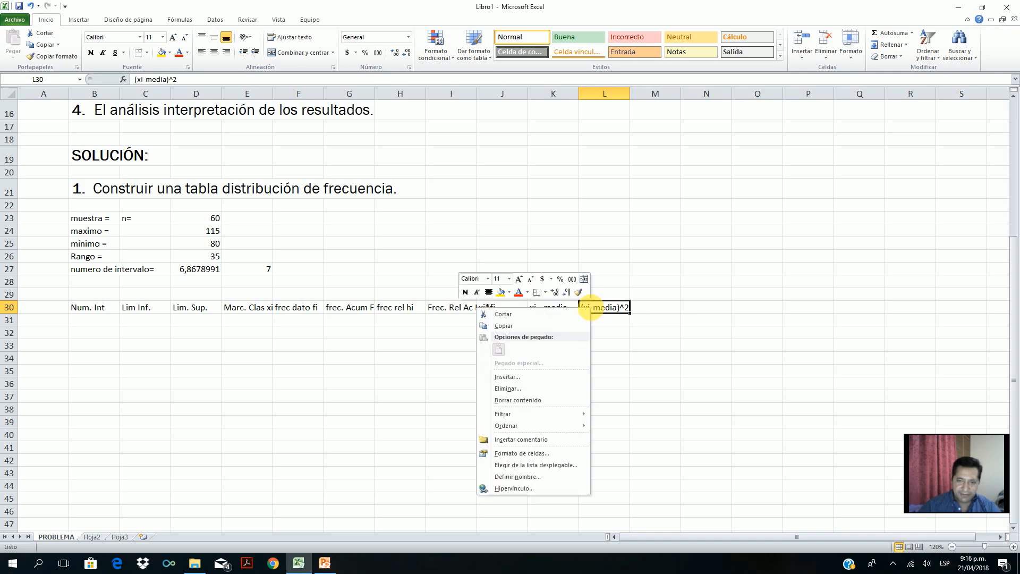
left_click(531, 326)
left_click(655, 308)
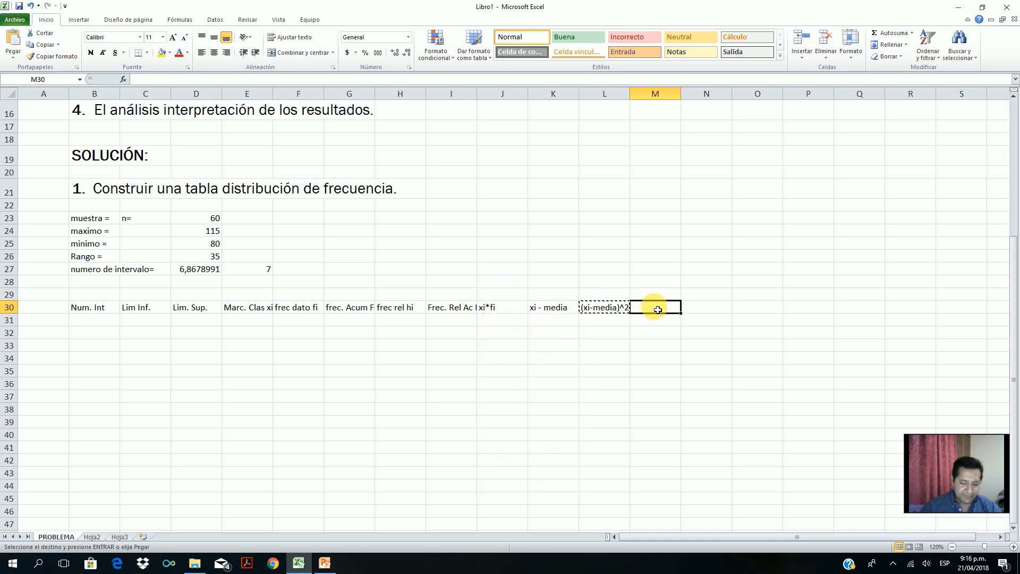
key("ctrl+v")
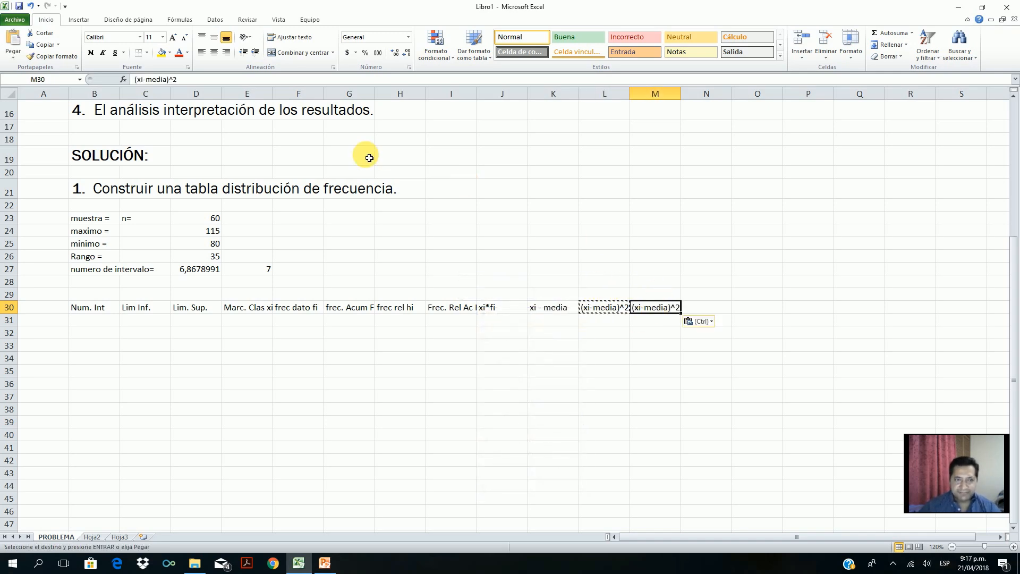
left_click(215, 81)
type("-fi")
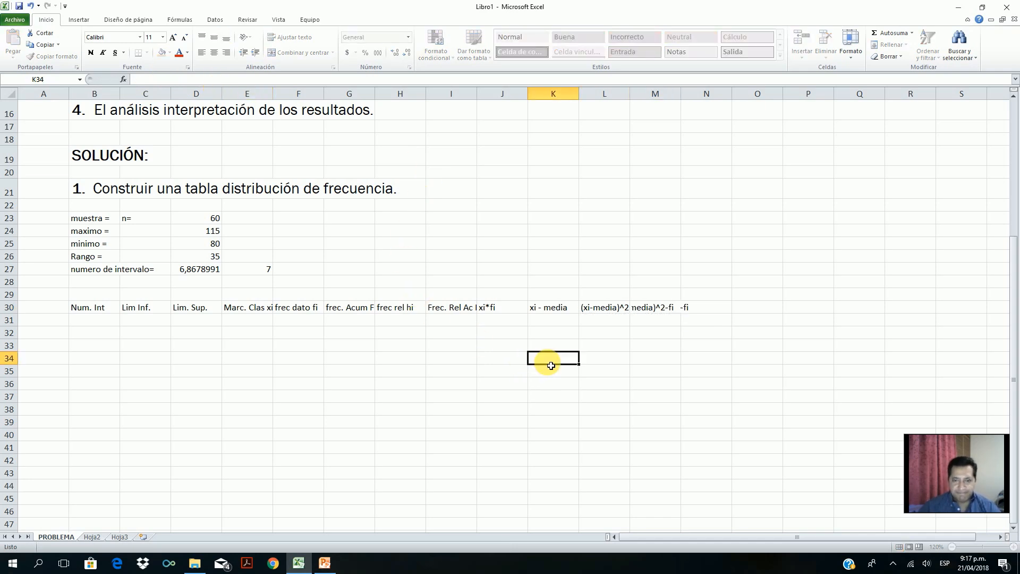
left_click_drag(85, 307, 687, 315)
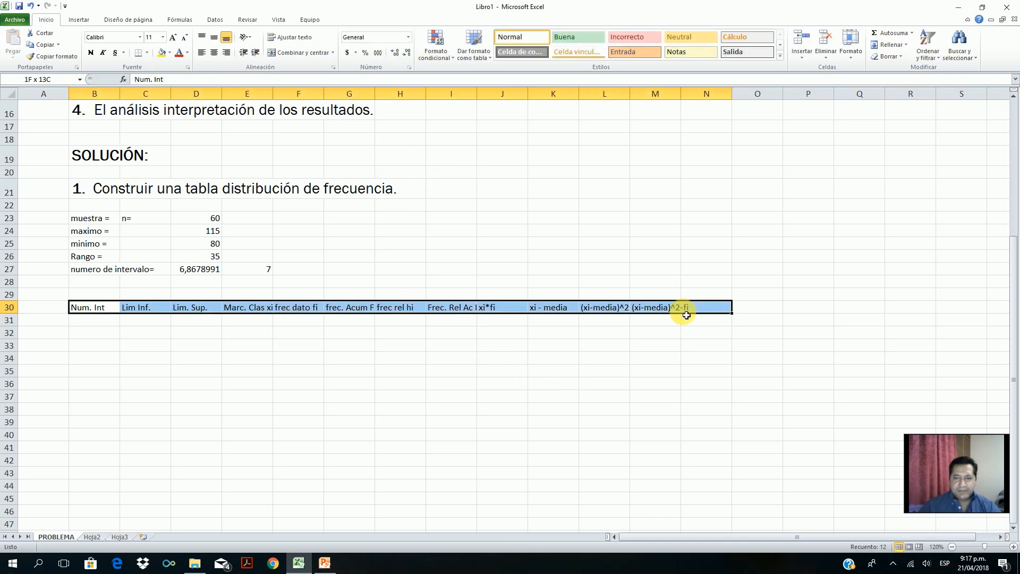
left_click(523, 358)
Step: Number the intervals 1 to 7 in B31:B37, entering 1 in B31 and filling the formula =B31+1 from B32 down to B37
left_click(88, 320)
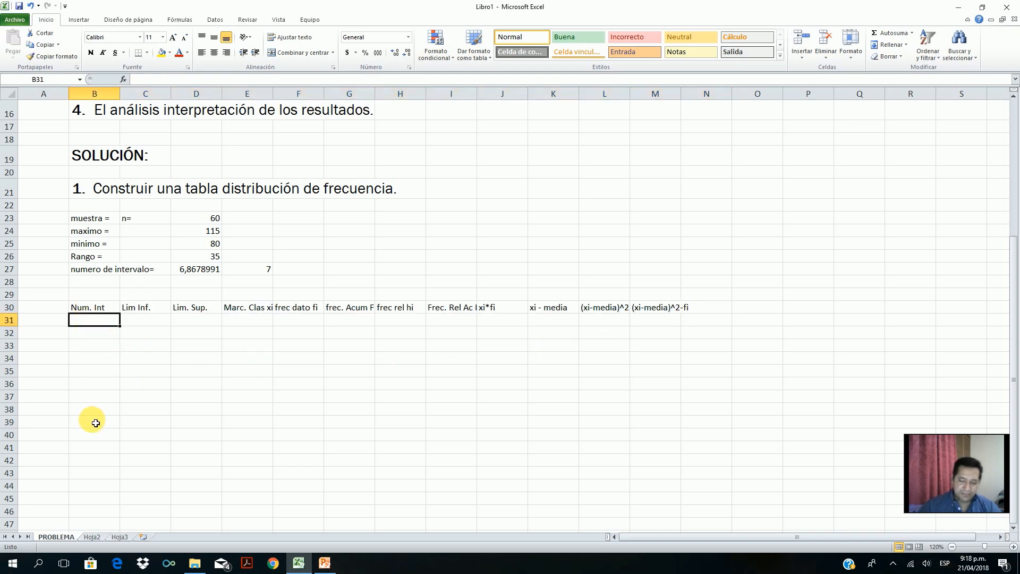
type("=1")
key("Return")
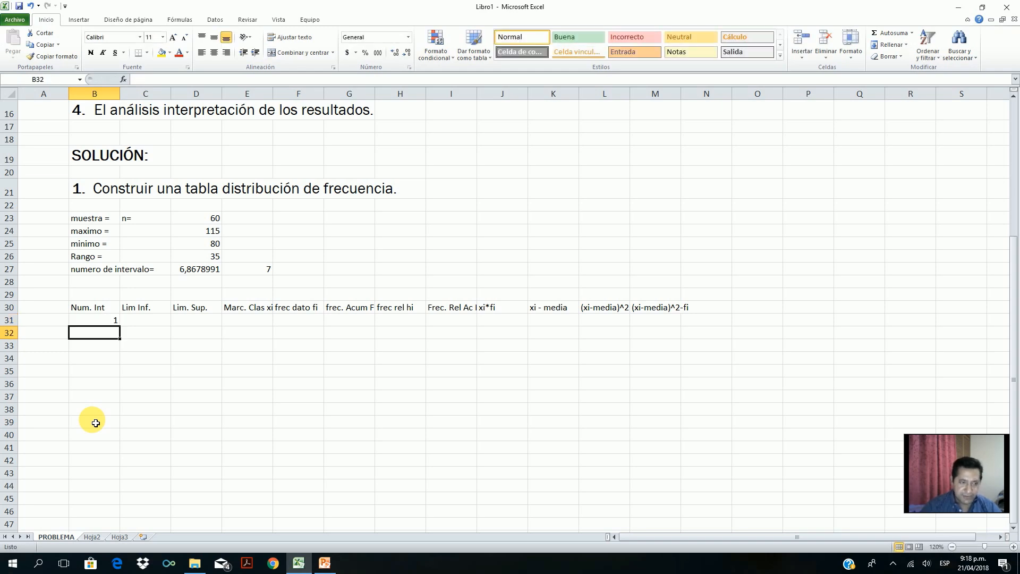
type("=")
left_click(105, 323)
type("+1")
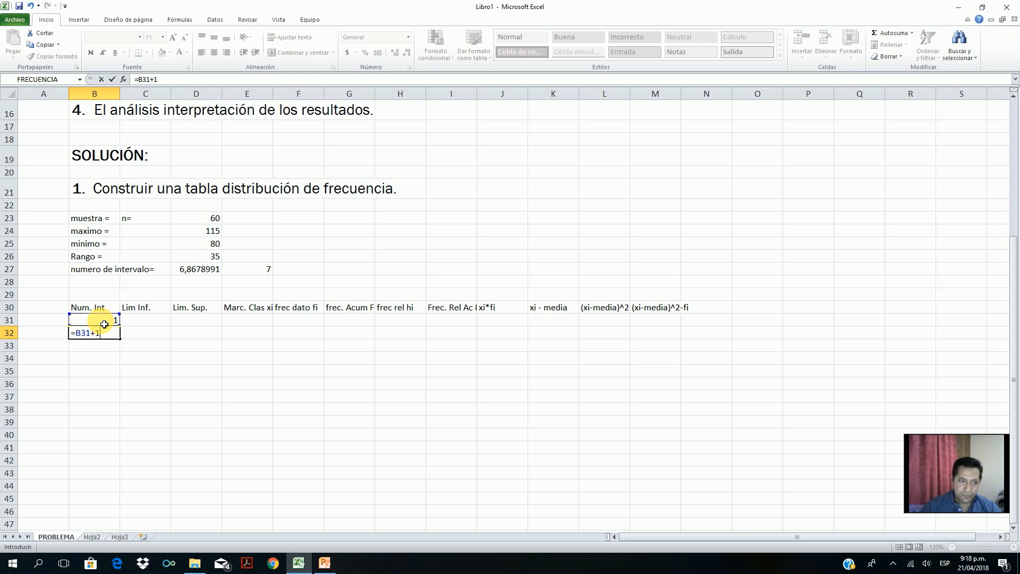
key("Return")
left_click(101, 332)
left_click_drag(120, 338, 118, 403)
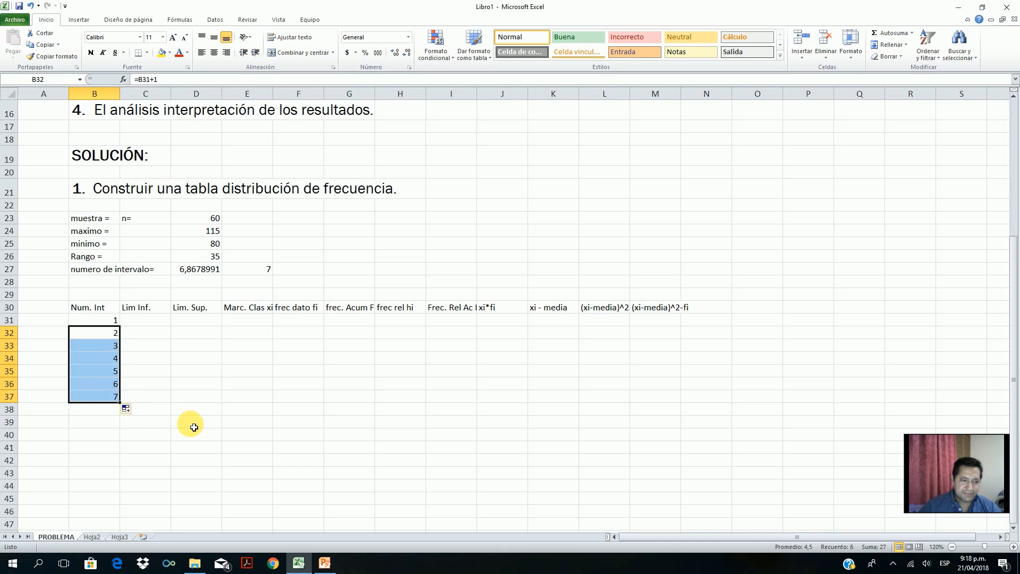
Step: Apply all borders to the frequency table range B30:M37
left_click(160, 323)
left_click_drag(87, 308, 665, 394)
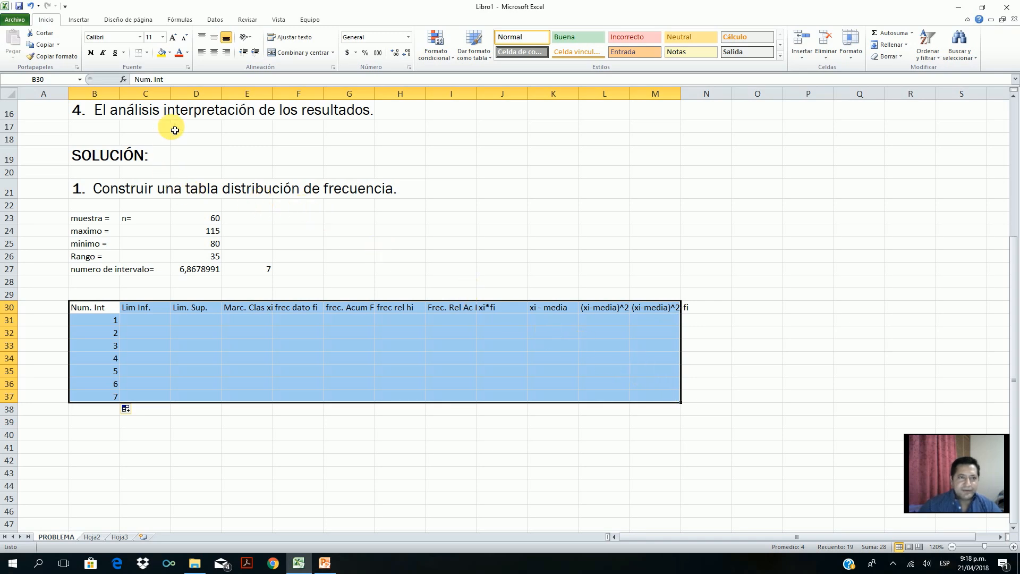
left_click(147, 52)
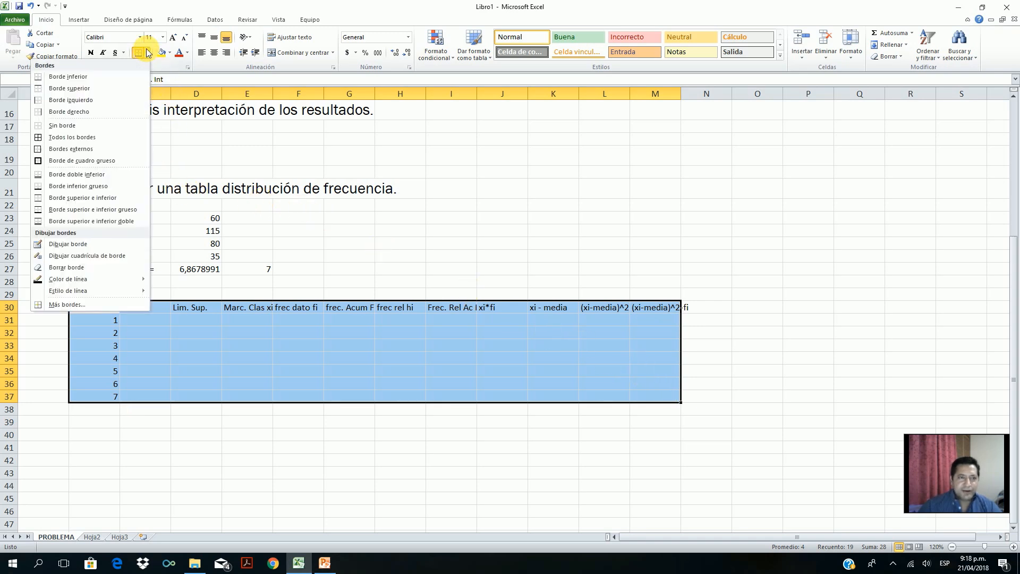
left_click(117, 138)
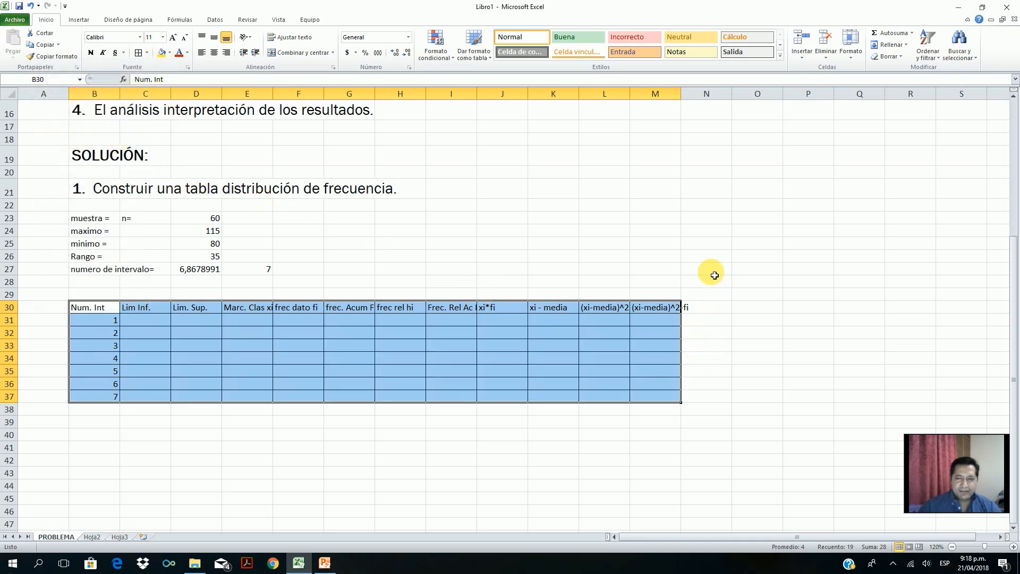
Step: Widen columns M, E and I so that their table headers in row 30 fit
left_click_drag(686, 99, 696, 99)
left_click(266, 473)
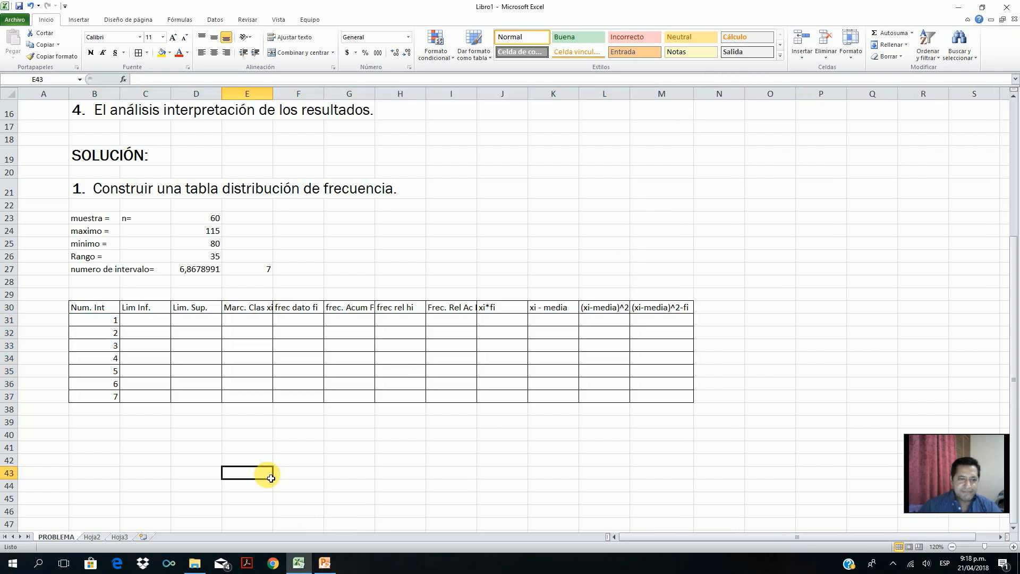
left_click_drag(273, 99, 279, 98)
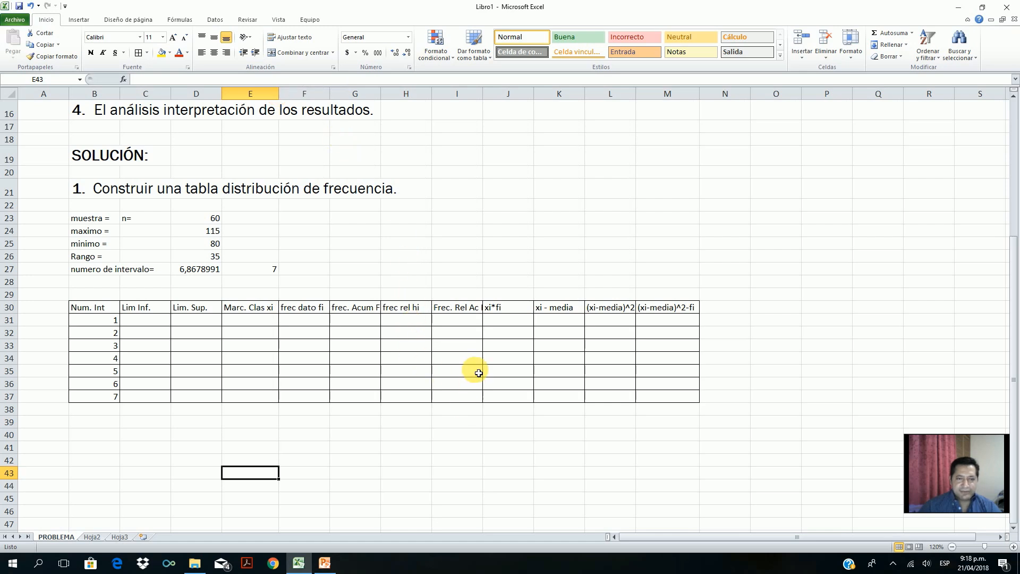
left_click_drag(480, 103, 492, 95)
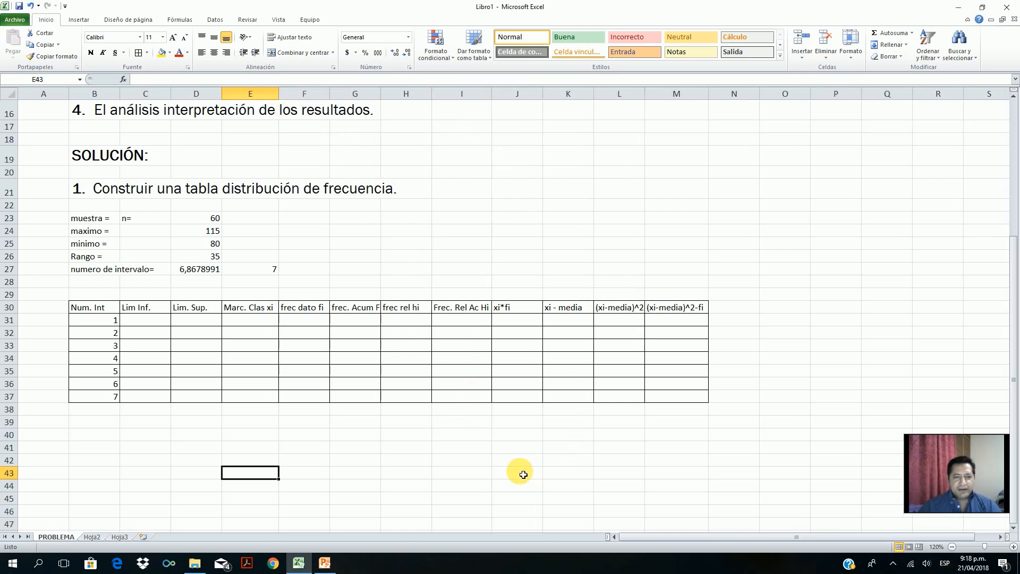
left_click(374, 439)
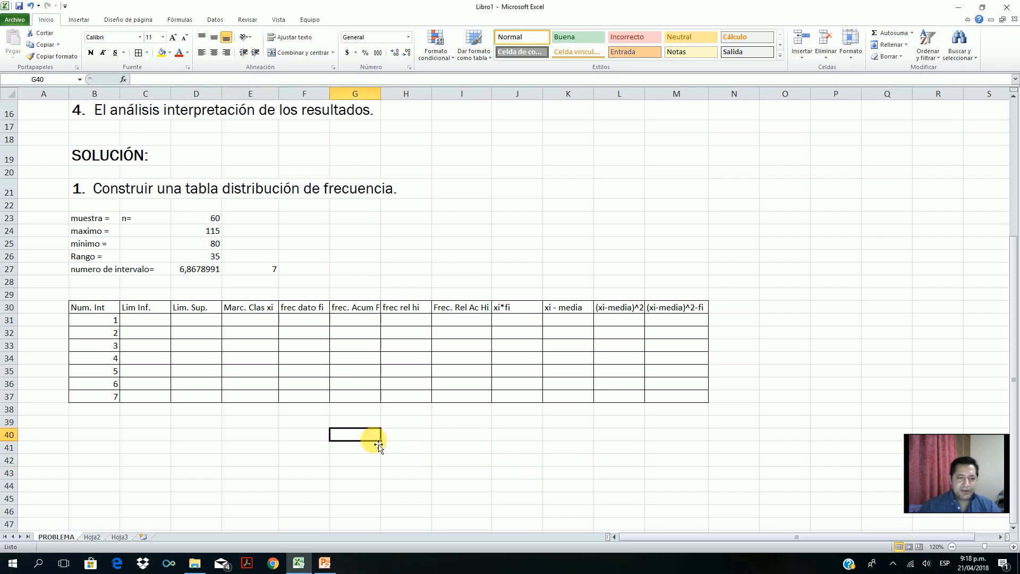
Step: Apply all borders to the row beneath the intervals, B38:M38
left_click_drag(103, 412, 699, 406)
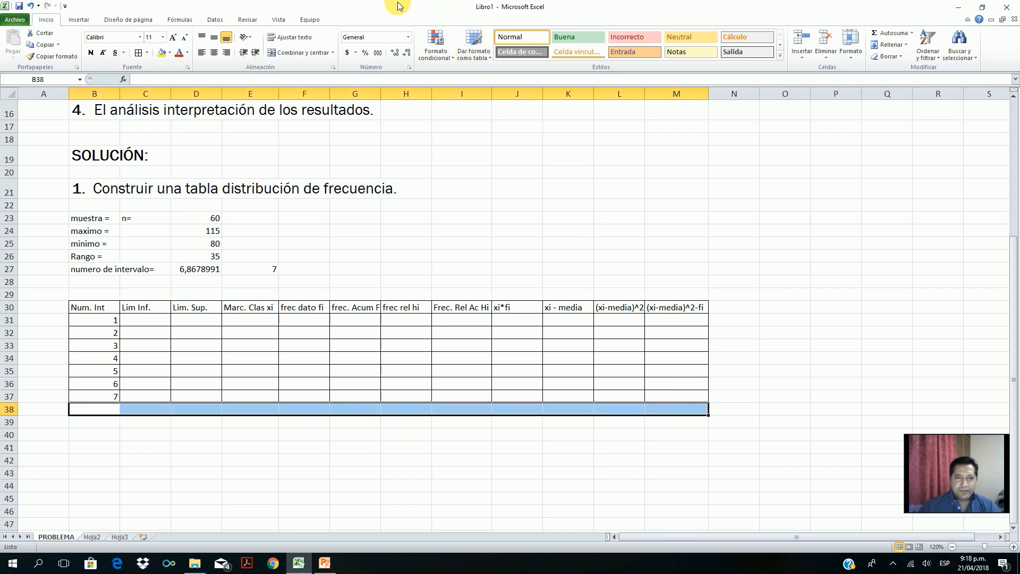
left_click(138, 52)
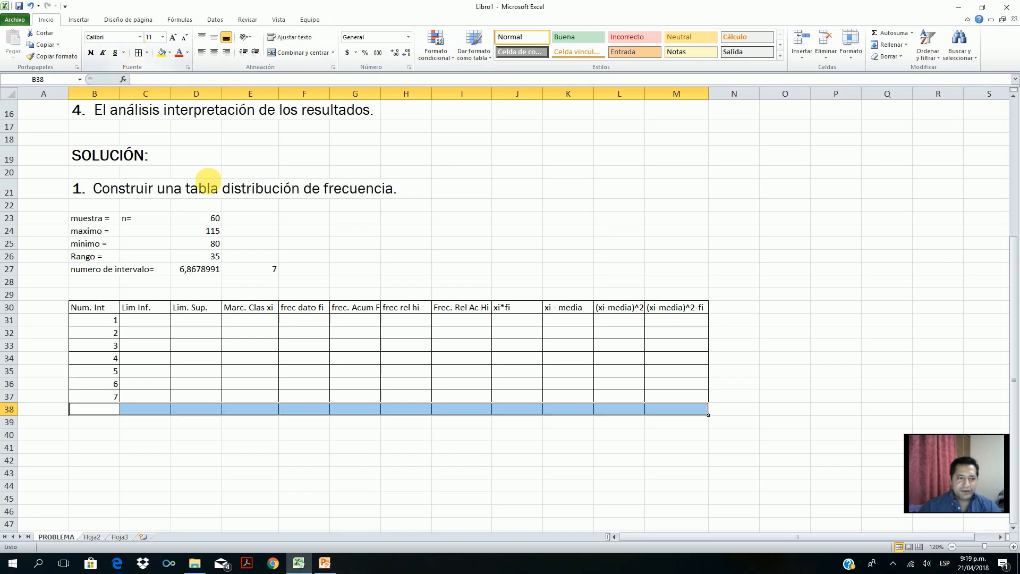
left_click(263, 432)
Step: Enter the totals label "sumatorias" in cell B38
left_click(95, 409)
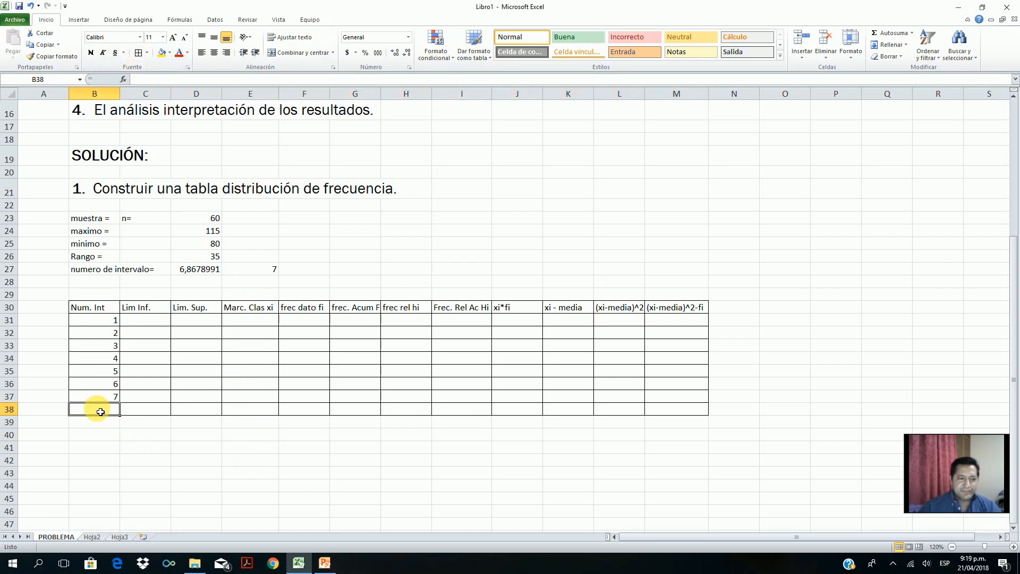
type("sumatu")
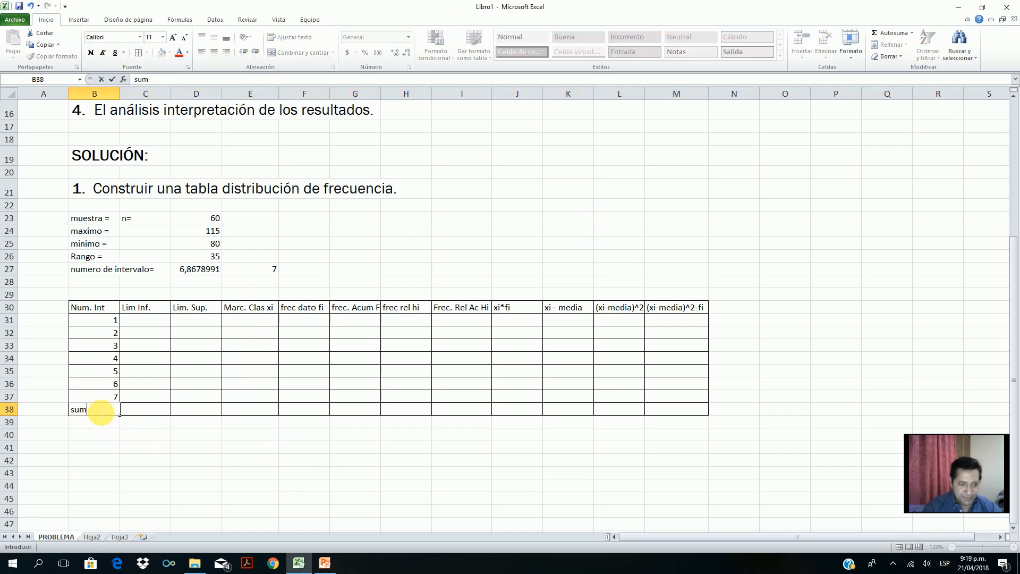
key("BackSpace")
key("BackSpace")
key("BackSpace")
key("BackSpace")
key("BackSpace")
key("BackSpace")
type("sumat")
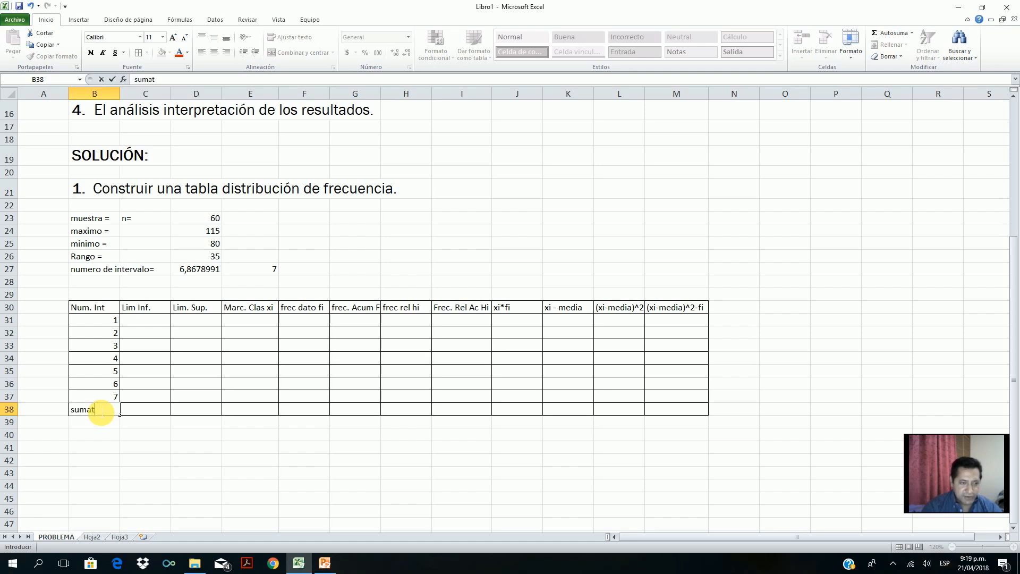
type("oria")
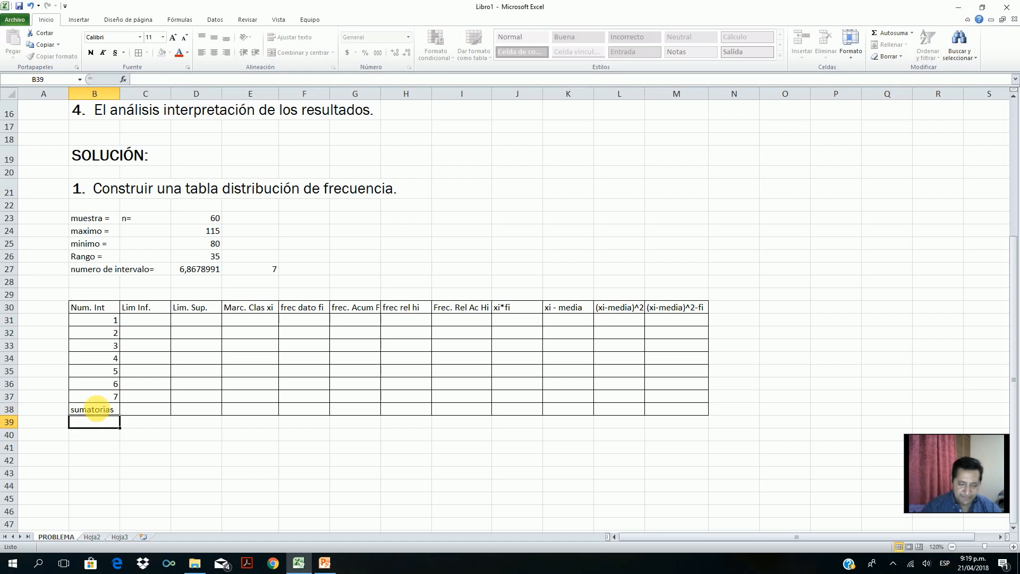
type("s")
key("Return")
Step: Enter the label "Amplitud=" in cell B28, beneath the number of intervals
left_click_drag(132, 319, 205, 398)
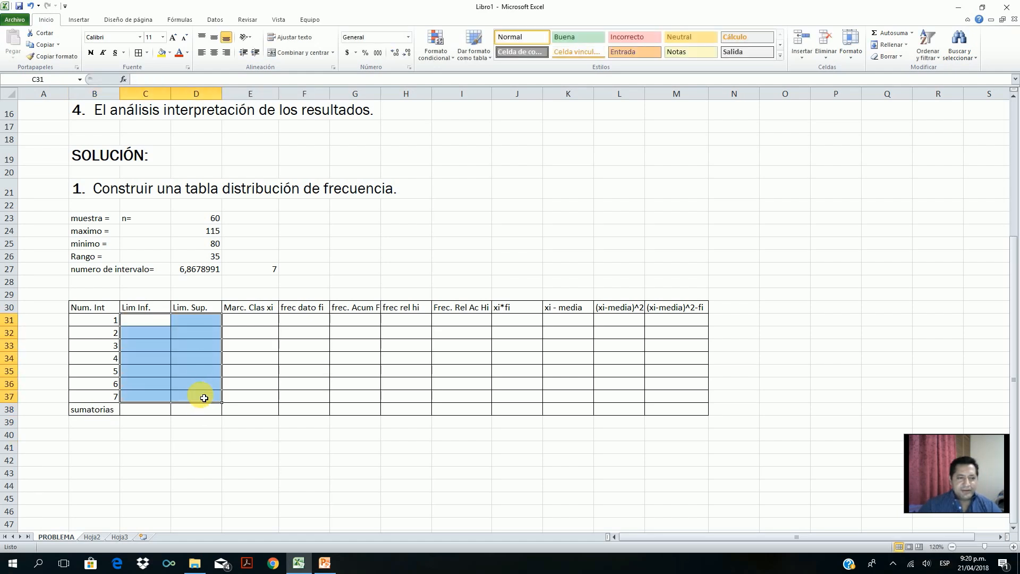
left_click(118, 287)
type("A")
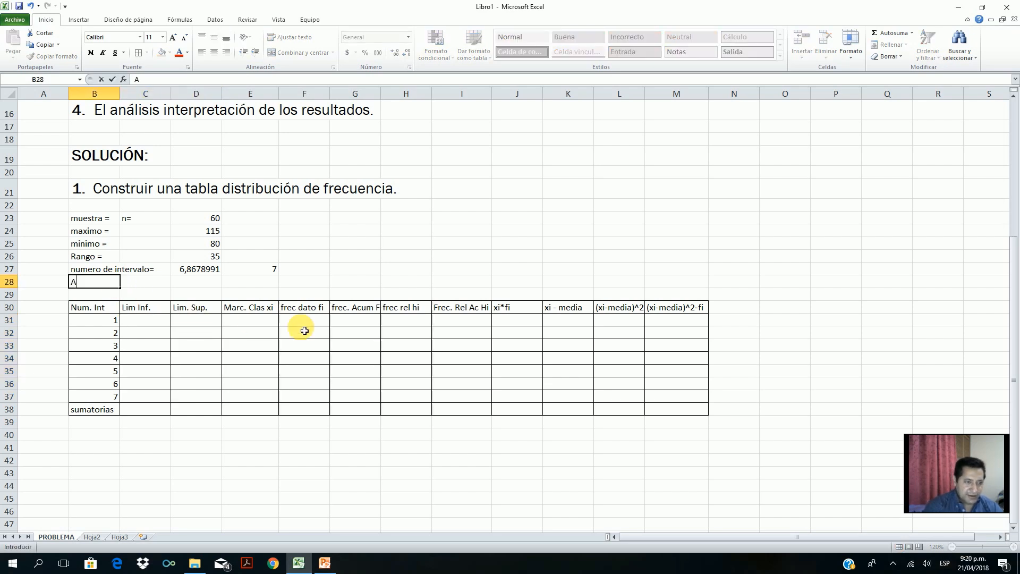
type("mplitud=")
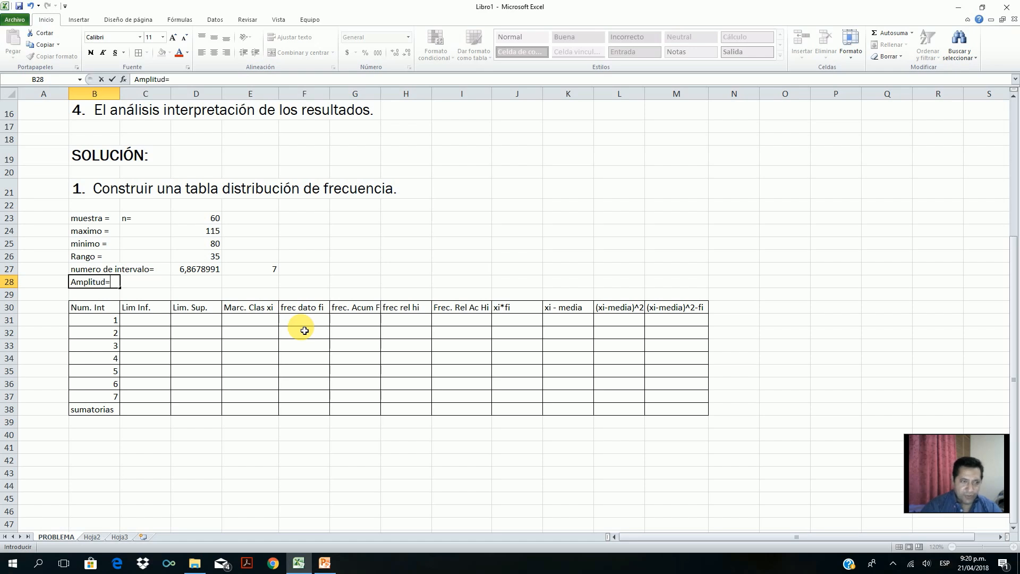
key("Tab")
key("Tab")
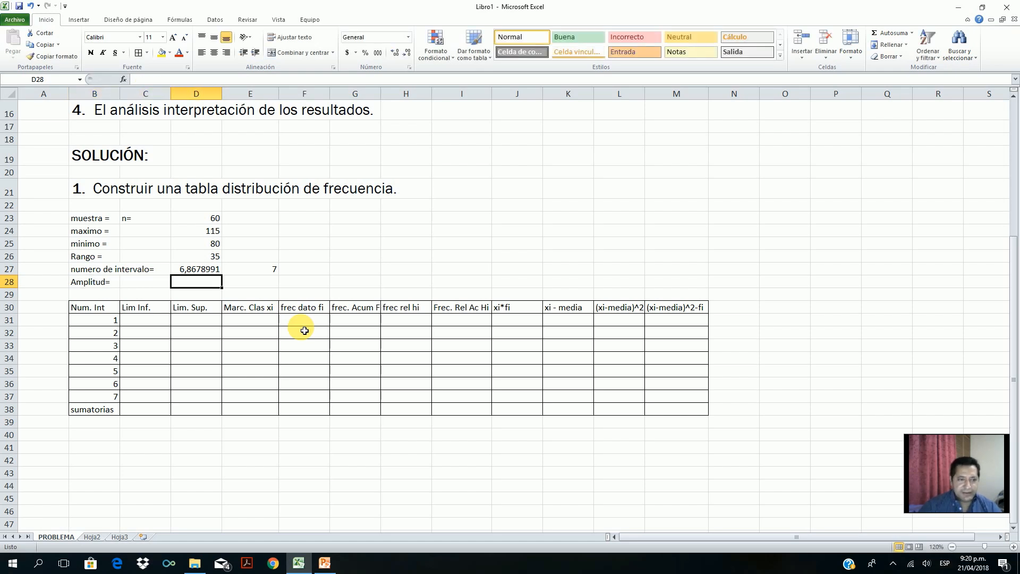
Step: Calculate the class width in D28 by dividing the range by the rounded number of intervals with =D26/E27
type("=")
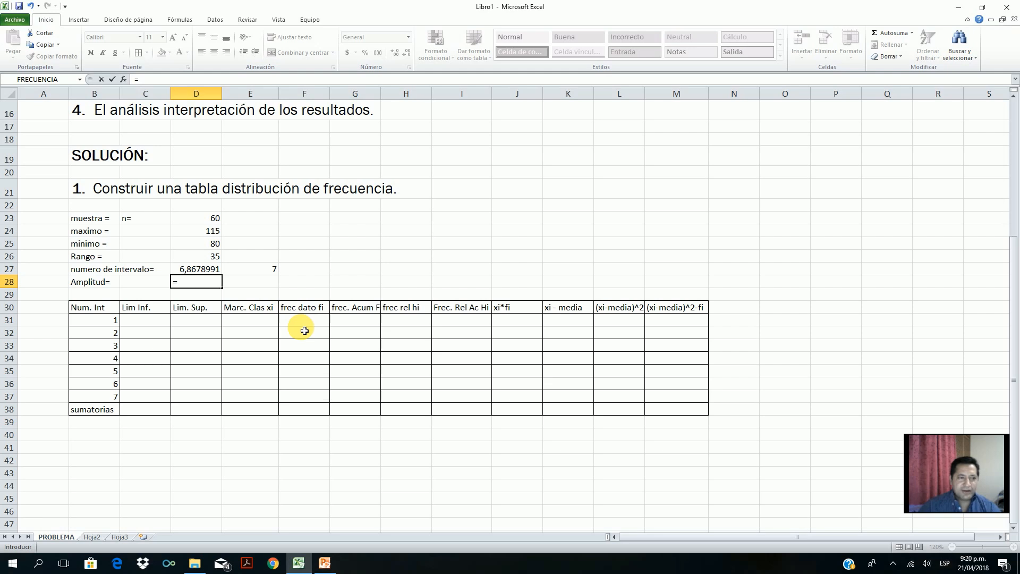
left_click(213, 257)
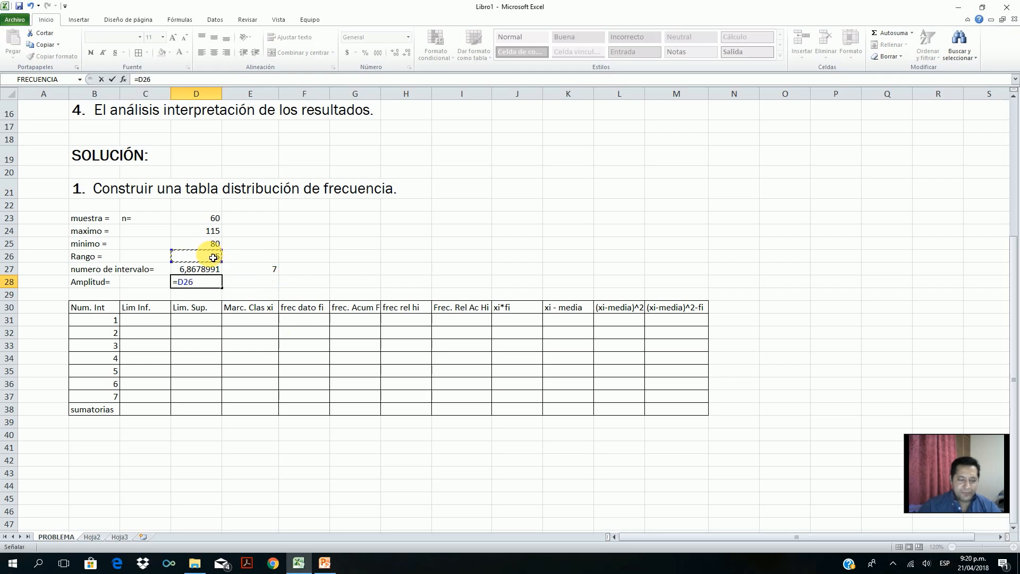
type("/")
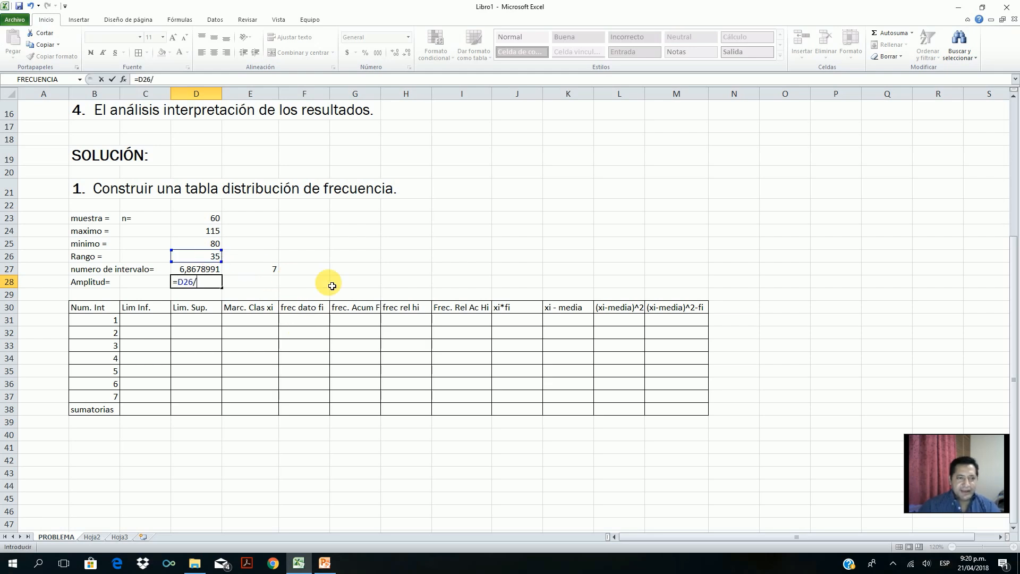
left_click(278, 271)
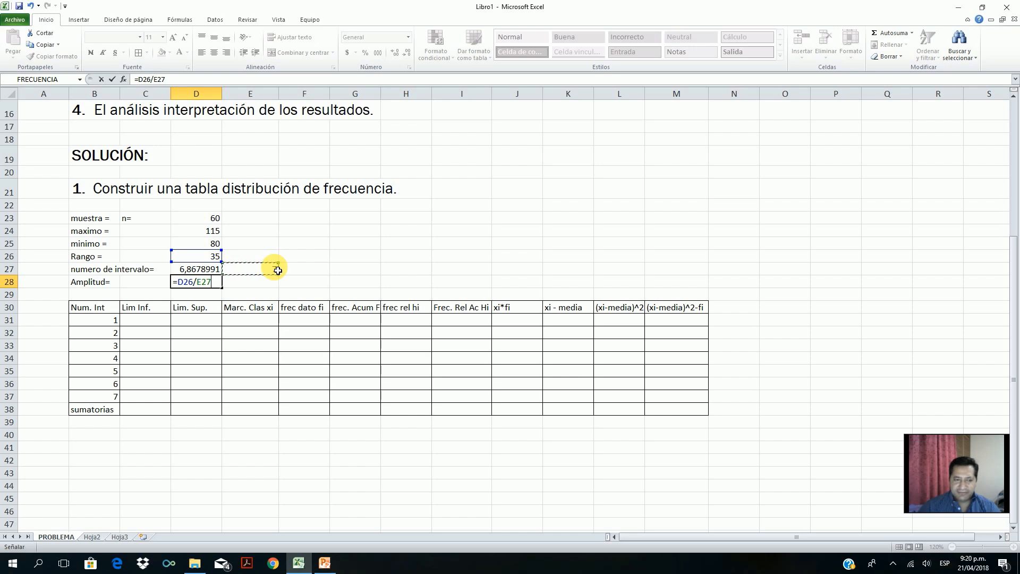
key("Return")
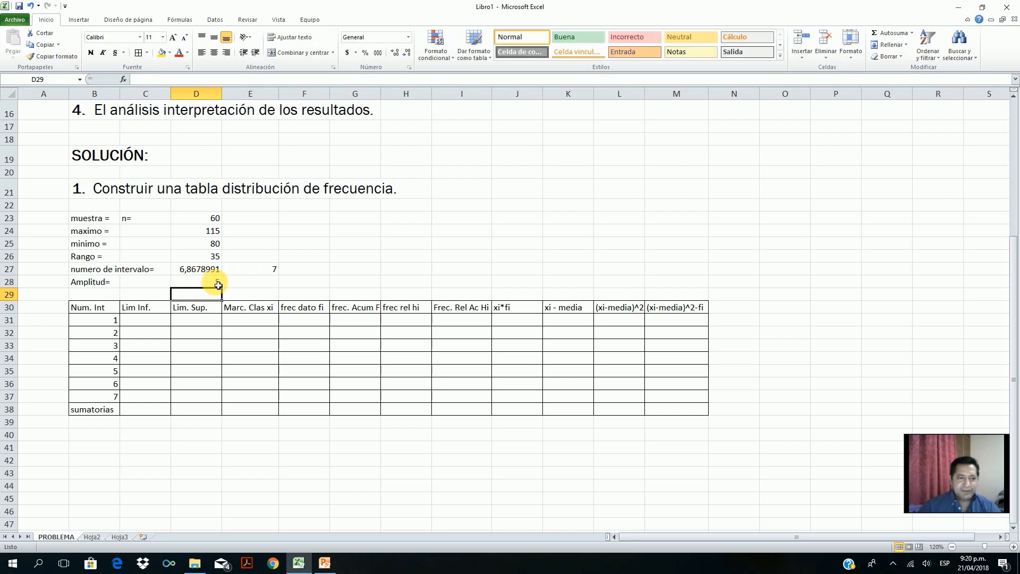
Step: Set the first interval's lower limit in C31 to reference the minimum value in D25
left_click_drag(149, 321, 194, 403)
left_click(148, 324)
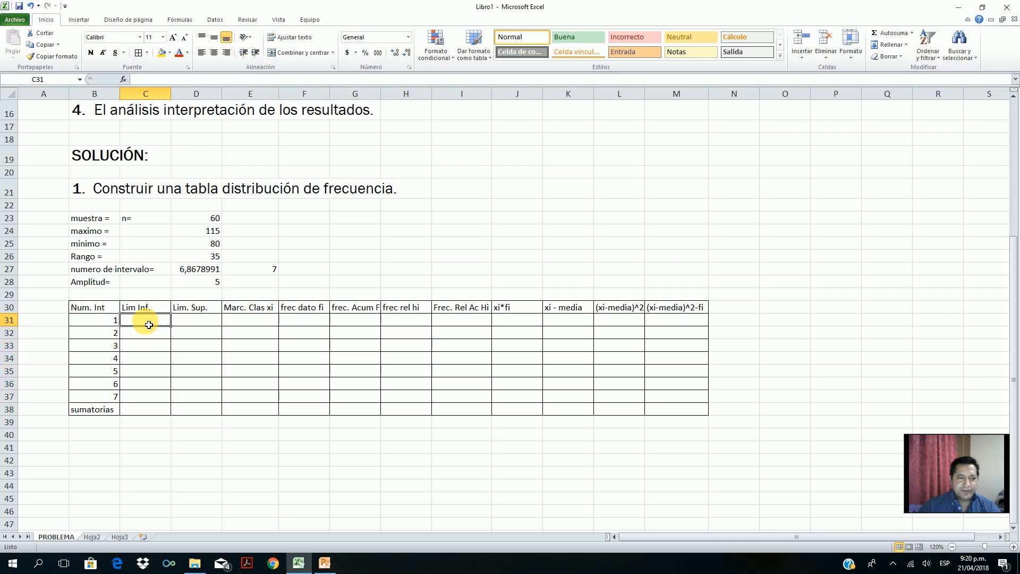
type("=")
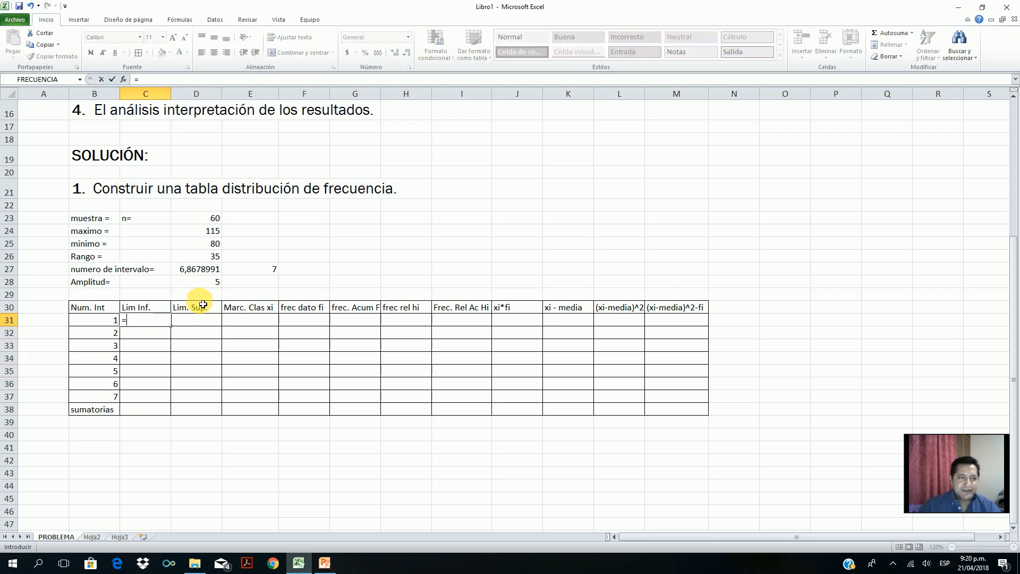
left_click(216, 246)
key("Return")
Step: Calculate the first interval's upper limit in D31 as lower limit plus fixed class width with =C31+$D$28
left_click(201, 323)
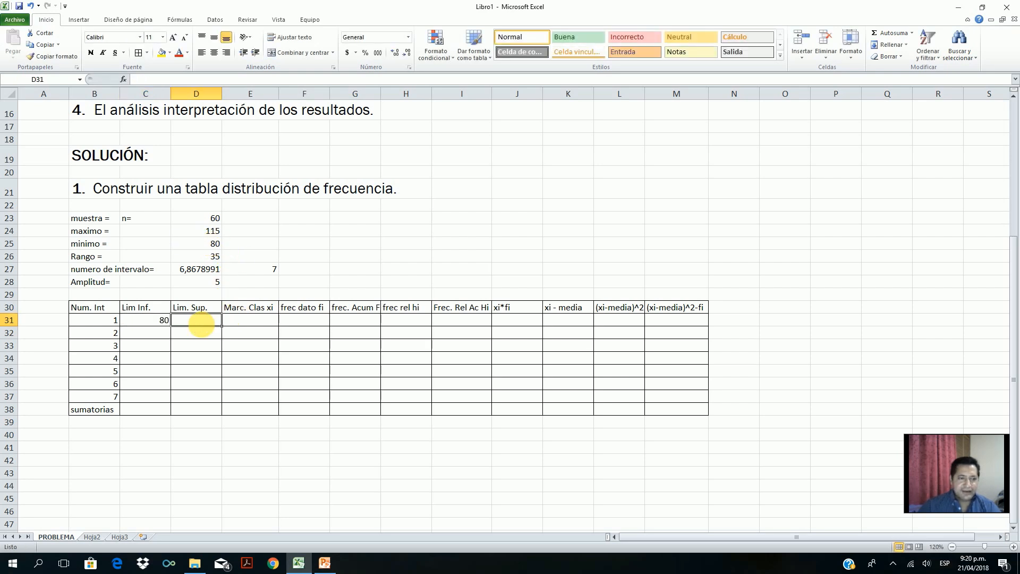
type("=")
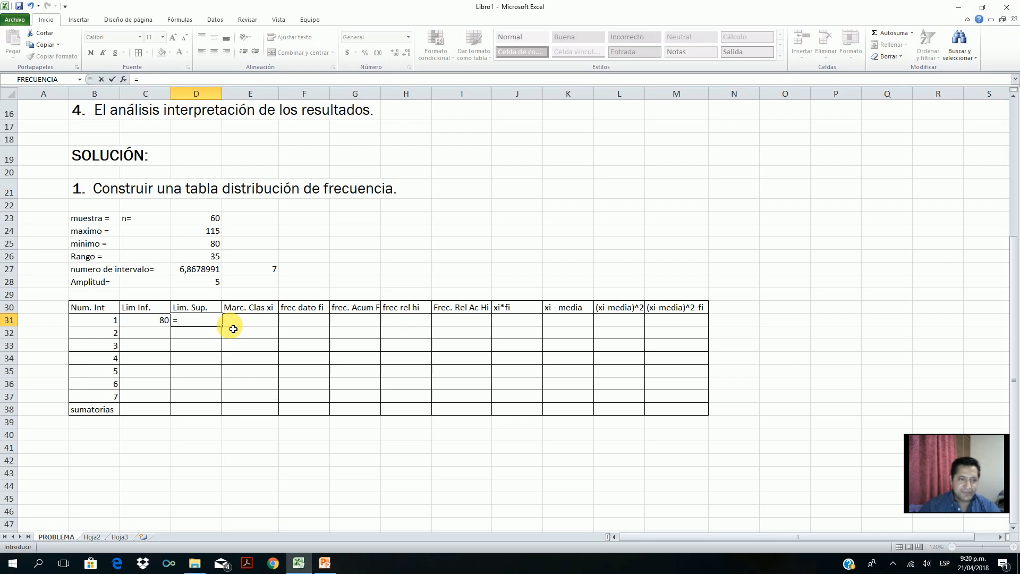
left_click(148, 326)
type("+")
left_click(207, 288)
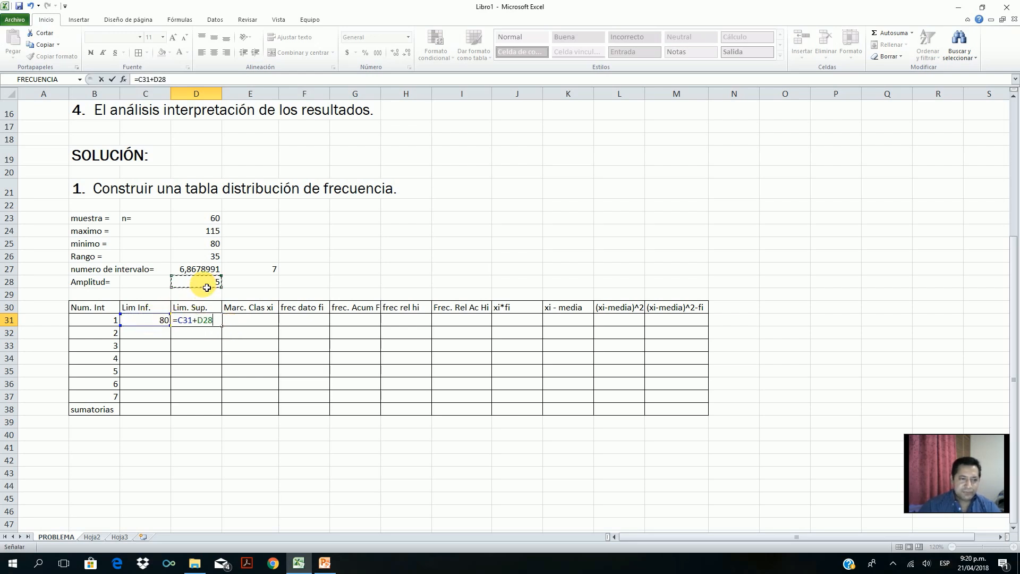
key("F4")
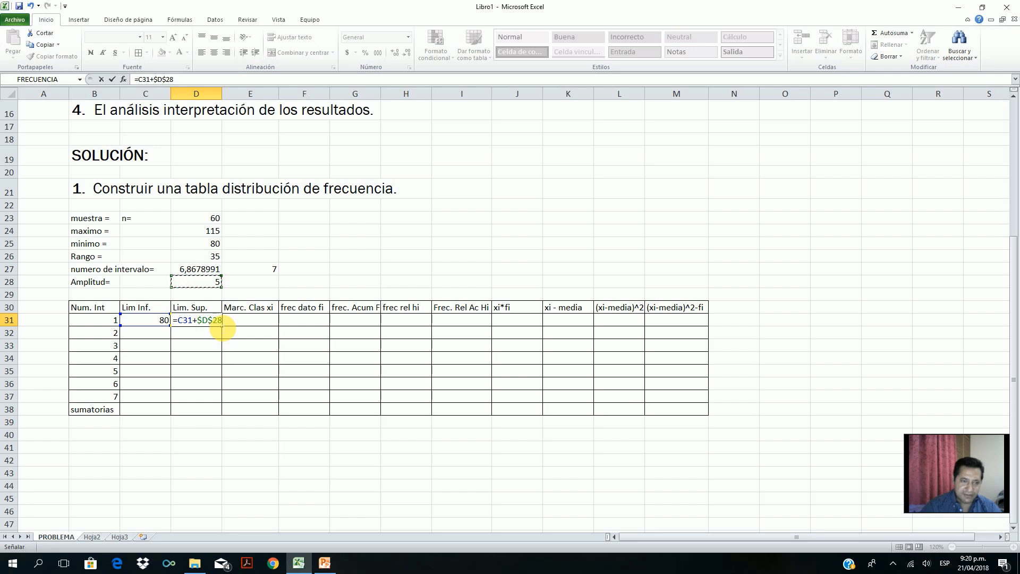
key("Return")
Step: Set the second interval's lower limit in C32 to reference the first interval's upper limit with =D31
left_click(154, 332)
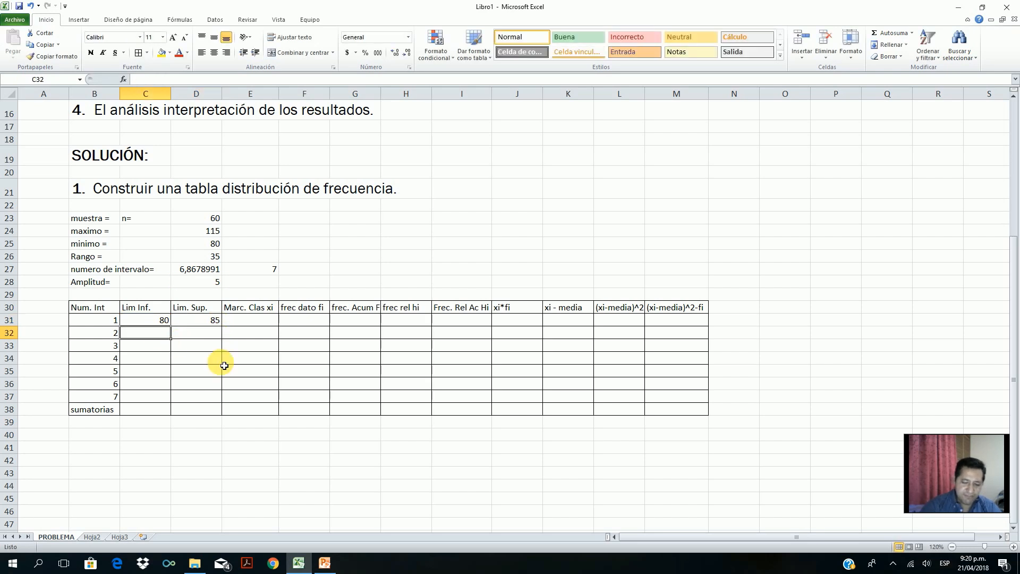
type("=")
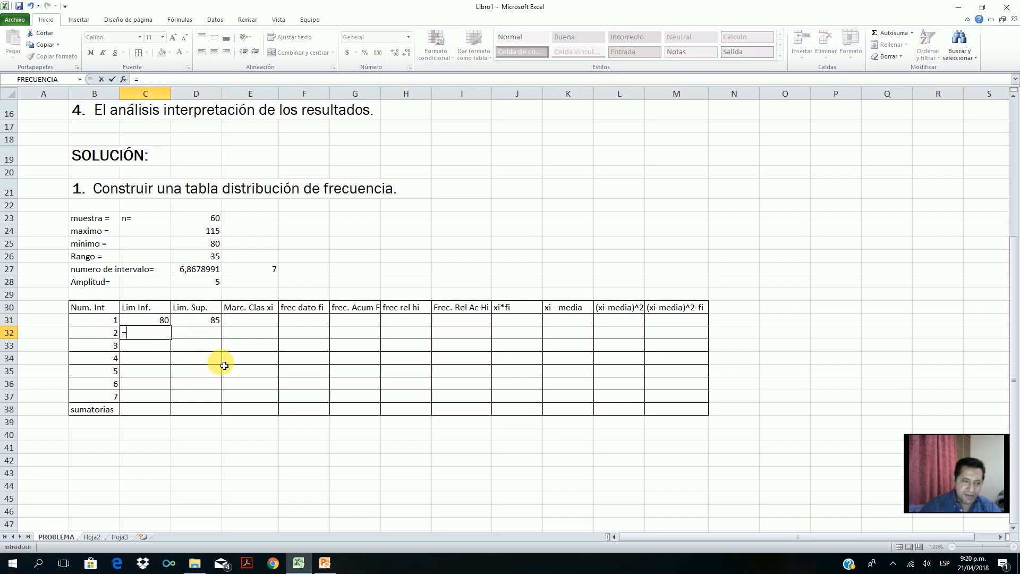
left_click(213, 325)
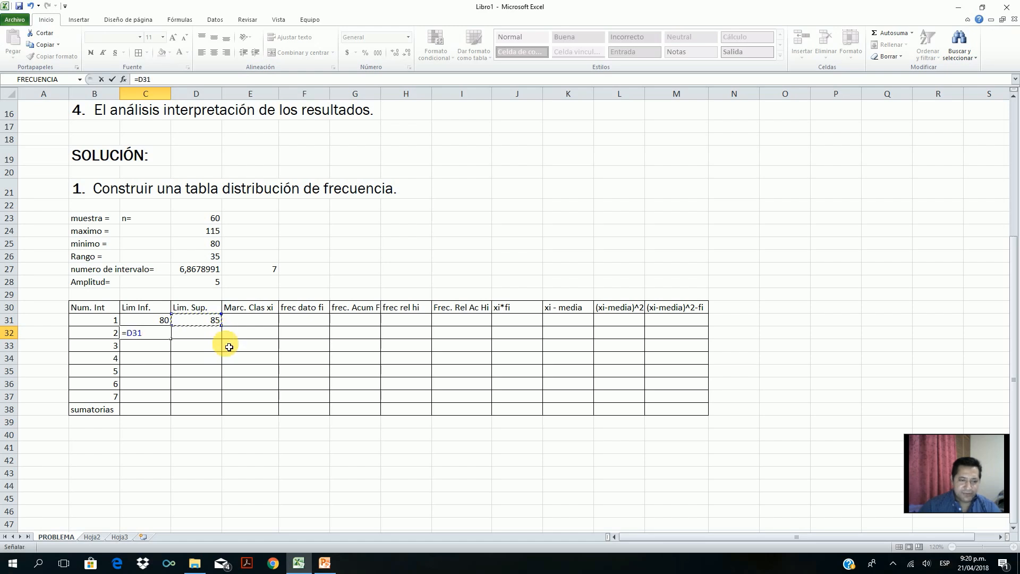
key("Return")
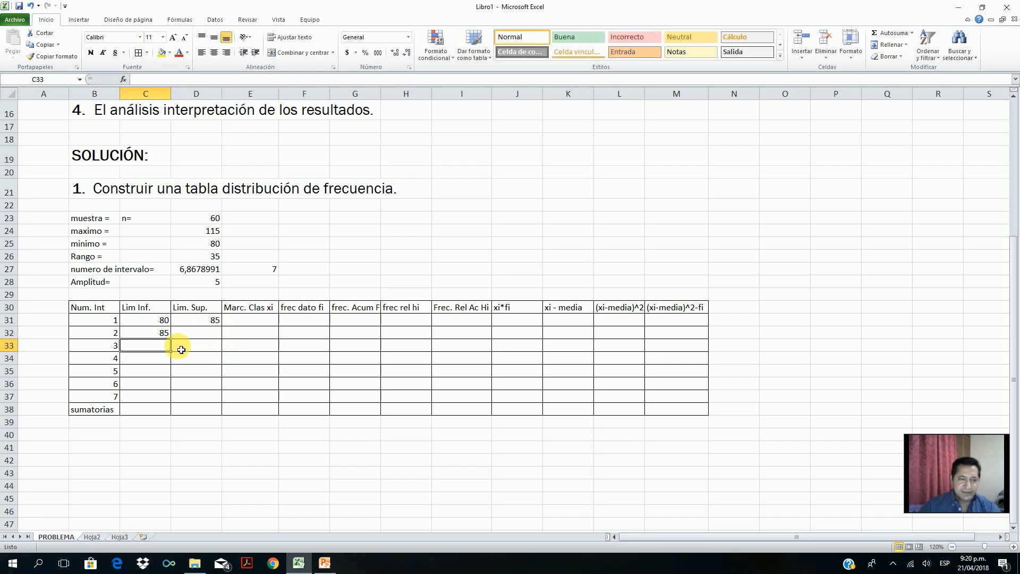
Step: Calculate the second interval's upper limit in D32 with =C32+$D$28
left_click(151, 324)
left_click(210, 321)
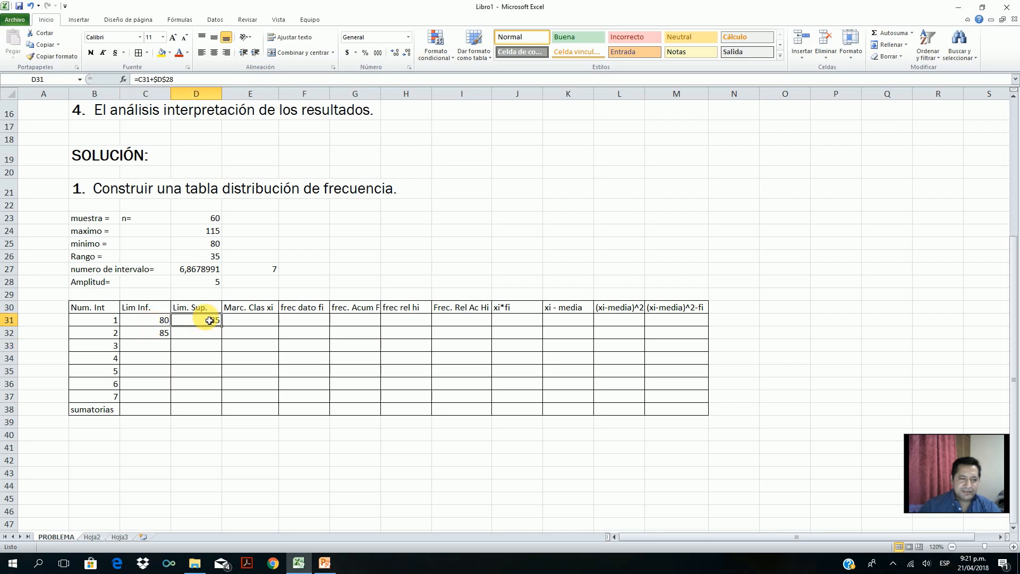
left_click(147, 338)
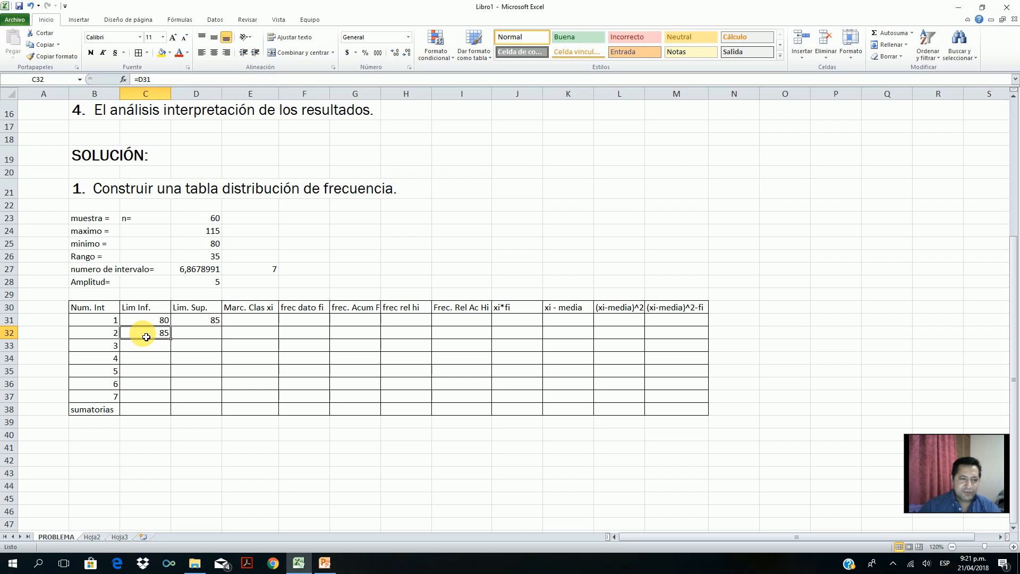
left_click(196, 335)
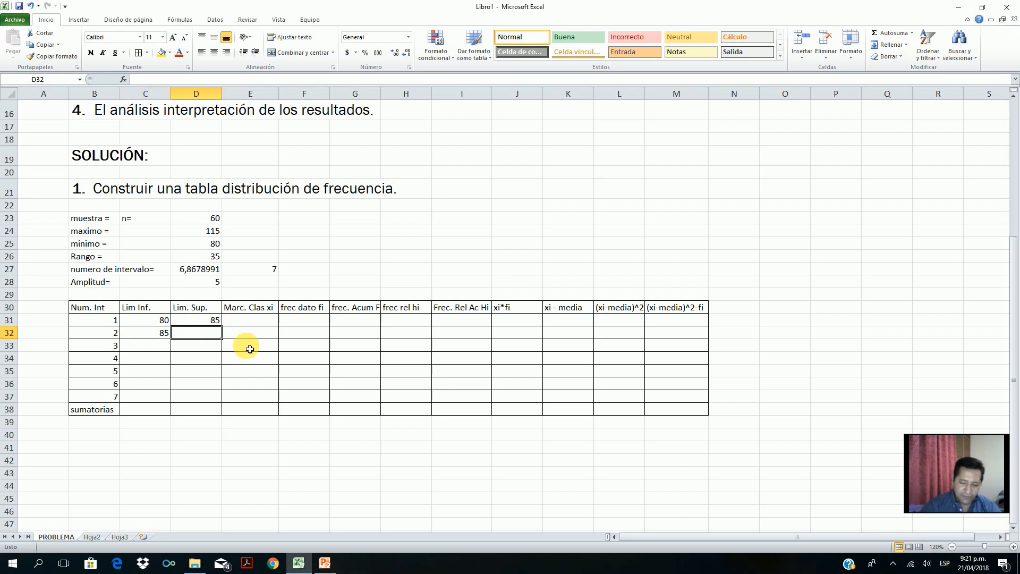
type("=")
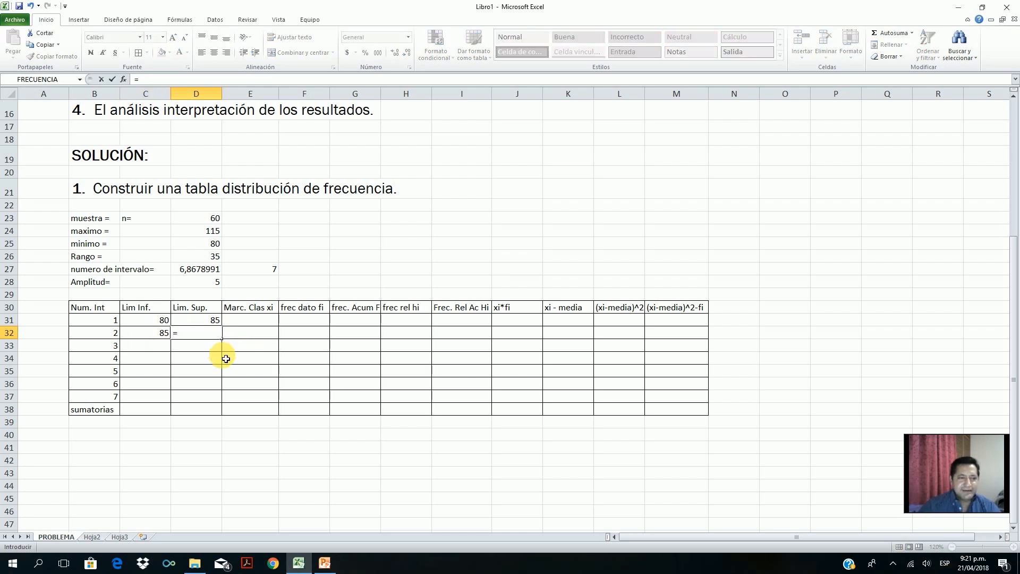
left_click(154, 334)
type("+")
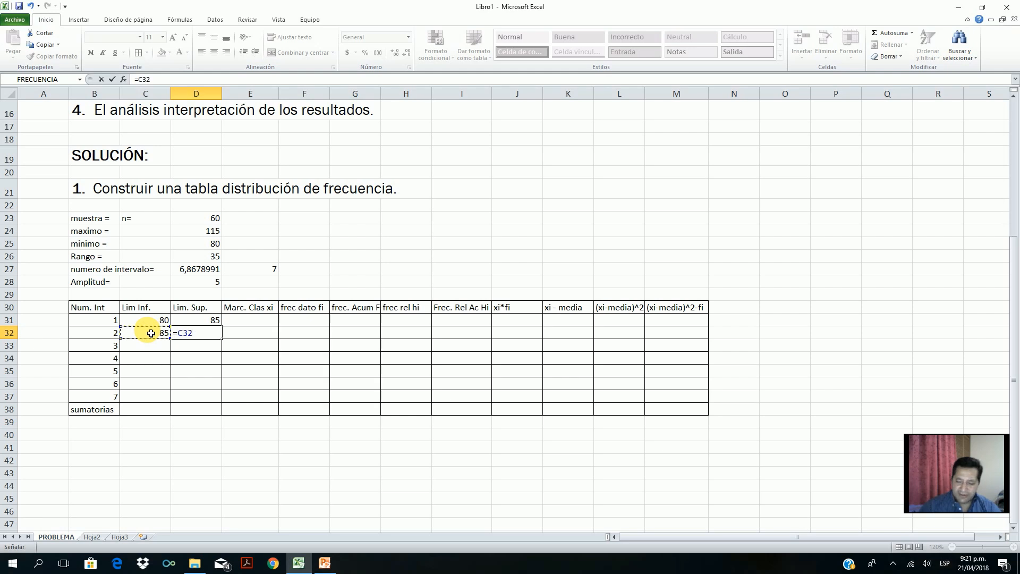
left_click(207, 283)
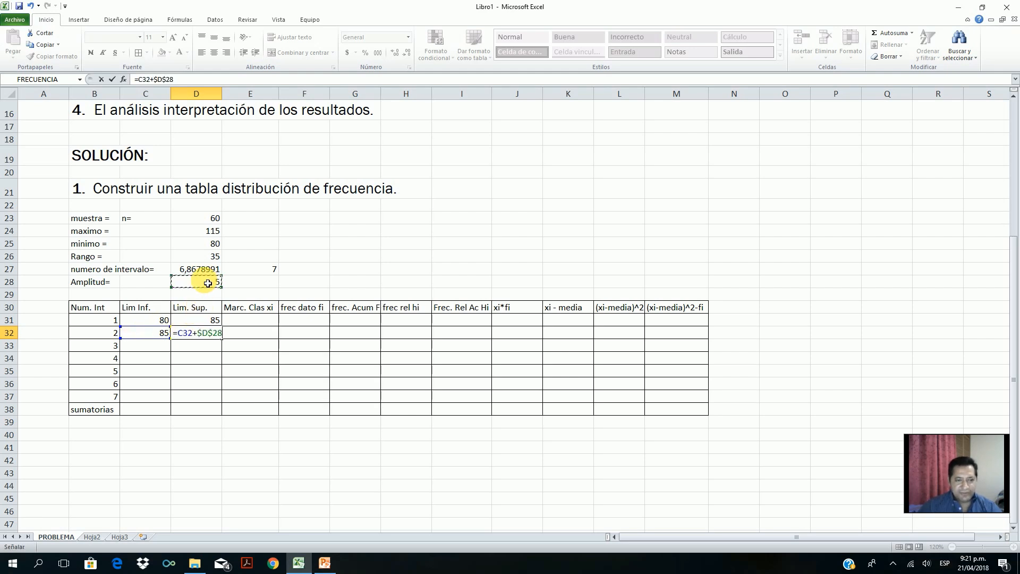
key("Return")
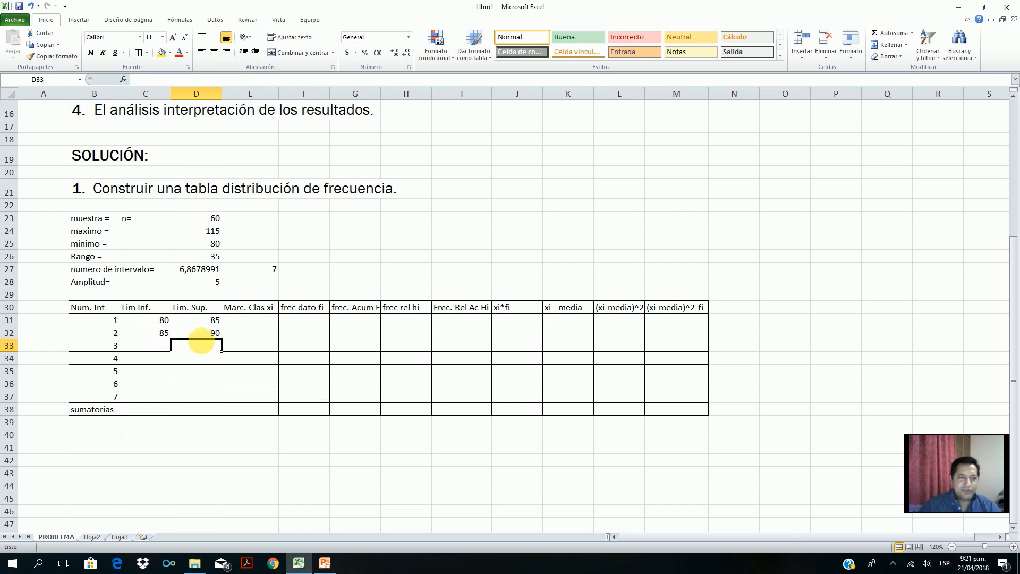
Step: Copy the limit formulas in C32:D32 down through row 37 for the remaining intervals
left_click(166, 334)
left_click_drag(174, 335, 197, 335)
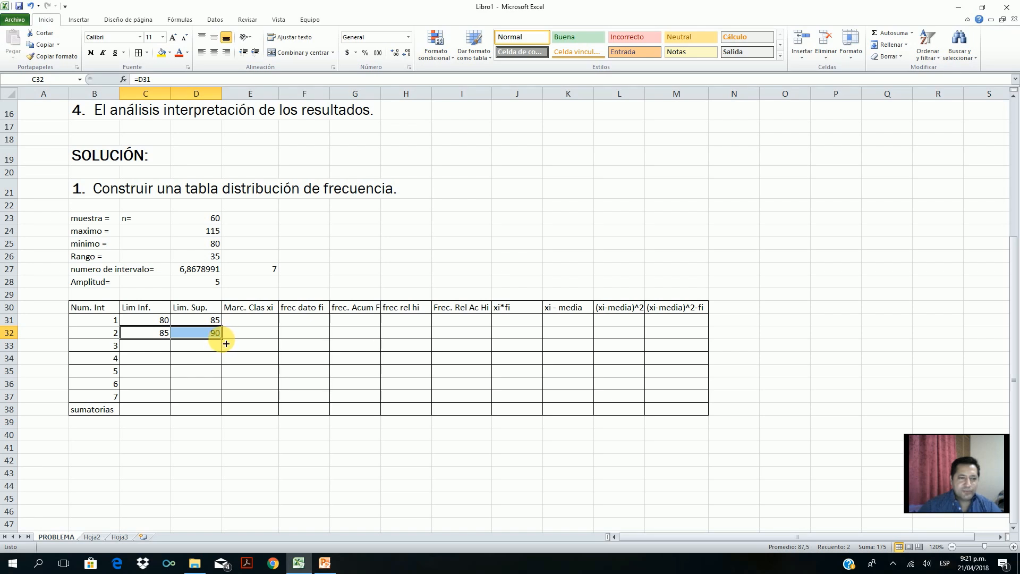
left_click_drag(228, 344, 213, 402)
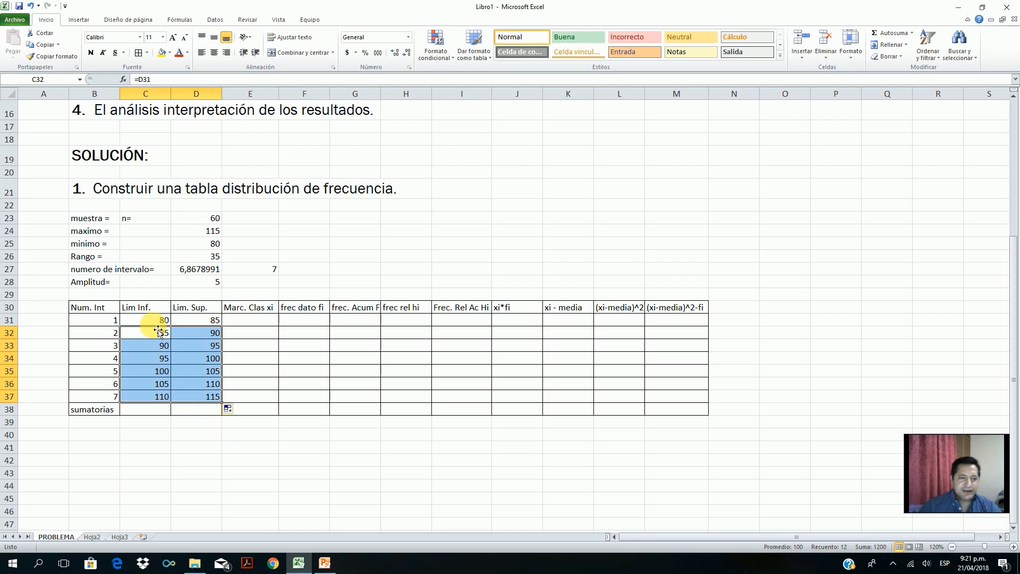
Step: Review the lower and upper limits in C31:D37 to check how consecutive intervals connect
left_click_drag(152, 321, 197, 397)
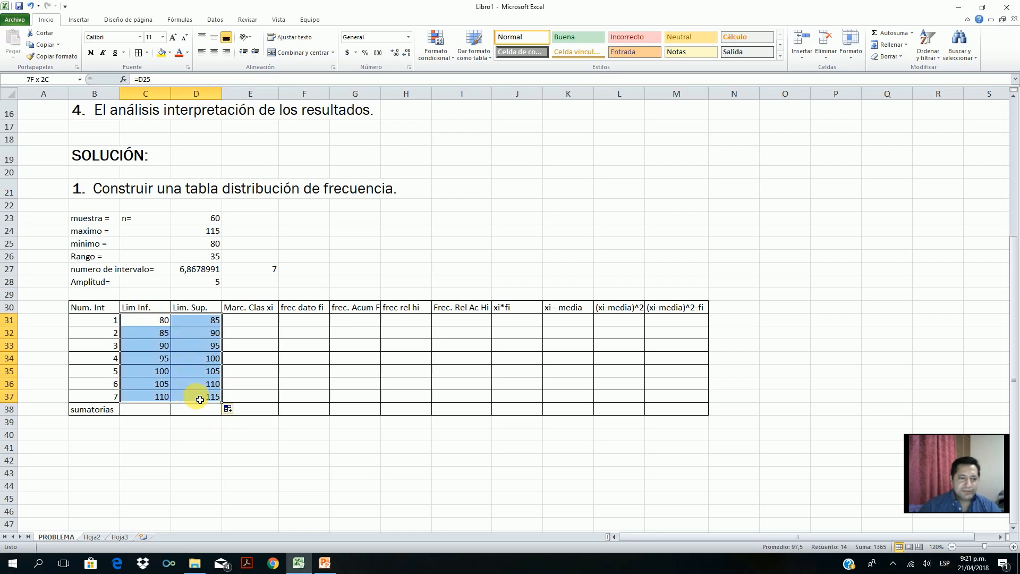
left_click(235, 458)
left_click(142, 321)
left_click(201, 321)
left_click(155, 333)
left_click(208, 332)
left_click(145, 321)
left_click(192, 322)
left_click(153, 338)
left_click(196, 336)
left_click(153, 349)
left_click(209, 349)
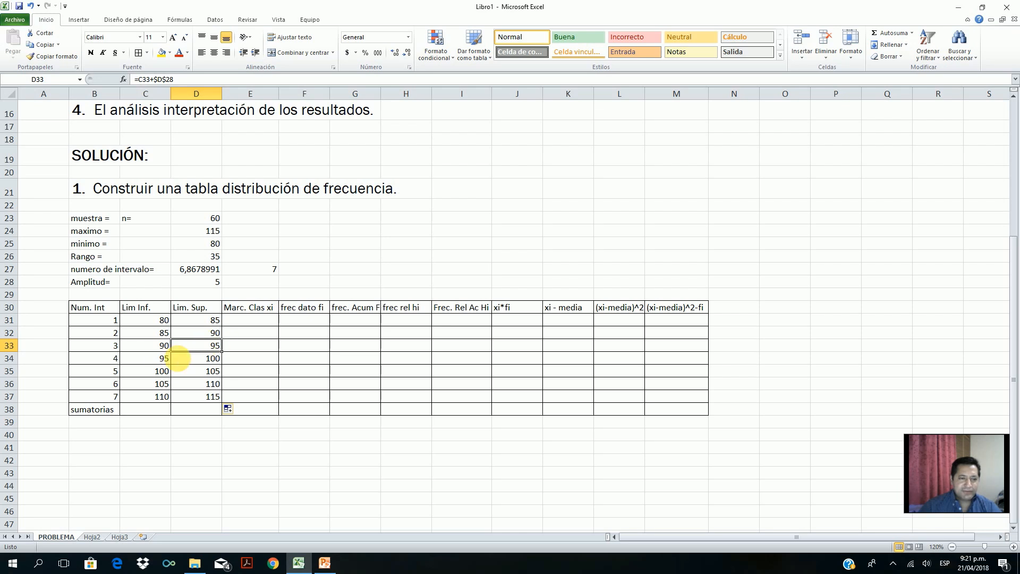
left_click(157, 362)
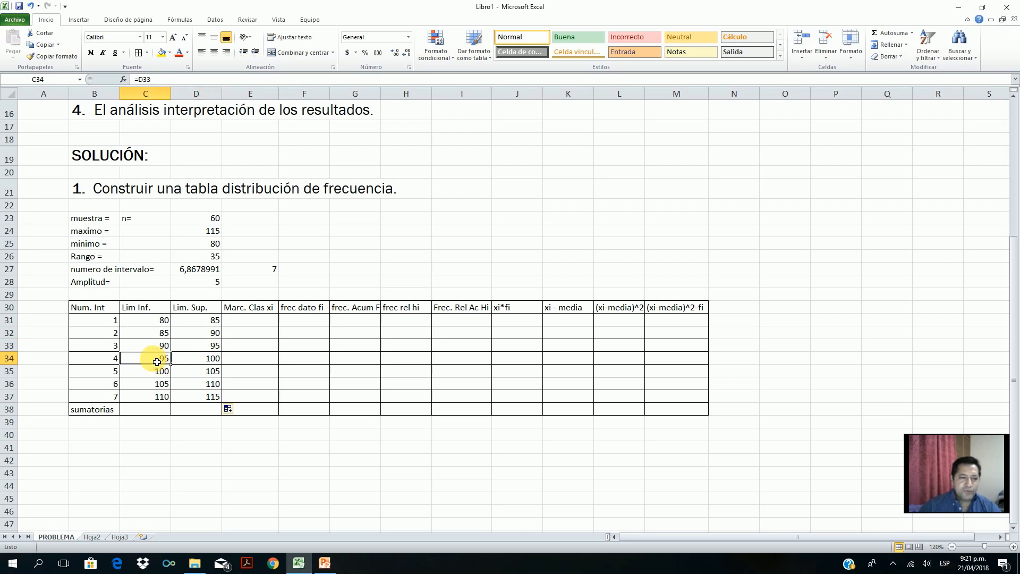
left_click(201, 360)
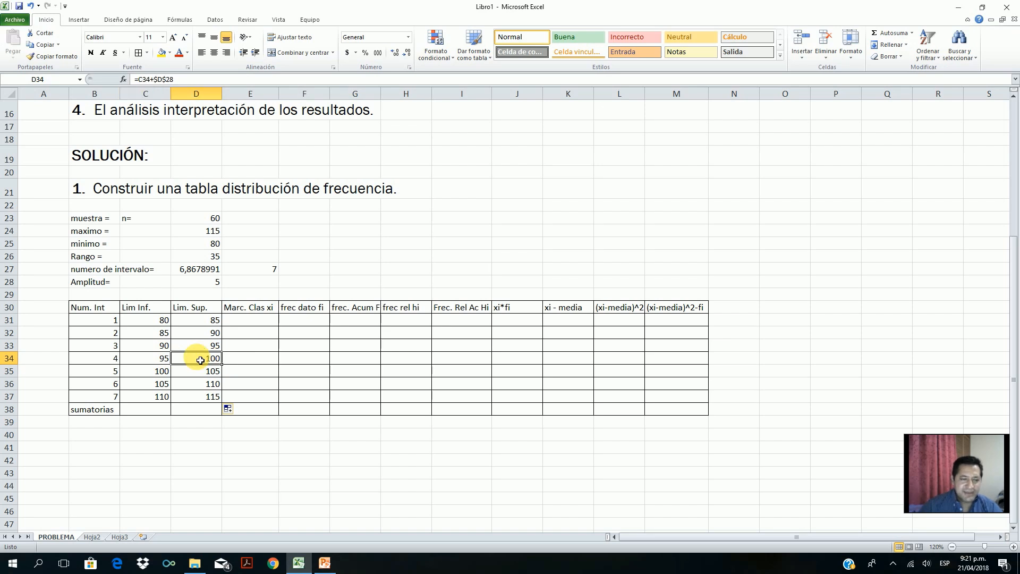
left_click_drag(151, 319, 210, 399)
left_click(263, 458)
Step: Enter the first class mark formula =(C31+D32)/2 in E31
left_click(256, 322)
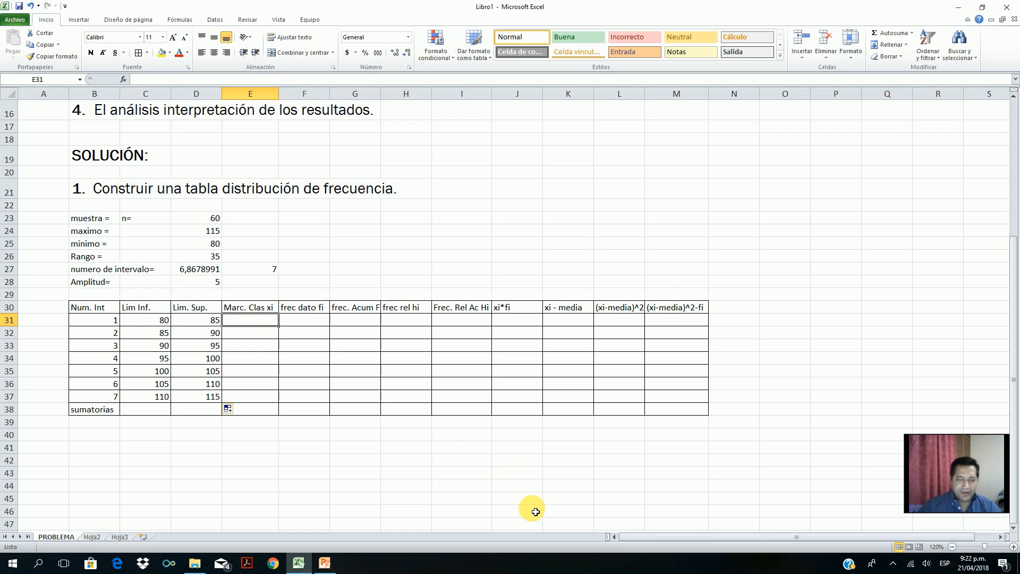
type("=(")
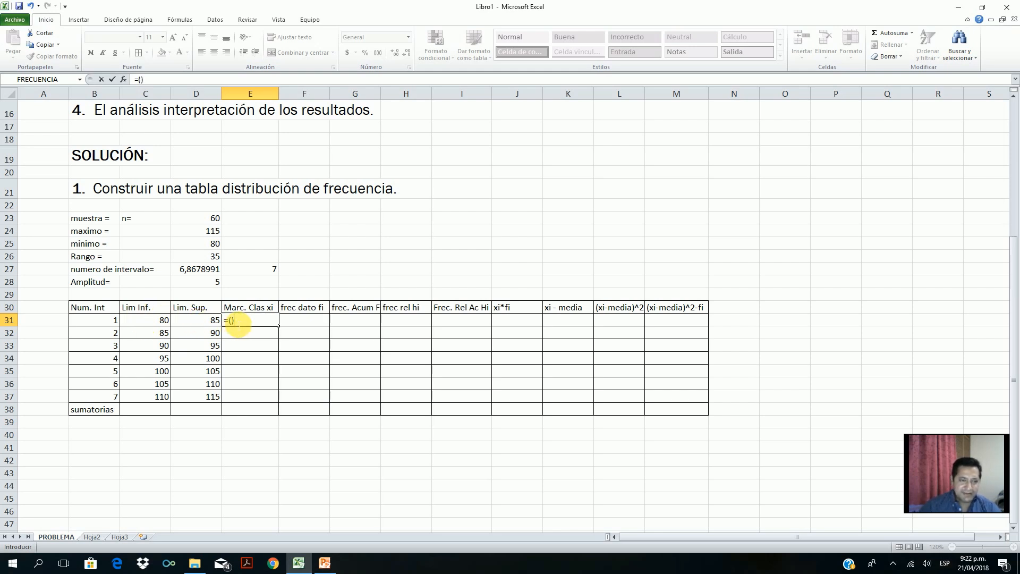
left_click(231, 321)
left_click(159, 321)
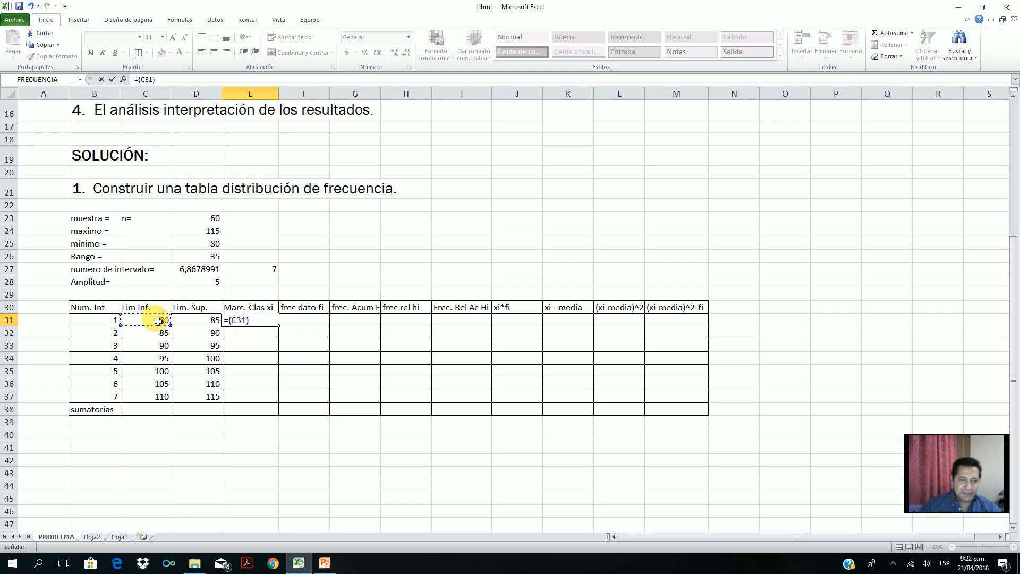
type("+")
left_click(205, 333)
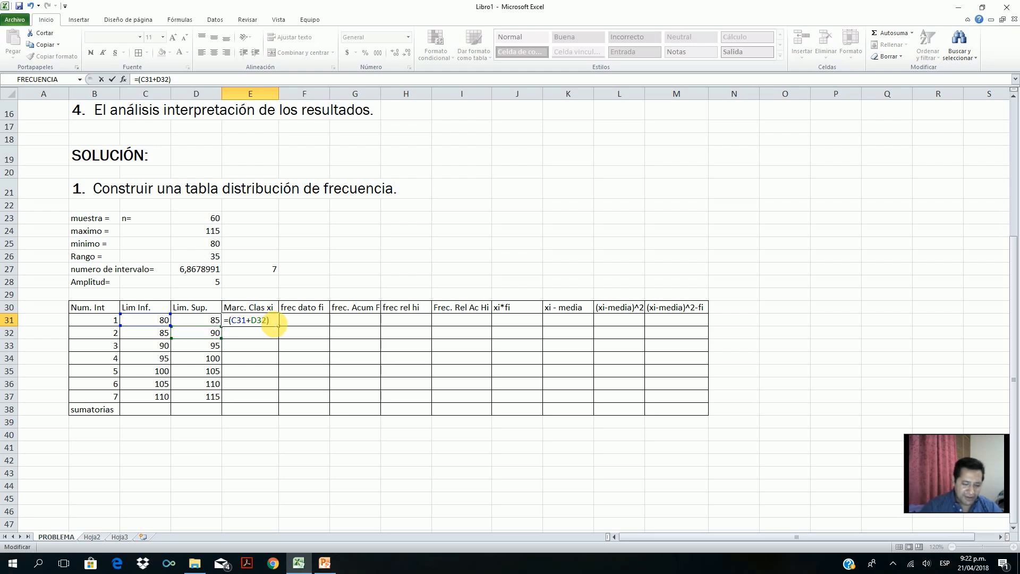
type("/2")
key("Return")
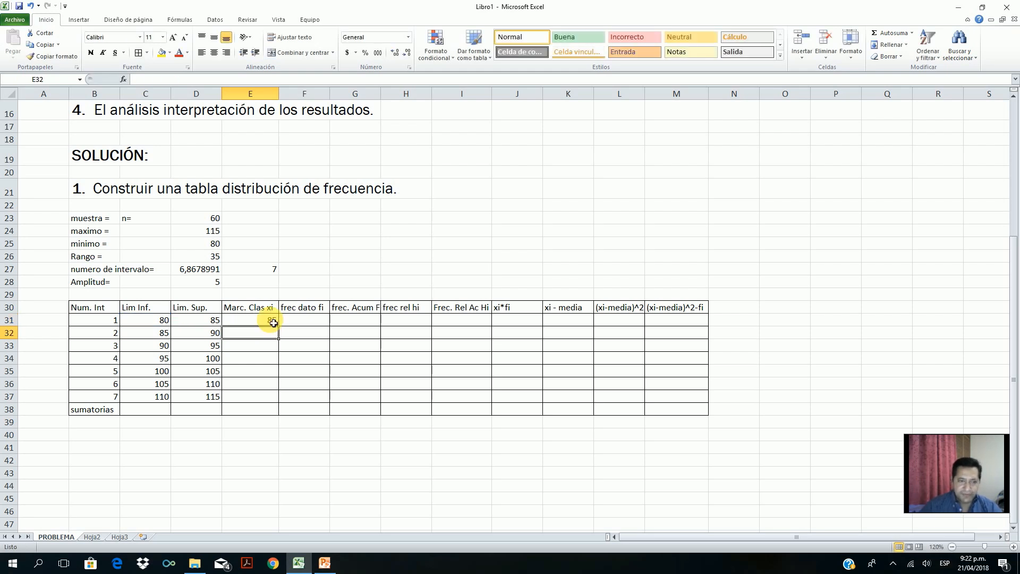
Step: Copy the class mark formula from E31 down through E37 and centre the cells vertically and horizontally
left_click(270, 322)
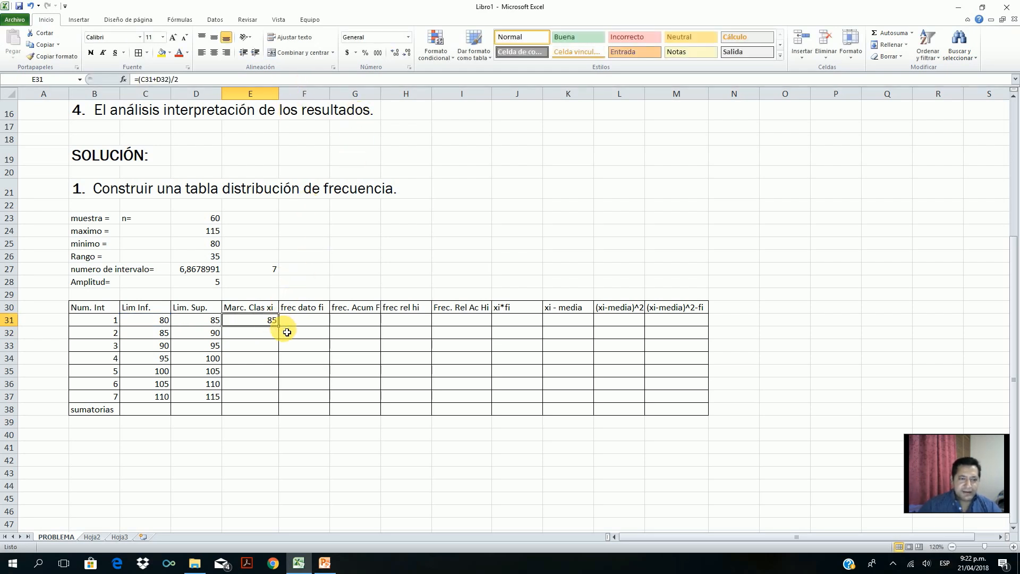
left_click_drag(278, 326, 273, 406)
left_click(214, 37)
left_click(215, 53)
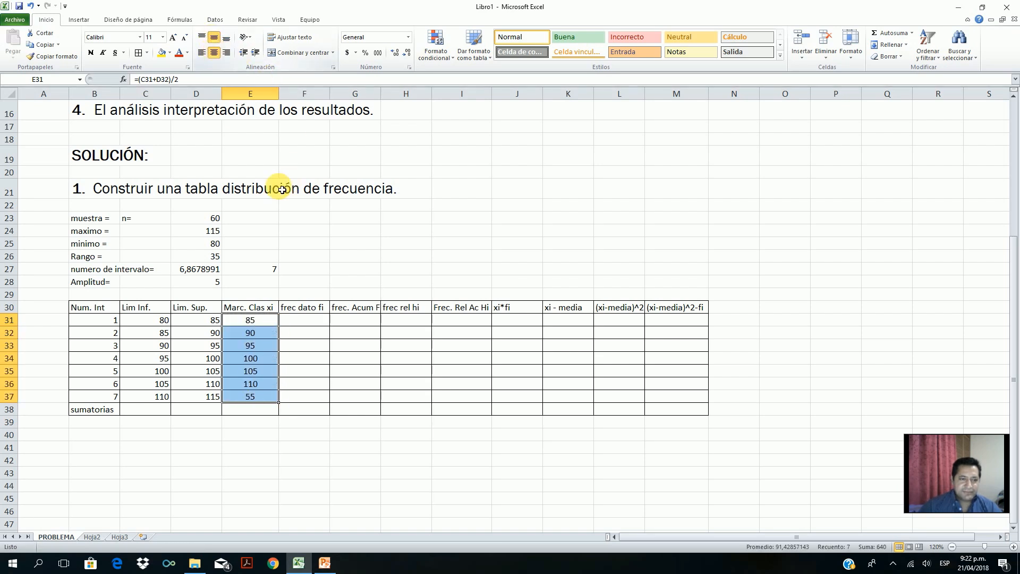
left_click(255, 413)
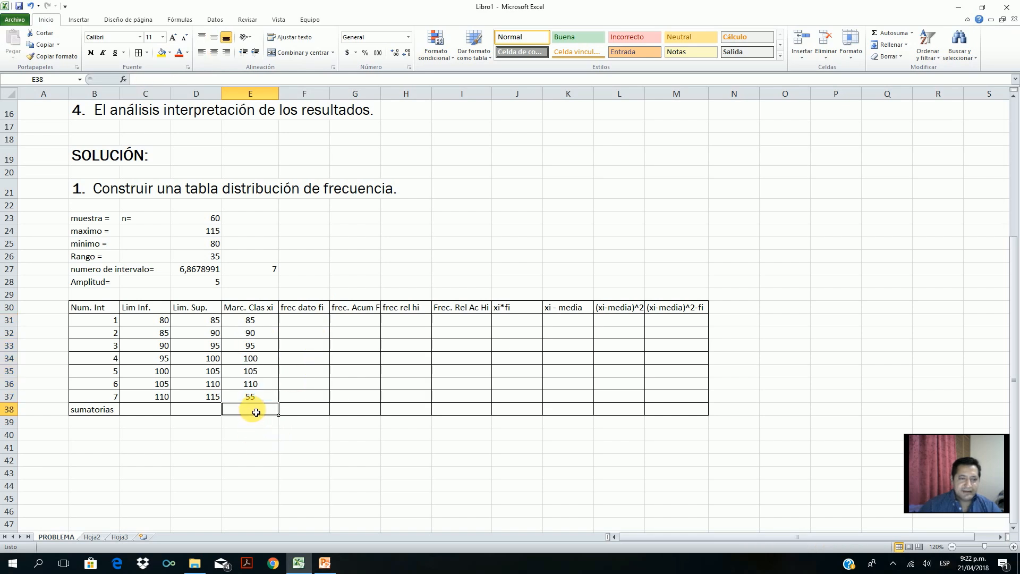
left_click(295, 322)
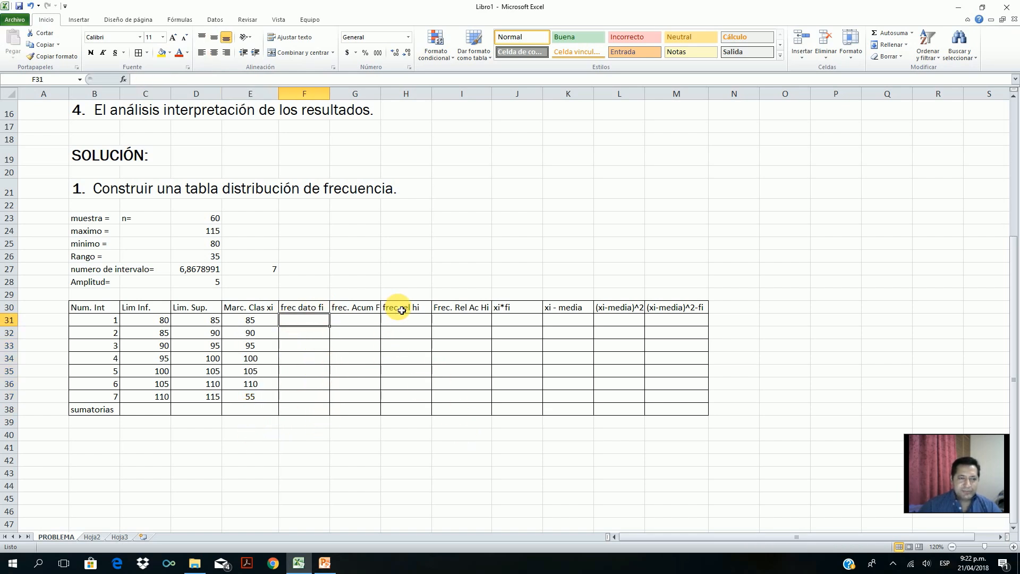
scroll(324, 402, "up", 1)
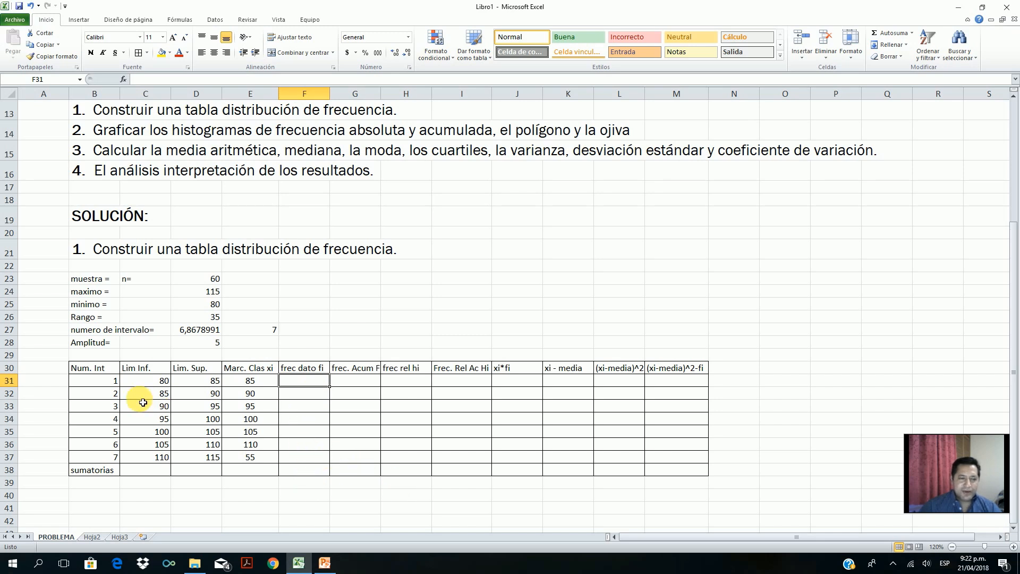
left_click(160, 384)
left_click(200, 382)
left_click(306, 385)
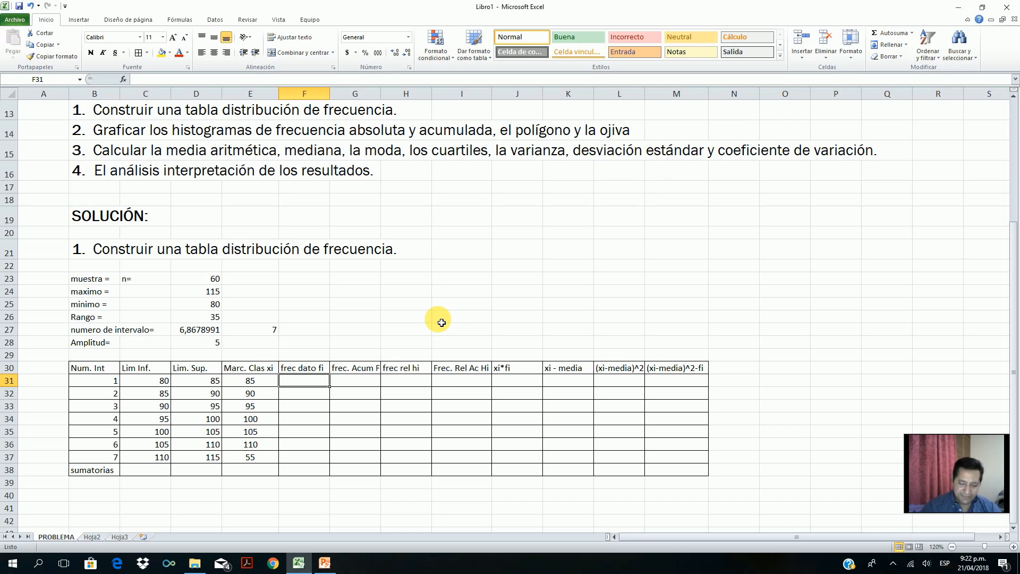
type("=")
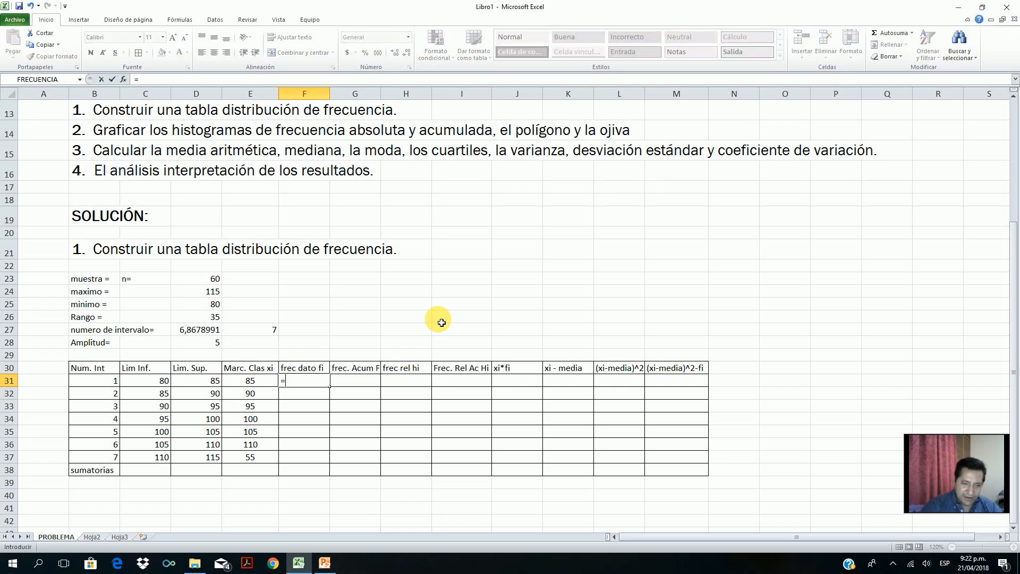
type("fre")
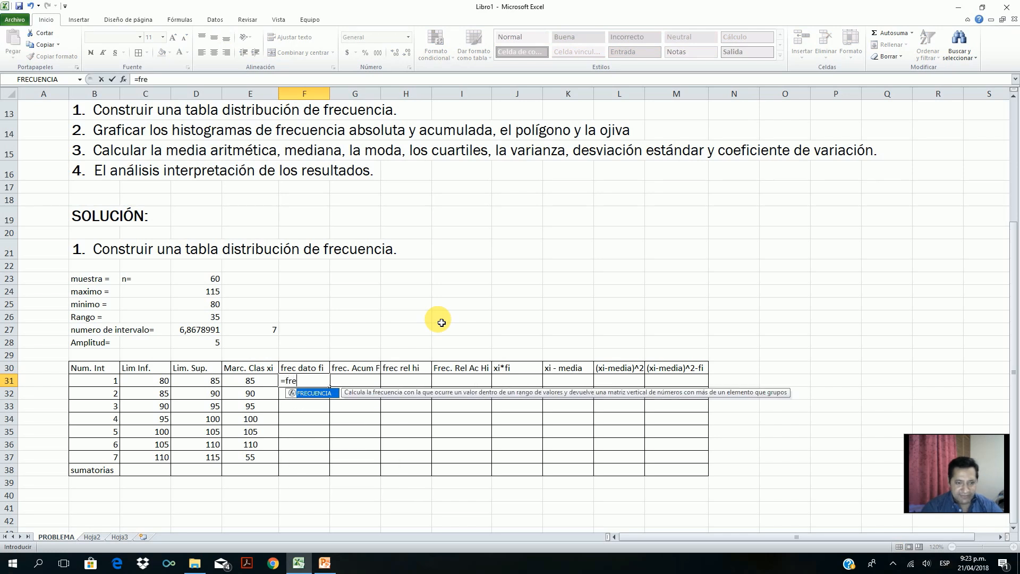
double_click(325, 394)
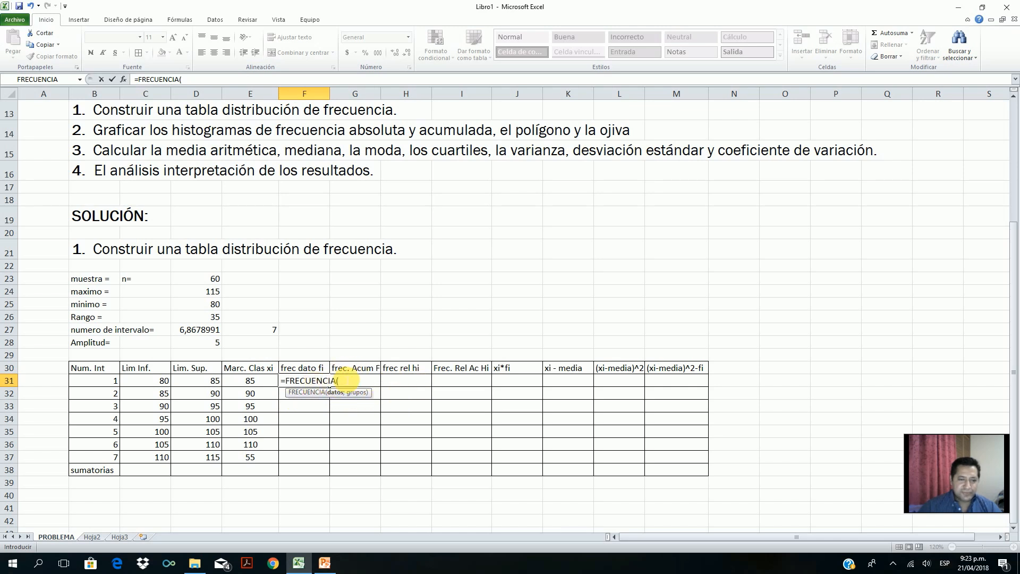
key("BackSpace")
key("BackSpace")
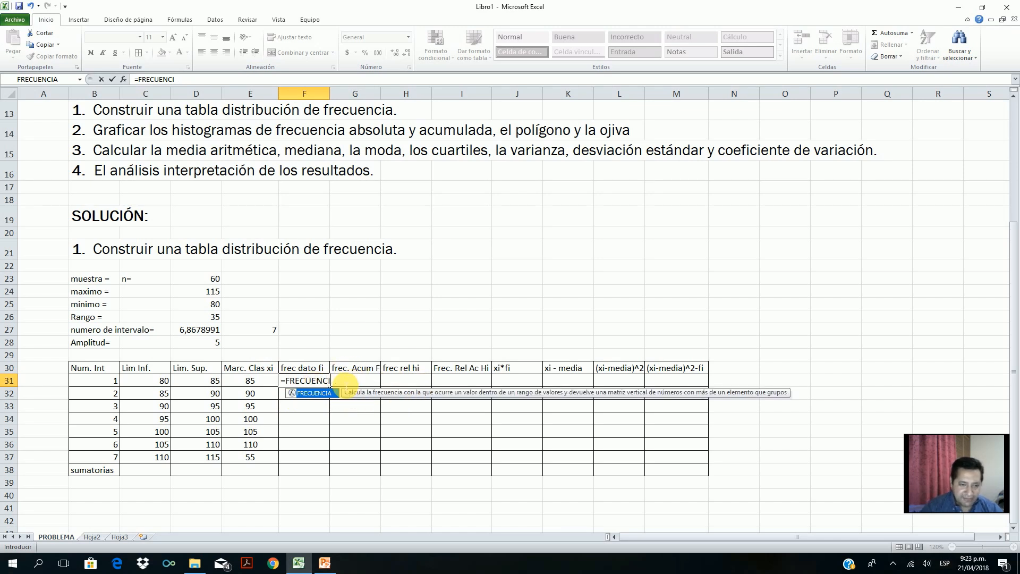
key("BackSpace")
key("BackSpace")
key("BackSpace")
key("BackSpace")
key("BackSpace")
key("BackSpace")
key("BackSpace")
key("BackSpace")
key("BackSpace")
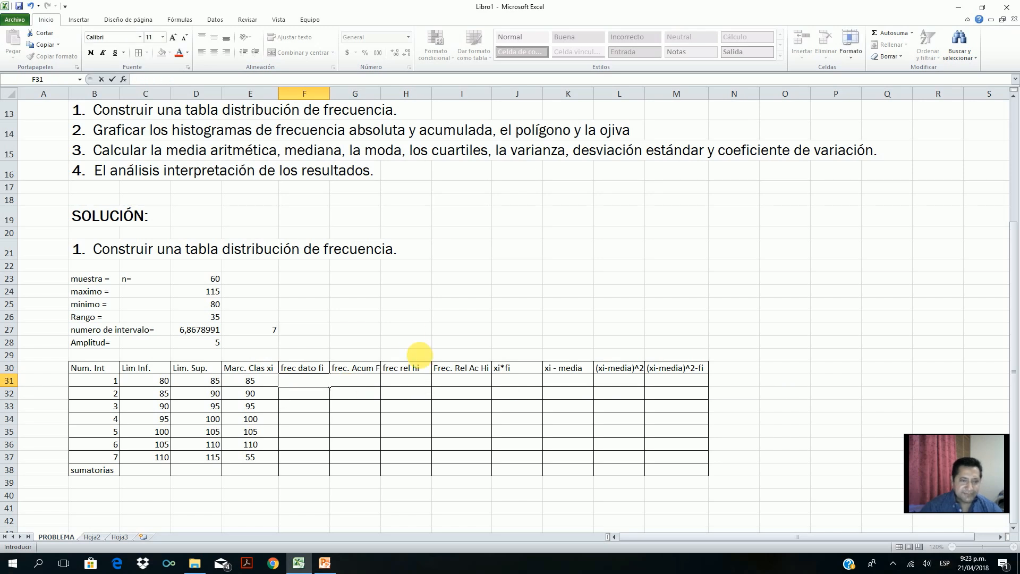
left_click(405, 328)
Step: Insert the FRECUENCIA function in F31 with B5:K10 as the data and the upper limits D31:D37 as the groups
left_click(290, 384)
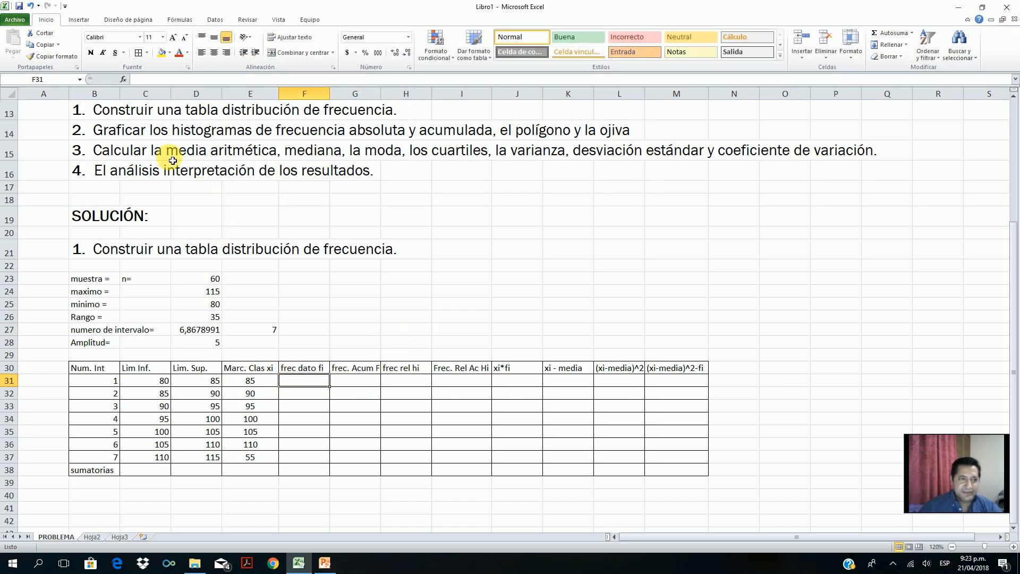
left_click(125, 80)
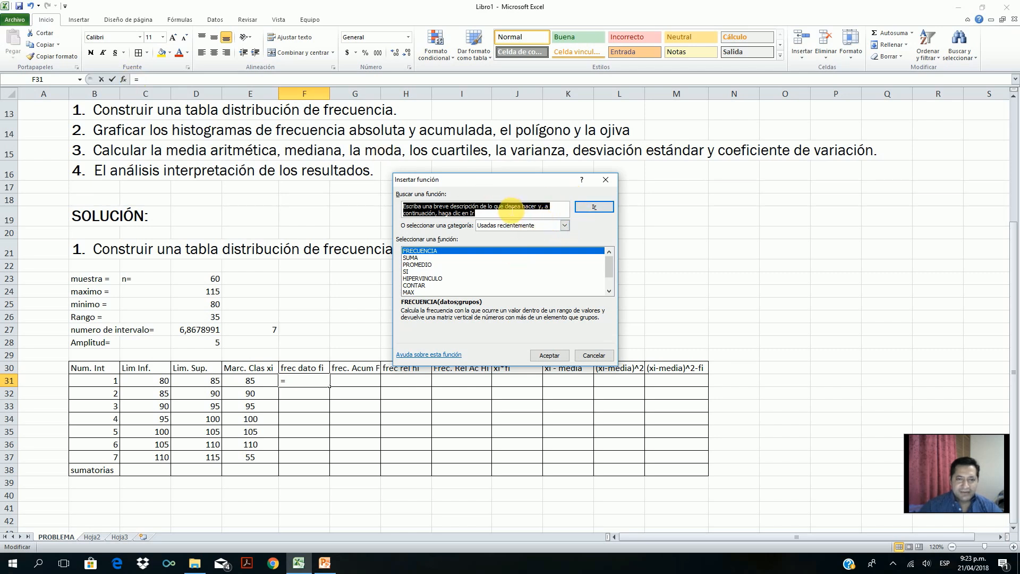
double_click(505, 250)
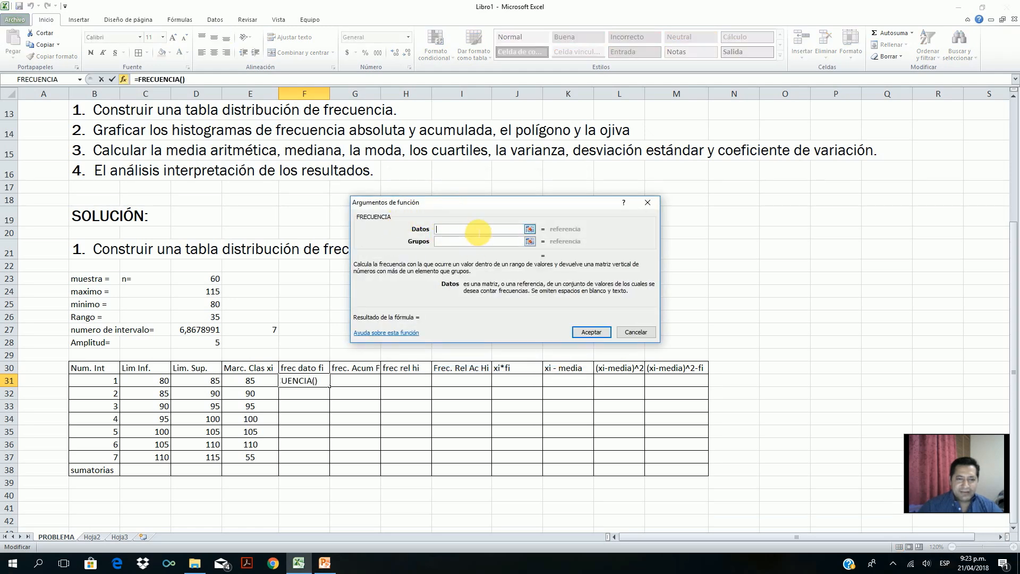
left_click_drag(512, 206, 610, 331)
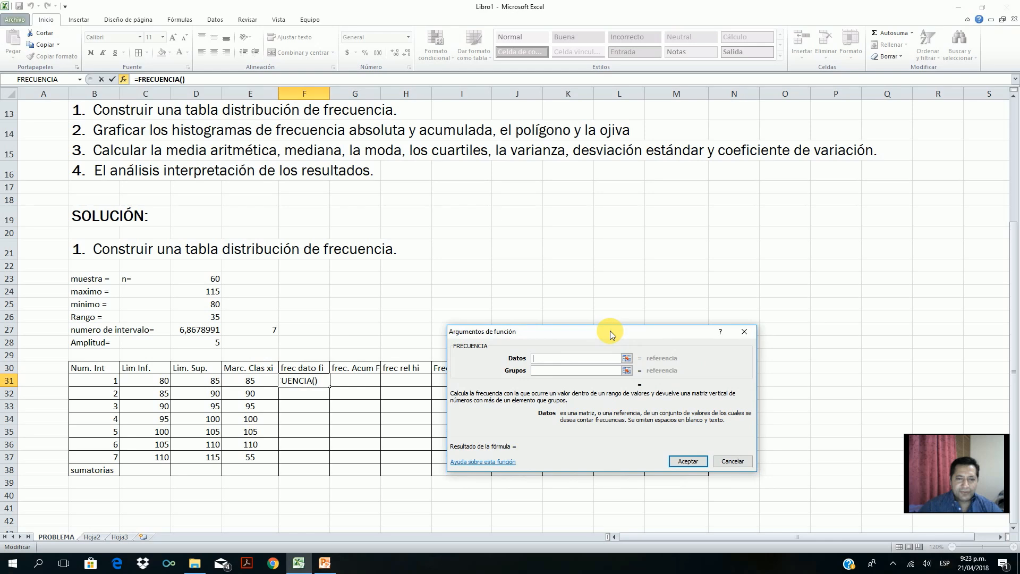
scroll(495, 205, "up", 4)
left_click_drag(94, 158, 567, 242)
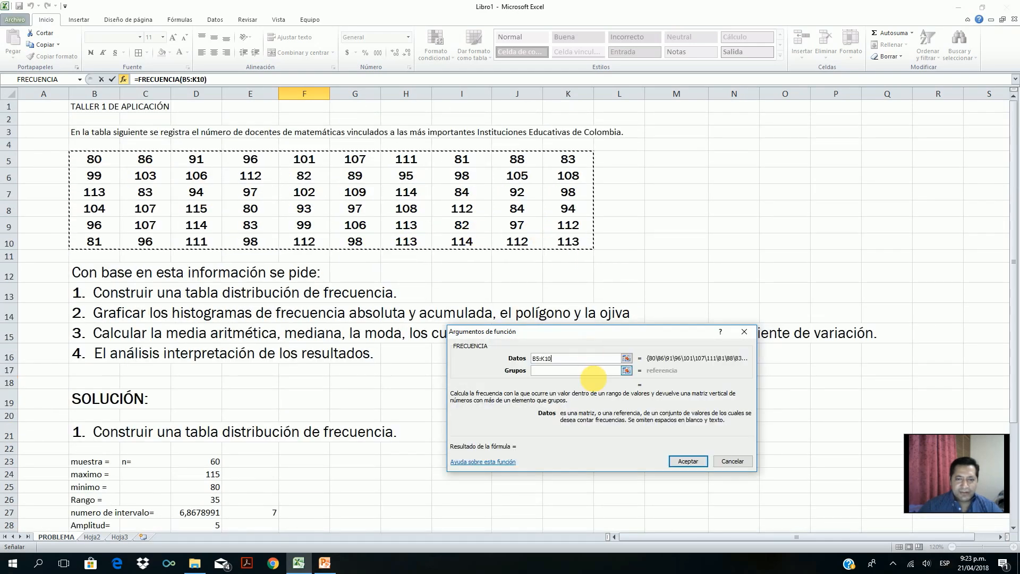
left_click(574, 371)
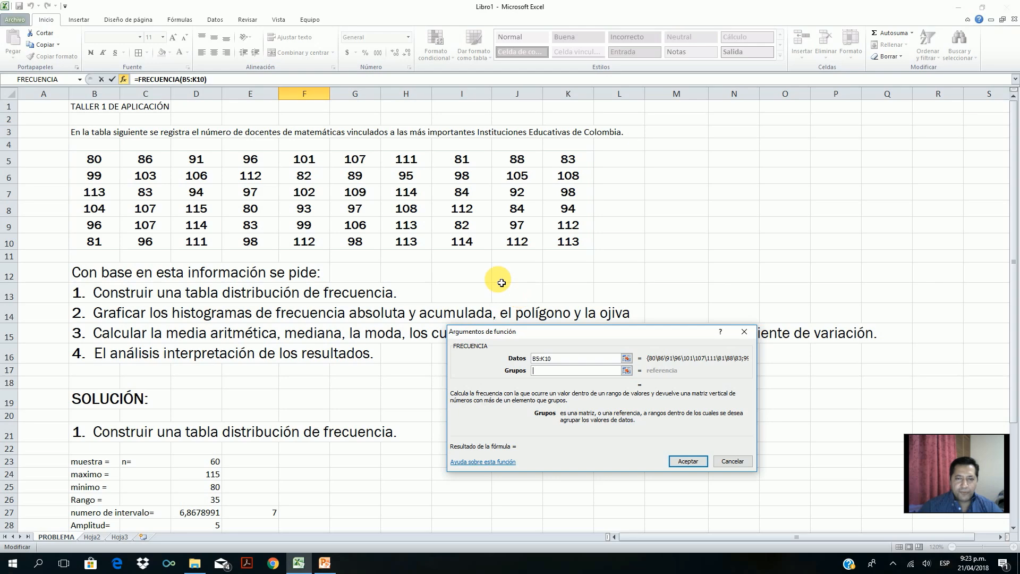
scroll(501, 282, "down", 5)
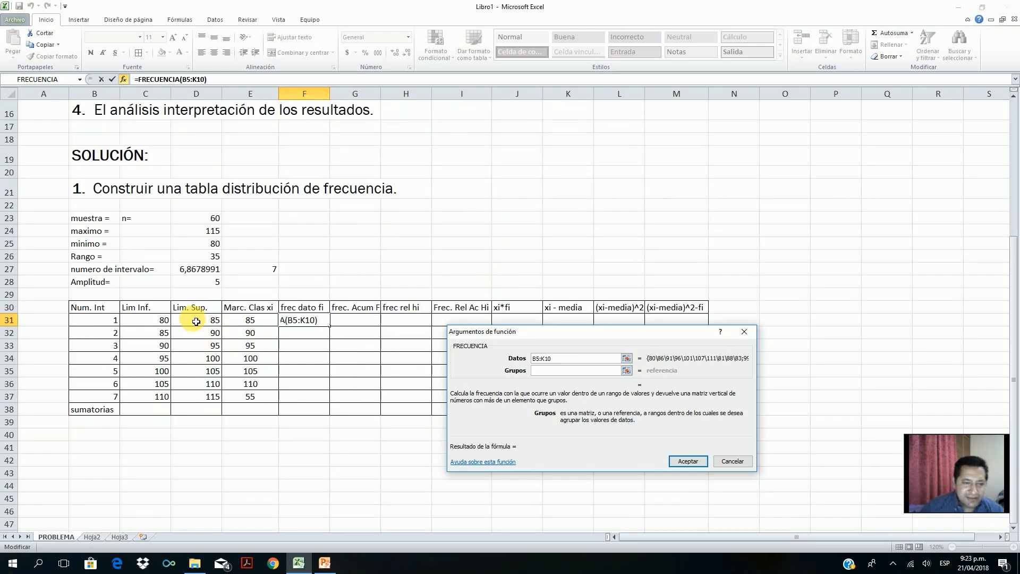
left_click_drag(196, 322, 193, 401)
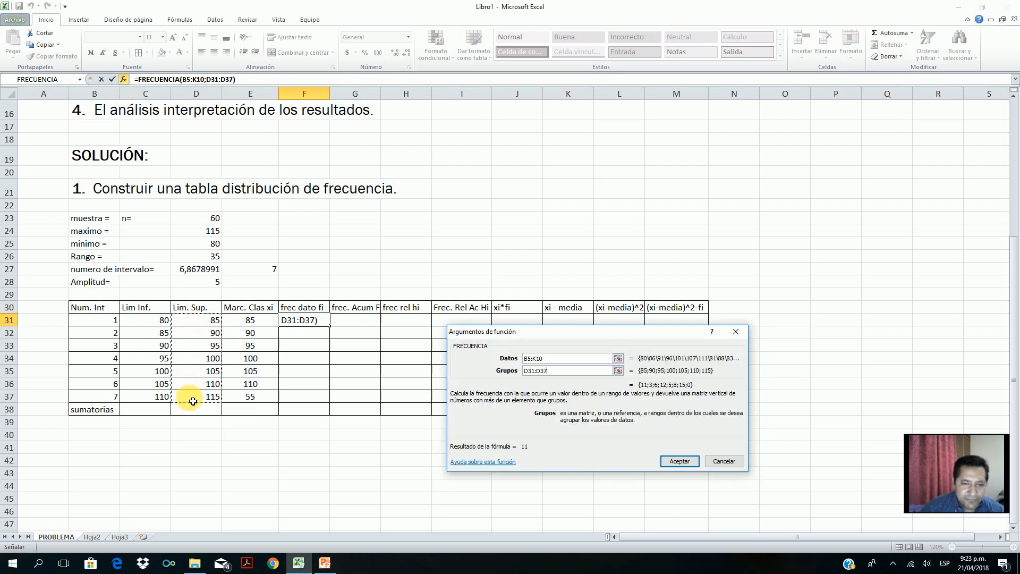
left_click(678, 461)
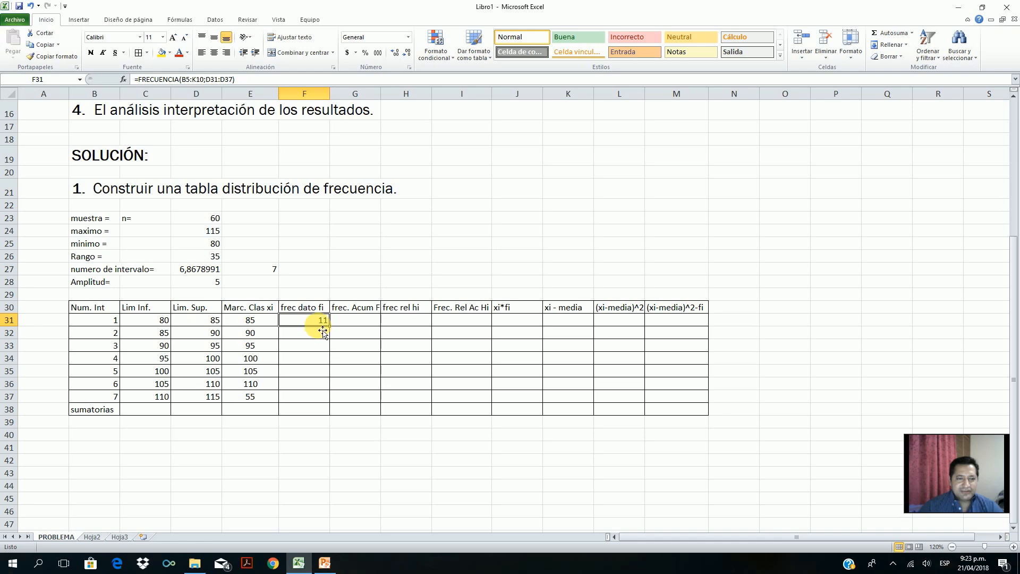
Step: Try extending the F31 FRECUENCIA formula over F31:F37 as an array formula, and undo that fill
scroll(455, 262, "up", 2)
scroll(460, 265, "up", 3)
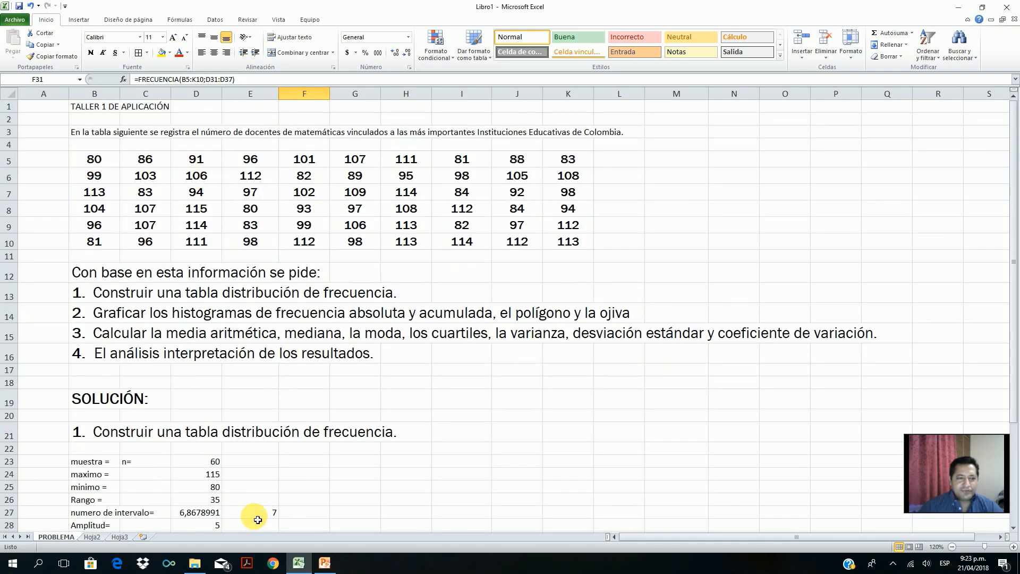
scroll(273, 467, "down", 3)
scroll(342, 335, "up", 2)
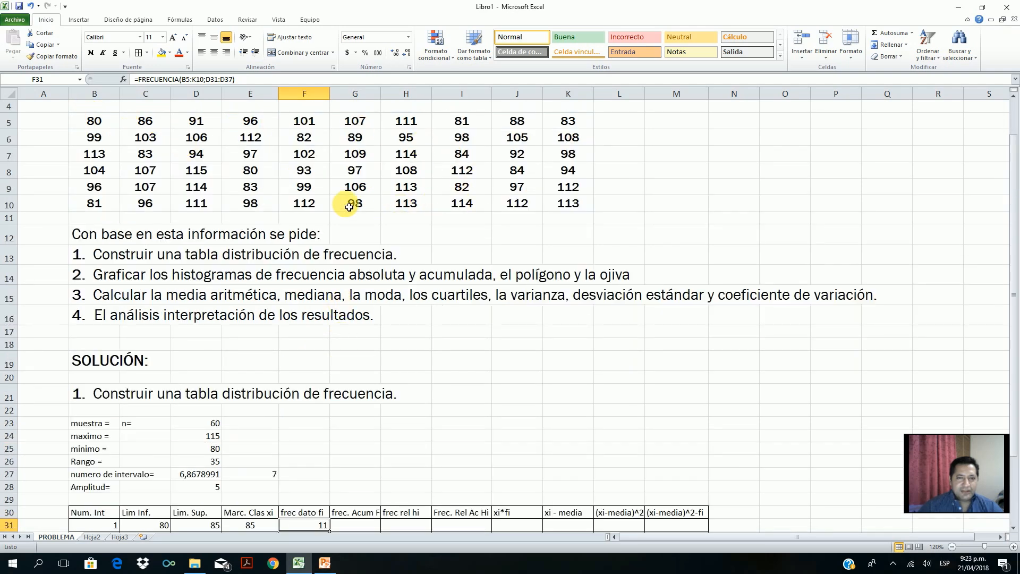
scroll(424, 369, "down", 4)
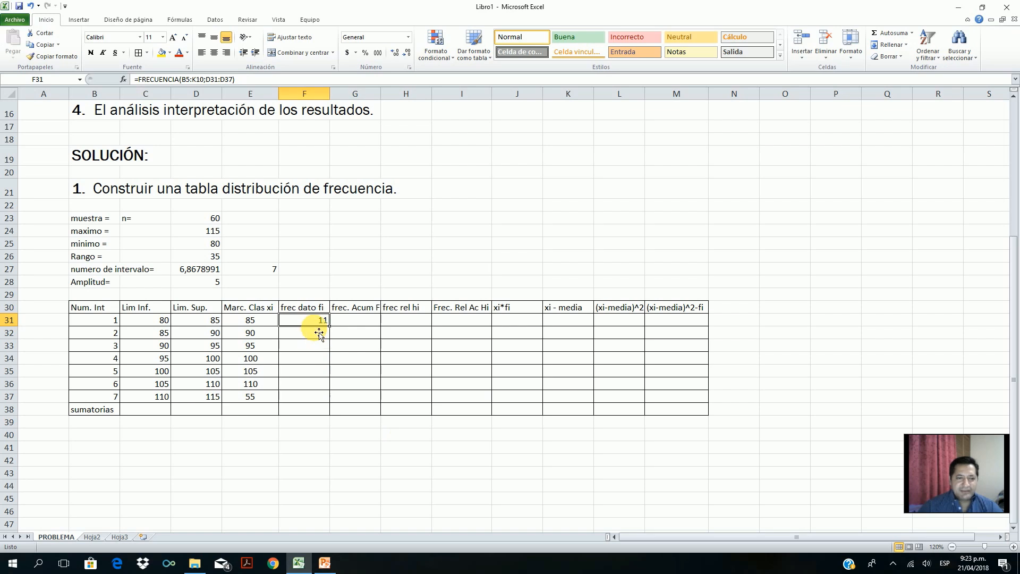
left_click(310, 337)
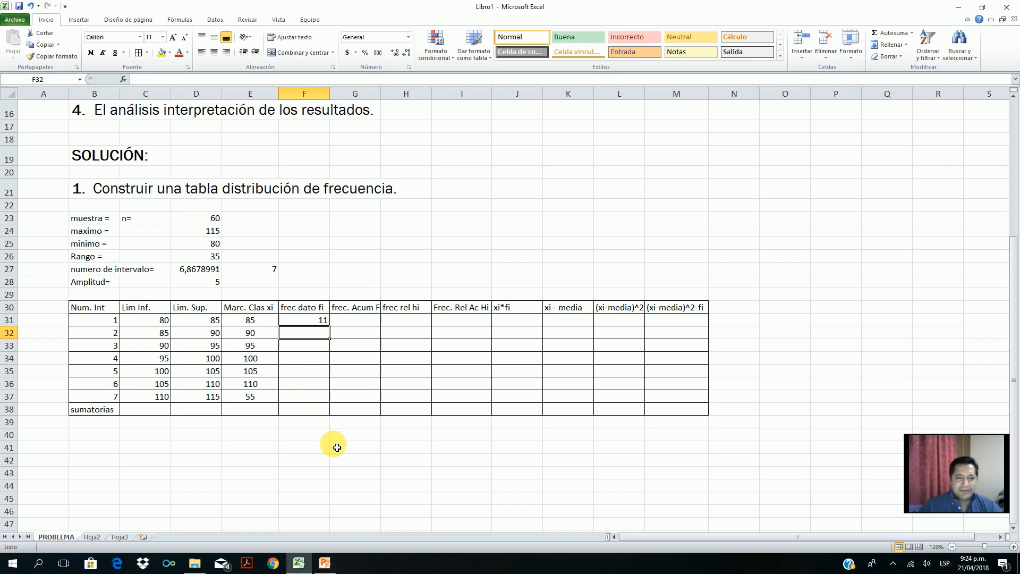
left_click_drag(312, 319, 307, 399)
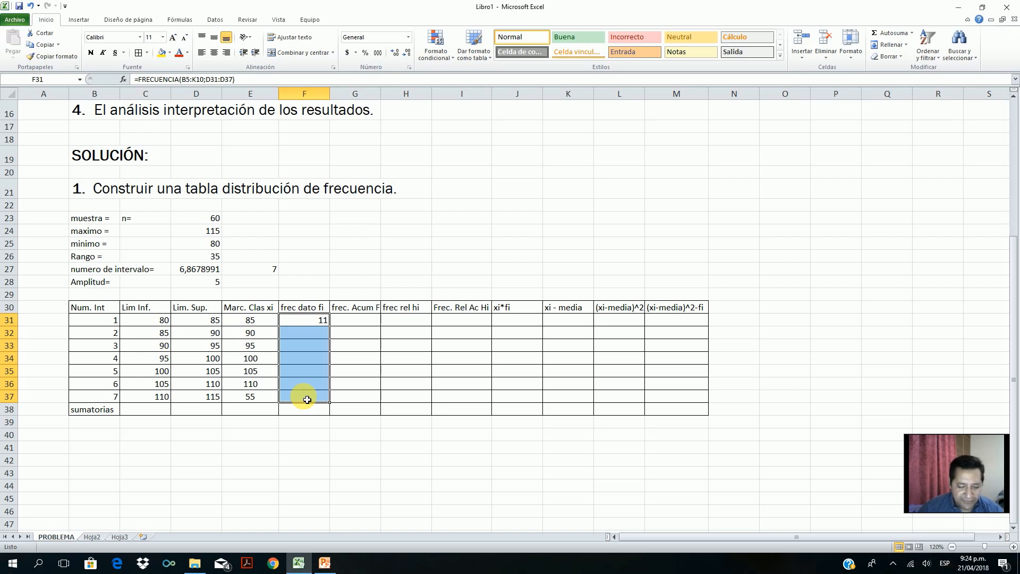
key("F2")
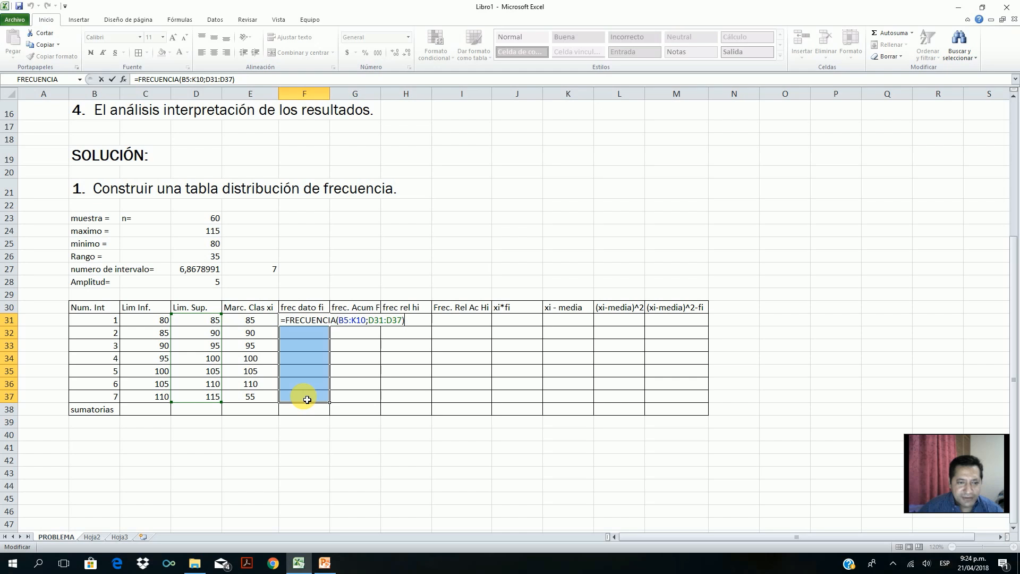
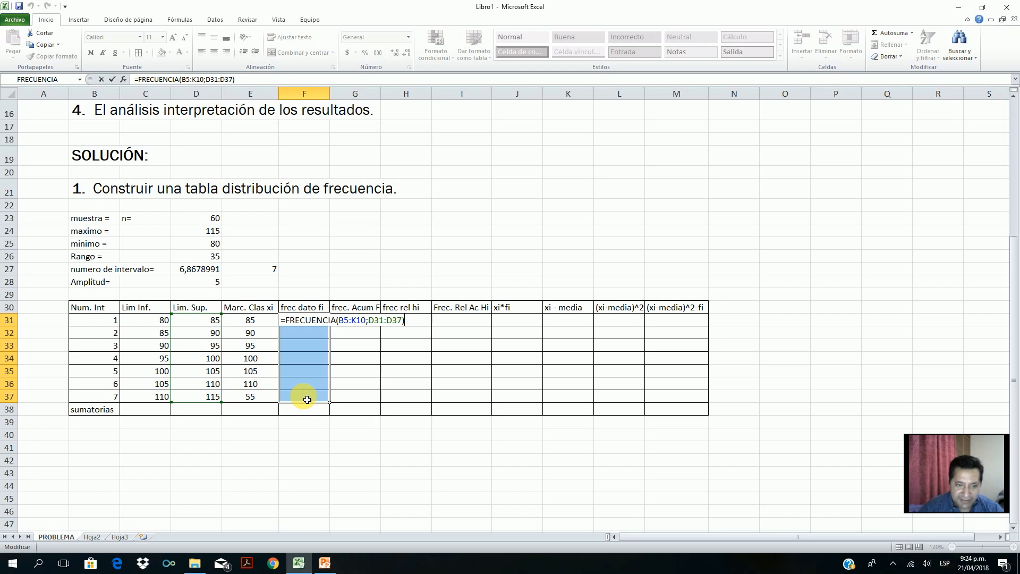
key("ctrl+shift+Return")
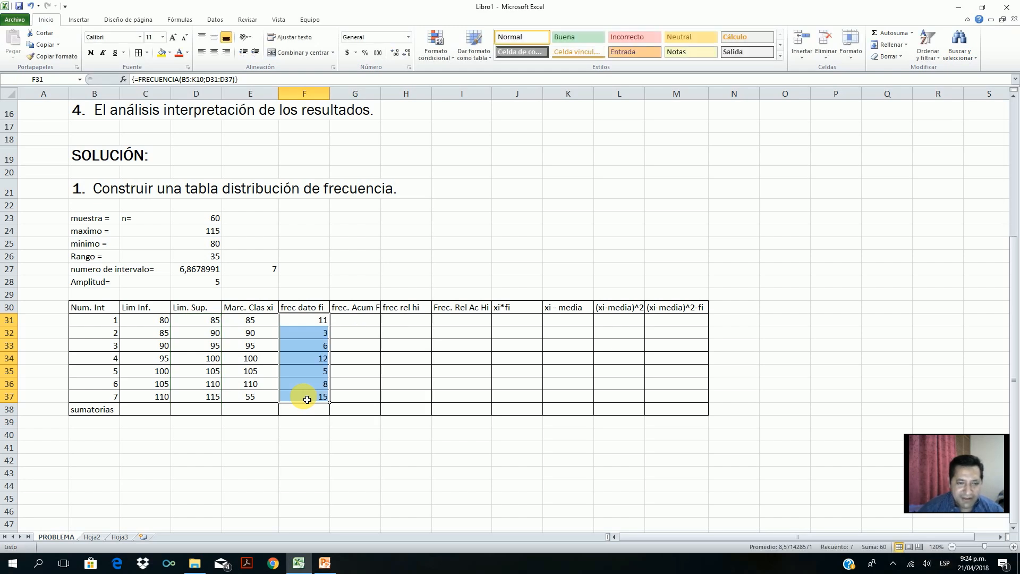
left_click(31, 6)
left_click(422, 475)
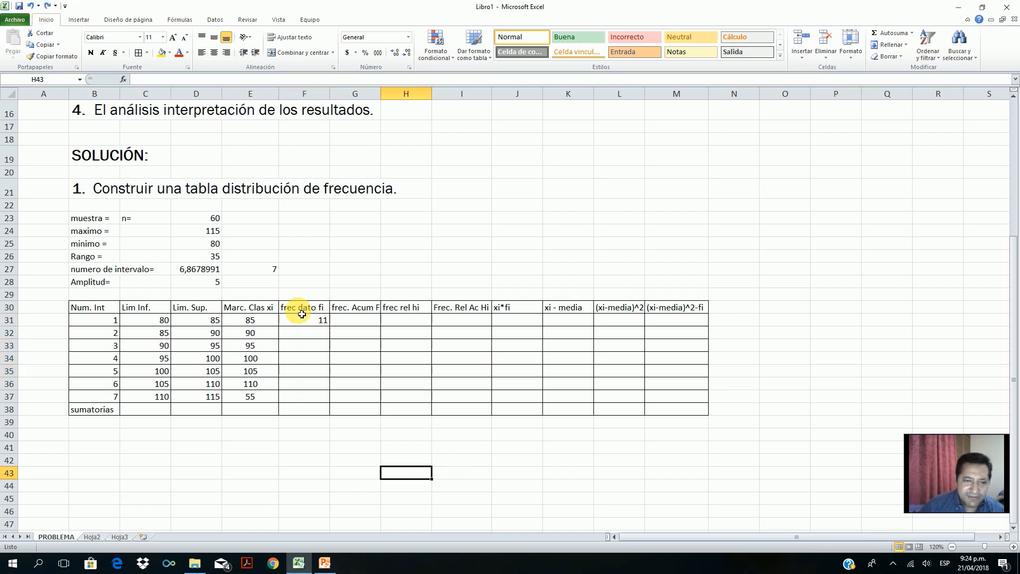
Step: Apply =FRECUENCIA(B5:K10;D31:D37) to F31:F37 as an array formula and centre the frequencies horizontally
left_click(323, 321)
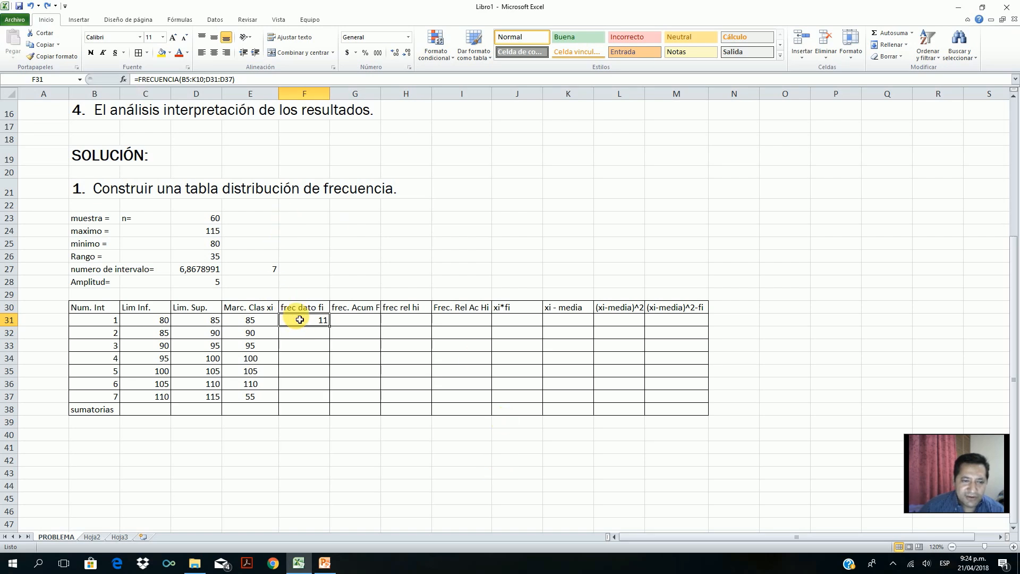
left_click_drag(299, 324, 300, 396)
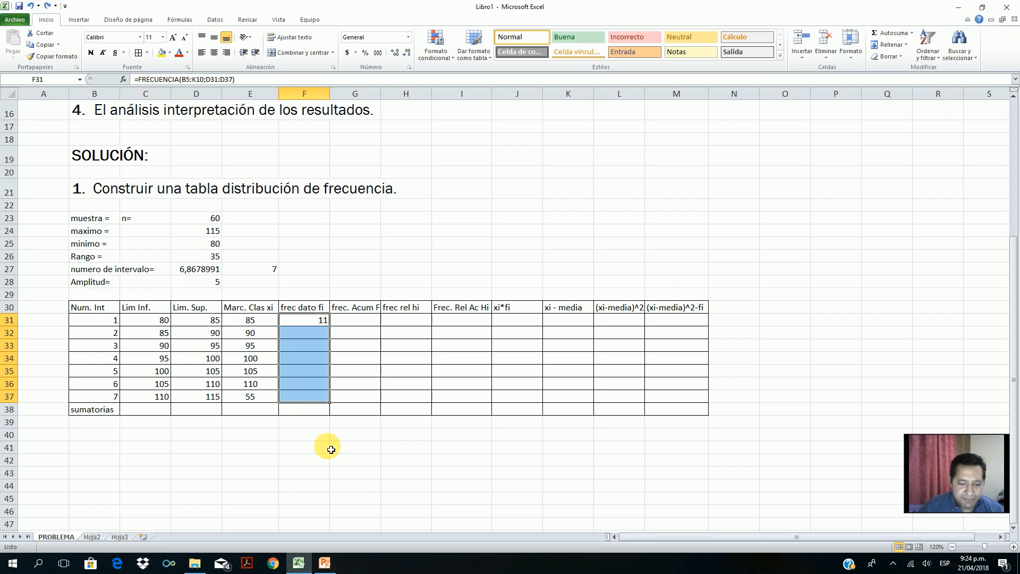
key("F2")
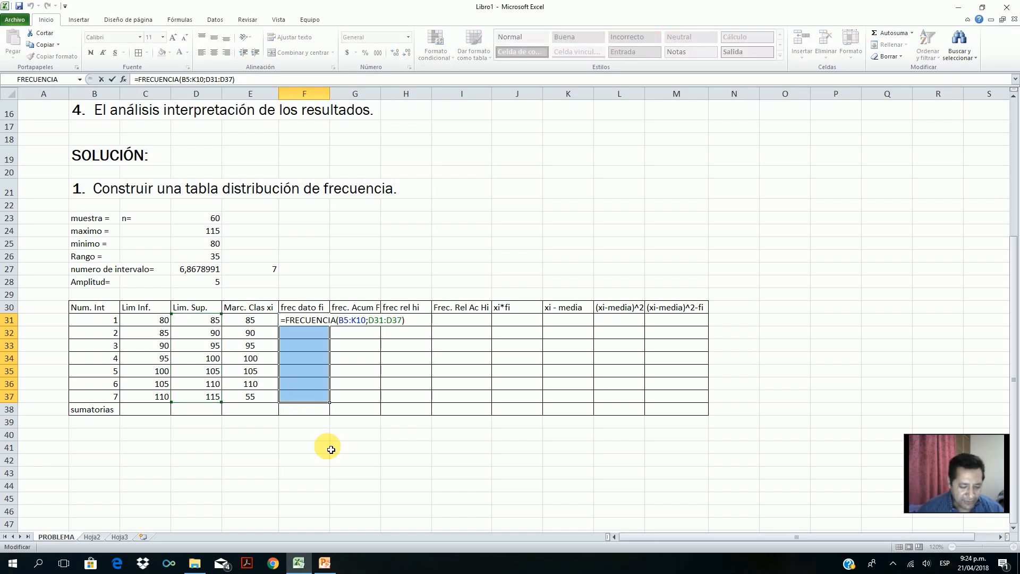
key("ctrl+shift+Return")
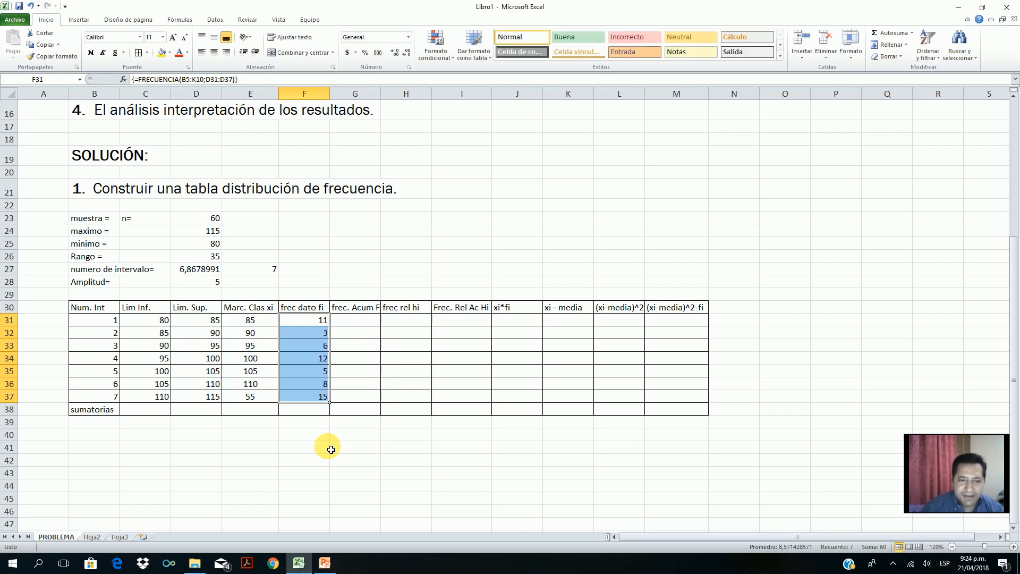
left_click(213, 53)
Step: Start the cumulative frequency column with =F31 in G31 and =G31+F32 in G32
left_click(354, 321)
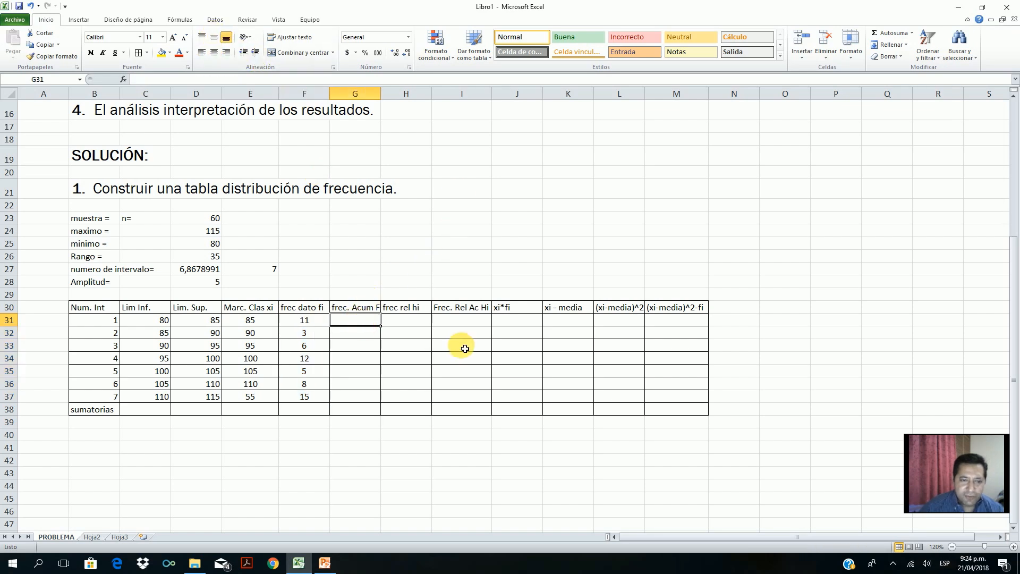
type("=")
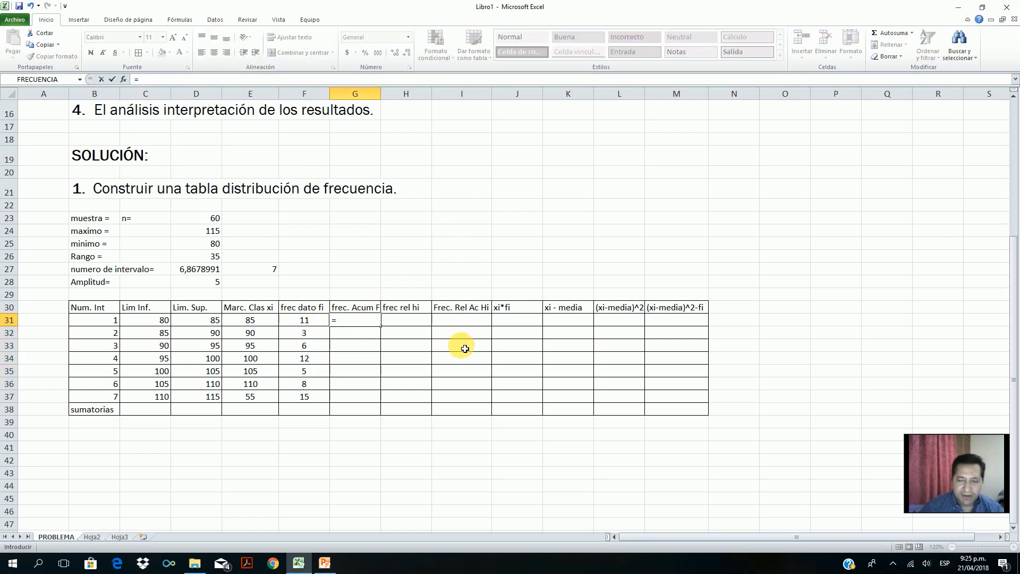
left_click(309, 323)
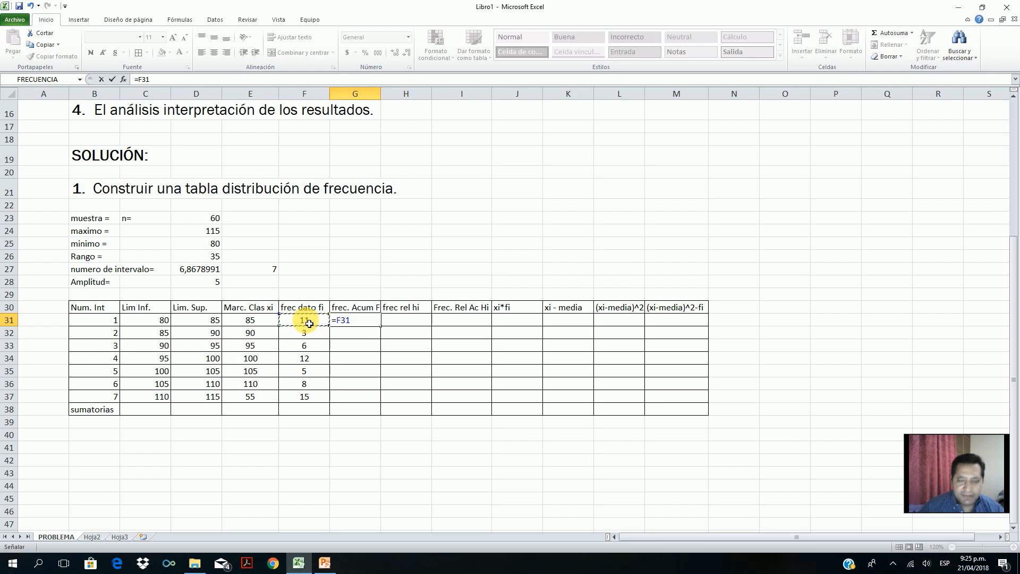
key("Return")
type("=")
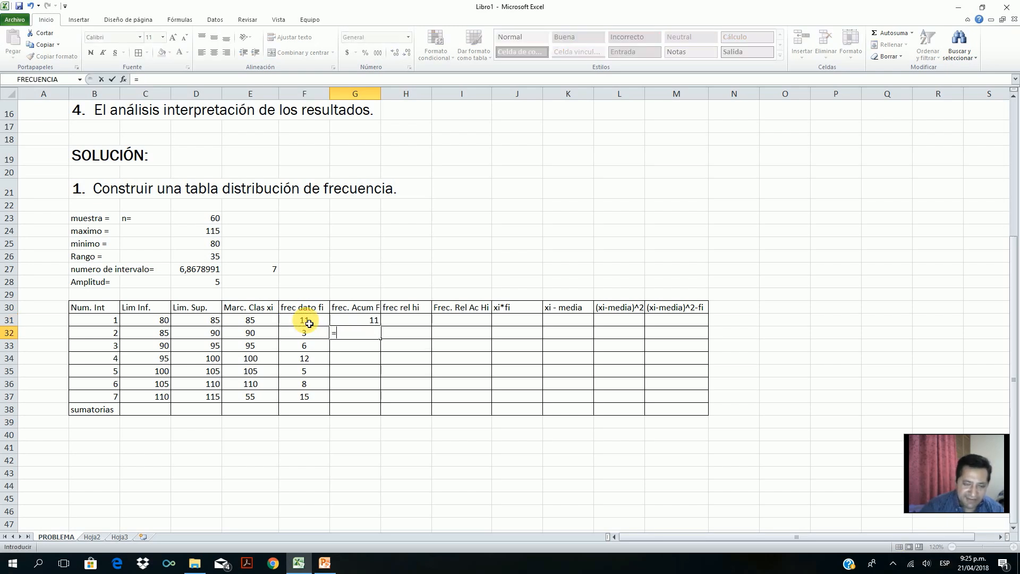
left_click(361, 322)
type("+")
left_click(303, 334)
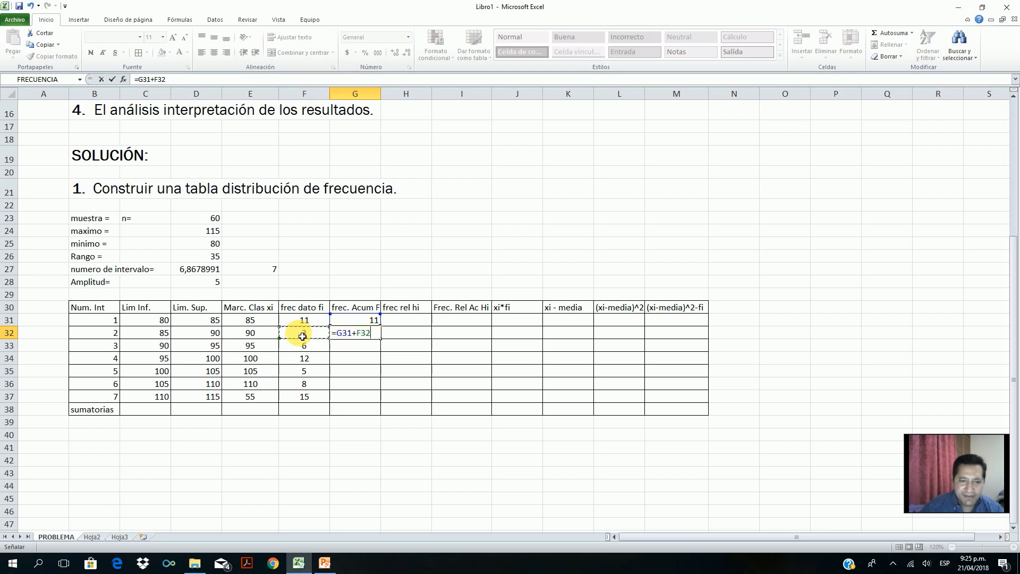
key("Return")
Step: Copy the cumulative frequency formula from G32 down through G37
left_click(356, 334)
left_click_drag(381, 339, 385, 406)
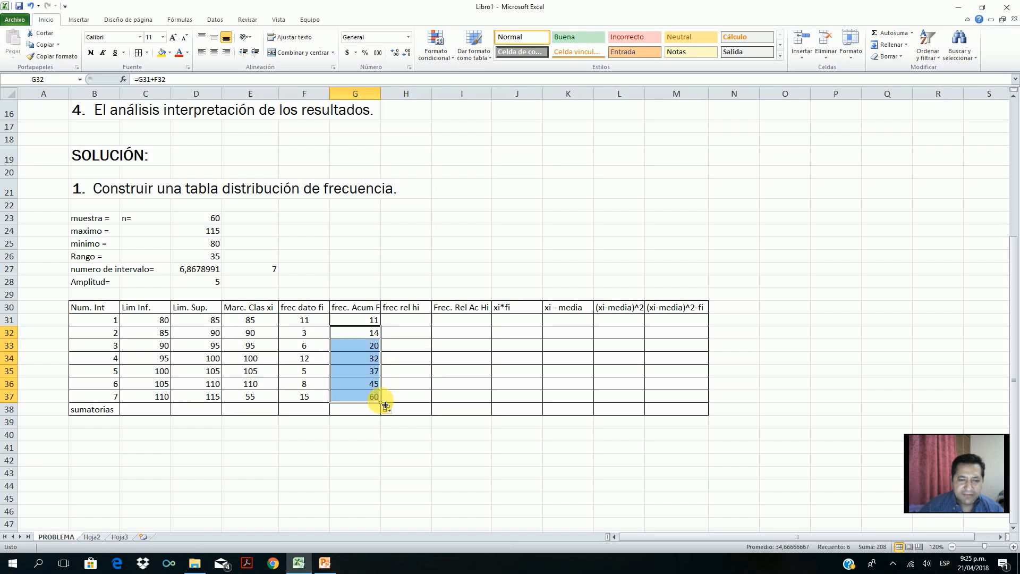
left_click(372, 320)
left_click(356, 400)
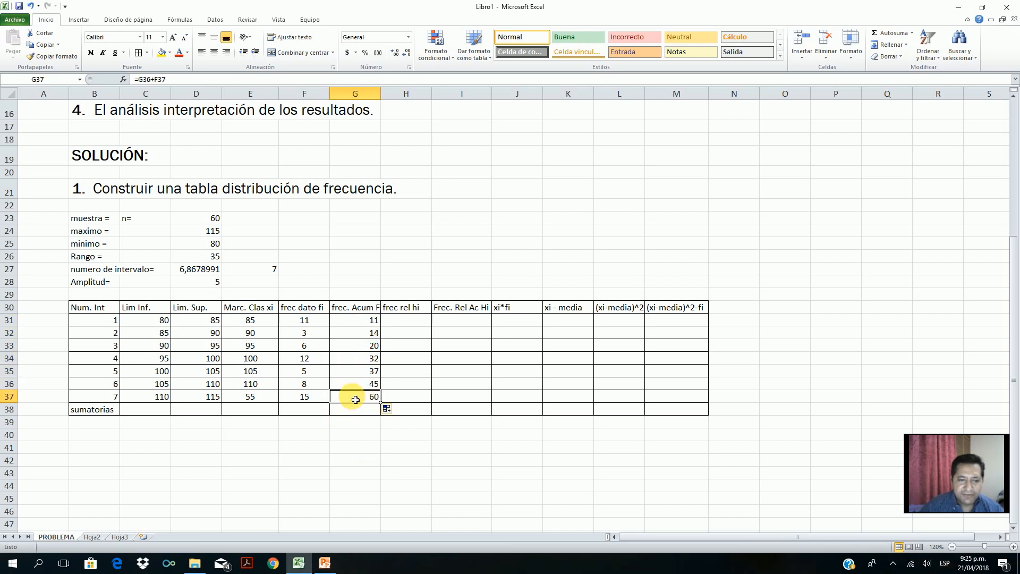
Step: Total the absolute frequencies in F38 of the sumatorias row with AutoSum
left_click(303, 410)
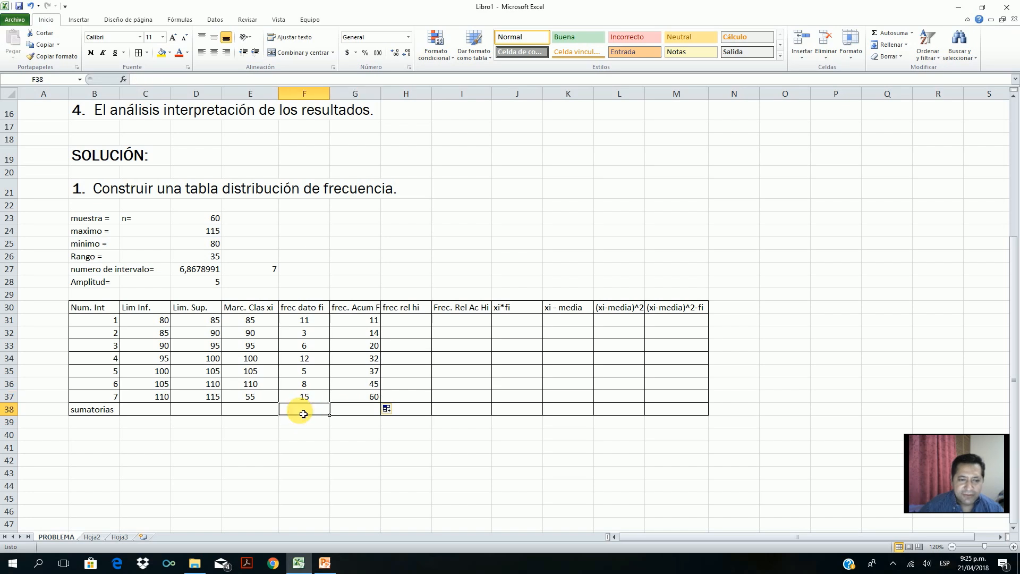
left_click(889, 34)
key("Return")
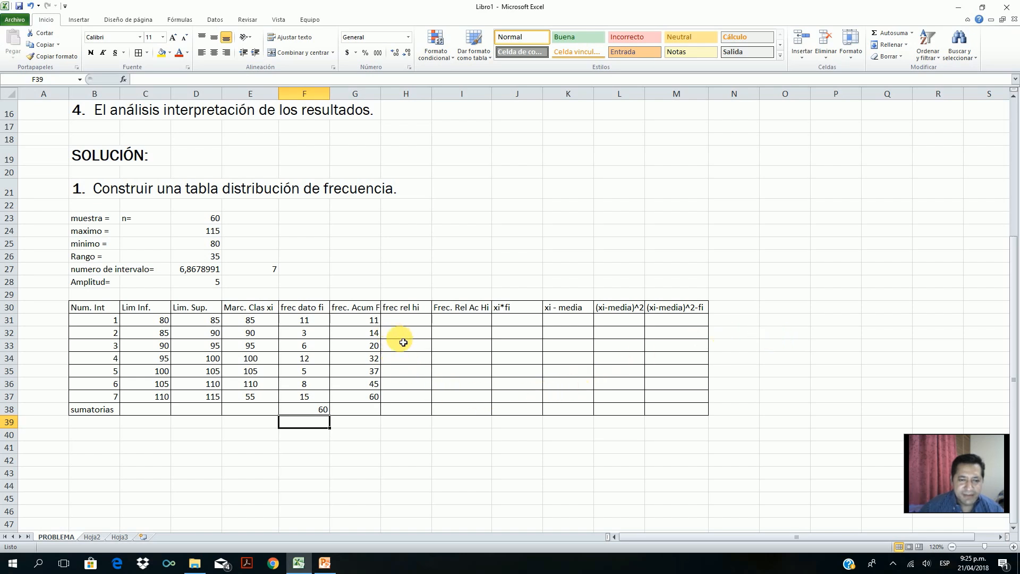
Step: Enter the relative frequency formula =F31/$D$23 in H31, keeping the sample size reference absolute
left_click(405, 321)
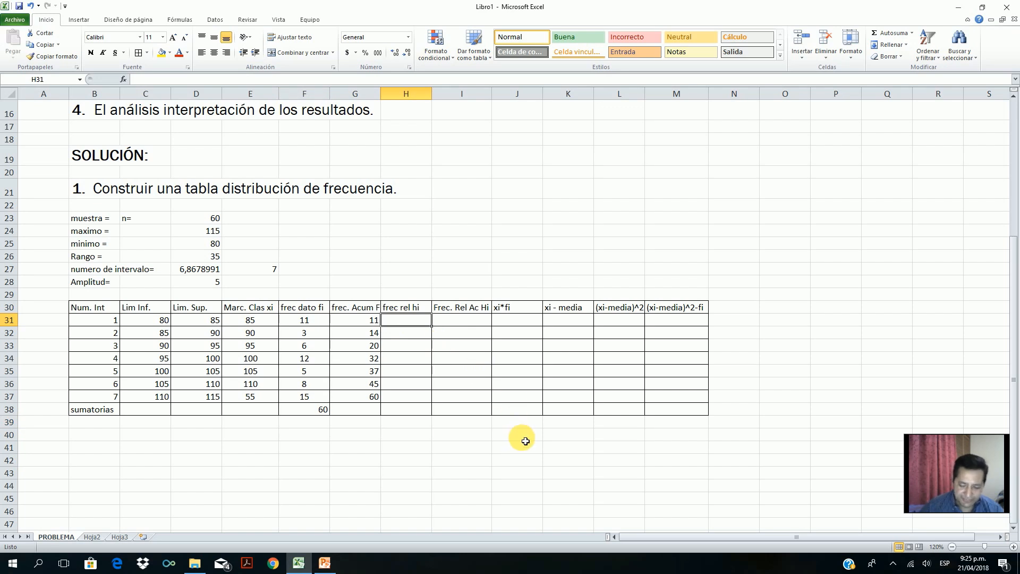
type("=")
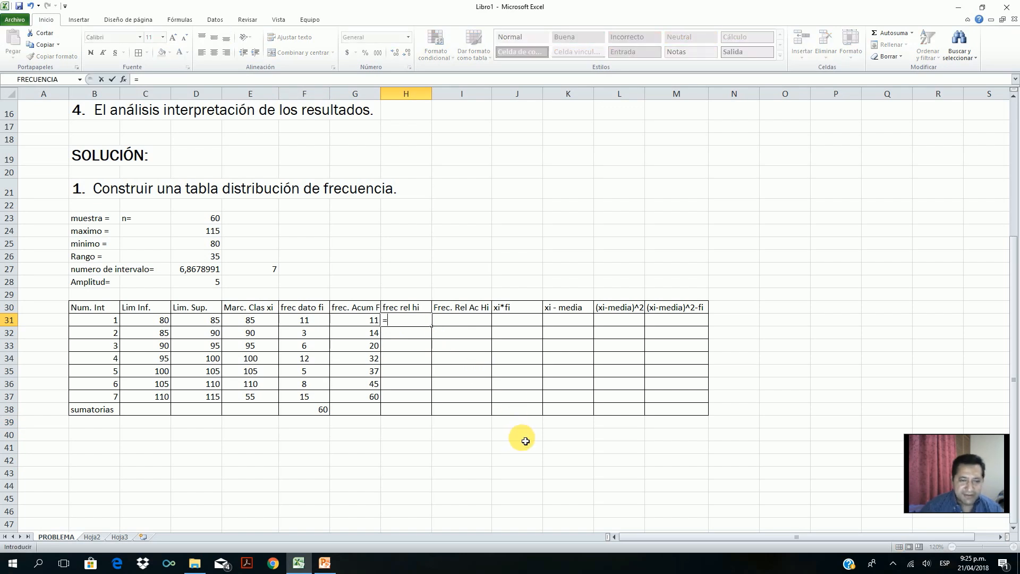
left_click(304, 324)
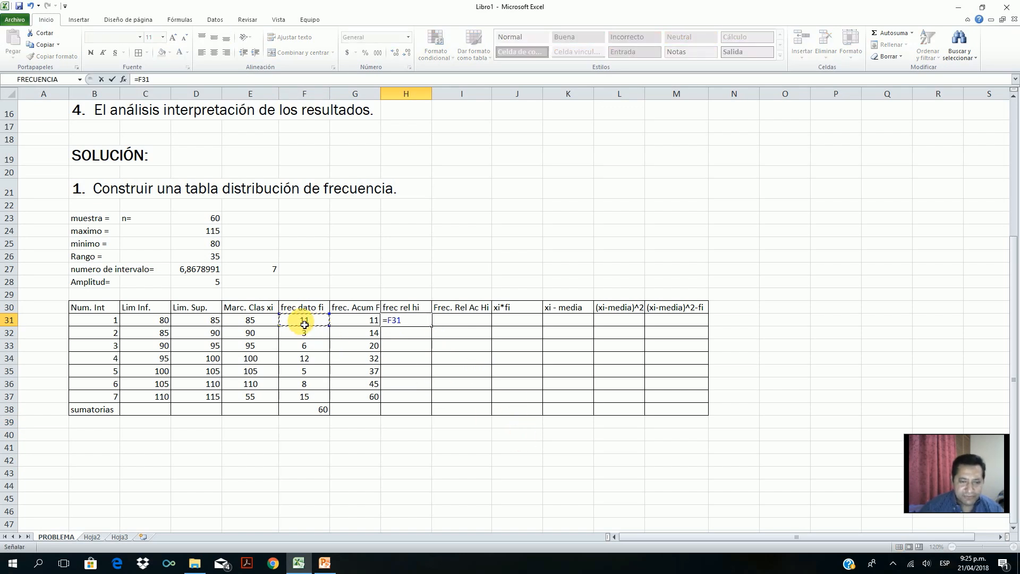
type("/")
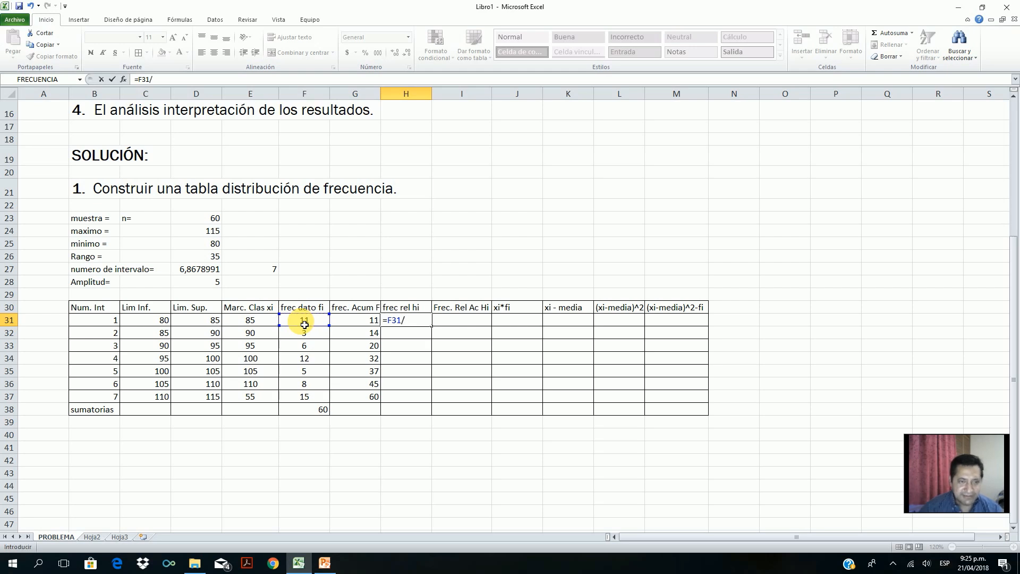
left_click(215, 219)
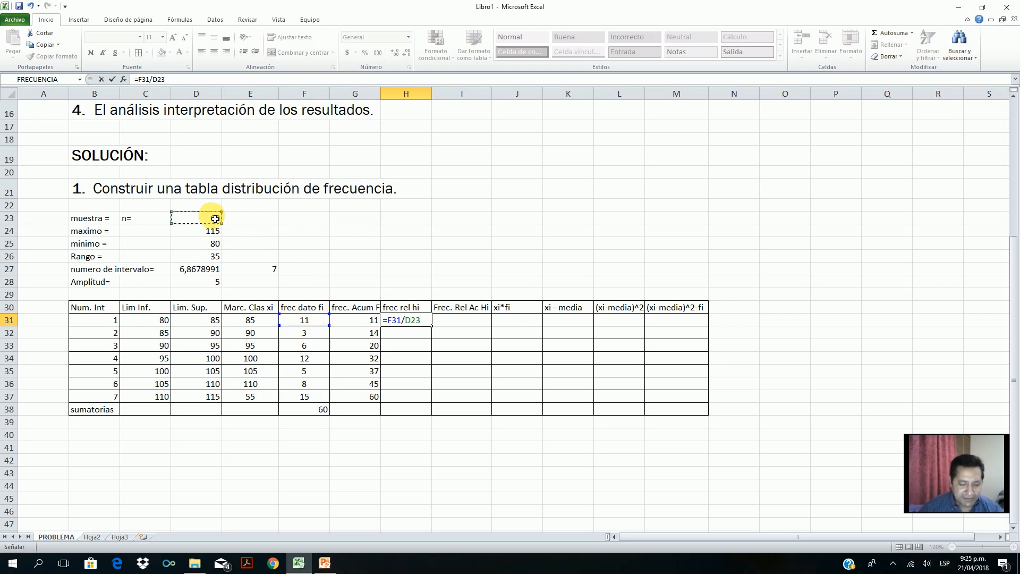
key("F4")
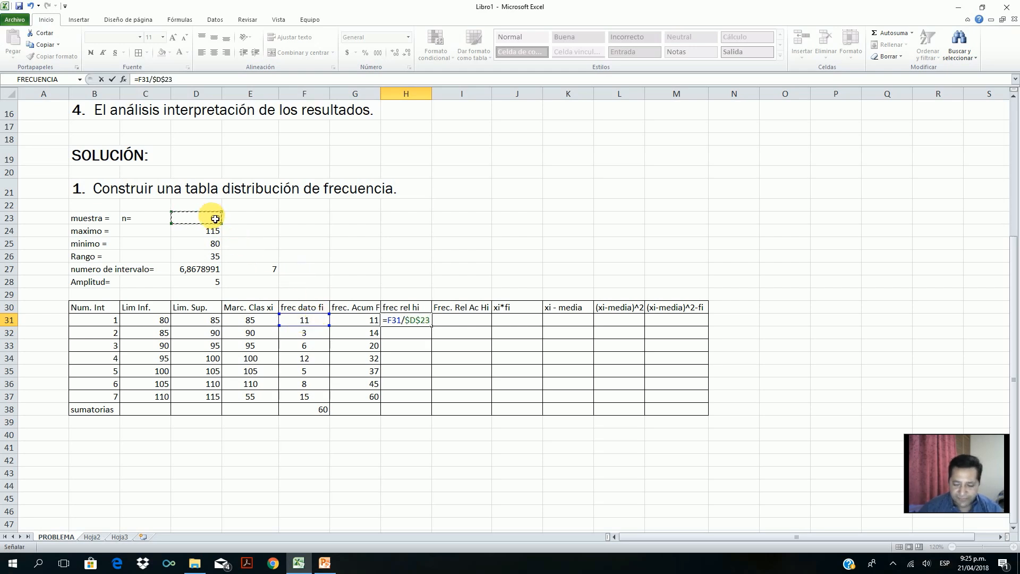
key("ctrl+Return")
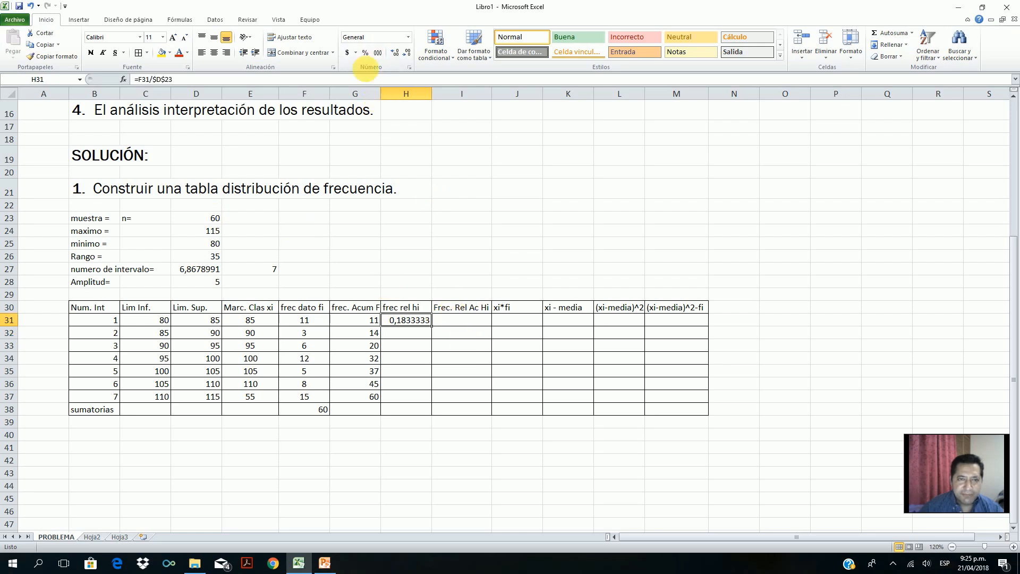
Step: Format H31 as a centred percentage with one decimal and copy it down through H37
left_click(366, 52)
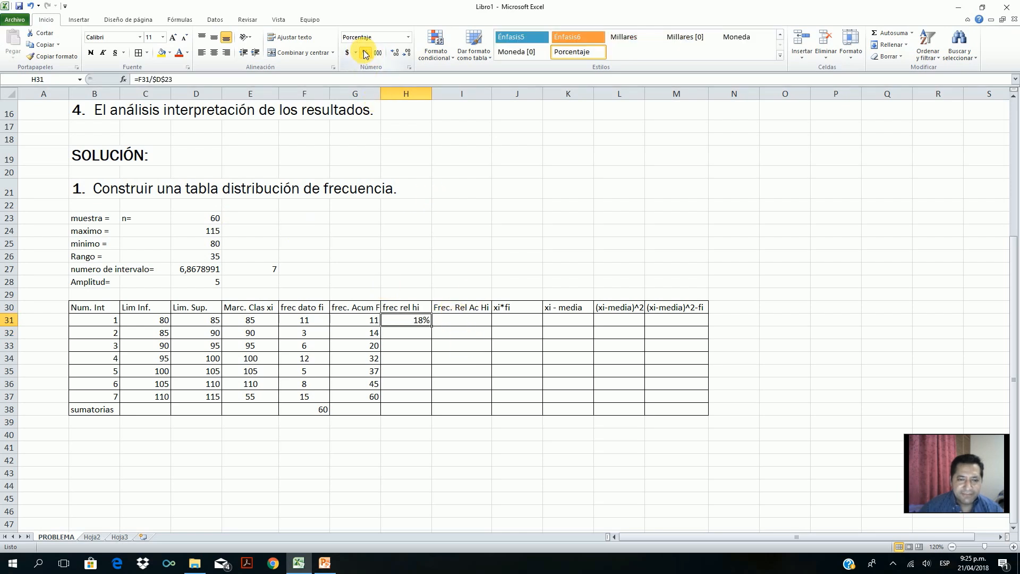
left_click(394, 53)
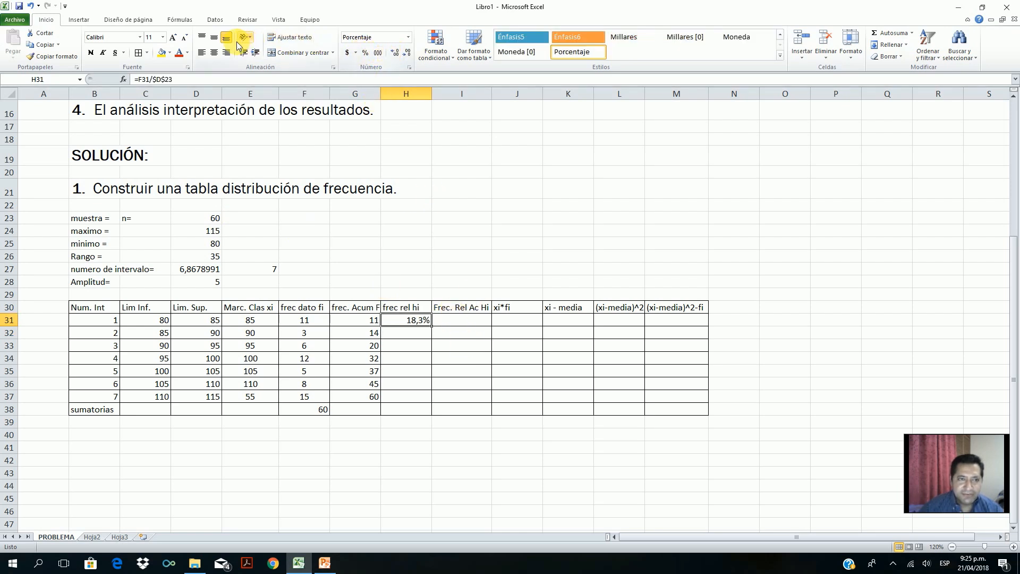
left_click(214, 37)
left_click(214, 52)
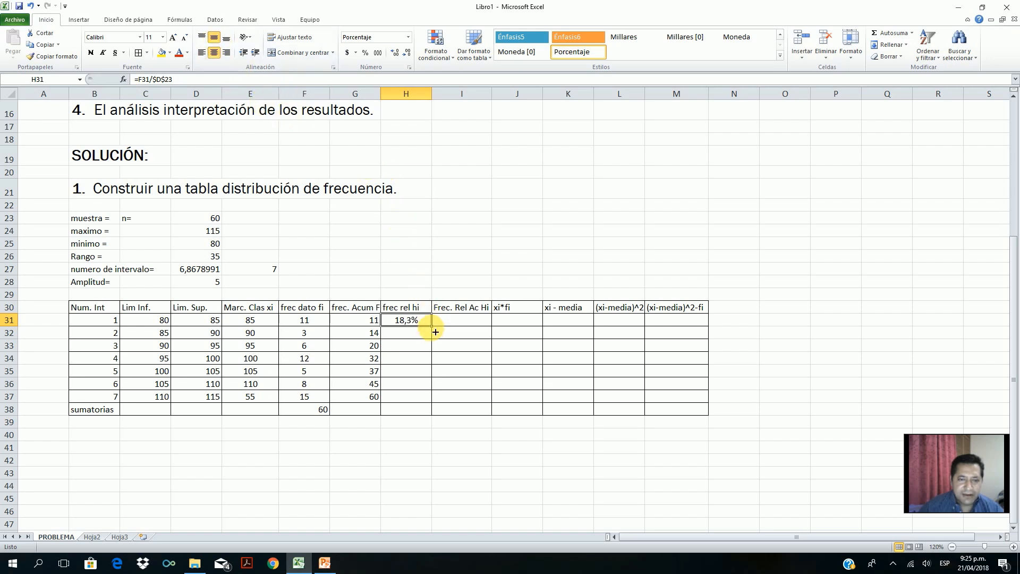
left_click_drag(433, 326, 433, 399)
Step: Total the relative frequencies in H38 of the sumatorias row with AutoSum
left_click(407, 411)
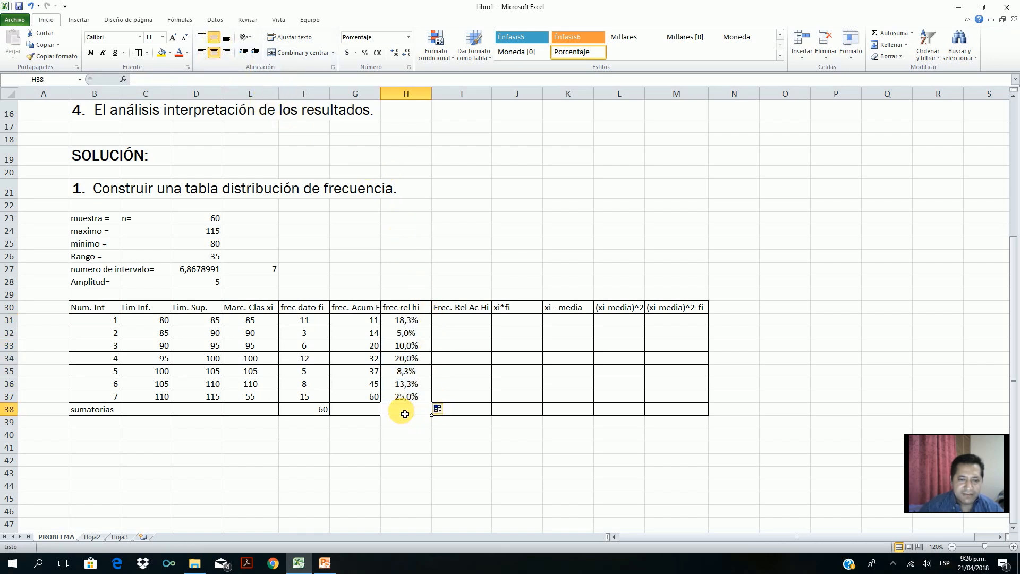
left_click(886, 38)
key("Return")
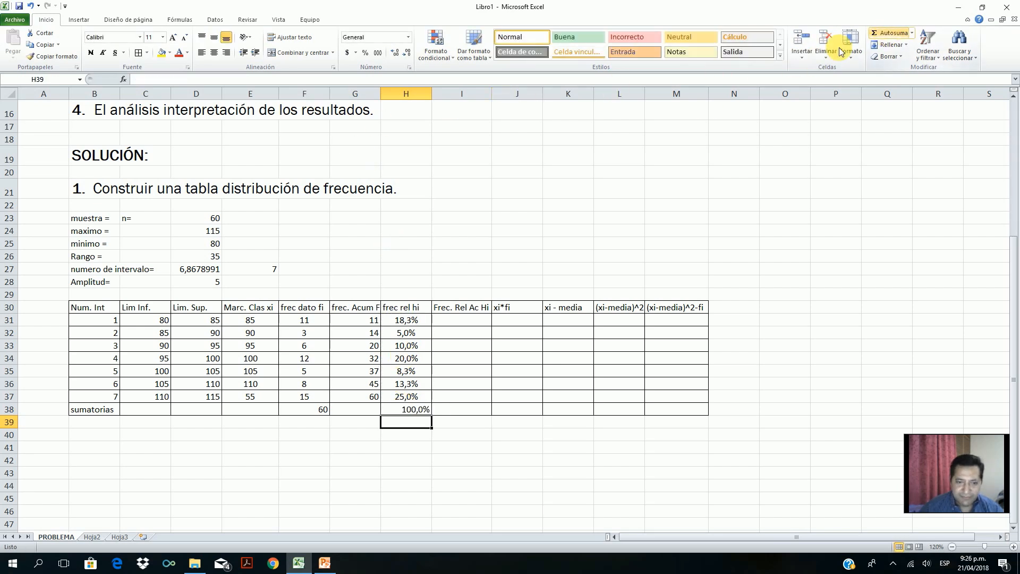
Step: Centre the frequency cells F31:H38 vertically and horizontally
left_click_drag(304, 320, 397, 410)
left_click(214, 37)
left_click(215, 53)
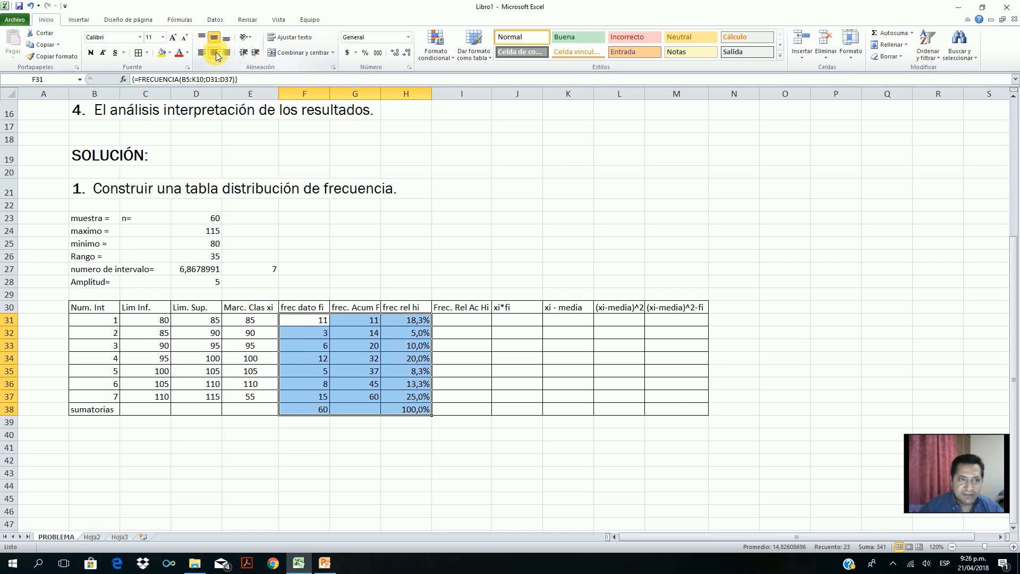
left_click(217, 55)
Step: Start the cumulative relative frequency column with =H31 in I31 and =I31+H32 in I32
left_click(462, 320)
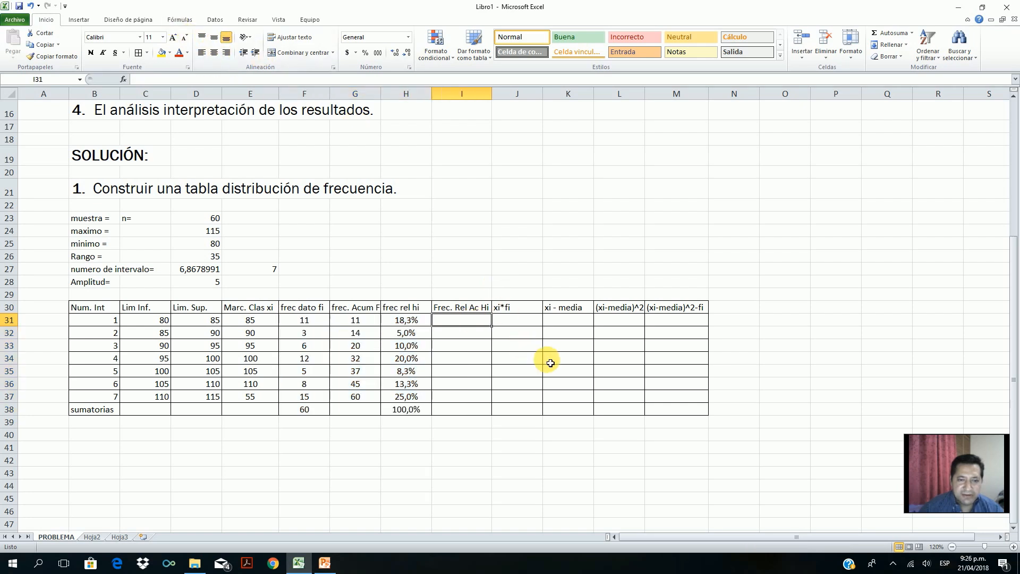
type("=")
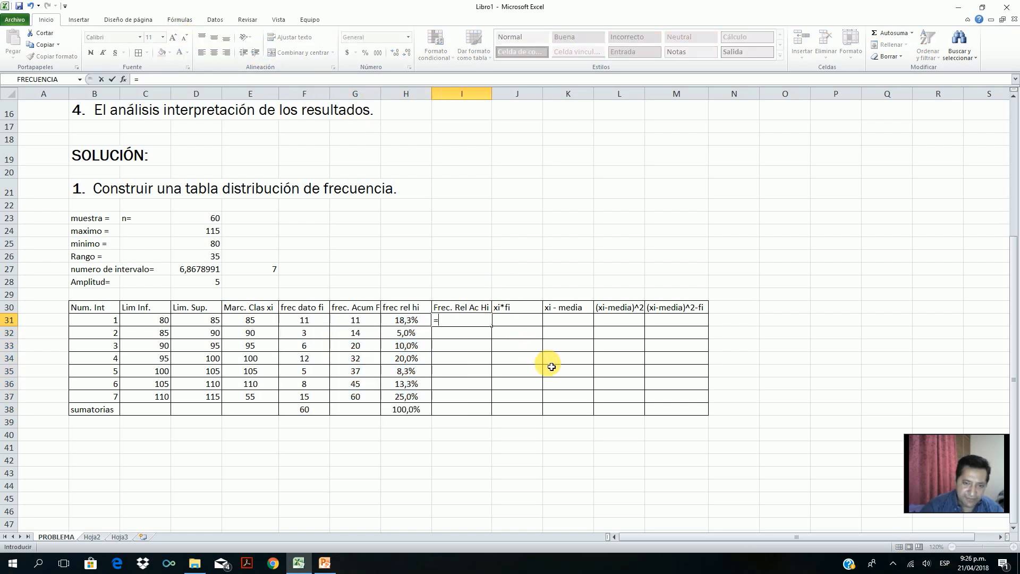
left_click(412, 321)
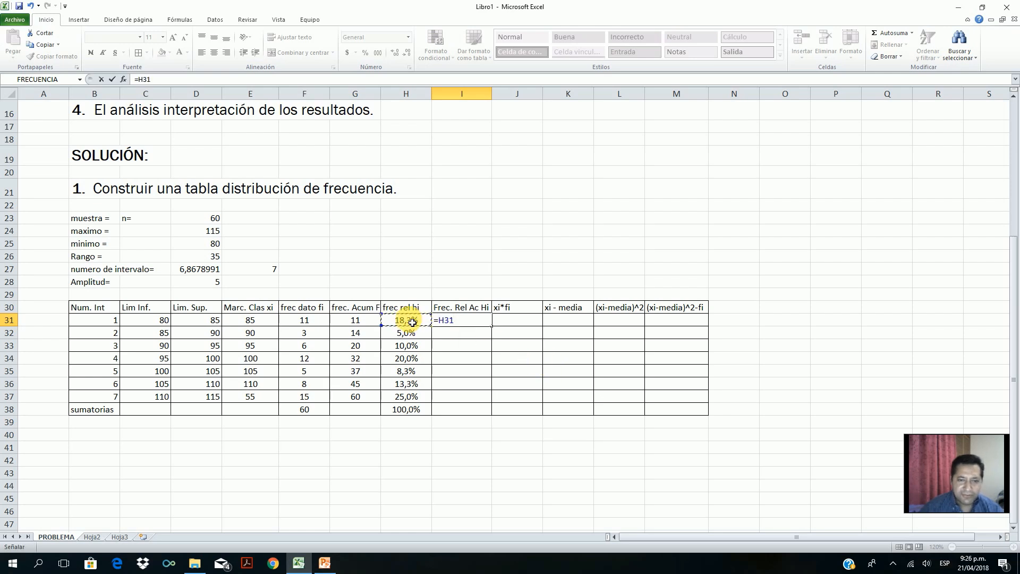
key("Return")
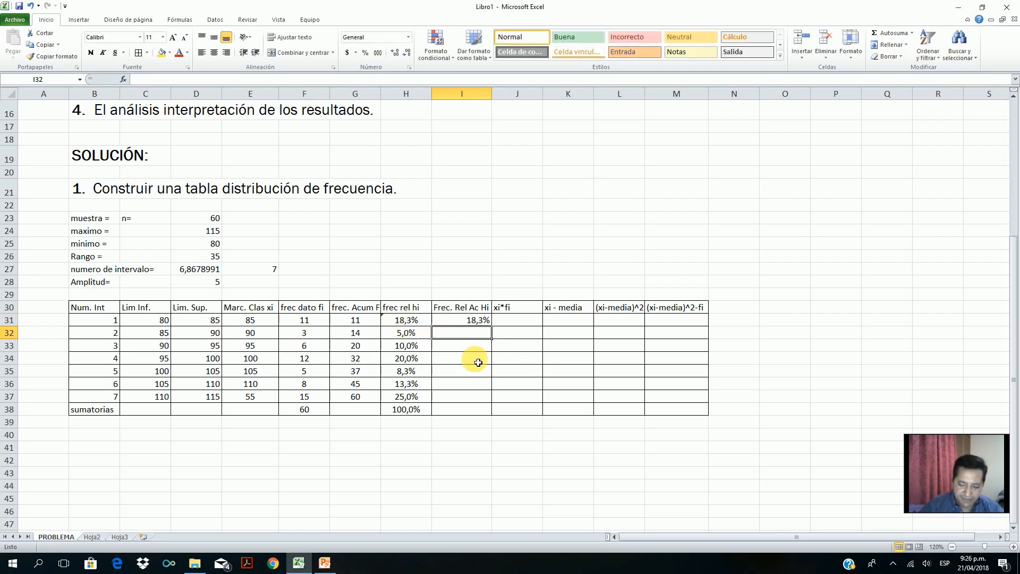
type("=")
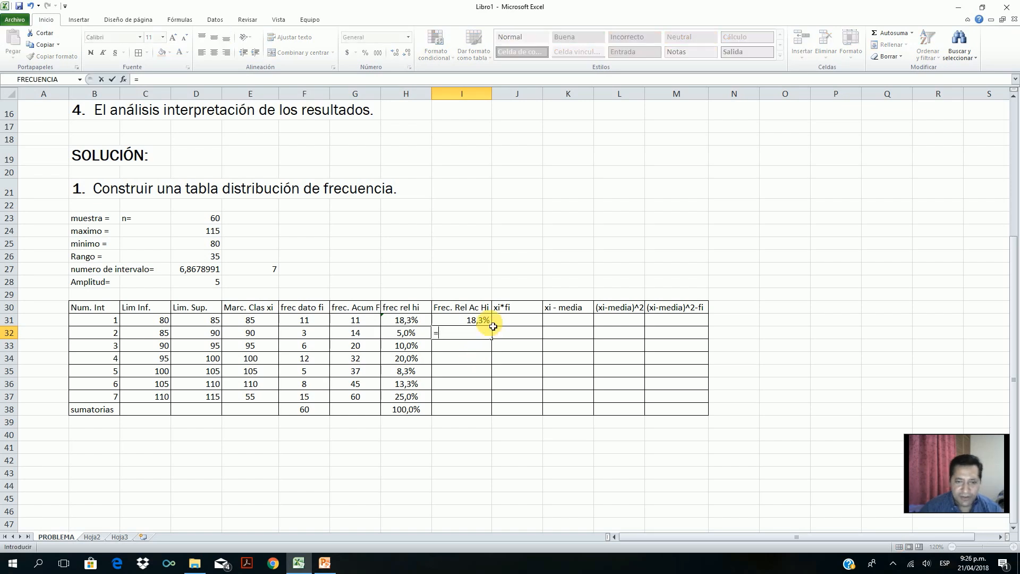
left_click(471, 323)
type("+")
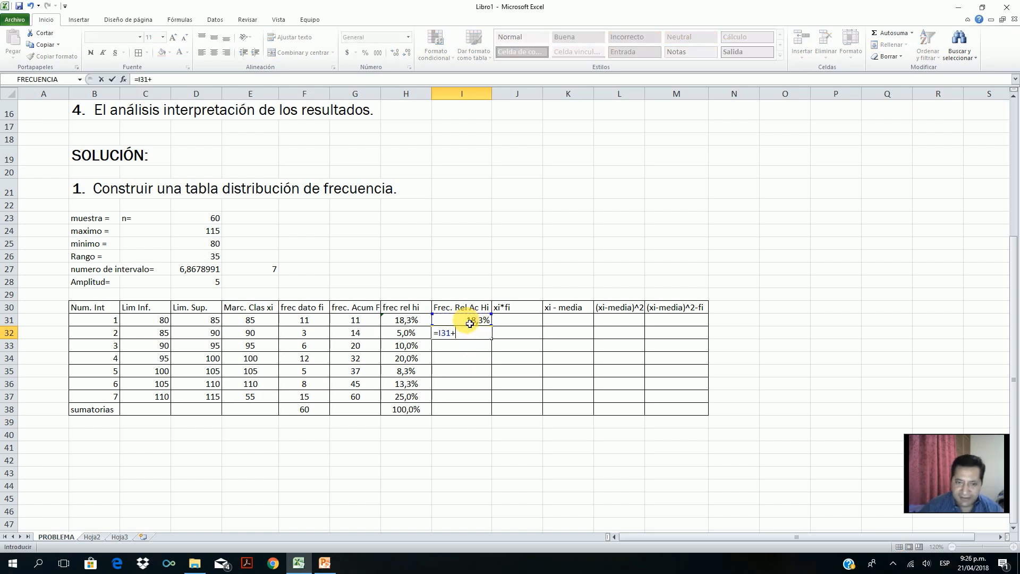
left_click(396, 338)
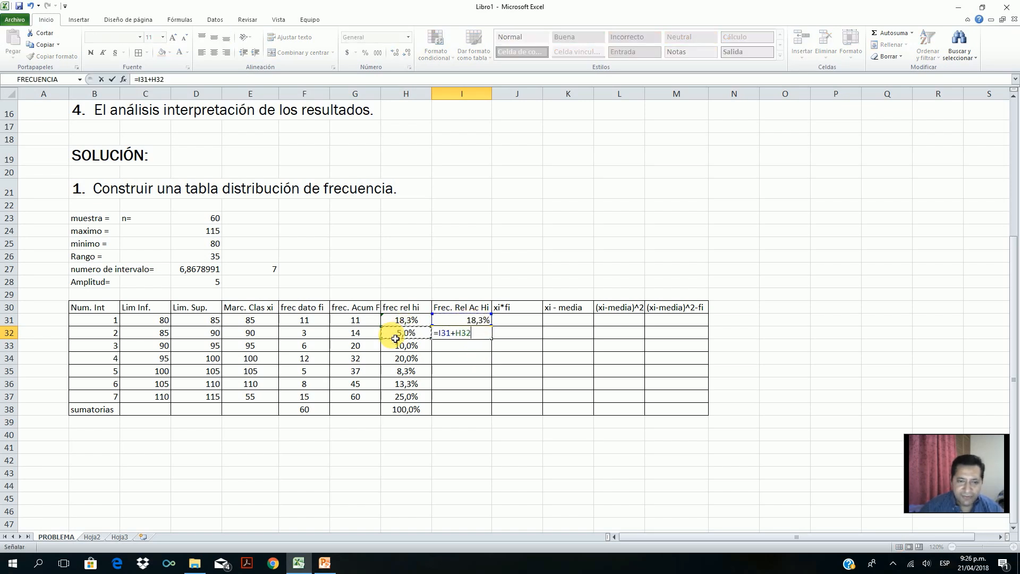
key("Return")
Step: Copy the I32 formula down through I37 and centre I31:I37 horizontally and vertically
left_click(474, 334)
left_click_drag(492, 338, 490, 407)
left_click_drag(462, 320, 462, 399)
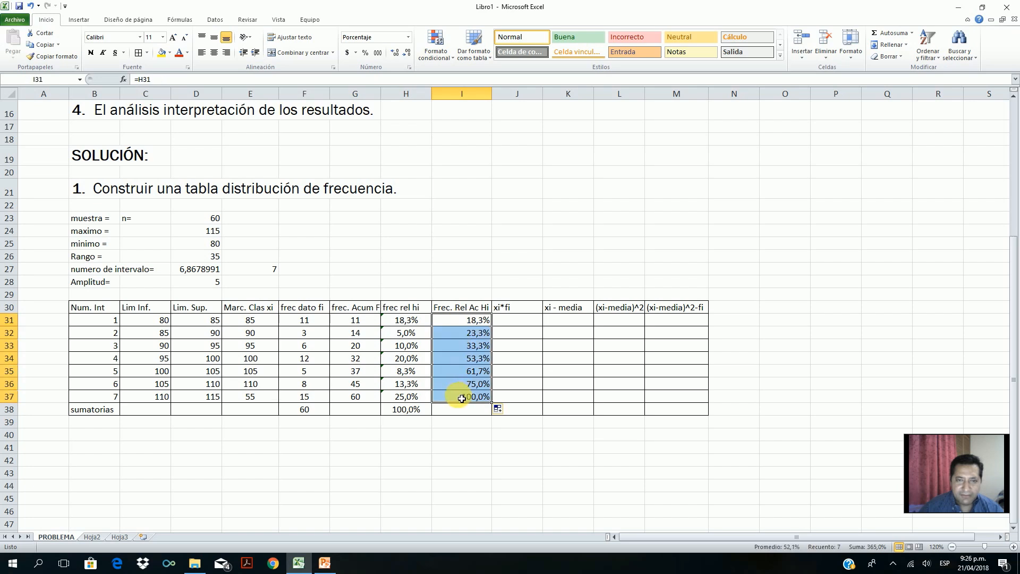
left_click(213, 53)
left_click(214, 39)
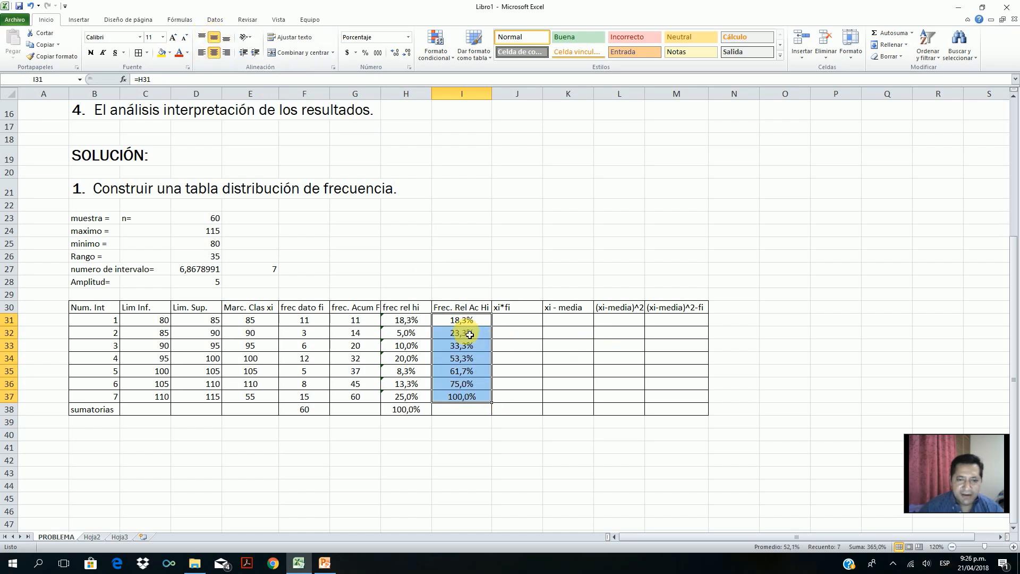
Step: Start the xi*fi column by entering =E31*F31 in J31
left_click(529, 322)
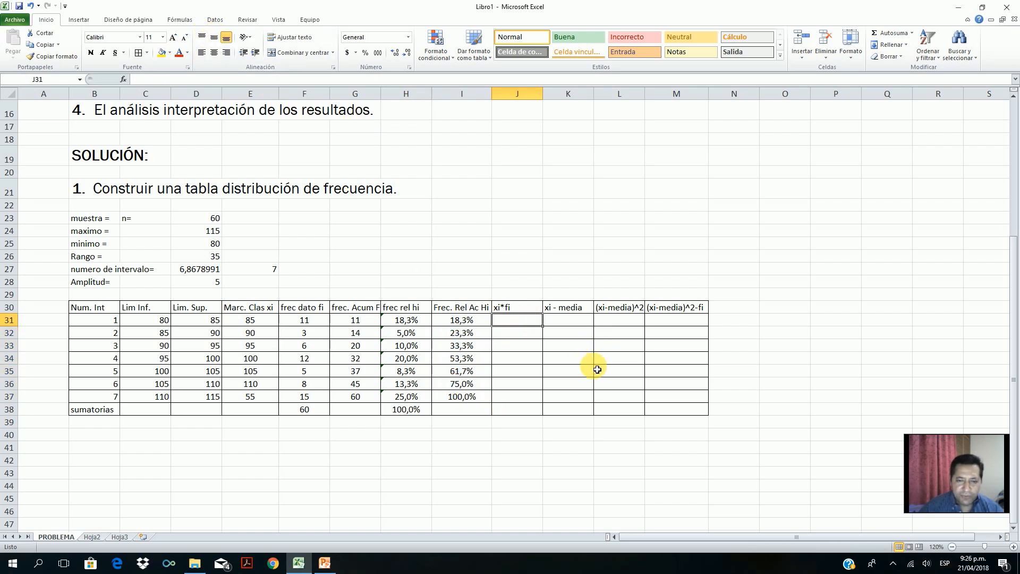
type("=")
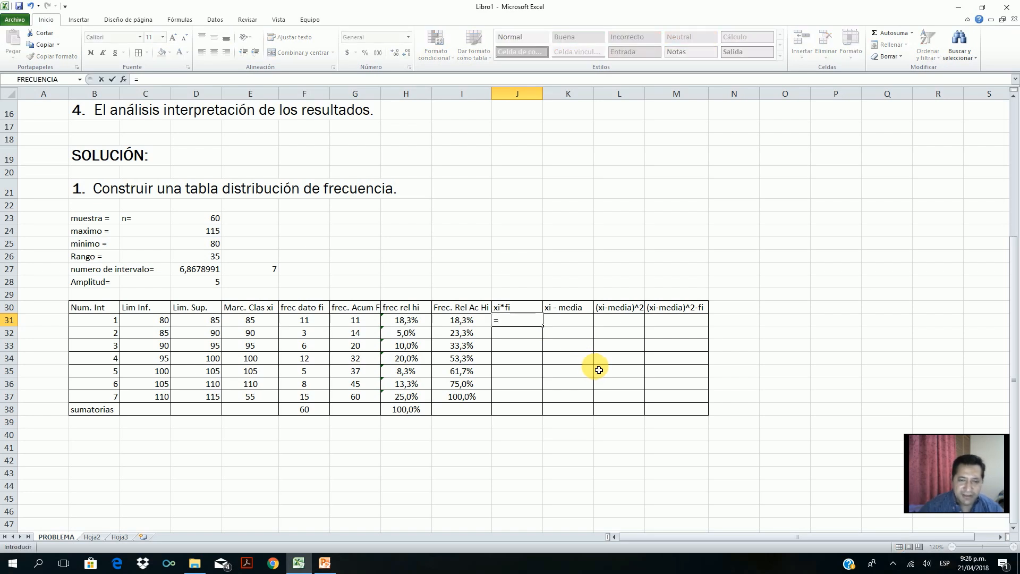
left_click(251, 322)
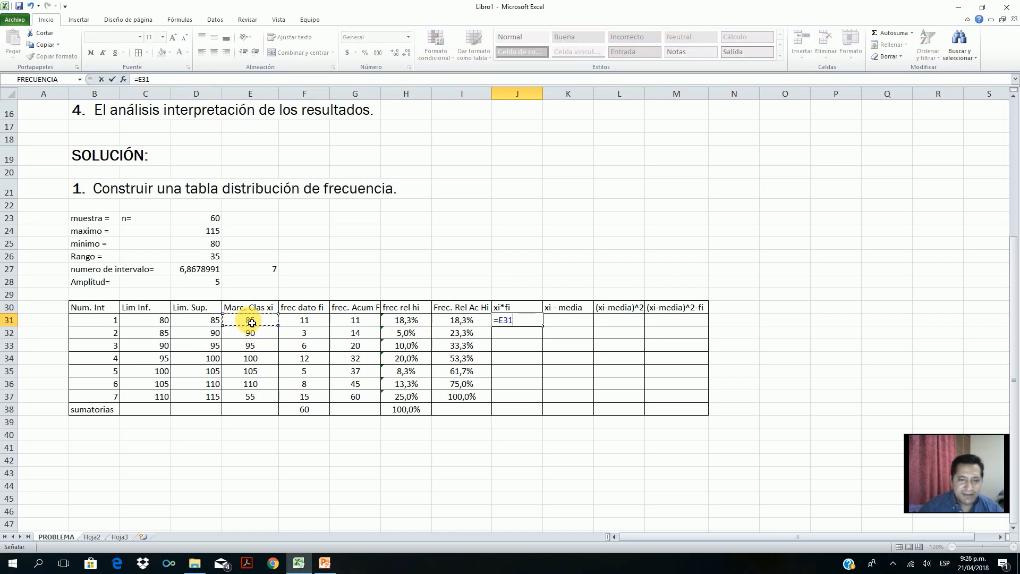
type("*")
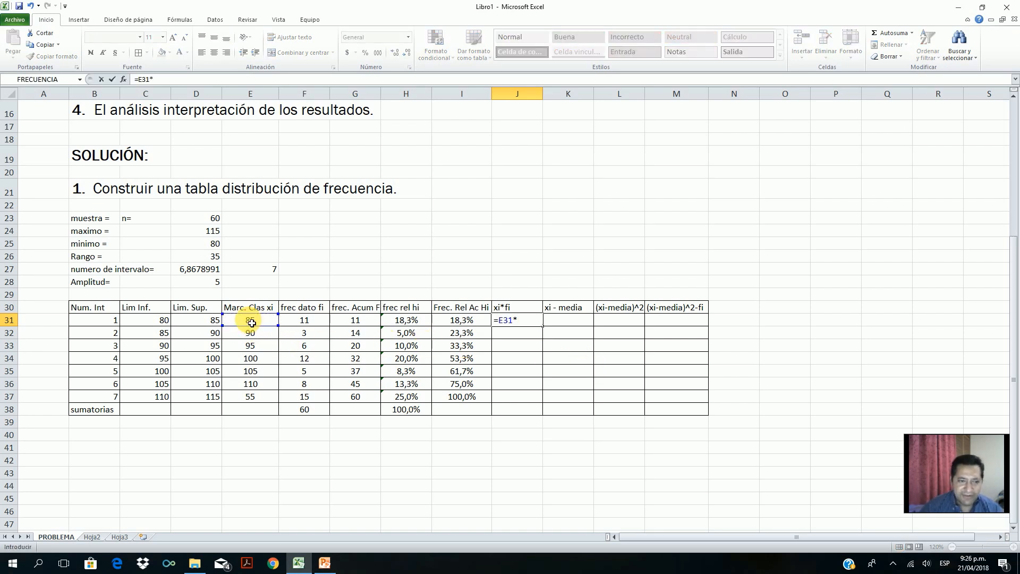
left_click(311, 321)
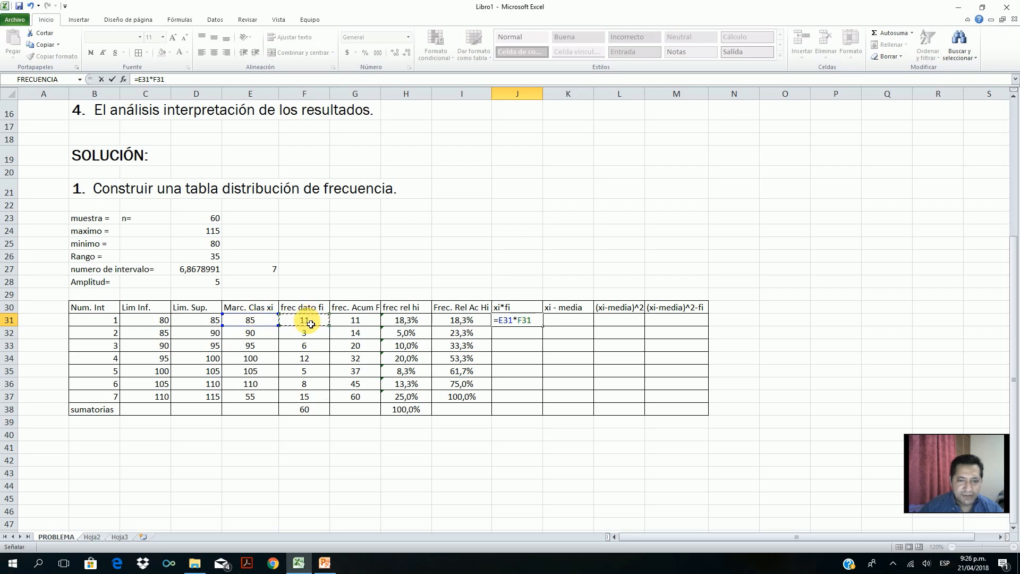
key("ctrl+Return")
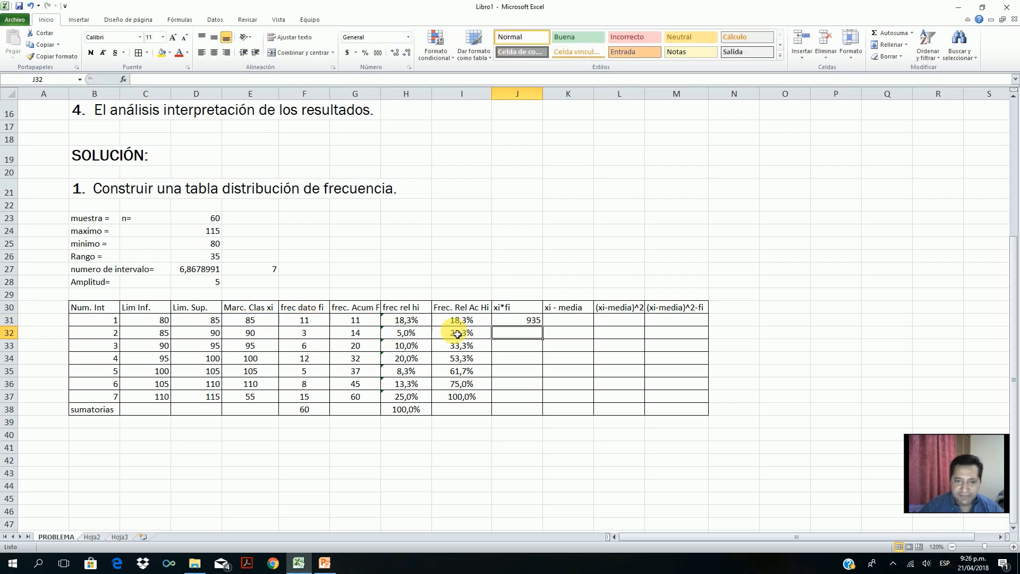
Step: Centre J31 horizontally and copy its formula down through J37, checking the copied formulas
left_click(214, 52)
left_click_drag(544, 326, 535, 408)
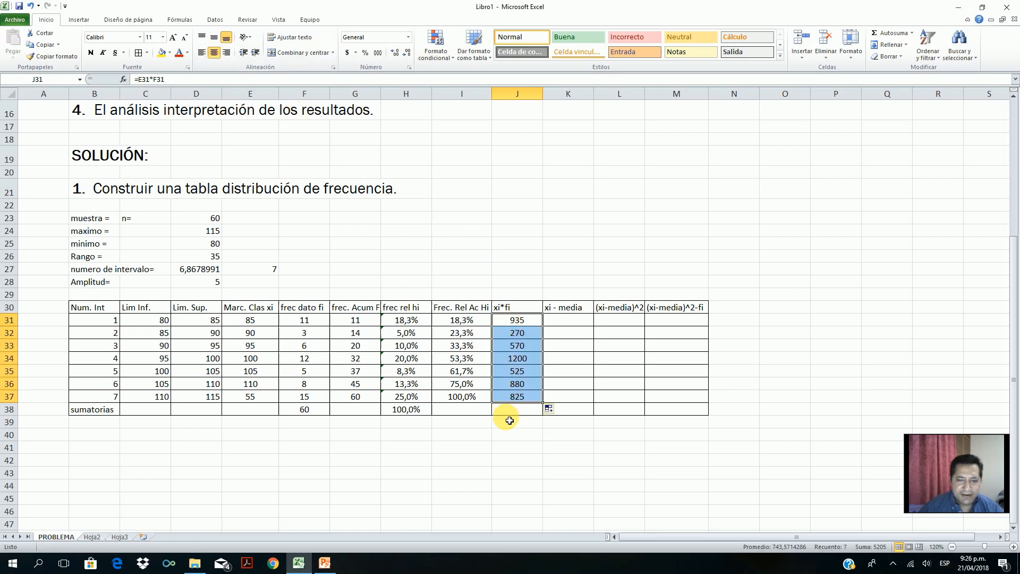
double_click(519, 320)
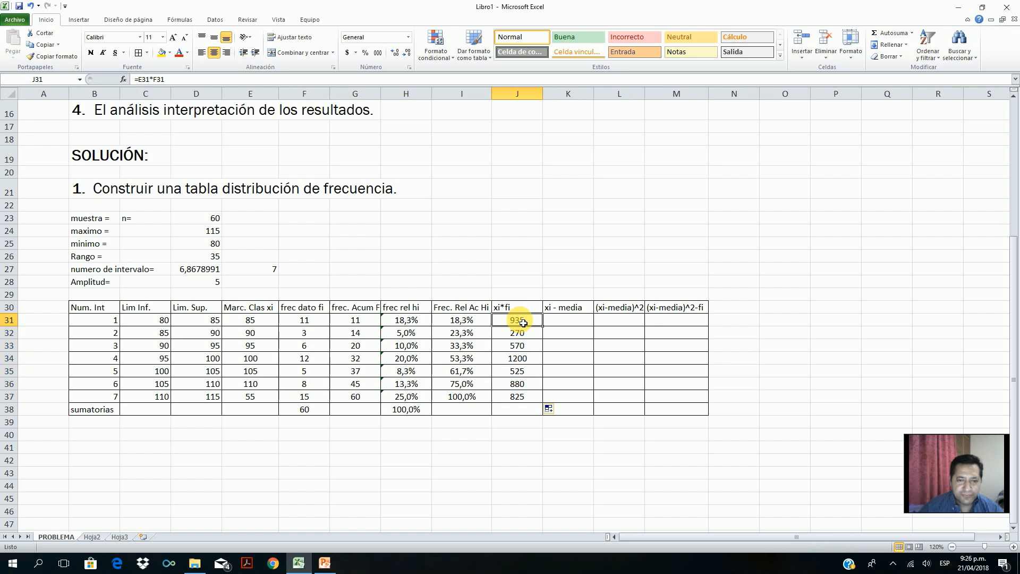
left_click(524, 347)
double_click(524, 348)
key("Escape")
Step: Total the xi*fi column in J38 of the sumatorias row with AutoSum and centre the result
left_click(518, 410)
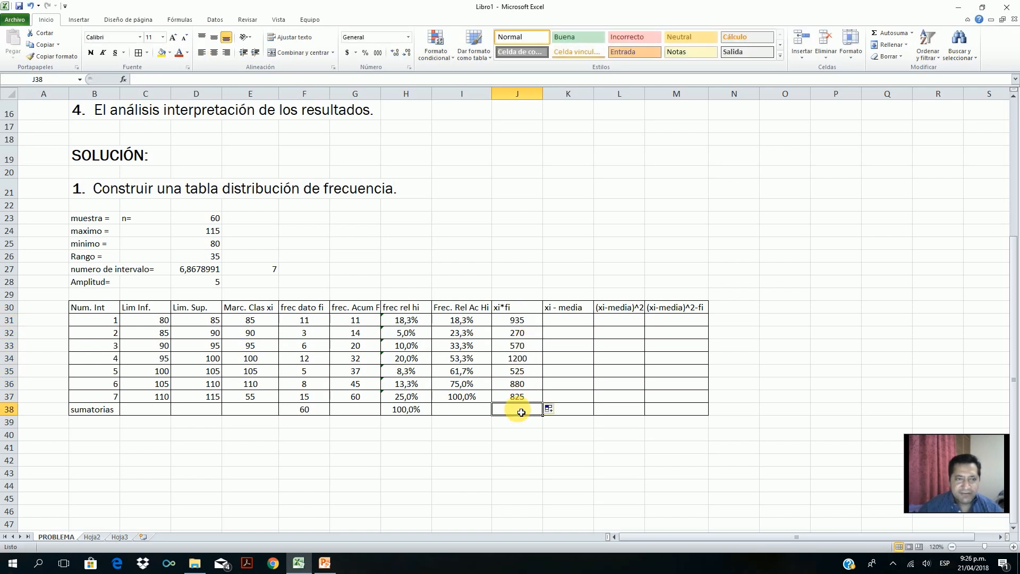
left_click(889, 32)
key("Return")
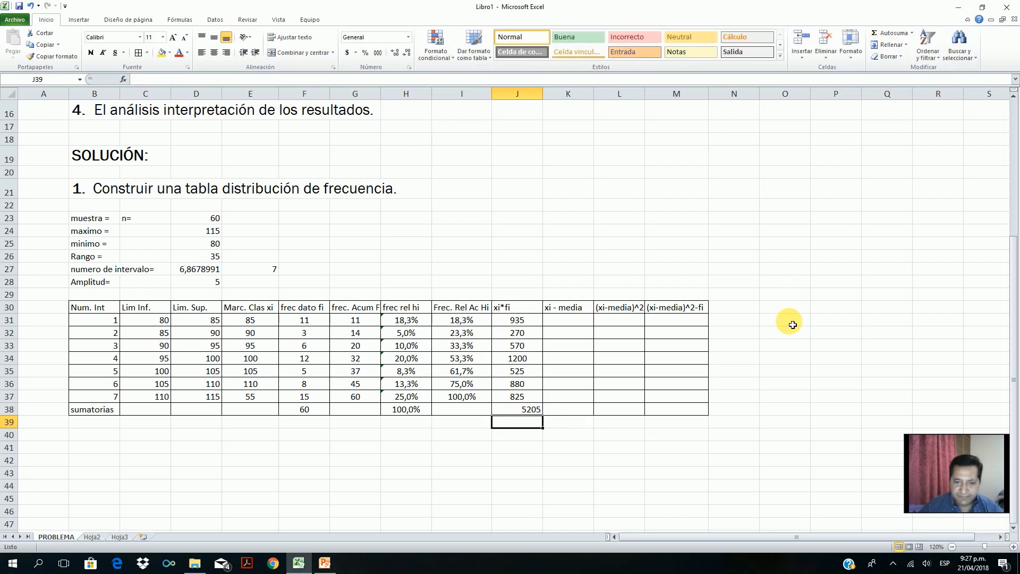
left_click(506, 410)
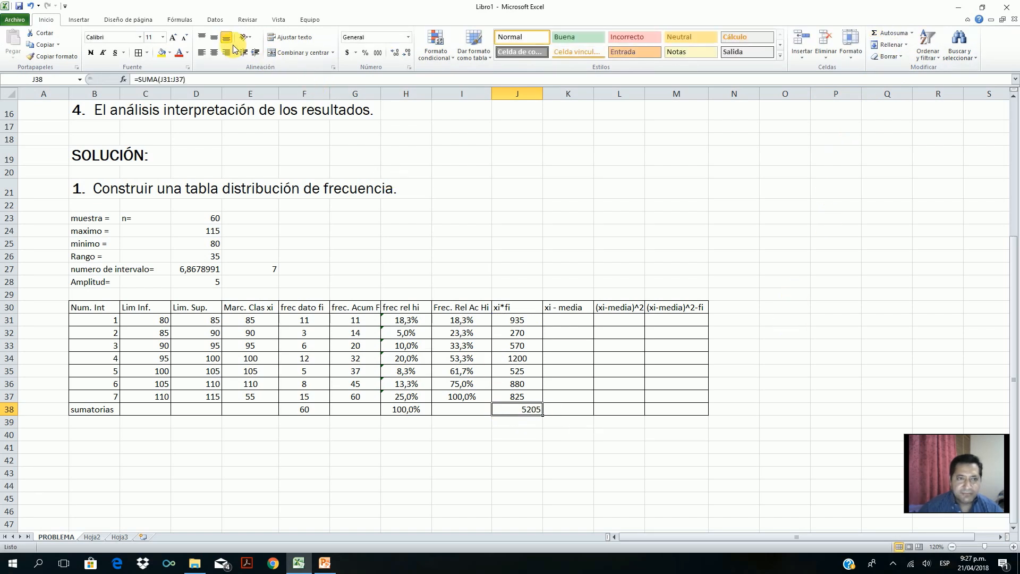
Step: Label B41 as "media =" and calculate the mean in C41 with =J38/D23
left_click(567, 319)
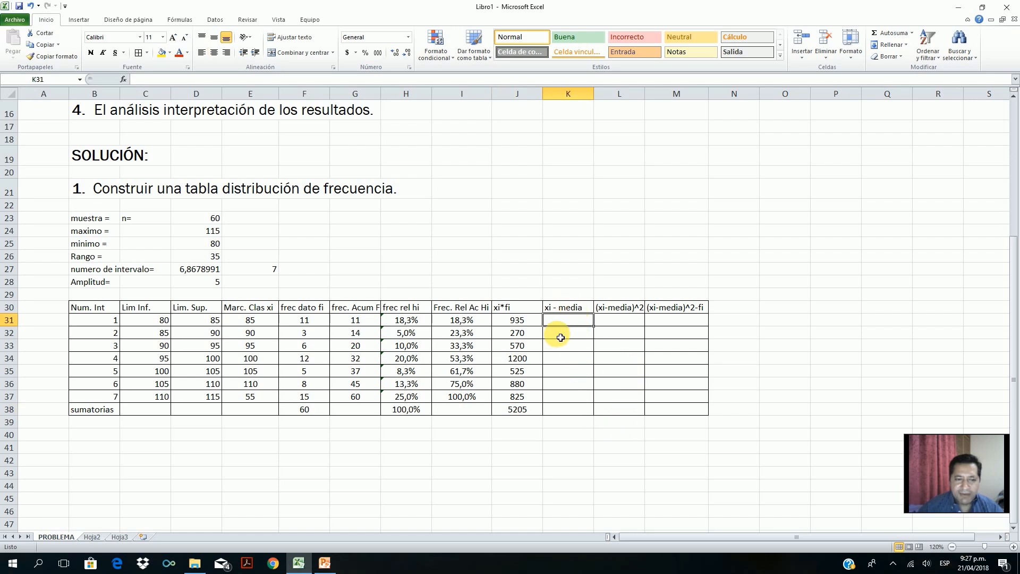
left_click(99, 453)
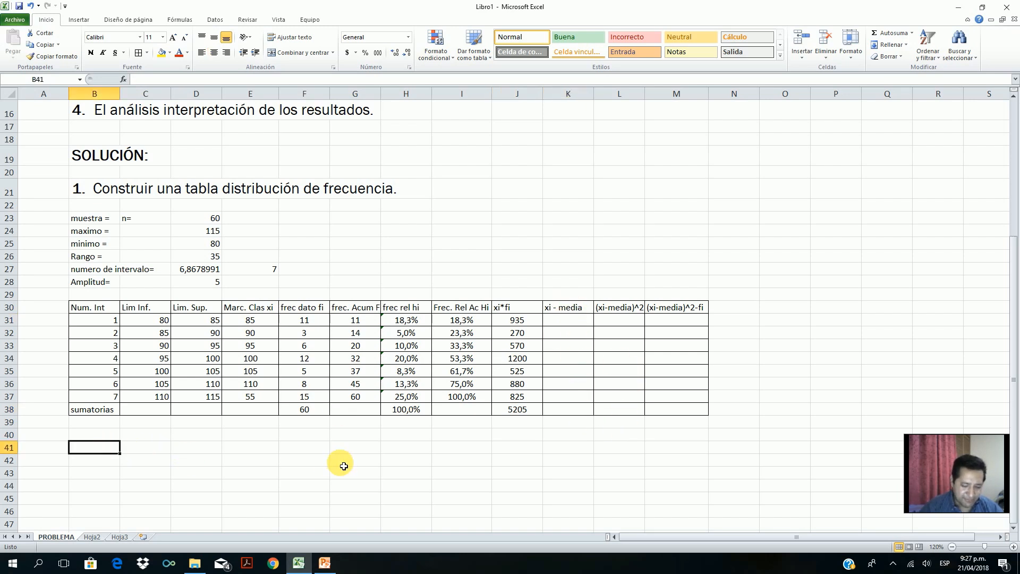
type("media =")
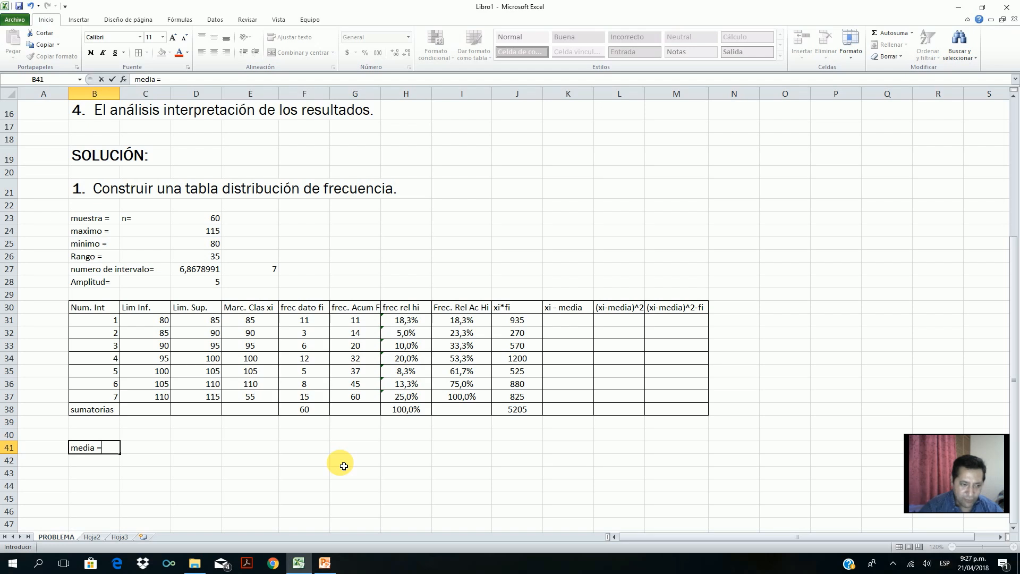
key("Tab")
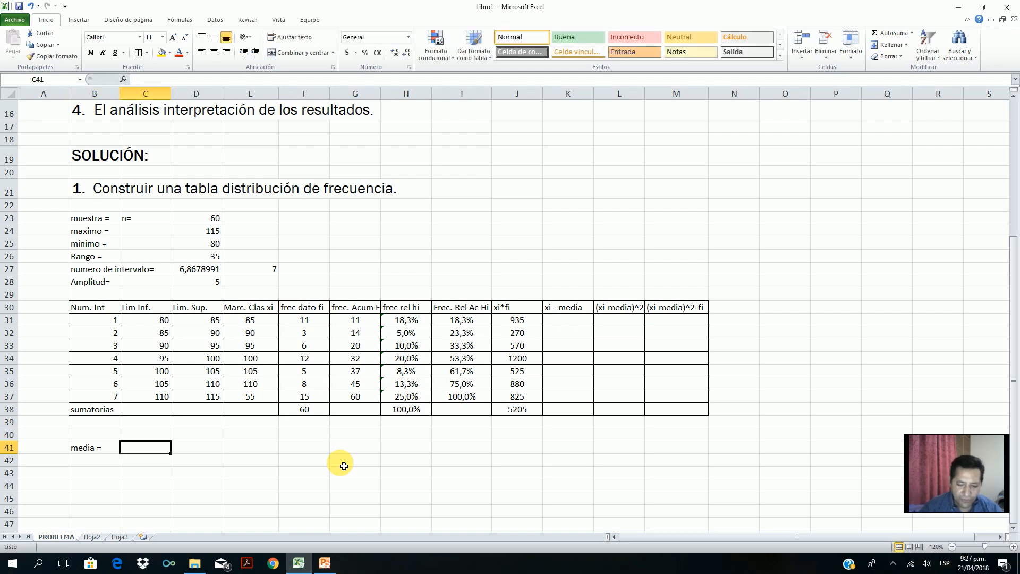
type("=")
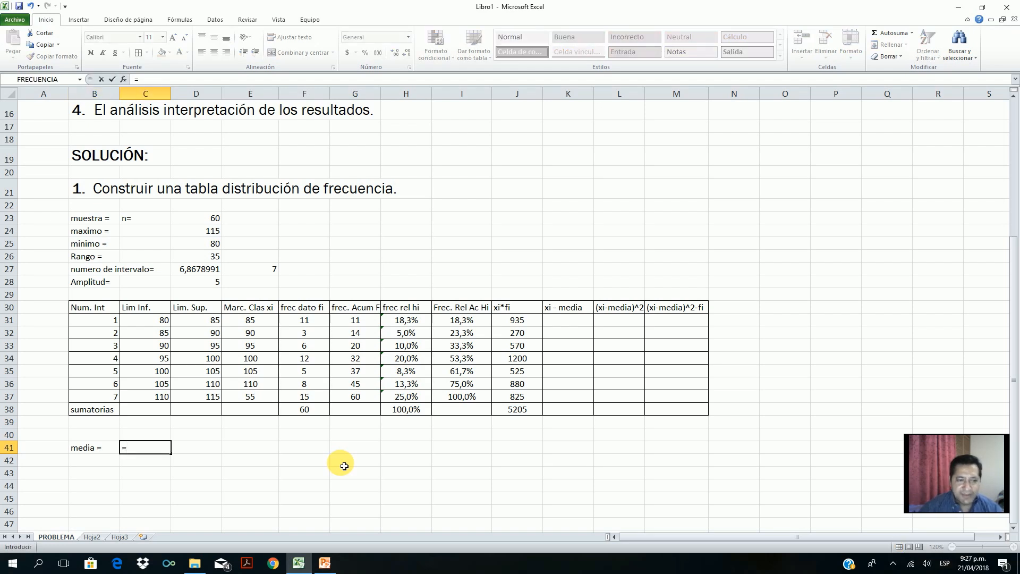
left_click(533, 412)
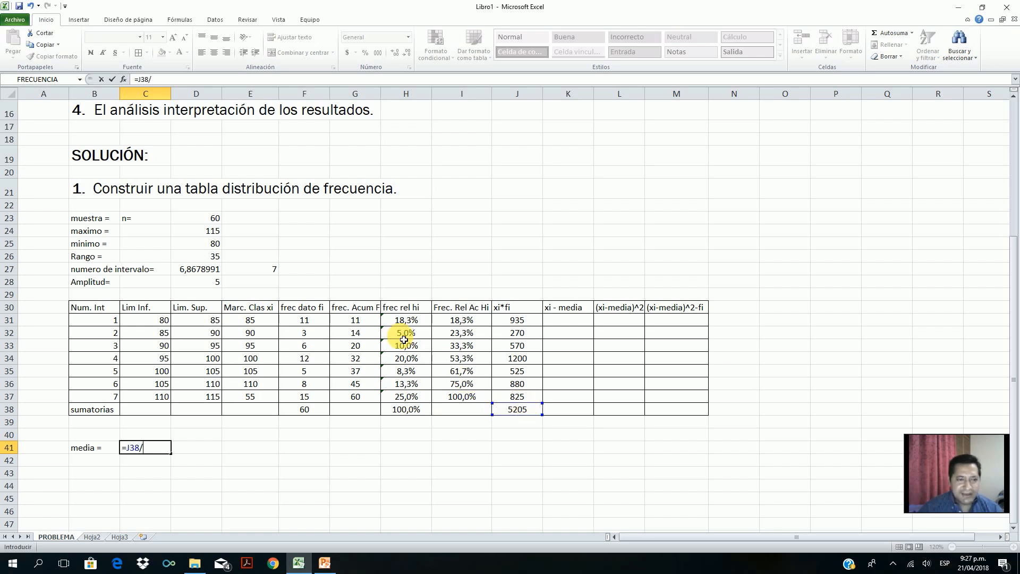
left_click(202, 218)
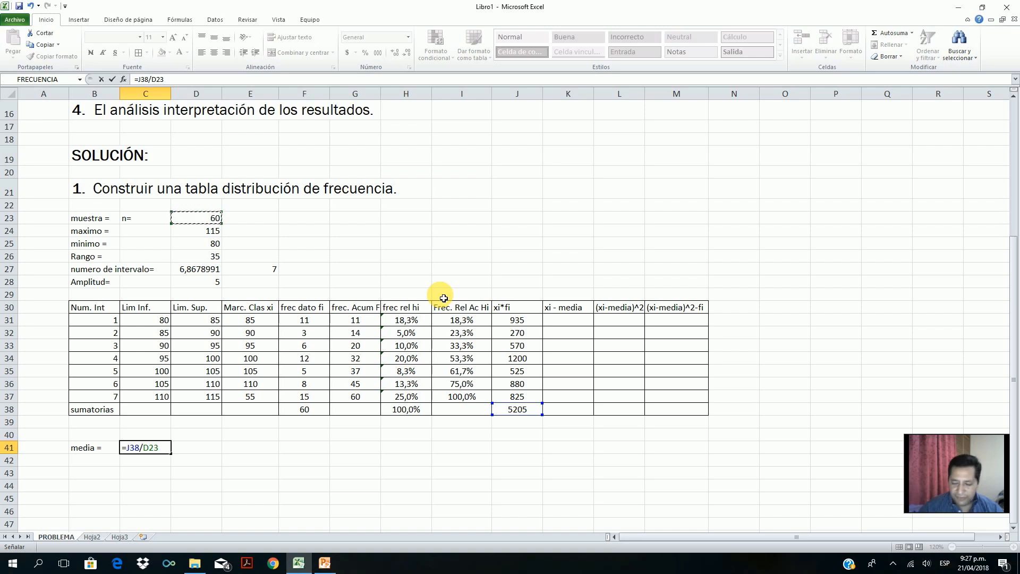
key("Return")
left_click(149, 448)
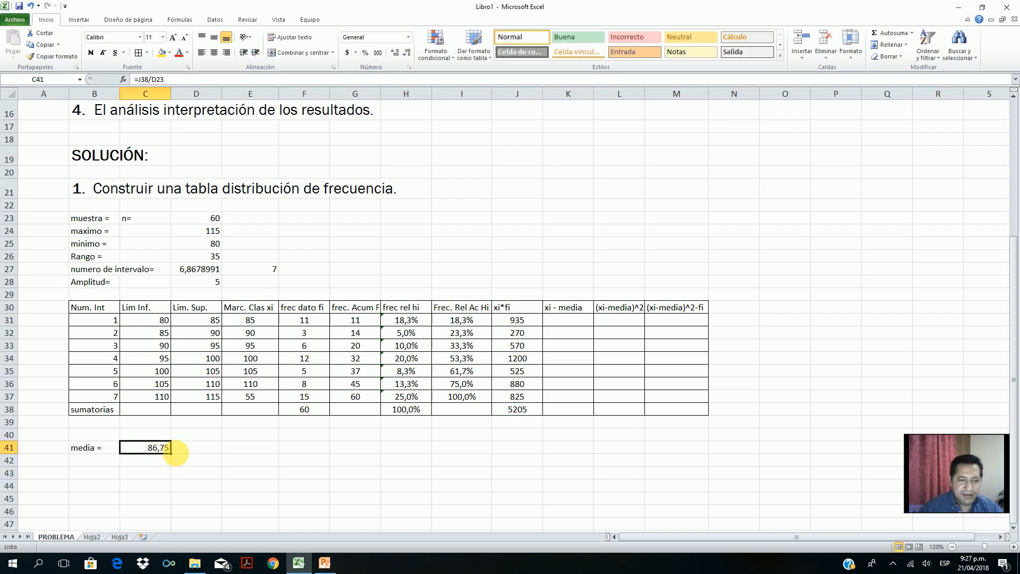
Step: Start the xi - media column with =E31-$C$41 in K31, keeping the mean as an absolute reference
left_click(570, 320)
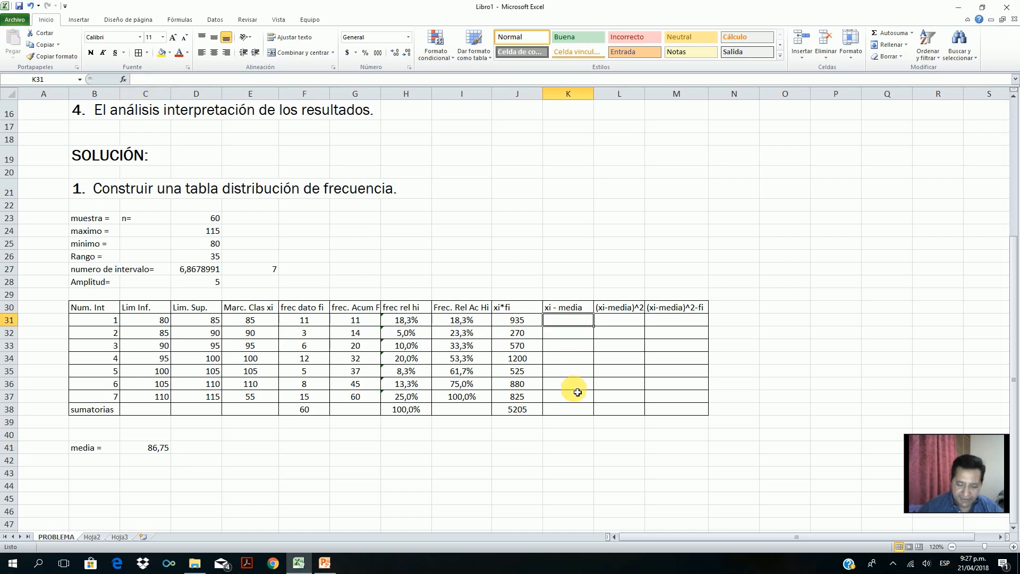
type("=")
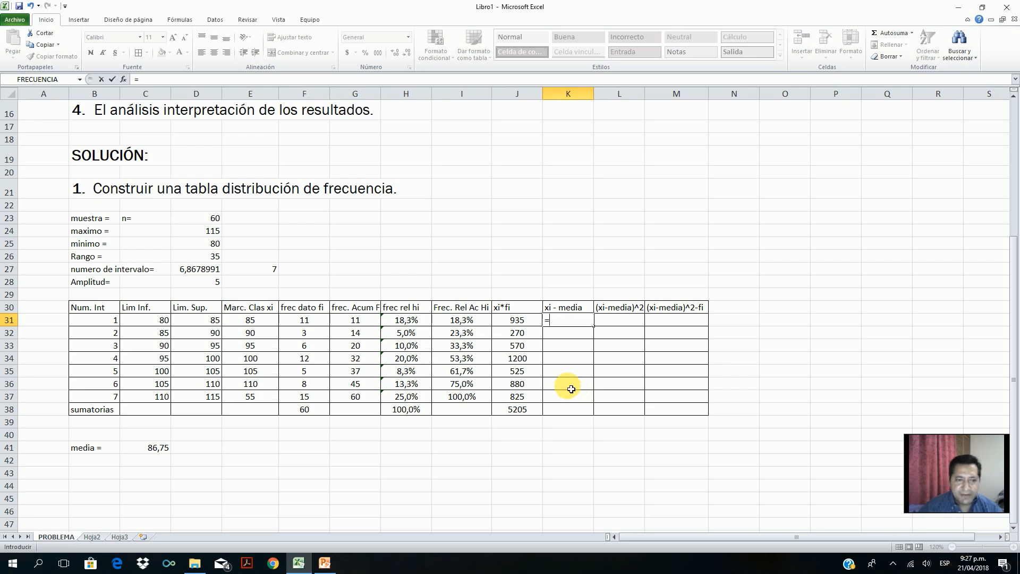
left_click(254, 323)
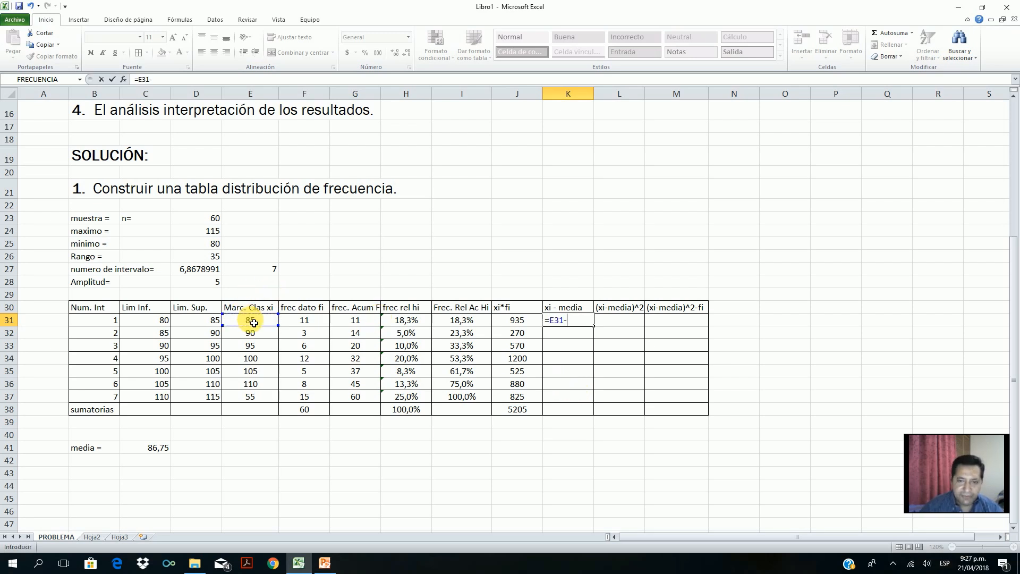
left_click(150, 449)
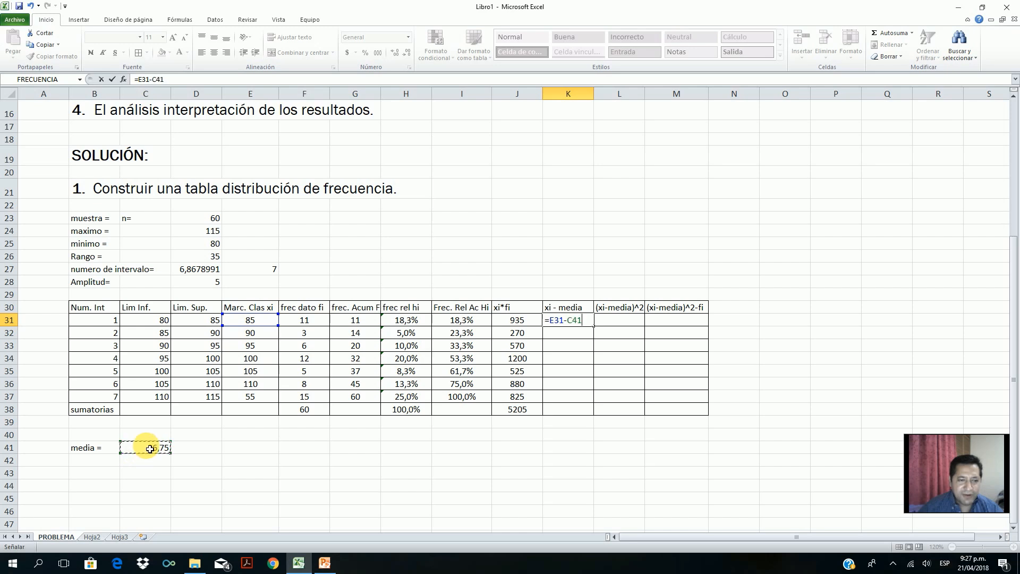
key("F4")
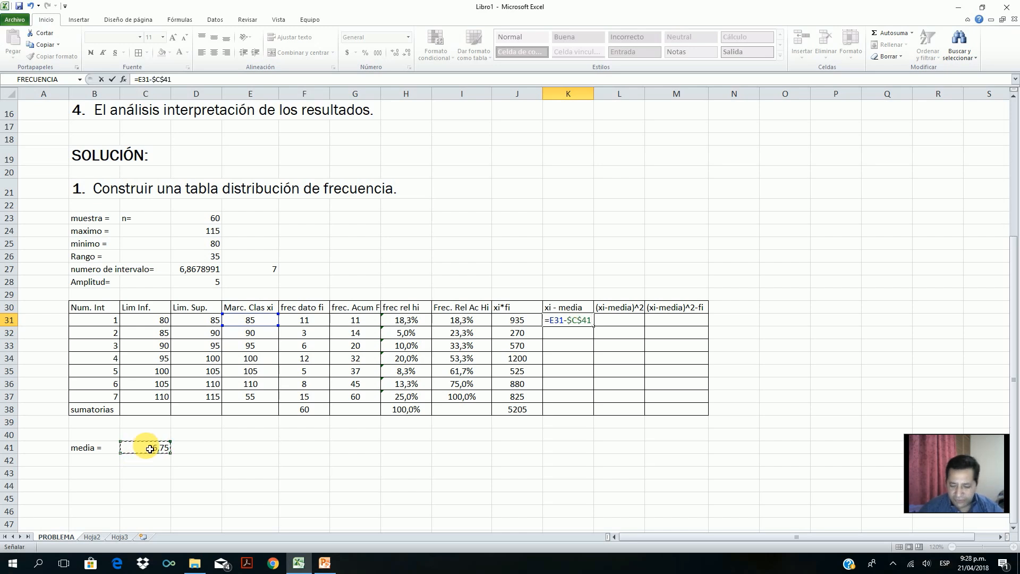
key("Return")
Step: Centre K31 horizontally and vertically and copy its formula down through K37
left_click(585, 321)
left_click(214, 52)
left_click(214, 38)
left_click_drag(601, 332, 583, 404)
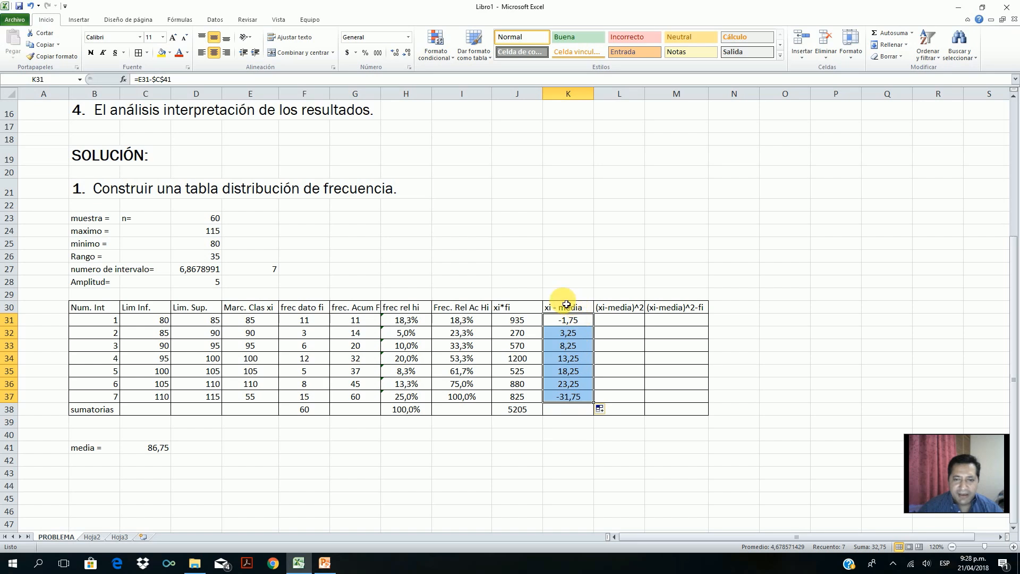
left_click(583, 321)
Step: Start the (xi-media)^2 column by entering =K31^2 in L31
left_click(620, 321)
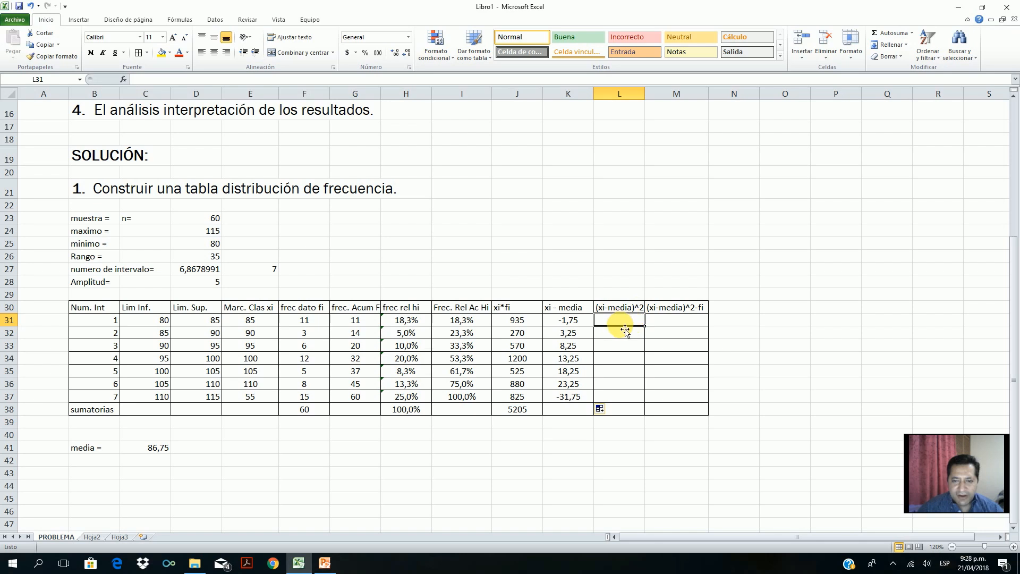
type("=")
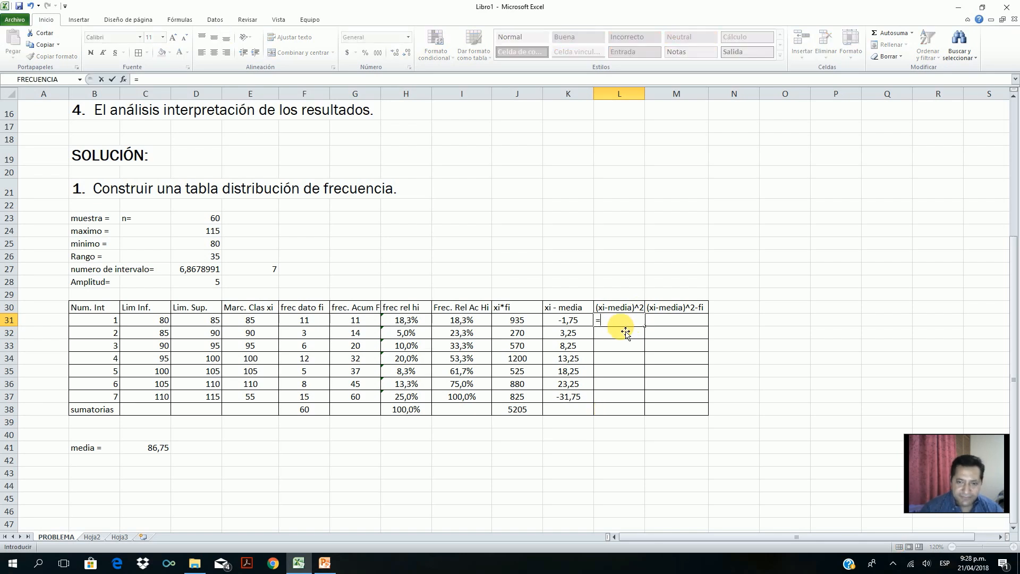
left_click(573, 322)
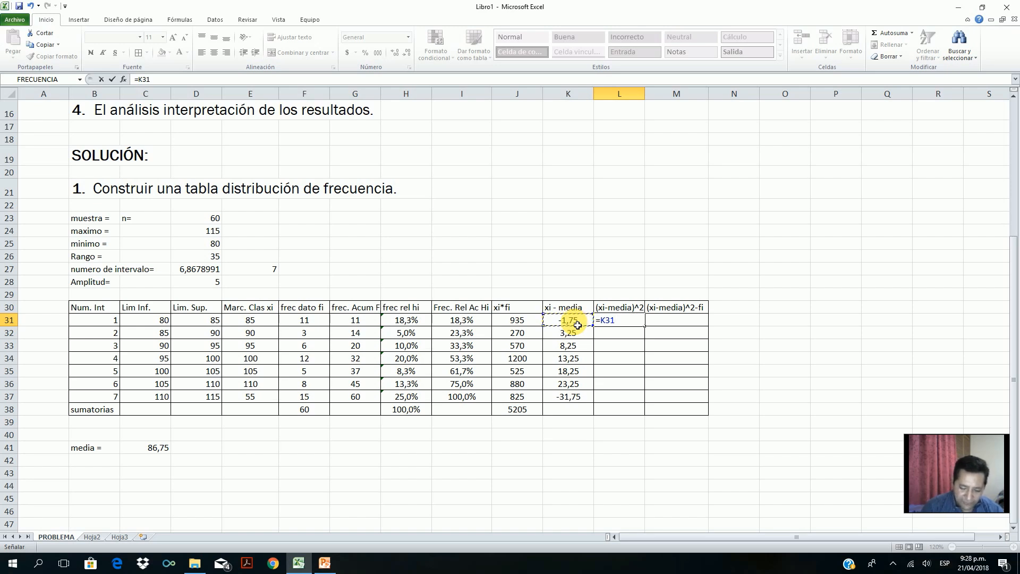
type("^2")
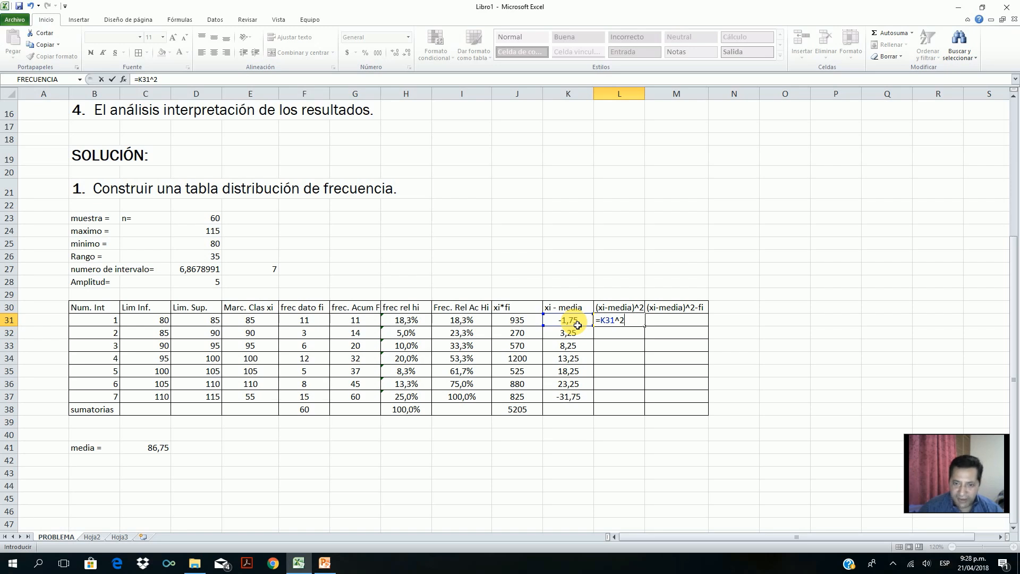
key("Return")
Step: Copy the L31 formula down through L37 and check the copied formula in L32
left_click(629, 326)
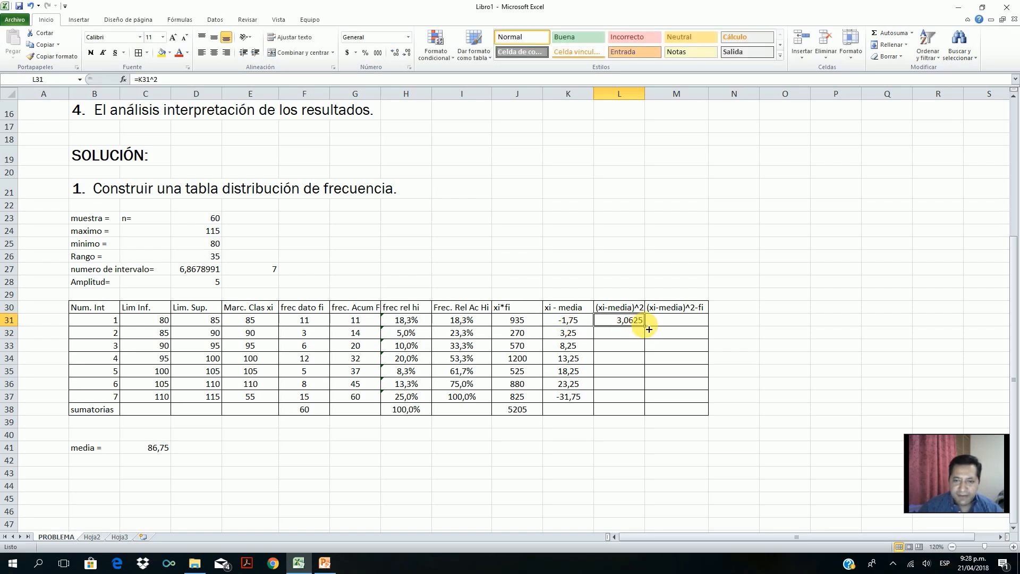
left_click_drag(649, 329, 644, 407)
left_click(634, 333)
double_click(635, 334)
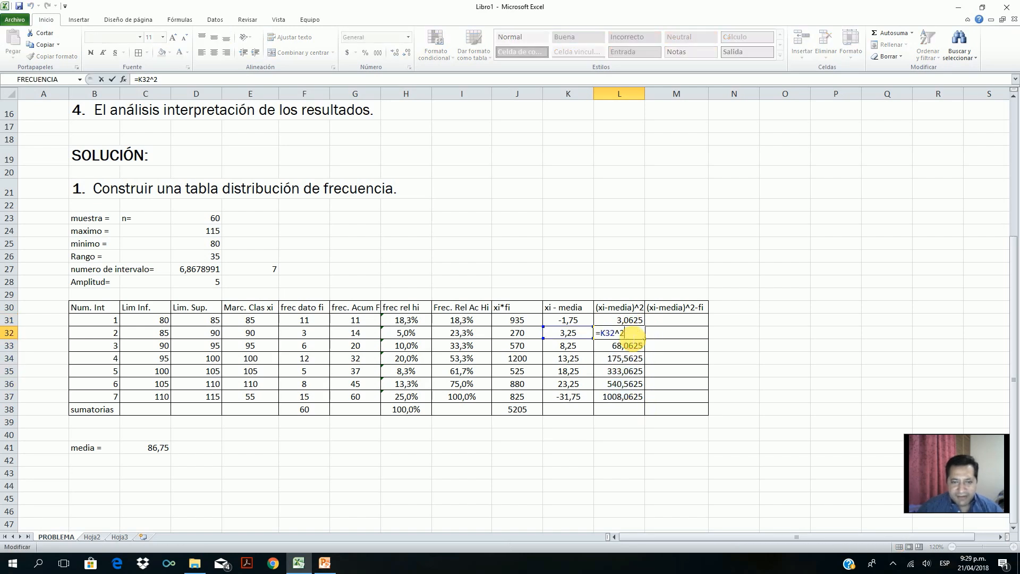
key("Escape")
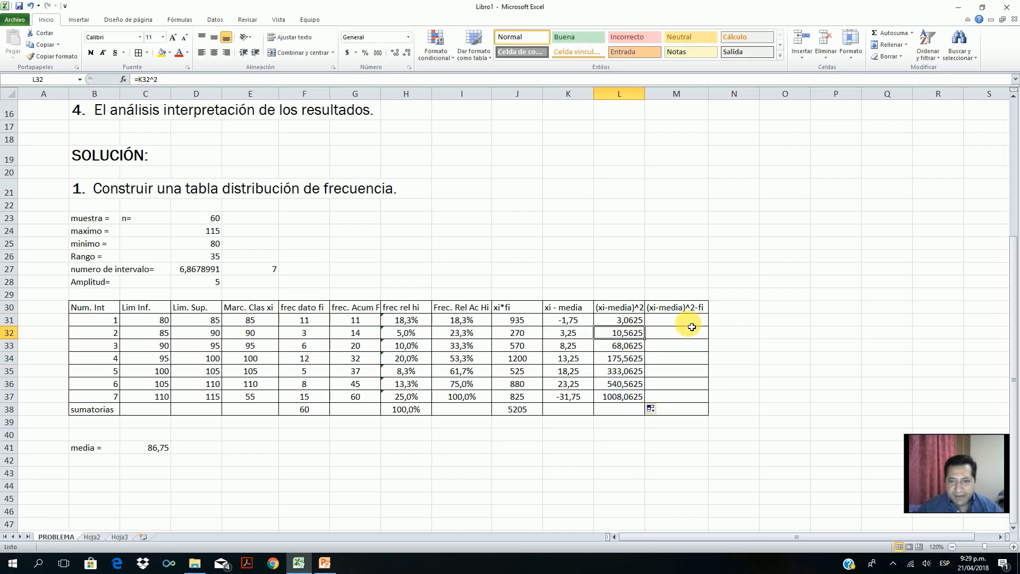
Step: Enter =L31*F31 in M31 for the (xi-media)^2-fi column and copy it down through M37
left_click(684, 326)
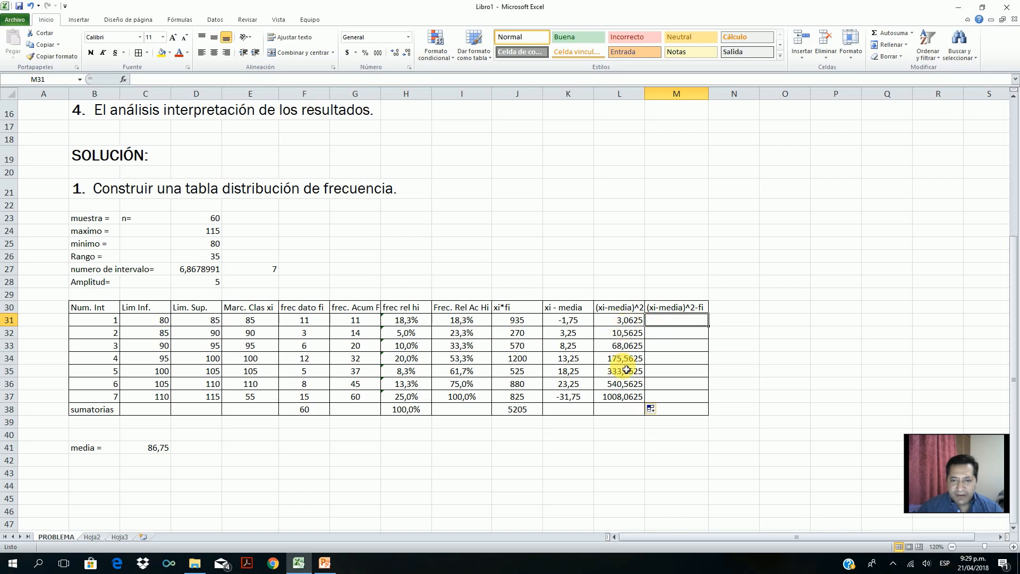
type("=")
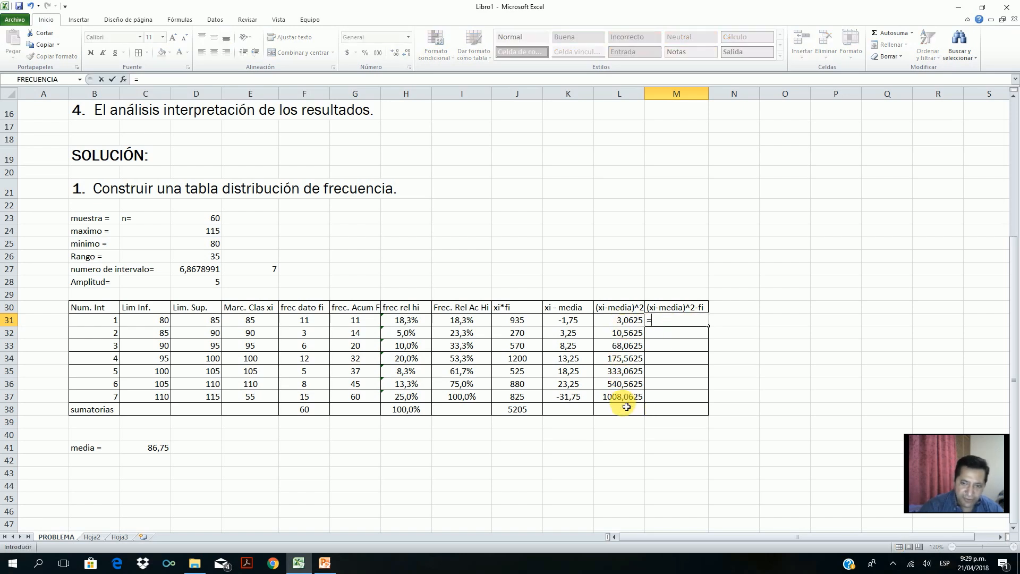
left_click(616, 323)
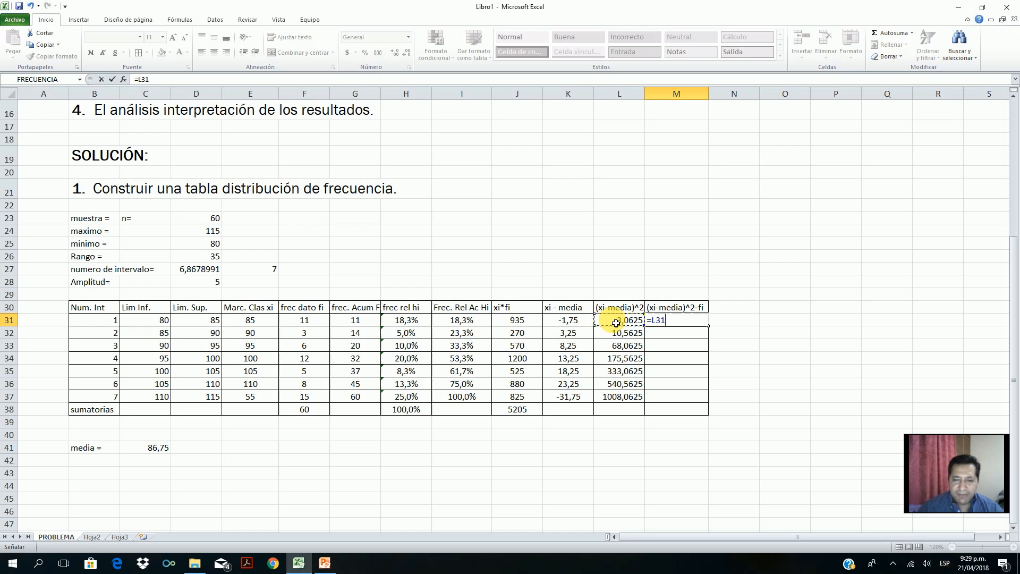
type("*")
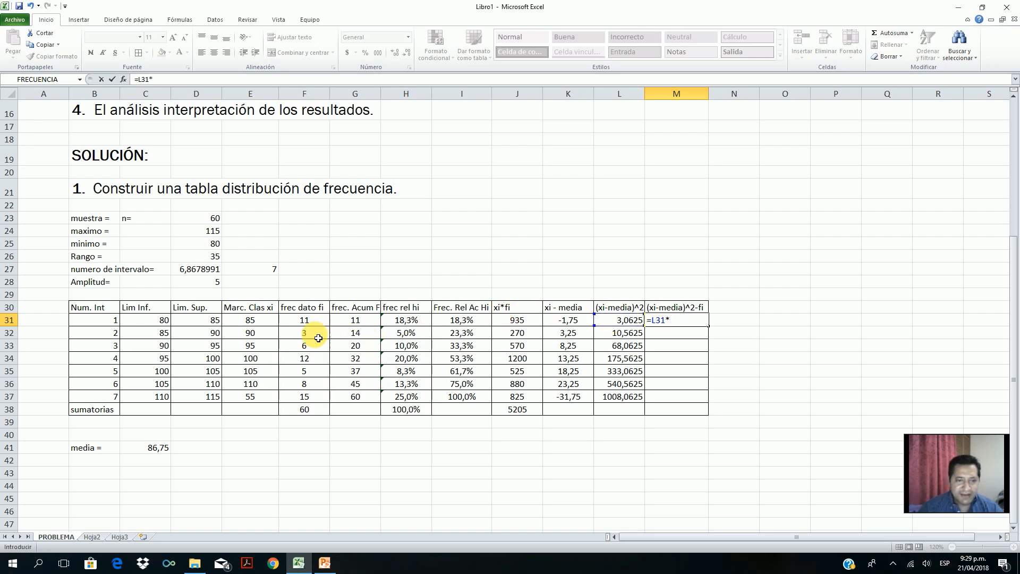
left_click(307, 322)
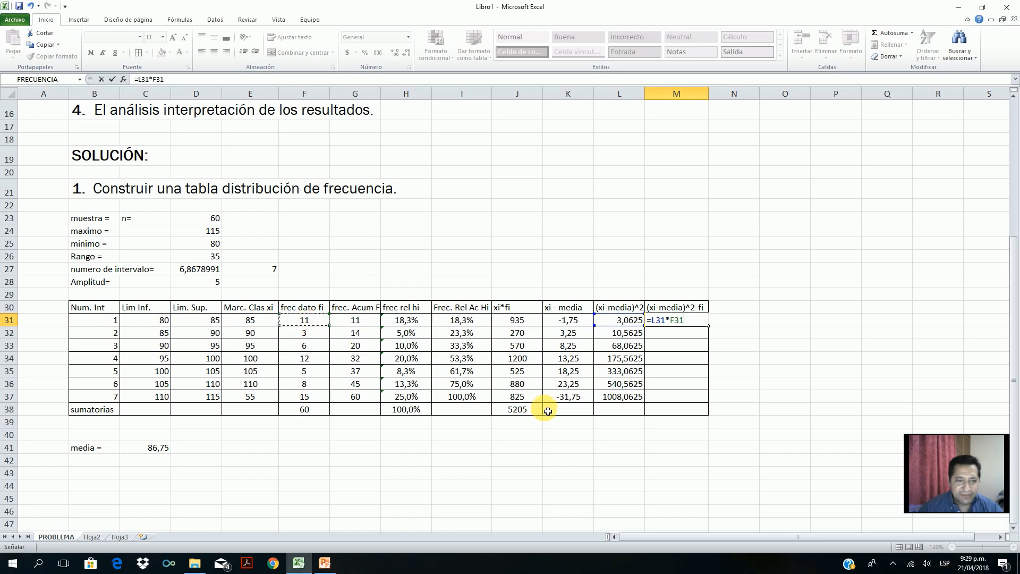
key("Return")
left_click(674, 320)
left_click_drag(708, 327, 703, 403)
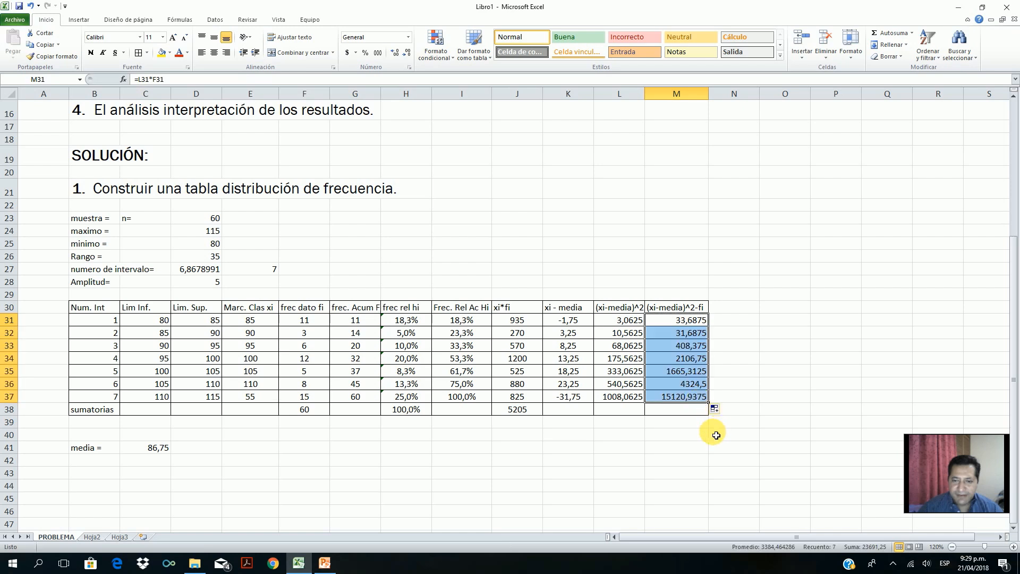
Step: Total the (xi-media)^2-fi column in M38 with AutoSum and select M31:M38
left_click(684, 412)
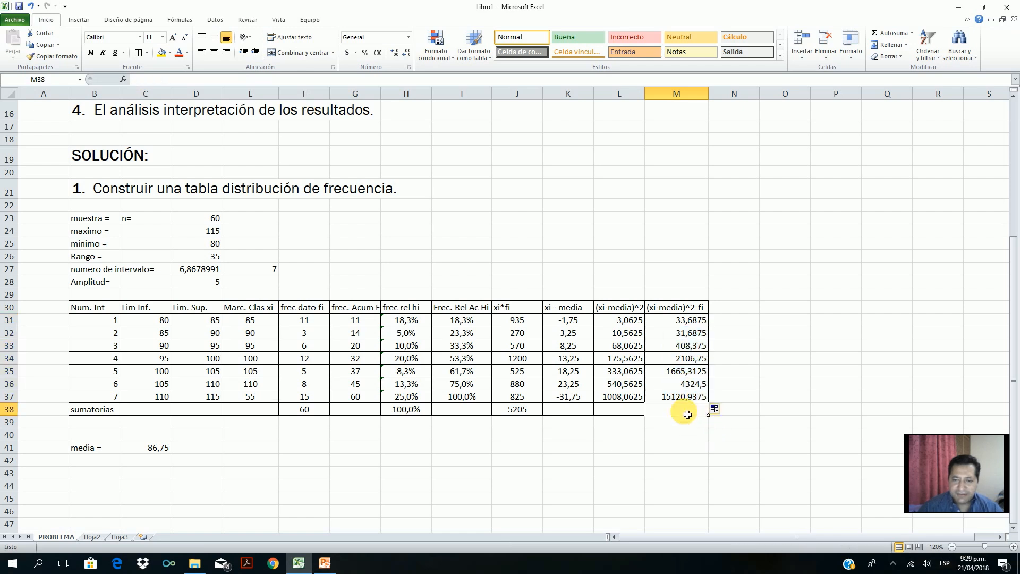
left_click(893, 32)
key("Return")
left_click_drag(677, 320, 676, 409)
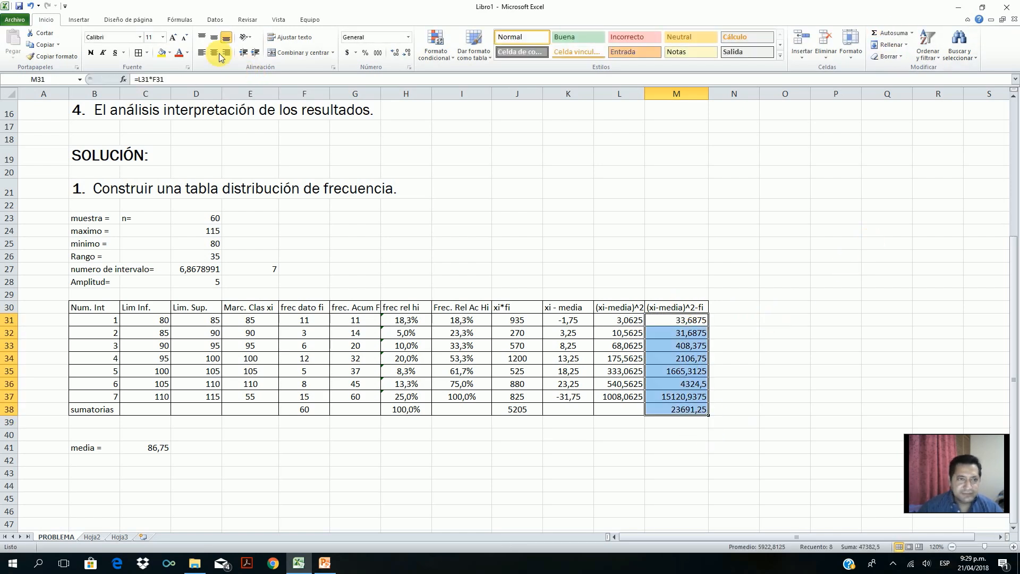
Step: Center the values of the (xi-media)^2-fi column, M31:M38
left_click(213, 53)
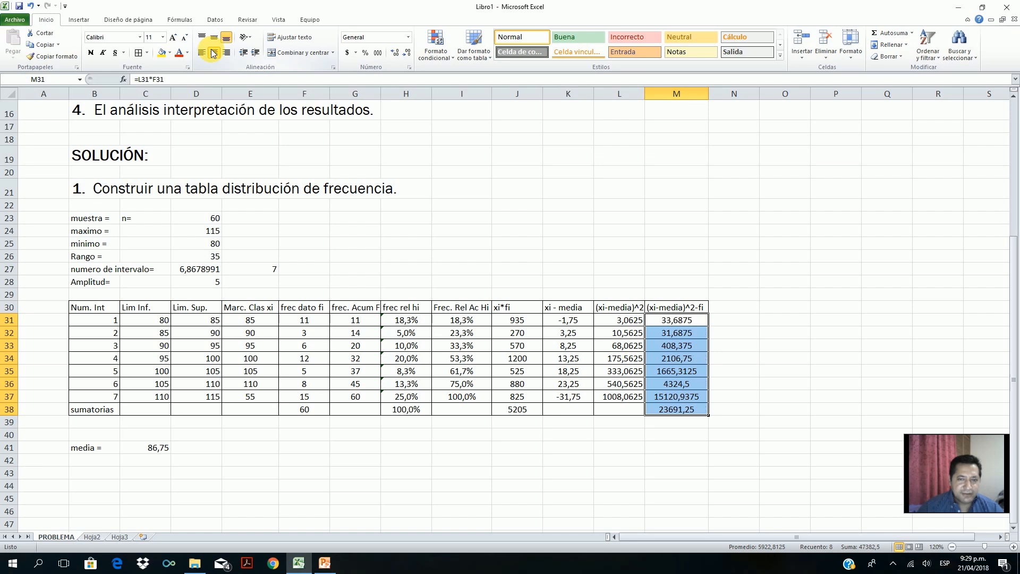
left_click(741, 384)
Step: Review the formulas in the (xi-media)^2-fi, xi - media and xi*fi columns and the sum in M38
double_click(692, 322)
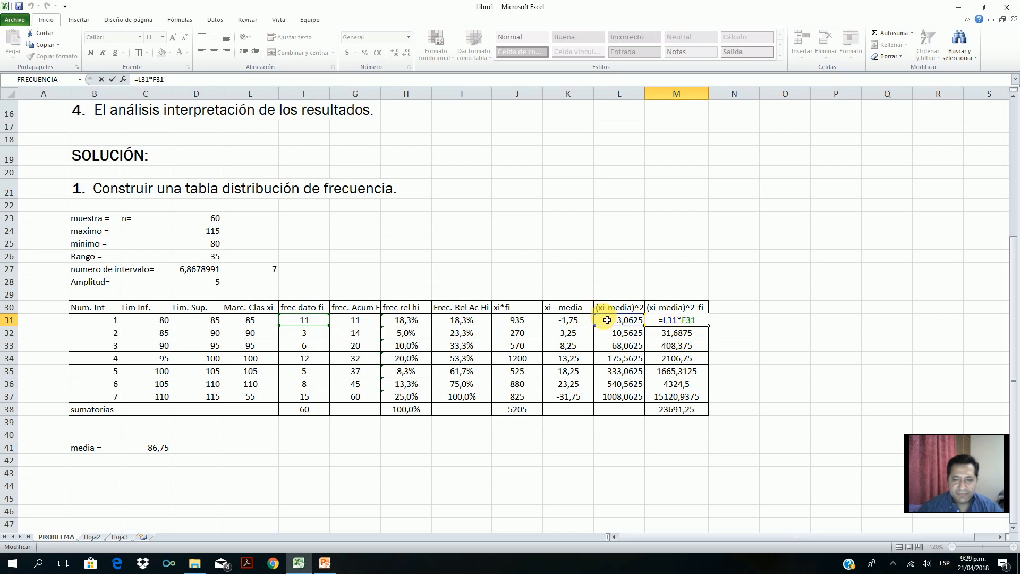
left_click(800, 357)
double_click(693, 324)
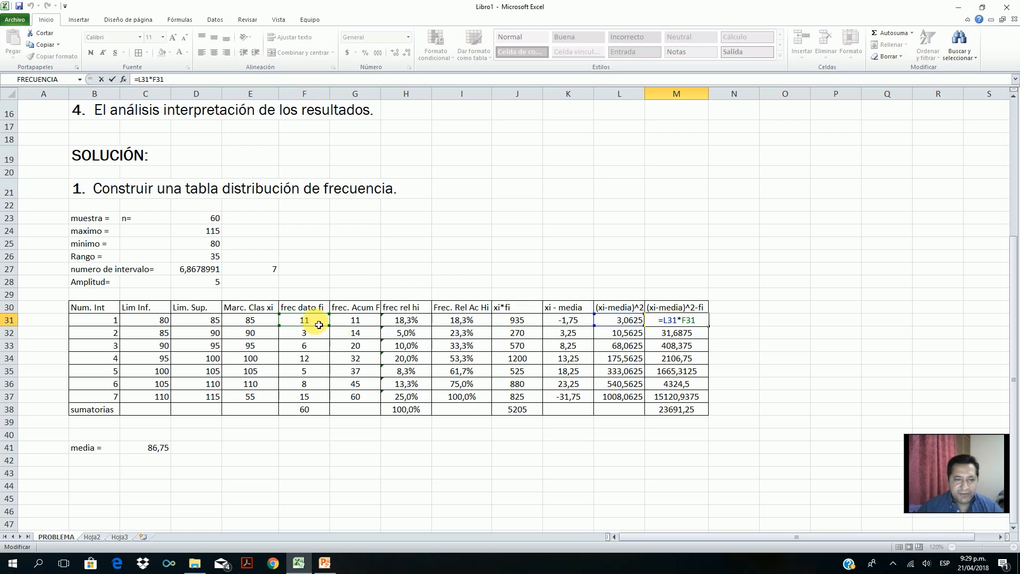
left_click(568, 321)
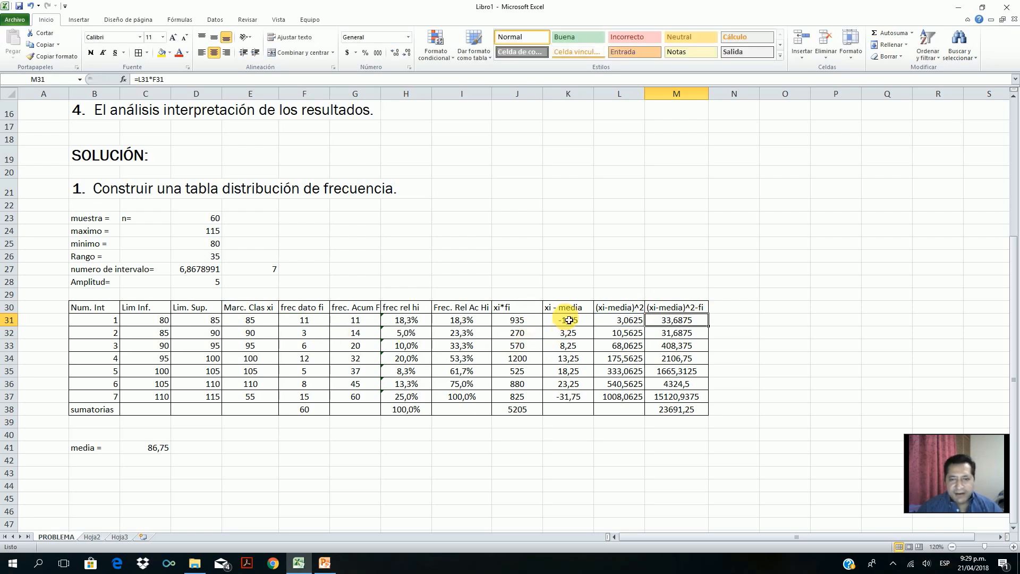
double_click(570, 320)
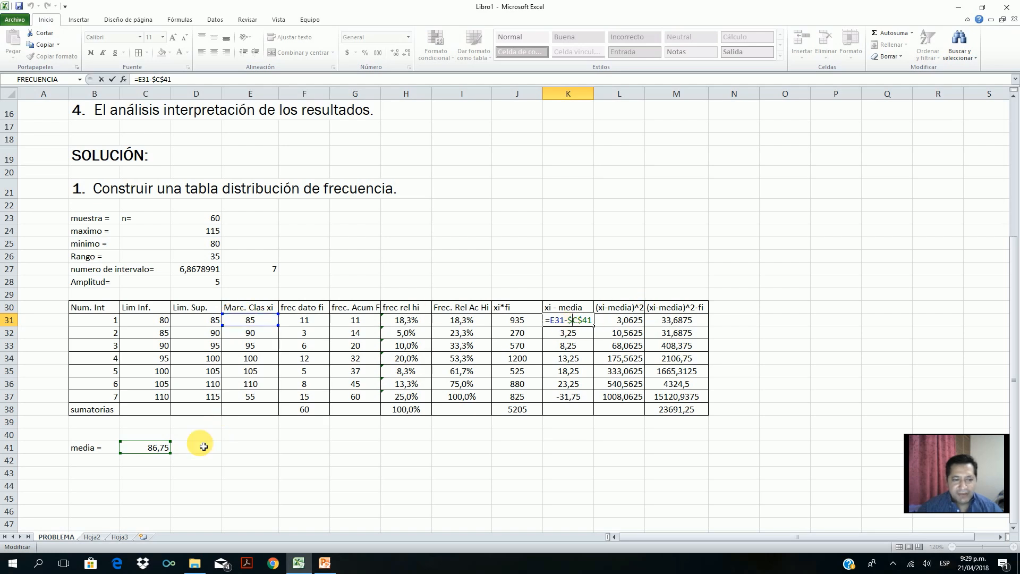
key("ctrl+Return")
left_click(524, 335)
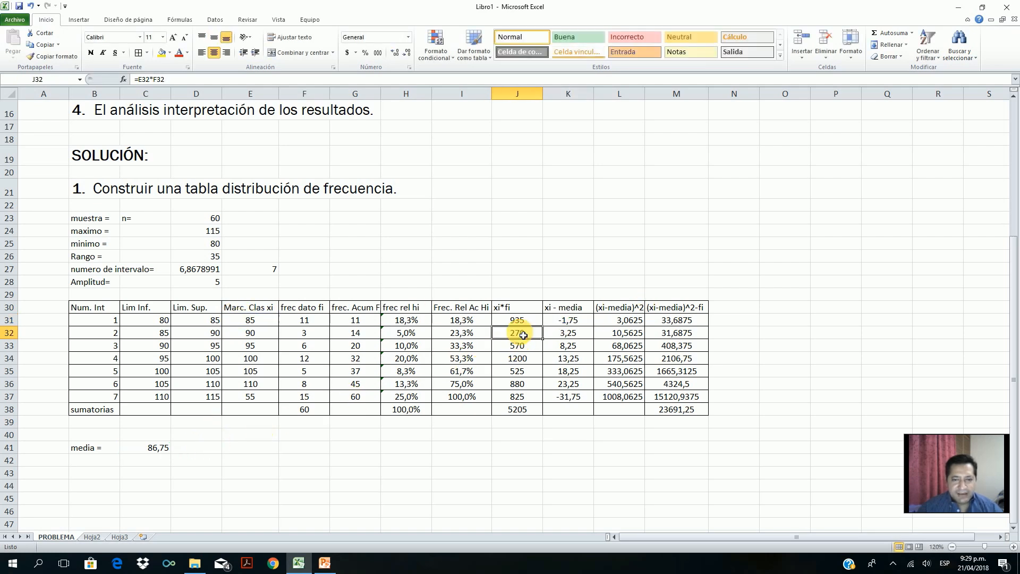
double_click(524, 335)
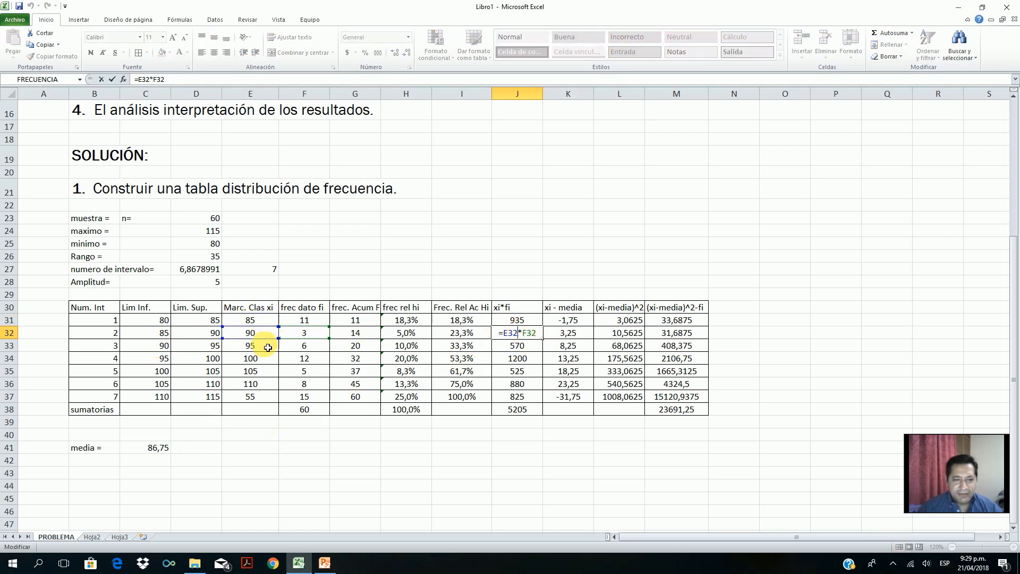
key("ctrl+Return")
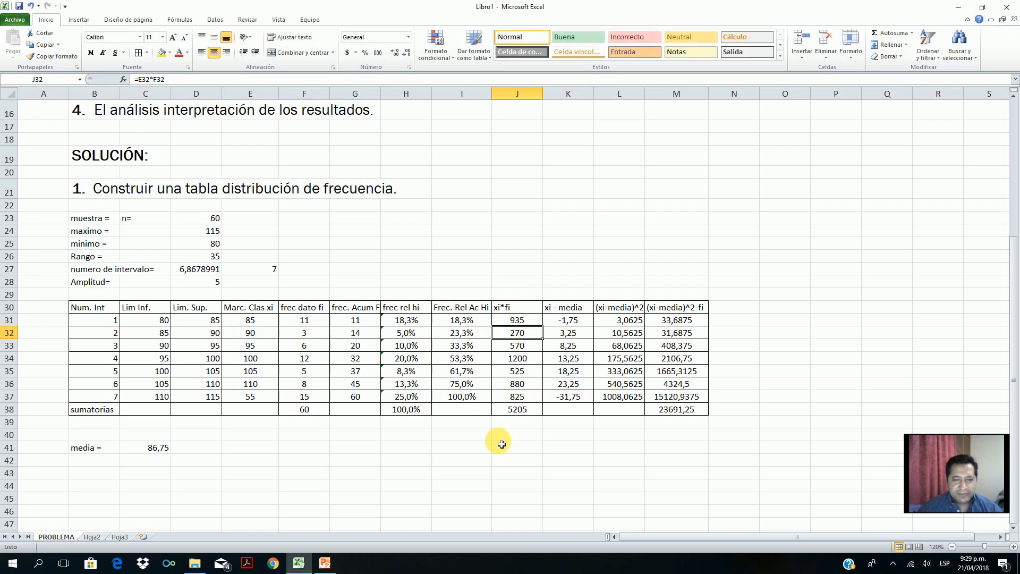
left_click(676, 411)
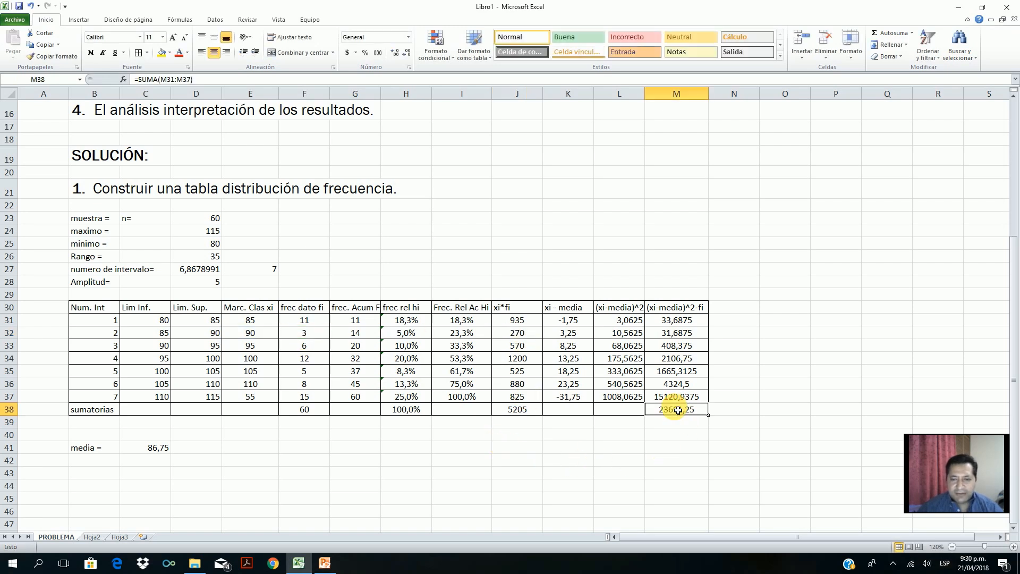
Step: Label B43 "Varianza =" and calculate the variance in C43 with =M38/D23
left_click(92, 472)
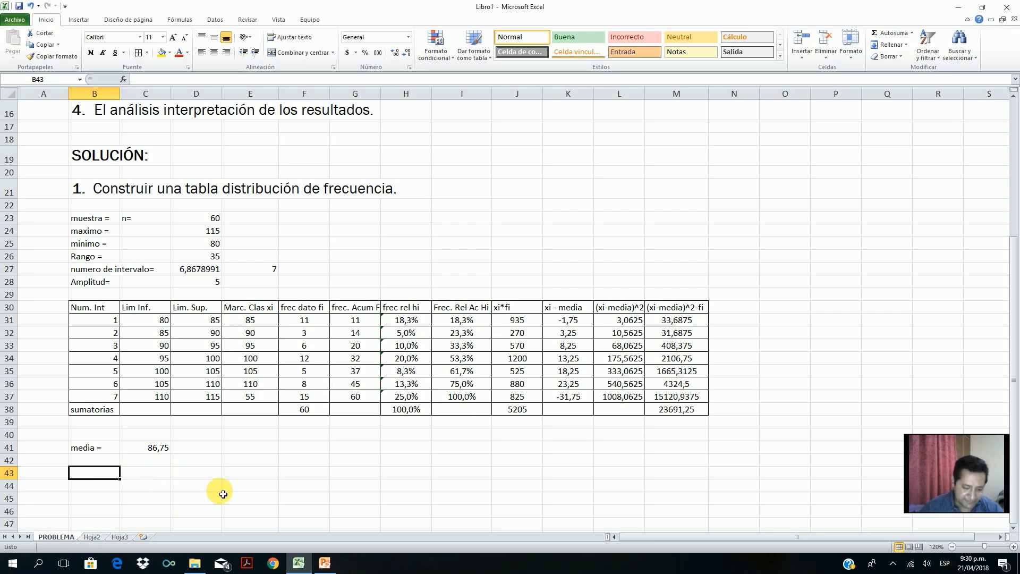
type("Varianza =")
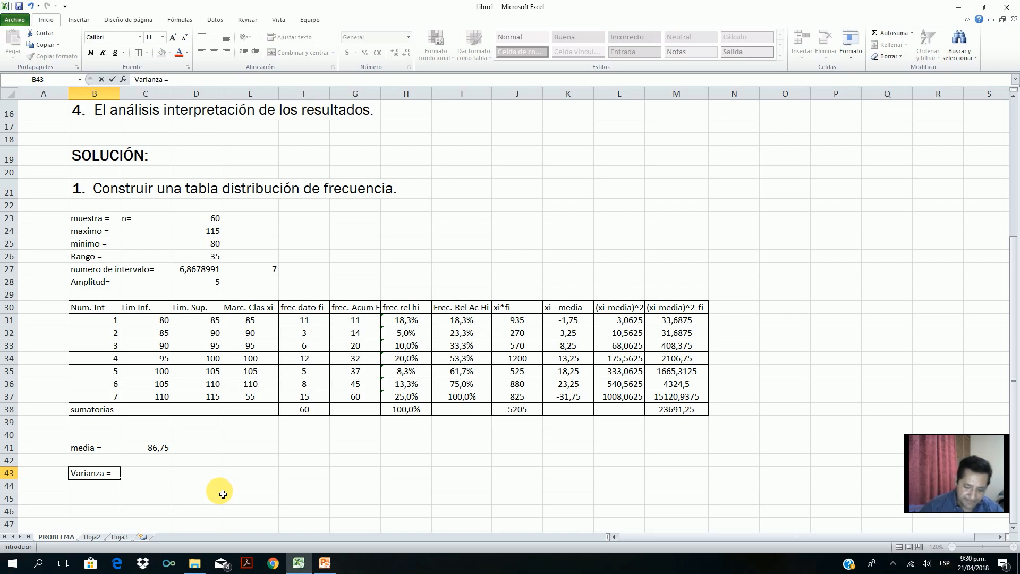
key("Tab")
type("=")
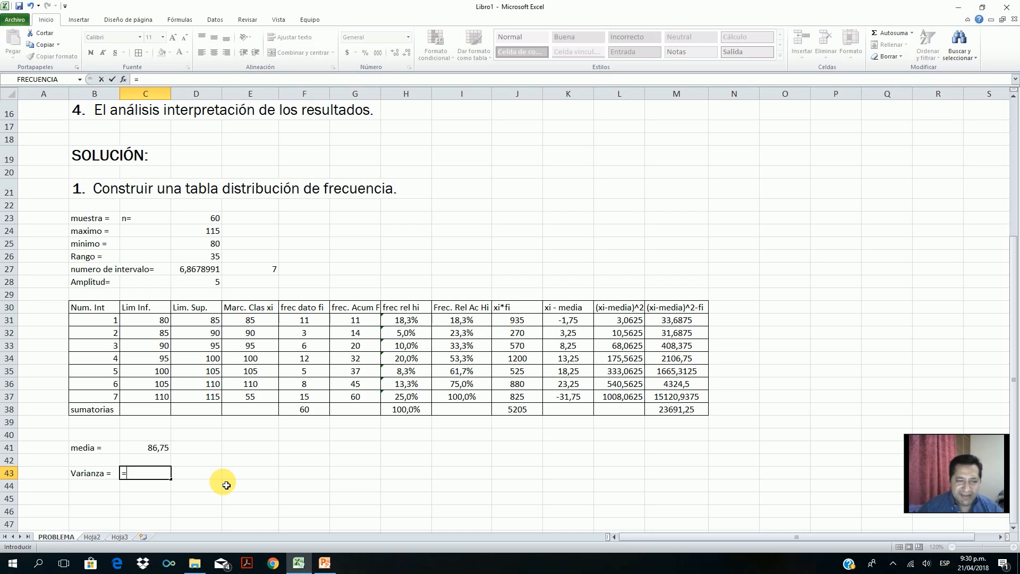
left_click(688, 412)
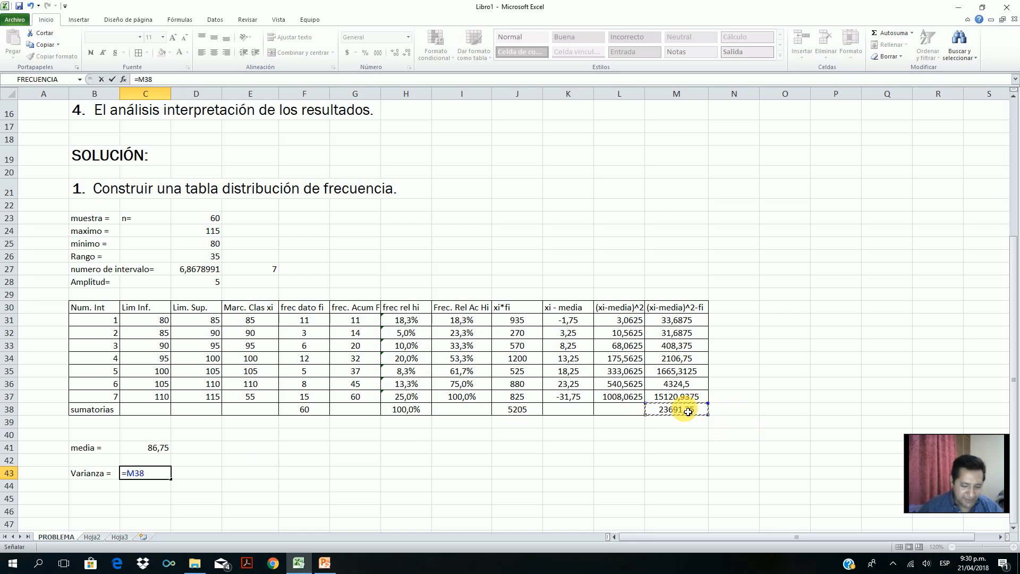
type("/")
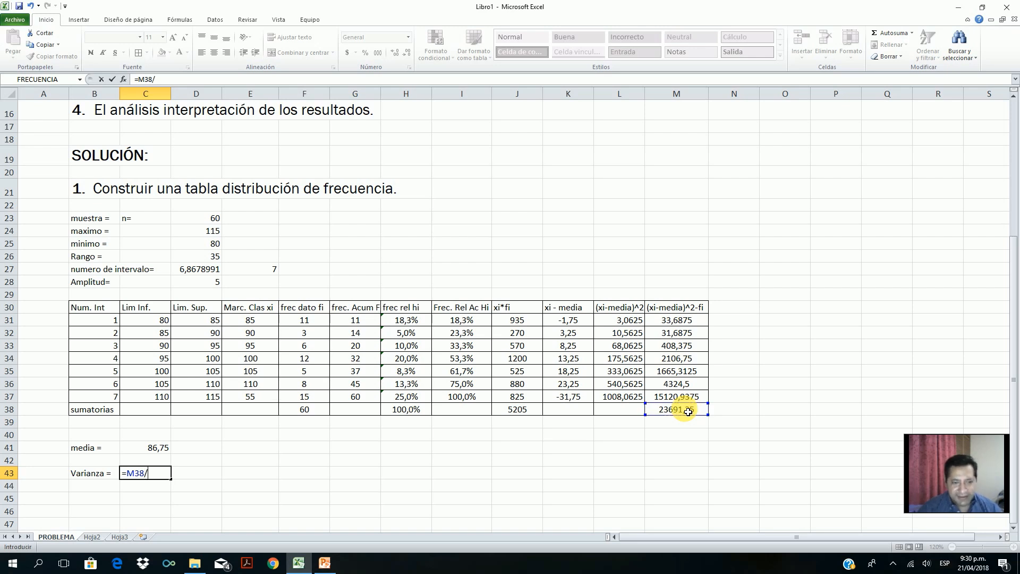
left_click(203, 218)
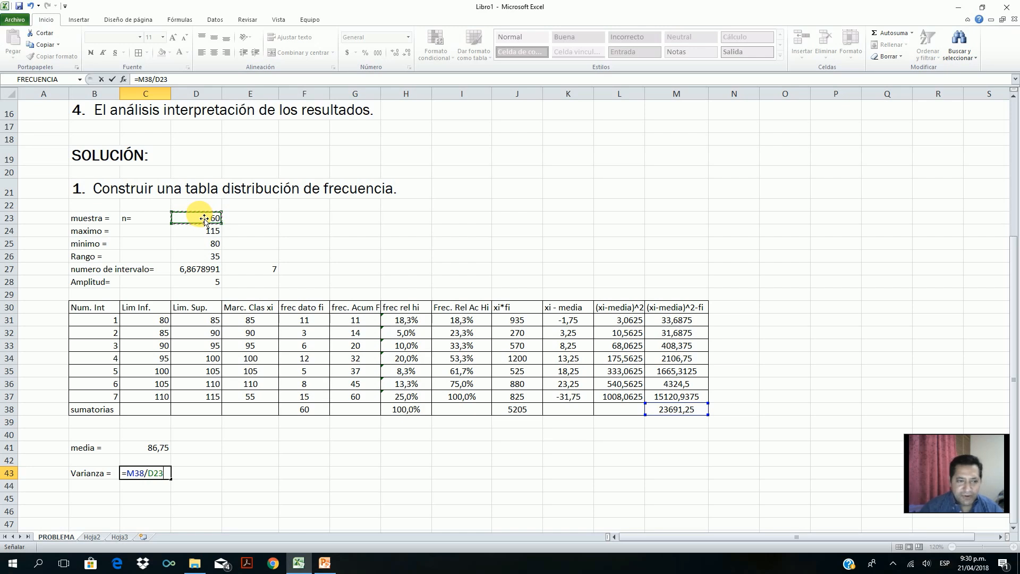
key("Return")
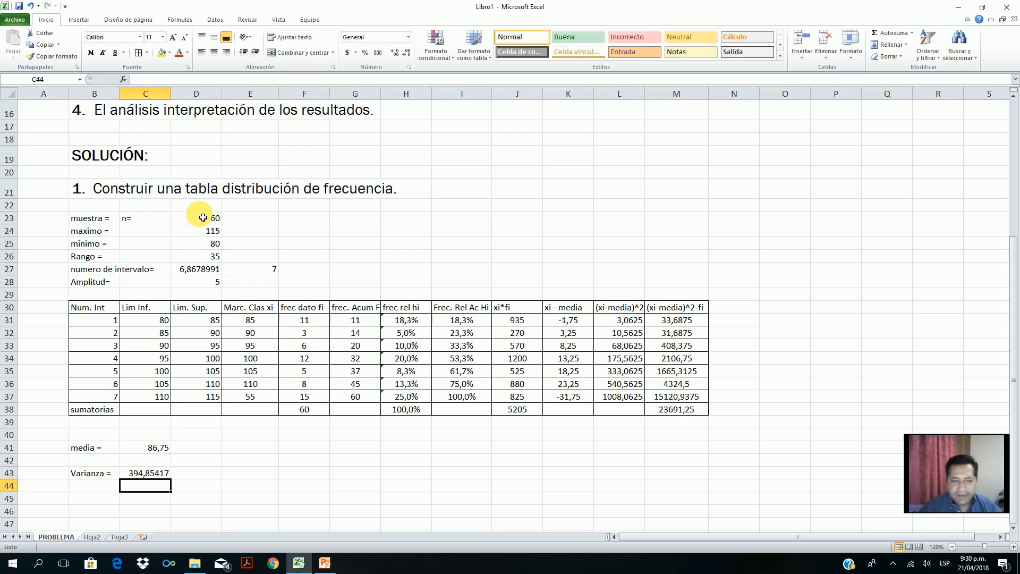
Step: Label B45 "Desv Estan=" and calculate the standard deviation in C45 with =C43^(1/2)
left_click(99, 503)
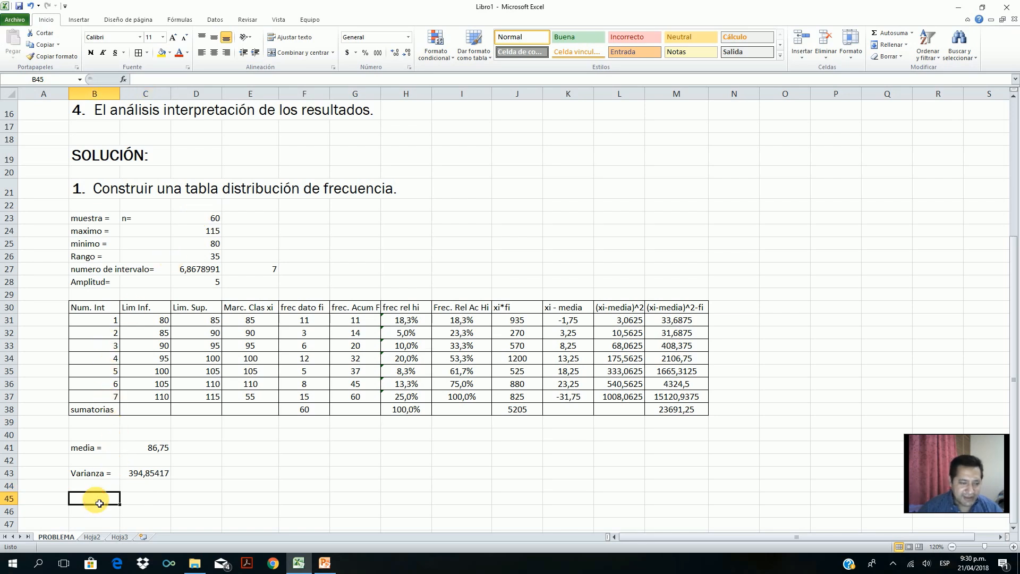
type("Des")
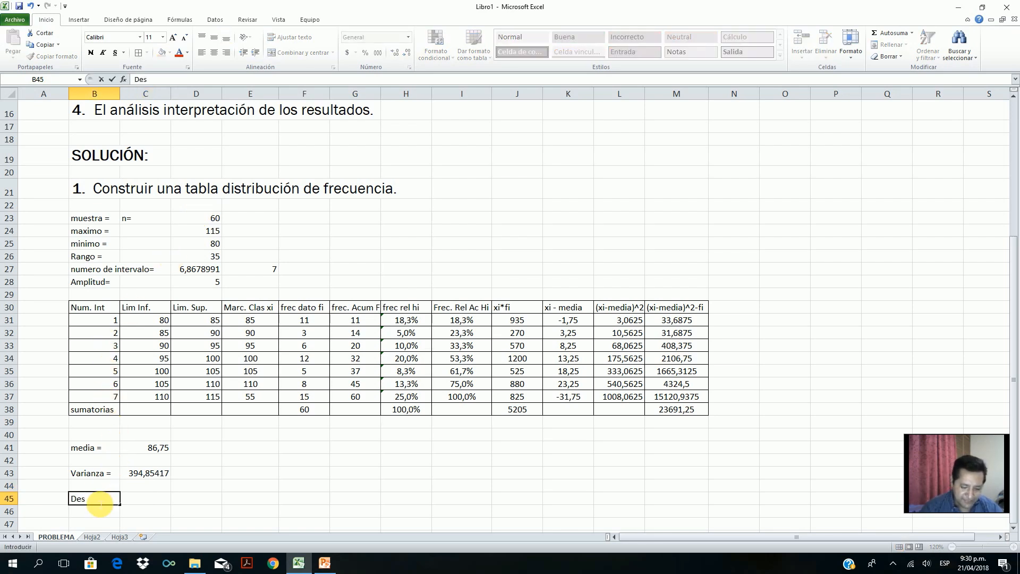
type("v Estan=")
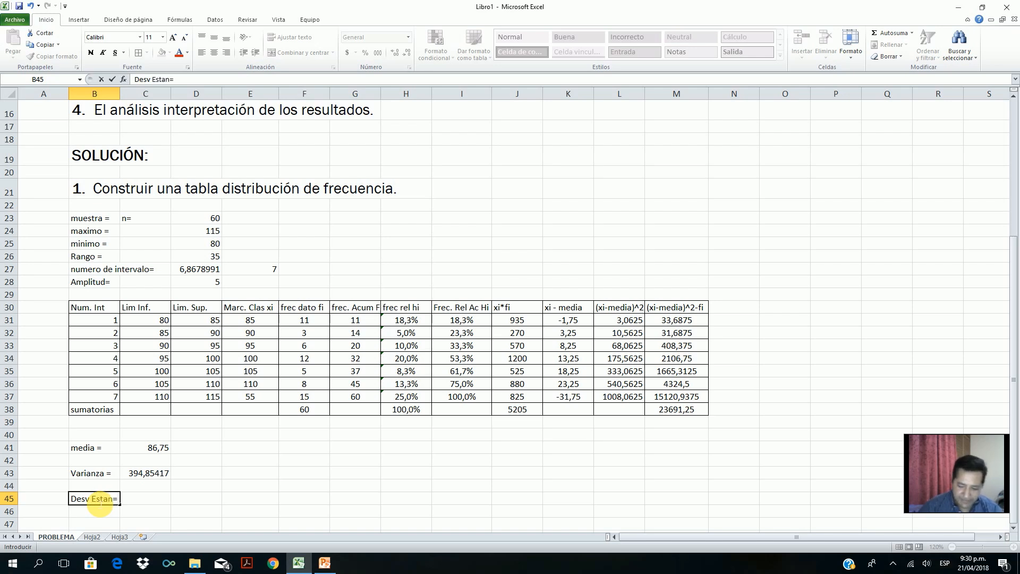
key("Tab")
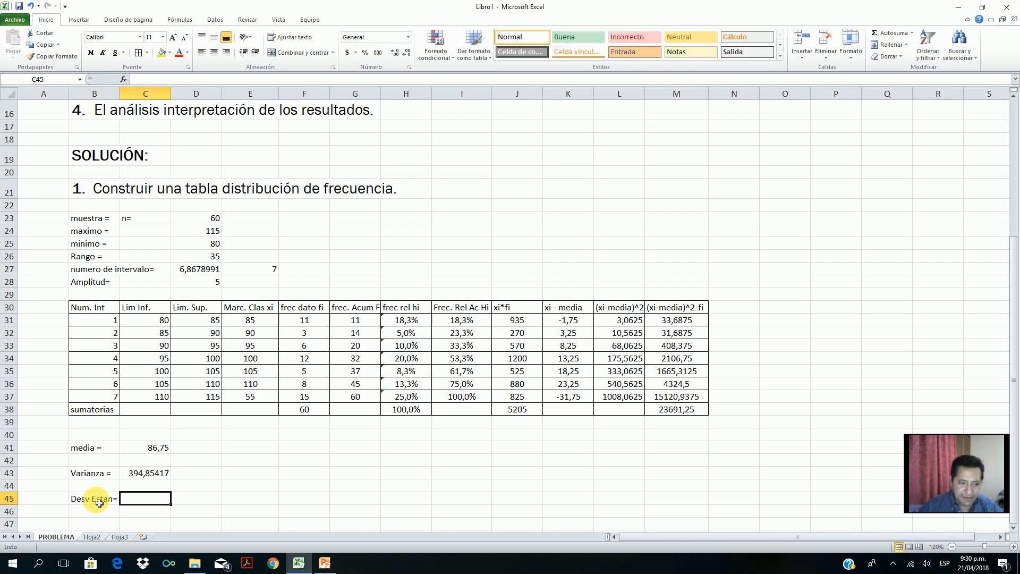
type("=")
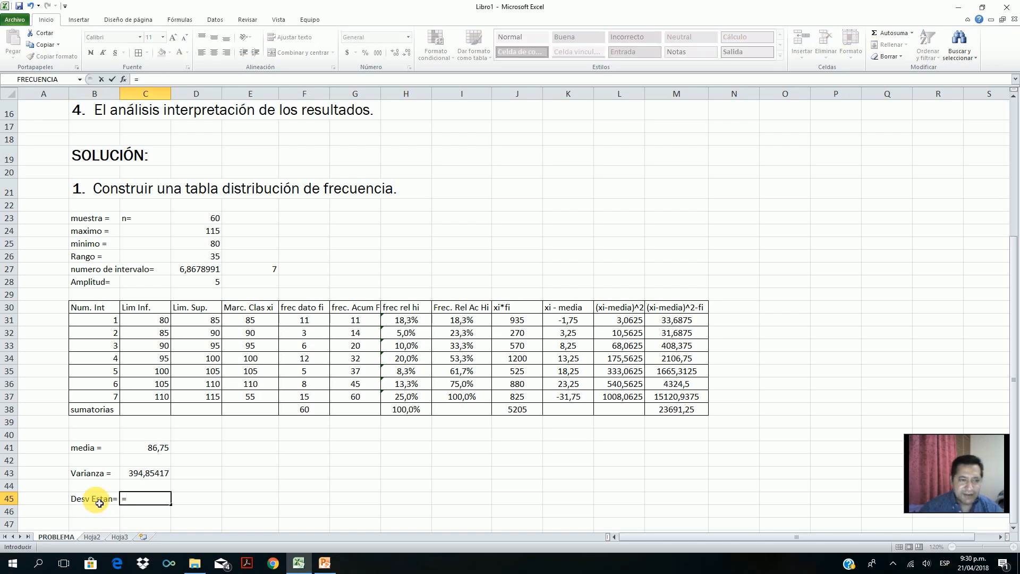
left_click(145, 477)
left_click(171, 81)
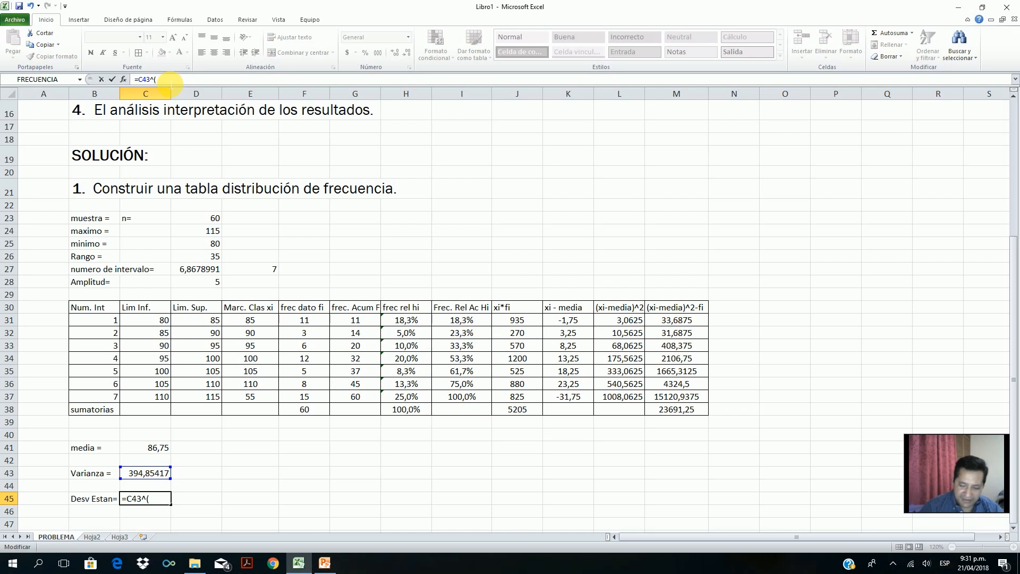
type(")")
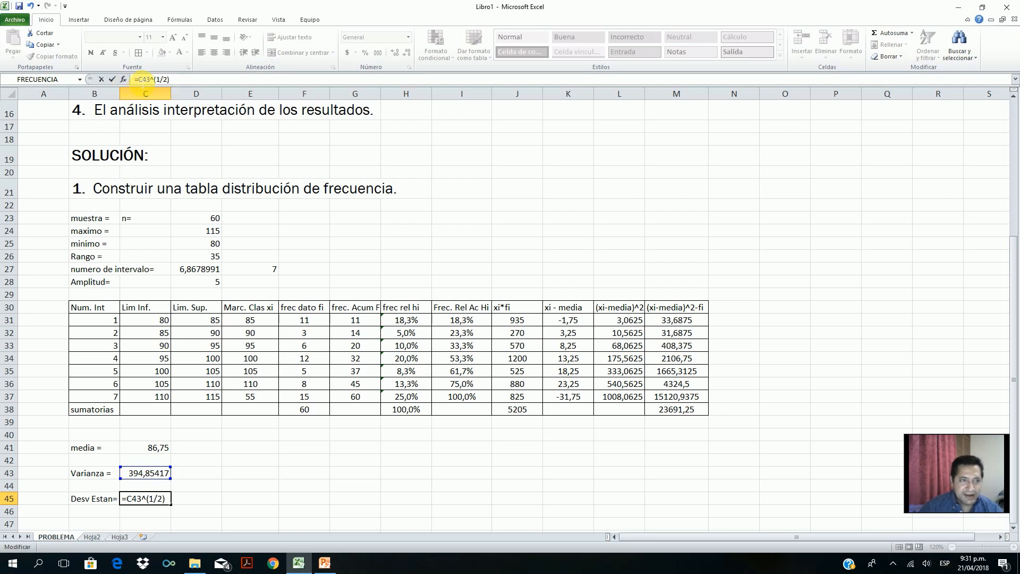
left_click(181, 79)
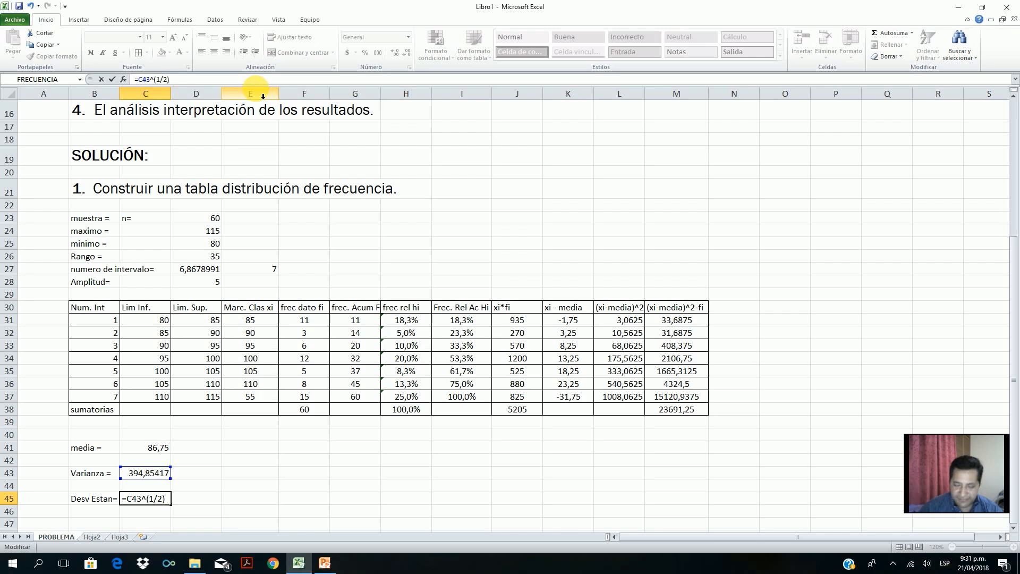
key("Return")
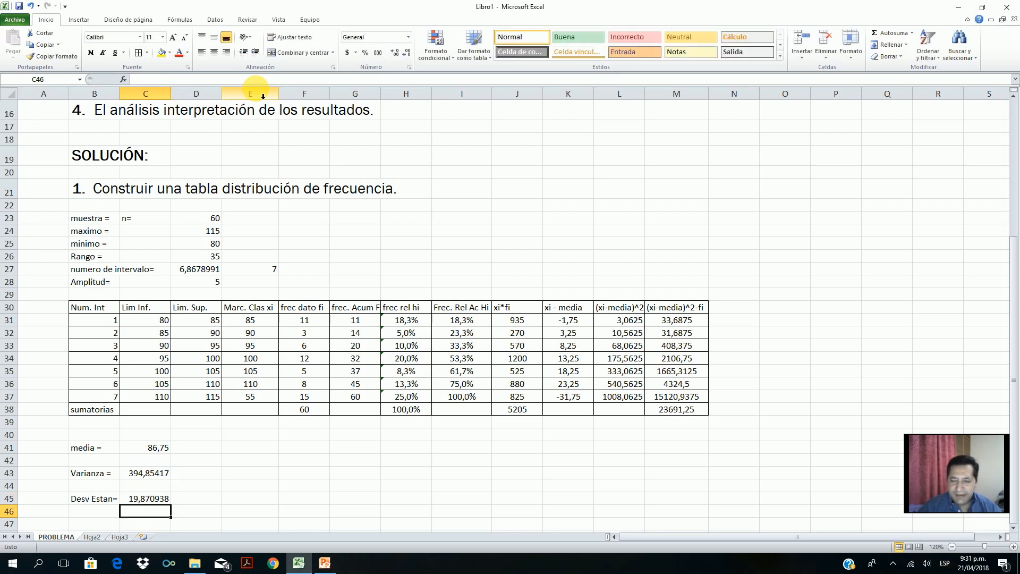
left_click(106, 458)
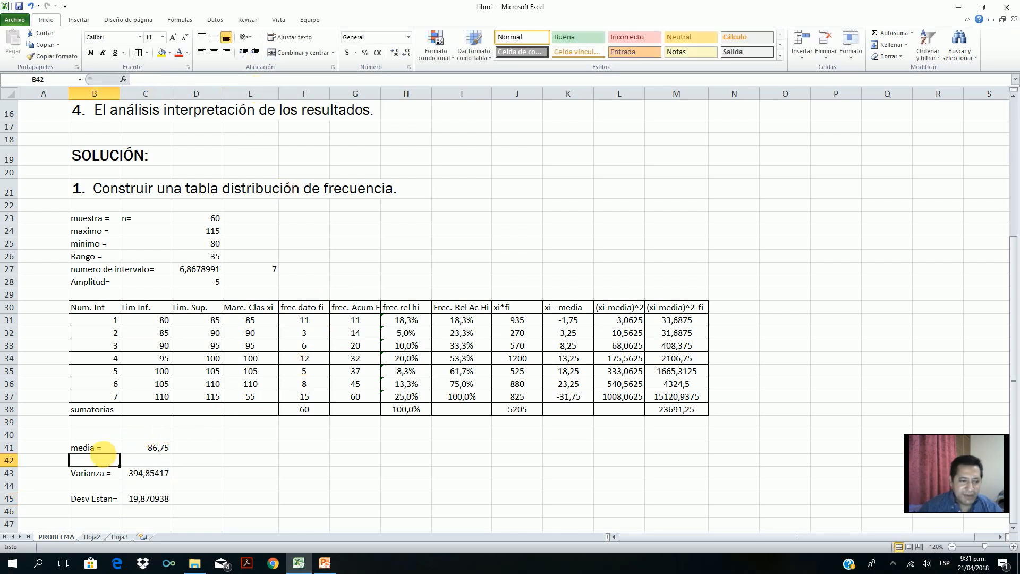
left_click(101, 473)
left_click(104, 498)
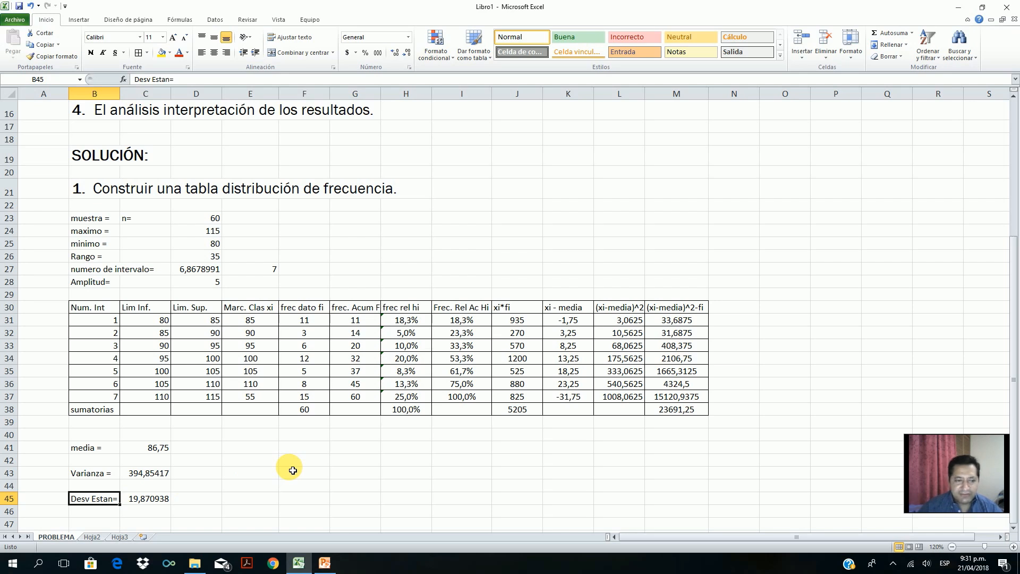
Step: Enter the heading "Intervalo de confianza" in B47, below the standard deviation
scroll(293, 470, "down", 1)
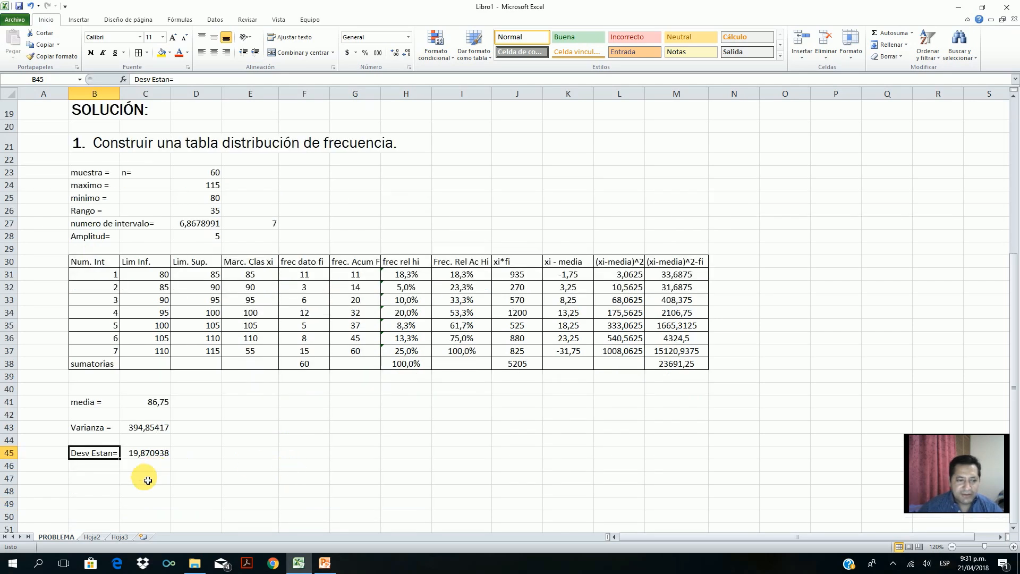
left_click(105, 480)
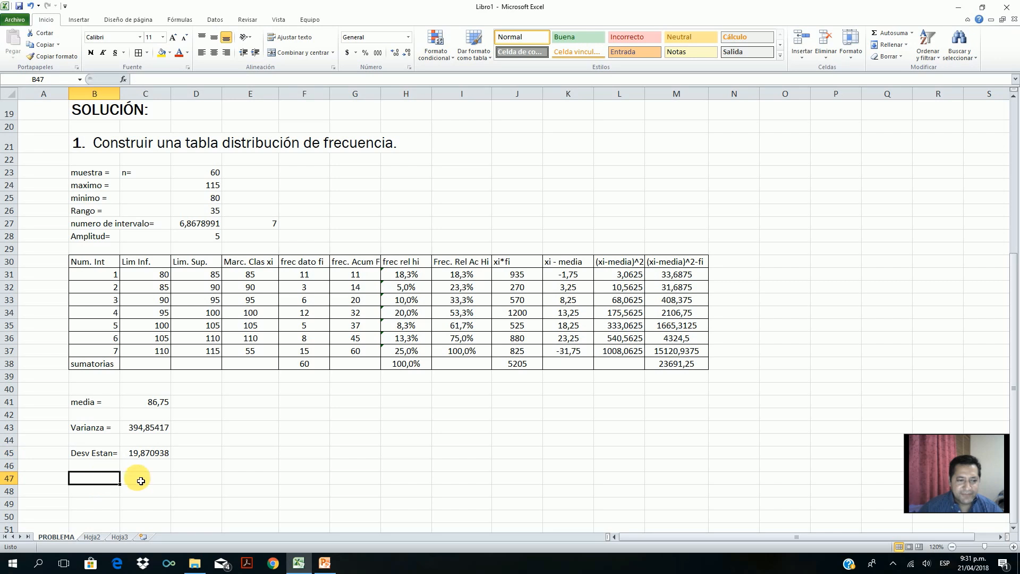
type("inter")
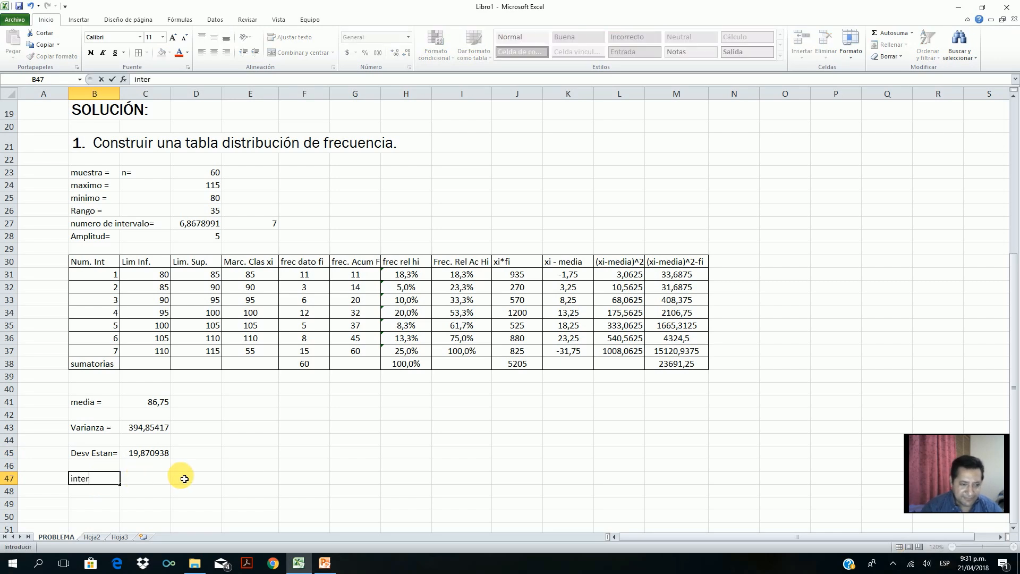
type("valo de confuanza")
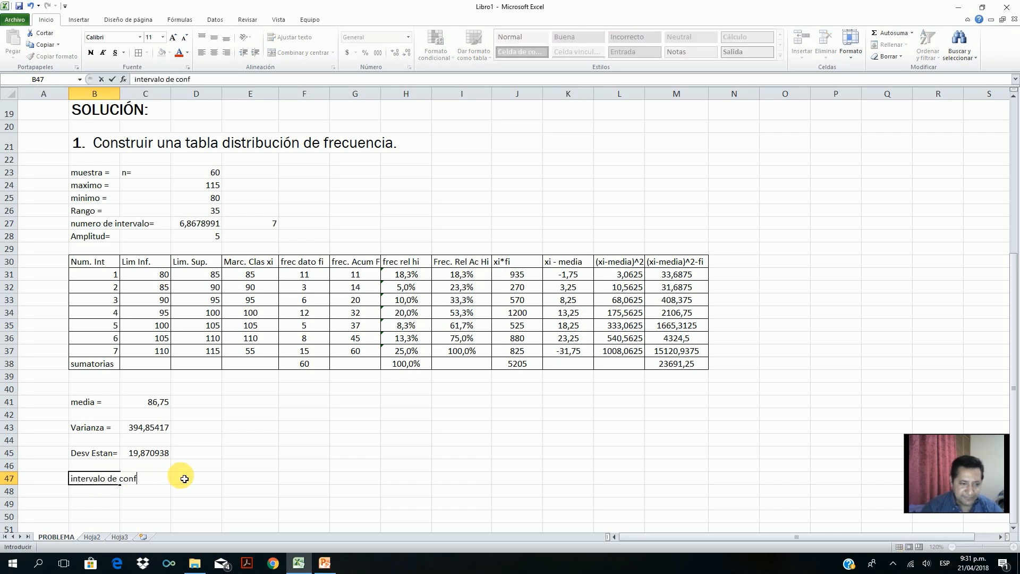
key("BackSpace")
key("BackSpace")
key("BackSpace")
type("ianza")
key("Return")
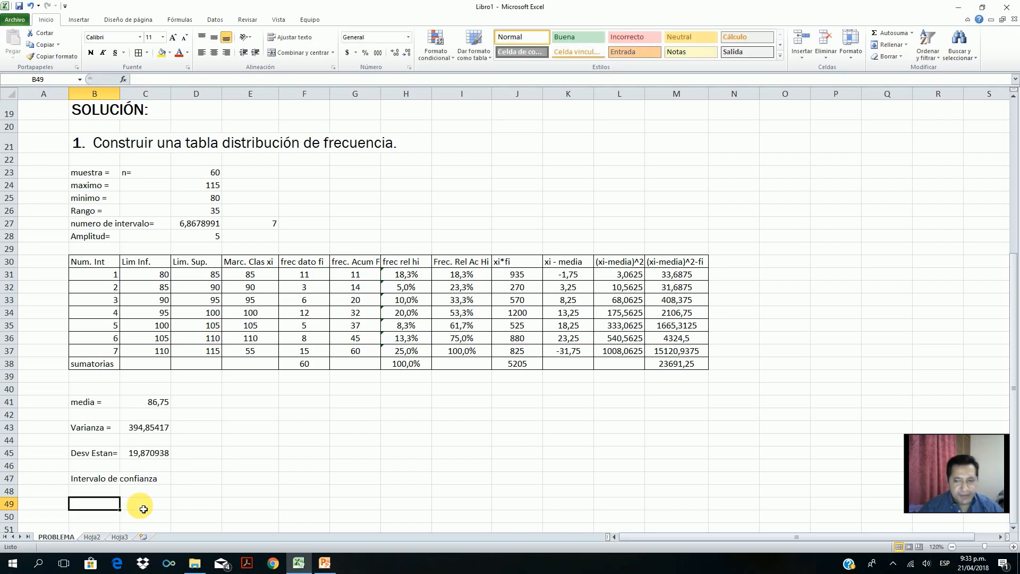
Step: Enter the headings "limi inf", "media" and "limi sup" in B49:D49, below the Intervalo de confianza heading
left_click(144, 509)
key("Left")
type("limi")
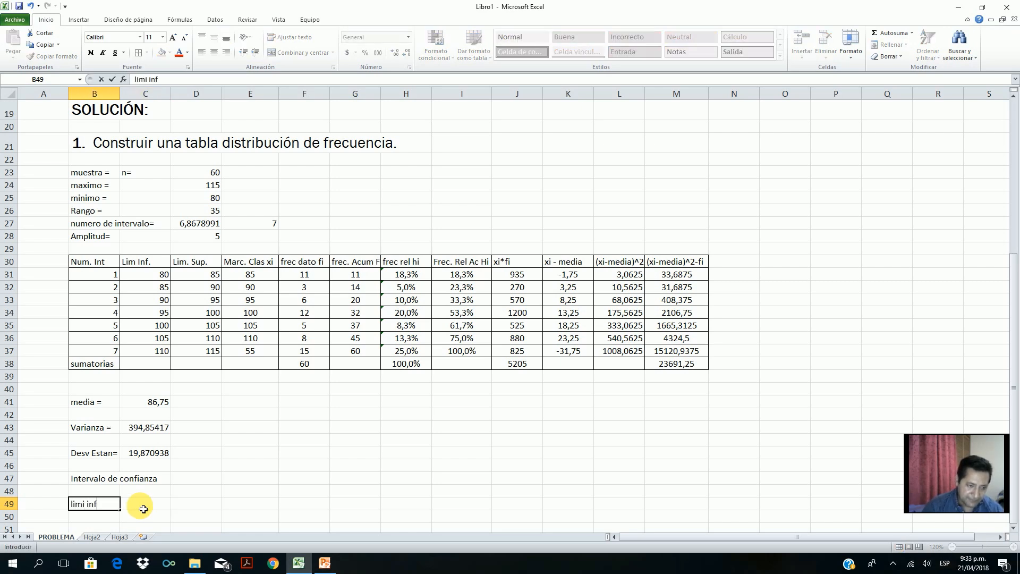
left_click(143, 509)
type("md")
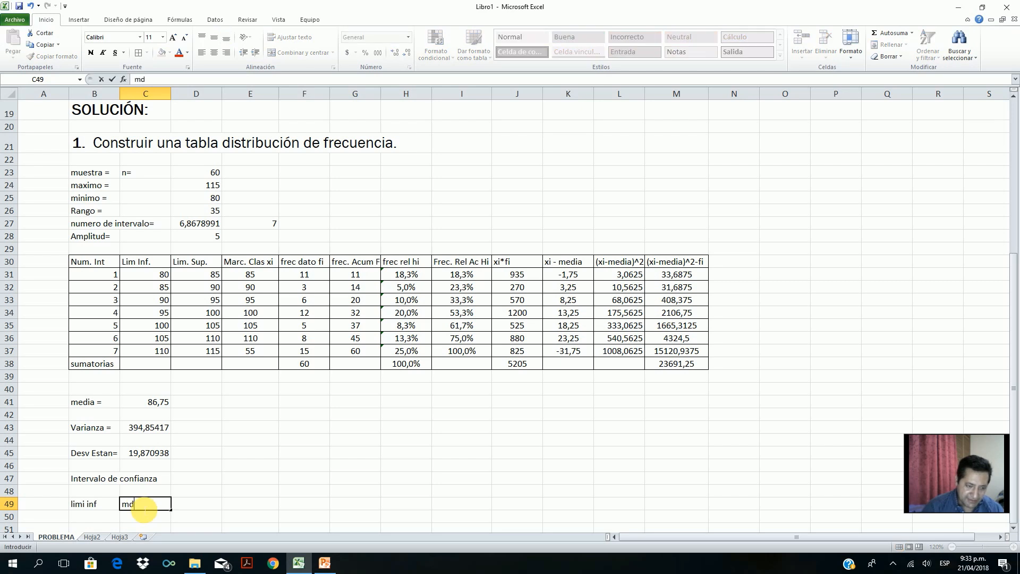
type("i")
key("BackSpace")
key("BackSpace")
type("edia")
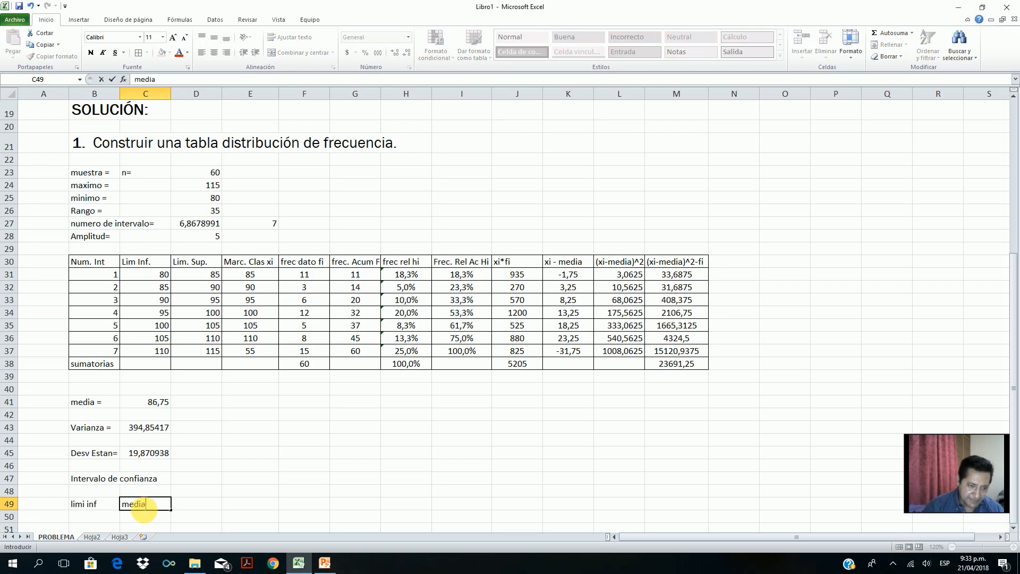
key("Tab")
type("limi")
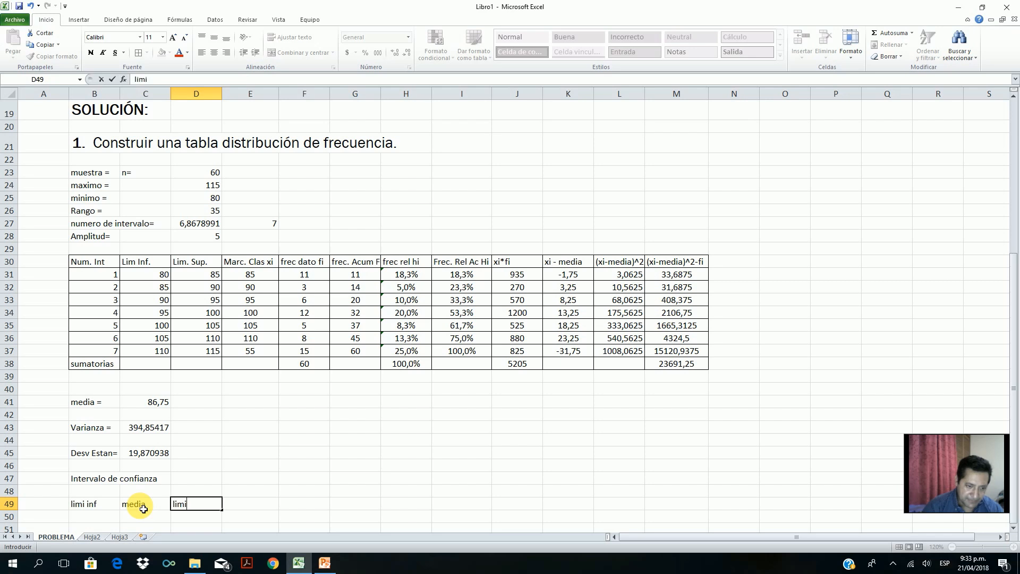
type(" sup")
key("Return")
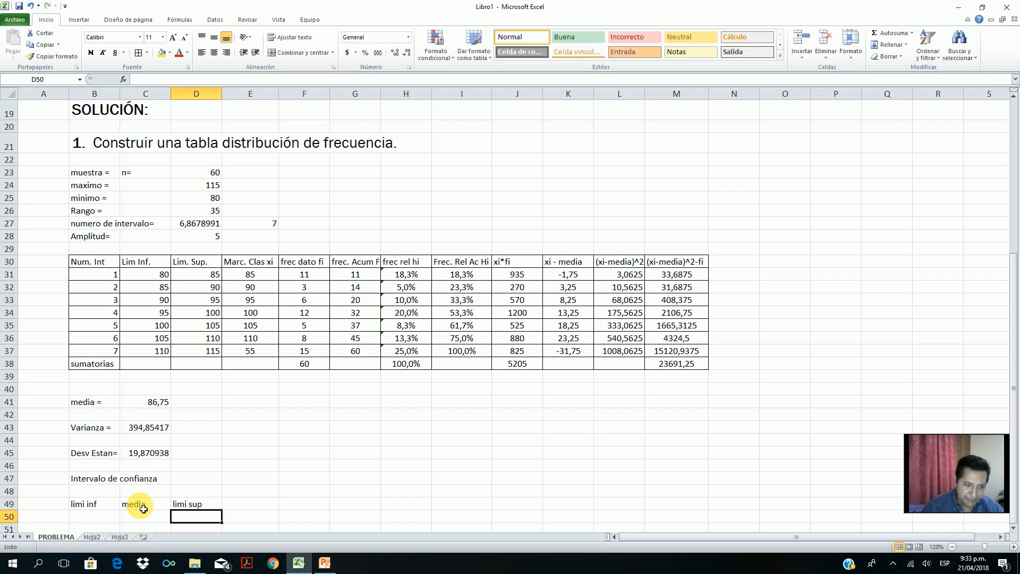
Step: Calculate the lower confidence limit in B50 as the mean minus the standard deviation, =C41-C45
left_click(101, 520)
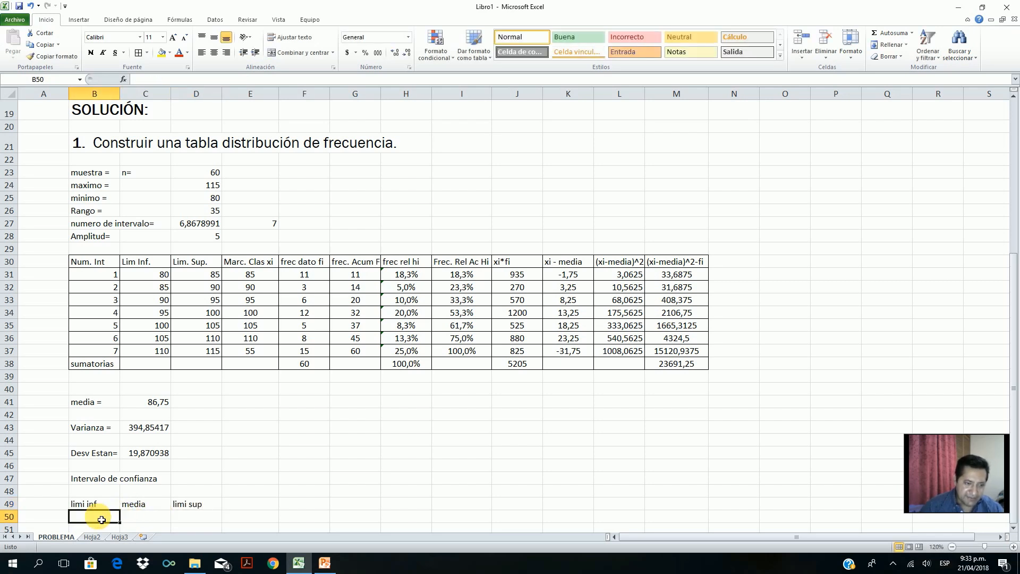
type("=")
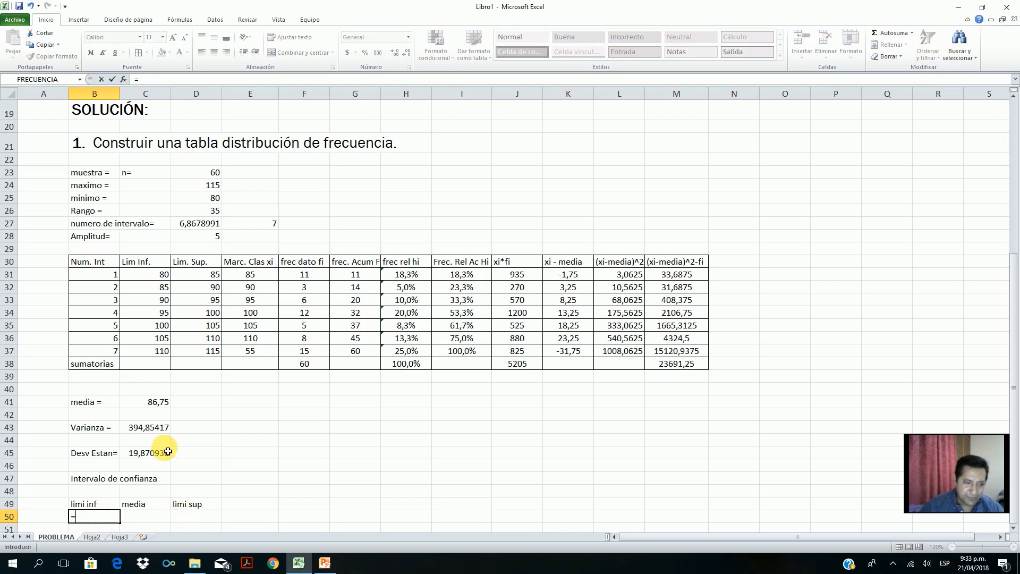
left_click(157, 402)
type("-")
left_click(158, 456)
key("Return")
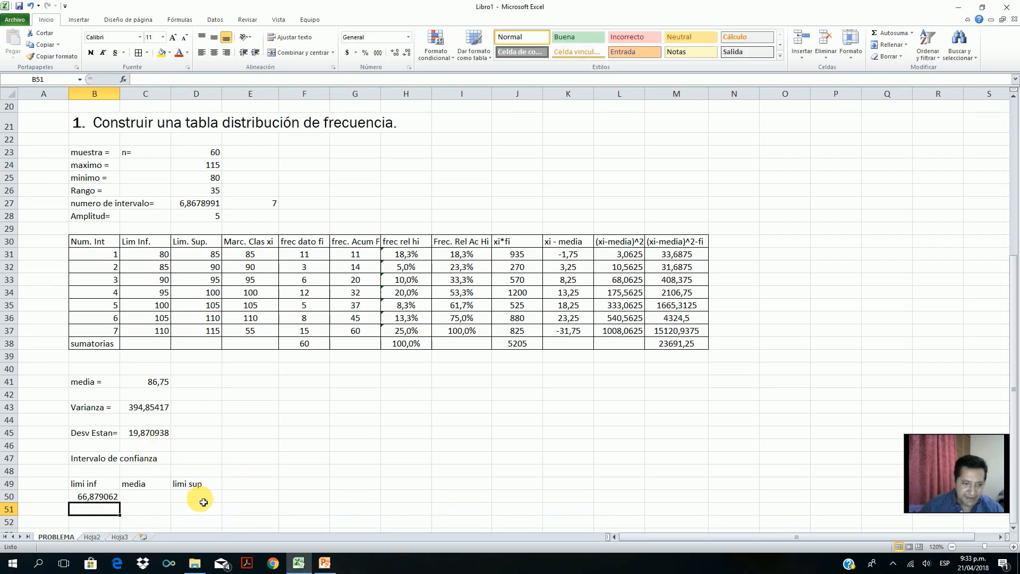
Step: Calculate the upper confidence limit in D50 as the mean plus the standard deviation, =C41+C45
left_click(202, 503)
type("=")
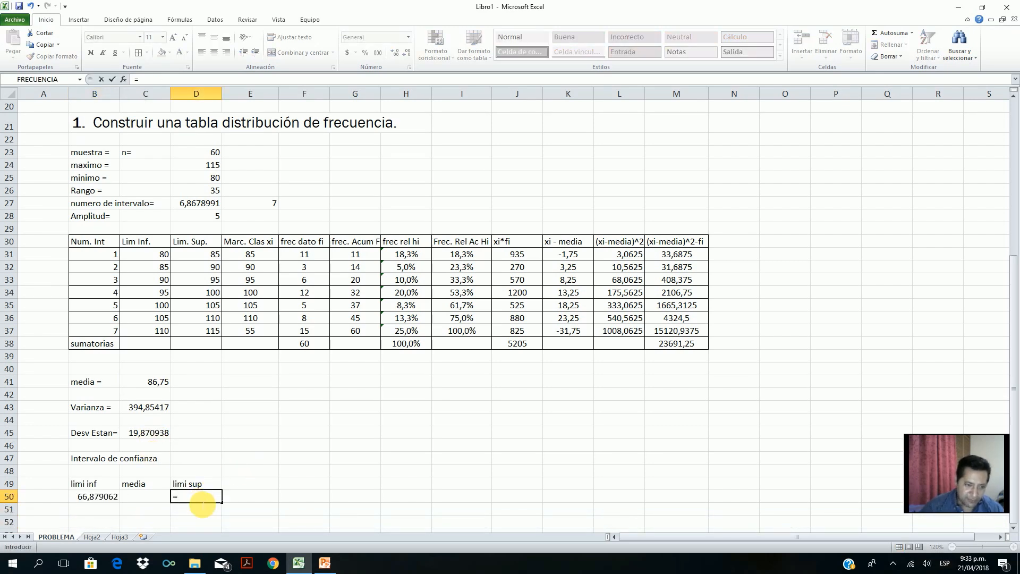
left_click(163, 383)
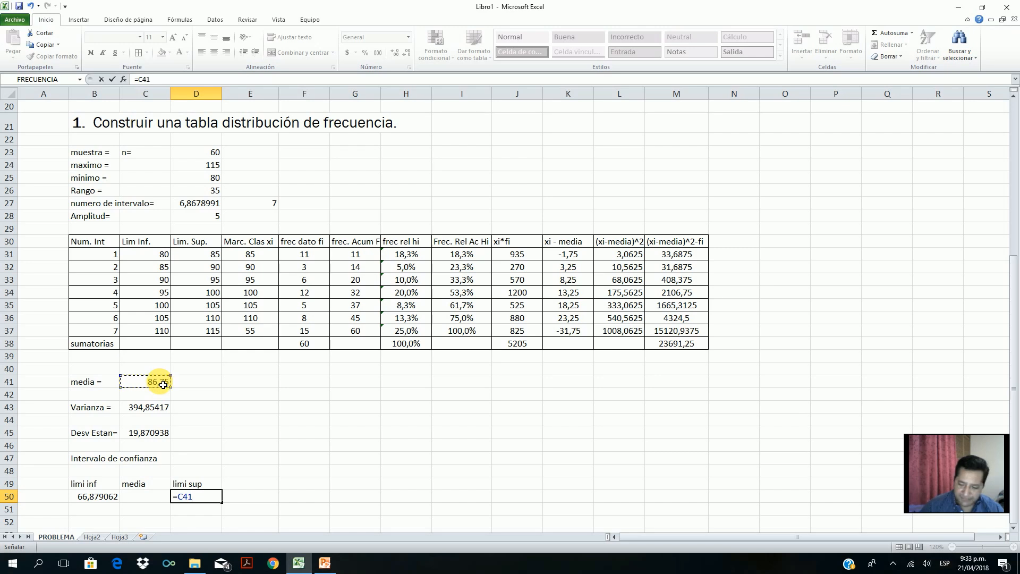
type("+")
left_click(152, 436)
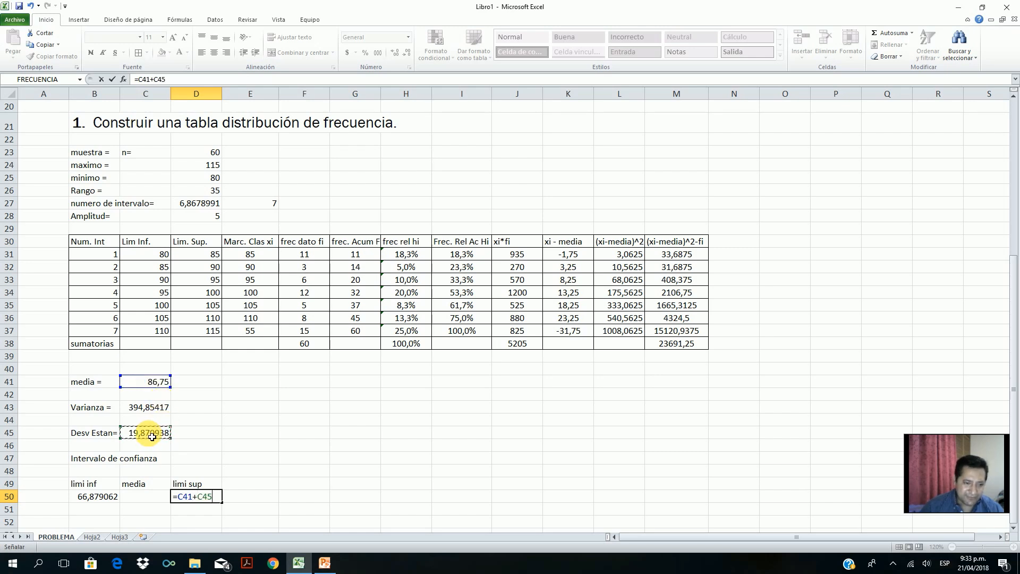
key("Return")
Step: Center the "media" heading in C49 between the two confidence limit headings
left_click(140, 496)
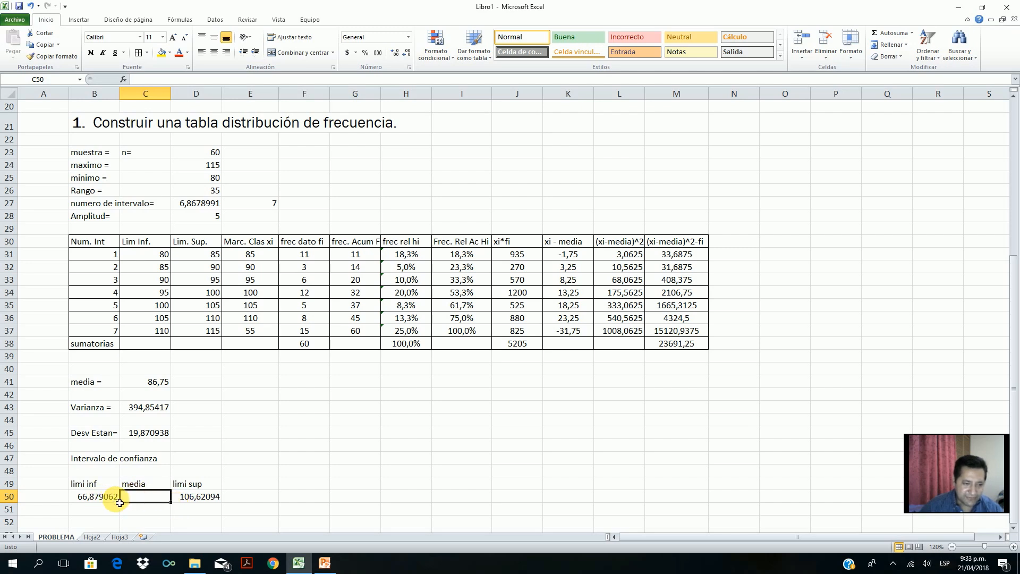
left_click(56, 497)
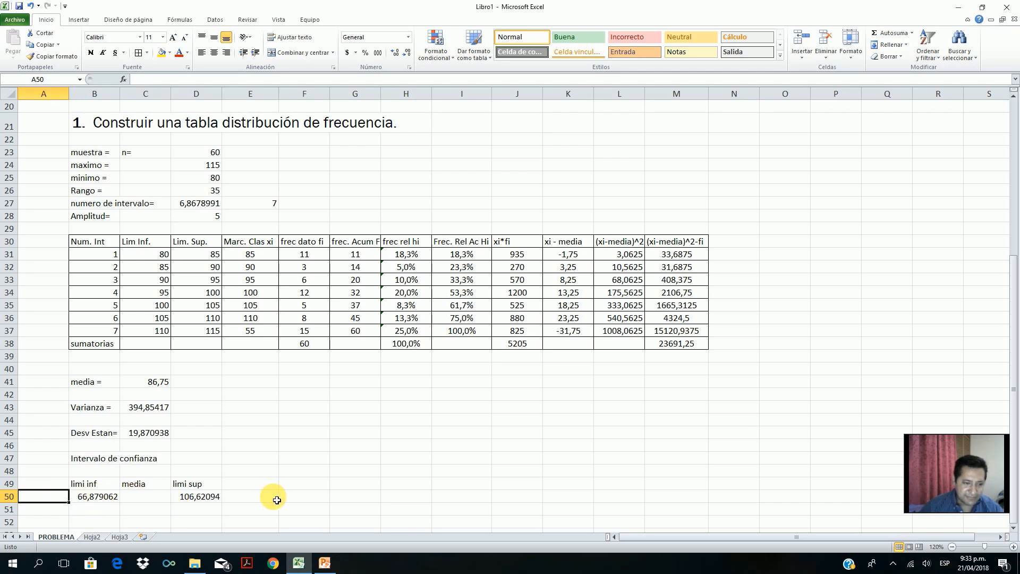
left_click(104, 497)
left_click(146, 497)
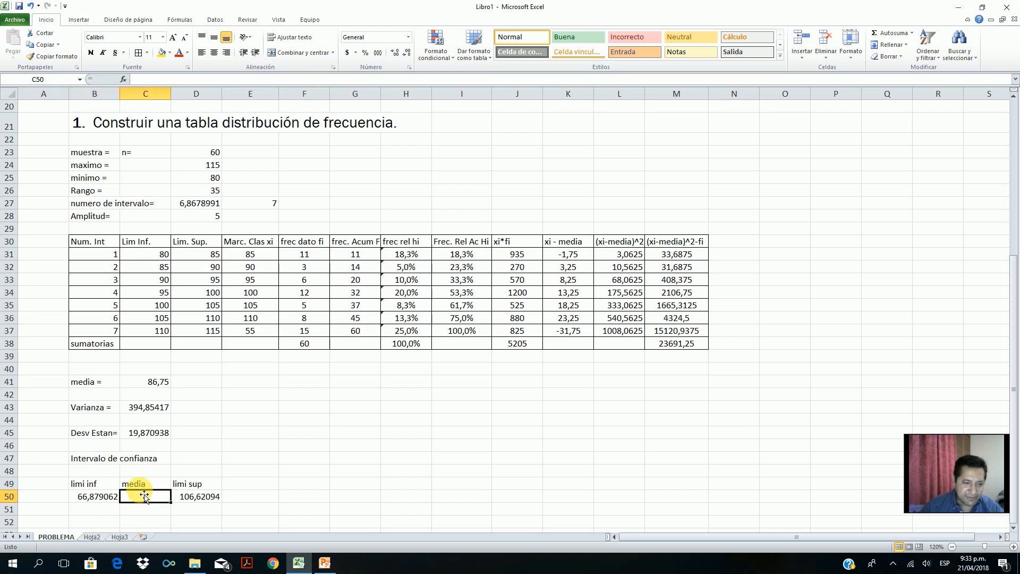
left_click(145, 488)
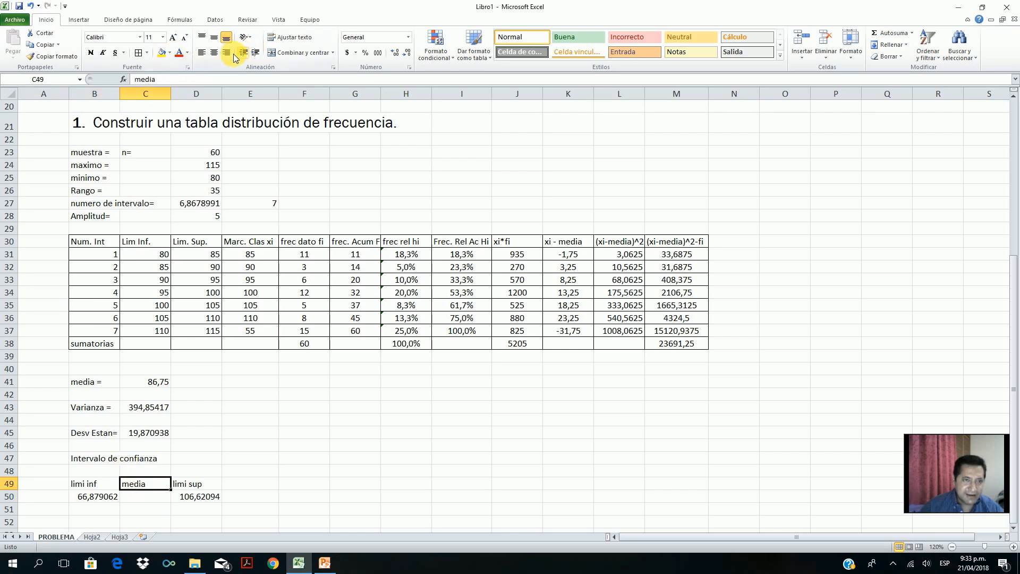
left_click(211, 58)
left_click(100, 500)
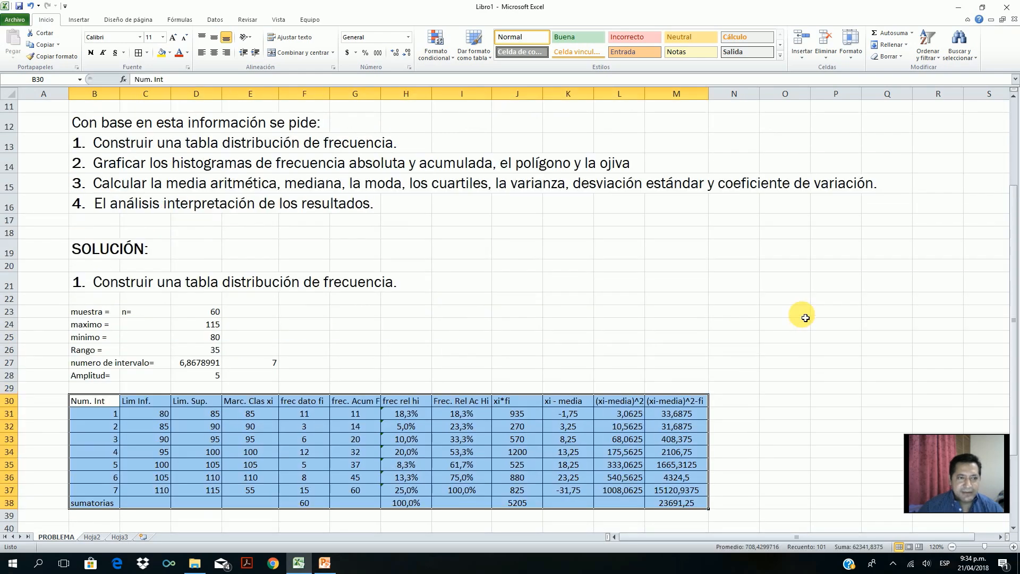
Step: Copy the question 2 statement about graphing the histograms from B14 to B53, below the confidence interval
left_click(80, 169)
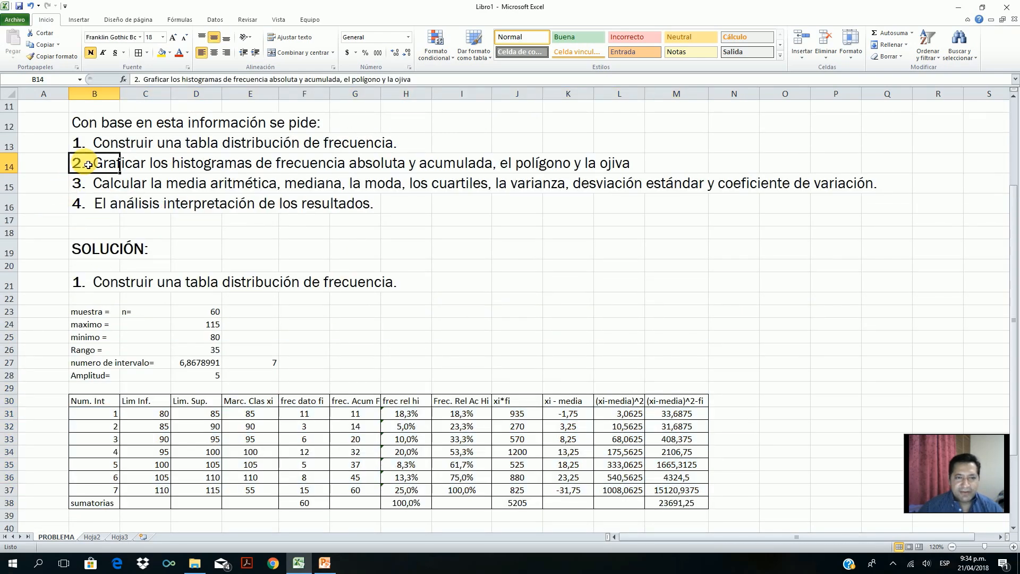
right_click(88, 164)
left_click(106, 186)
scroll(527, 347, "down", 4)
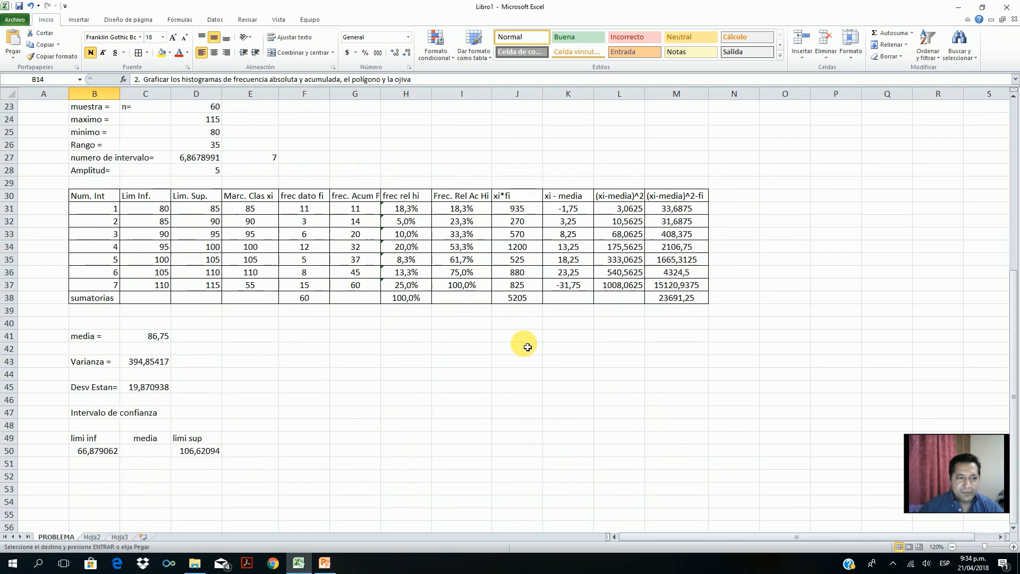
scroll(528, 347, "down", 3)
left_click(106, 374)
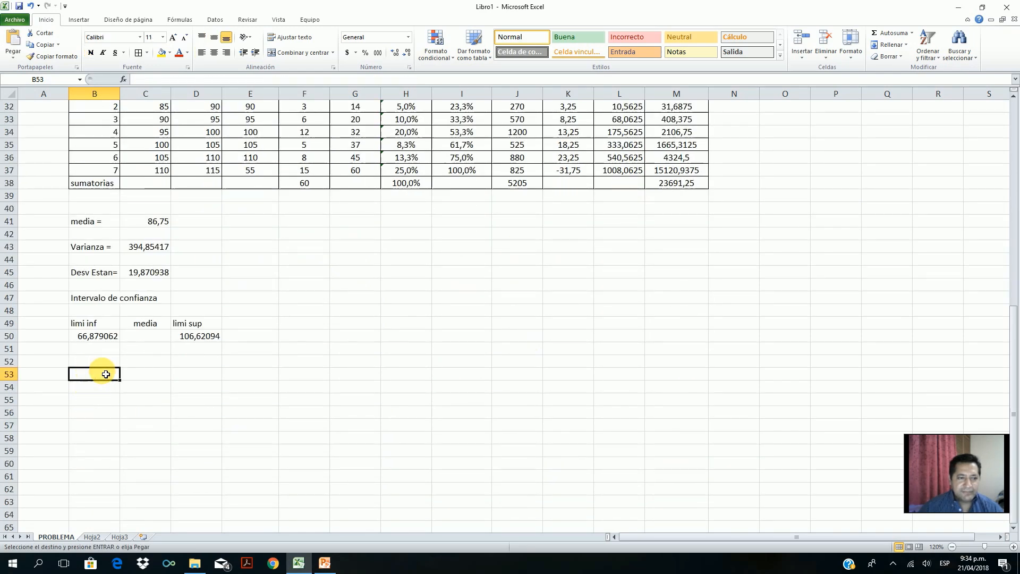
key("ctrl+v")
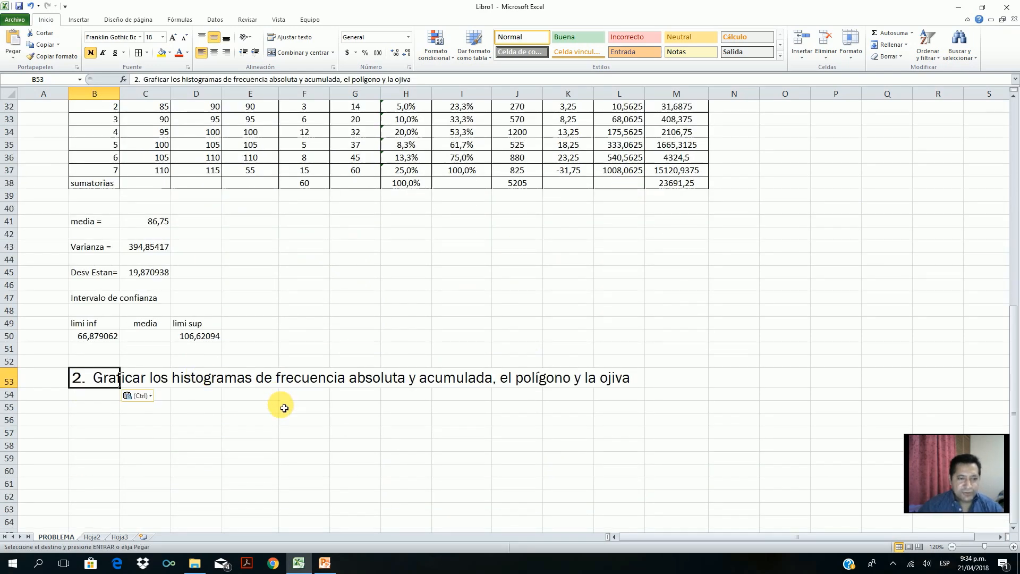
Step: Enter the subheading "histograma de frec absoluta fi" in B55 and the column headings "intervalo" and "fi" in B56:C56
scroll(396, 461, "up", 1)
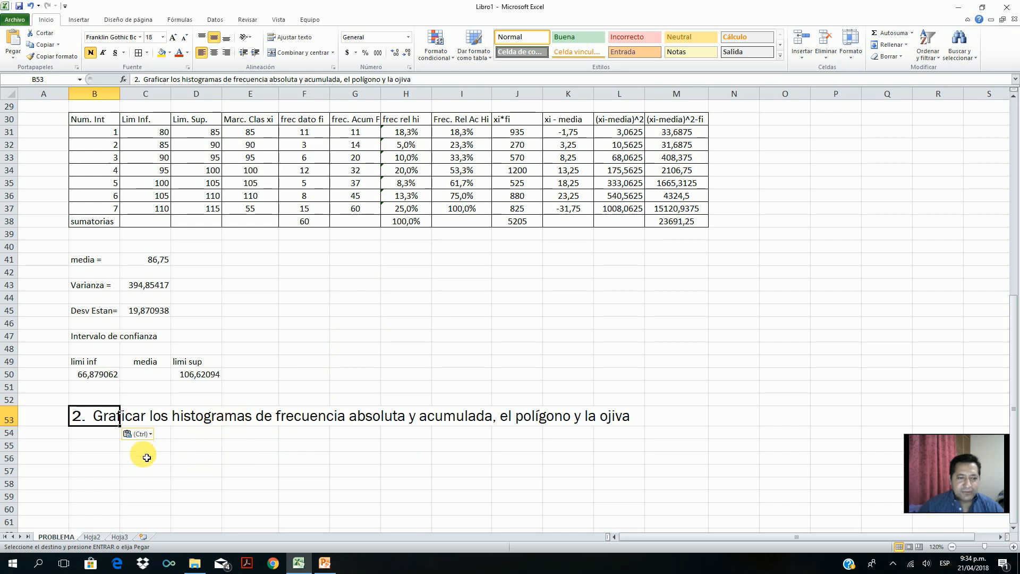
left_click(95, 445)
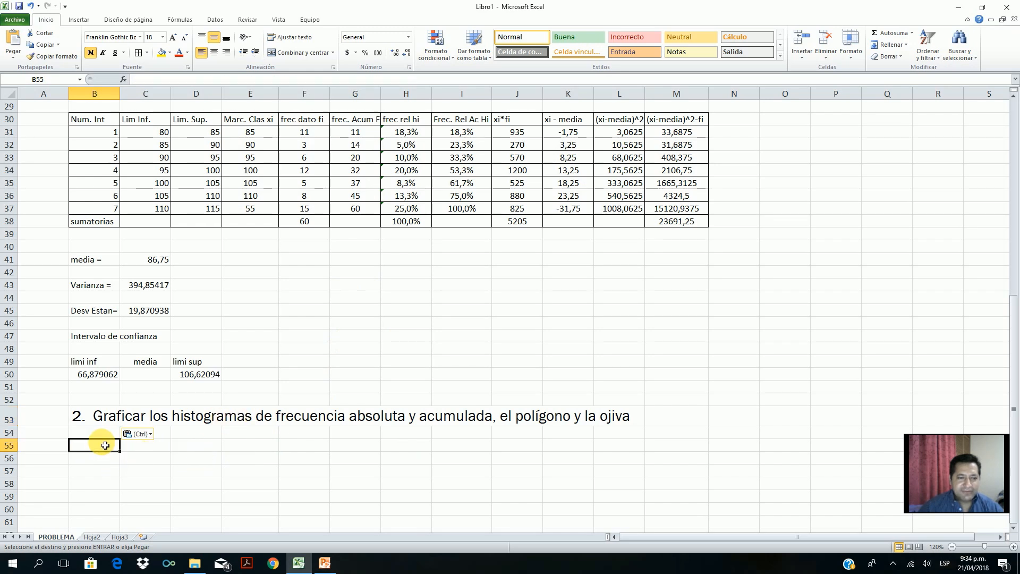
type("histograma de frec absoluta fi")
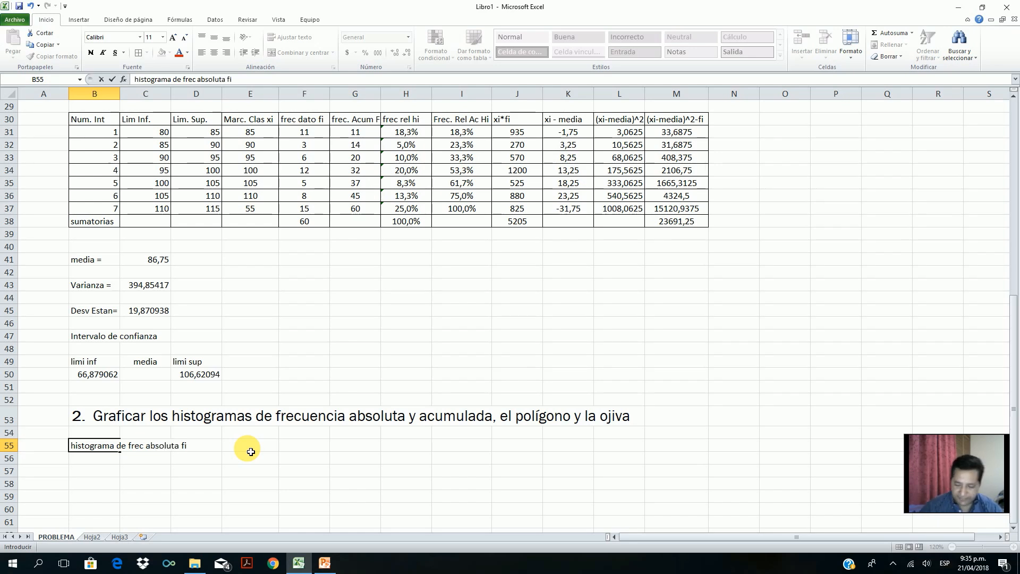
key("Return")
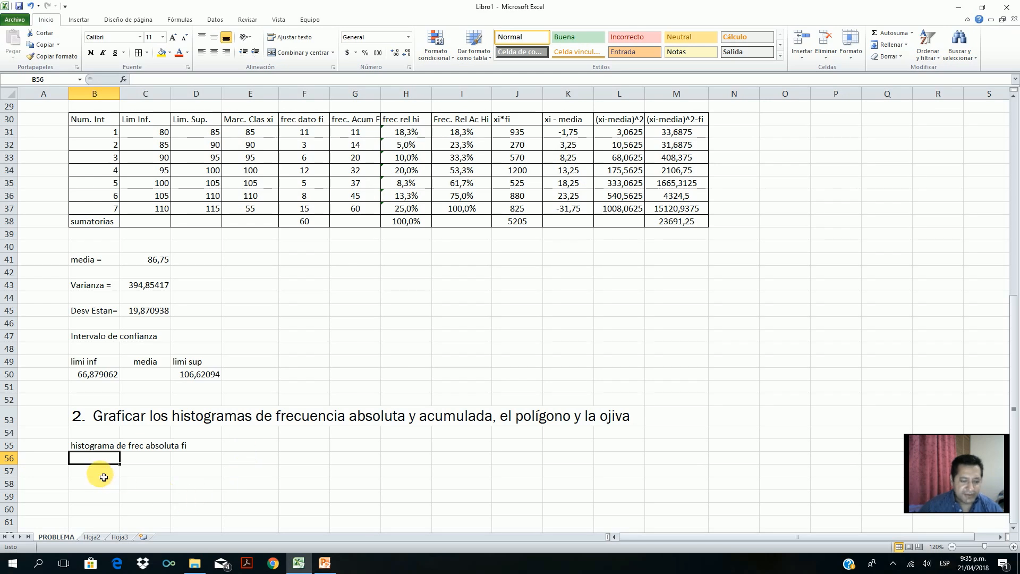
type("intervalo")
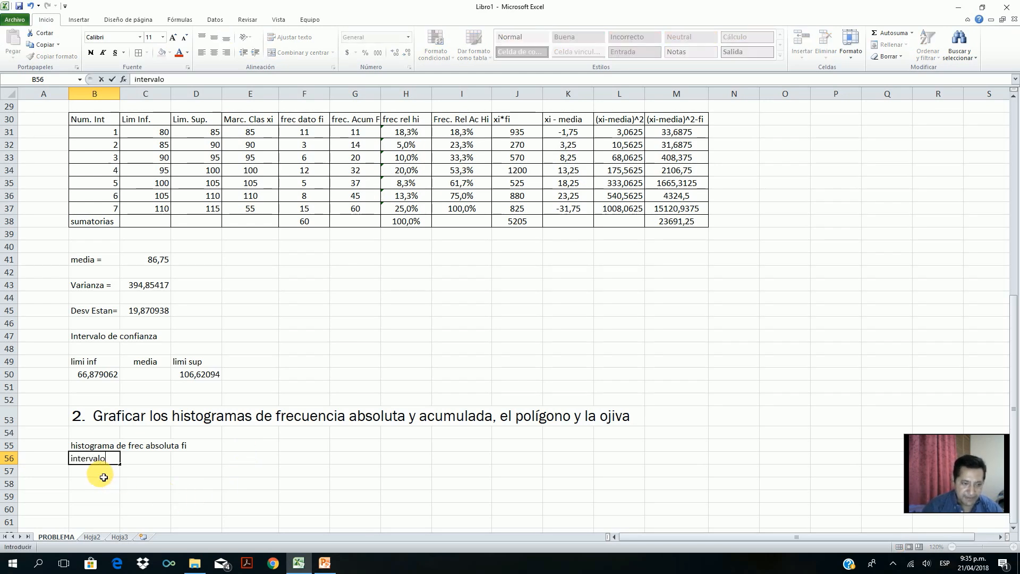
key("Tab")
type("f")
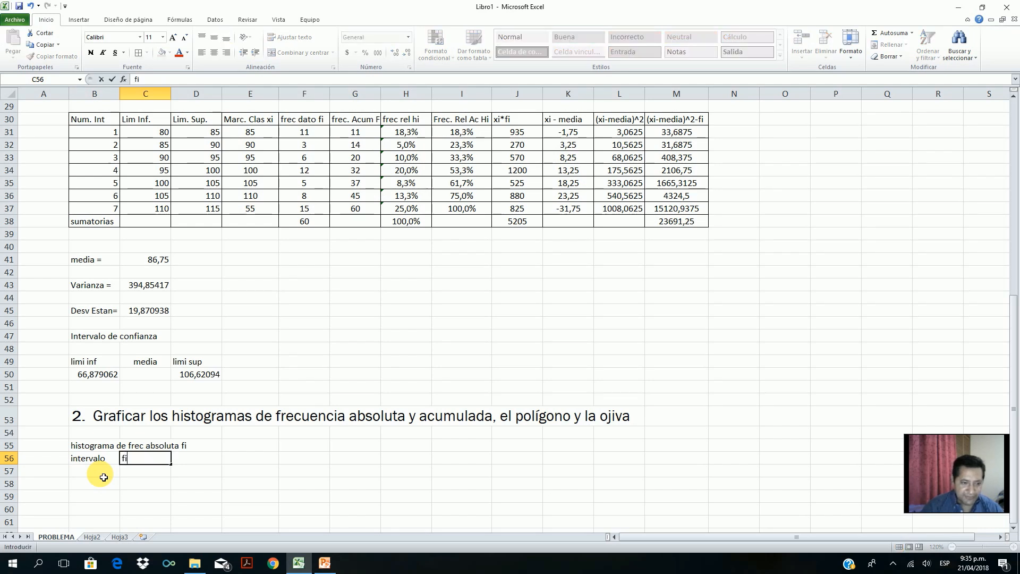
left_click(392, 484)
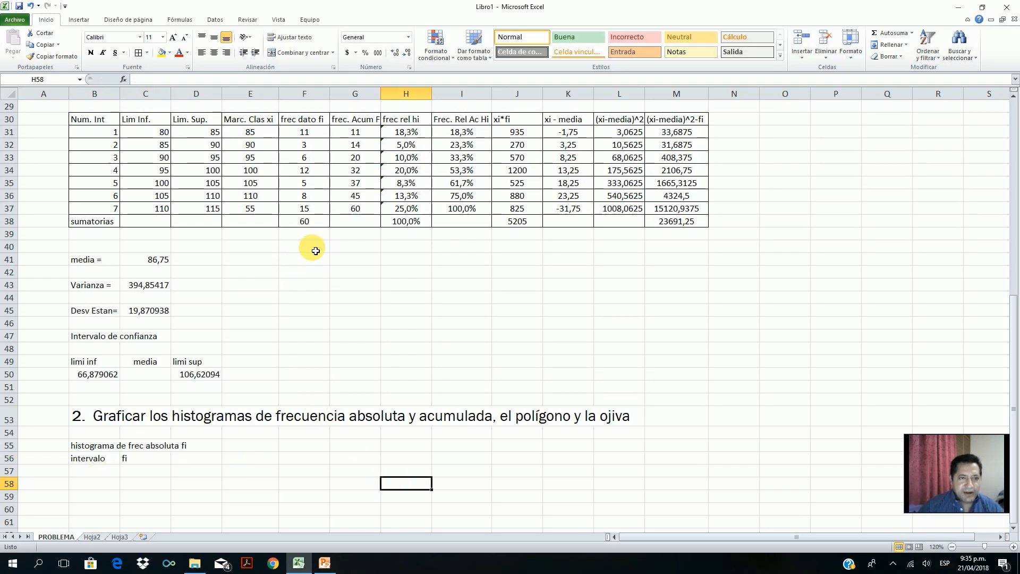
Step: Copy the absolute frequencies in F31:F37 and paste them as values below the fi heading, starting in C57
left_click_drag(305, 122, 315, 178)
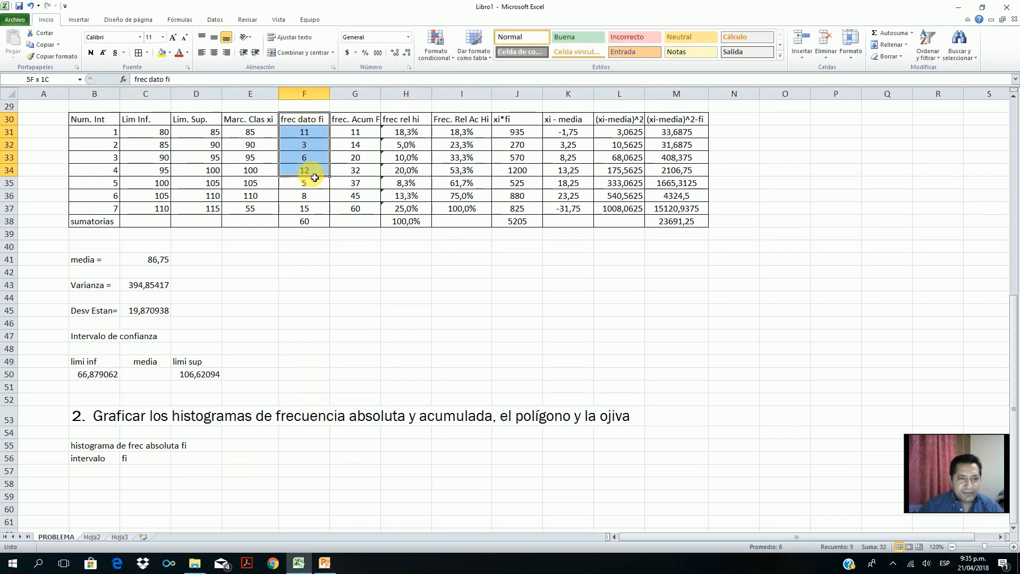
left_click_drag(300, 132, 307, 209)
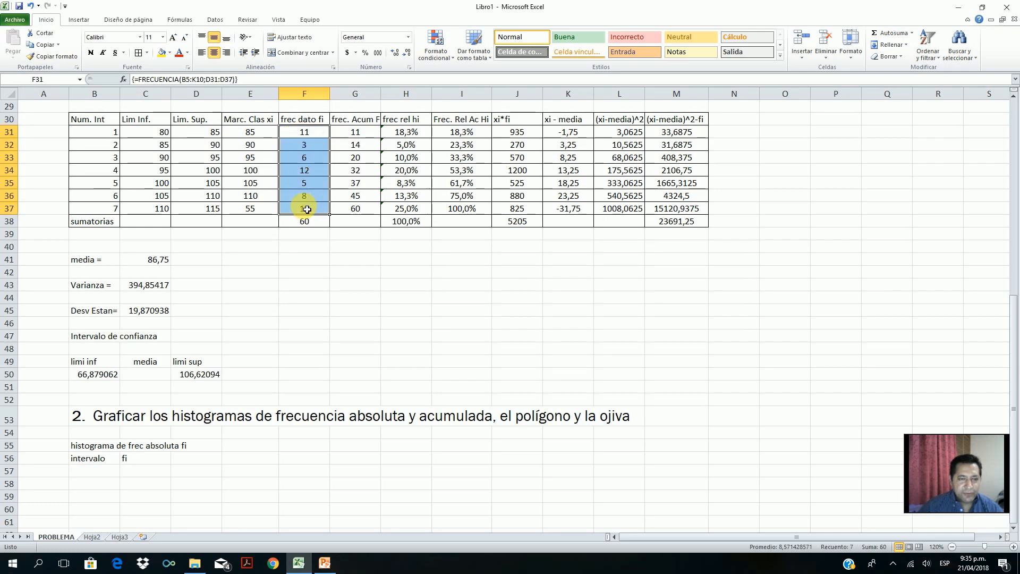
right_click(307, 209)
left_click(265, 224)
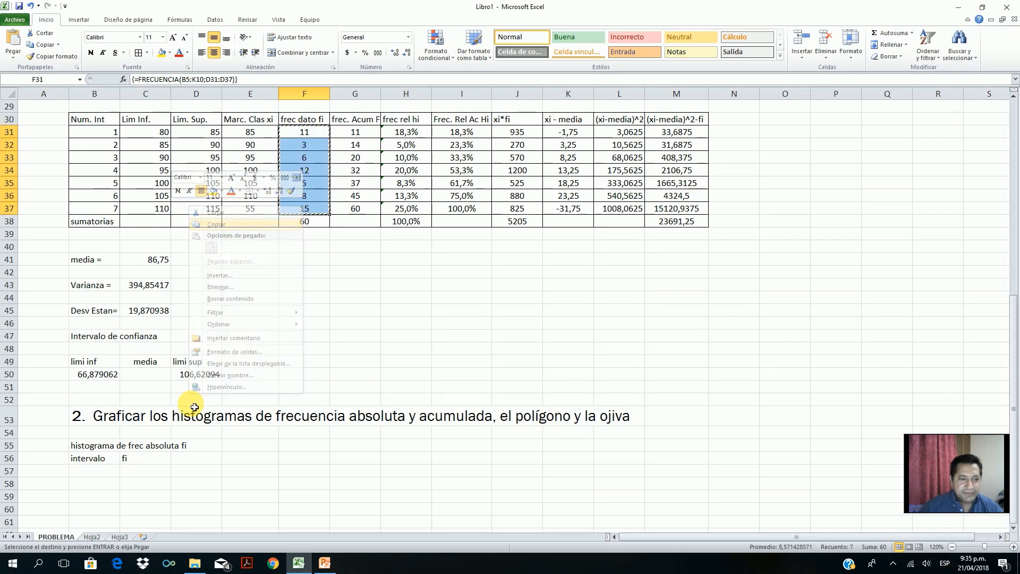
left_click(143, 471)
right_click(144, 471)
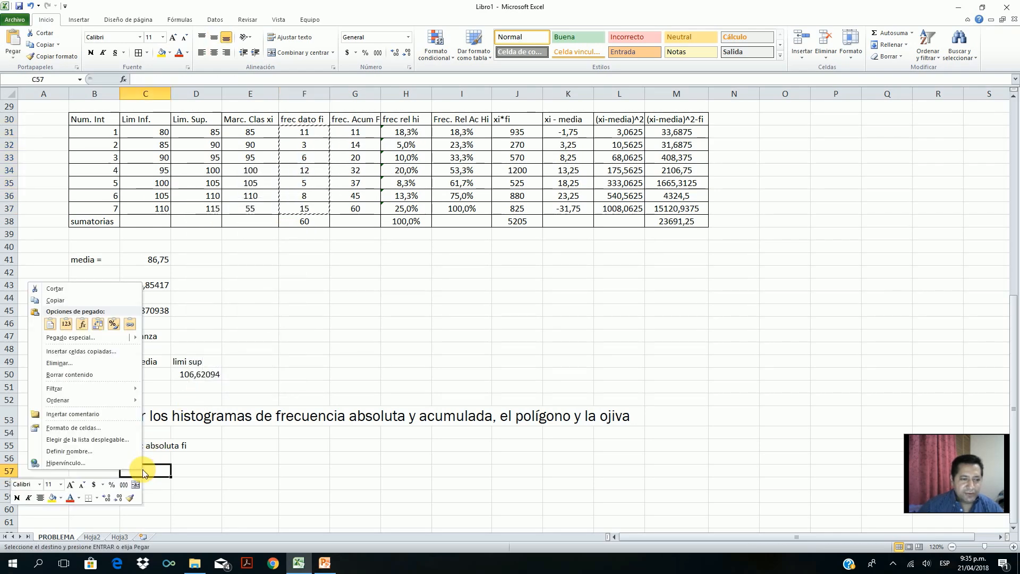
left_click(66, 325)
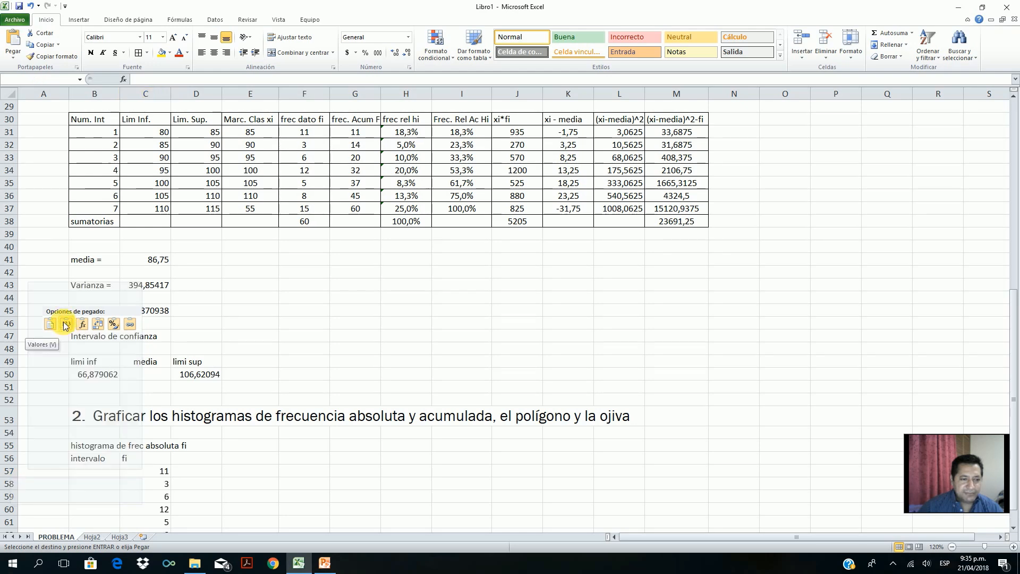
scroll(316, 498, "down", 2)
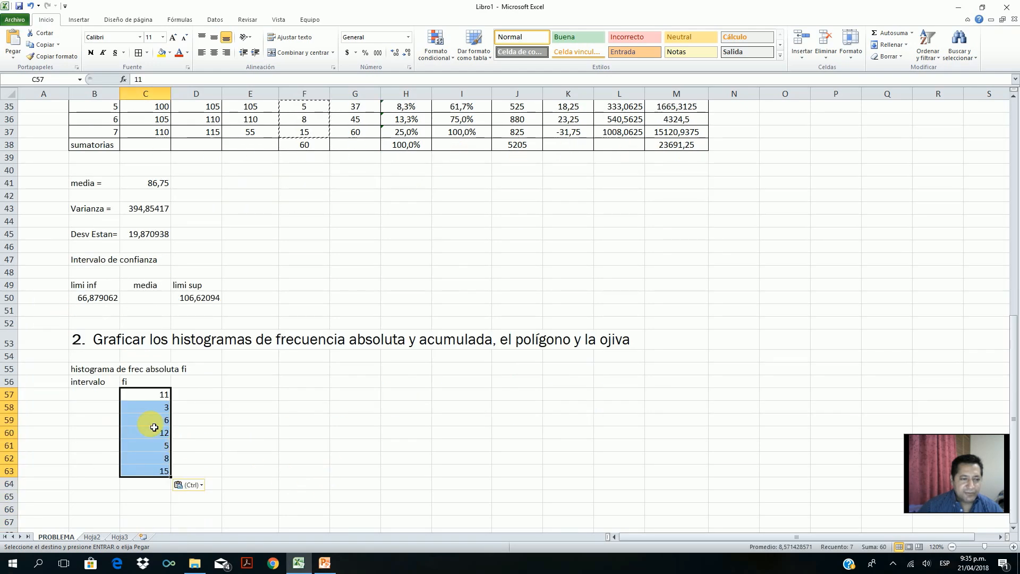
Step: Fill the intervalo column in B57:B63 with 80-85, 85-90, 90-95, 95-100, 100-105, 105-110 and 110-115
left_click(99, 395)
scroll(222, 399, "up", 2)
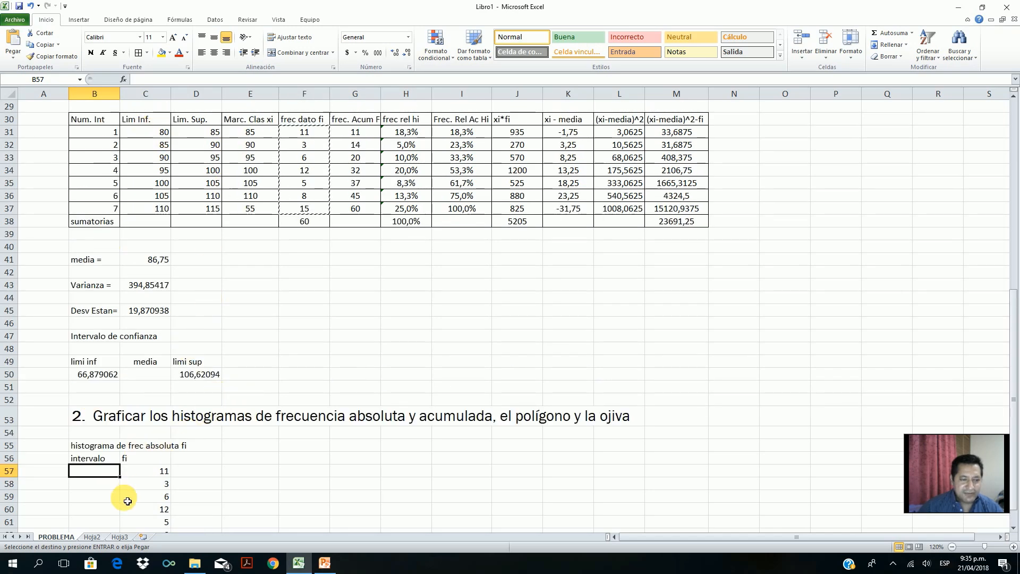
type("80-85")
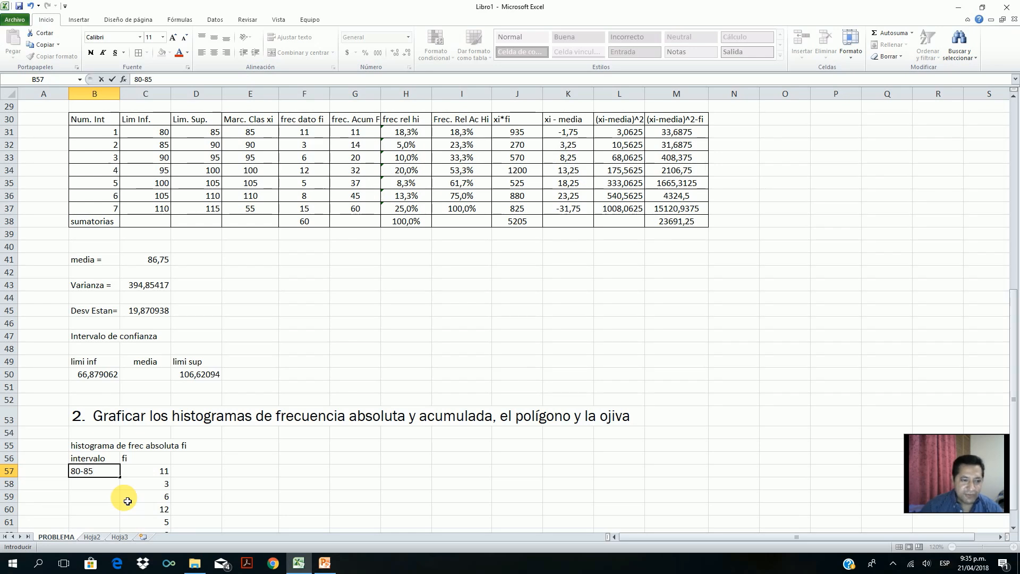
key("Return")
type("85-90")
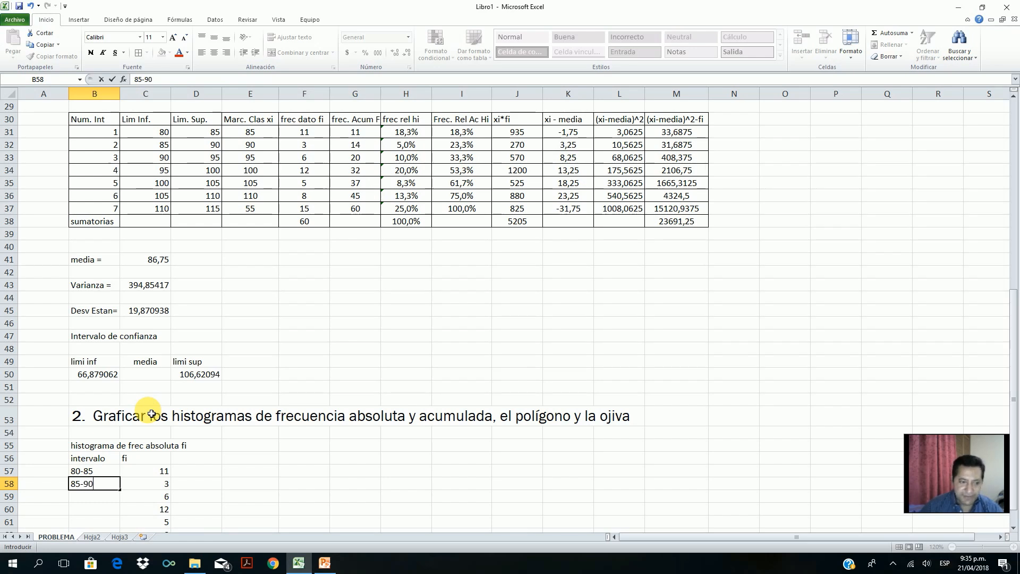
key("Return")
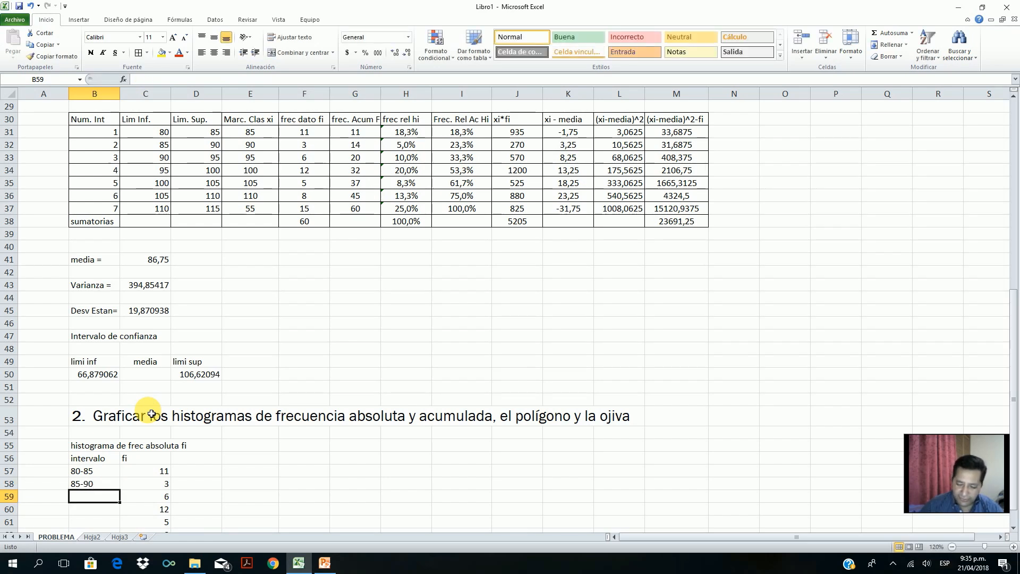
type("90-95")
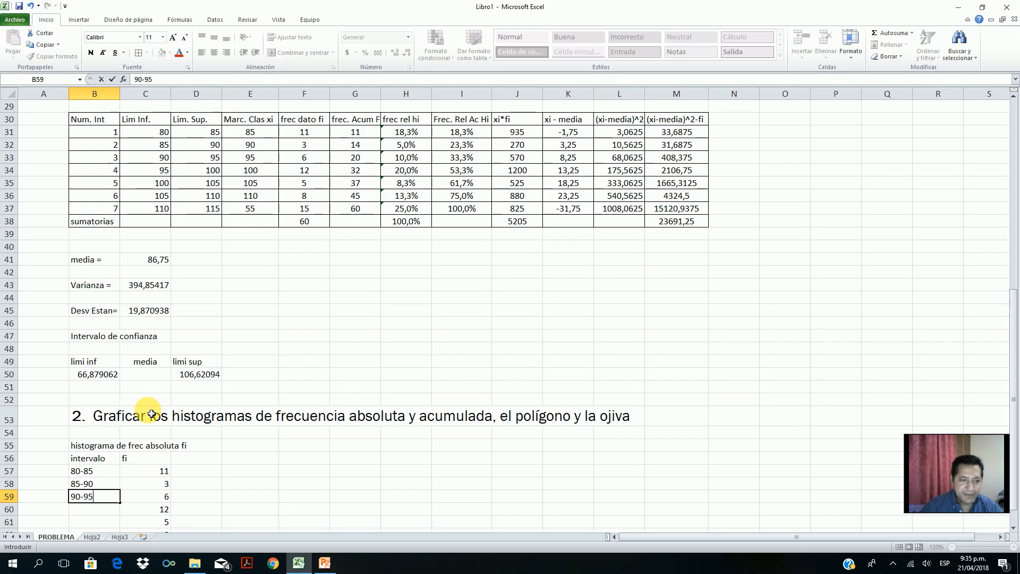
key("Return")
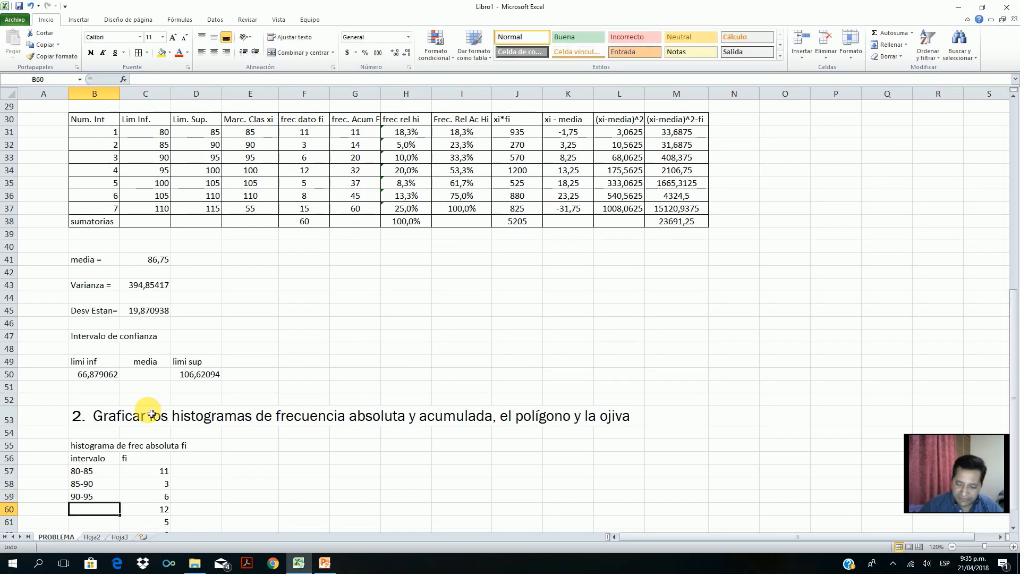
type("95-1")
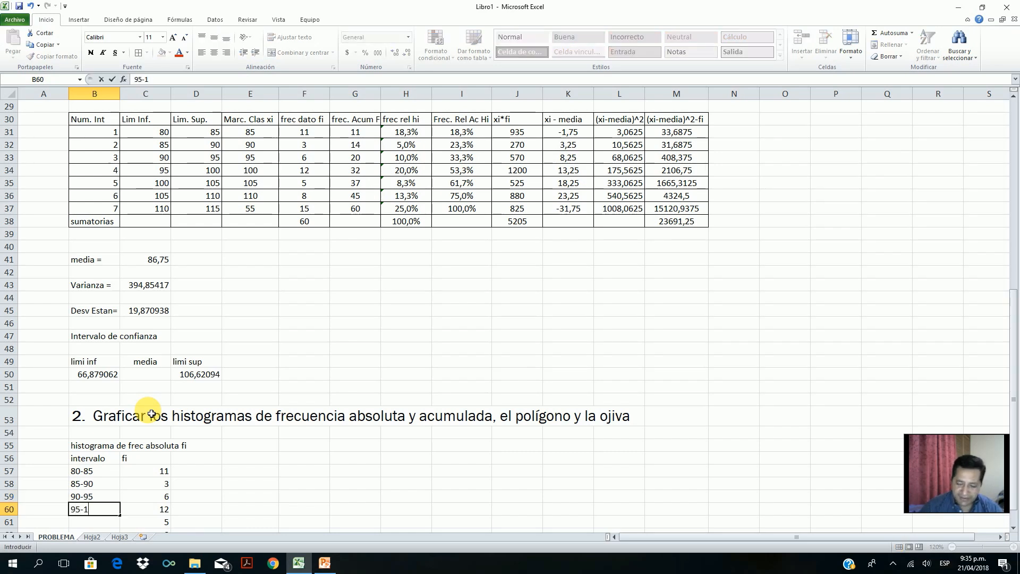
type("00")
key("Return")
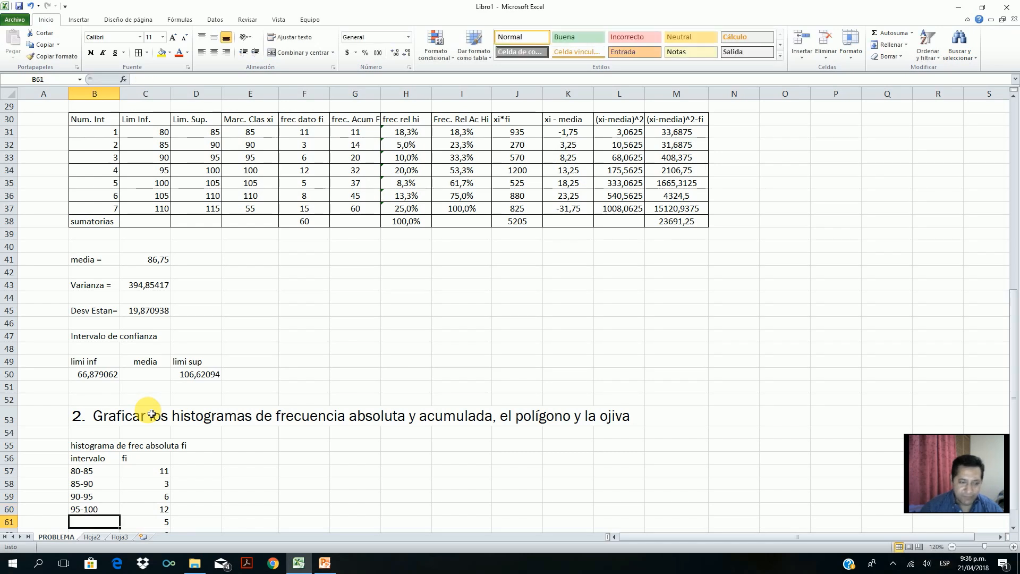
type("100-105")
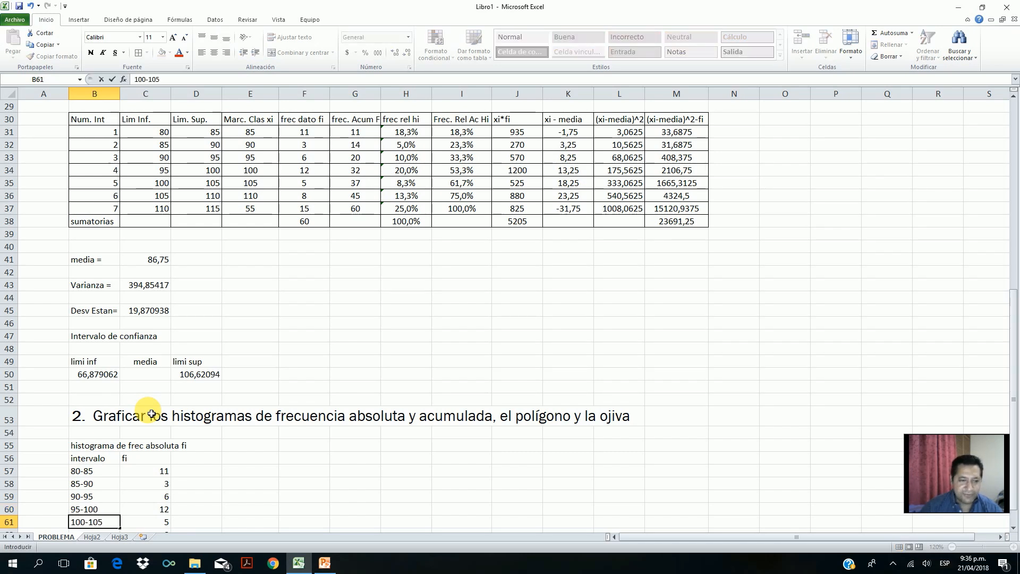
key("Return")
type("105-110")
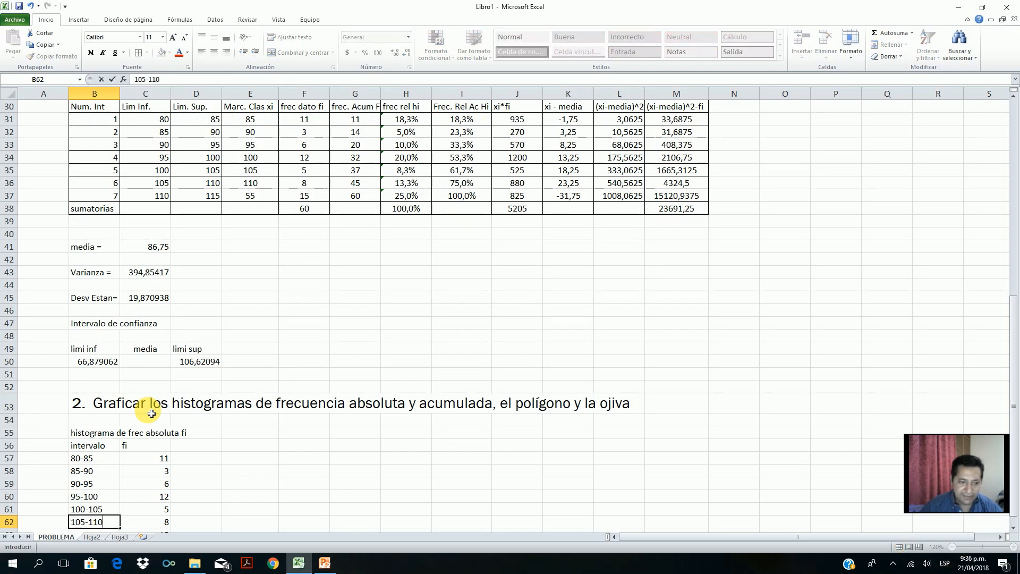
key("Return")
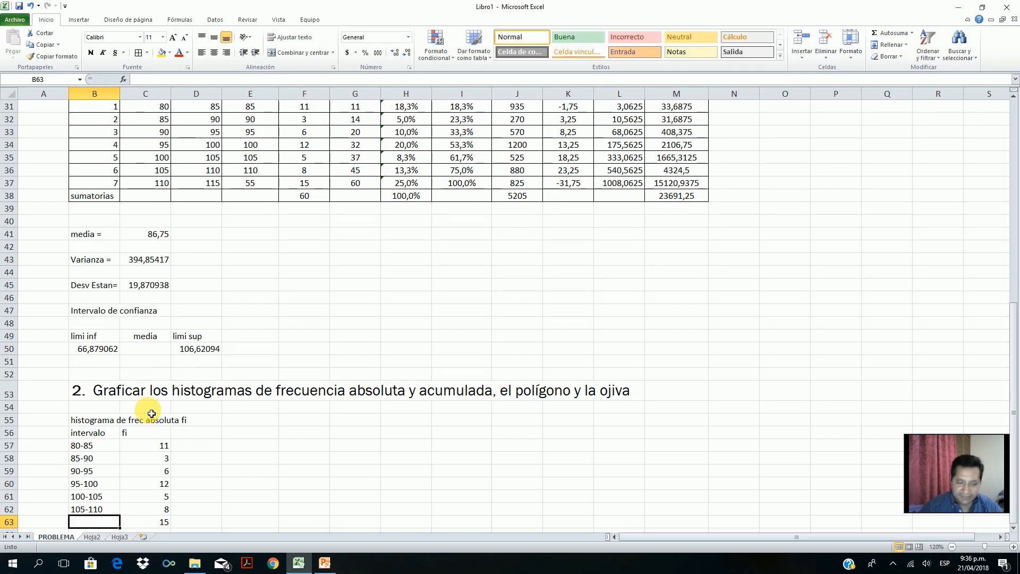
type("110-115")
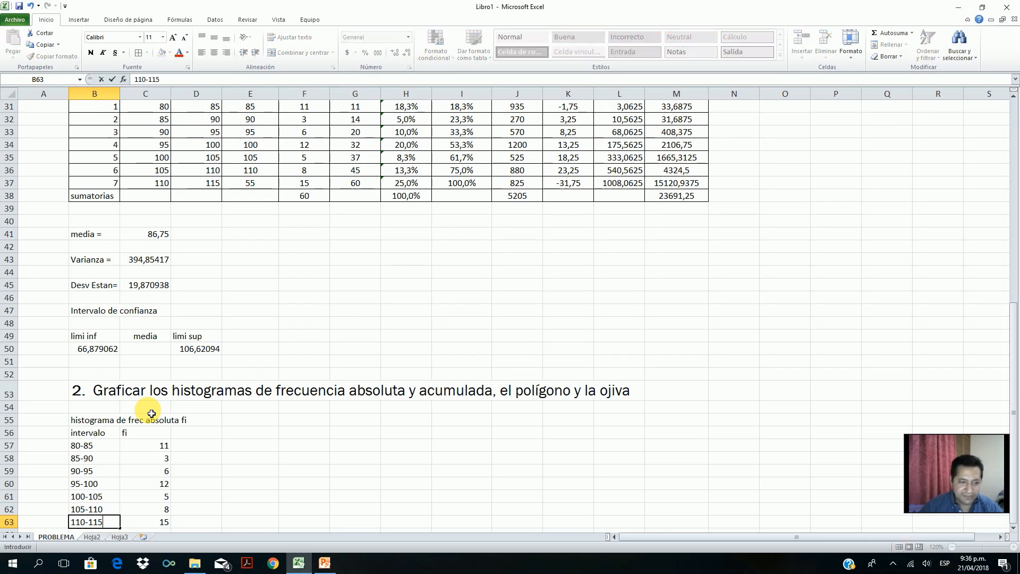
key("Return")
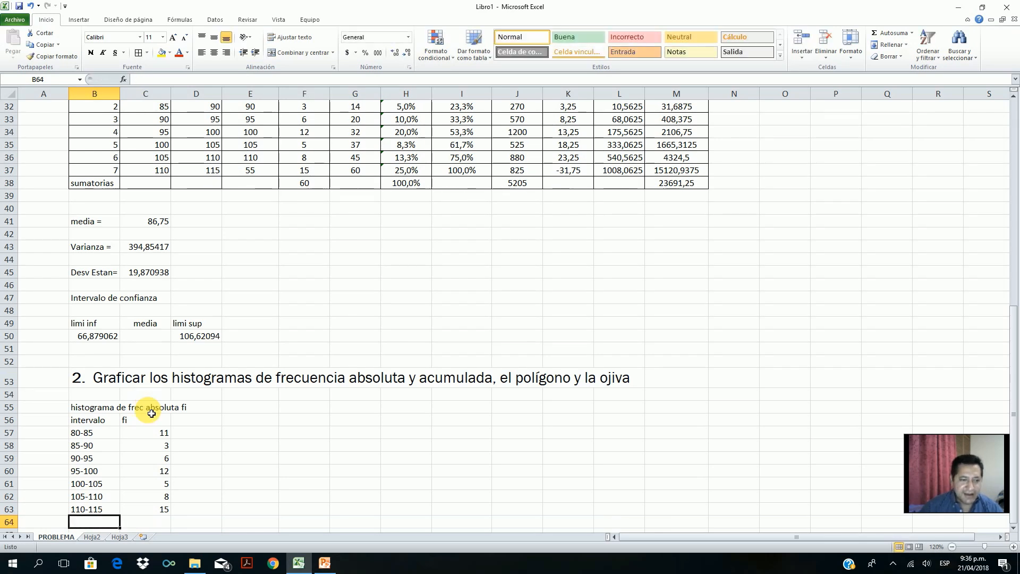
Step: Apply borders to all cells of the interval and frequency table in B56:C63
left_click(103, 423)
left_click_drag(104, 423, 157, 508)
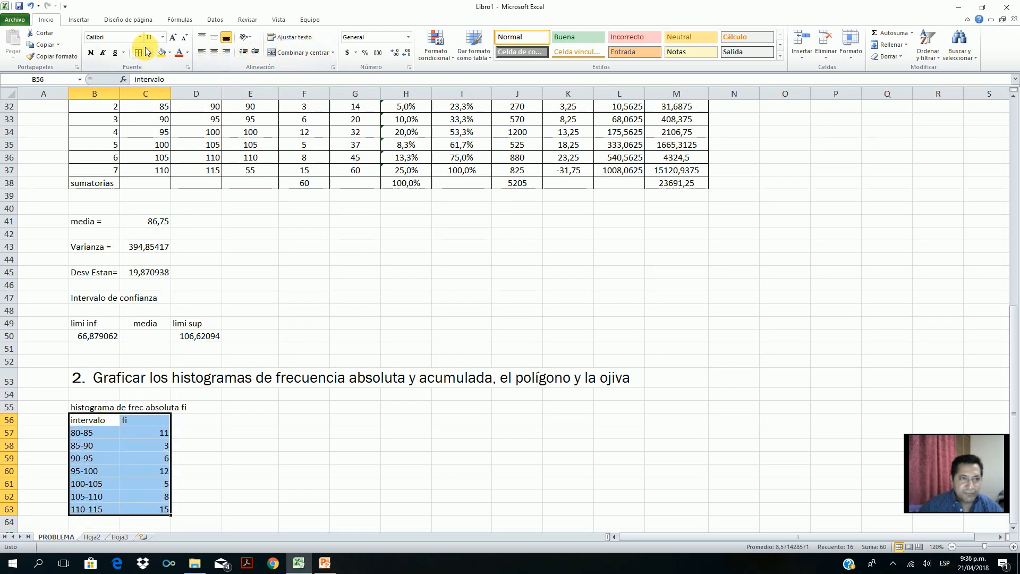
key("ctrl+c")
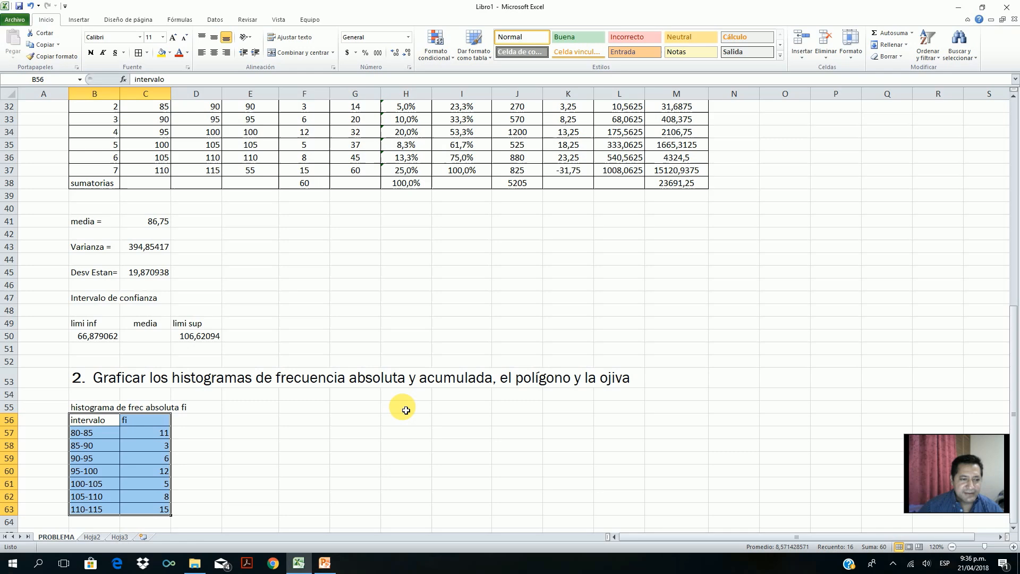
scroll(399, 405, "down", 2)
left_click(317, 411)
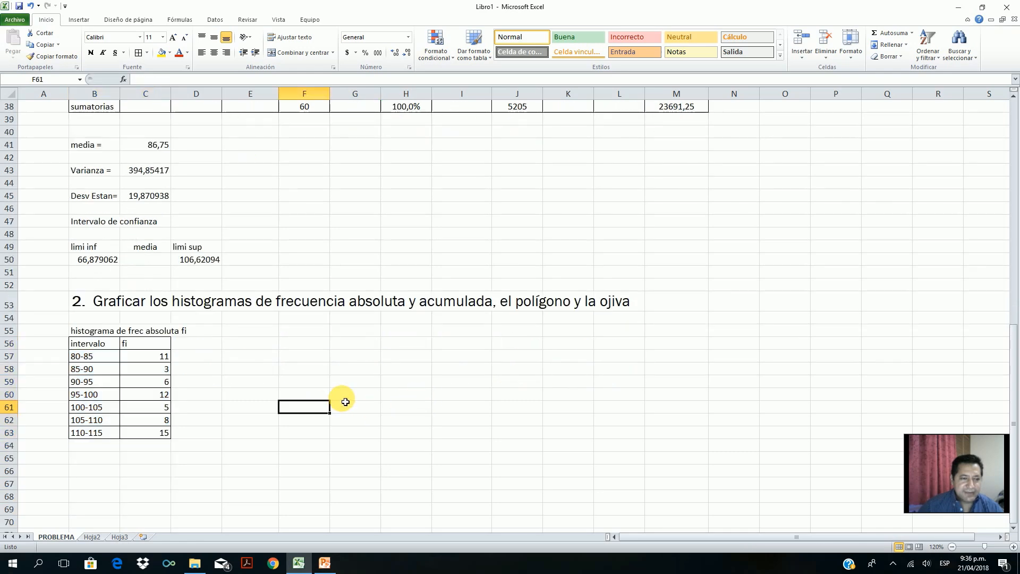
Step: Copy the absolute frequency table with its subheading from B55:C63 and paste it below, starting in B66
scroll(208, 405, "up", 1)
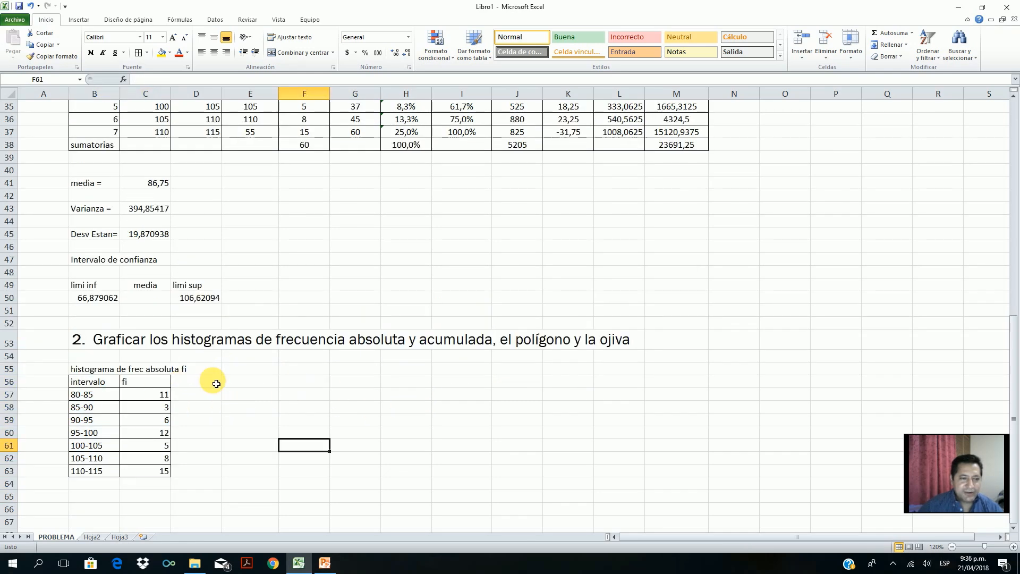
scroll(233, 381, "up", 1)
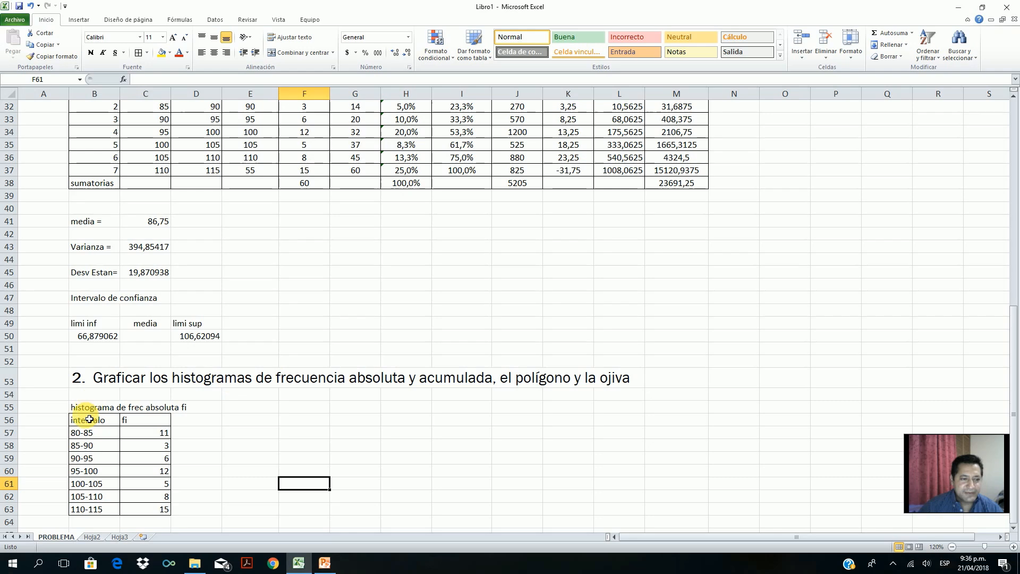
left_click_drag(80, 409, 160, 510)
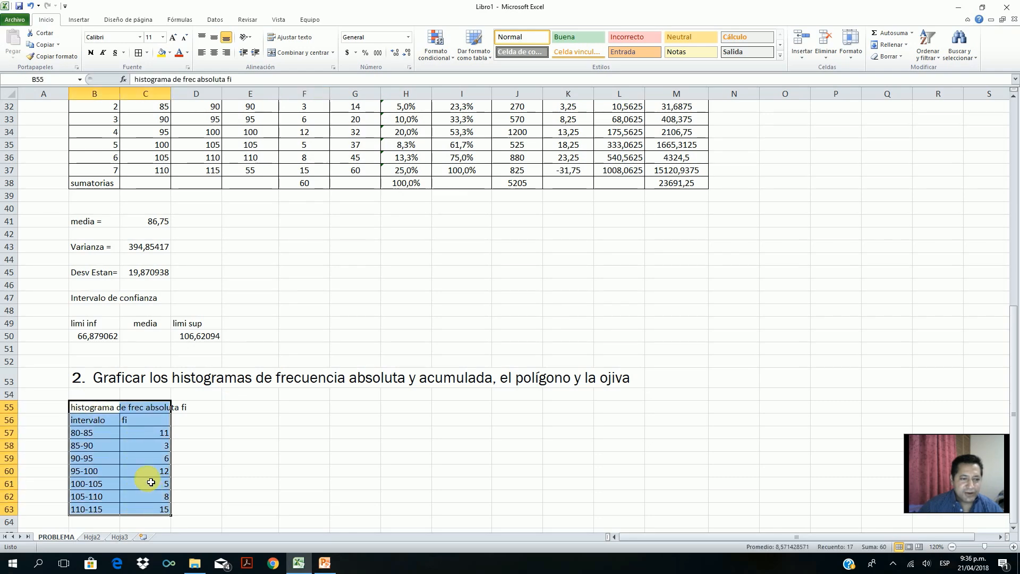
right_click(147, 477)
left_click(85, 312)
scroll(301, 455, "down", 2)
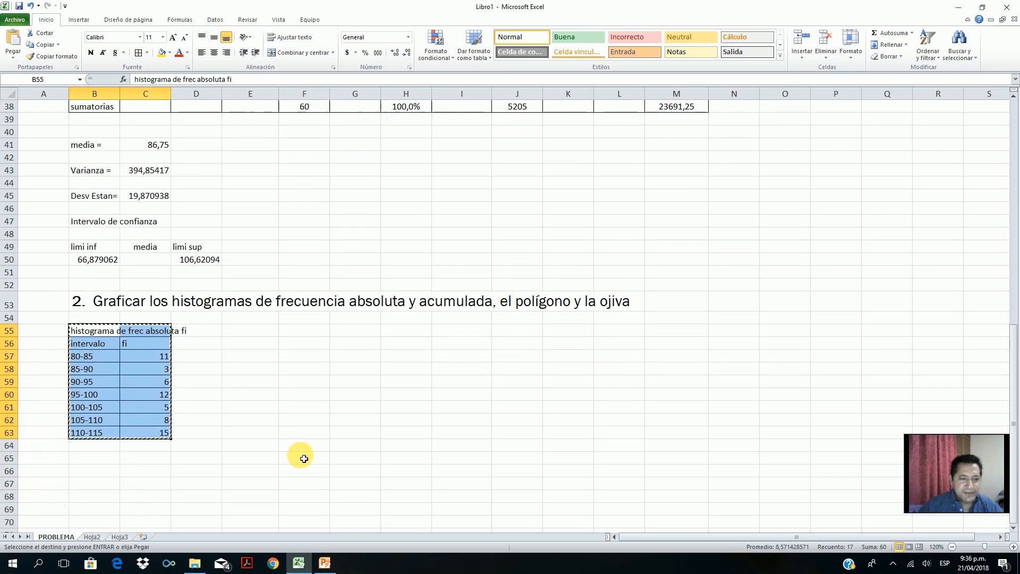
left_click(94, 476)
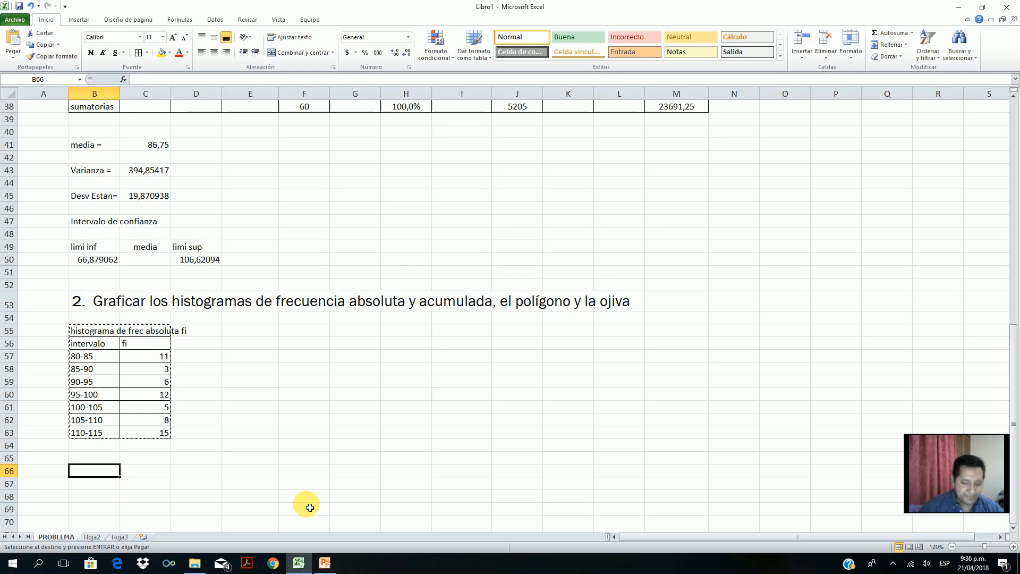
key("ctrl+v")
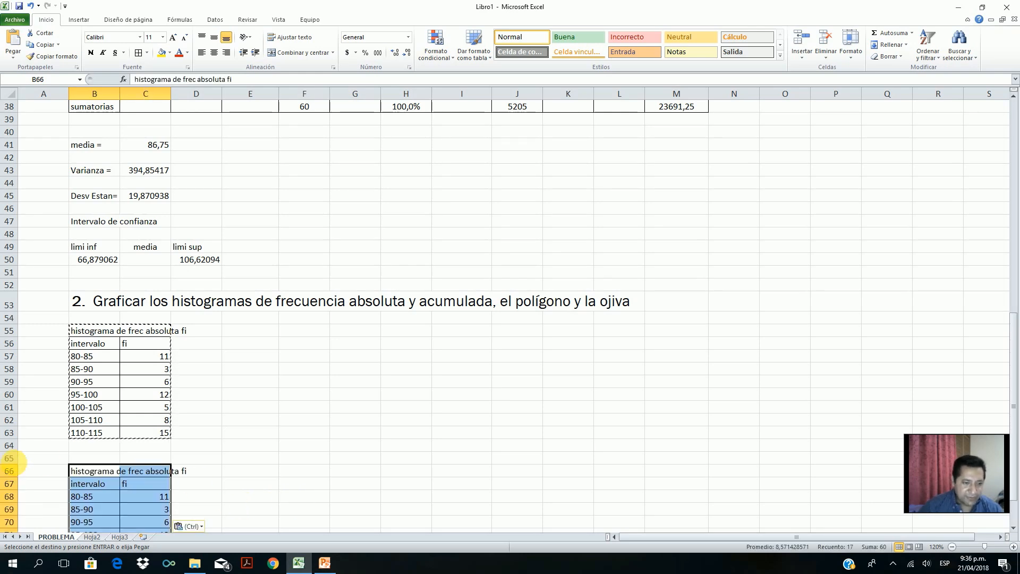
Step: Change the copied table's subheading in B66 to "histograma de frec acum Fi"
mouse_move(107, 471)
left_mouse_down()
mouse_move(191, 470)
mouse_move(107, 473)
left_mouse_up()
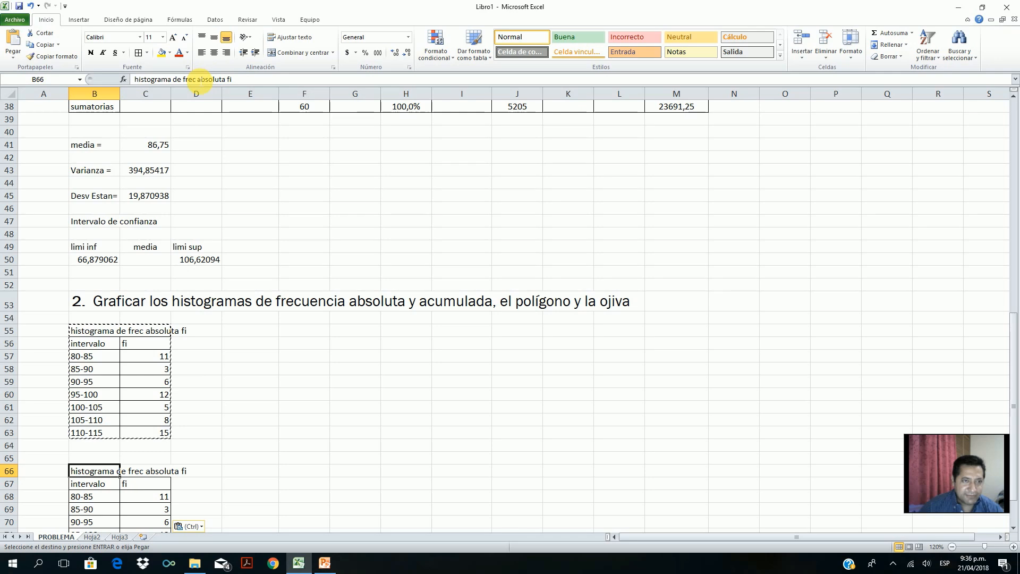
left_click(204, 80)
left_click_drag(210, 84, 240, 80)
type("acum Fi}")
key("Return")
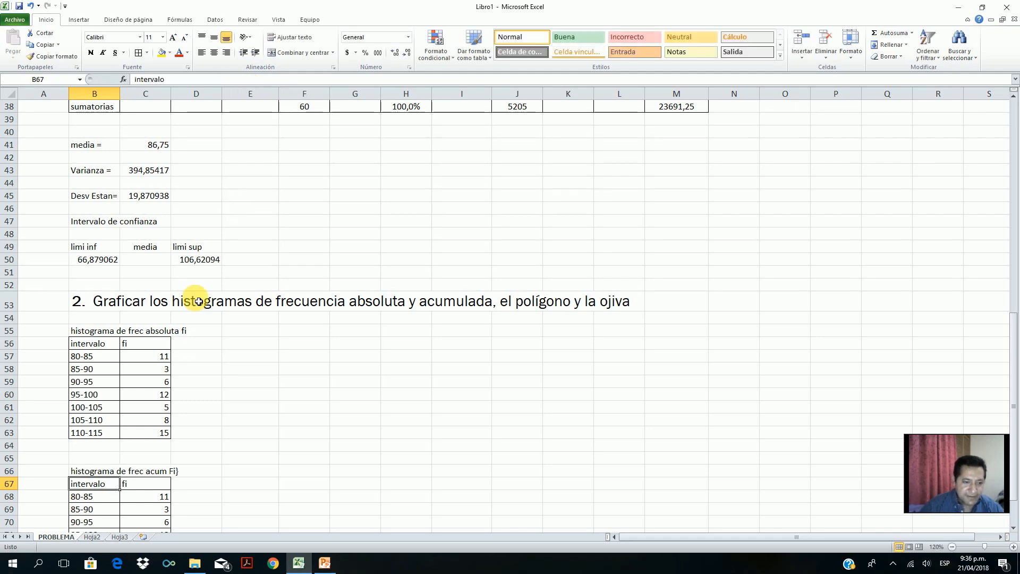
left_click(111, 471)
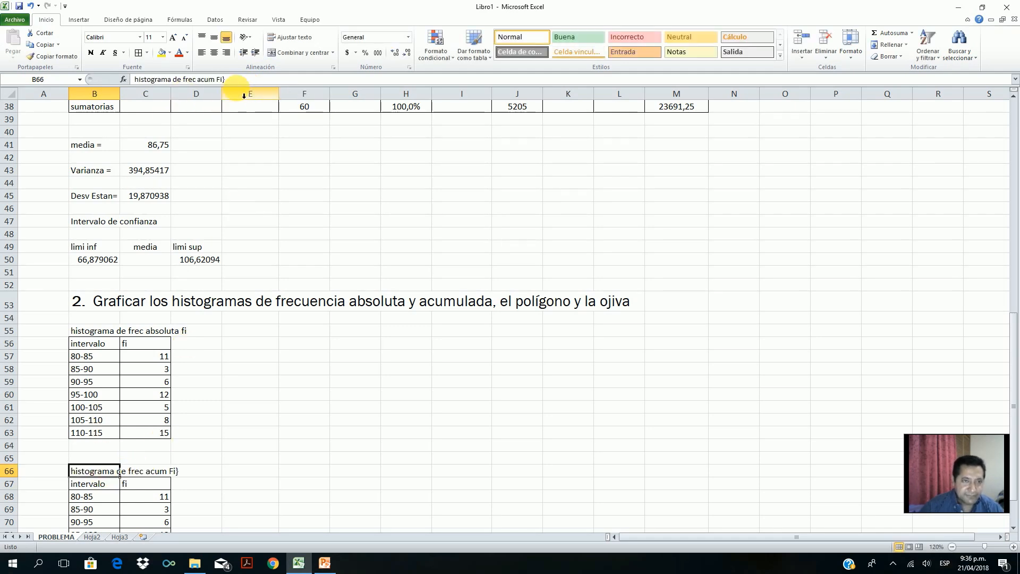
left_click(241, 81)
key("BackSpace")
left_click(294, 408)
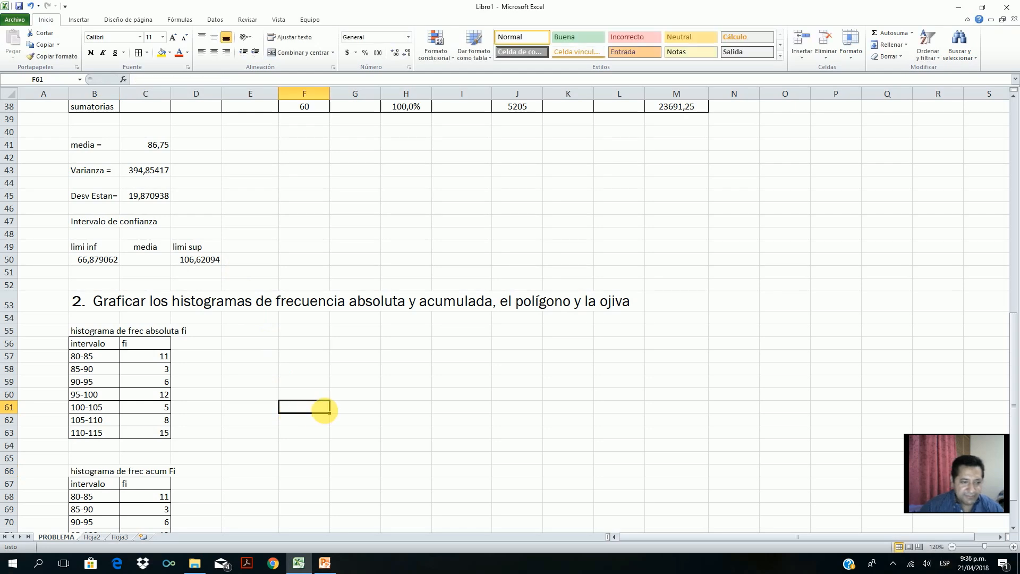
Step: Change the frequency column heading of the second table in C67 to "Fi"
scroll(250, 405, "down", 3)
left_click(141, 375)
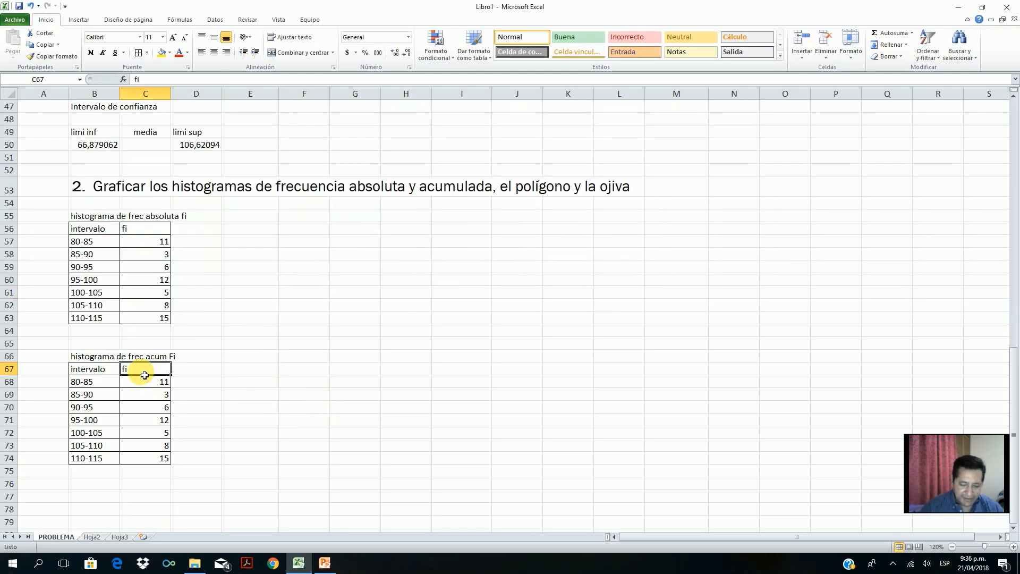
type("f")
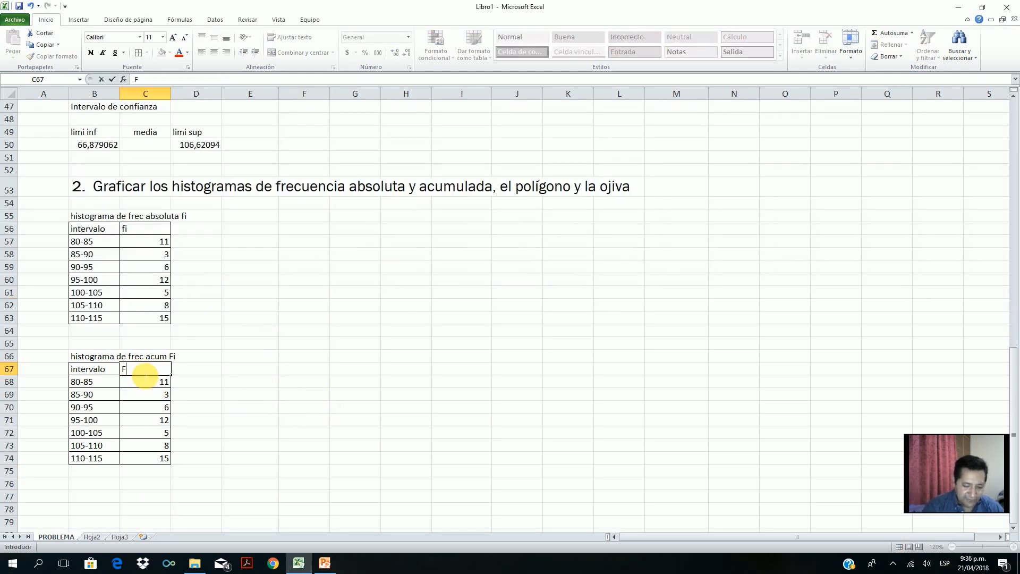
key("Return")
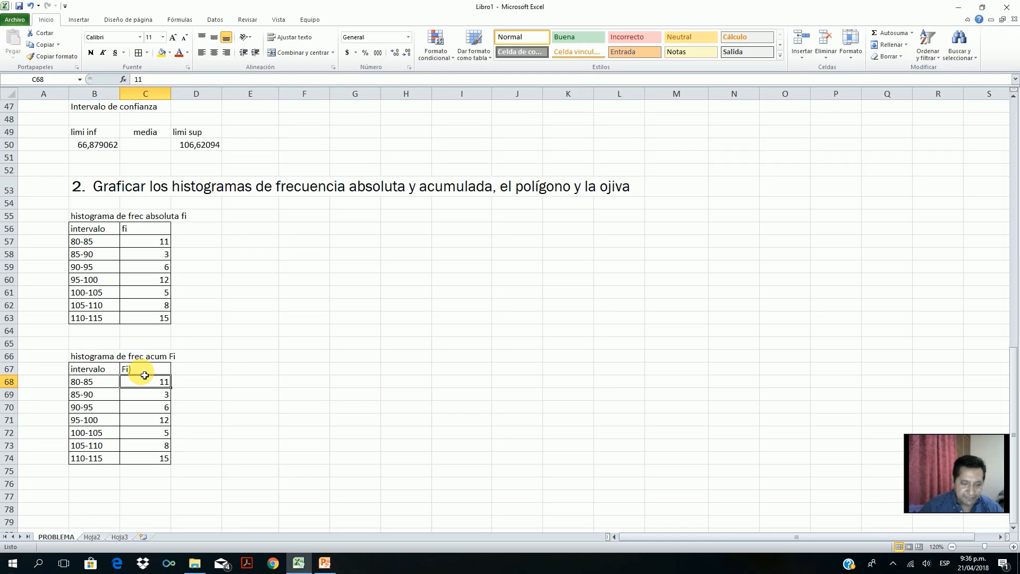
left_click(155, 370)
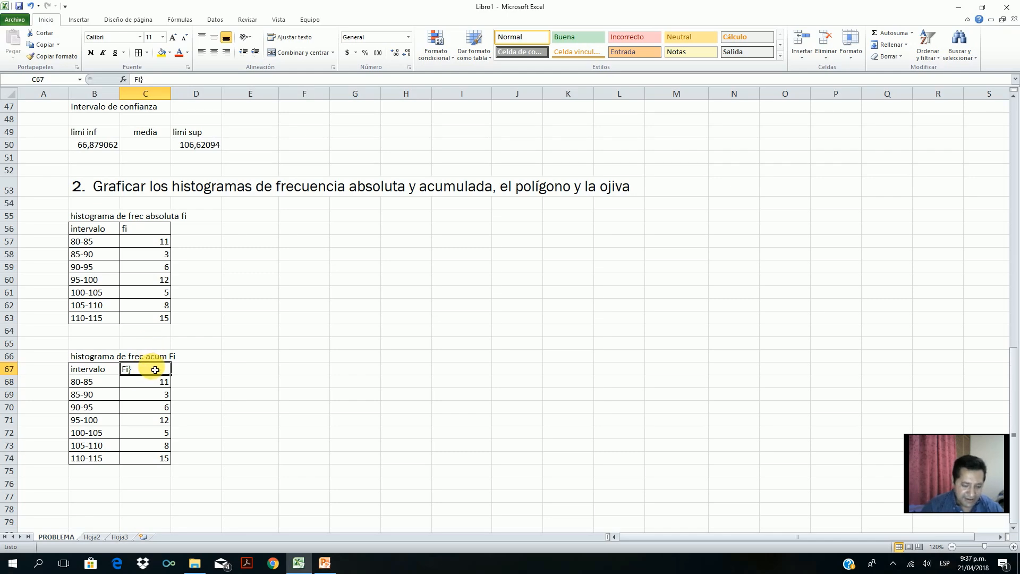
type("F")
key("Return")
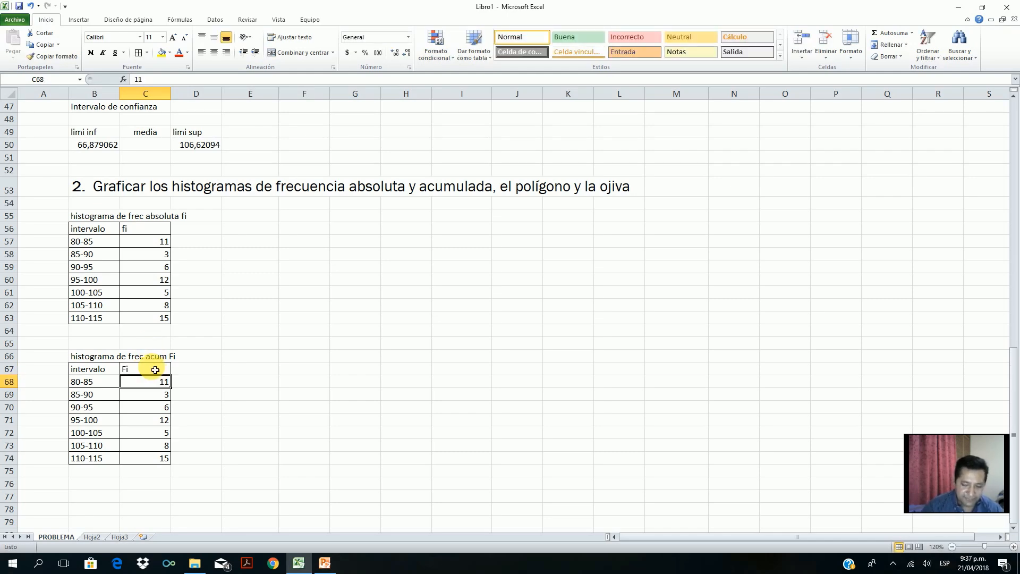
Step: Copy the accumulated frequencies in G31:G37, widen column G to fit its heading, and paste them as values into C68:C74
scroll(216, 366, "up", 8)
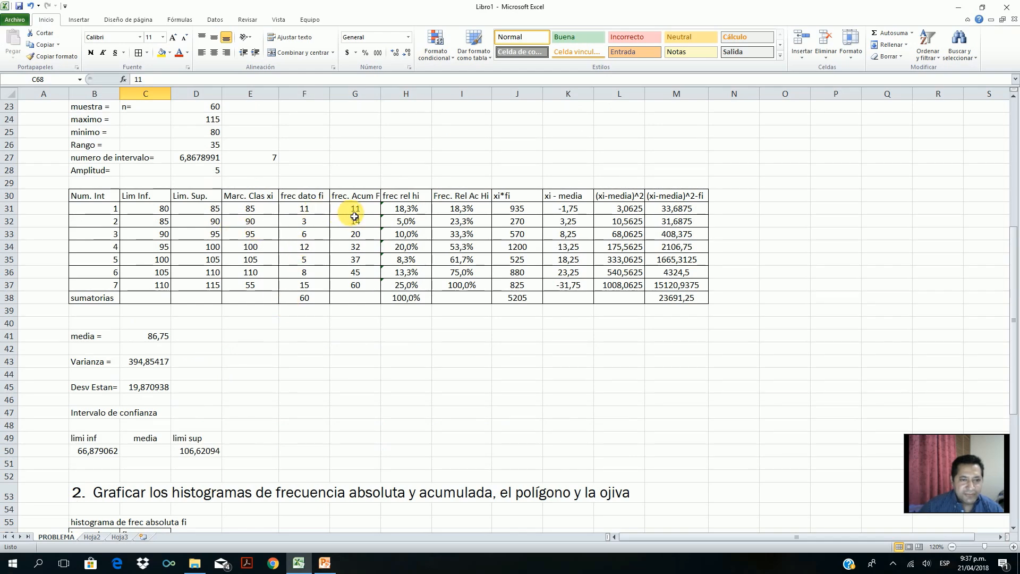
left_click_drag(349, 208, 348, 294)
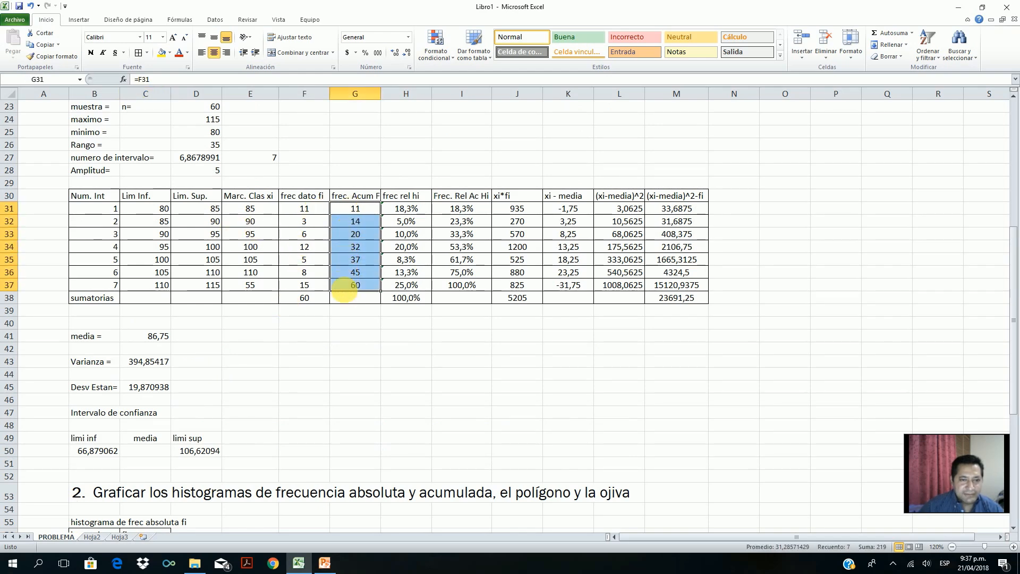
right_click(343, 285)
left_click(310, 302)
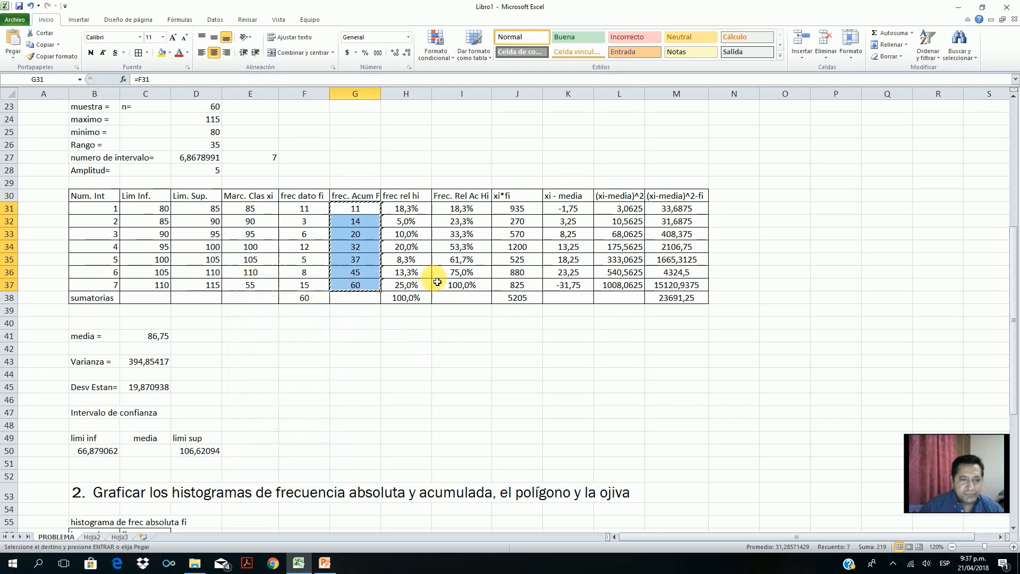
left_click_drag(385, 95, 383, 87)
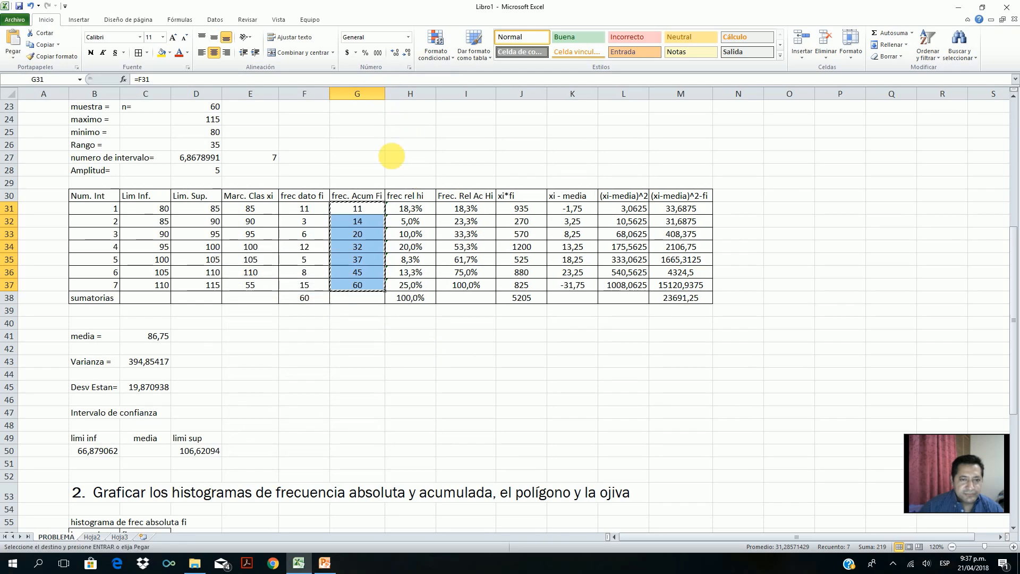
scroll(392, 358, "down", 8)
scroll(268, 399, "down", 2)
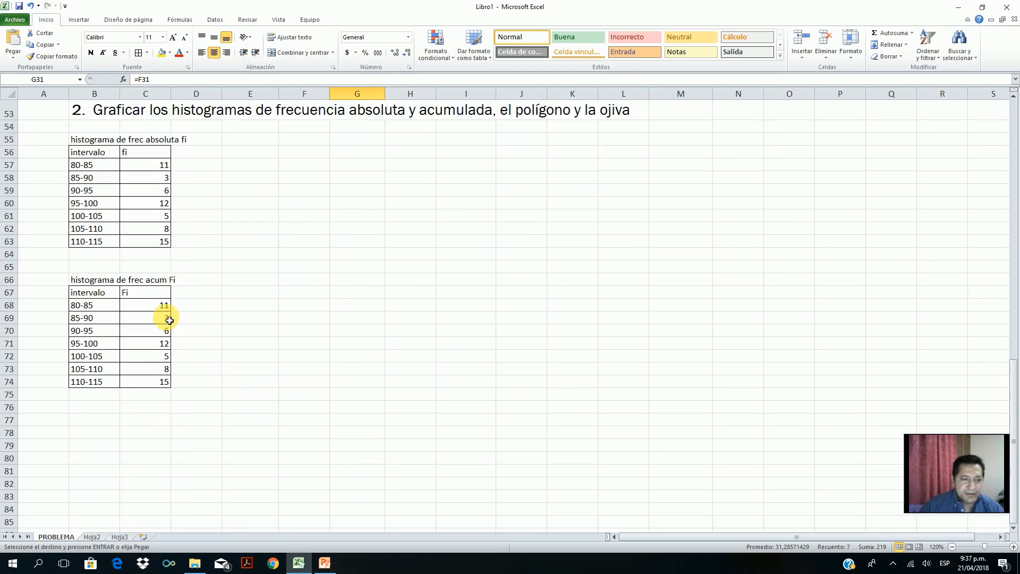
left_click_drag(139, 304, 151, 383)
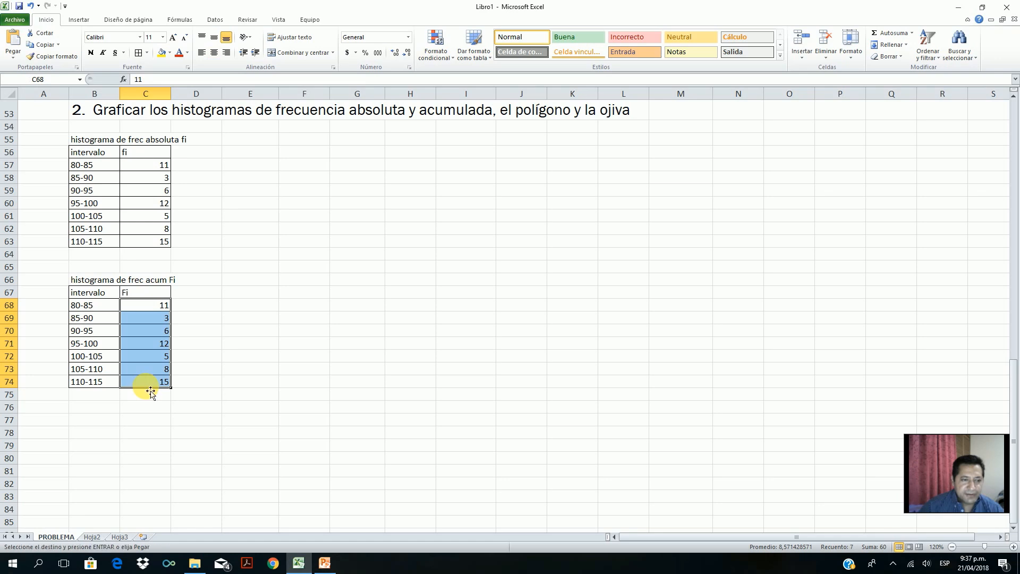
right_click(148, 384)
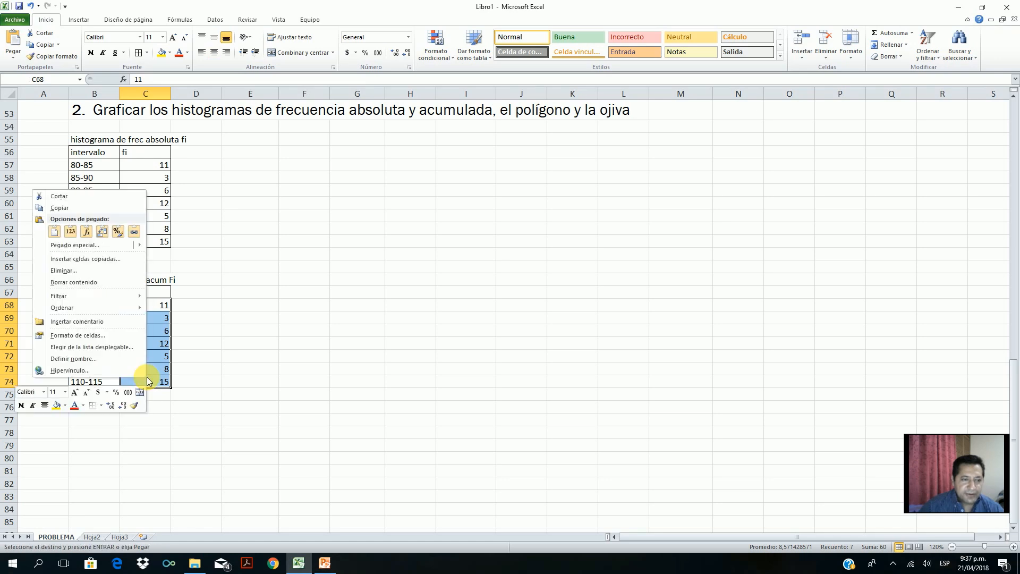
left_click(71, 232)
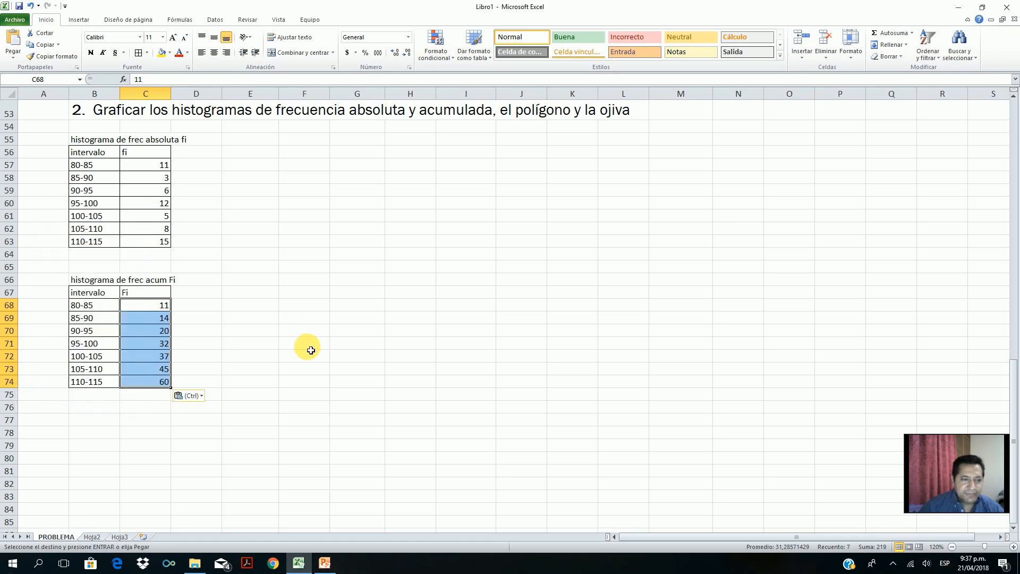
left_click(226, 322)
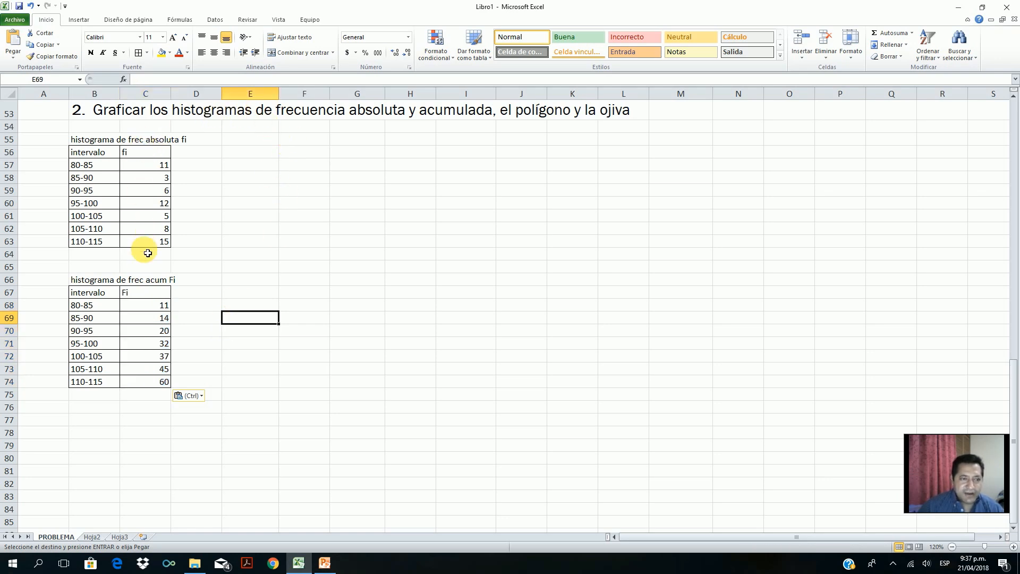
Step: Review the polygon and ogive part of question 2 and the class mark column E30:E37 in the frequency distribution table
left_click(552, 111)
left_click(513, 110)
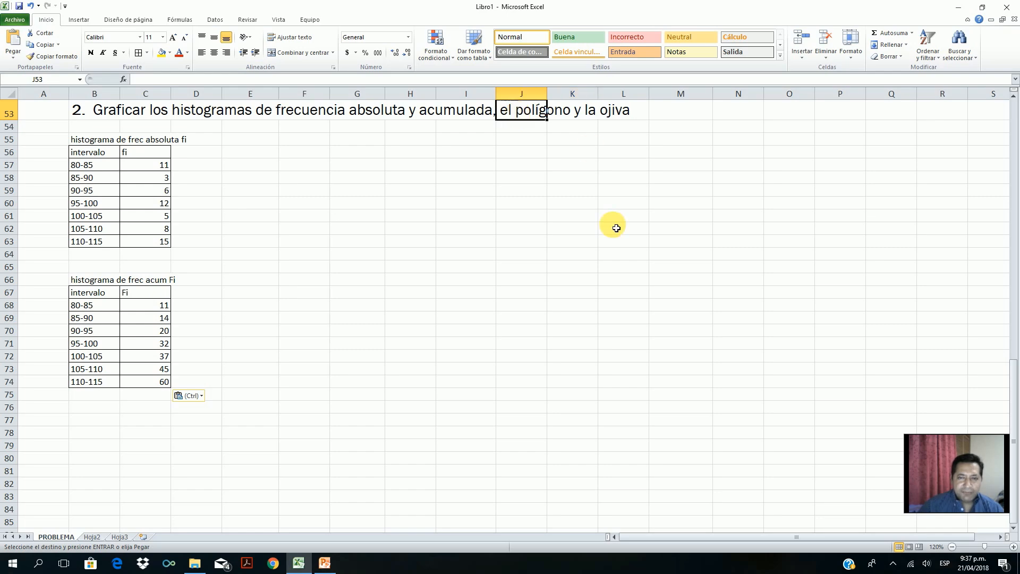
scroll(616, 228, "up", 2)
scroll(617, 228, "up", 1)
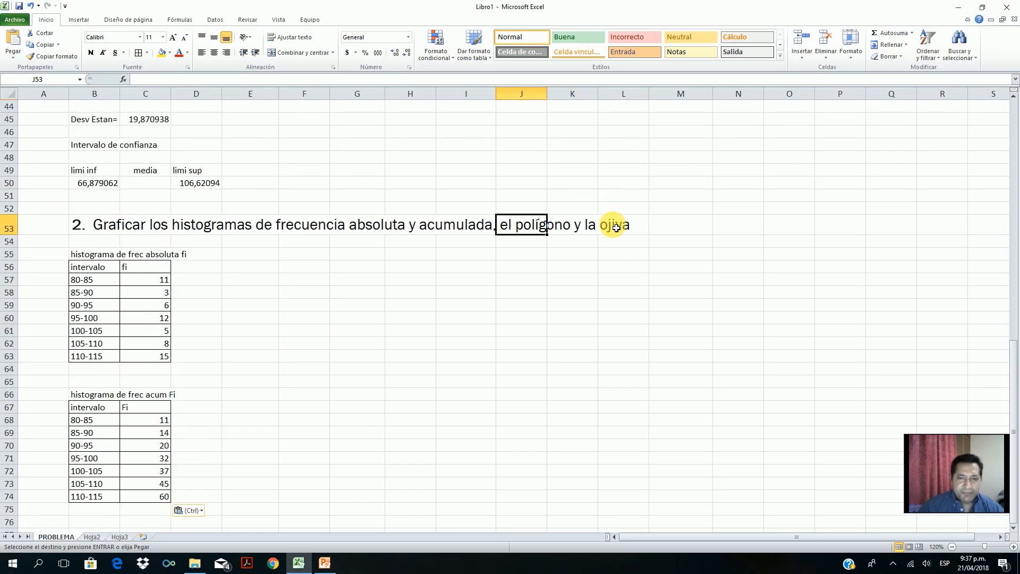
scroll(616, 228, "up", 6)
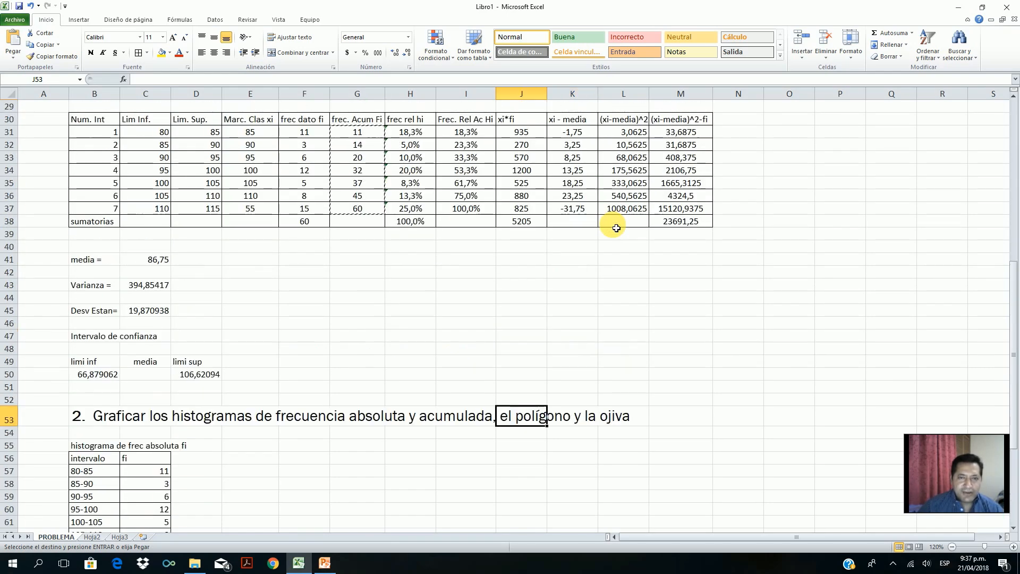
key("Escape")
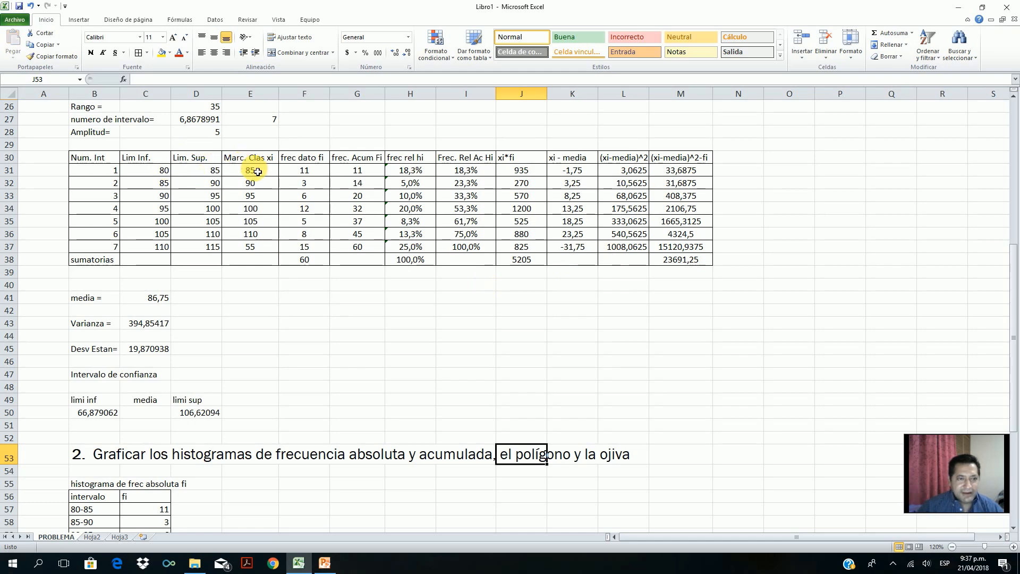
left_click_drag(249, 158, 251, 246)
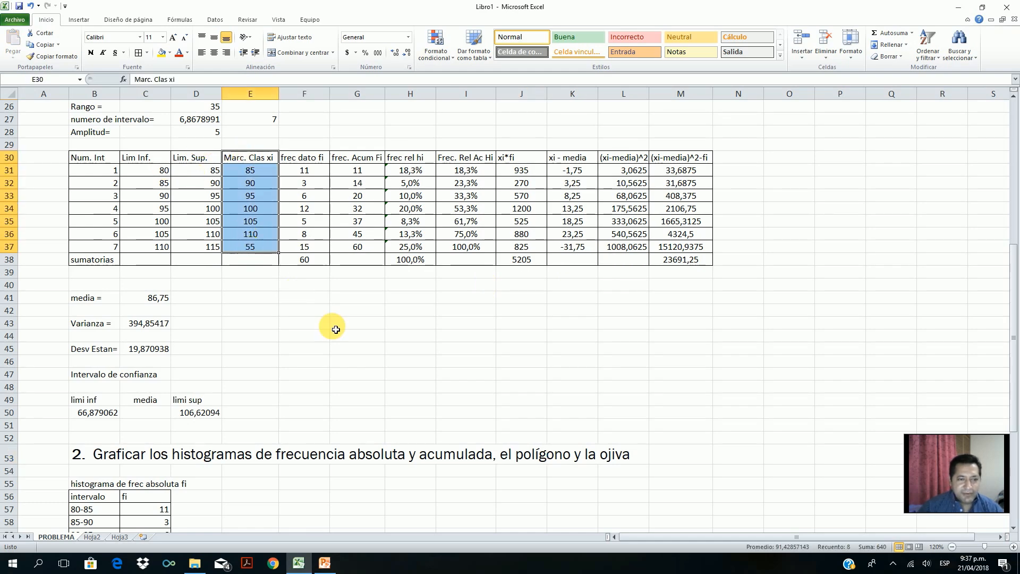
scroll(340, 321, "down", 10)
scroll(347, 319, "up", 1)
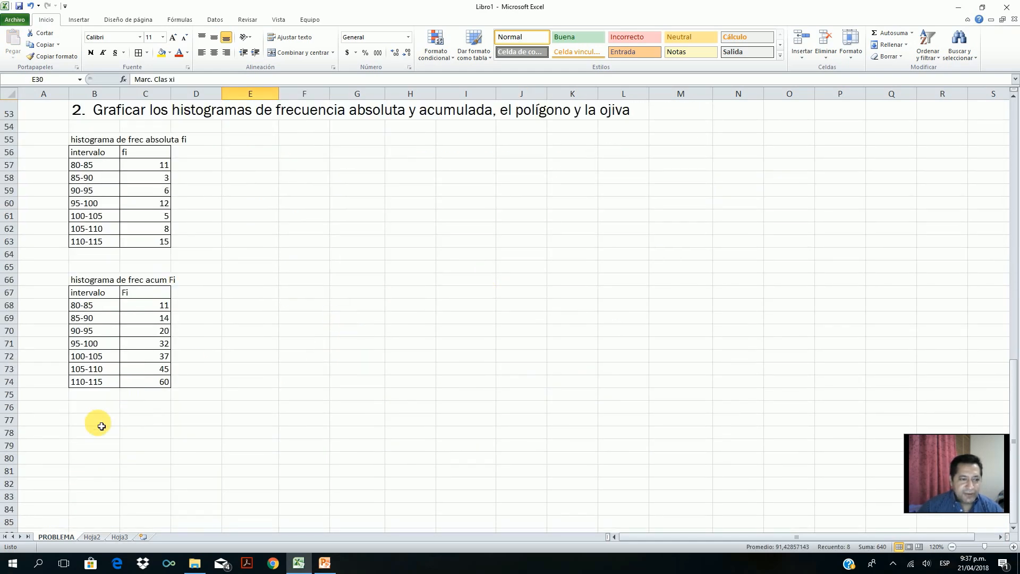
Step: Enter the subheading "Poligono" in B77 and paste the class mark column from E30:E37 as values starting in B78
left_click(102, 423)
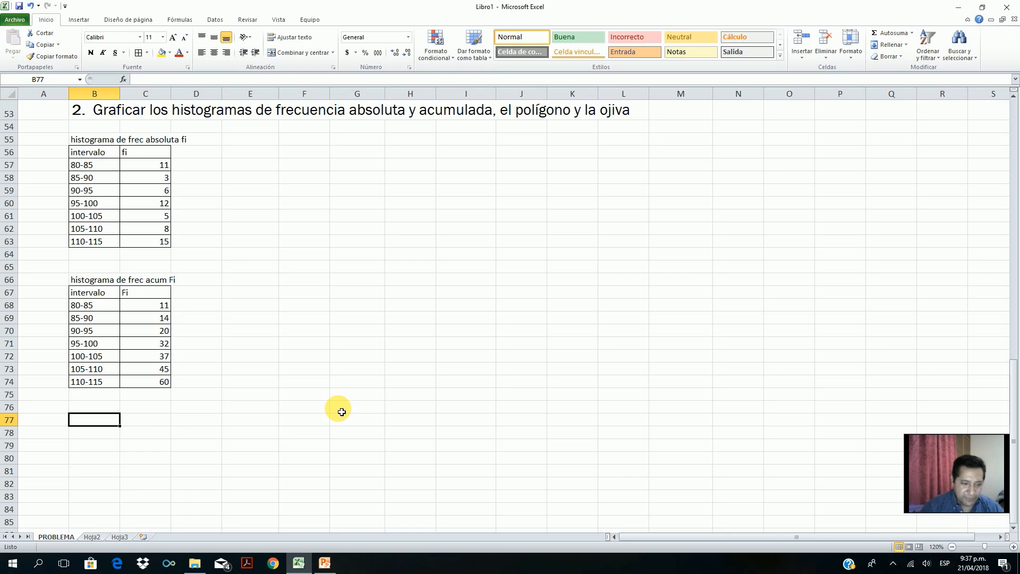
type("P")
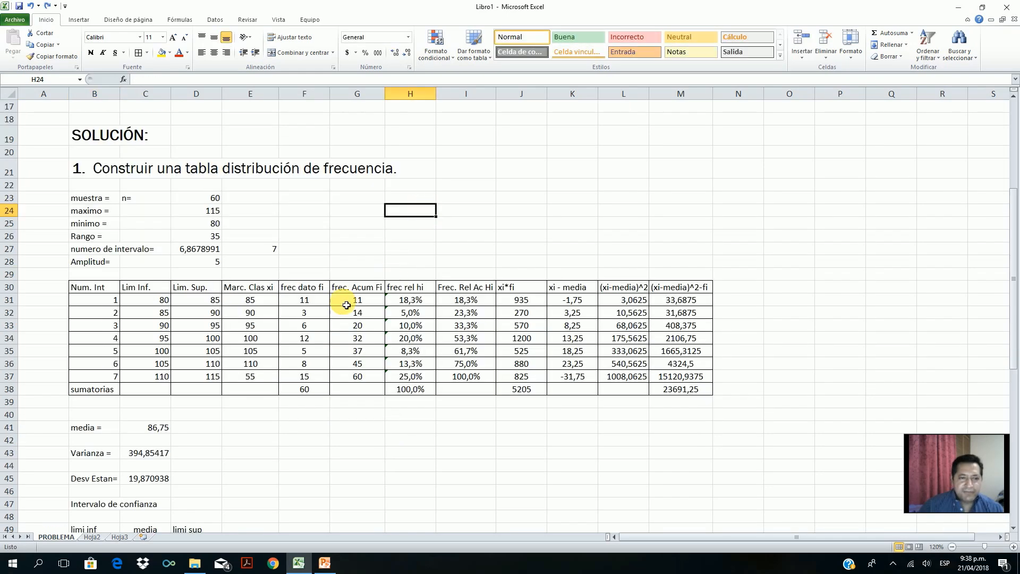
left_click(272, 290)
left_click_drag(272, 290, 271, 380)
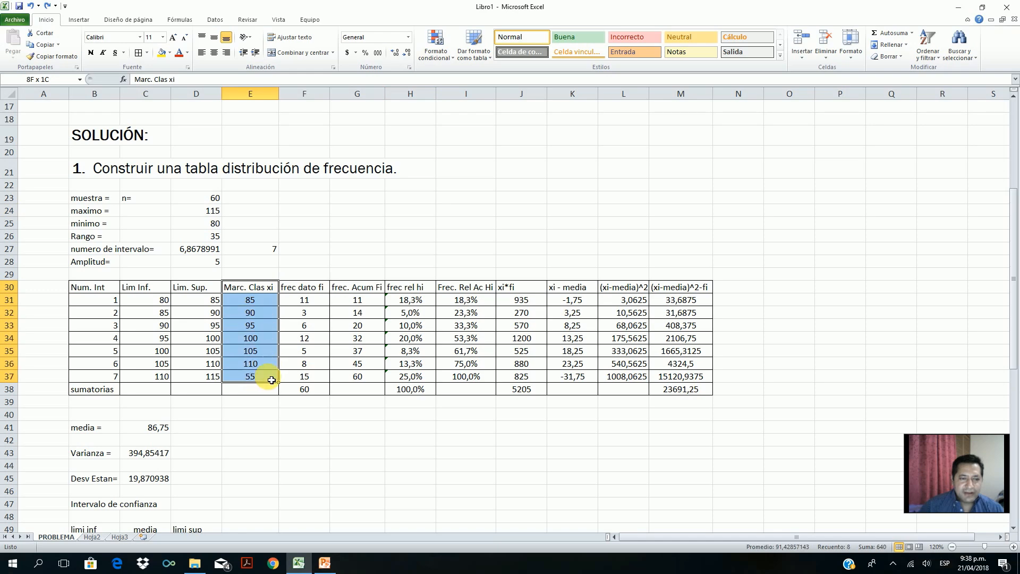
right_click(271, 380)
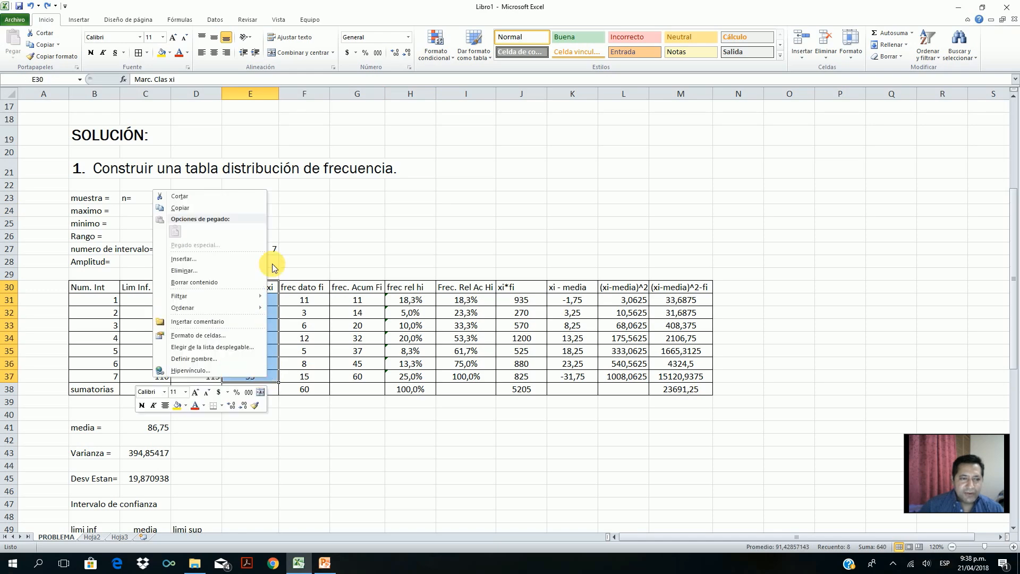
left_click(200, 211)
scroll(399, 228, "down", 5)
scroll(399, 228, "down", 10)
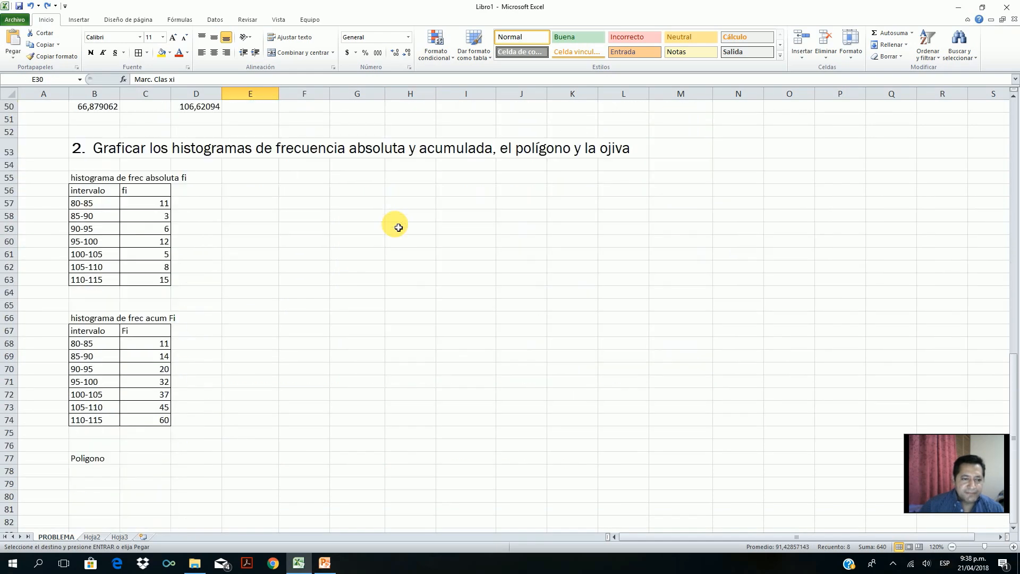
left_click(95, 313)
right_click(93, 312)
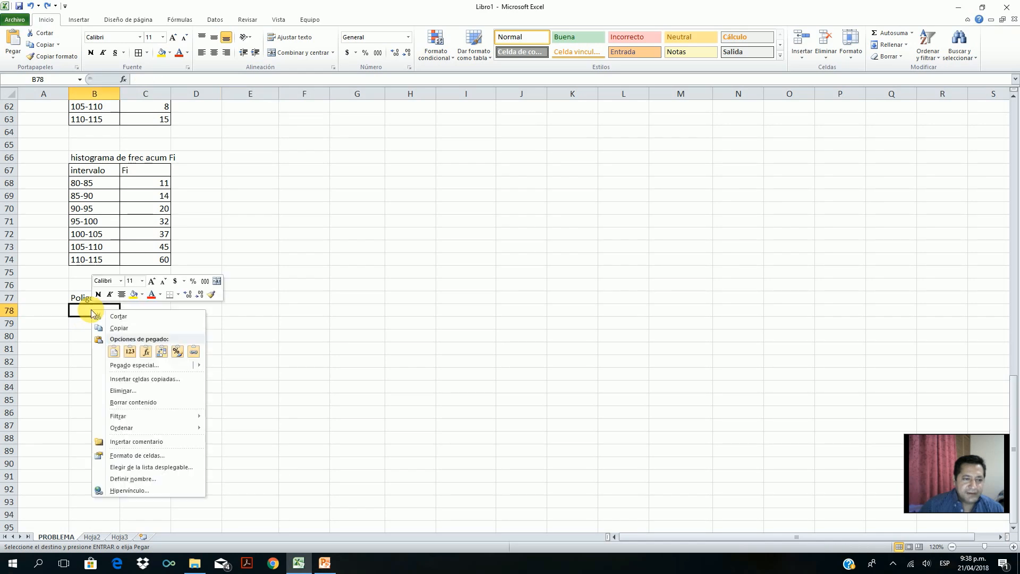
left_click(128, 354)
Step: Copy the fi column with its heading from C56:C63 and paste it beside the class marks, starting in C78
left_click(152, 312)
scroll(309, 292, "up", 3)
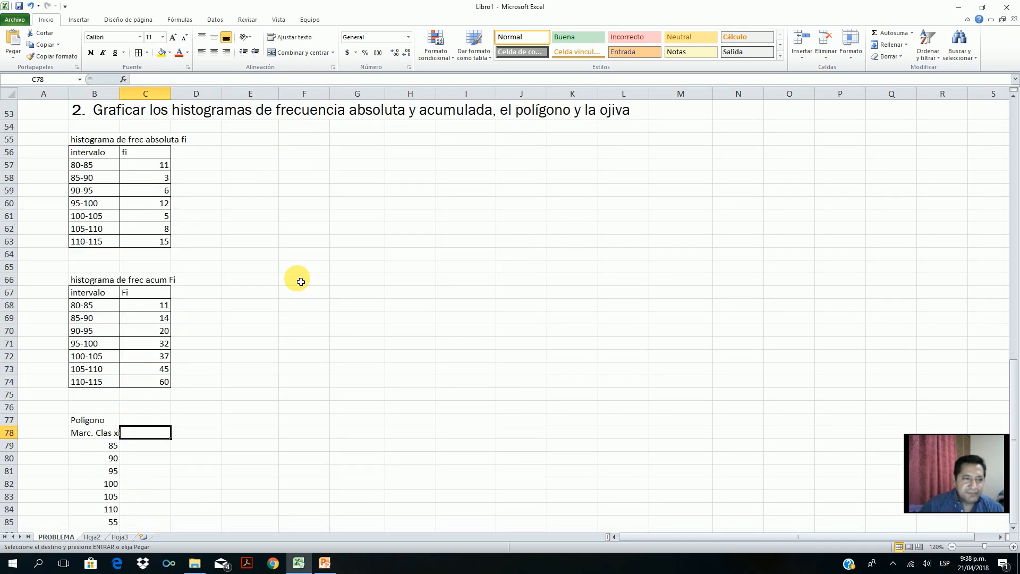
left_click_drag(143, 152, 146, 243)
right_click(144, 242)
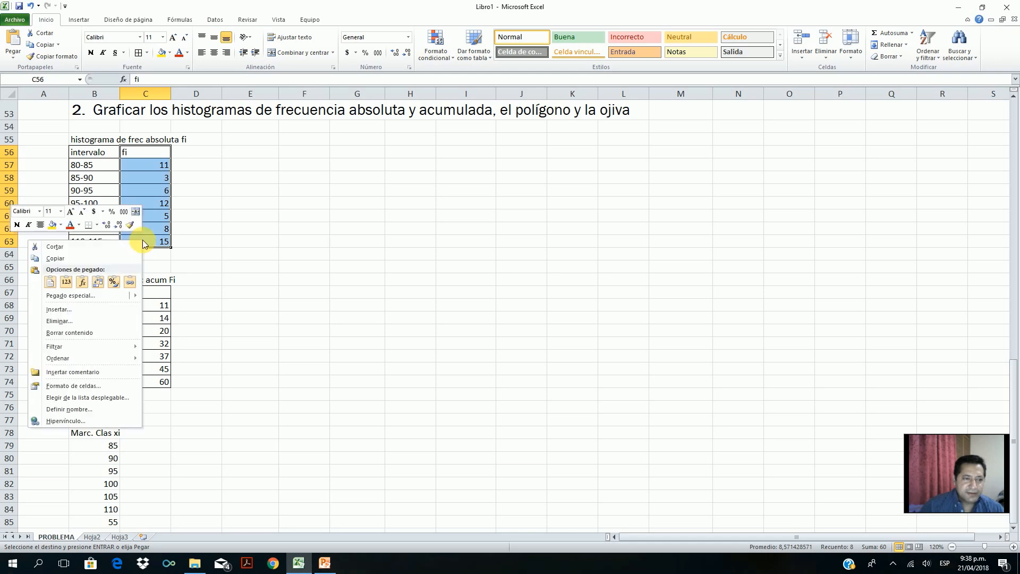
left_click(55, 258)
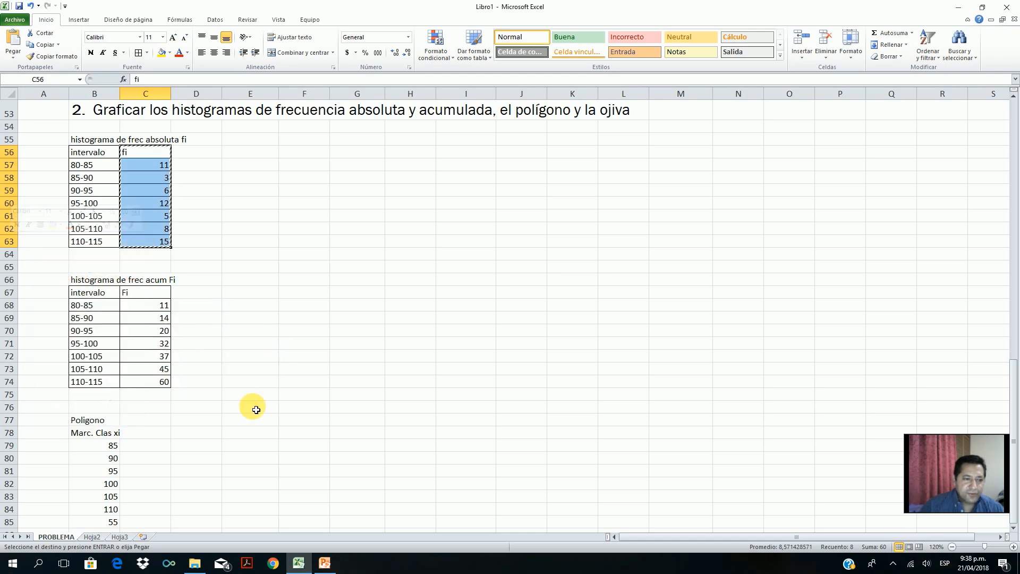
left_click(151, 435)
key("ctrl+v")
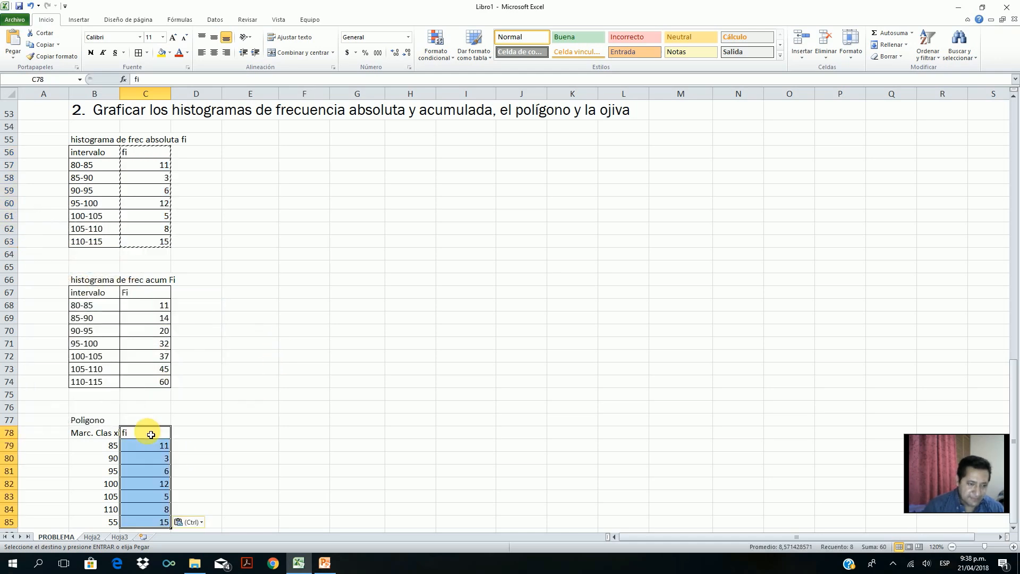
Step: Apply borders to all cells of the polygon table in B78:C85
scroll(243, 426, "down", 2)
left_click_drag(93, 353, 150, 440)
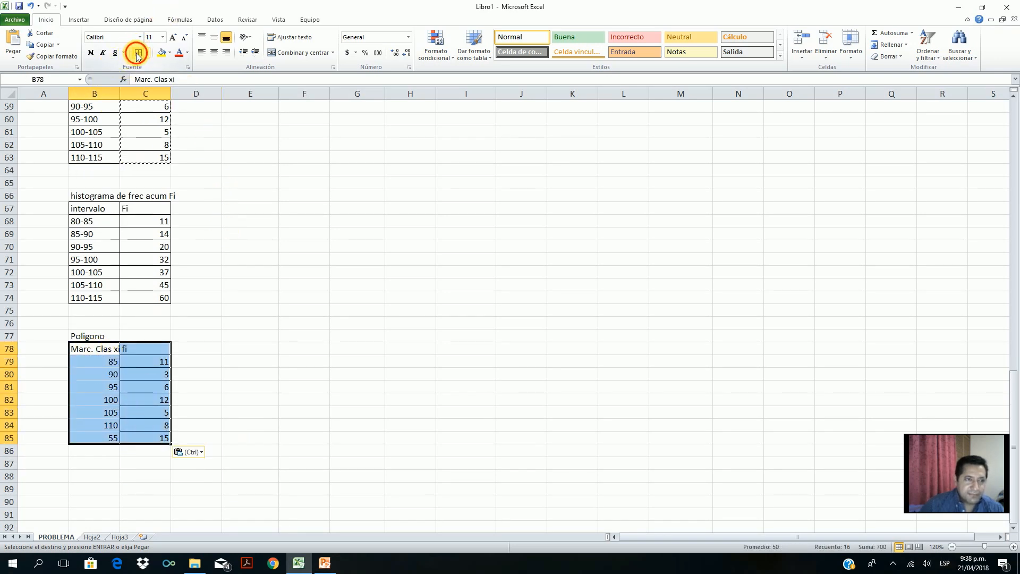
left_click(299, 258)
Step: Enter the subheading "ojiva" in B87, below the polygon table
scroll(340, 399, "down", 2)
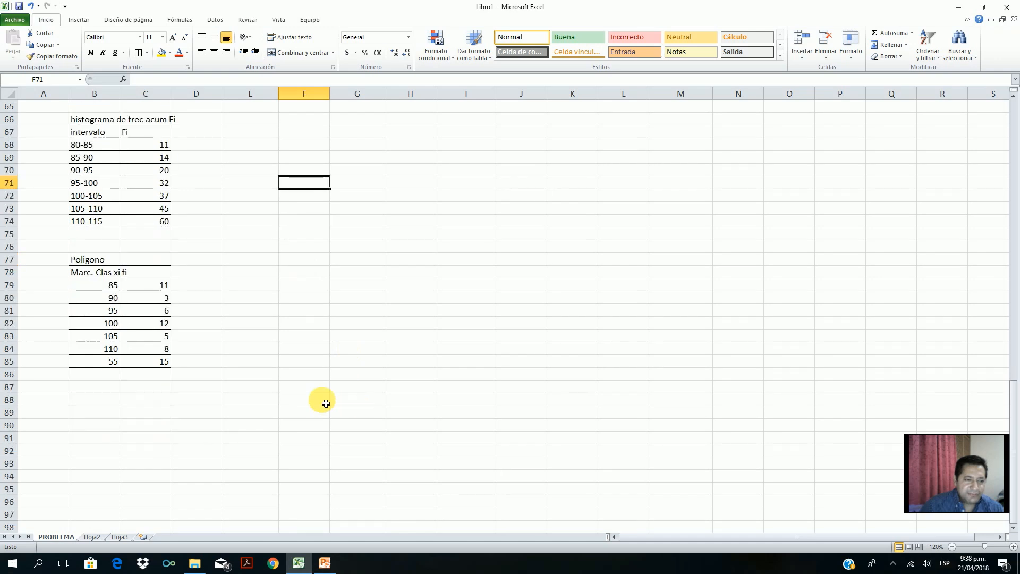
left_click(98, 393)
type("ojiva")
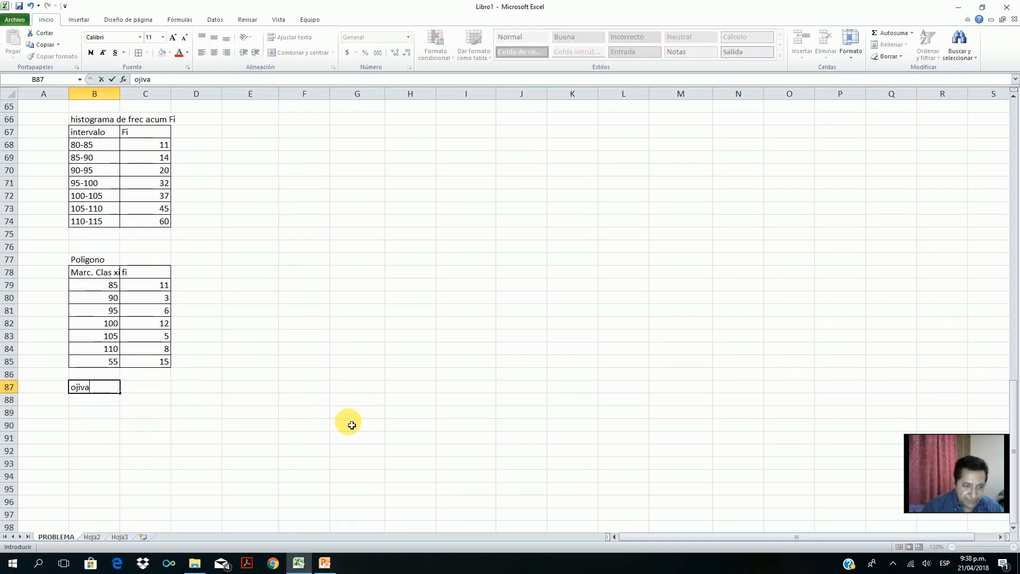
key("Return")
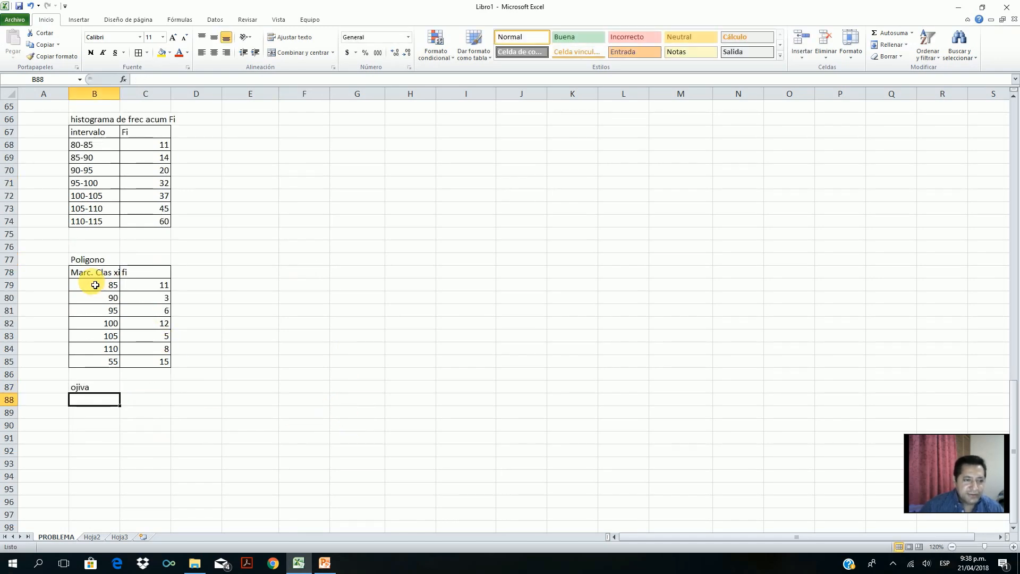
Step: Copy the polygon table from B78:C85 and paste it under the ojiva subheading, starting in B88
left_click_drag(94, 273, 137, 345)
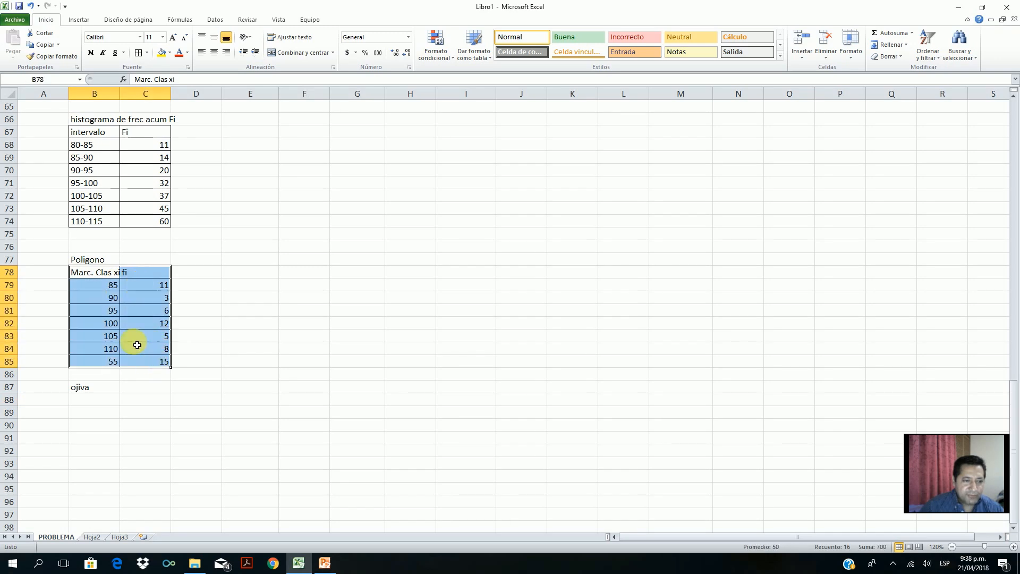
right_click(143, 309)
left_click(103, 323)
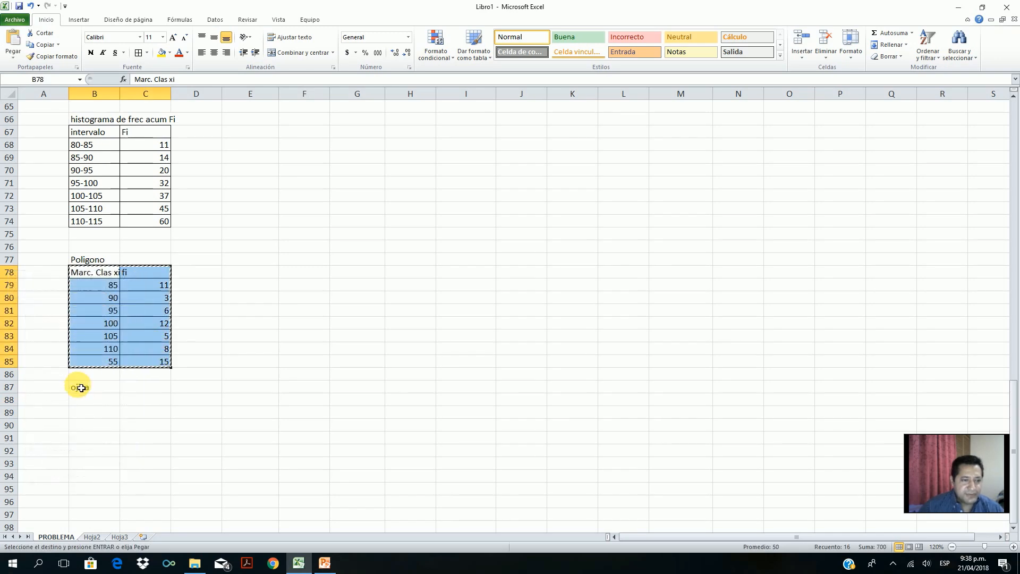
left_click(91, 405)
key("ctrl+v")
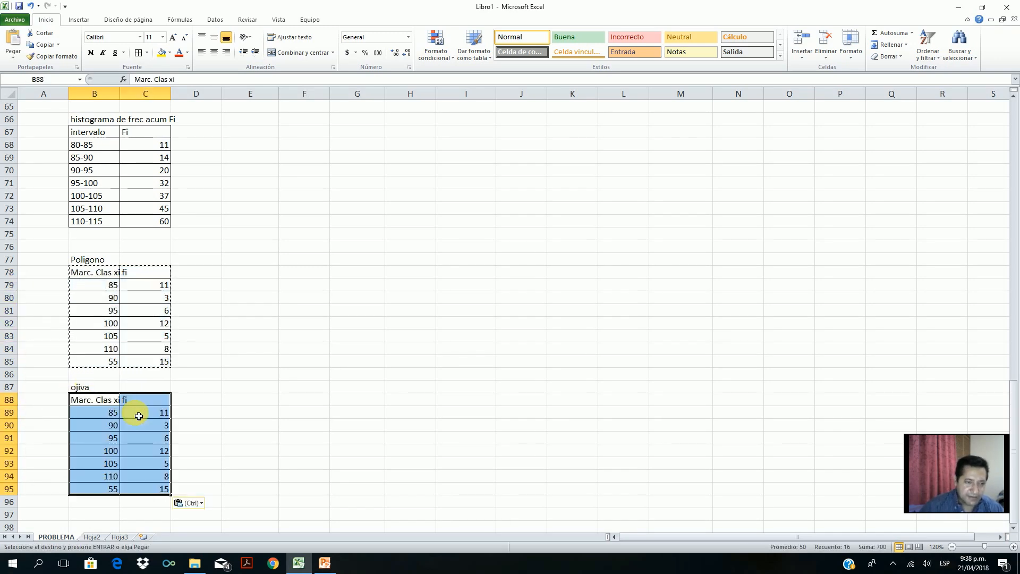
Step: Replace the ojiva table's fi column with a copy of the Fi column from C67:C74, pasted starting in C88
left_click(139, 399)
left_click_drag(144, 130, 146, 221)
right_click(146, 220)
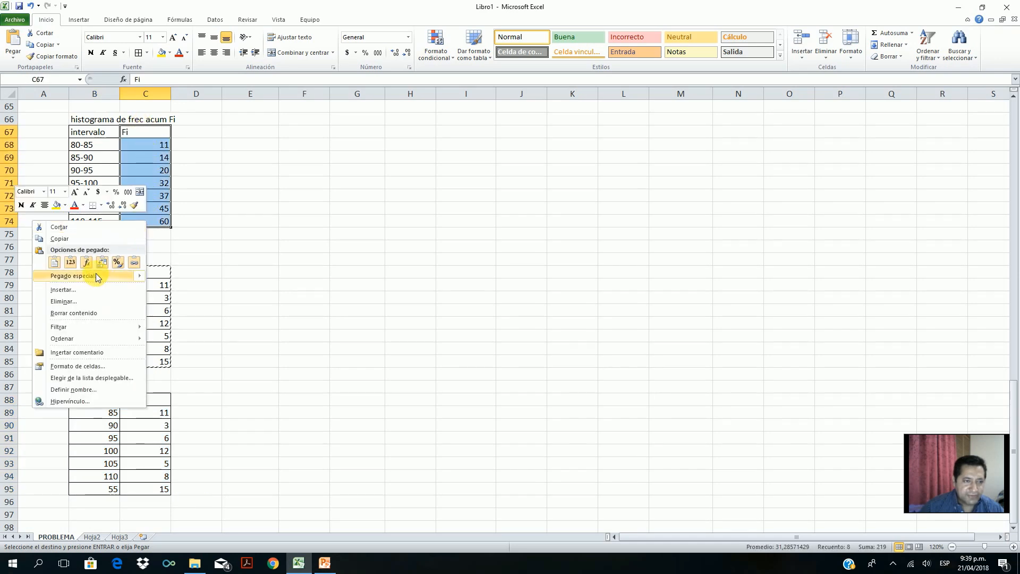
left_click(59, 239)
left_click(159, 399)
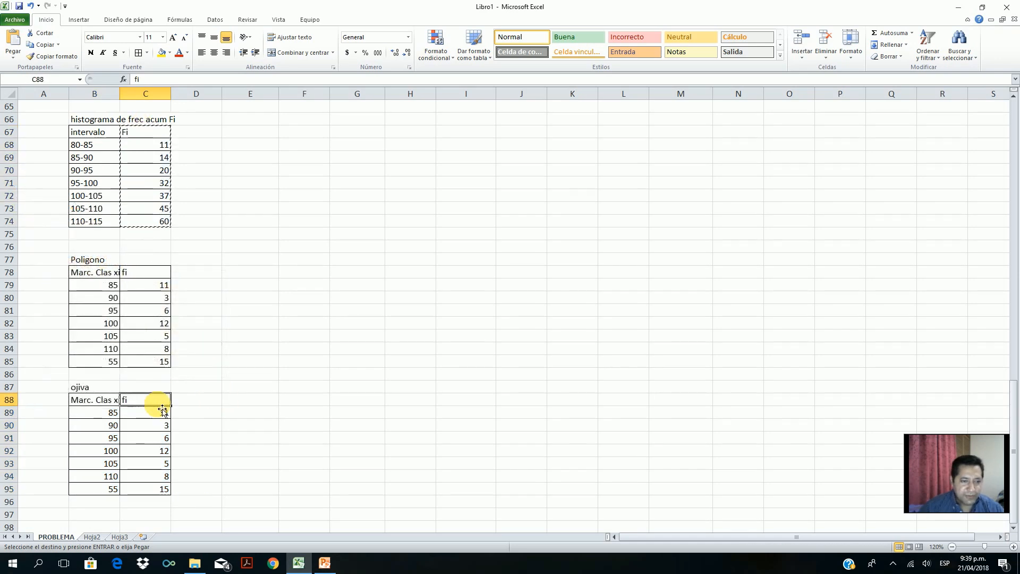
key("ctrl+v")
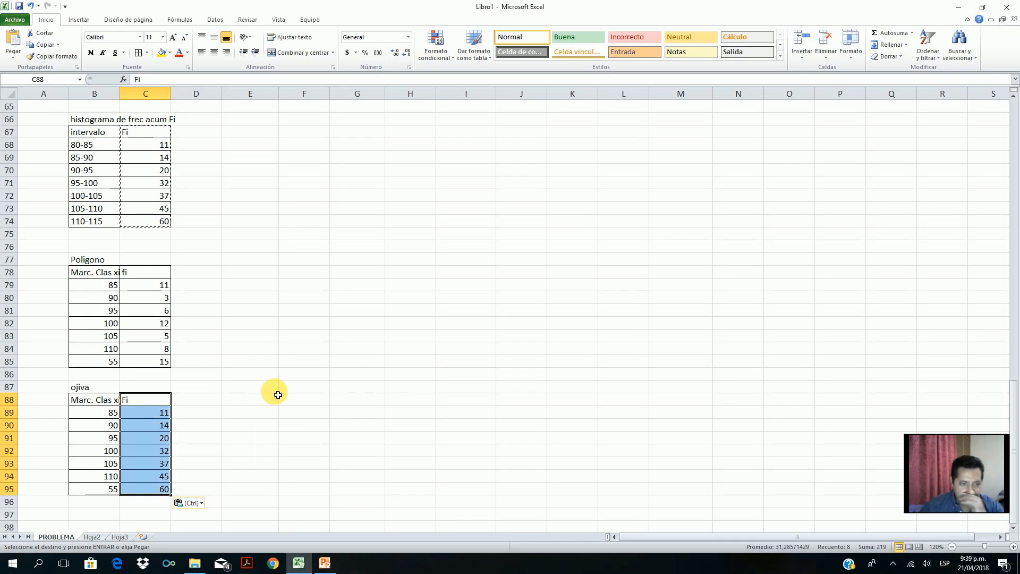
Step: Insert a 2-D clustered column chart from the absolute frequency table in B56:C63
scroll(276, 394, "up", 2)
key("Escape")
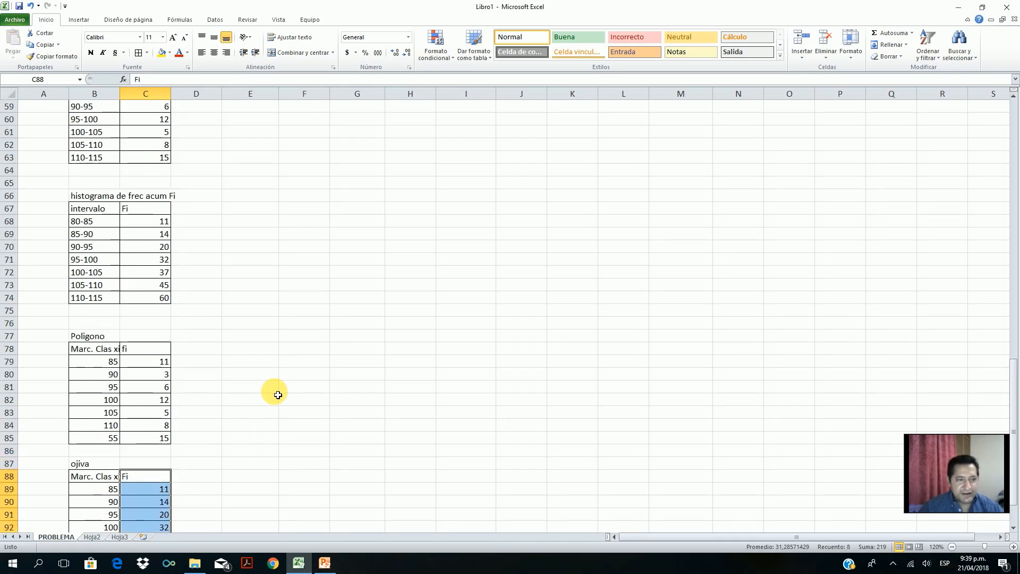
scroll(278, 395, "up", 3)
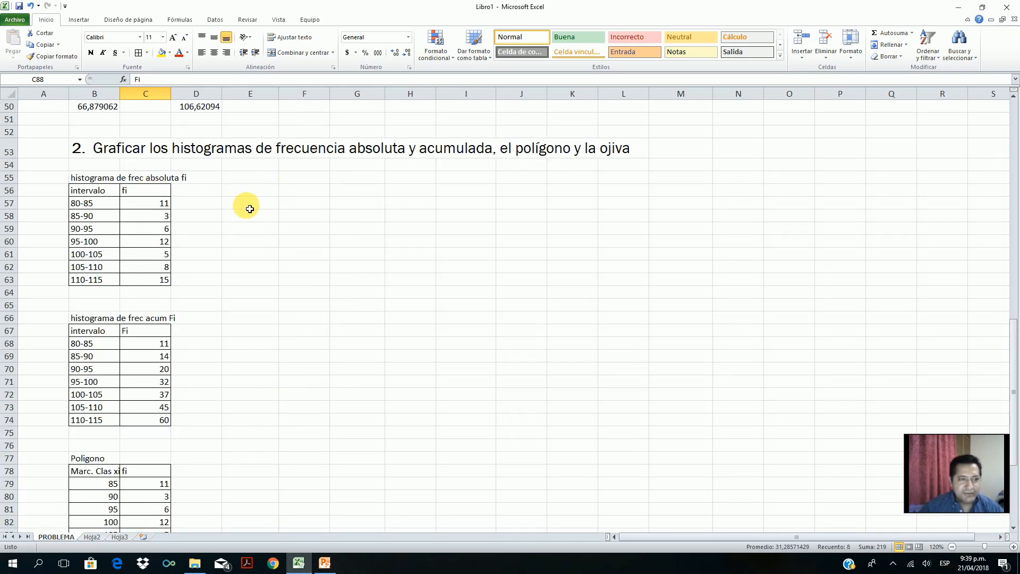
left_click(458, 279)
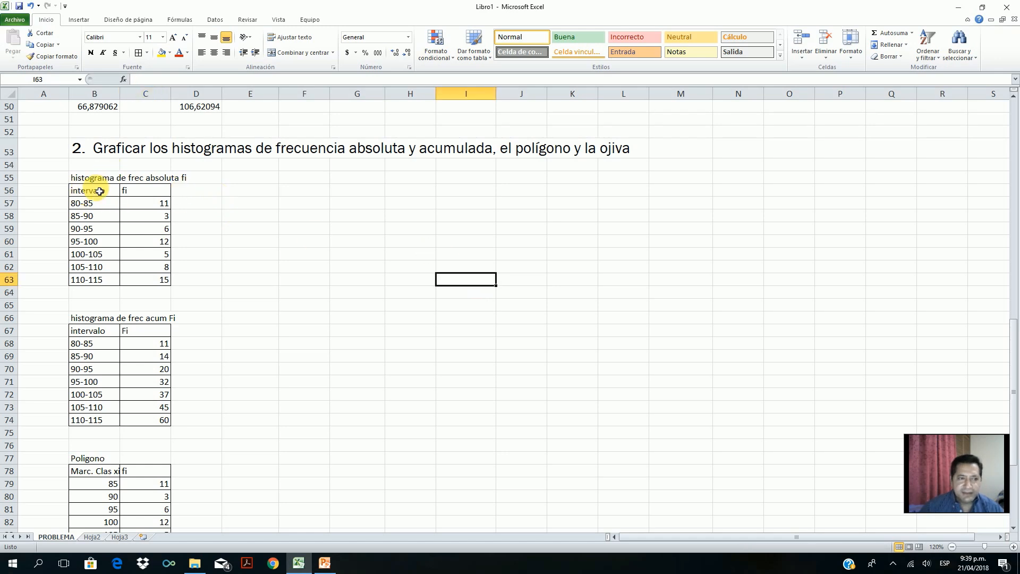
left_click_drag(99, 194, 150, 282)
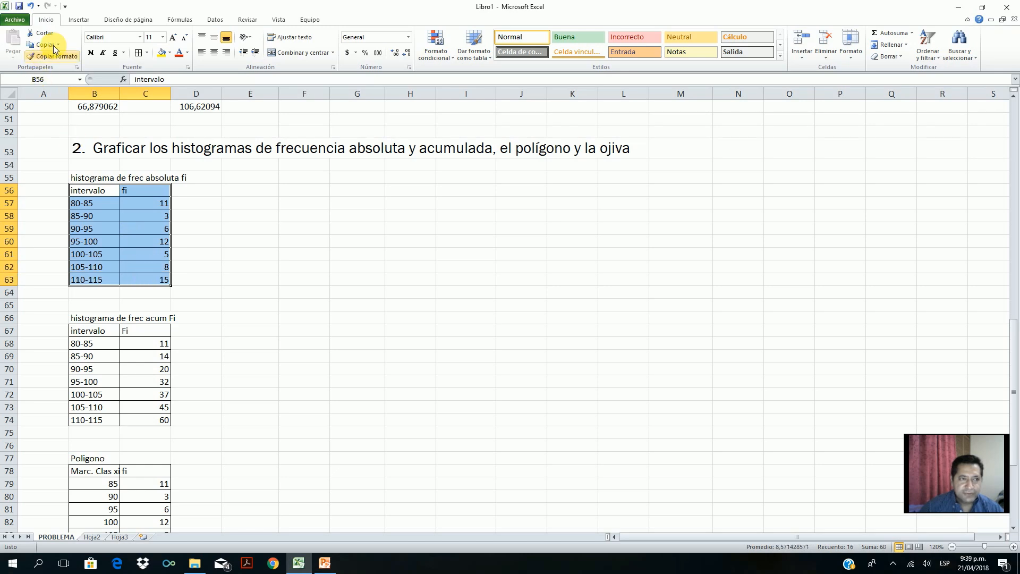
left_click(69, 21)
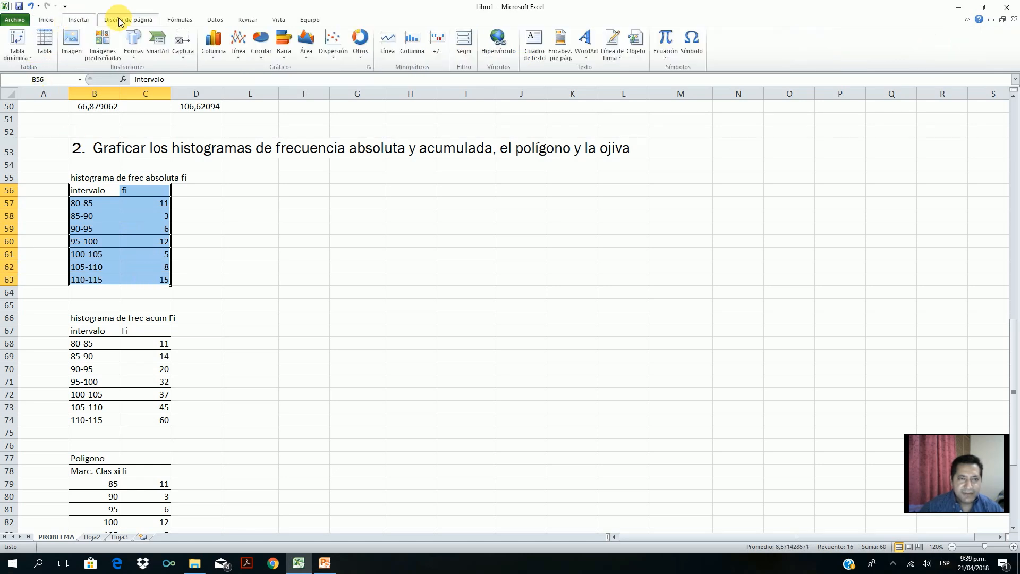
left_click(214, 48)
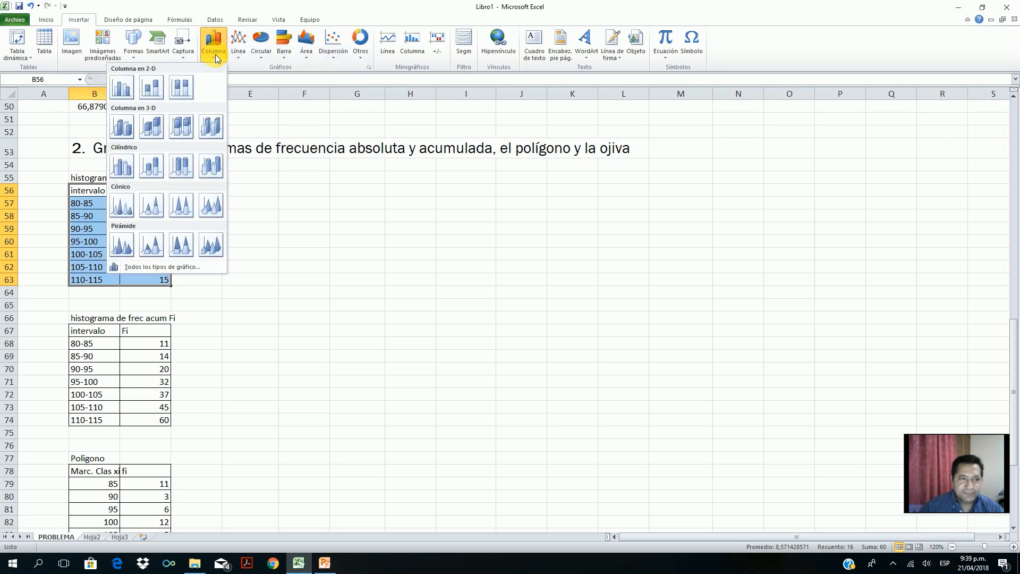
left_click(122, 90)
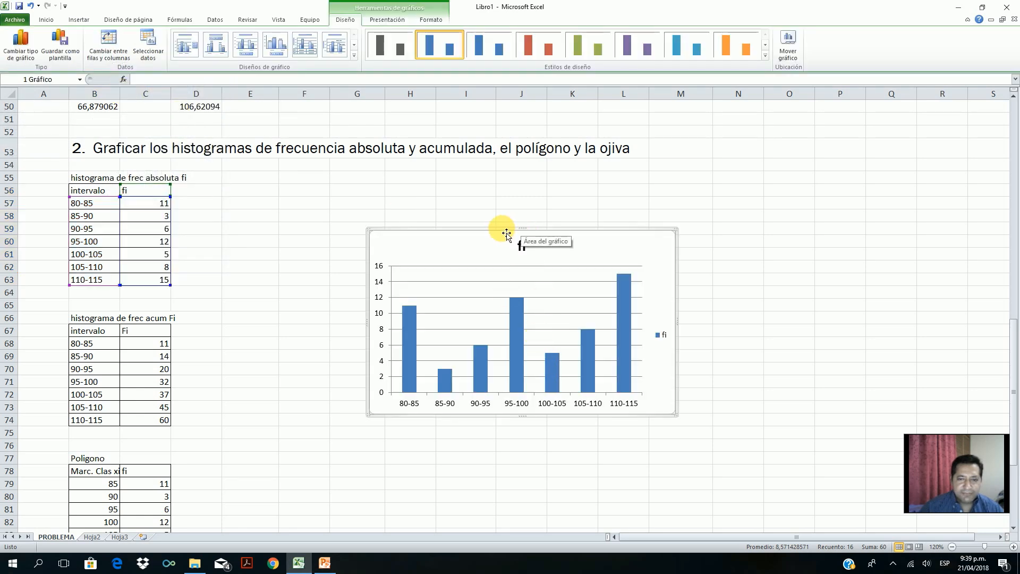
Step: Place the absolute frequency chart beside its table, just under the question 2 heading, and add data labels to its columns
left_click_drag(497, 228, 411, 169)
right_click(538, 257)
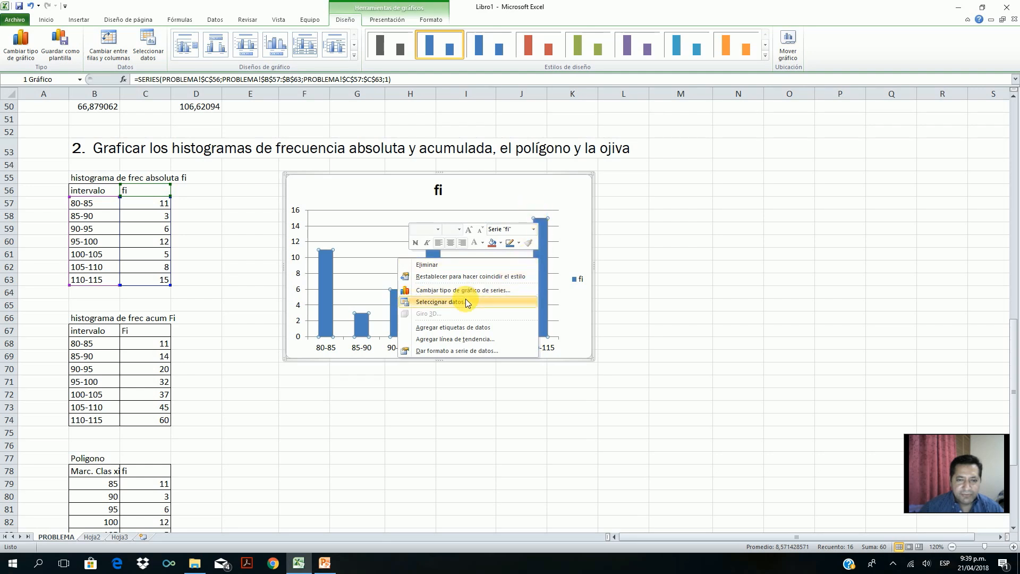
left_click(485, 333)
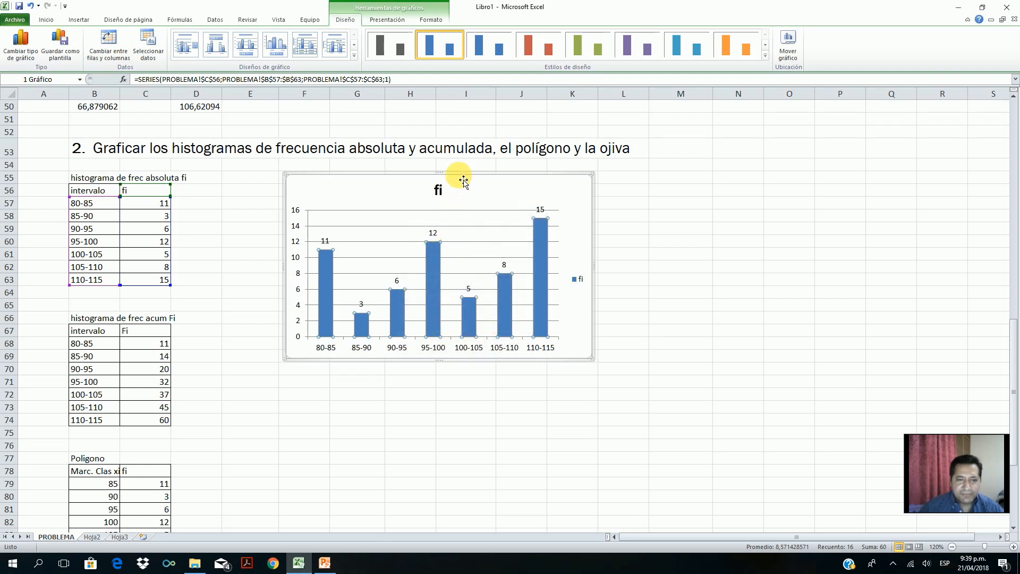
left_click_drag(462, 179, 471, 168)
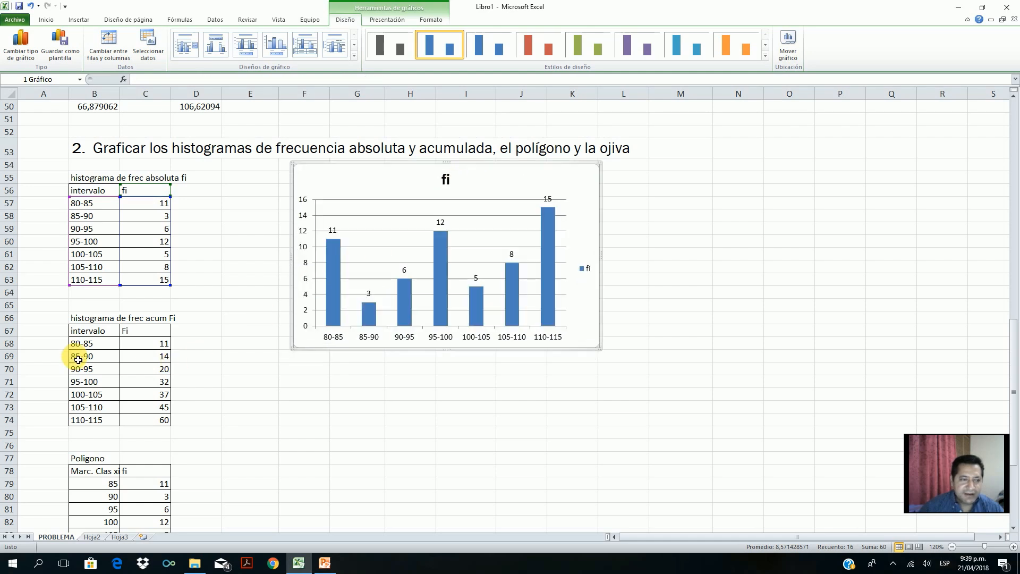
Step: Insert a 2-D clustered column chart from the accumulated frequency range B66:C74 and place it directly below the absolute frequency chart
left_click_drag(81, 321, 161, 420)
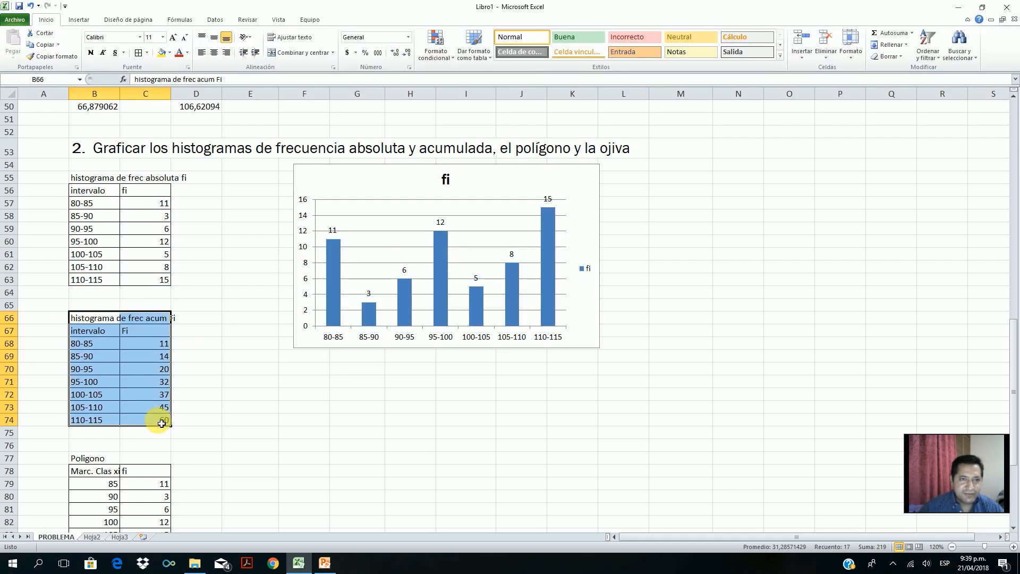
left_click(84, 19)
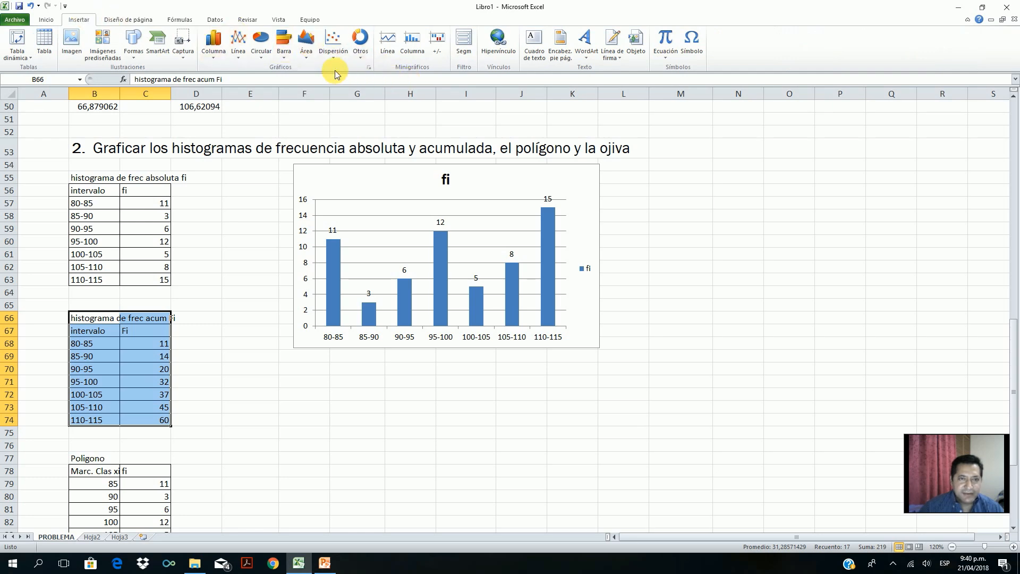
left_click(214, 58)
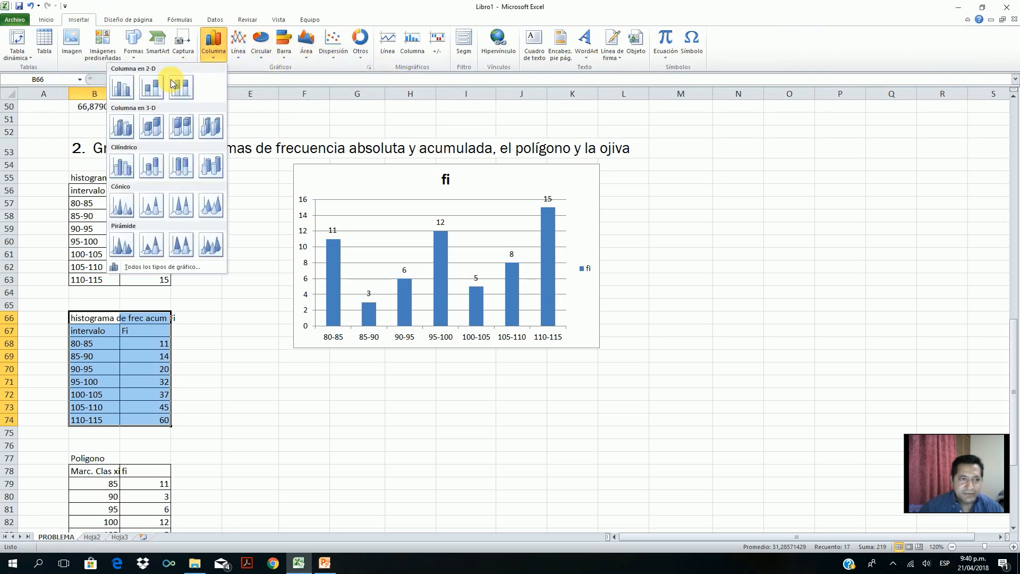
left_click(121, 88)
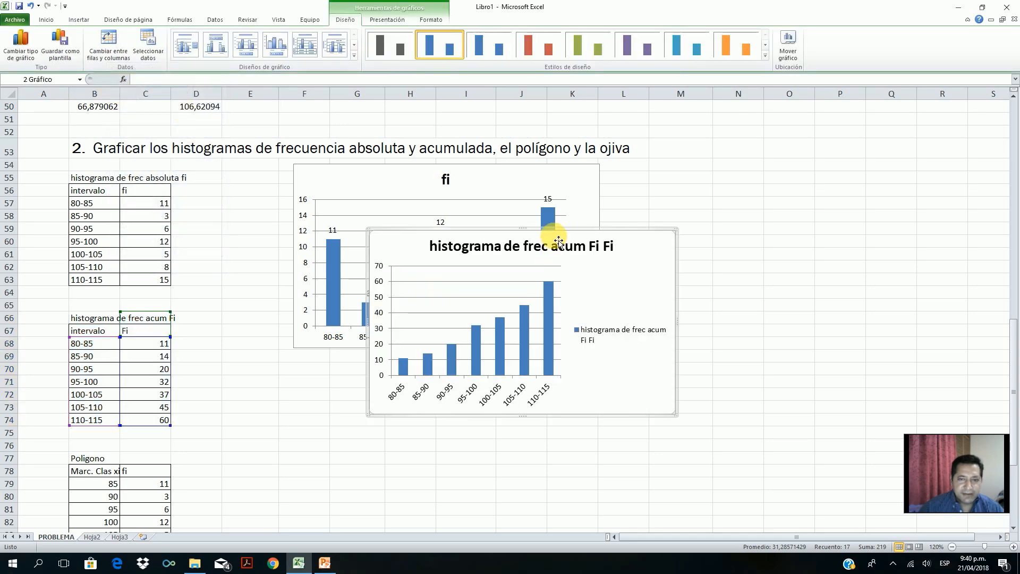
left_click_drag(559, 235, 486, 359)
left_click(721, 408)
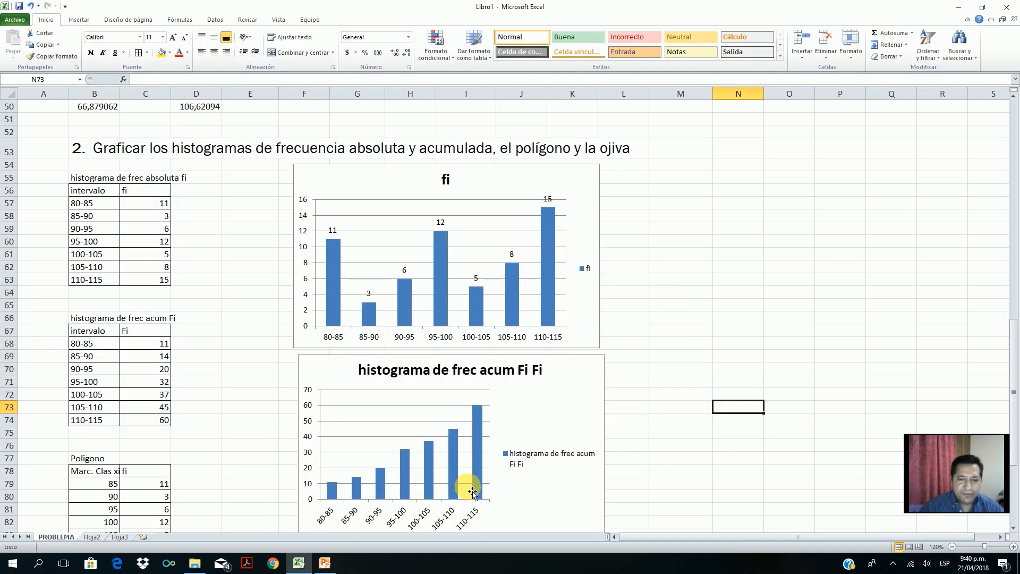
Step: Add data labels to the columns of the accumulated frequency histogram
left_click(478, 448)
right_click(478, 448)
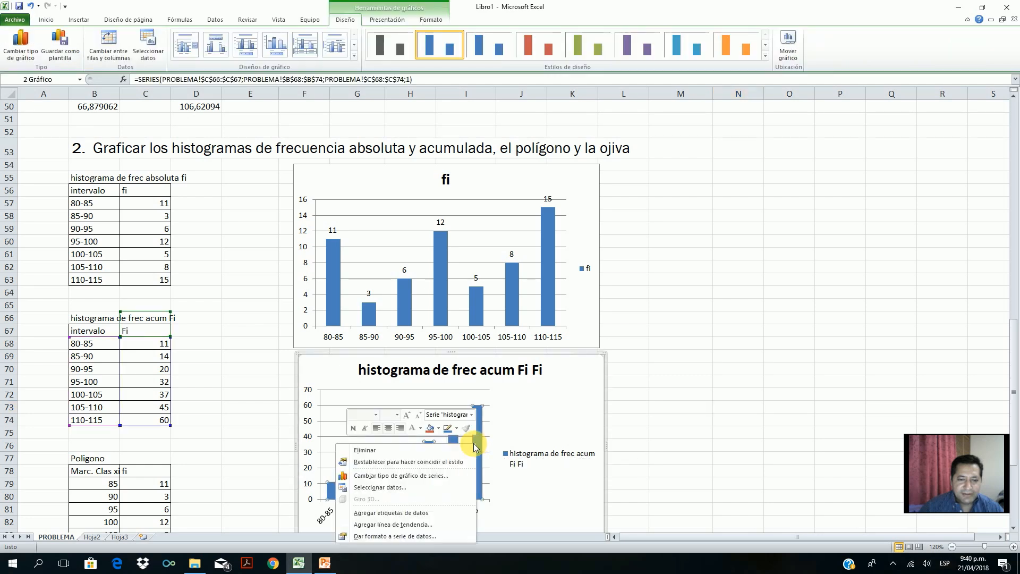
left_click(432, 516)
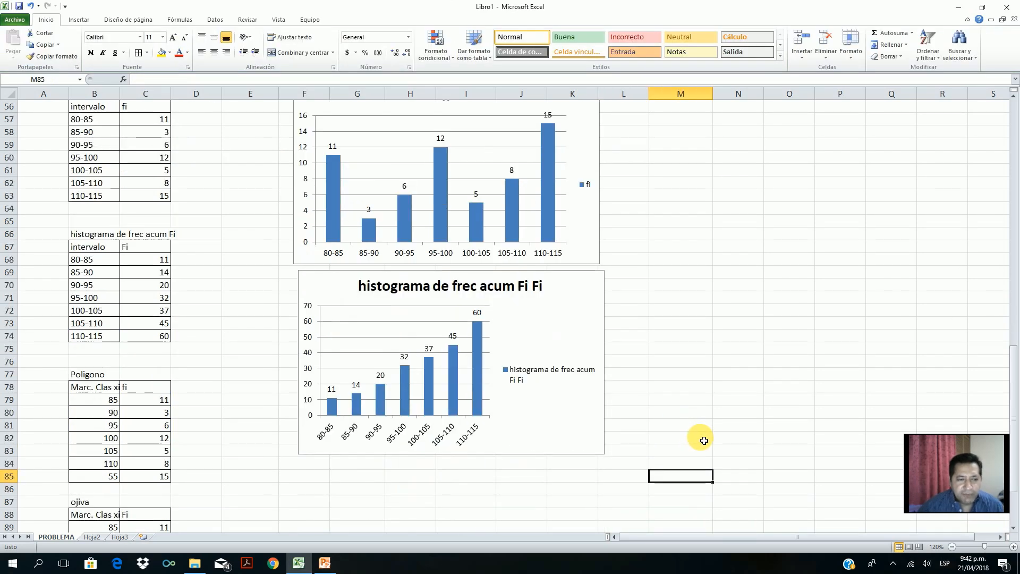
Step: Insert a basic 2-D line chart from the polygon's fi column C78:C85 and place it below the accumulated frequency histogram
scroll(704, 440, "down", 1)
left_click_drag(150, 347, 161, 438)
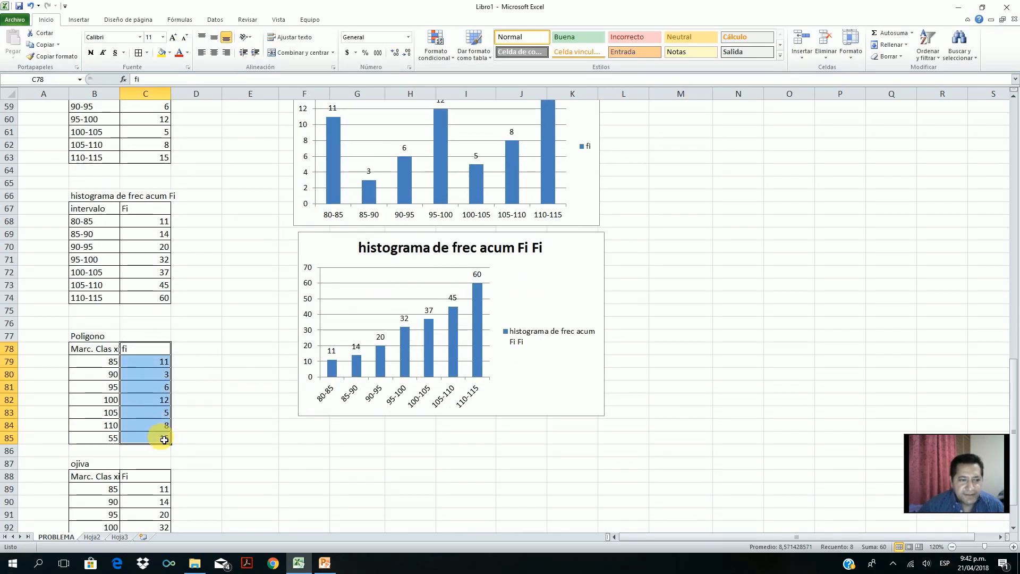
left_click(79, 20)
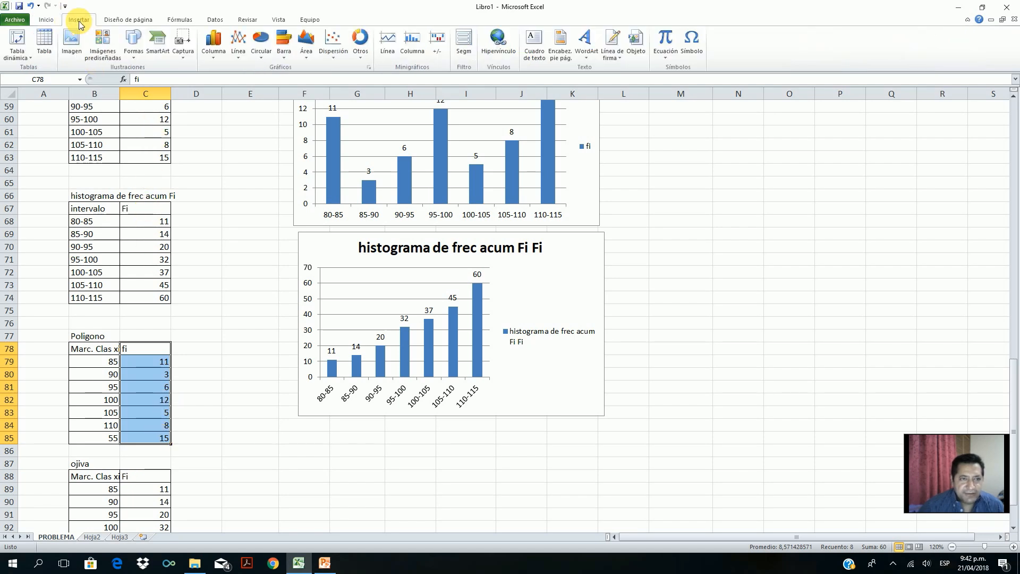
left_click(238, 53)
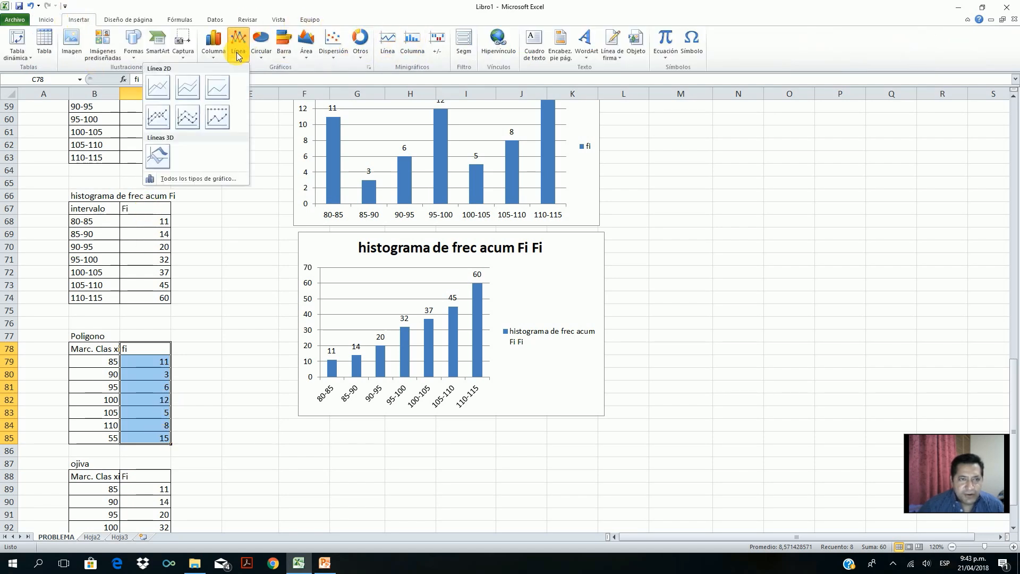
left_click(158, 87)
left_click_drag(644, 233, 569, 429)
Step: Insert a basic 2-D line chart from the ojiva's Fi column C88:C95 and place it below the polygon chart
scroll(689, 415, "down", 2)
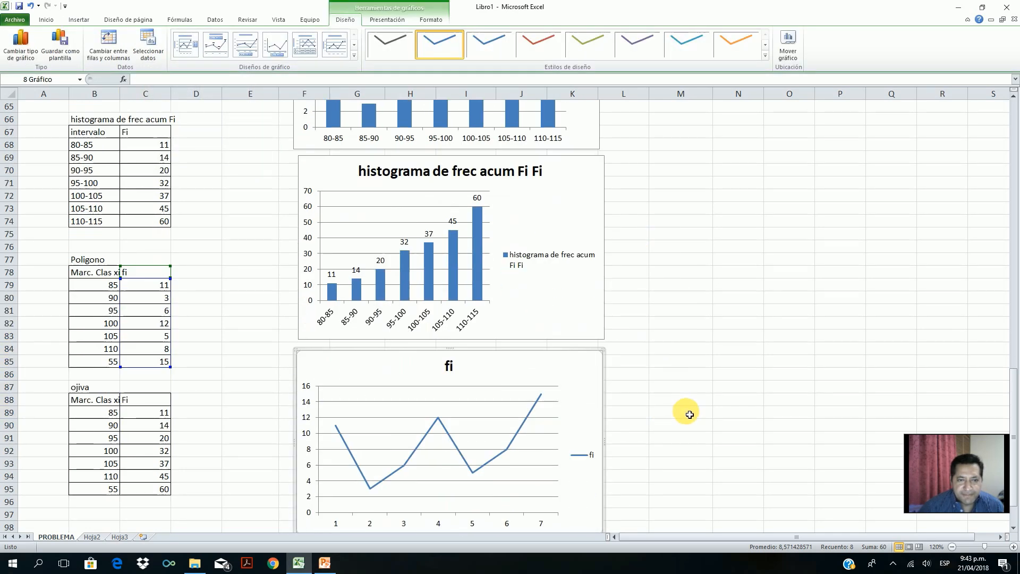
scroll(689, 414, "down", 2)
scroll(694, 413, "down", 1)
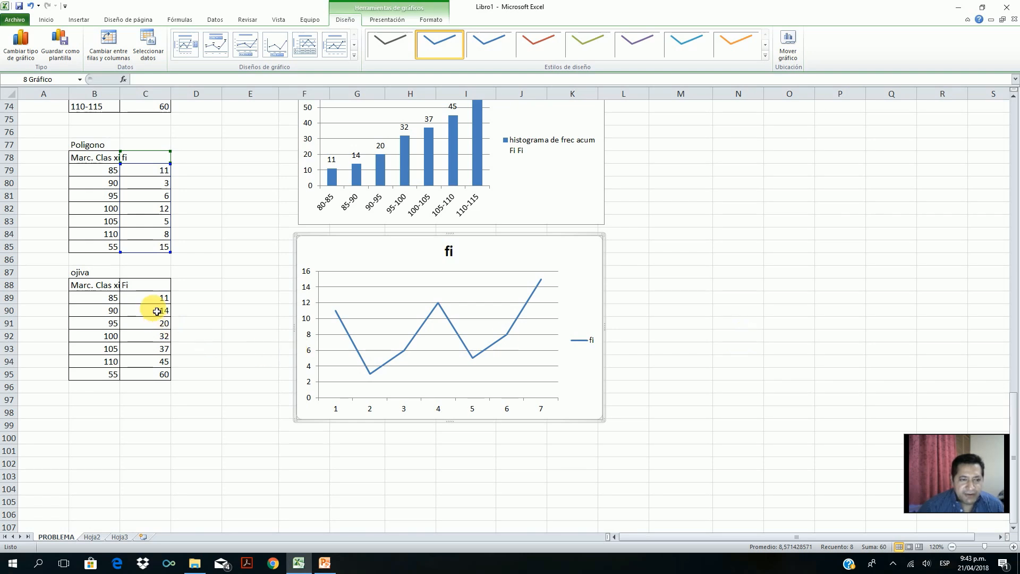
left_click_drag(151, 290, 148, 379)
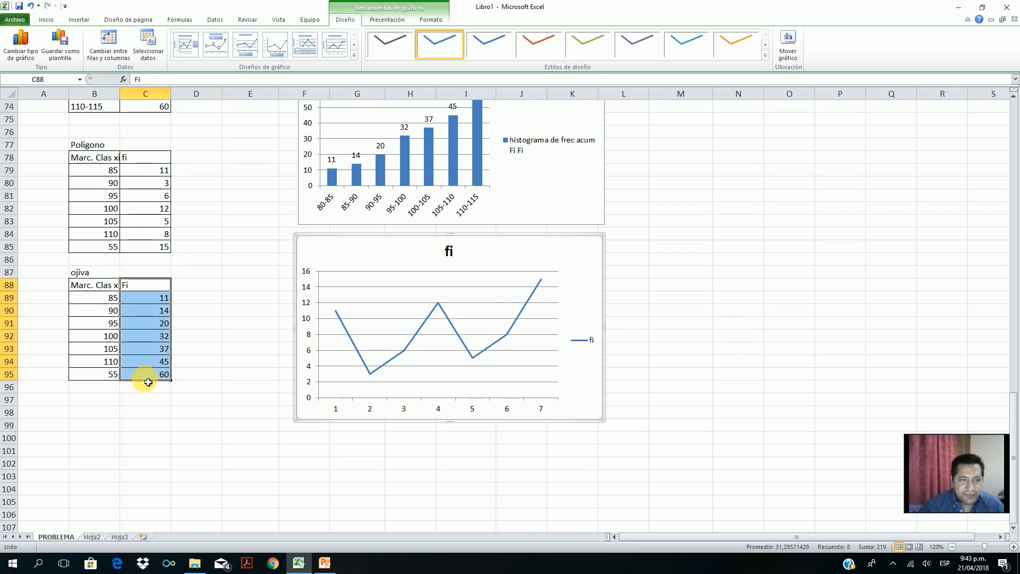
left_click(81, 24)
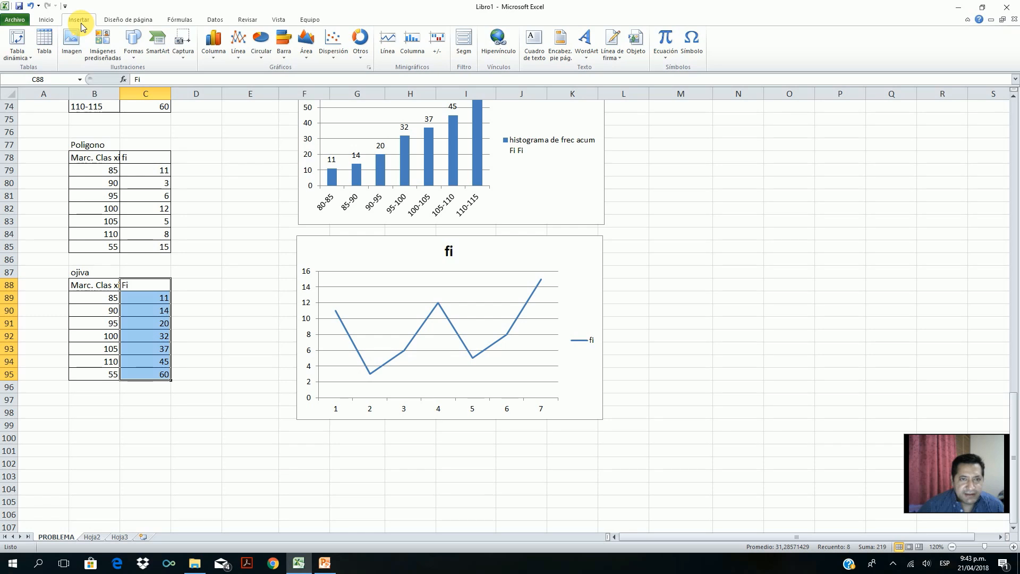
left_click(247, 58)
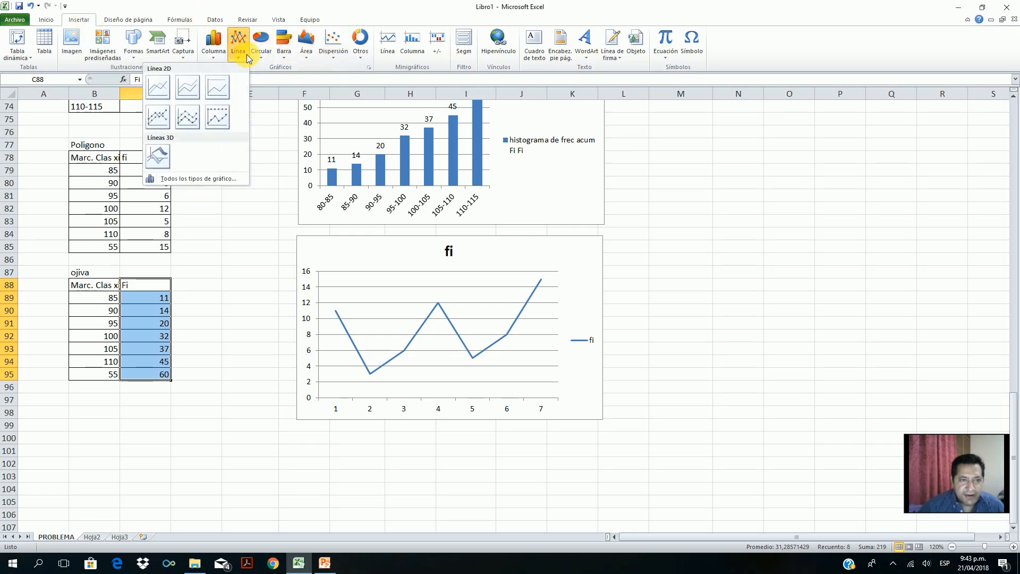
left_click(152, 90)
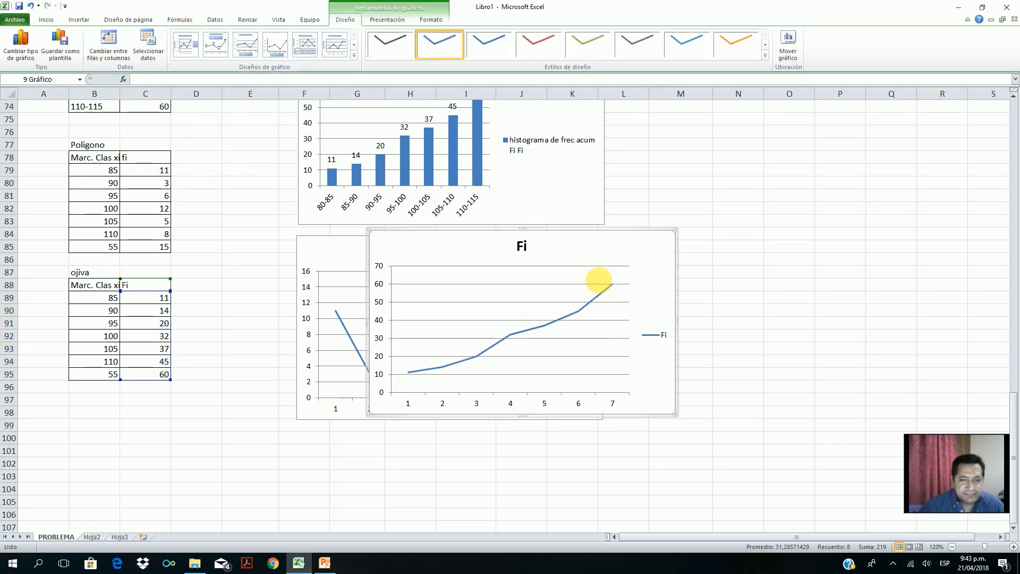
left_click_drag(595, 233, 527, 438)
left_click(723, 386)
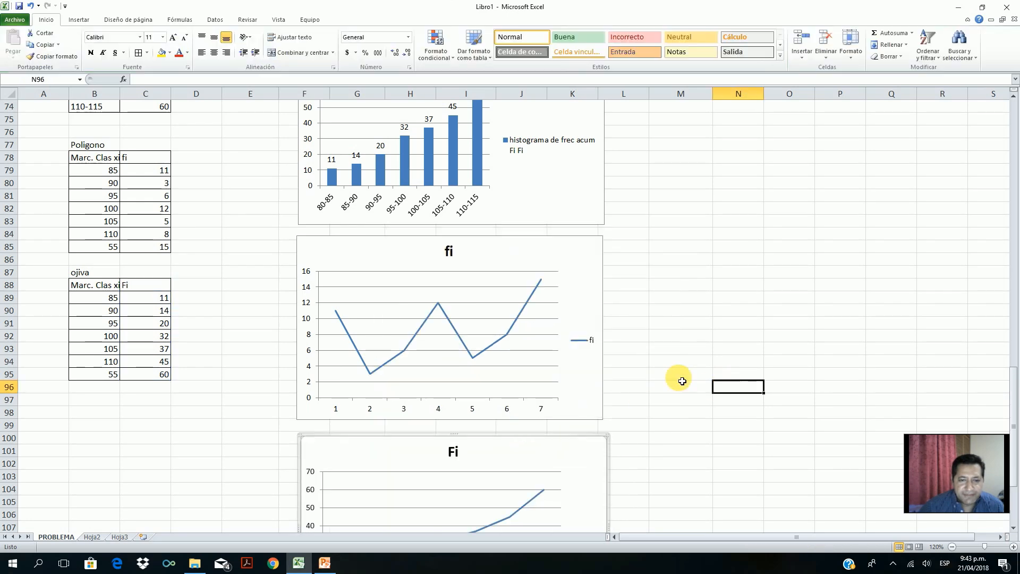
Step: Move the fi polygon line chart to the right of the absolute frequency histogram, aligned with its top edge
scroll(505, 269, "up", 9)
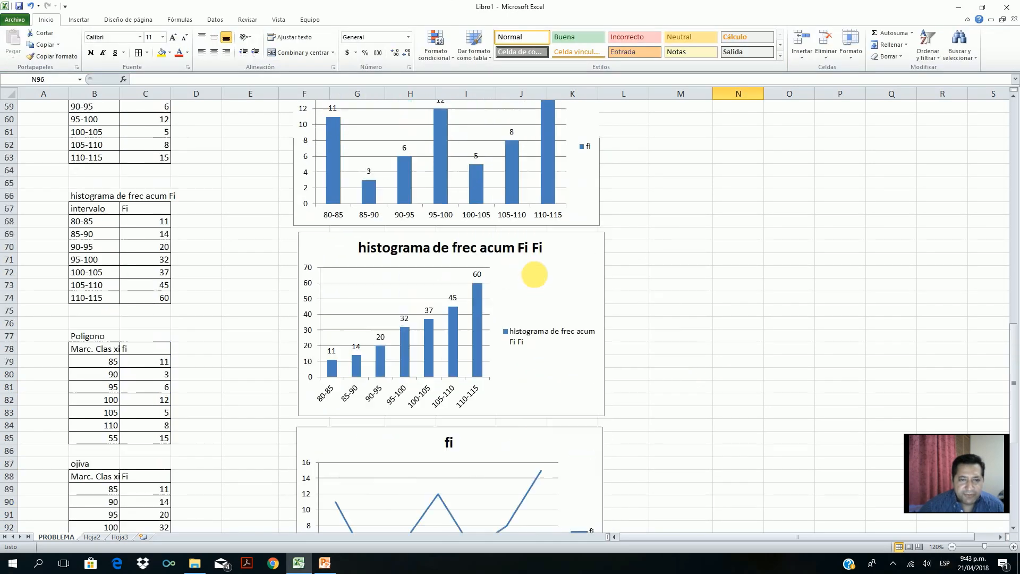
scroll(649, 346, "down", 3)
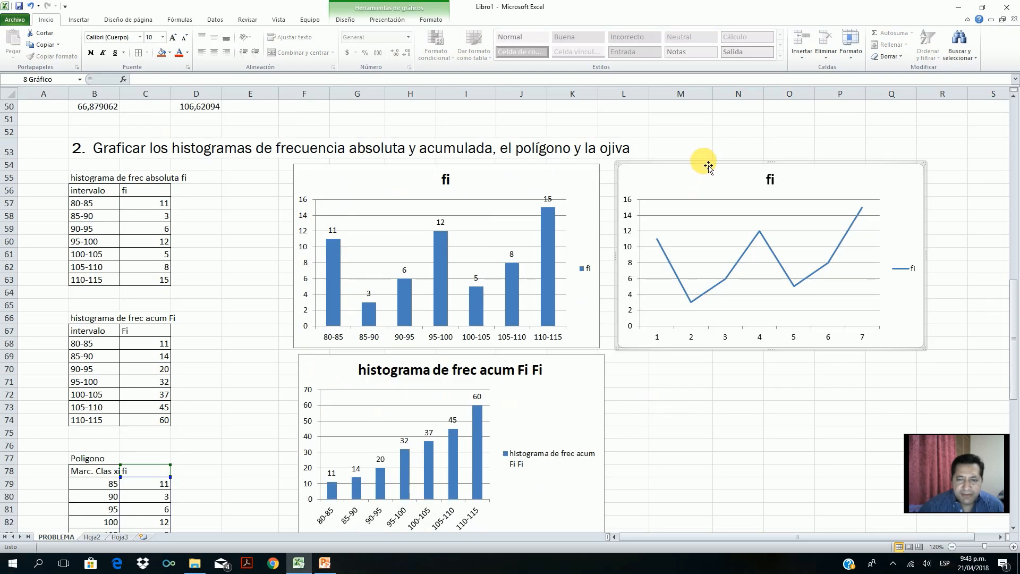
mouse_move(709, 167)
left_mouse_down()
mouse_move(706, 221)
mouse_move(707, 166)
left_mouse_up()
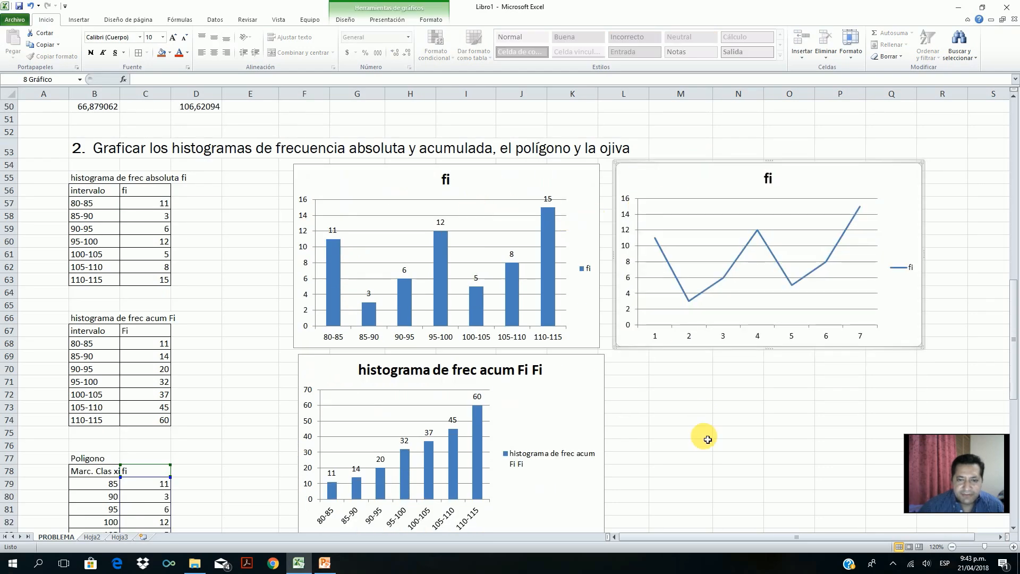
Step: Move the Fi ojiva line chart to the right of the accumulated frequency histogram, below the polygon chart
scroll(712, 440, "down", 11)
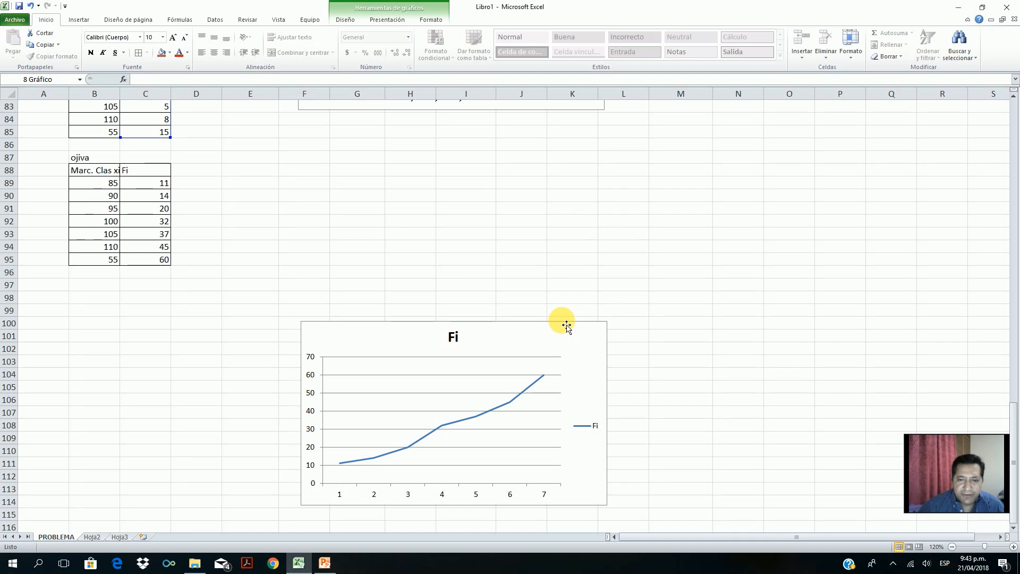
left_click_drag(563, 324, 575, 132)
scroll(733, 360, "up", 8)
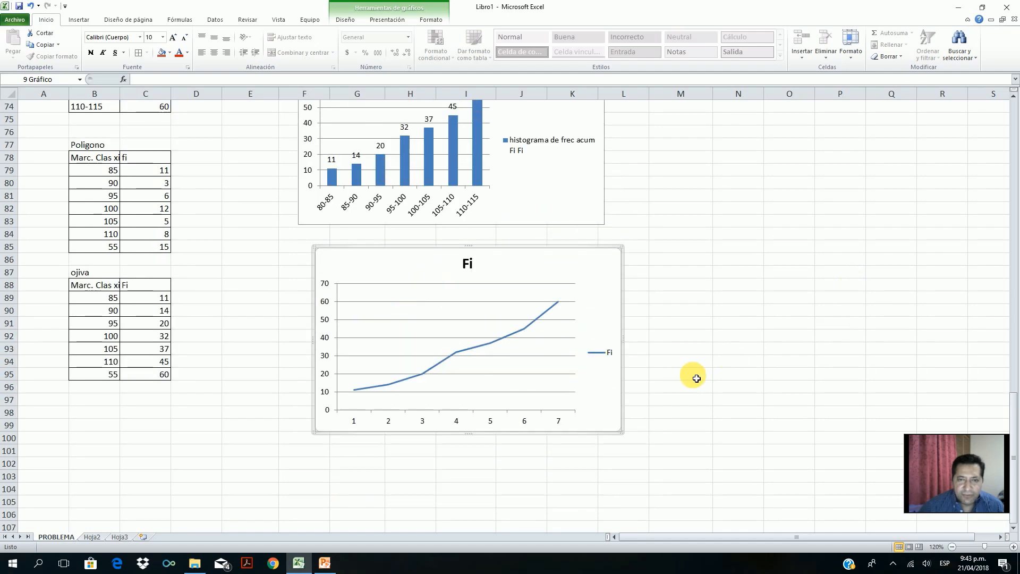
left_click_drag(569, 444, 866, 242)
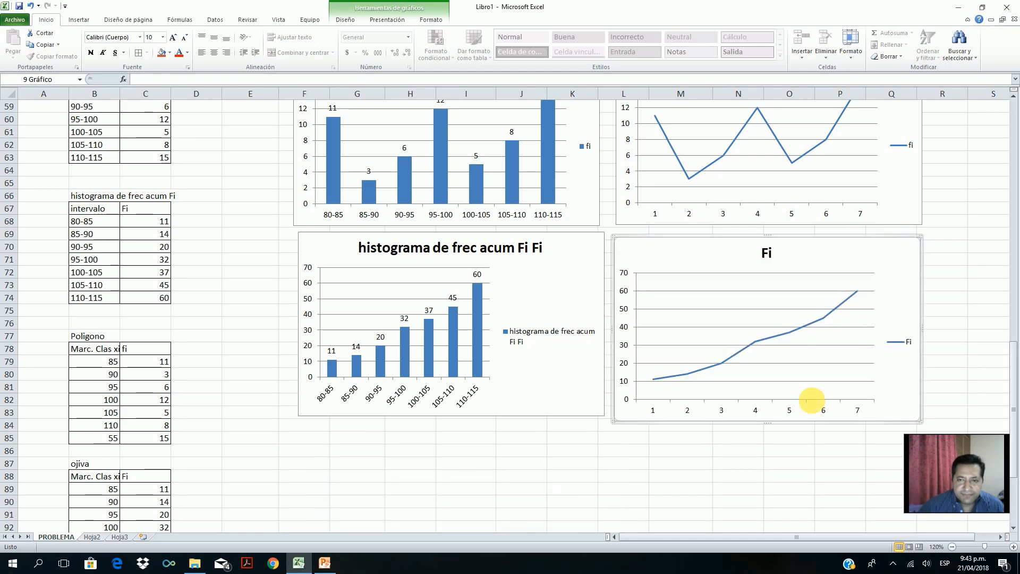
left_click_drag(722, 240, 718, 236)
left_click(580, 514)
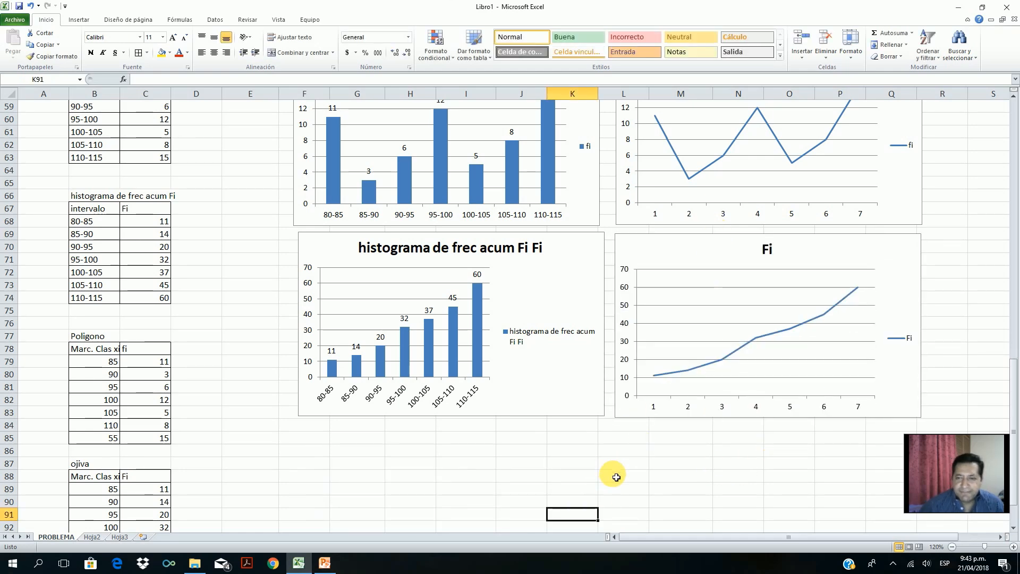
scroll(616, 477, "up", 3)
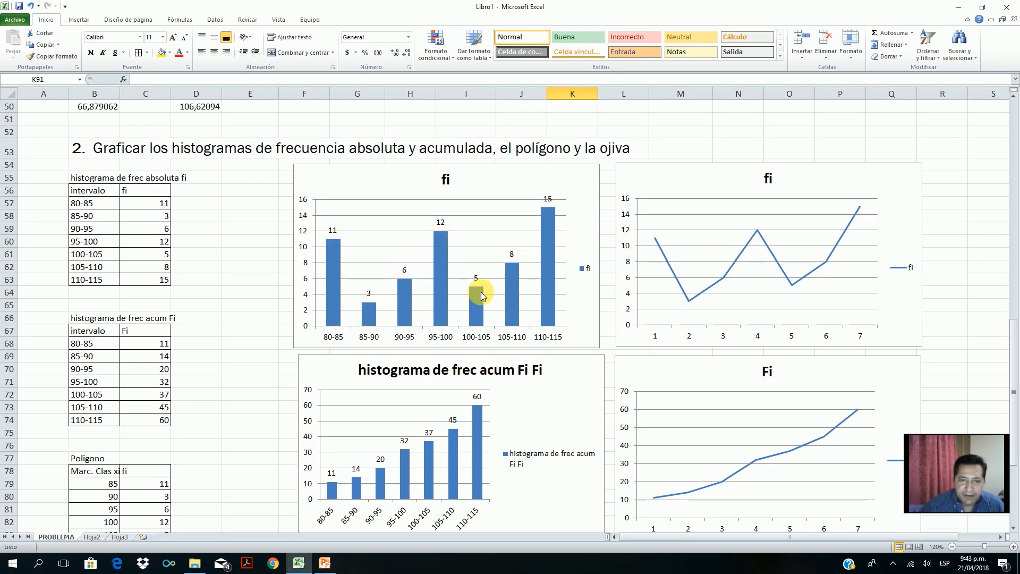
Step: Copy the question 3 statement from B15 and paste it into B98 below the ojiva table
scroll(478, 452, "down", 1)
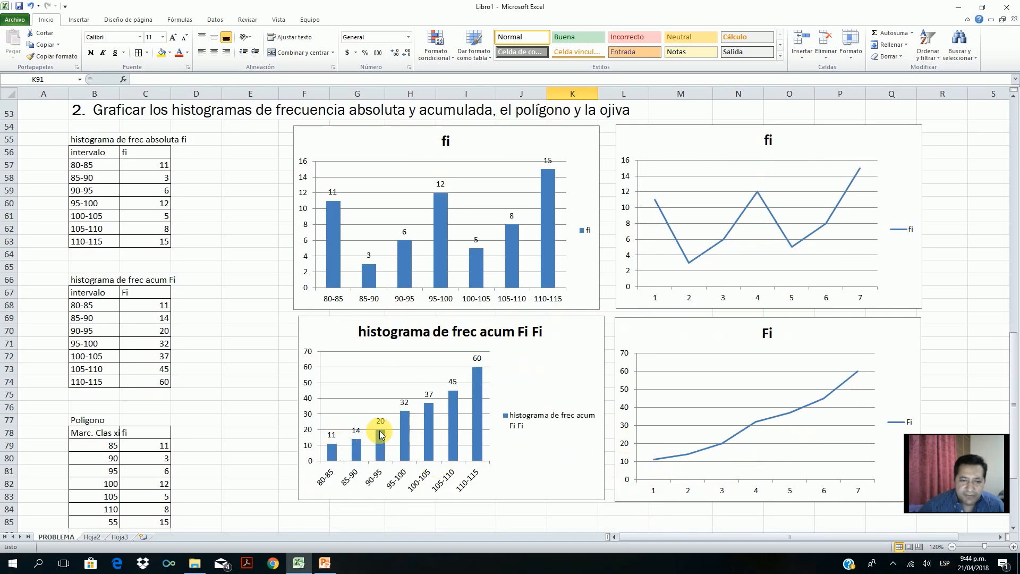
scroll(457, 440, "down", 4)
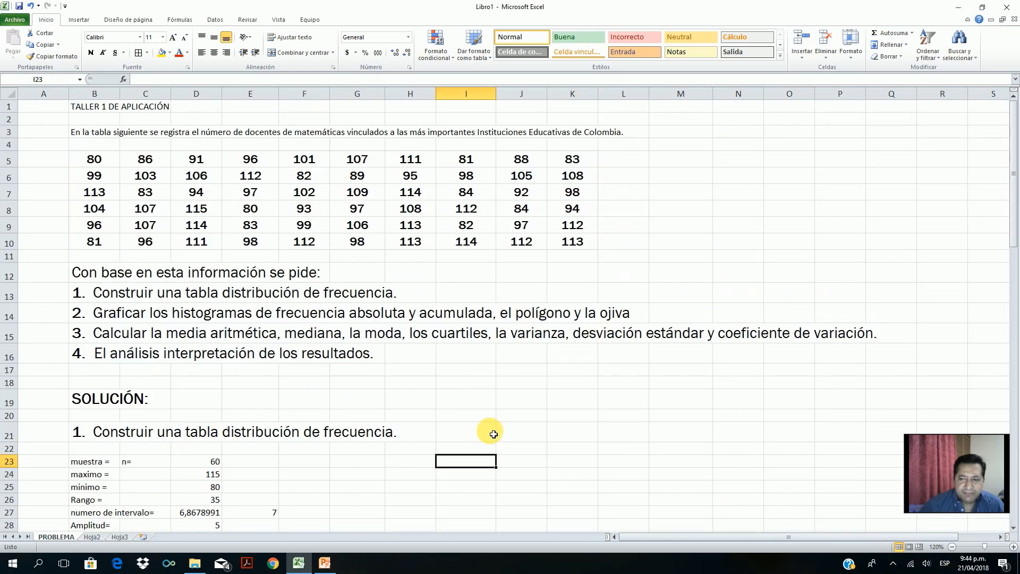
right_click(91, 331)
left_click(118, 349)
scroll(378, 394, "down", 20)
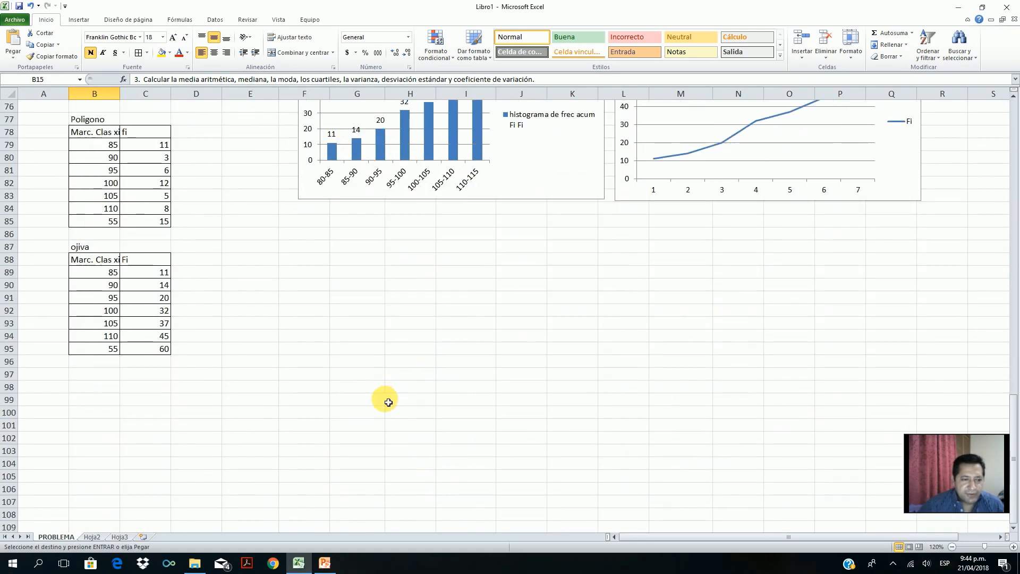
left_click(100, 390)
type("3.  Calcular la media aritmética, mediana, la moda, los cuartiles, la varianza, desviación estándar y coeficiente de variación.")
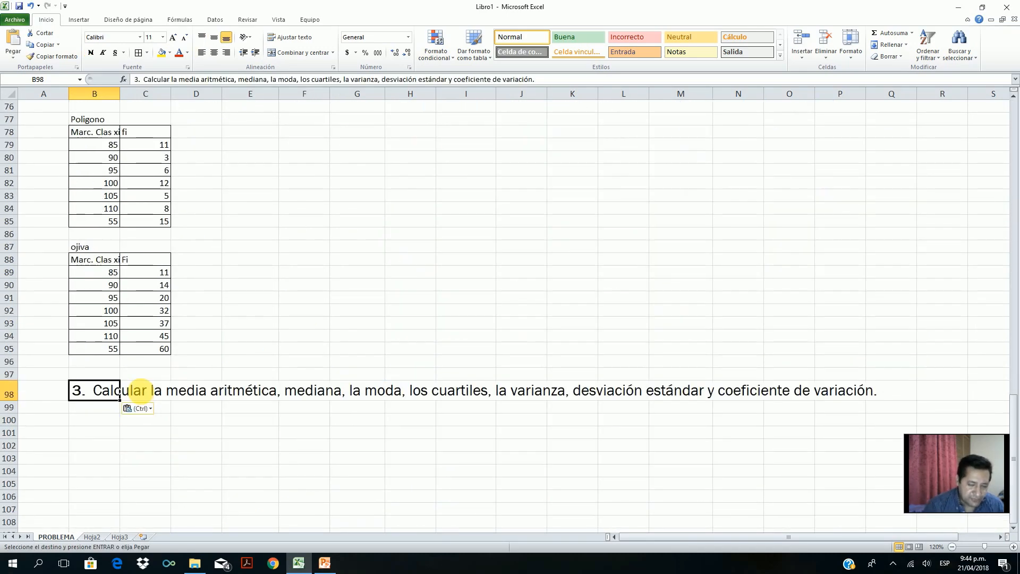
Step: Go through each statistical measure requested in the question 3 statement in row 98
left_click(193, 391)
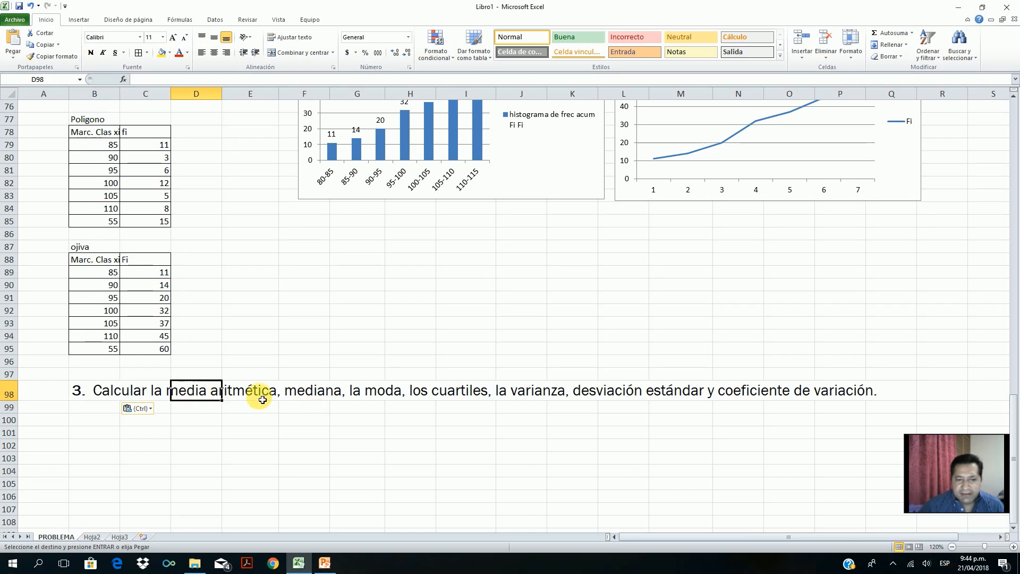
left_click(313, 393)
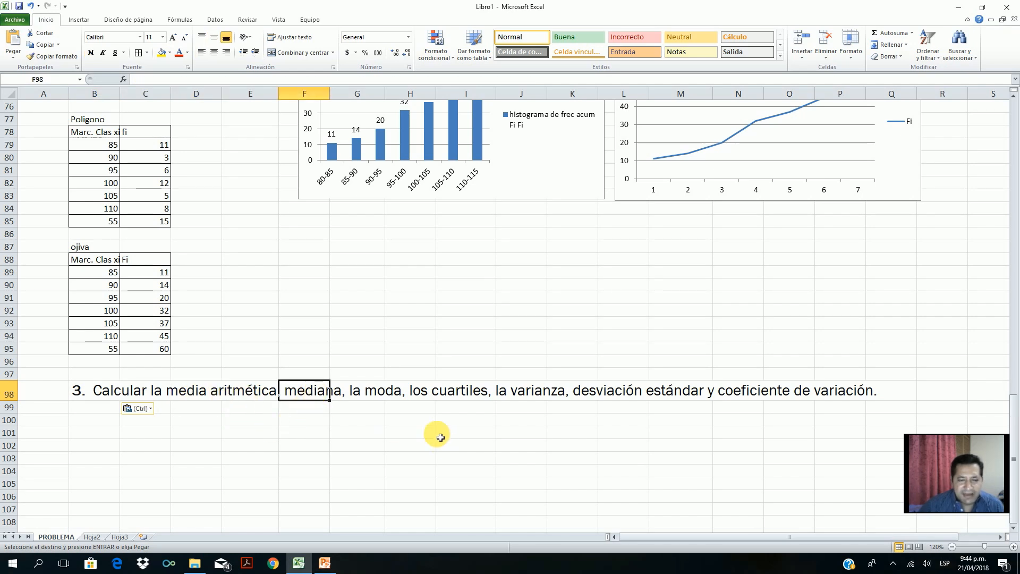
left_click(367, 392)
left_click(453, 397)
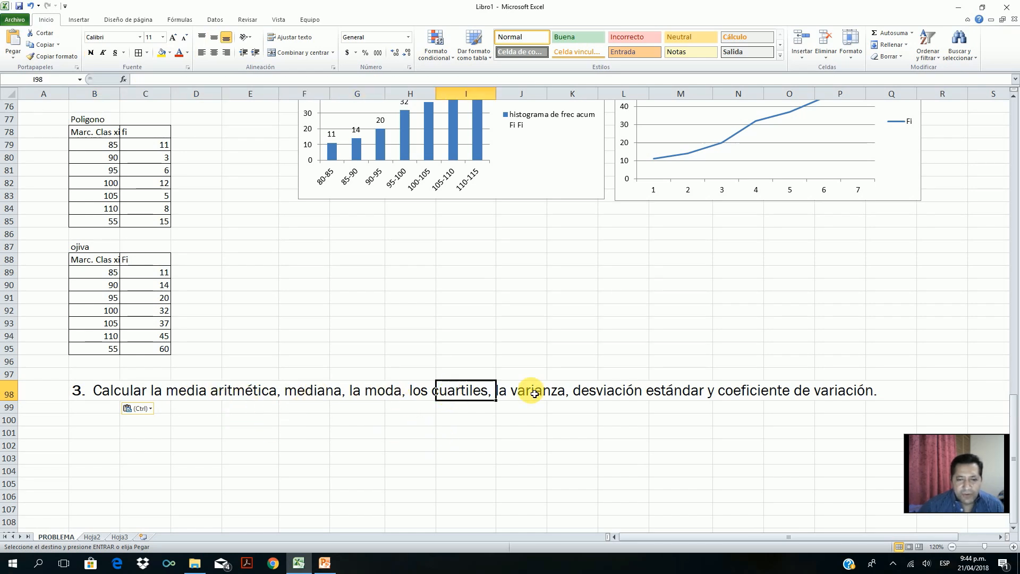
left_click(535, 393)
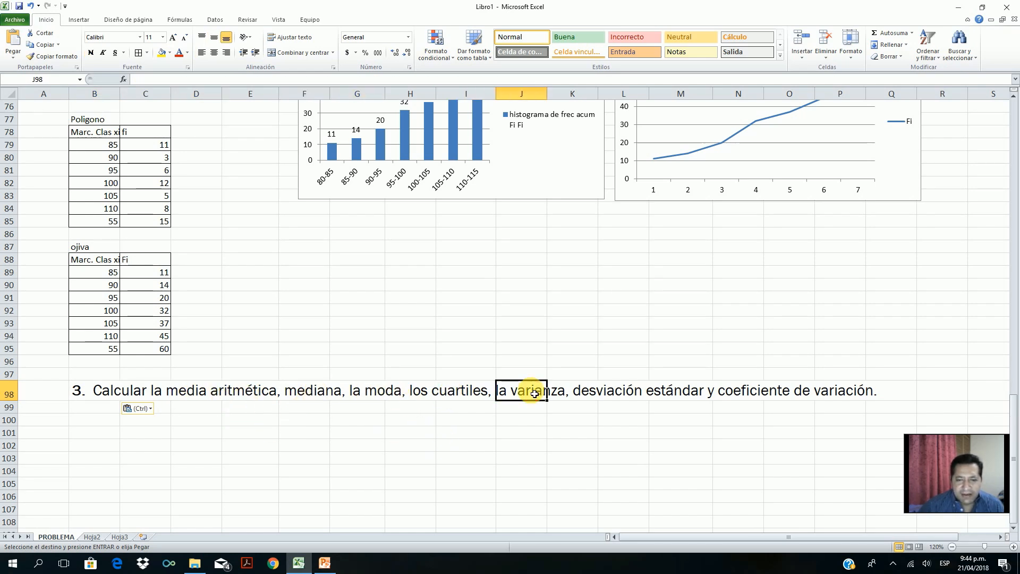
left_click(631, 393)
left_click(755, 393)
double_click(106, 421)
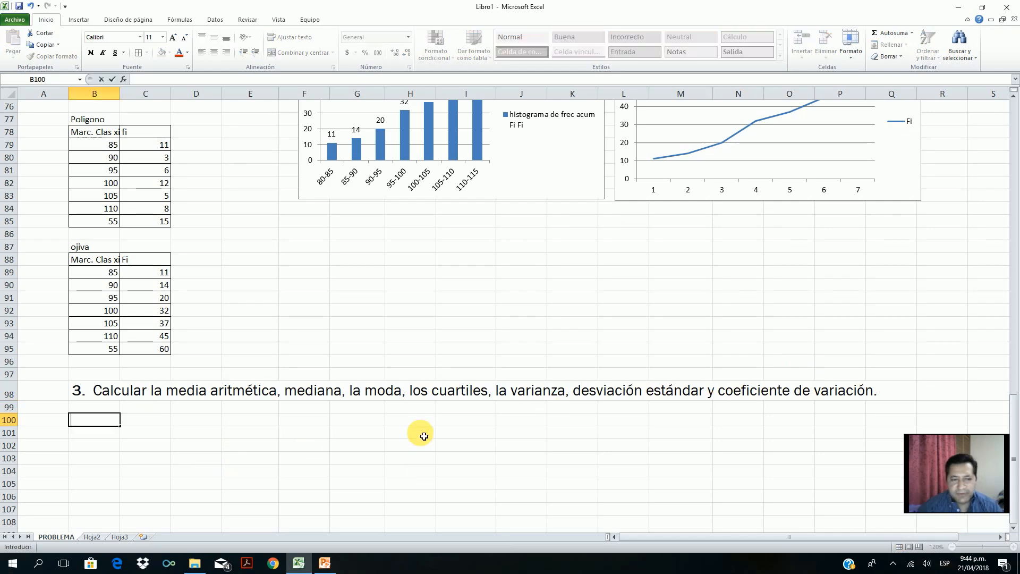
left_click(177, 392)
Step: Review the mean, variance and standard deviation formulas in C41, C43 and C45 against the measures question 3 requests
scroll(282, 367, "up", 11)
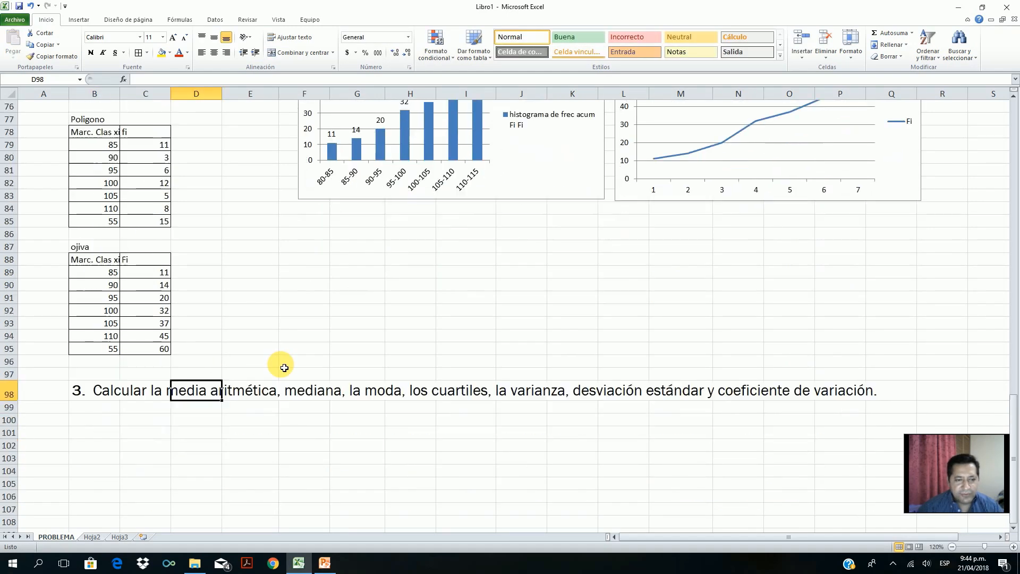
scroll(292, 367, "up", 4)
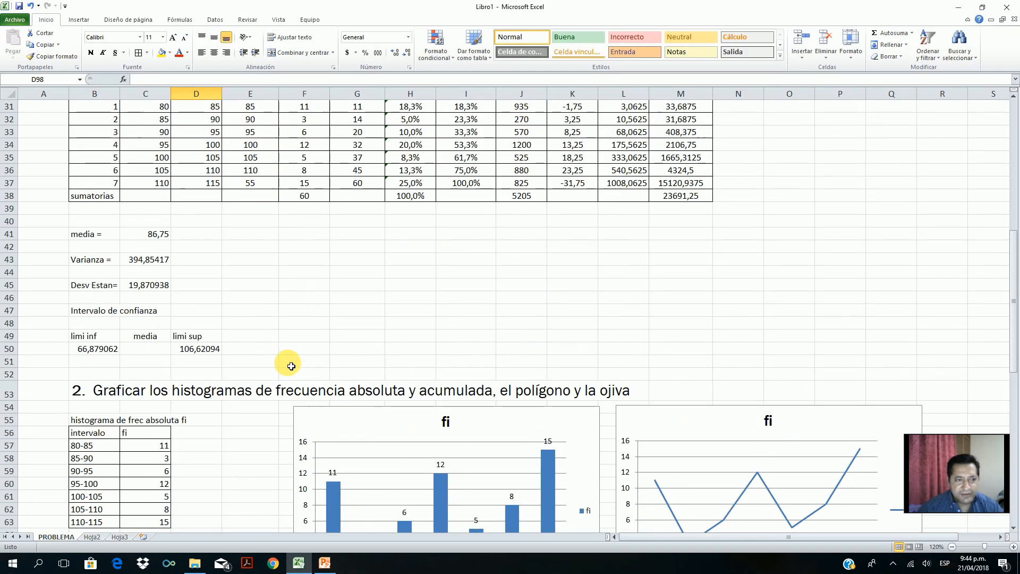
left_click(154, 234)
scroll(377, 318, "down", 15)
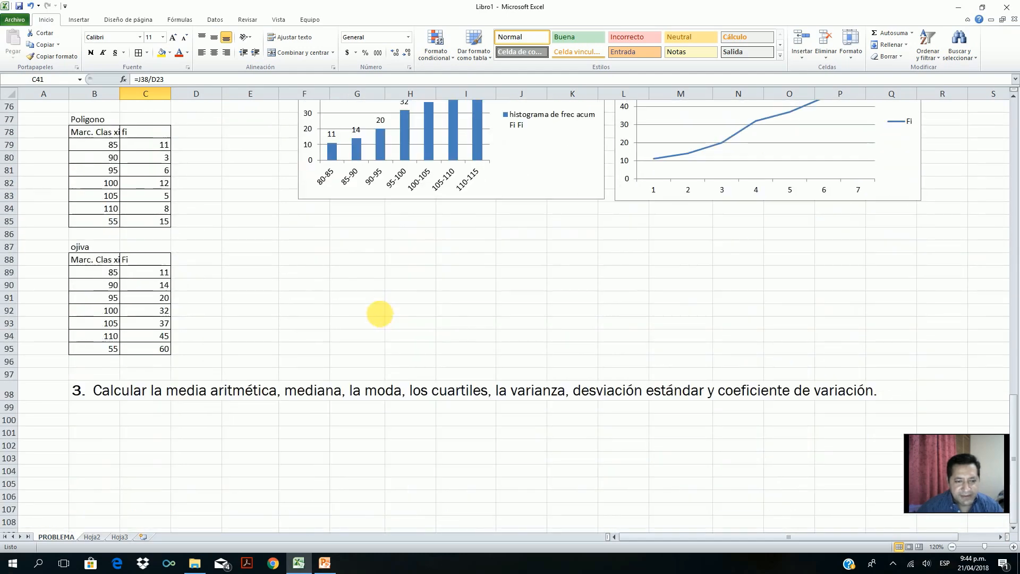
scroll(474, 427, "up", 13)
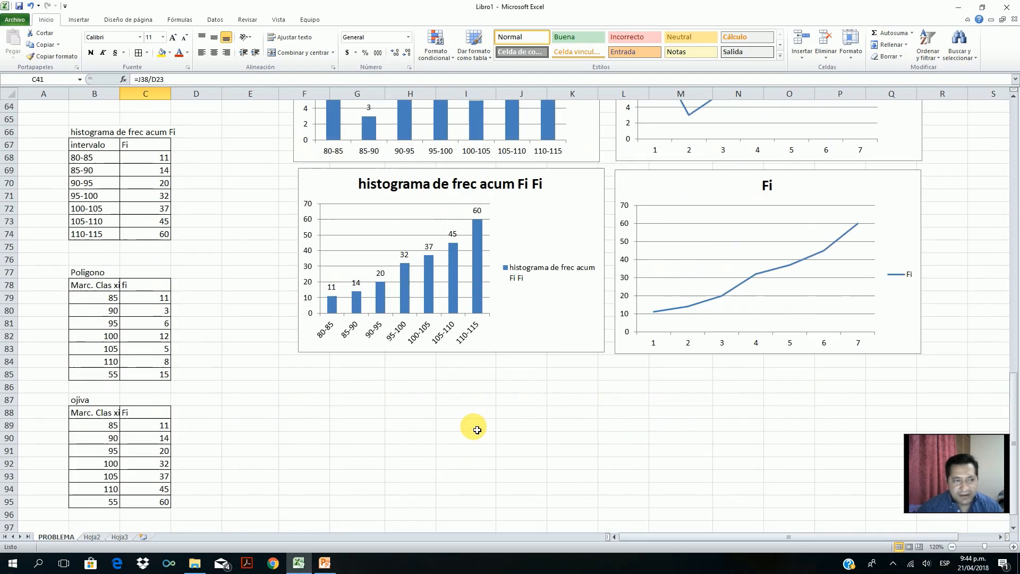
left_click(158, 183)
left_click(155, 209)
scroll(498, 355, "down", 17)
scroll(496, 353, "up", 5)
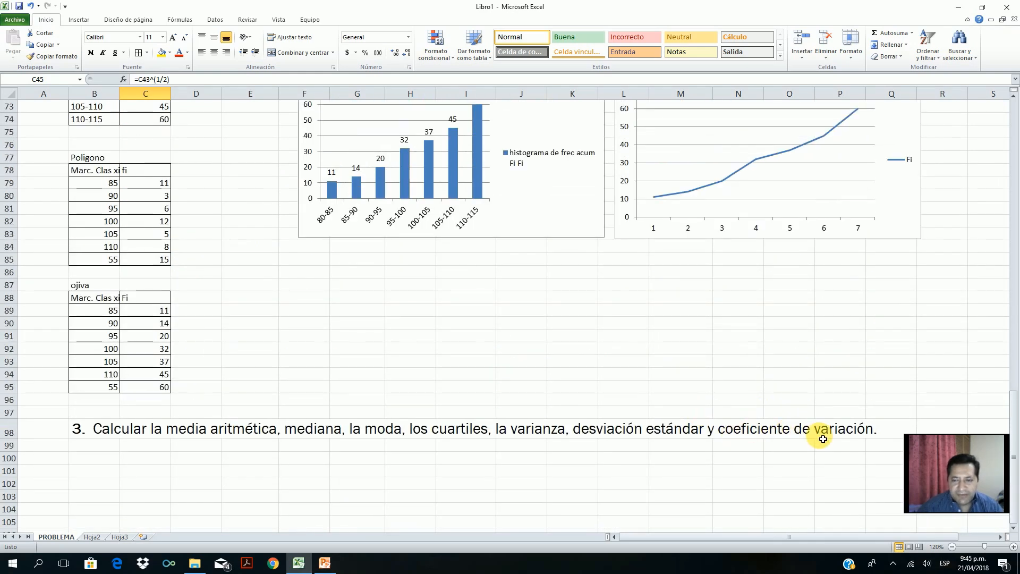
Step: Label B100 "coefi var=" and calculate the coefficient of variation in C100 with =C45/C41
left_click(101, 461)
type("c")
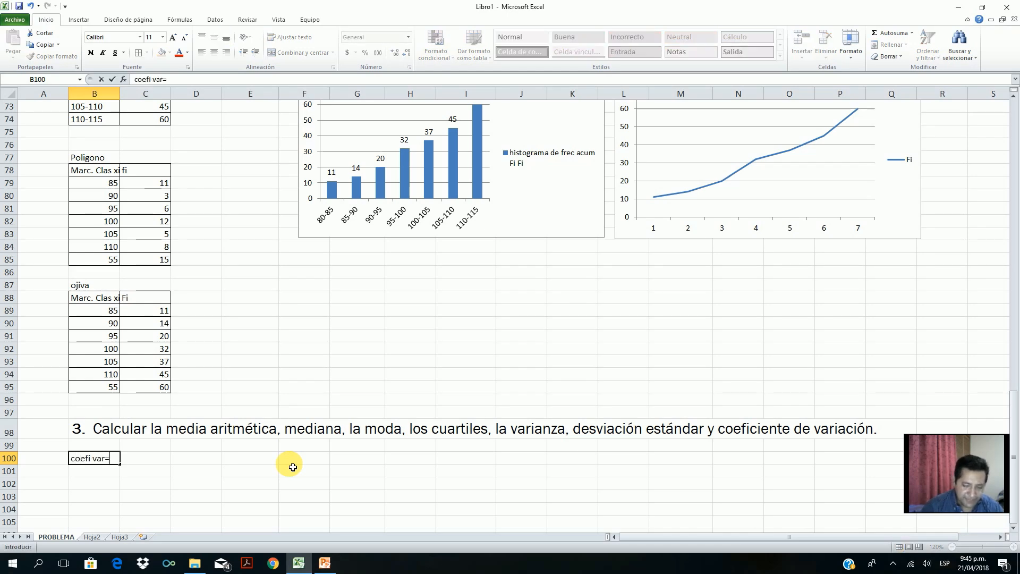
type("oefi var=")
key("Tab")
type("=")
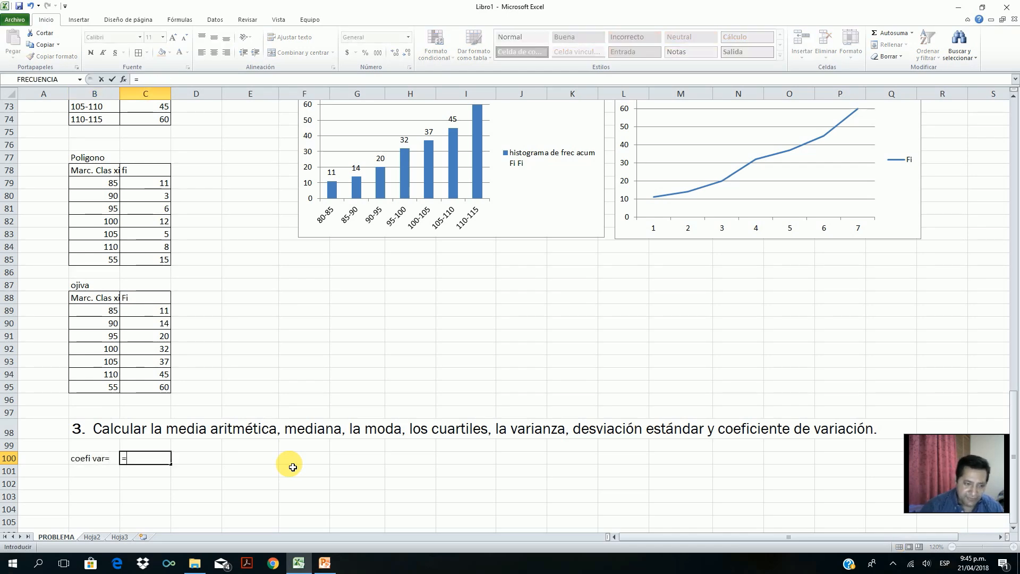
scroll(289, 467, "up", 18)
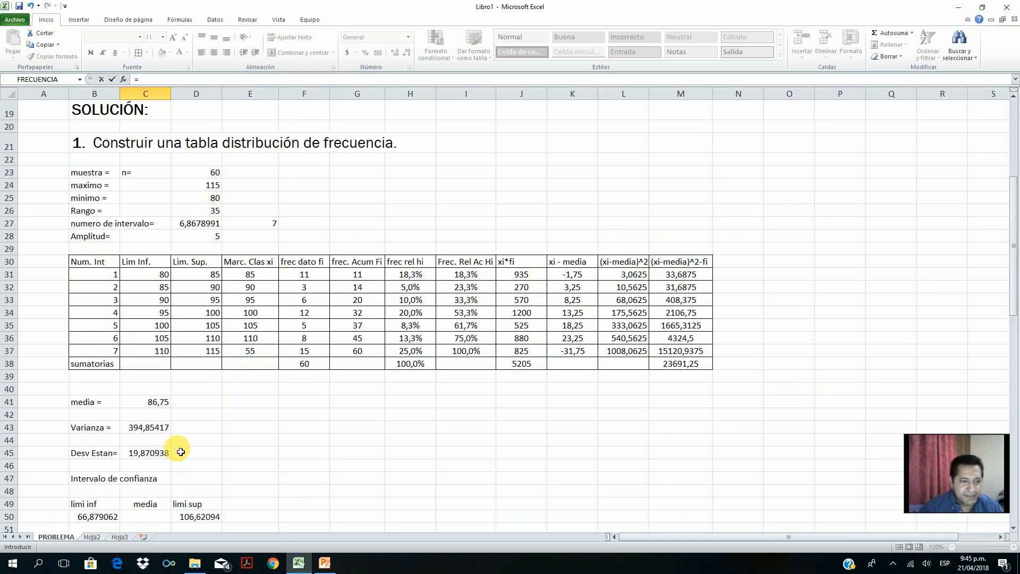
left_click(165, 454)
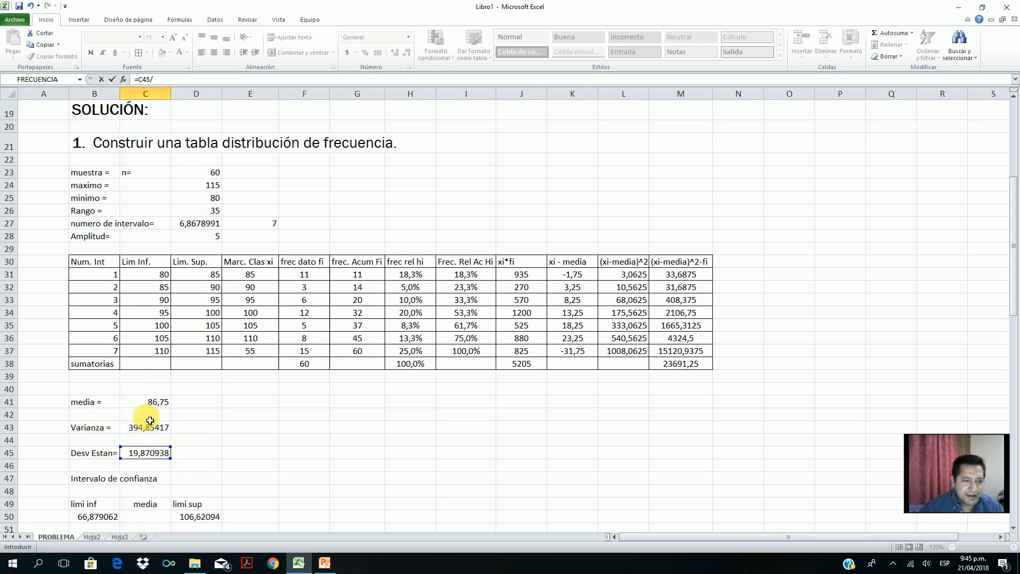
left_click(155, 405)
key("Return")
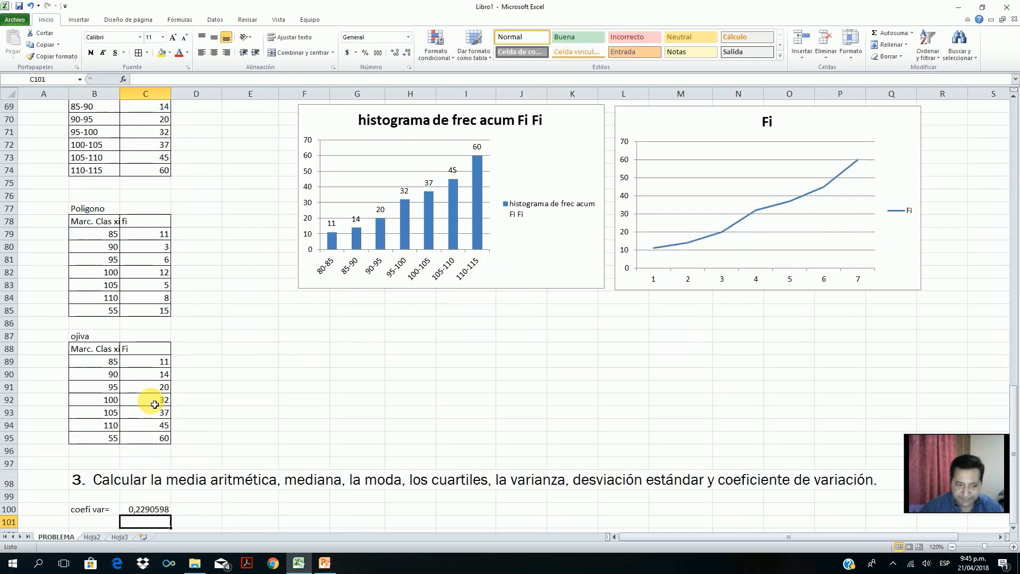
scroll(245, 457, "down", 1)
left_click(161, 473)
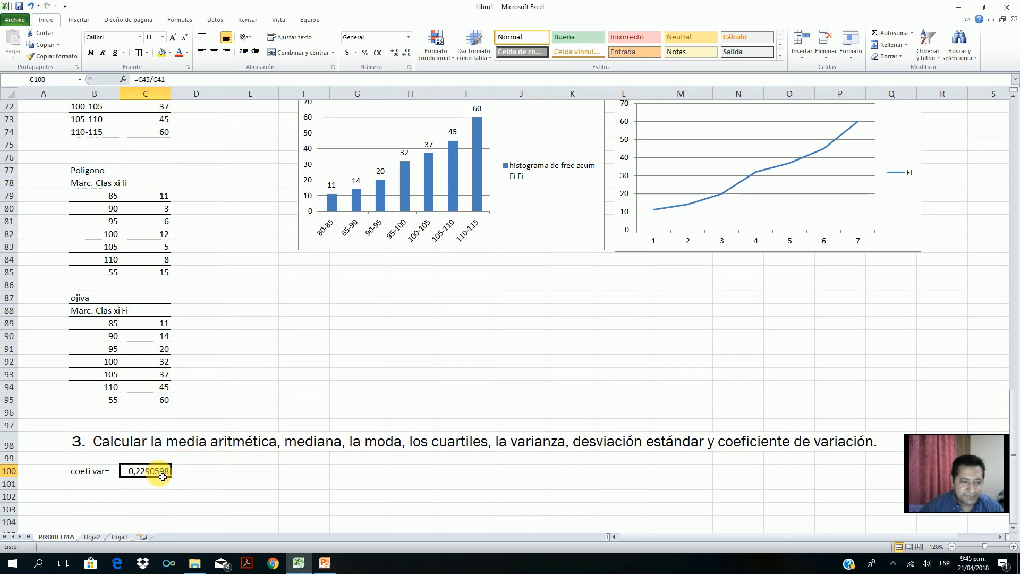
Step: Enter "%" in D99 and =C100 in D100, formatting D100 as a percentage with one decimal
left_click(219, 460)
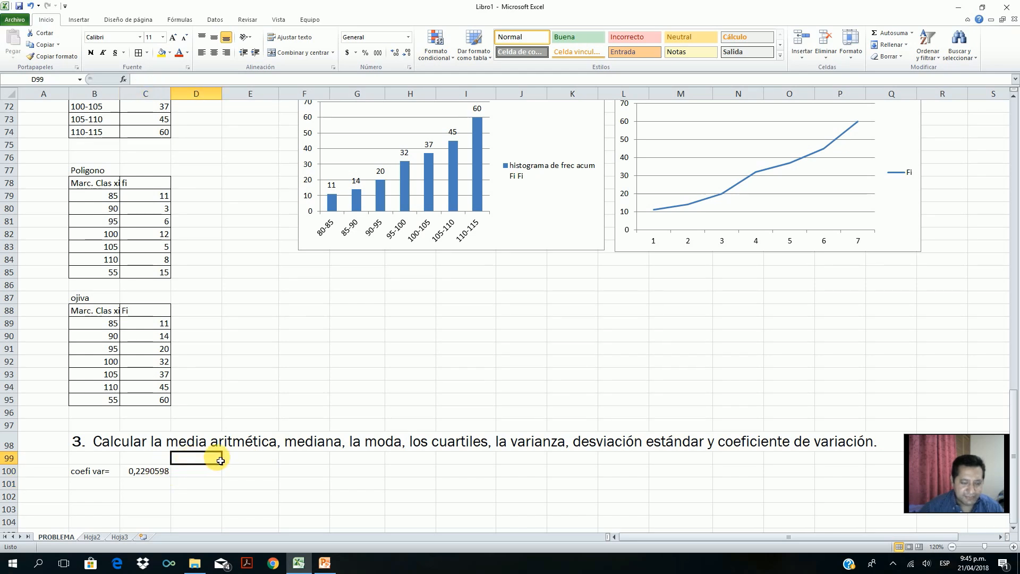
type("%")
left_click(209, 469)
type("=")
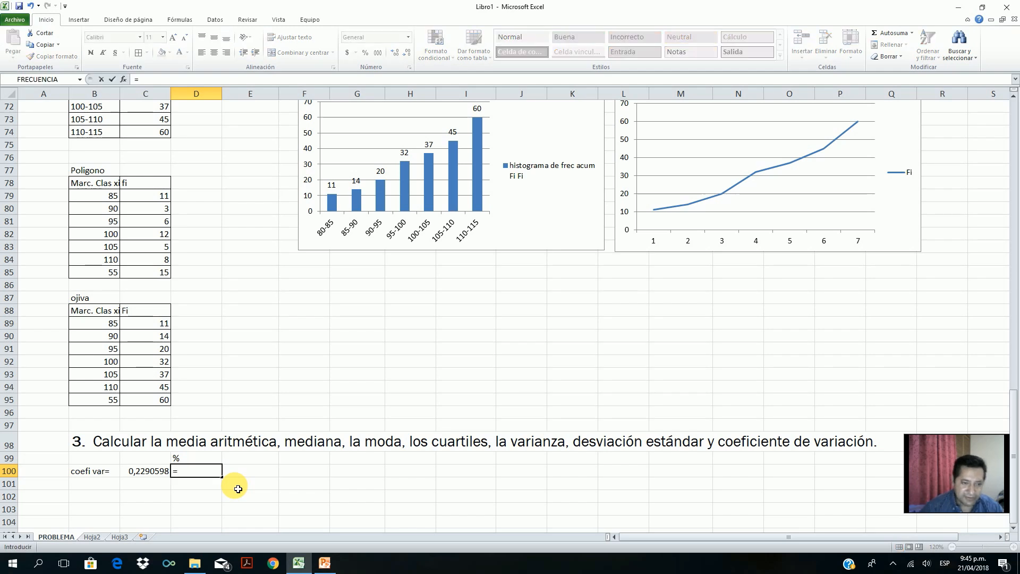
left_click(139, 471)
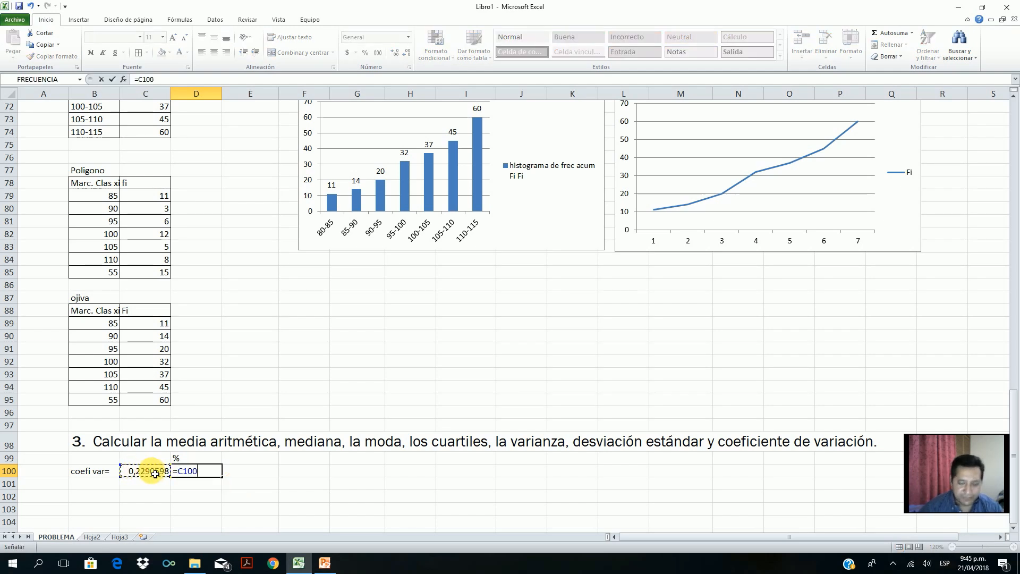
key("Return")
left_click(185, 470)
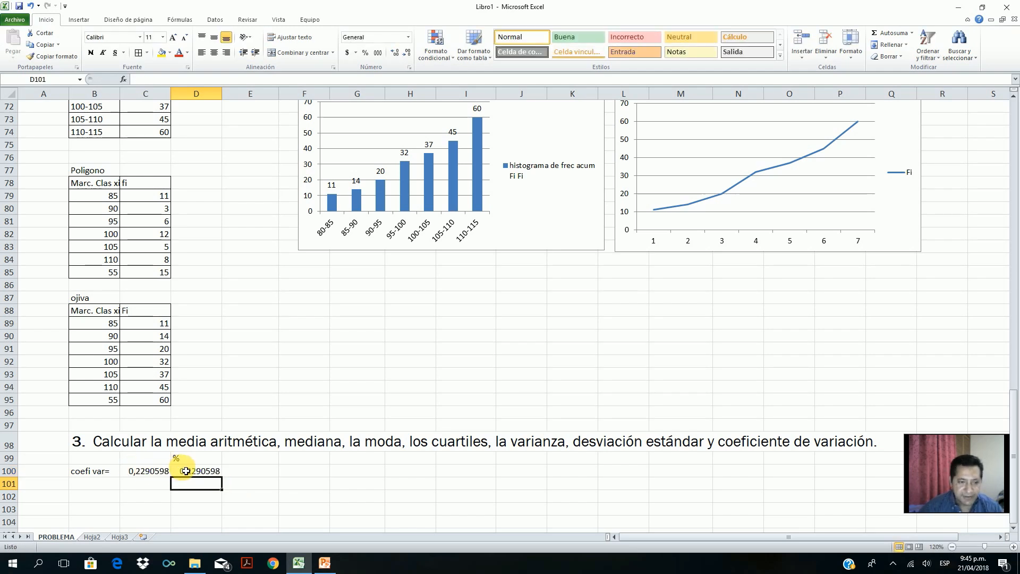
left_click(366, 52)
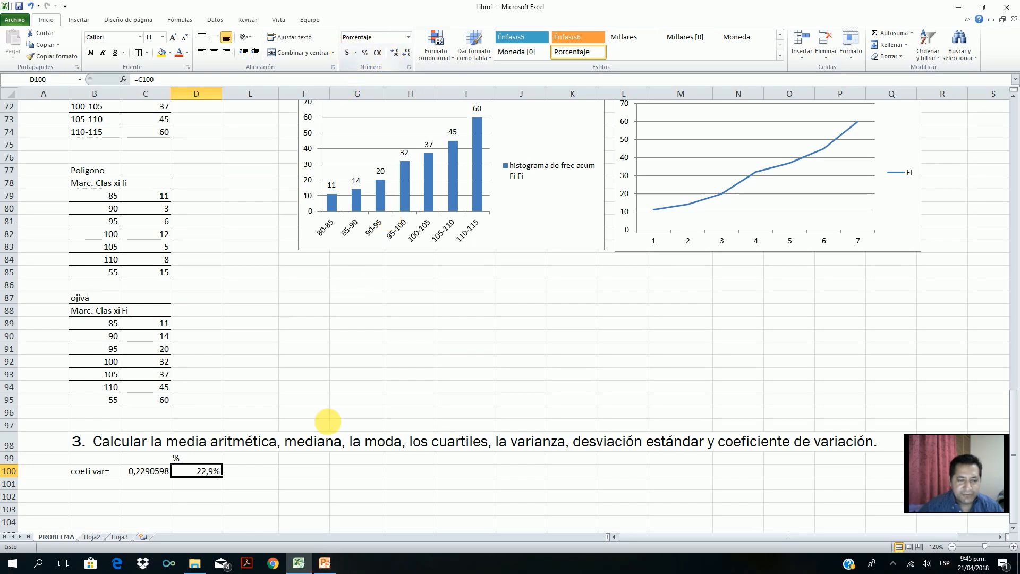
left_click(260, 495)
scroll(209, 476, "down", 1)
left_click(104, 435)
left_click(197, 435)
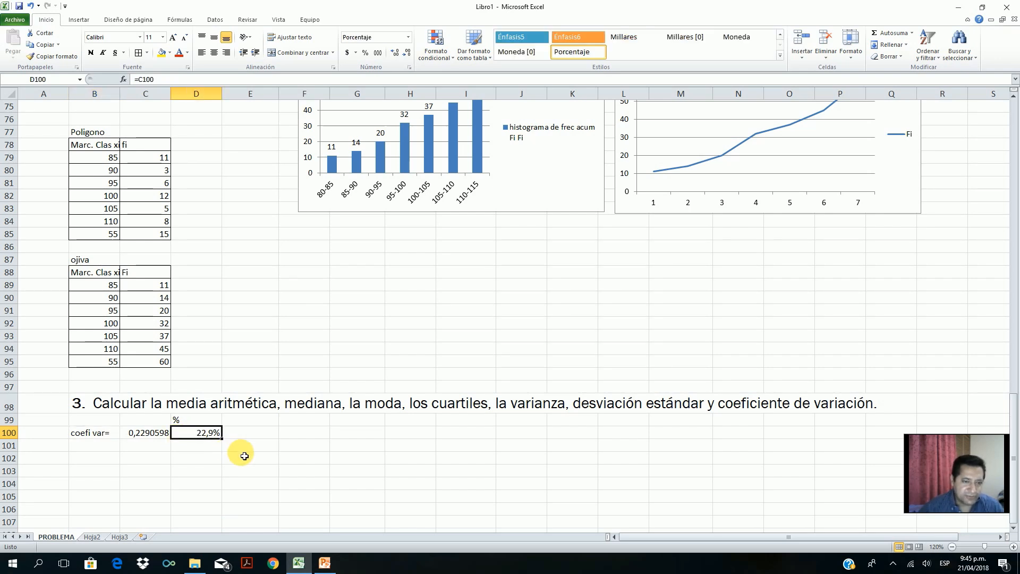
Step: Switch to the PowerPoint presentation and copy the median formula from slide 14, "La mediana para datos agrupados"
scroll(245, 456, "down", 1)
left_click(87, 416)
scroll(239, 458, "up", 1)
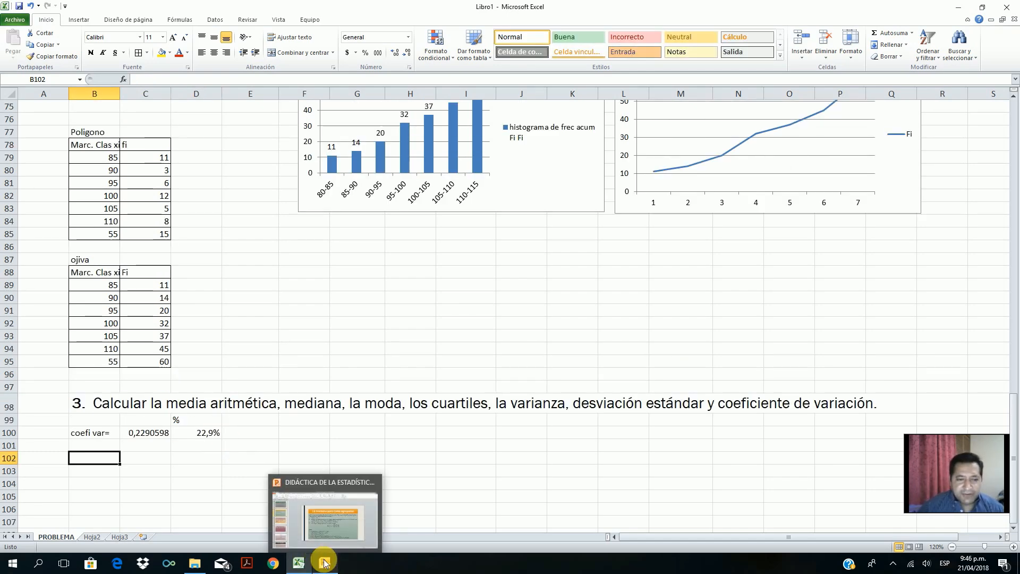
left_click(325, 563)
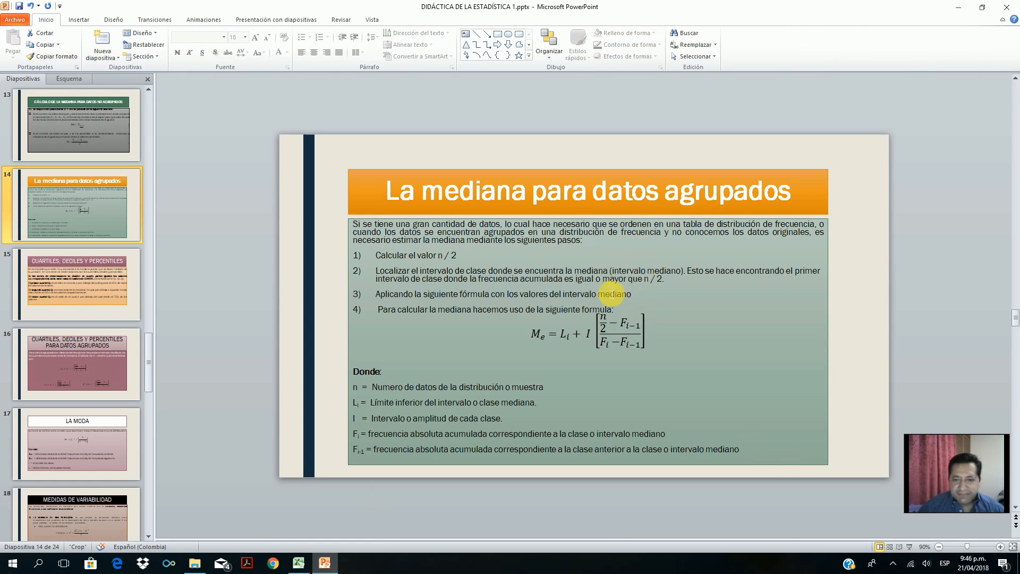
left_click(593, 331)
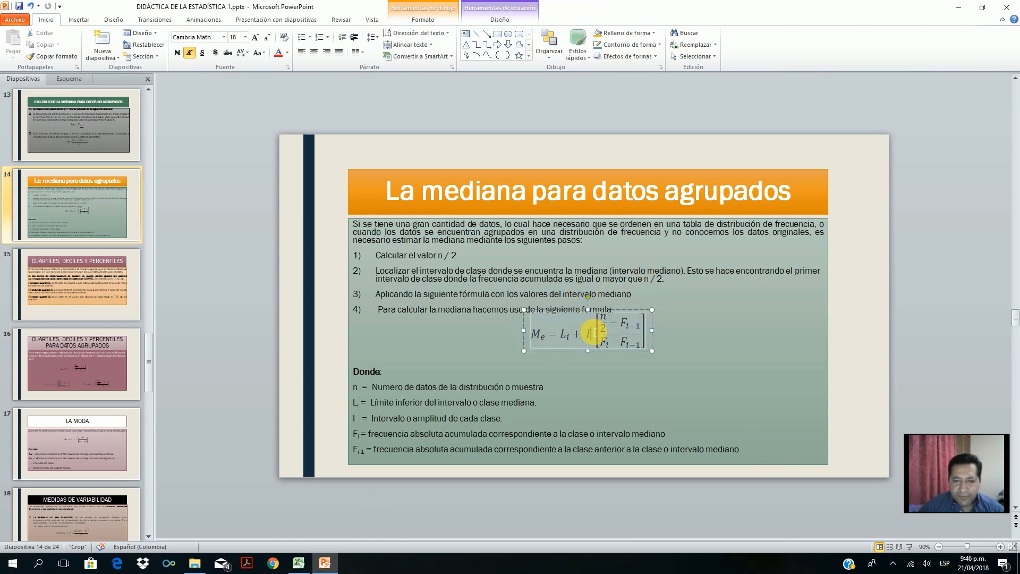
left_click(623, 316)
right_click(623, 317)
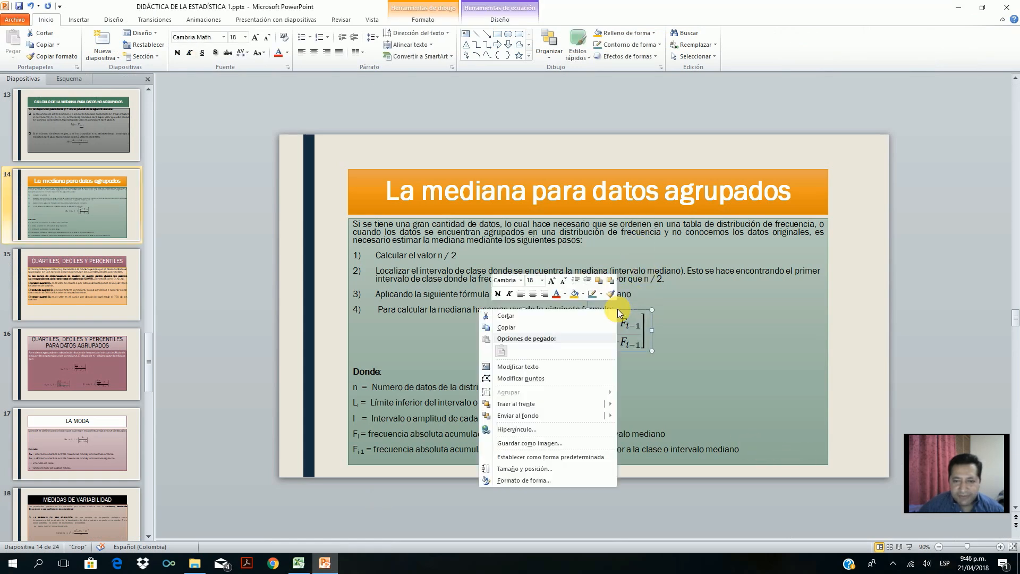
left_click(553, 328)
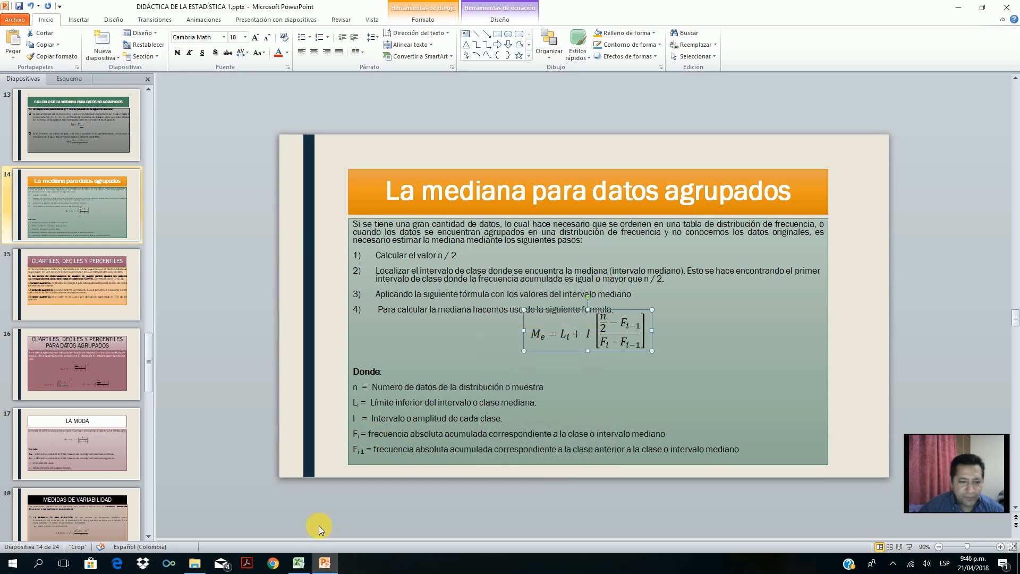
Step: Back in Excel, label B102 "Mediana" and paste the copied median formula beneath it at D104
left_click(299, 563)
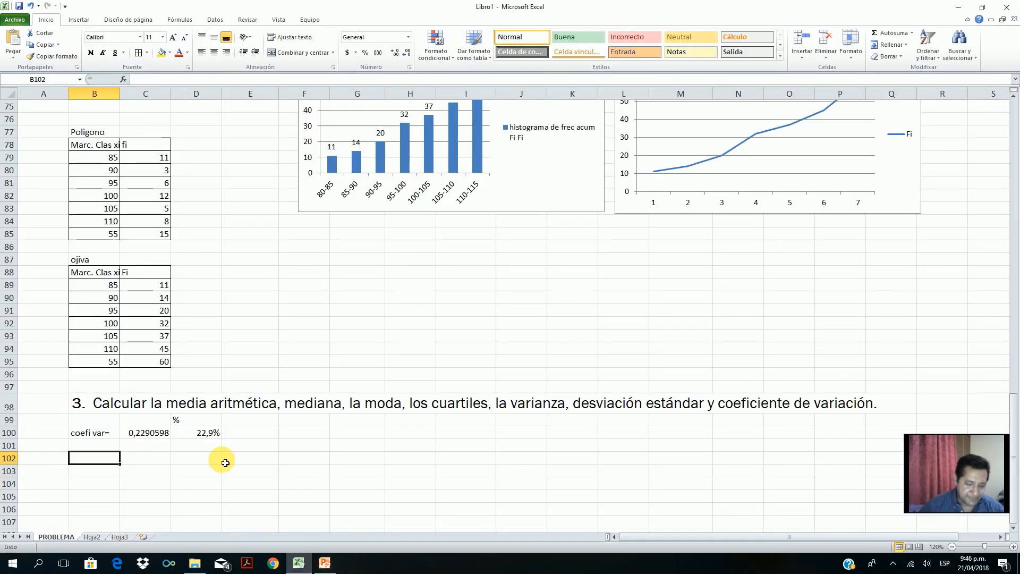
type("Mediana")
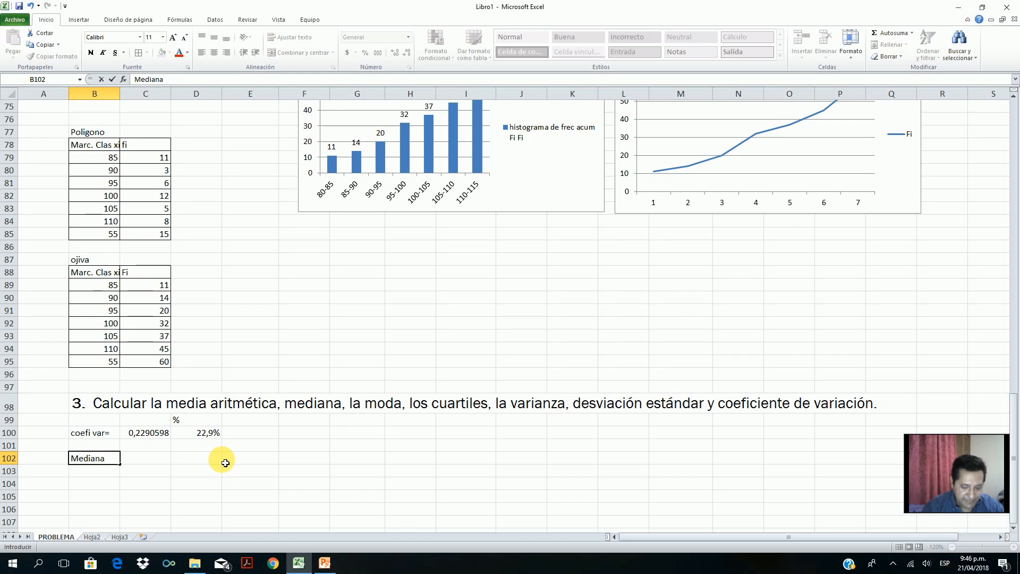
left_click(206, 484)
key("ctrl+v")
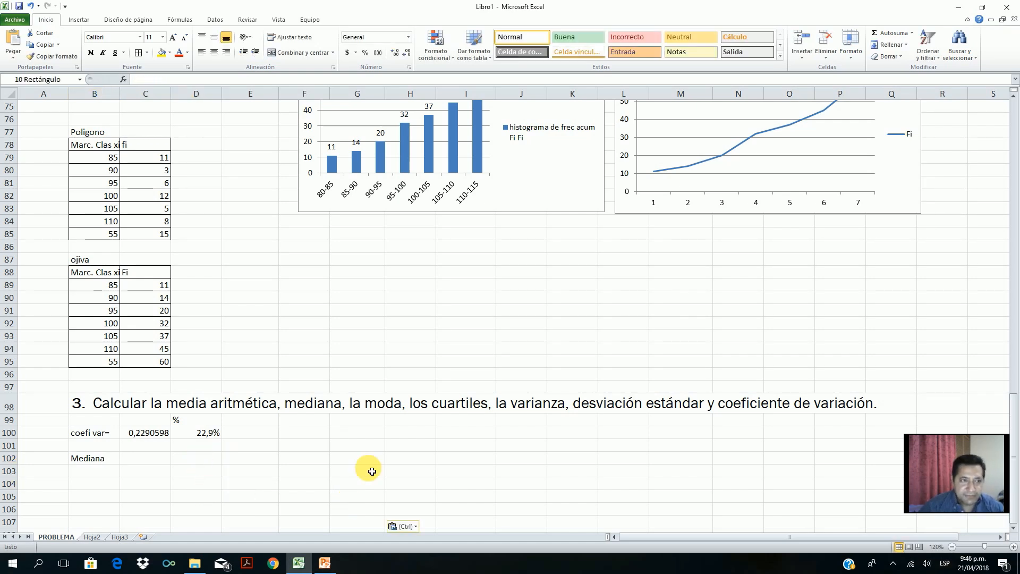
scroll(600, 433, "down", 7)
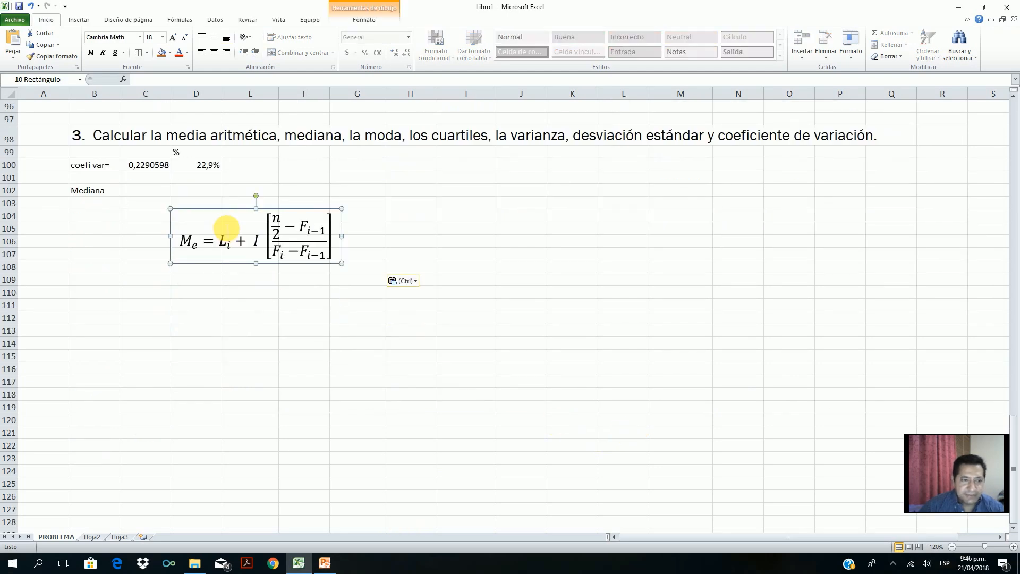
Step: Move the median formula up beside the "Mediana" label, starting around C102, and label B107 "n/2="
left_click_drag(222, 213, 184, 191)
left_click(94, 255)
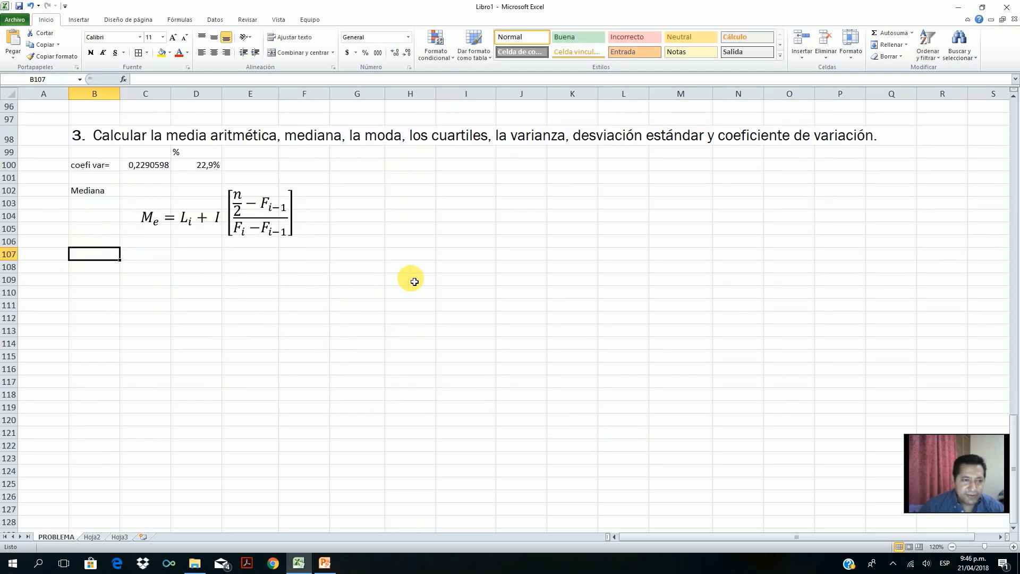
scroll(415, 282, "up", 1)
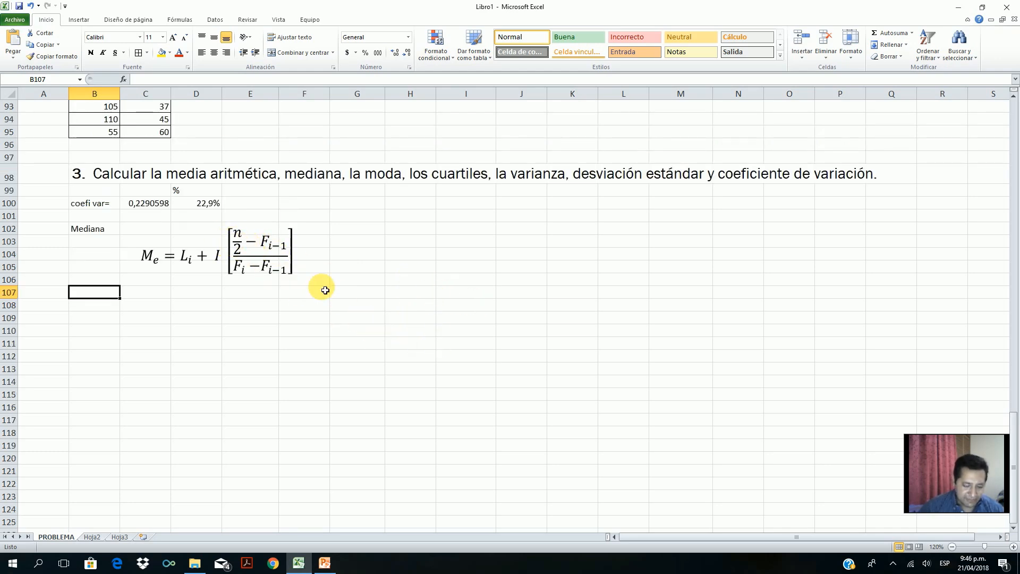
type("n/2=")
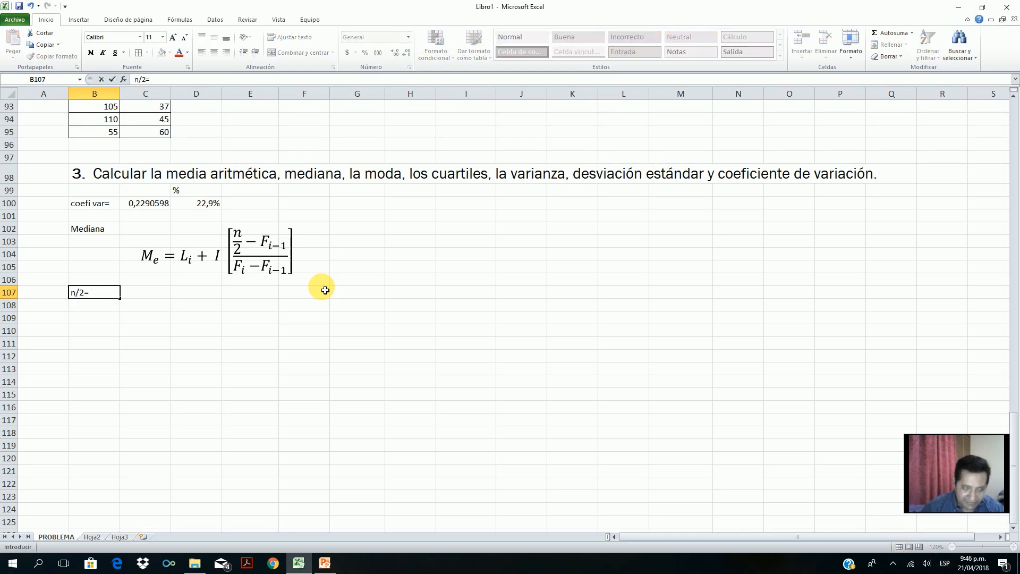
key("Tab")
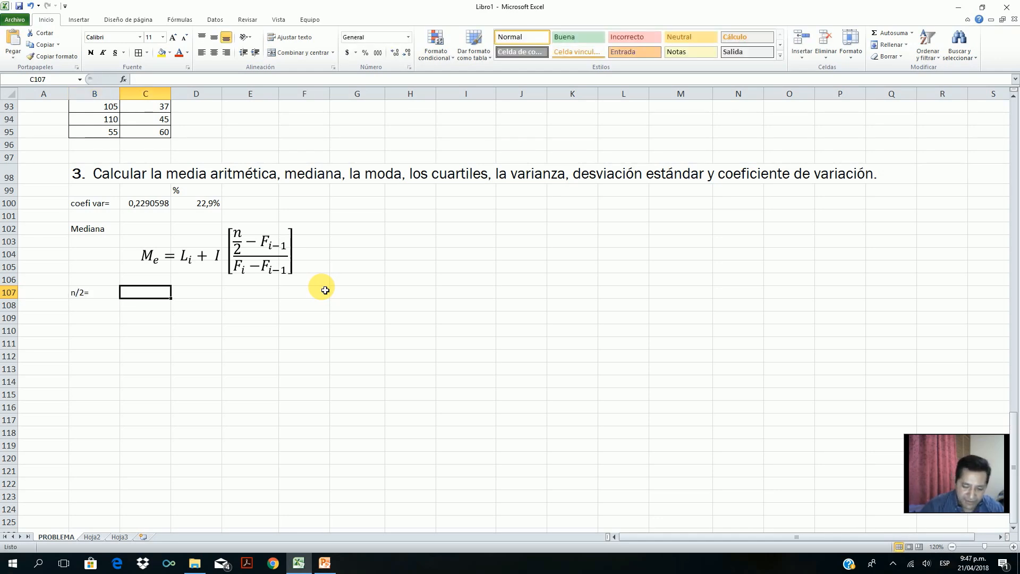
Step: Calculate n/2 in C107 with =D23/2, using the sample size from the solution data
type("=")
scroll(325, 287, "up", 13)
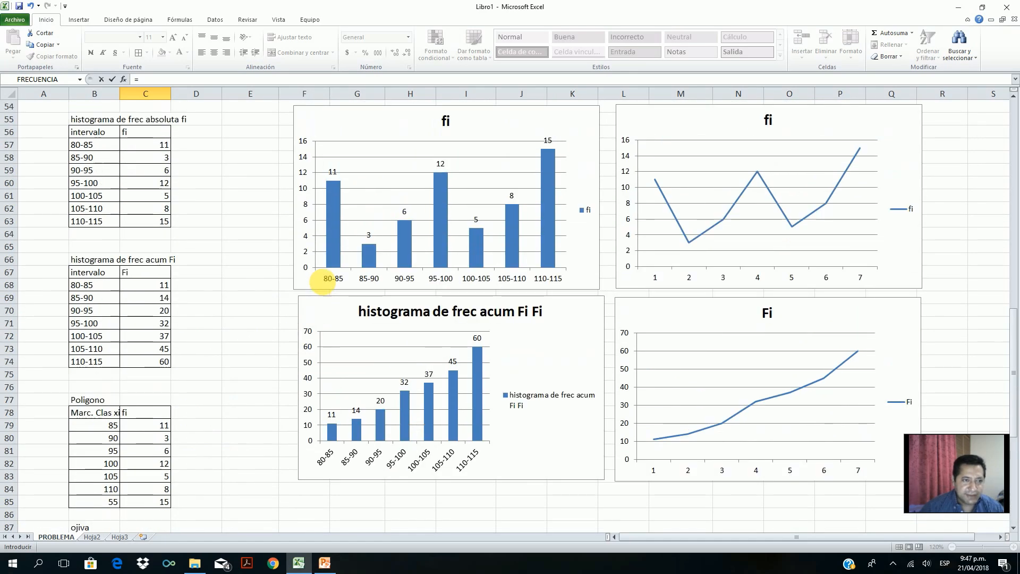
scroll(325, 282, "up", 8)
scroll(188, 269, "up", 3)
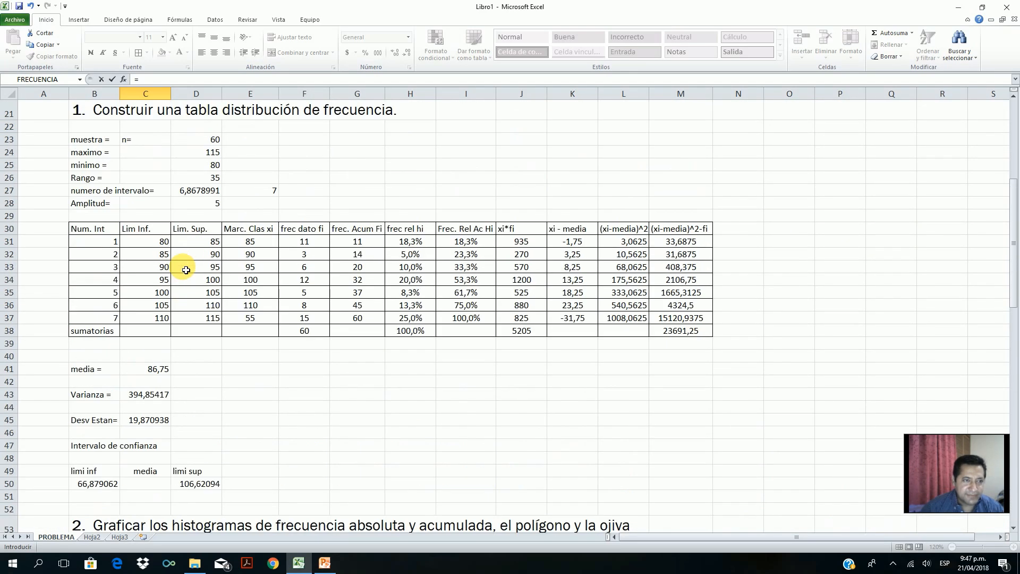
scroll(186, 270, "up", 2)
left_click(205, 240)
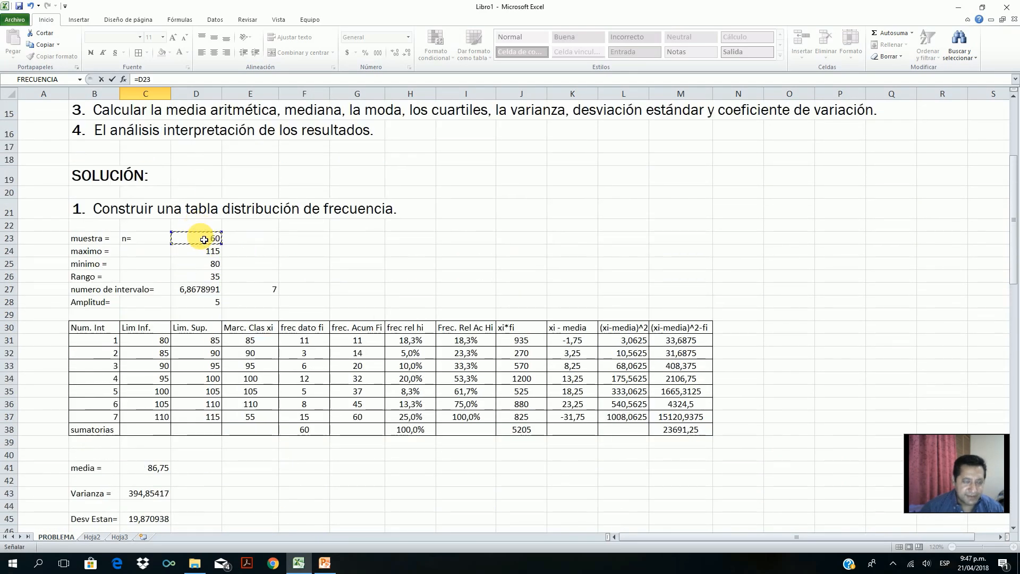
left_click(159, 80)
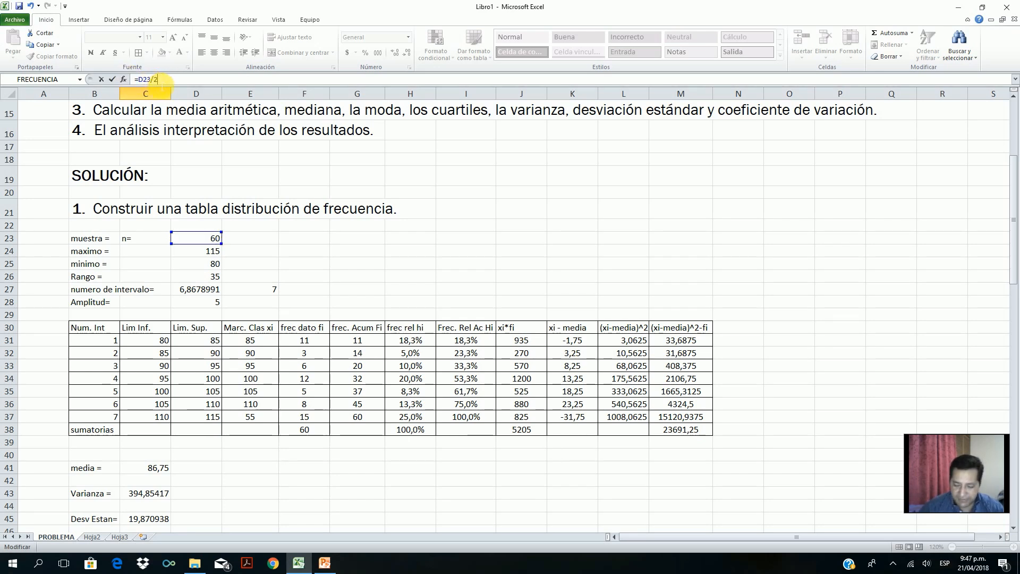
key("Return")
left_click(145, 510)
scroll(186, 524, "down", 2)
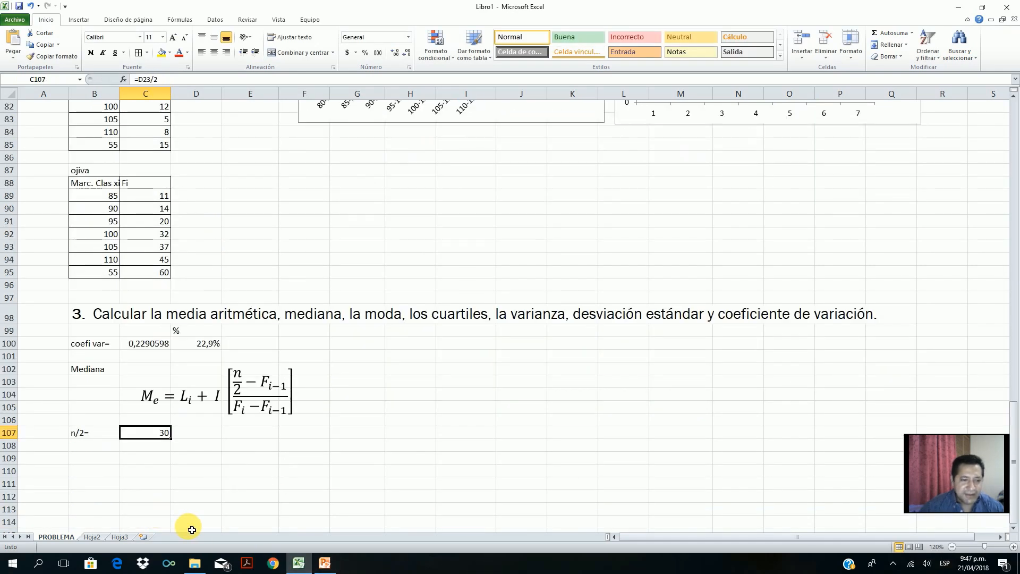
Step: Label B108 "Fi =" and set C108 to =G34, the cumulative frequency of interval 4
left_click(96, 457)
left_click(102, 449)
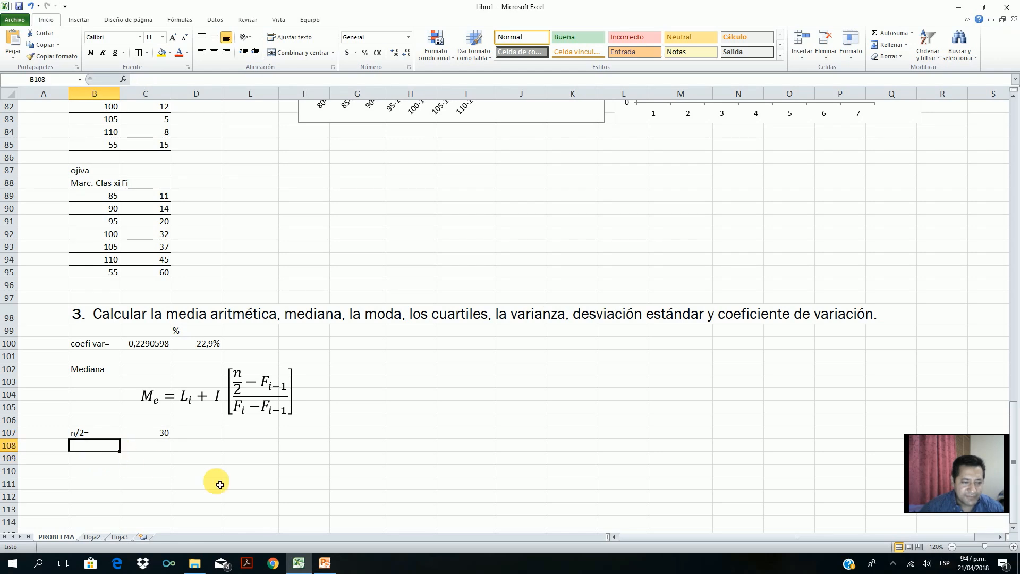
type("Fi =")
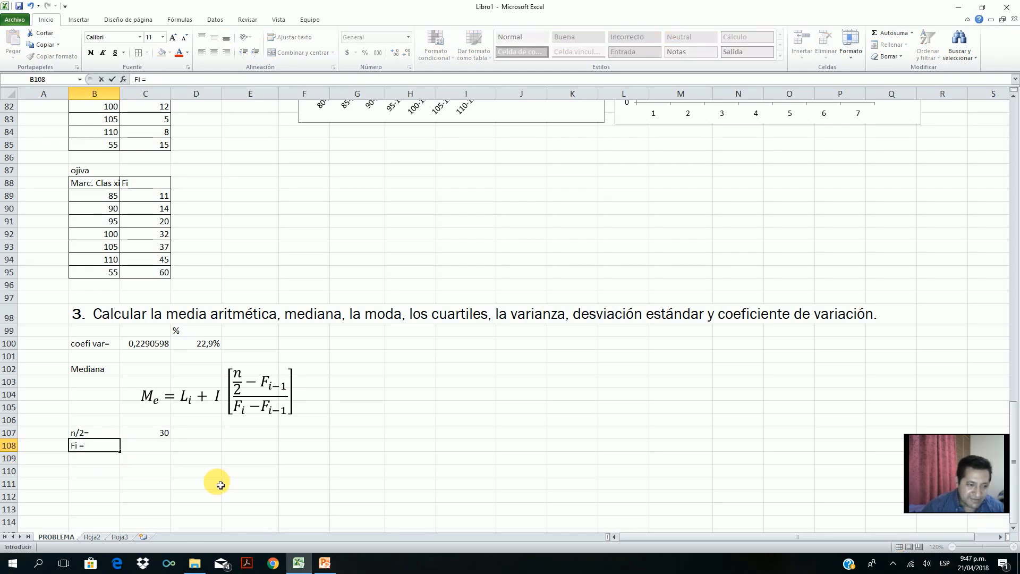
left_click(154, 448)
left_click(160, 433)
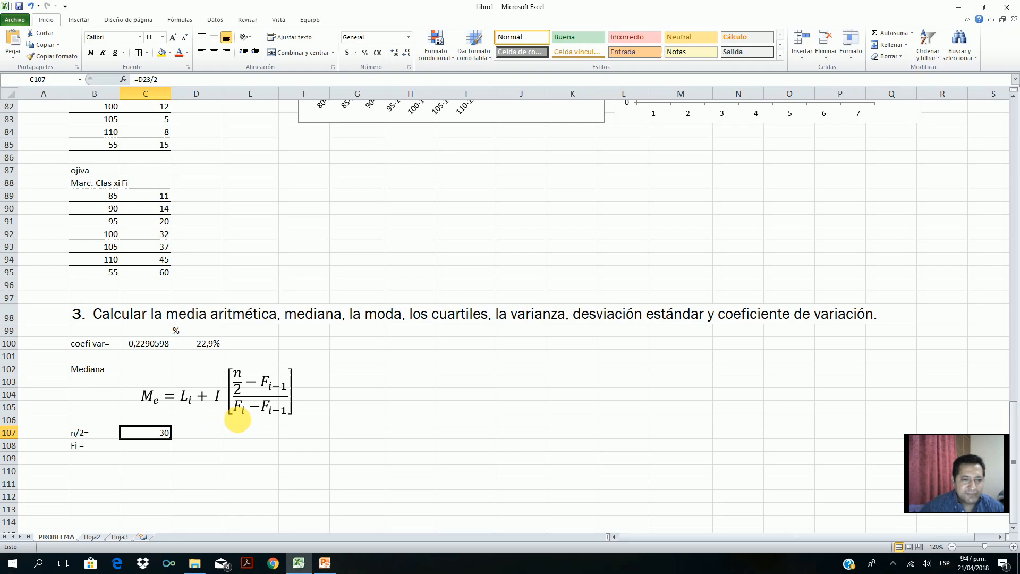
scroll(358, 390, "up", 1)
left_click(153, 483)
scroll(367, 436, "up", 11)
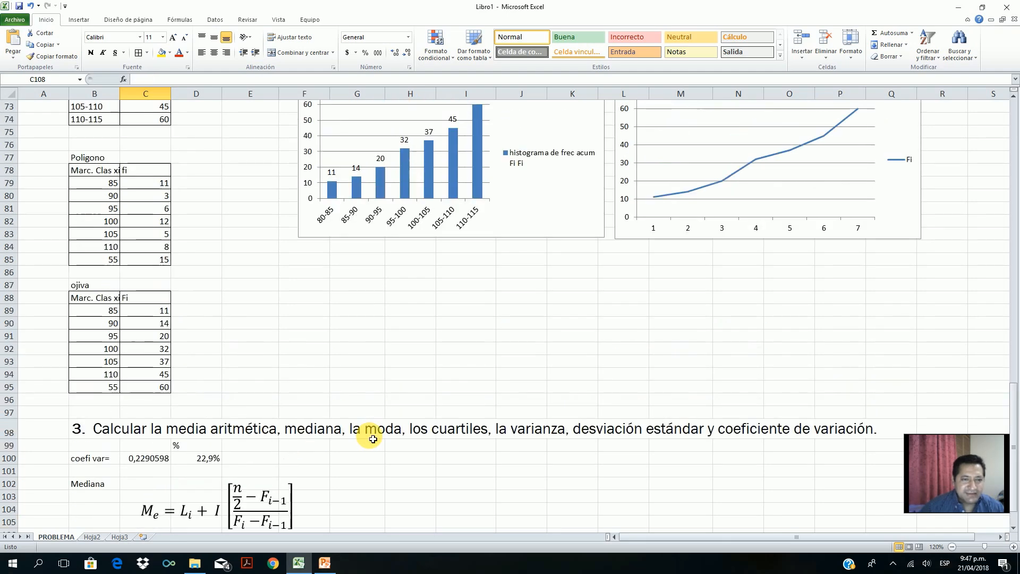
scroll(370, 439, "up", 3)
scroll(370, 439, "down", 14)
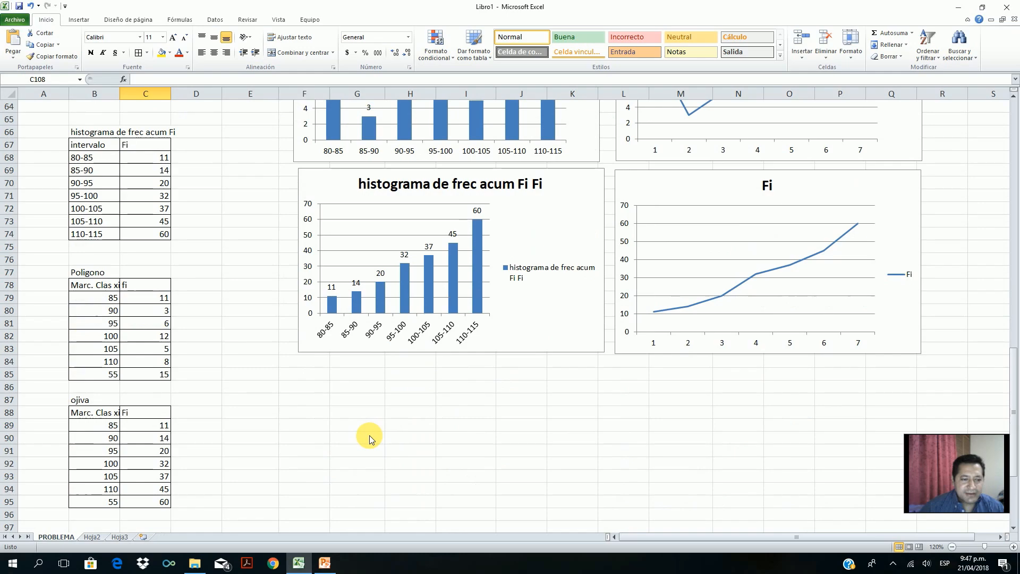
type("=")
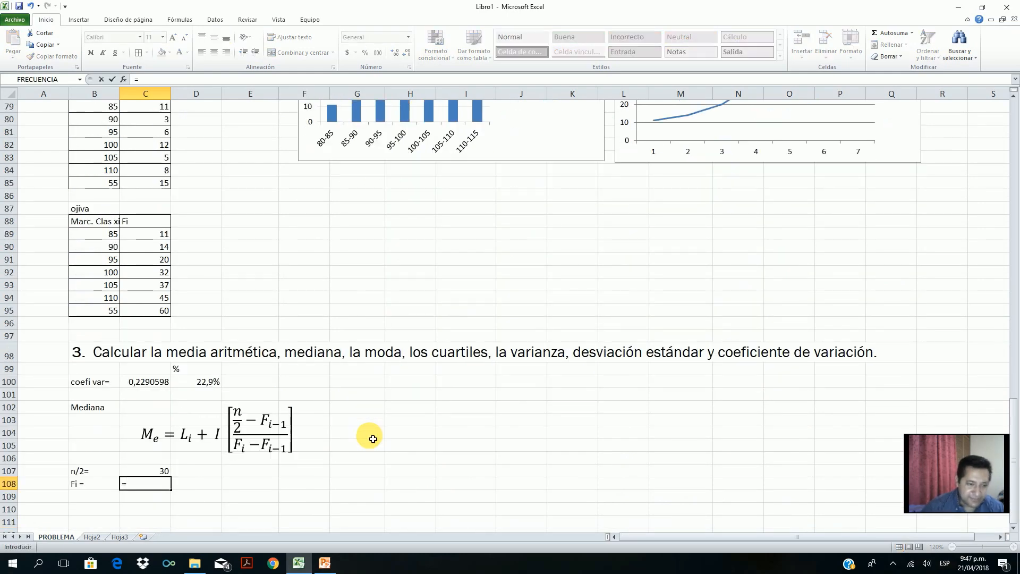
scroll(375, 436, "up", 19)
scroll(383, 433, "up", 1)
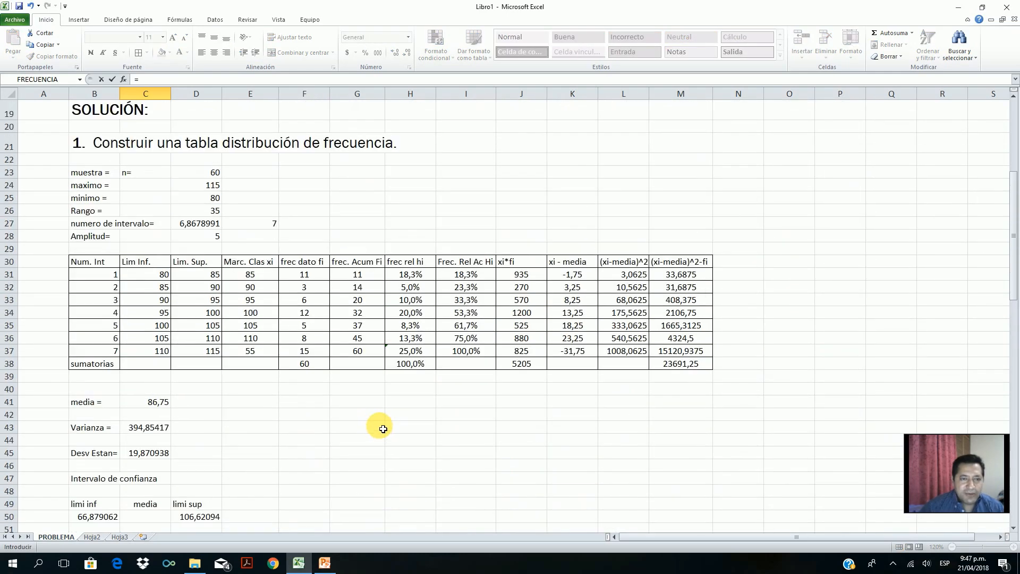
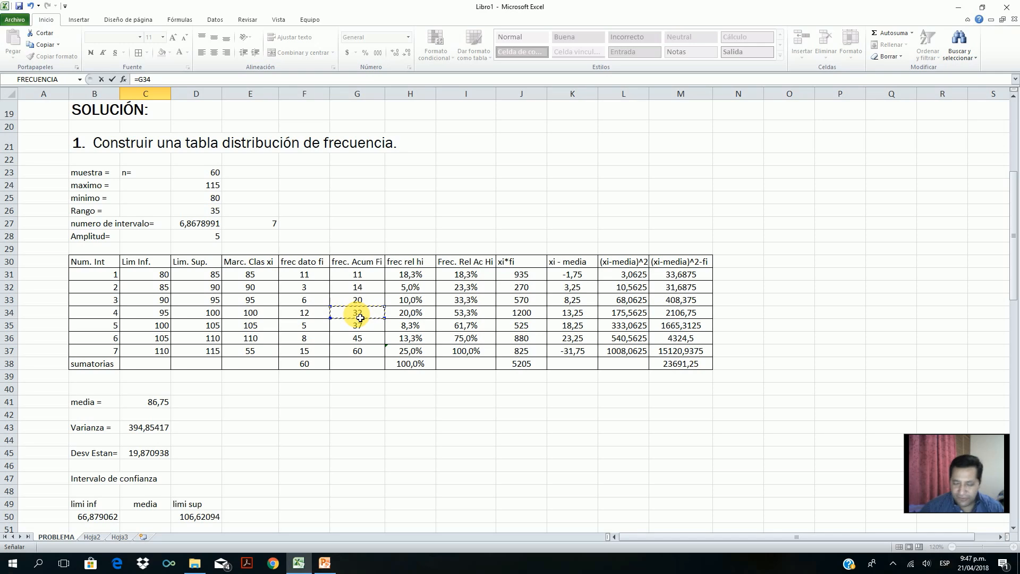
key("Return")
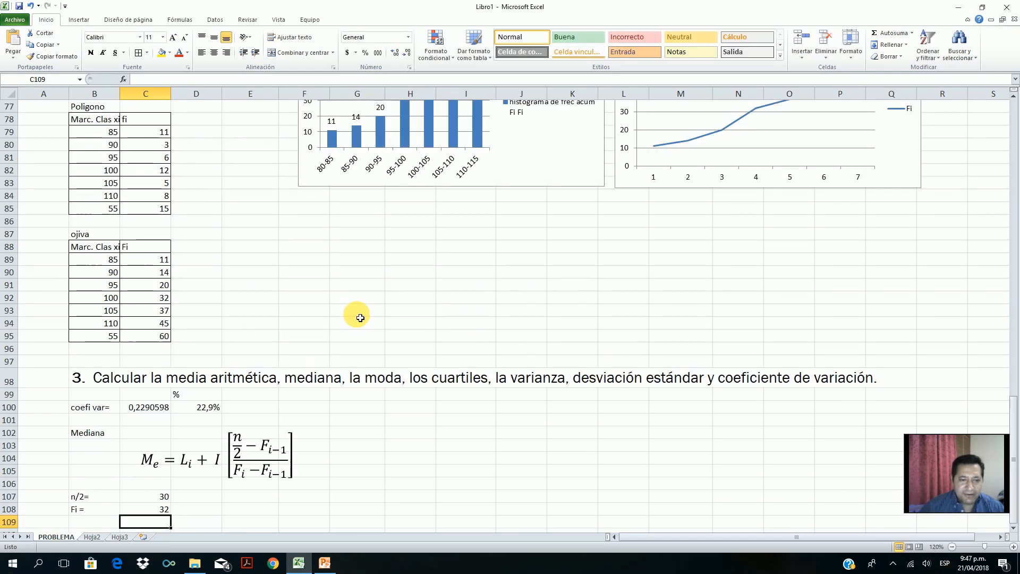
Step: Highlight the cumulative frequency in G34 of the frequency table with a light olive green fill
scroll(360, 317, "up", 18)
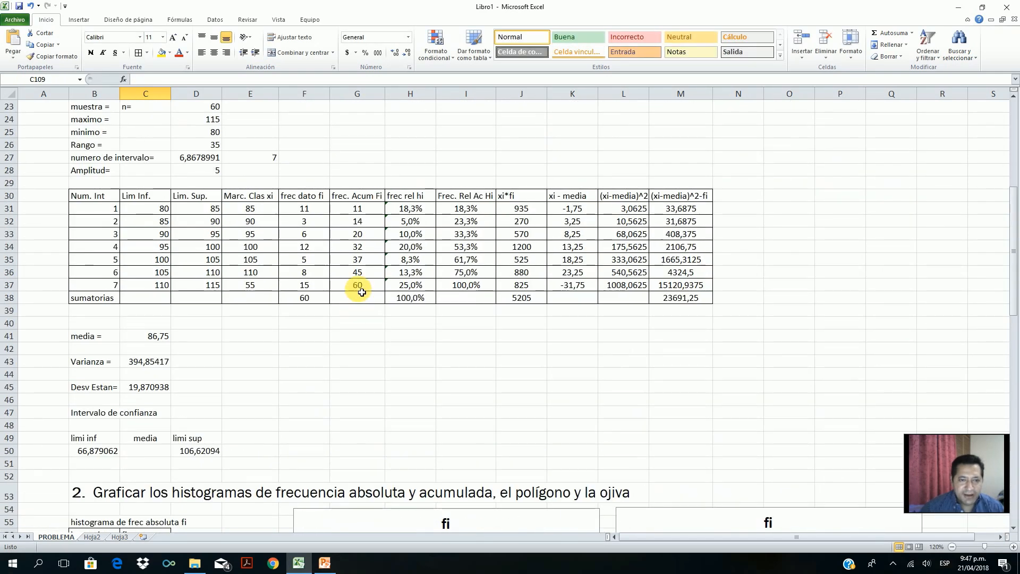
left_click(362, 247)
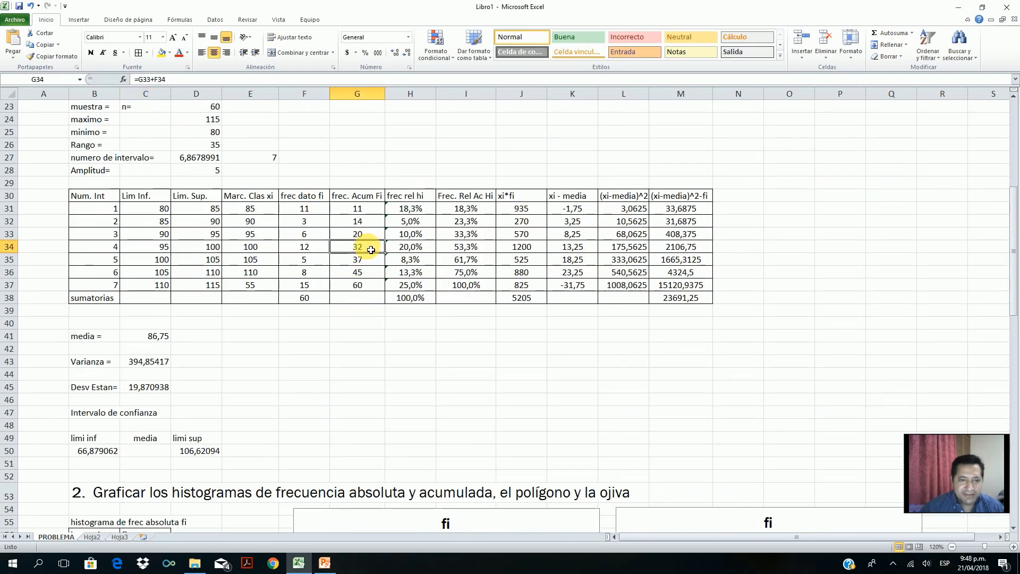
left_click(169, 53)
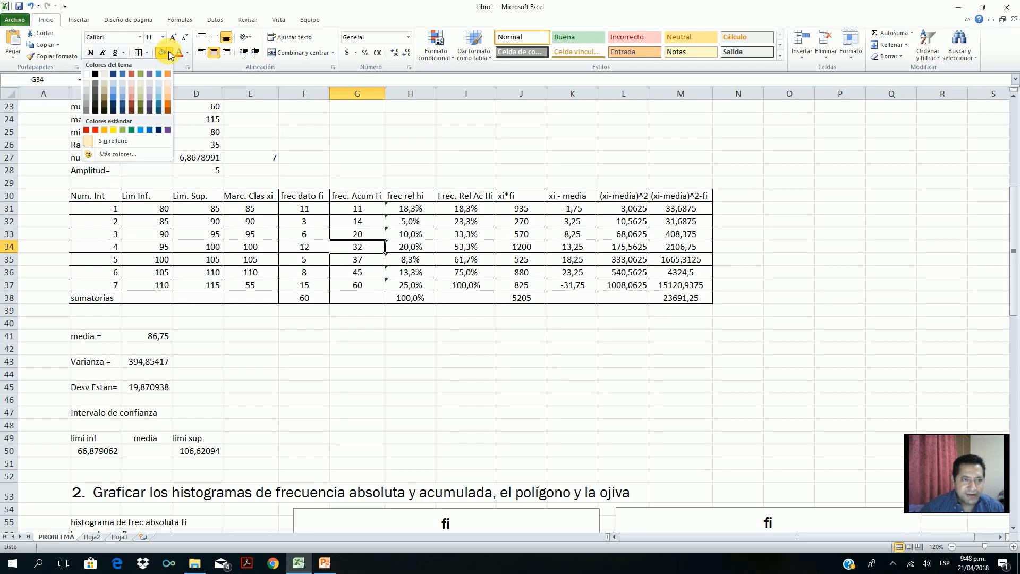
left_click(141, 95)
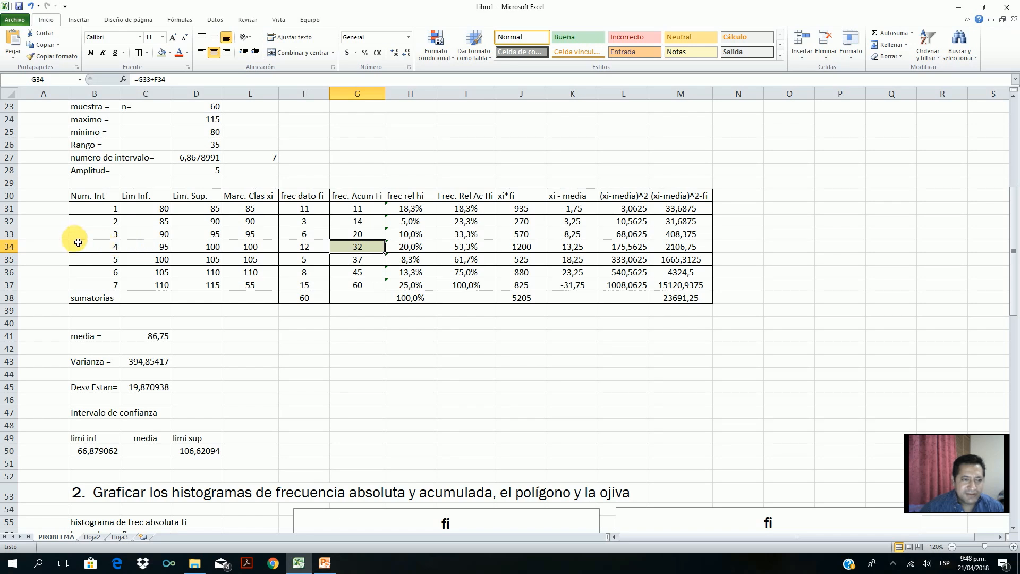
Step: Label A34 "Li" beside interval 4 and shade its lower limit in C34 with the same olive green fill
left_click(54, 248)
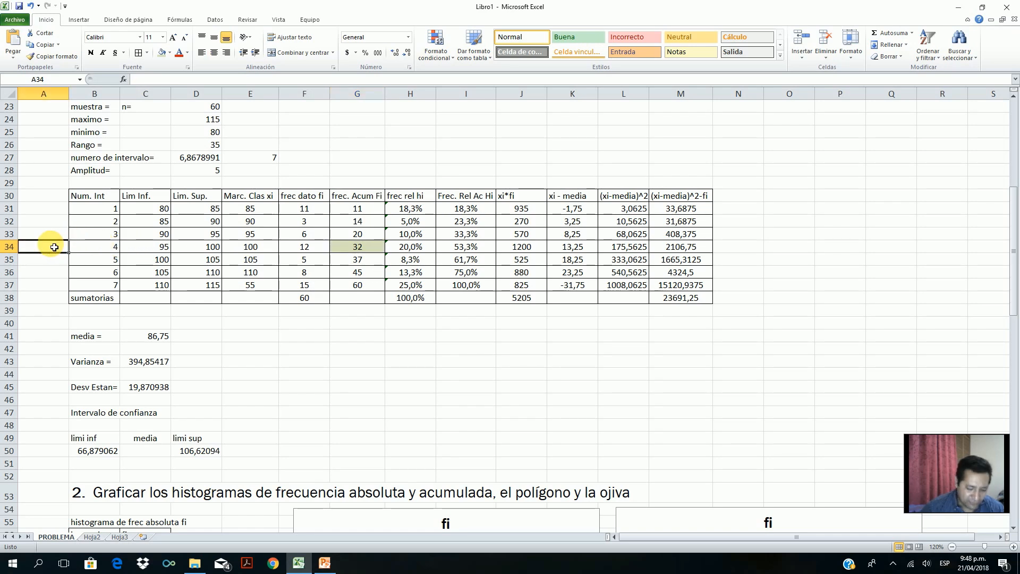
type("Li")
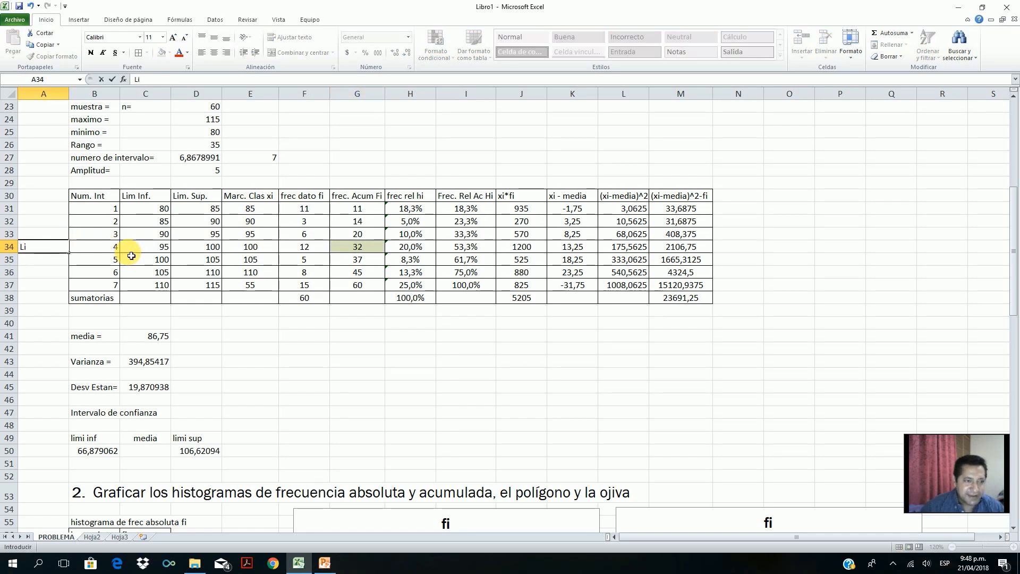
left_click(168, 250)
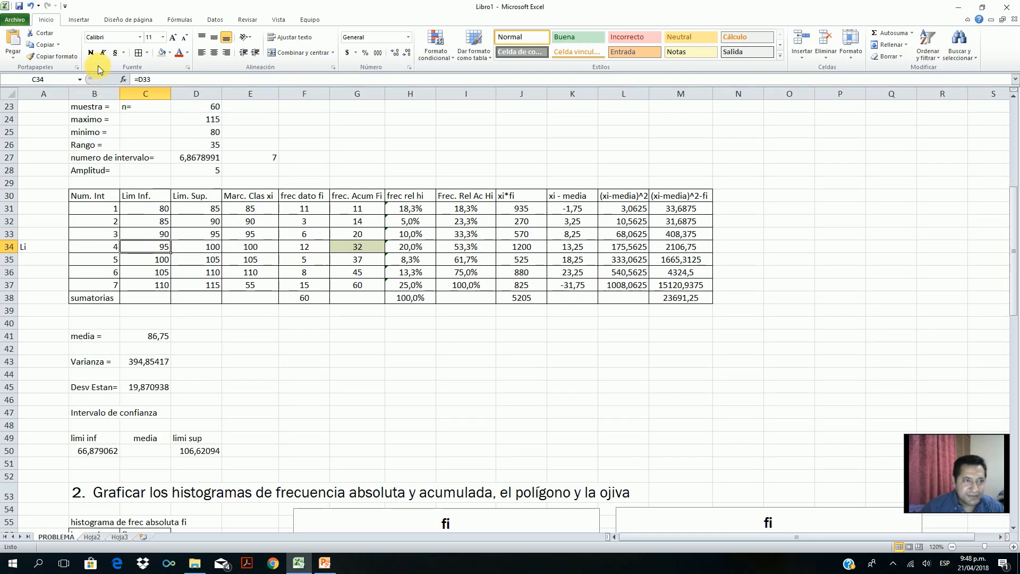
left_click(167, 53)
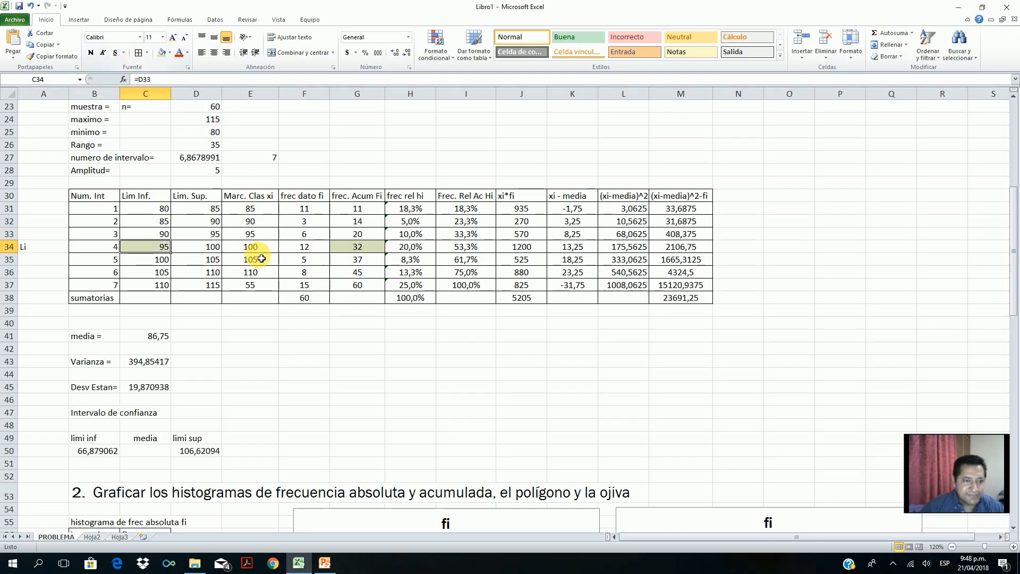
Step: Label B109 "Fi-1=" and link C109 to the cumulative frequency of interval 3 in G33
scroll(393, 383, "down", 12)
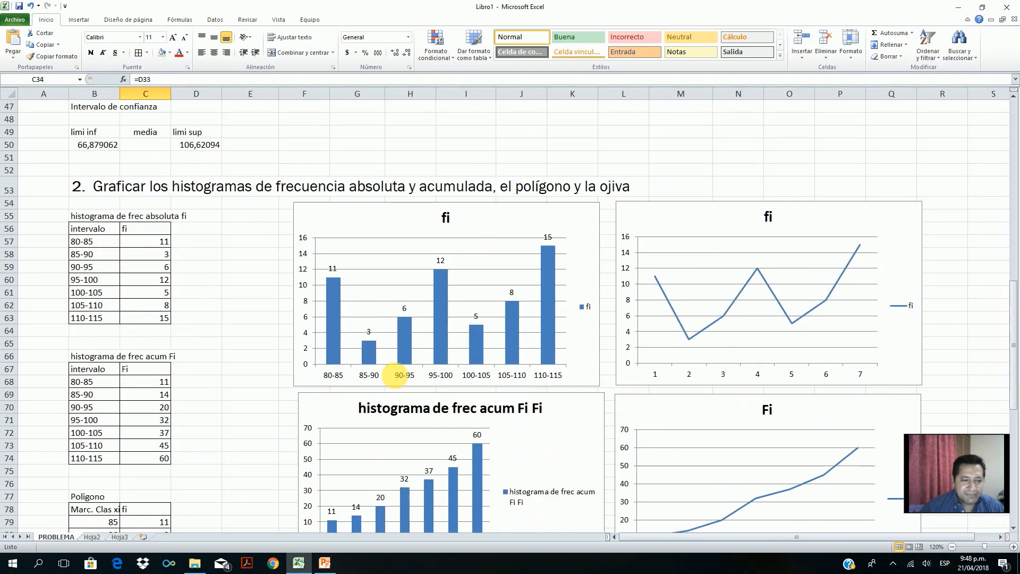
scroll(400, 381, "down", 8)
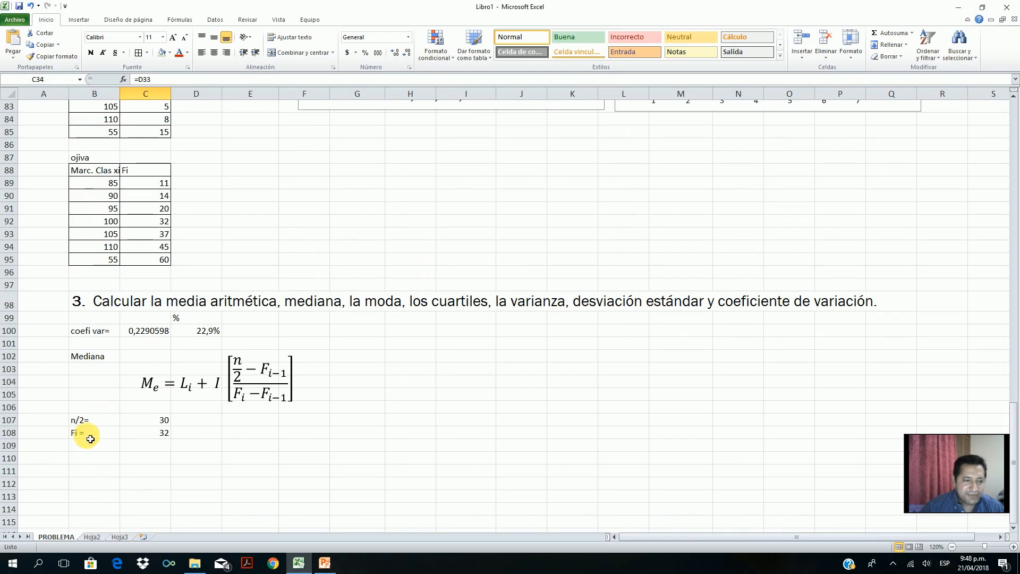
left_click(90, 447)
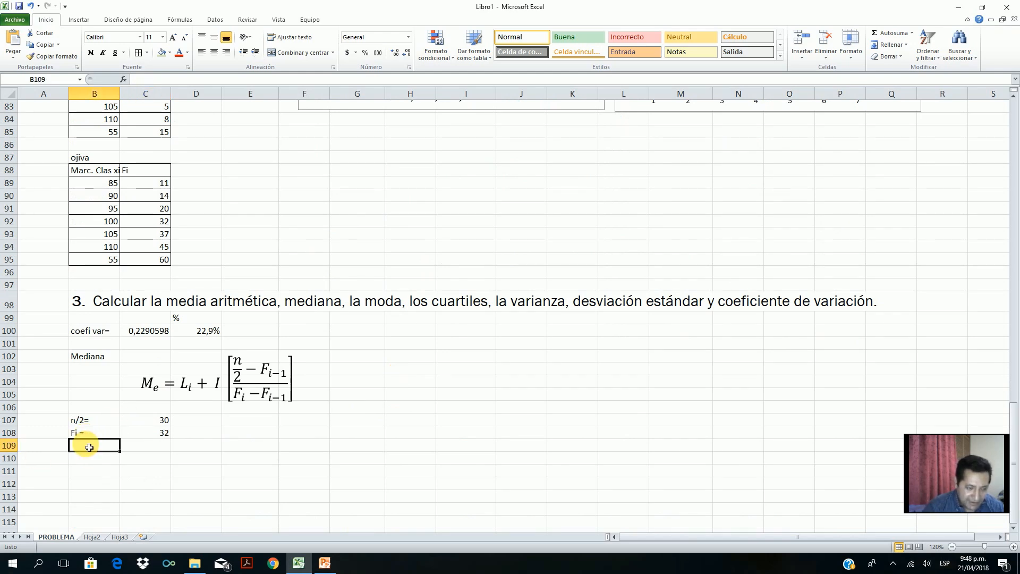
type("Fi =")
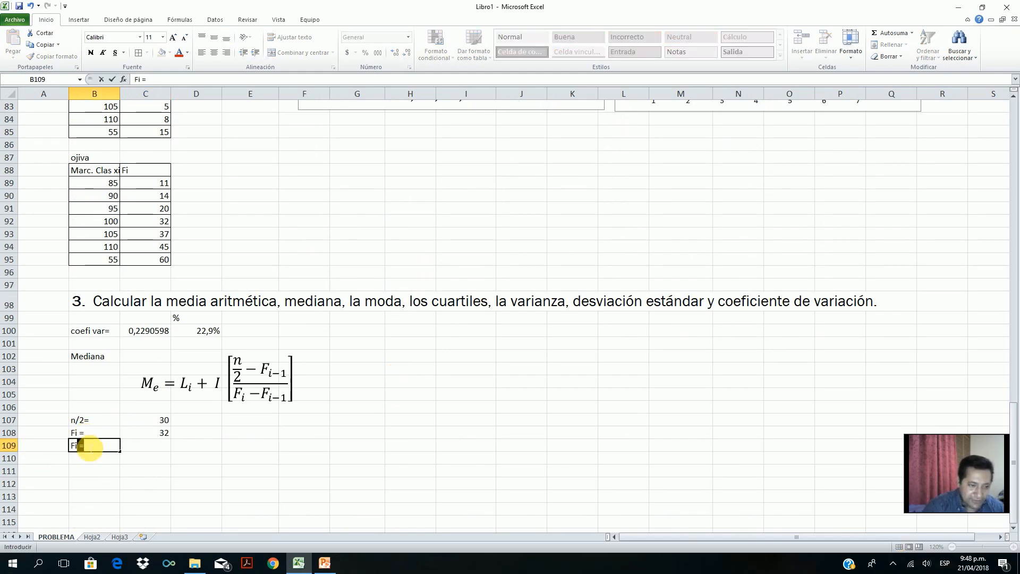
type("1")
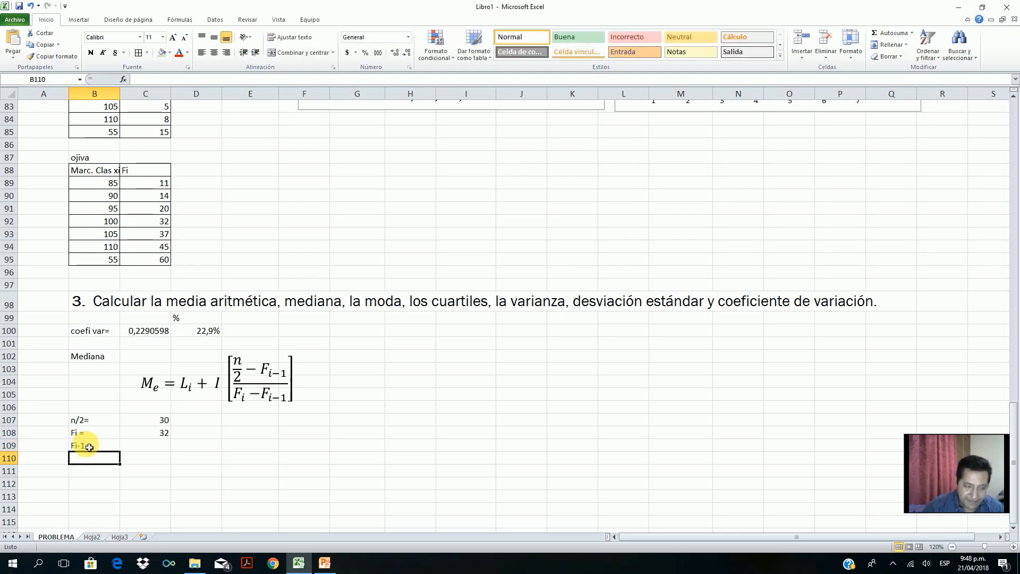
left_click(160, 447)
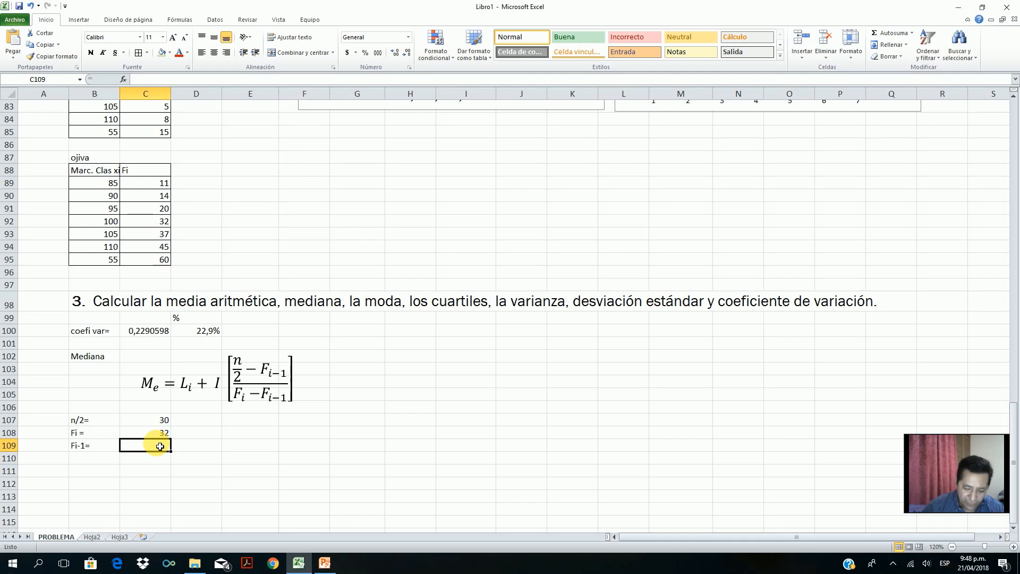
type("=")
scroll(229, 433, "up", 20)
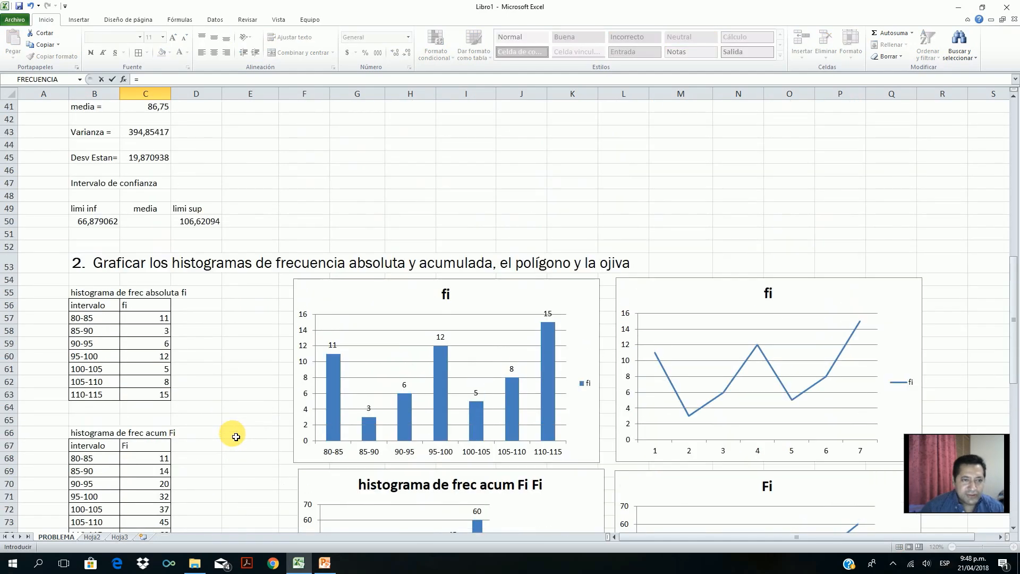
left_click(366, 329)
key("Return")
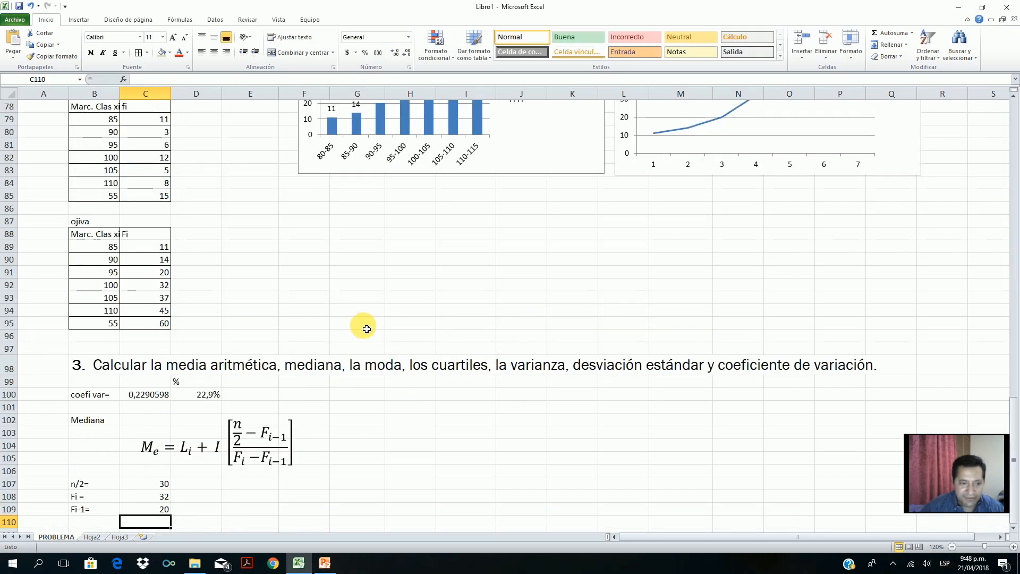
left_click(151, 497)
left_click(154, 512)
left_click(92, 525)
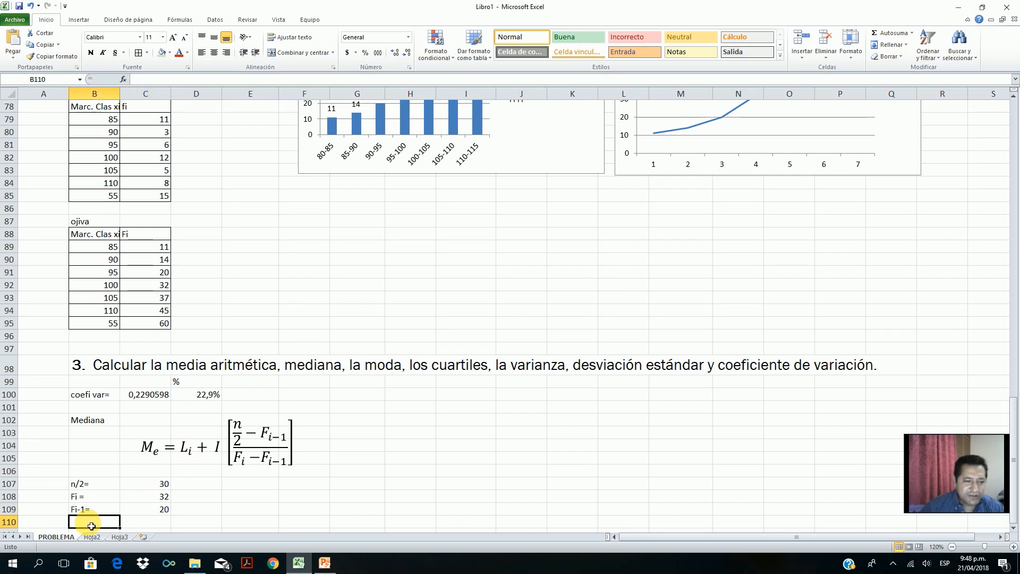
Step: Label B110 "Li=" and link C110 to the lower limit of interval 4 in C34
type("Li=")
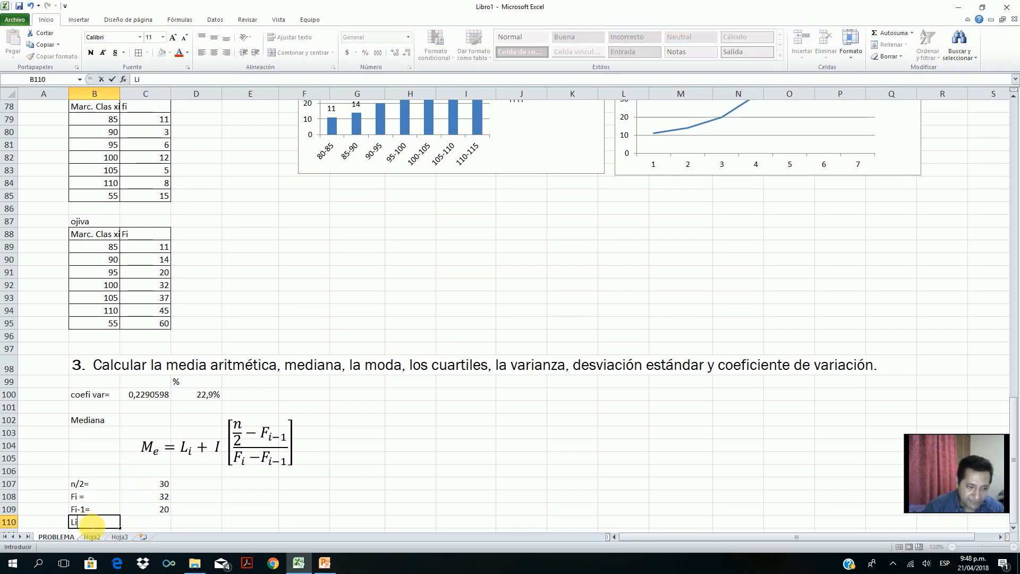
left_click(150, 526)
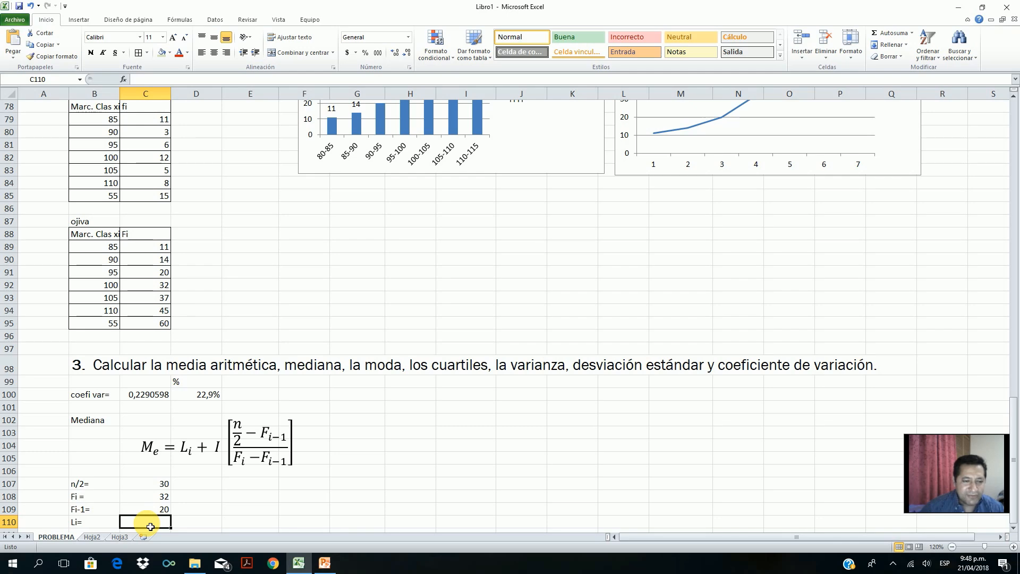
scroll(150, 526, "down", 1)
left_click(326, 565)
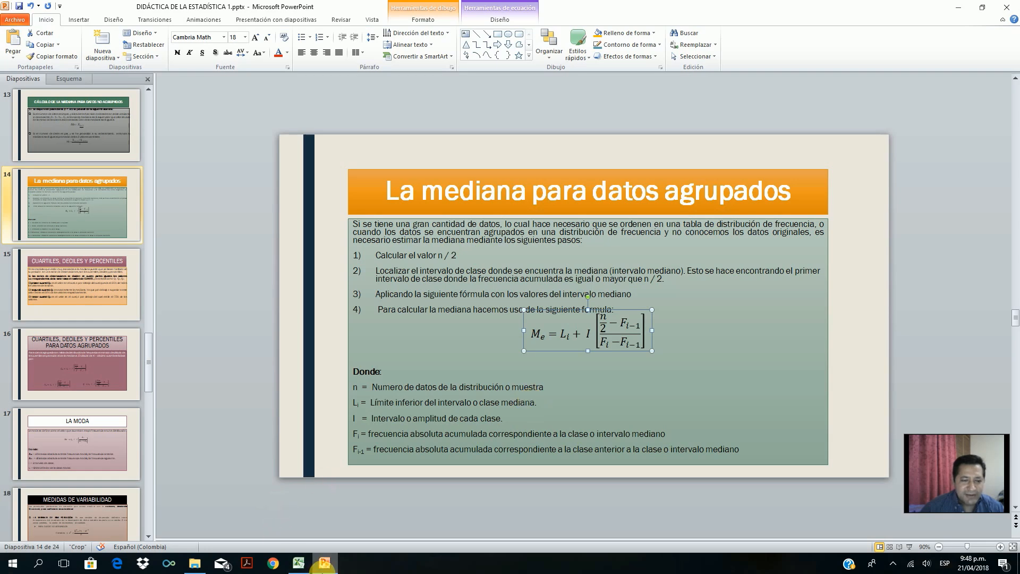
left_click(298, 564)
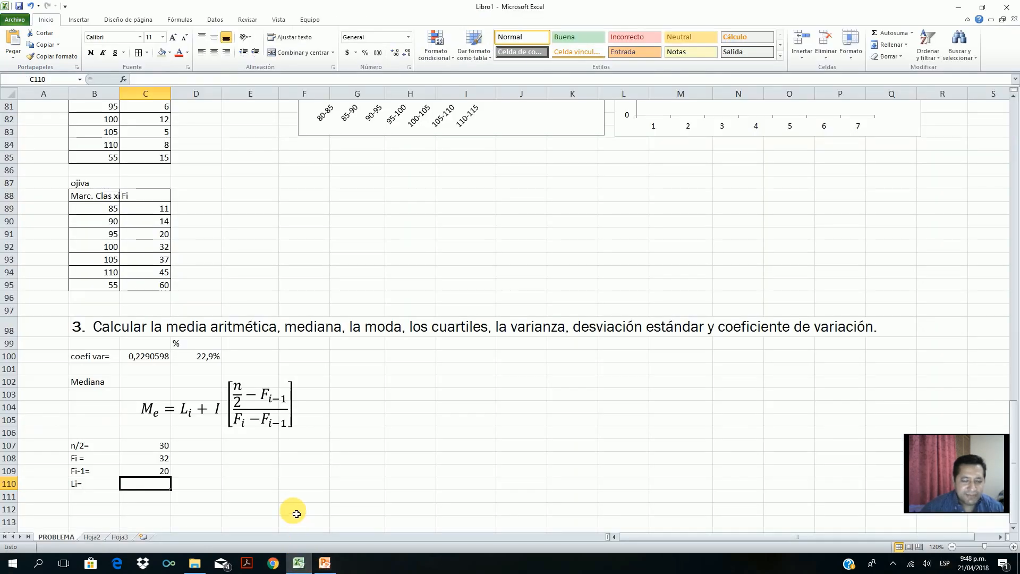
type("=")
scroll(296, 514, "up", 20)
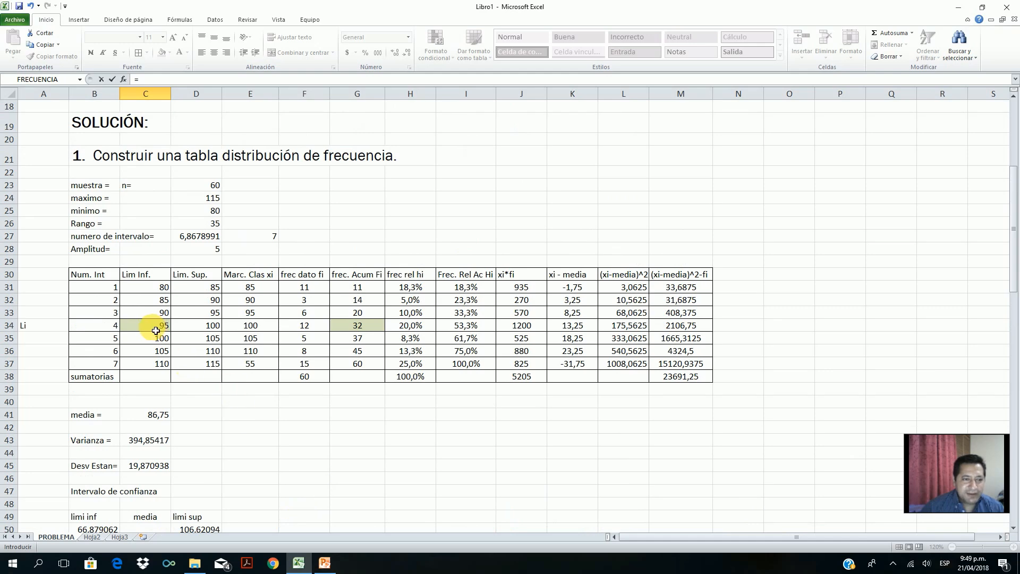
left_click(159, 326)
key("Return")
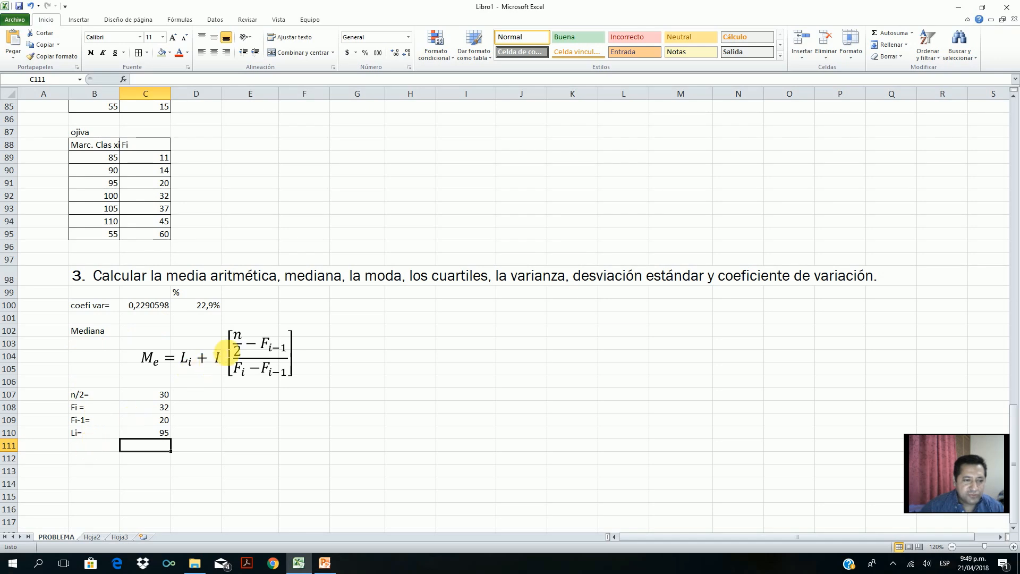
Step: Label B111 "I=" and set C111 to =D28, the class amplitude
left_click(95, 446)
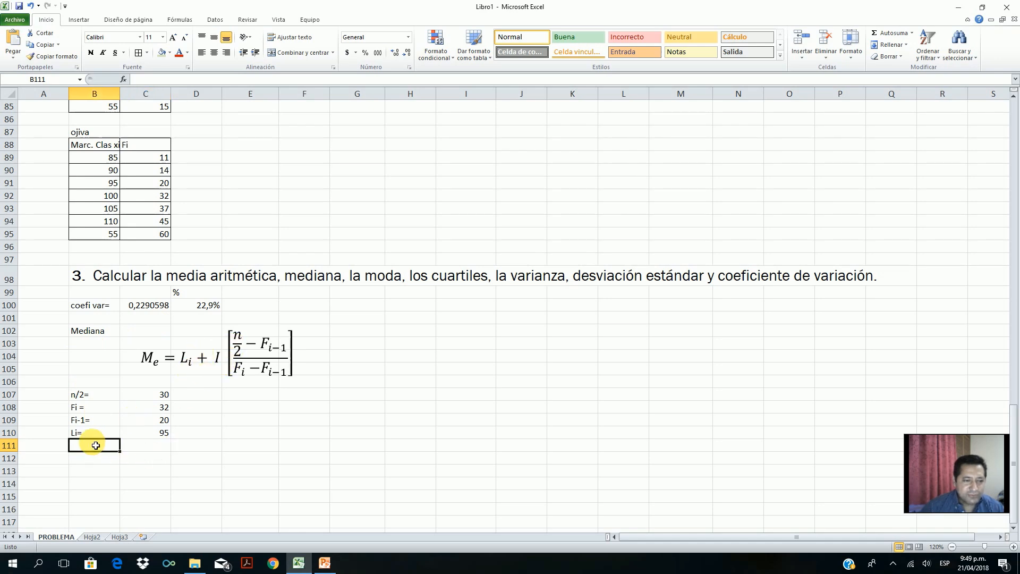
type("I")
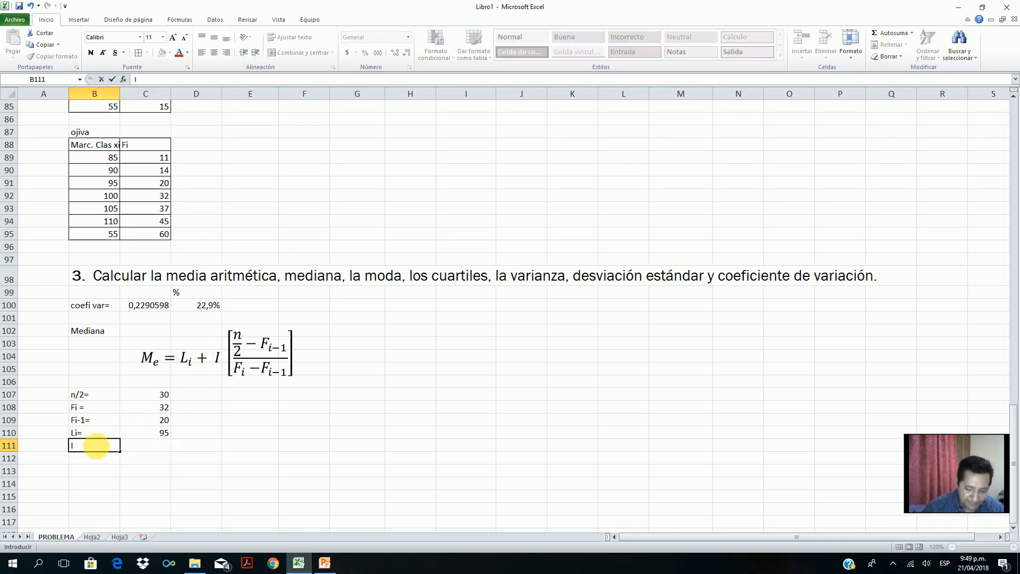
type("=")
left_click(140, 448)
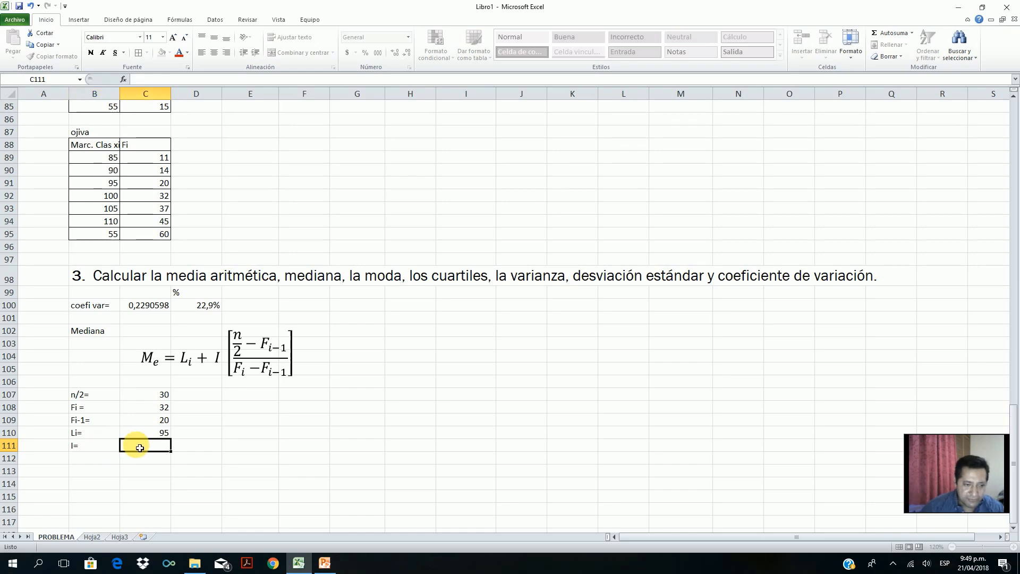
type("=")
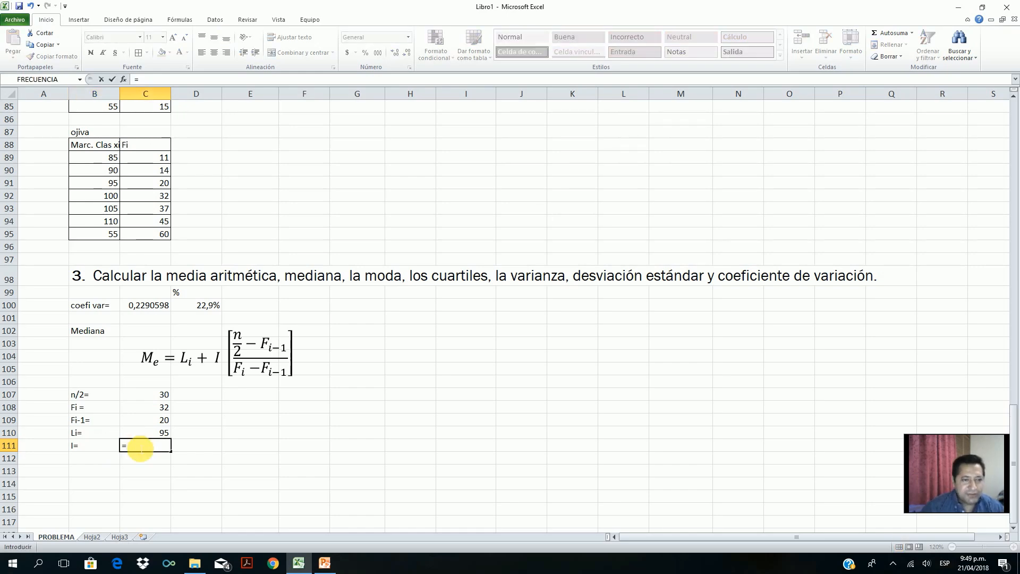
scroll(140, 448, "up", 20)
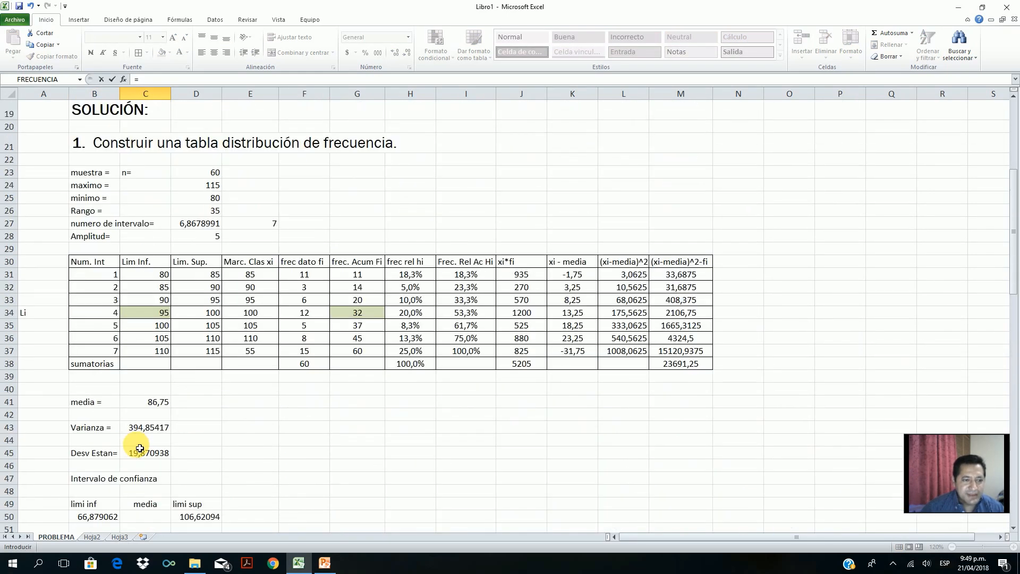
scroll(139, 448, "up", 3)
left_click(206, 394)
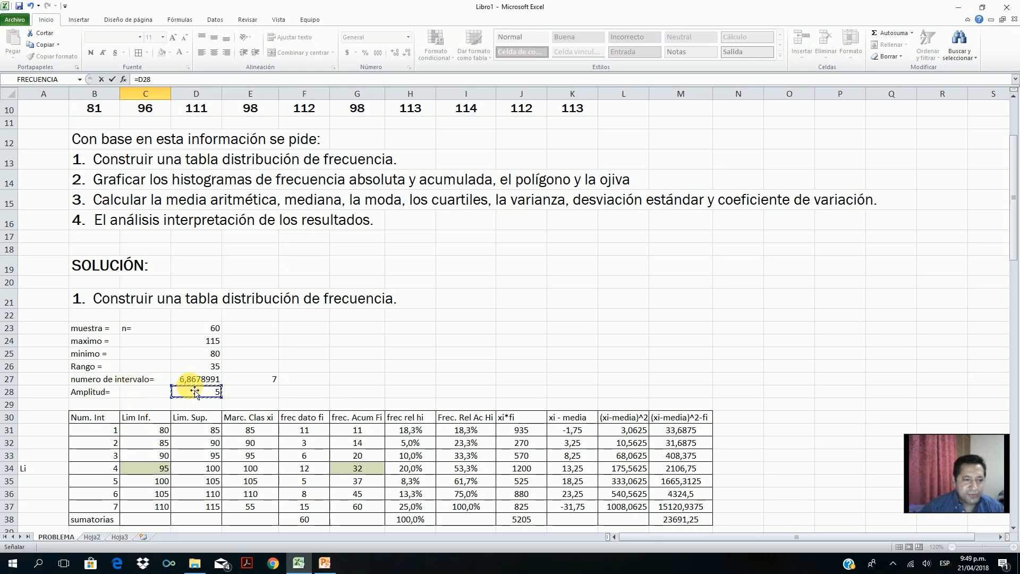
key("Return")
scroll(276, 446, "down", 2)
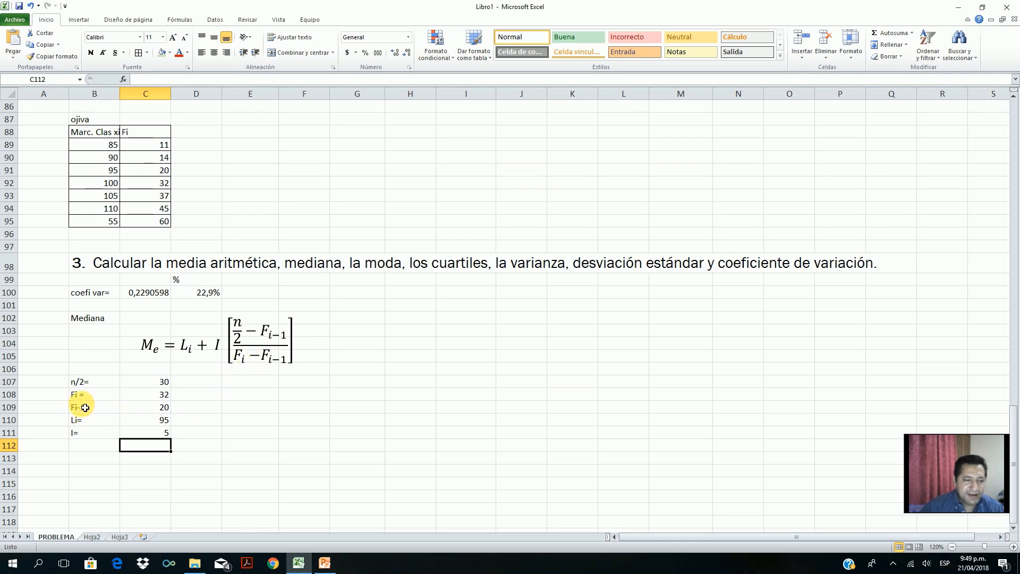
Step: Label B113 "Mediana=" below the list of median formula values, leaving row 112 blank
left_click(83, 437)
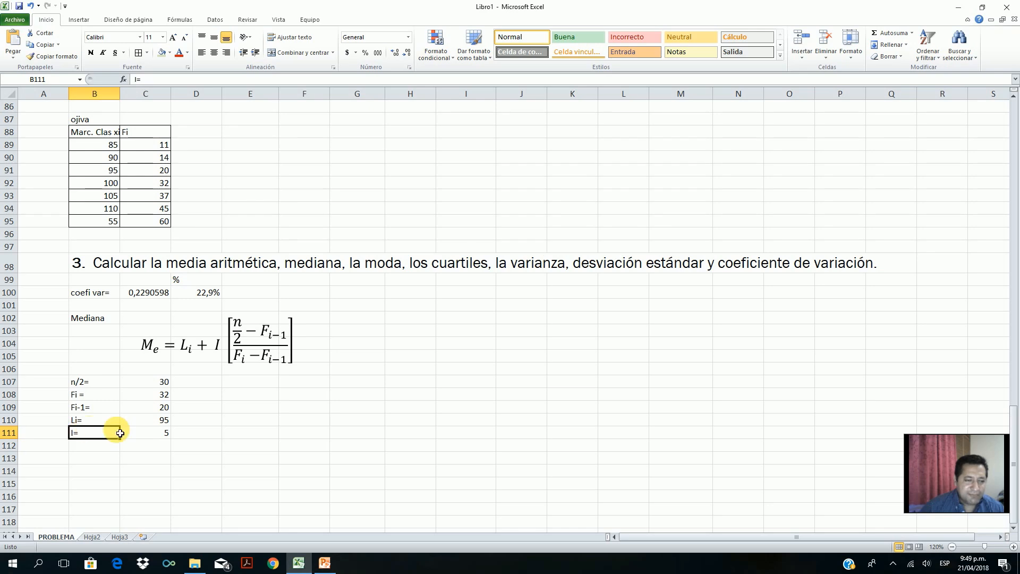
key("Down")
key("Down")
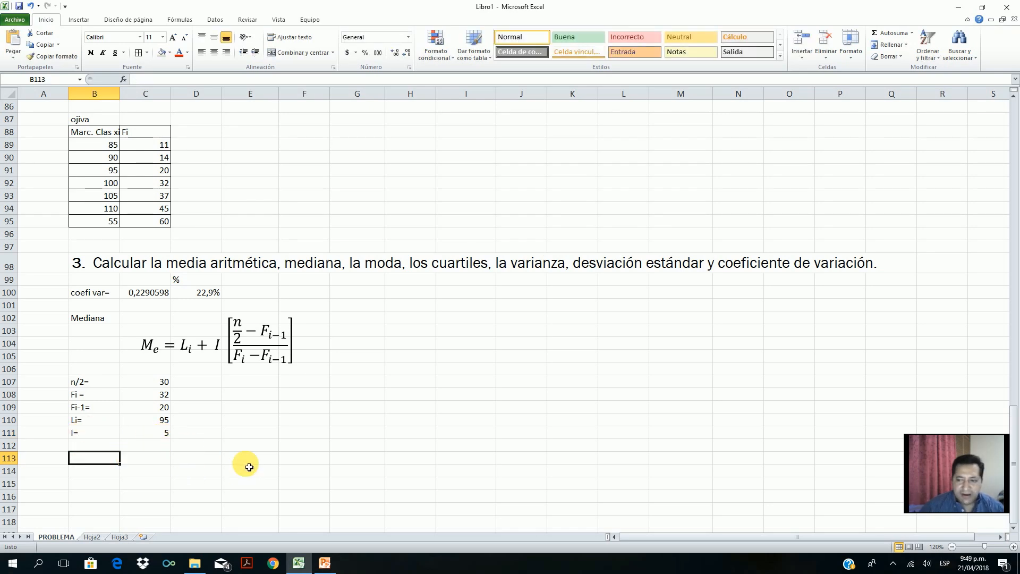
type("Mediana=")
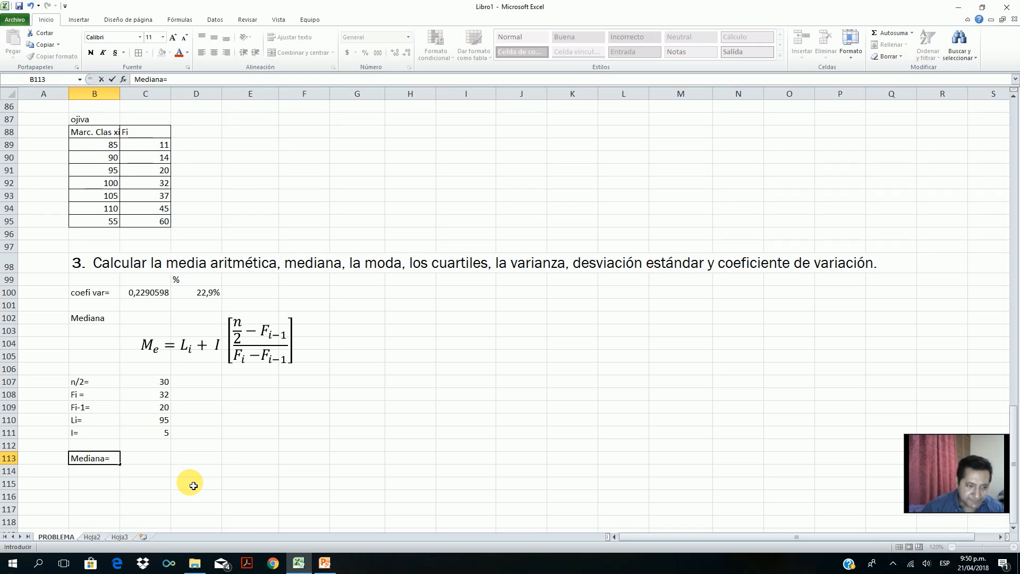
left_click(147, 462)
left_click(96, 460)
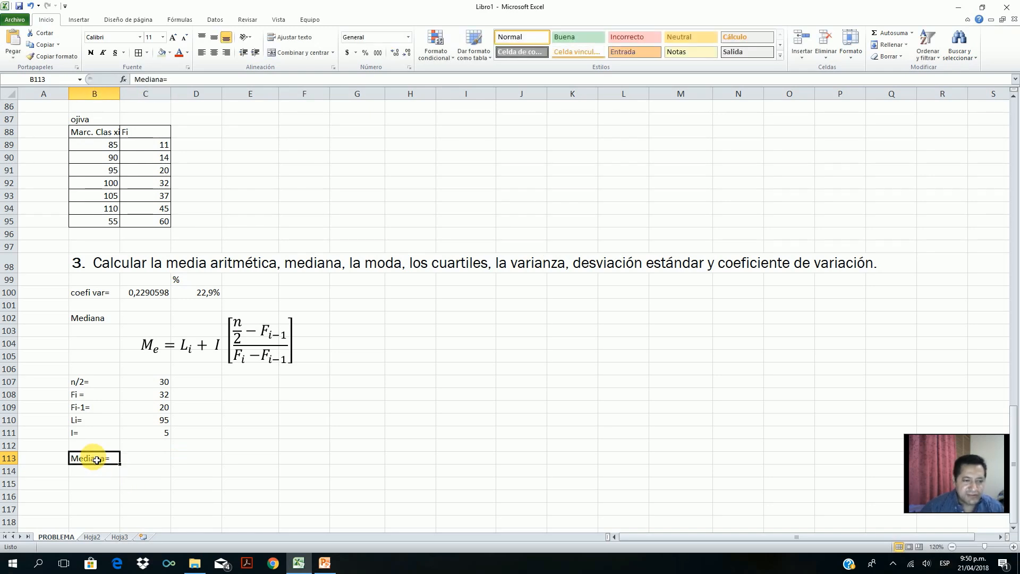
Step: Calculate the median in C113 with the formula =C110+C111*((C107-C109)/(C108-C109))
left_click(136, 460)
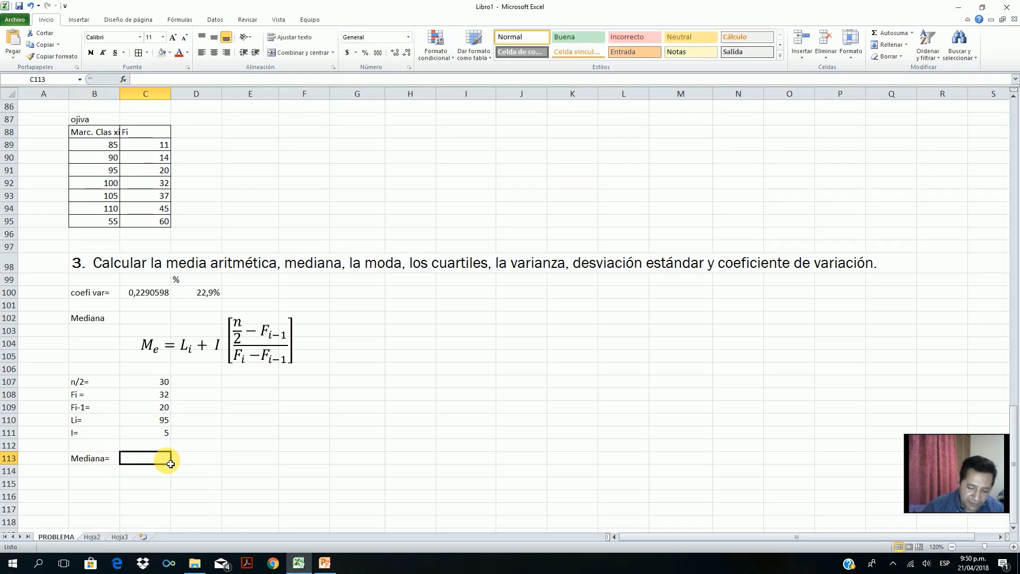
type("=")
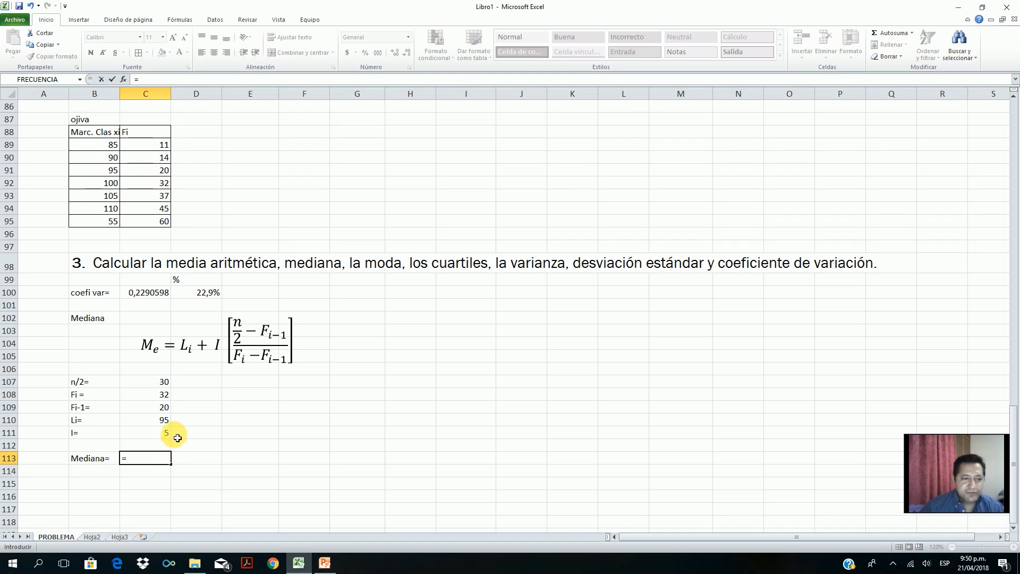
left_click(147, 425)
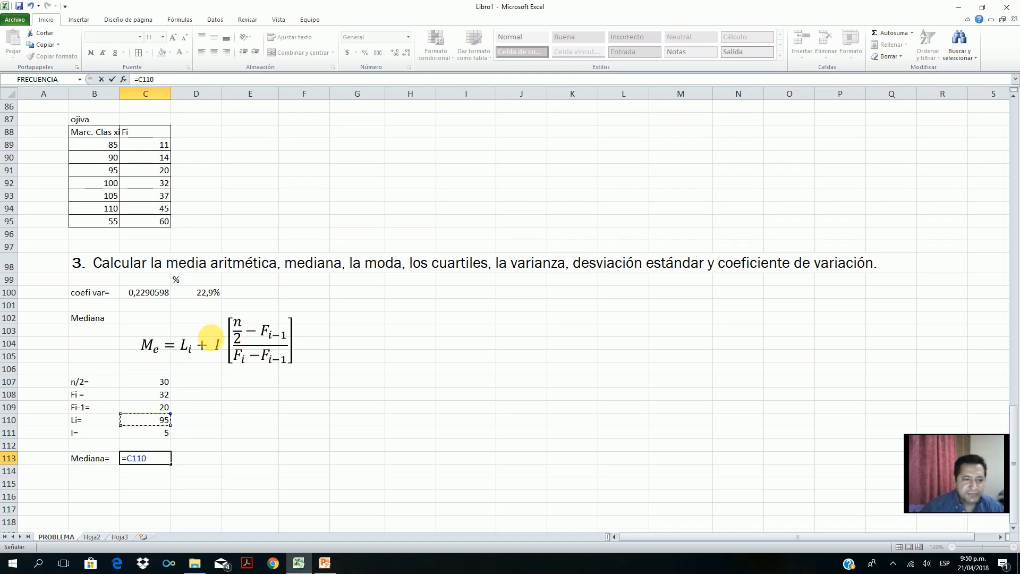
type("+")
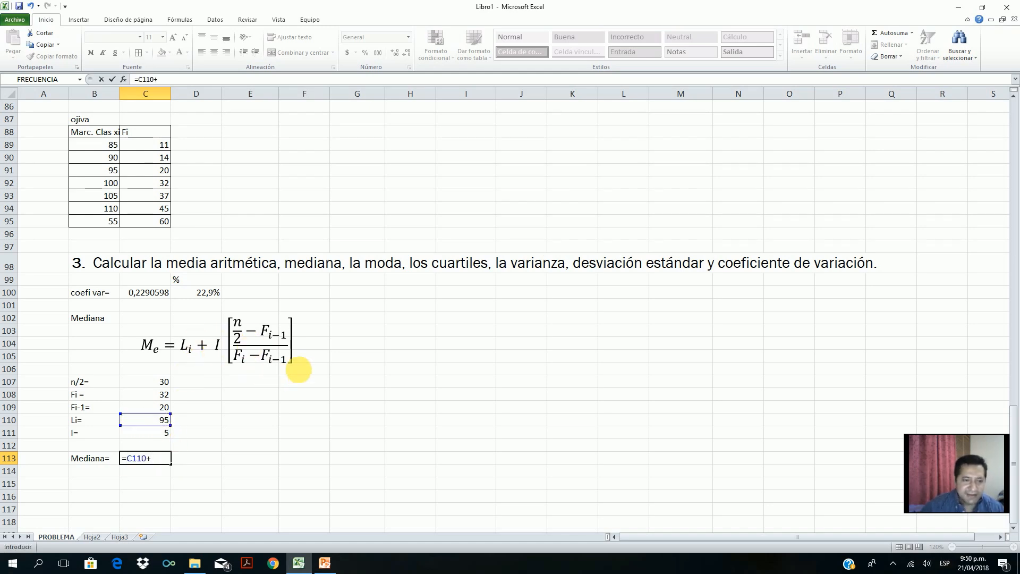
left_click(161, 435)
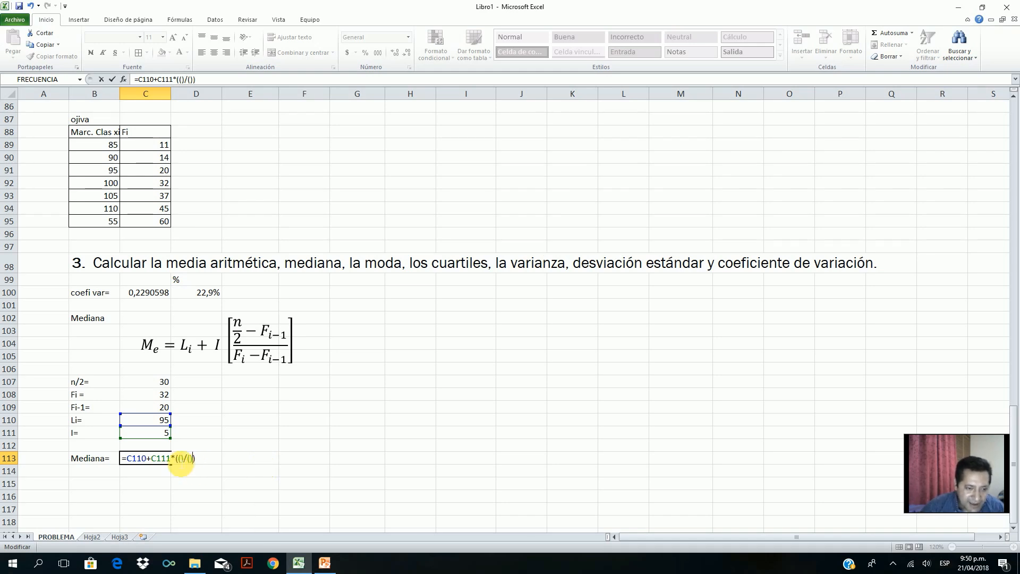
left_click(181, 458)
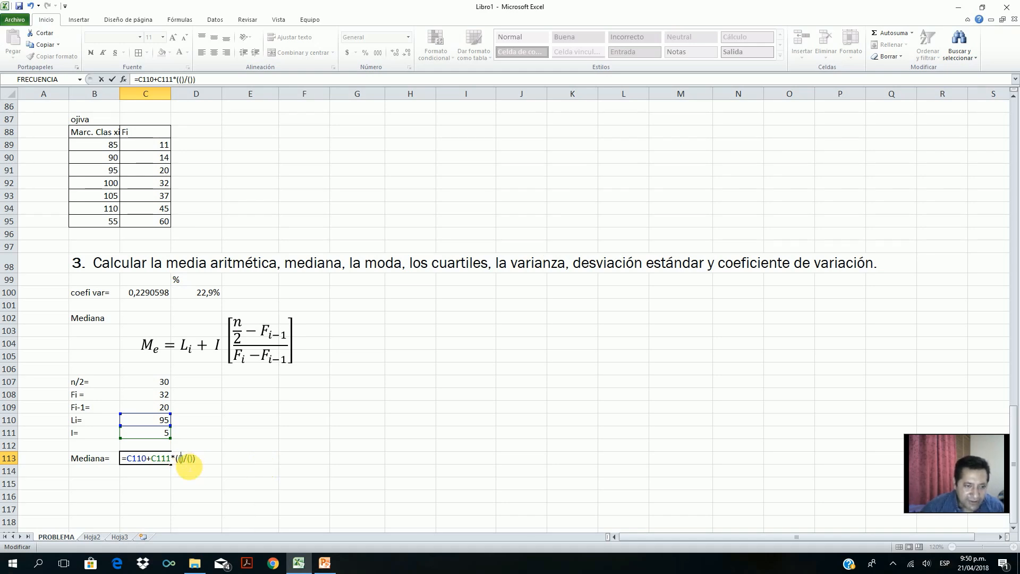
left_click(151, 382)
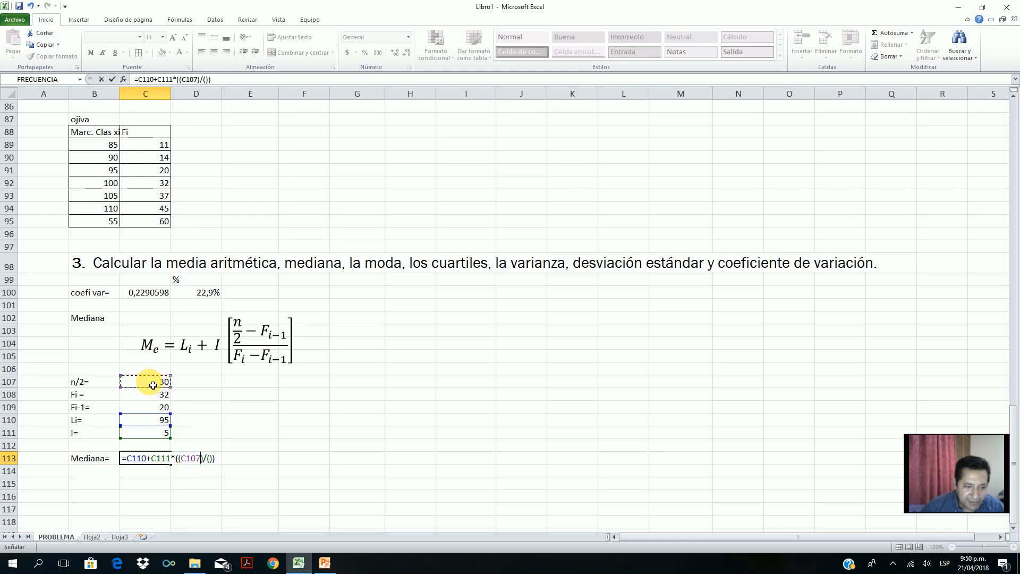
type("-")
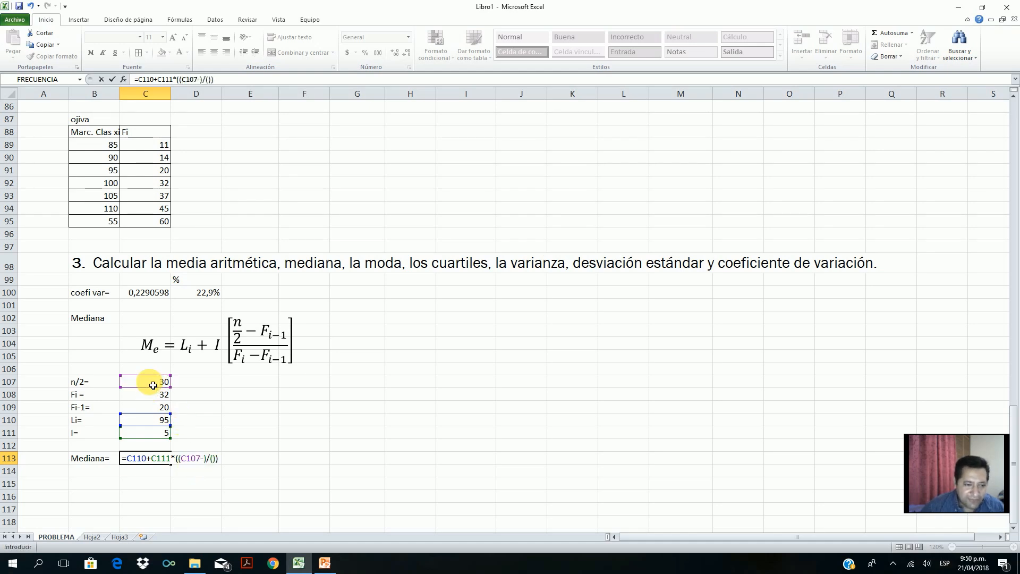
left_click(144, 407)
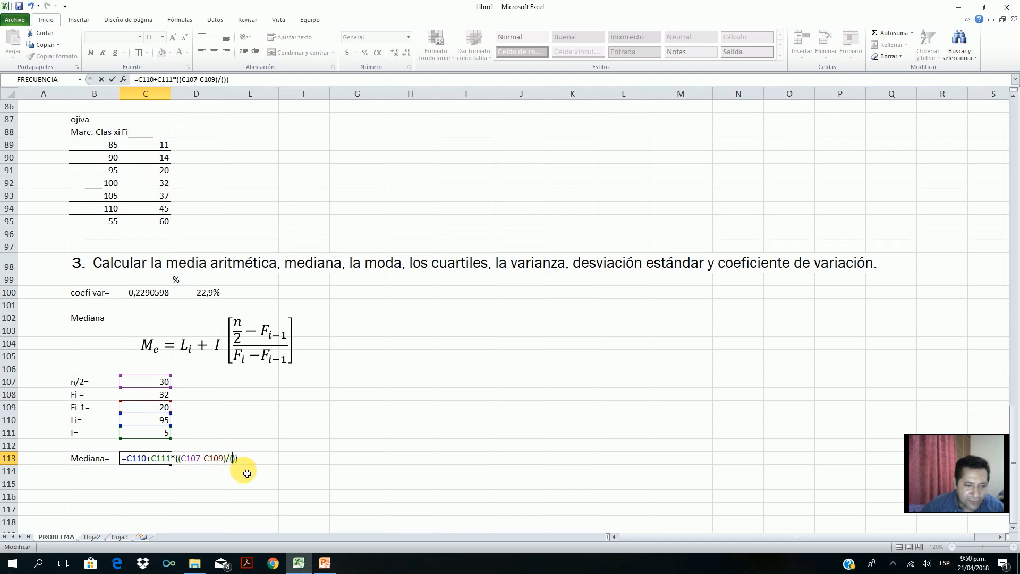
left_click(162, 396)
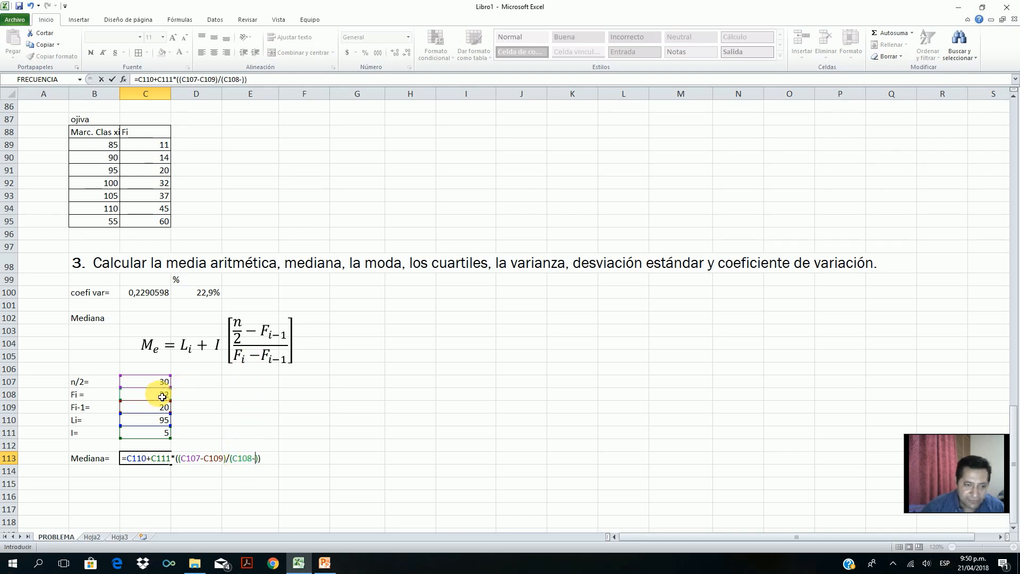
type("-")
left_click(149, 411)
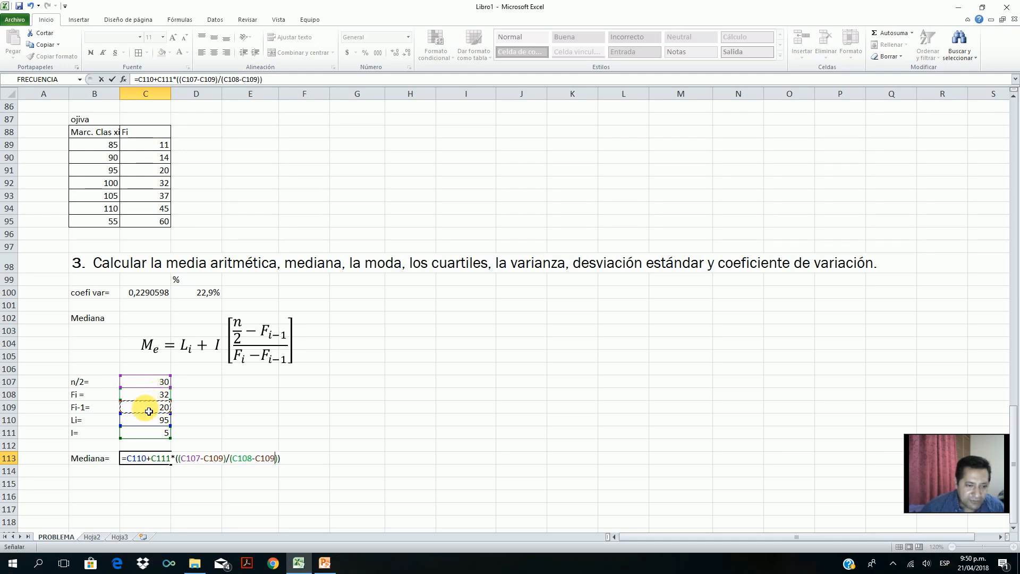
key("Return")
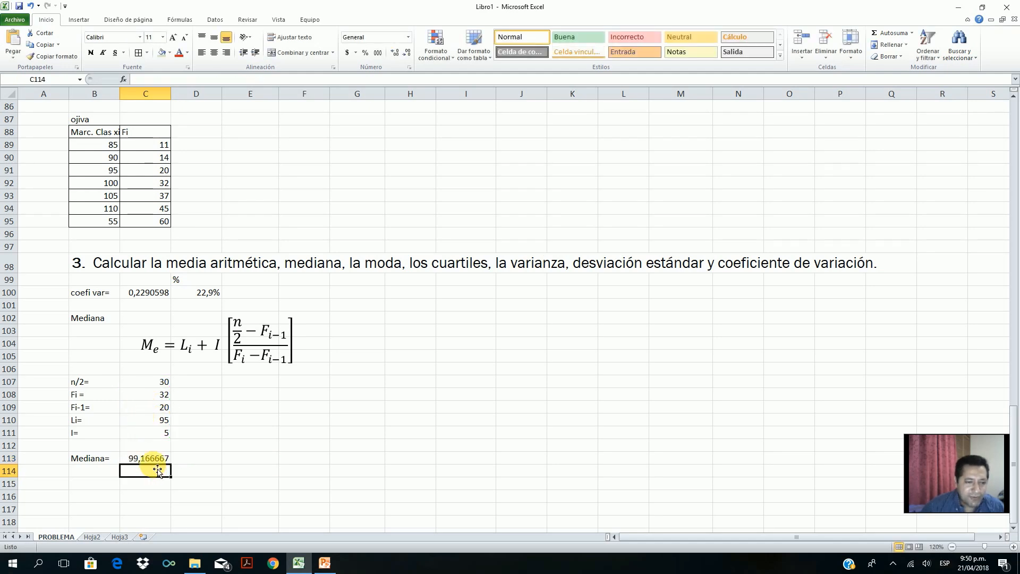
Step: Compare the calculated median with the lower and upper limits of interval 4 in C34:D34 of the frequency table
scroll(260, 430, "up", 10)
scroll(265, 432, "up", 12)
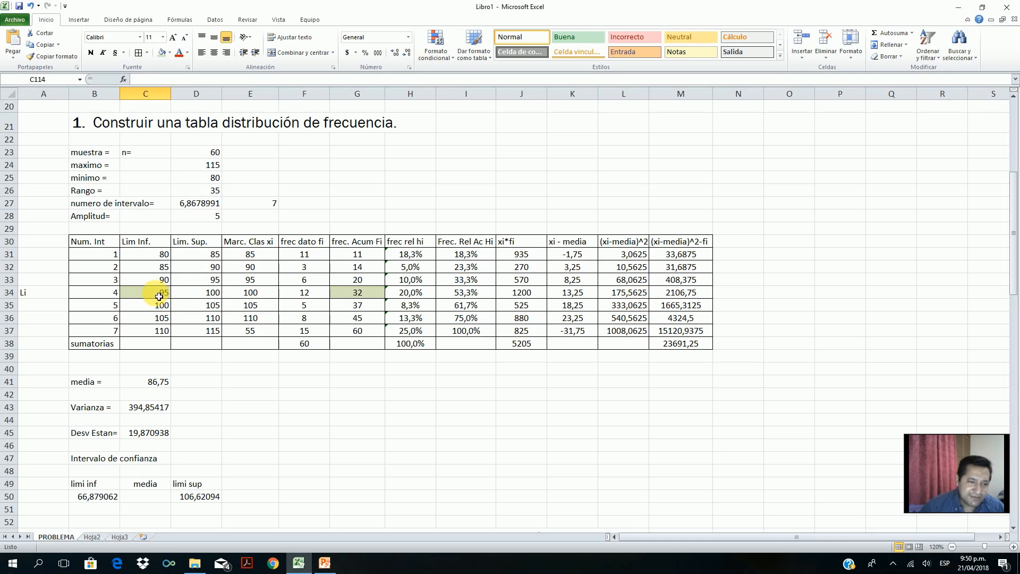
left_click_drag(159, 297, 198, 293)
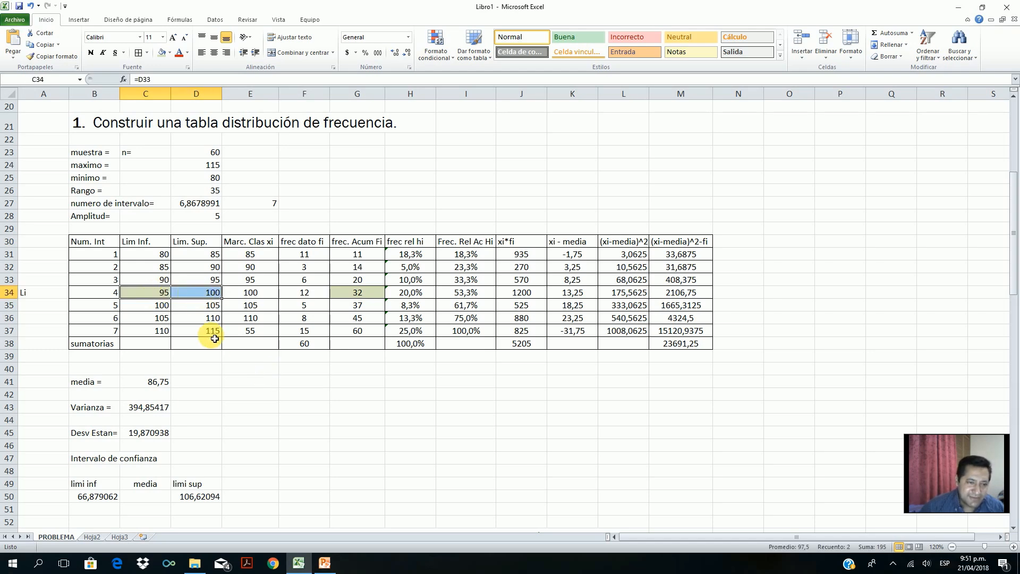
scroll(261, 437, "down", 17)
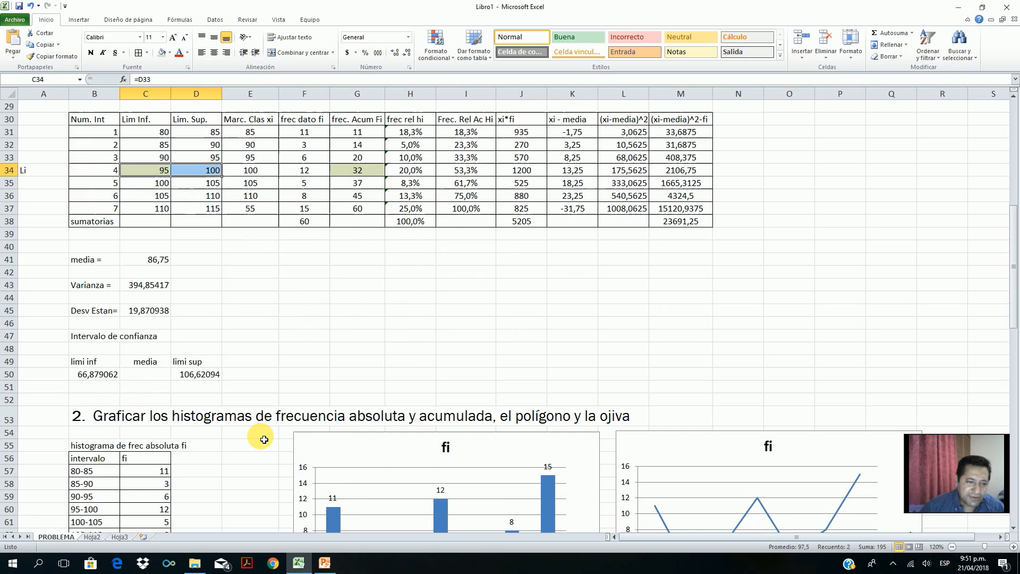
scroll(264, 439, "down", 7)
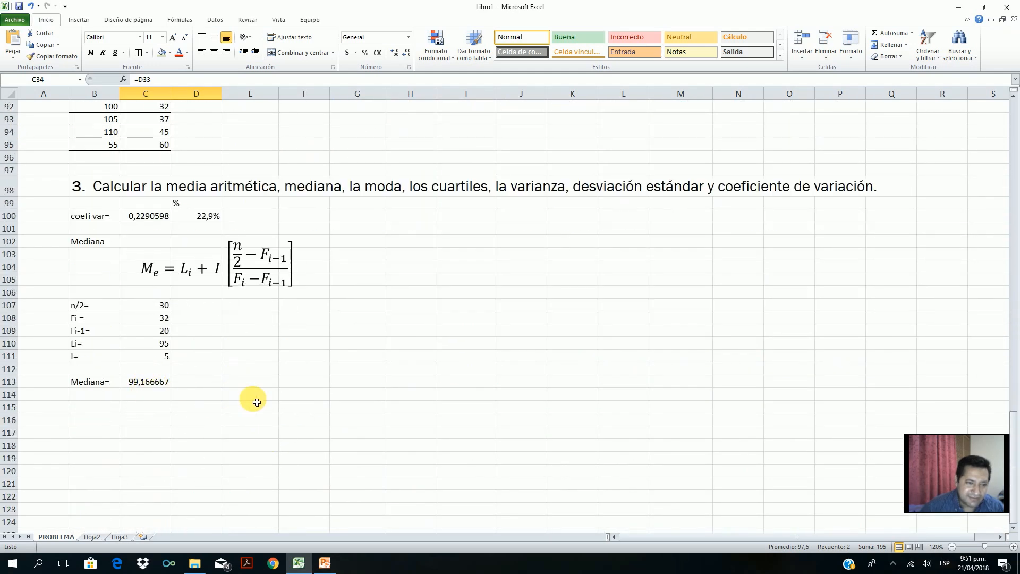
Step: Shade the median block B102:F113 light green and enter the heading "Moda" in B116
left_click(78, 385)
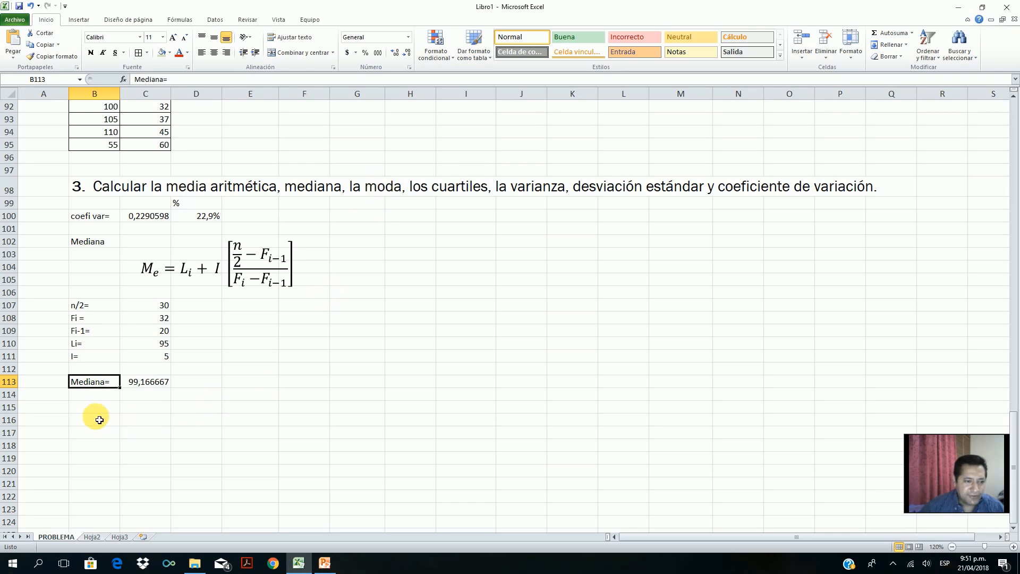
left_click_drag(82, 241, 328, 381)
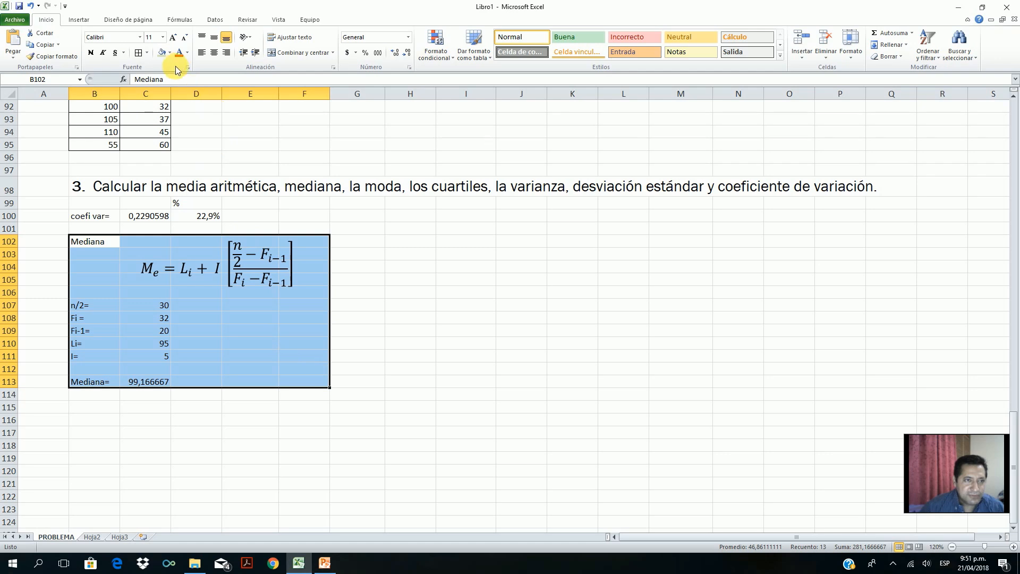
left_click(161, 52)
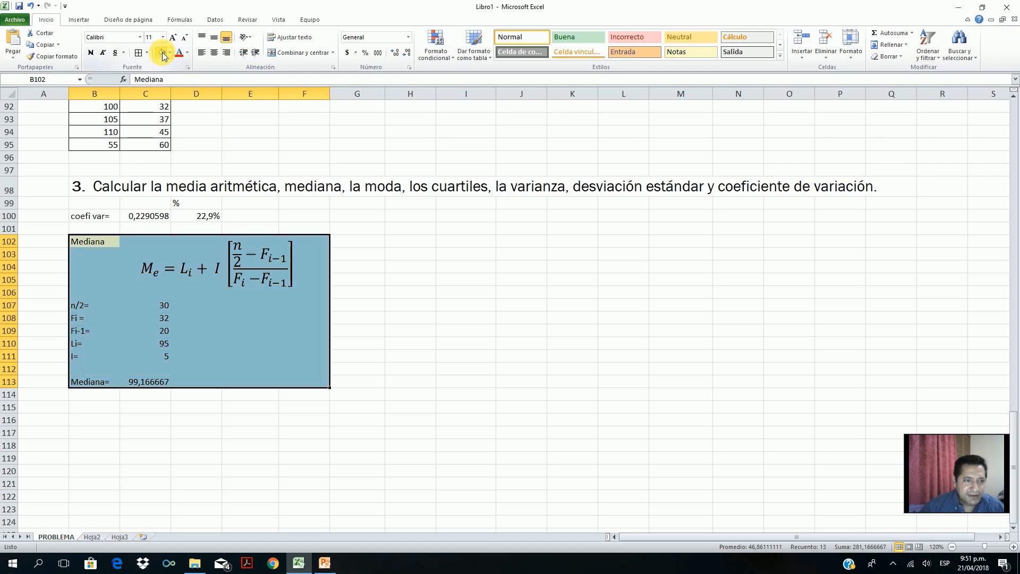
left_click(104, 423)
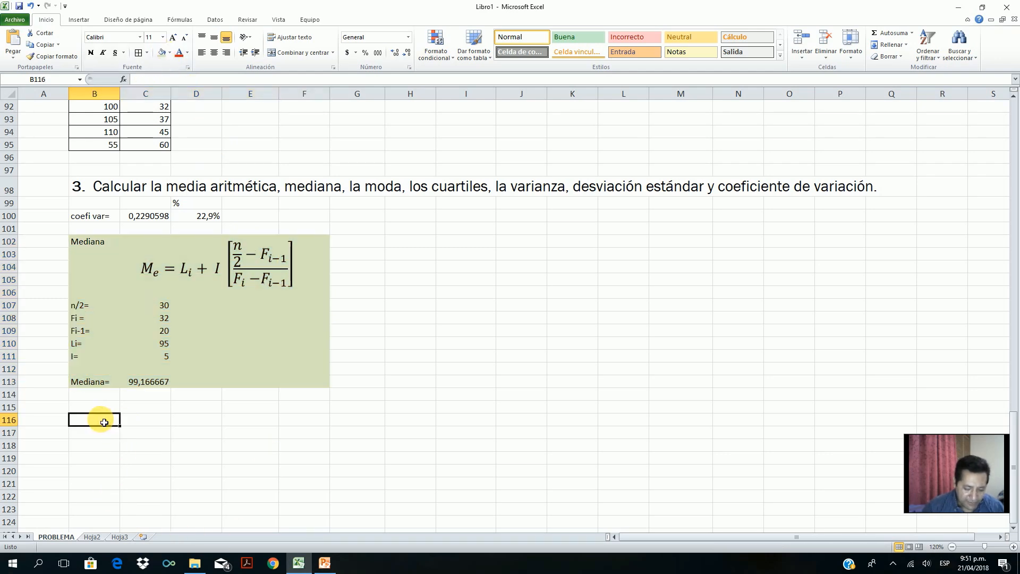
type("Moda")
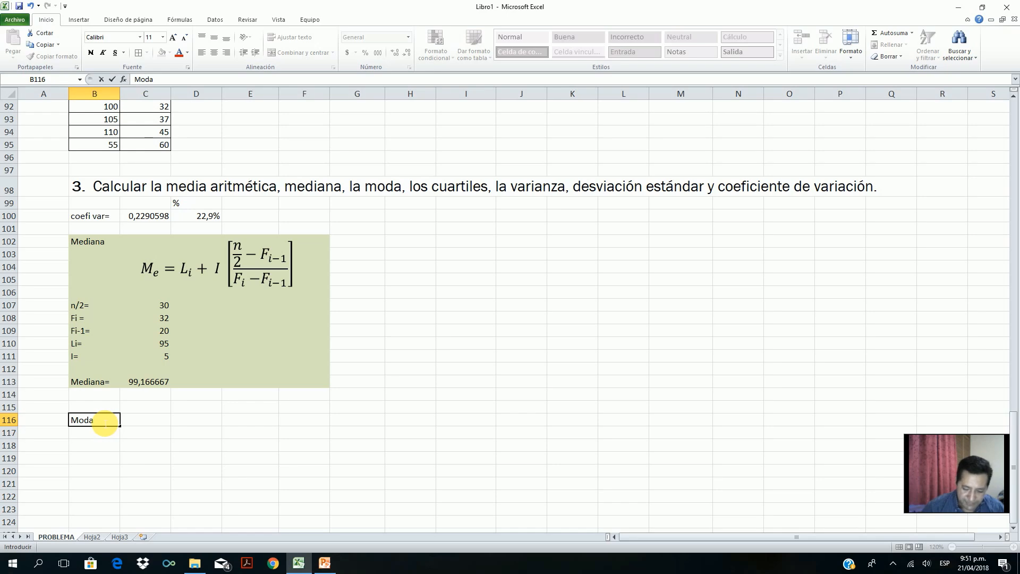
Step: Switch to PowerPoint and copy the mode formula Mo from the LA MODA slide
key("alt+Tab")
left_click(612, 282)
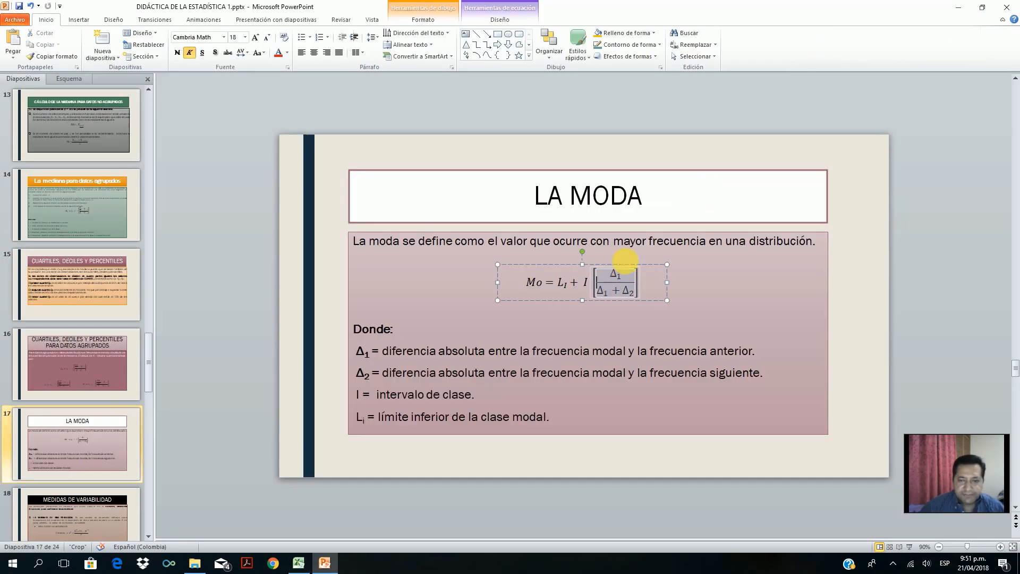
left_click(897, 315)
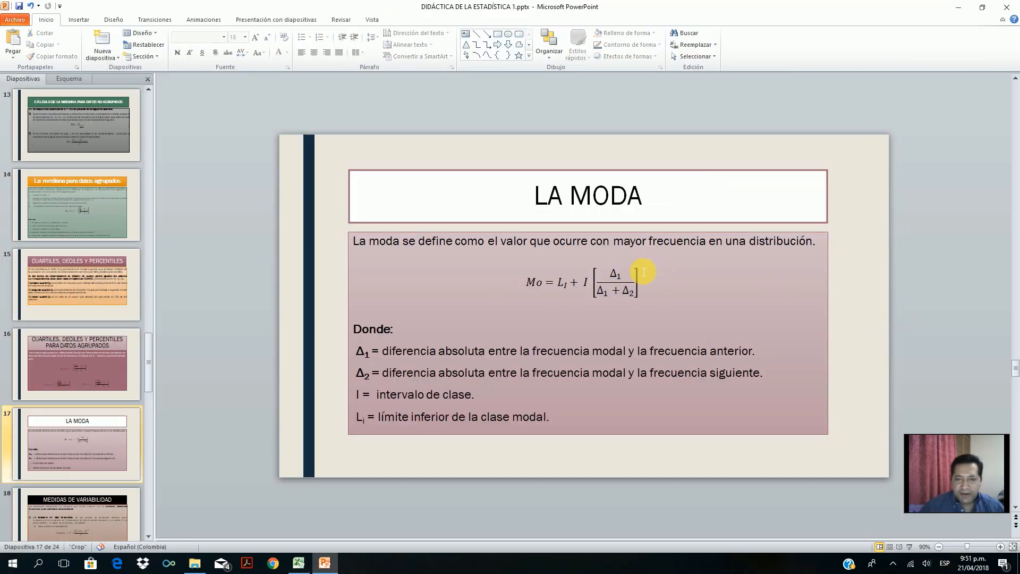
left_click(611, 268)
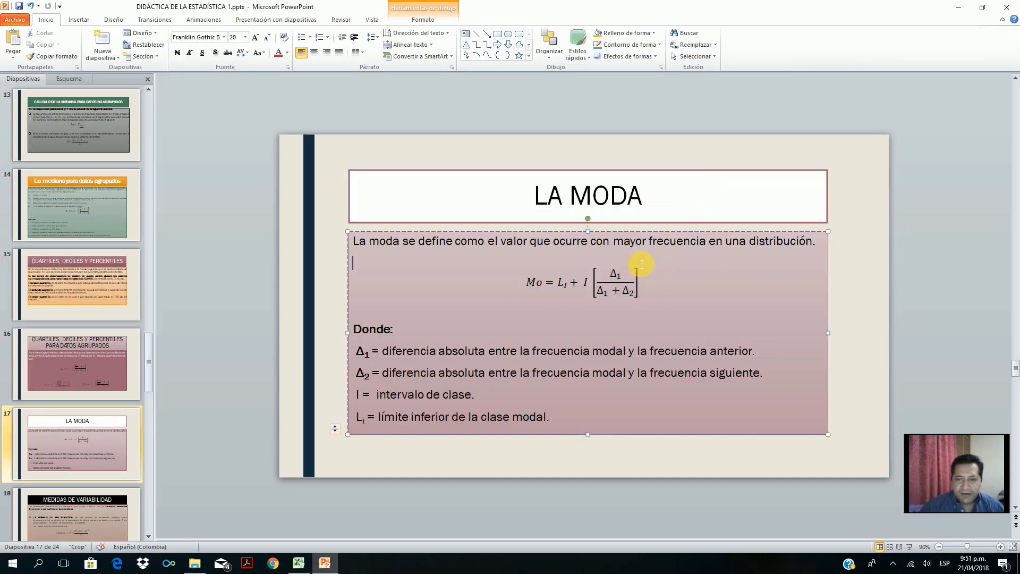
right_click(609, 268)
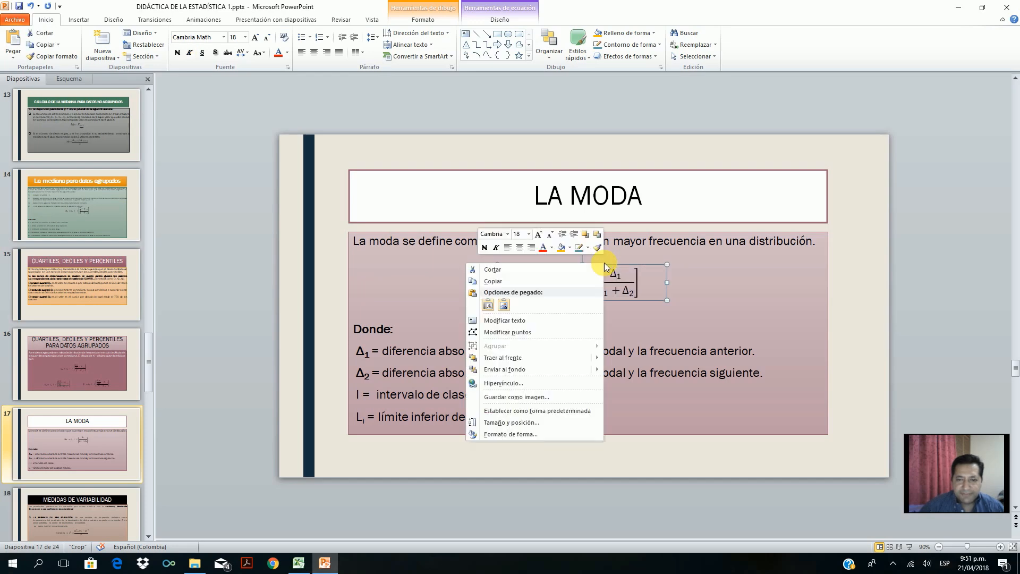
left_click(486, 278)
Step: Return to Excel and paste the mode formula at B117, directly below the Moda heading
left_click(297, 563)
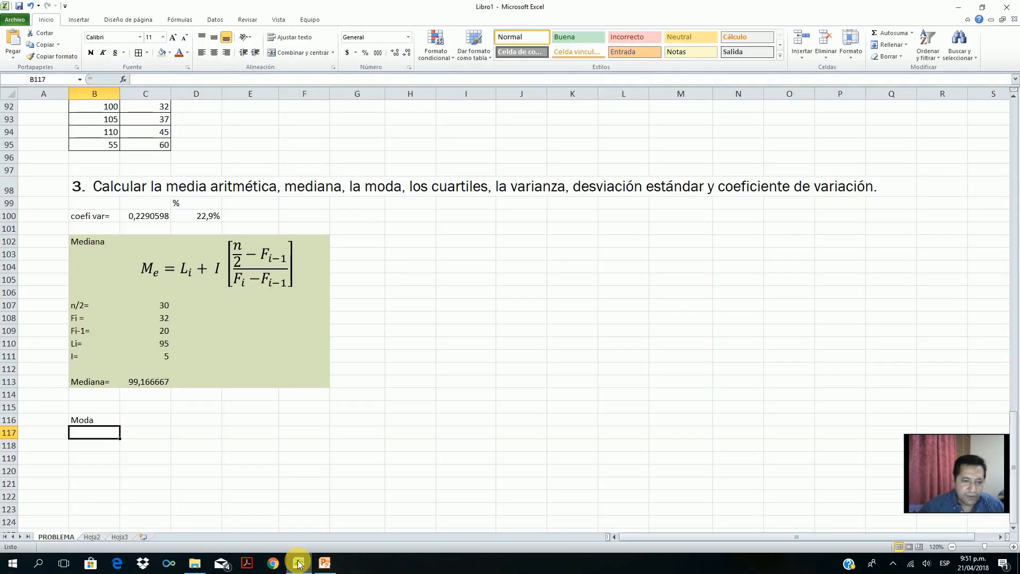
key("ctrl+v")
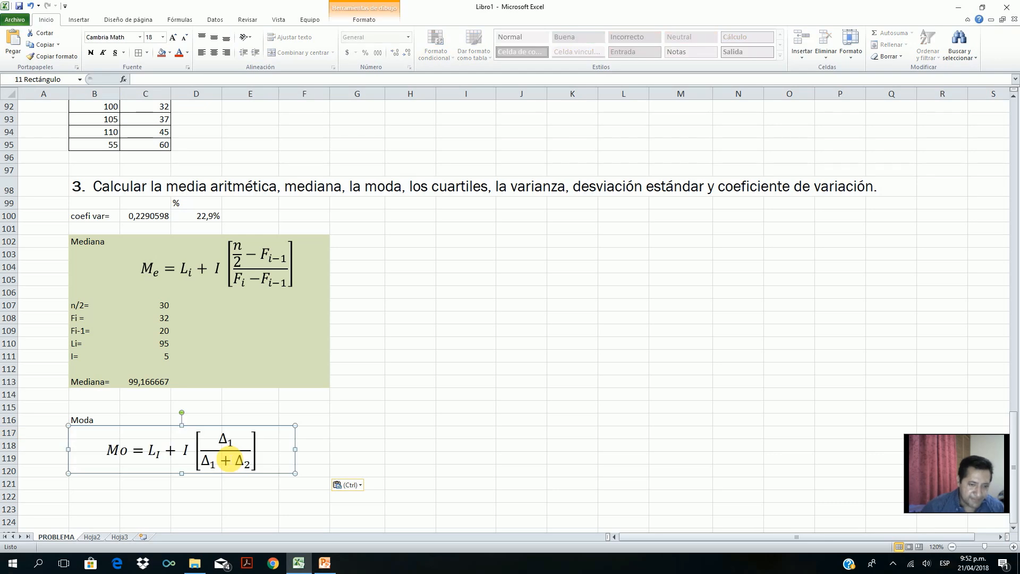
left_click(372, 484)
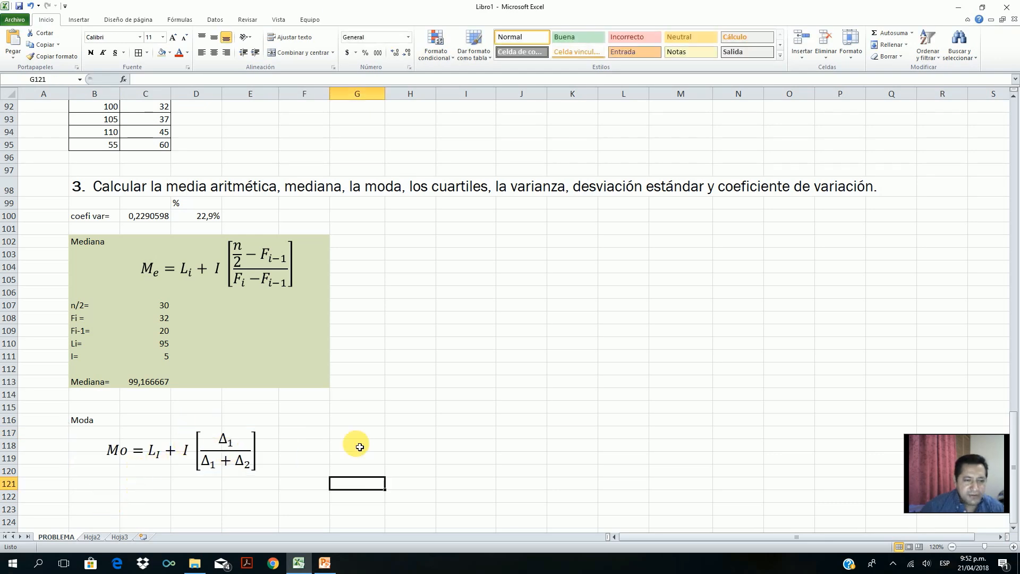
left_click(220, 445)
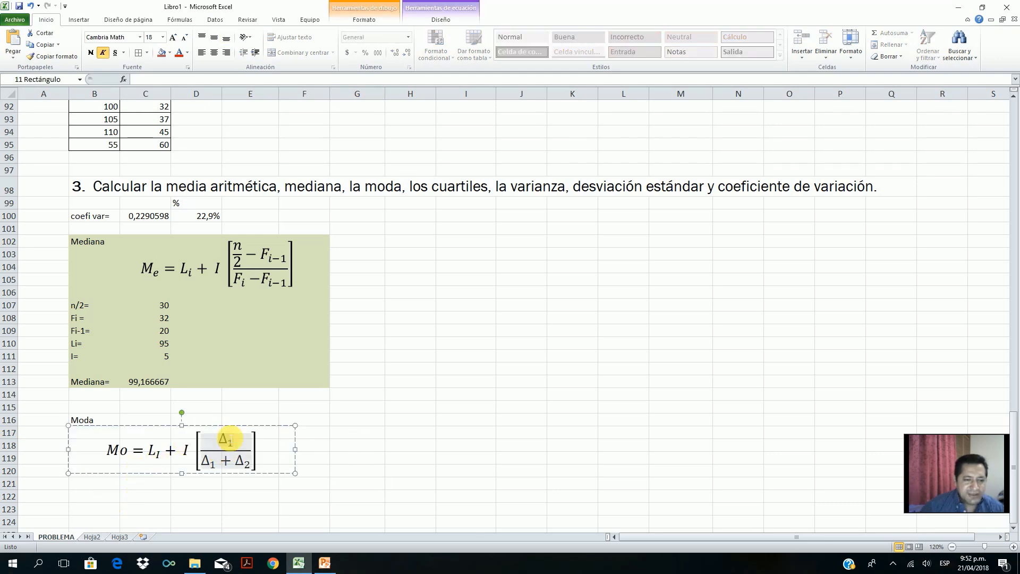
left_click(333, 445)
Step: Label B121 "fi=" and set C121 to =F37, the highest absolute frequency in the table
left_click(87, 485)
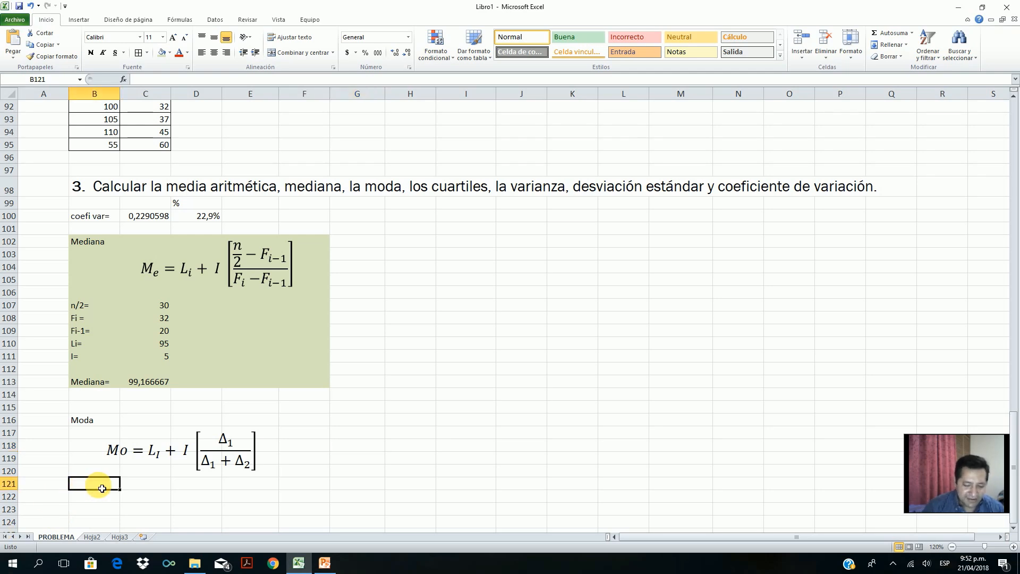
type("fi")
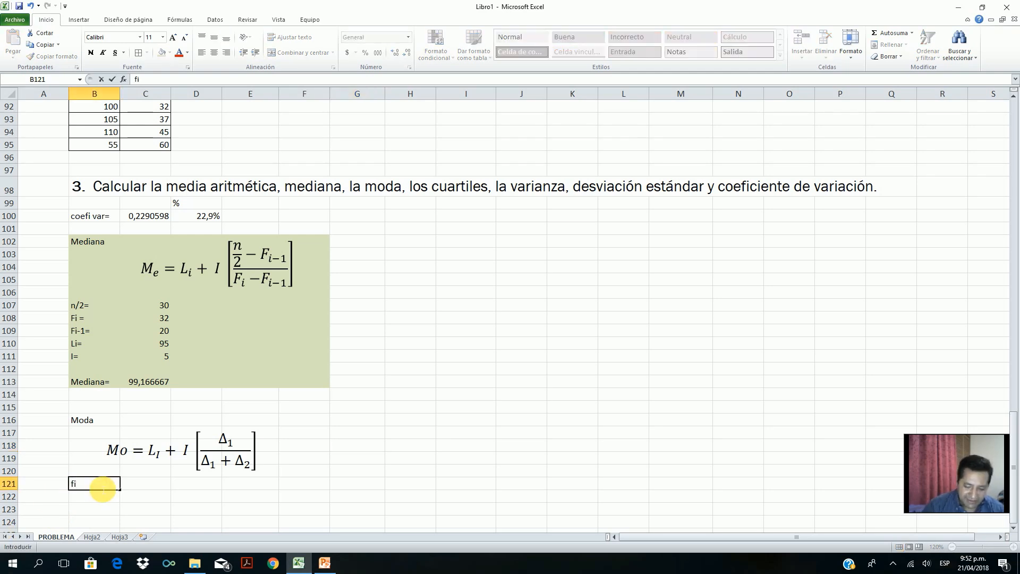
type("=")
key("Tab")
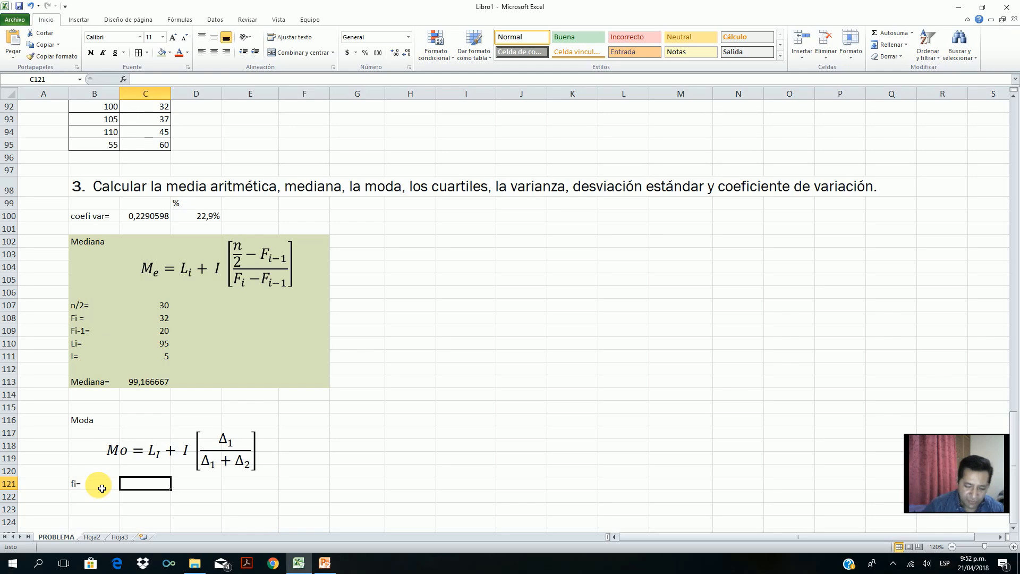
type("=")
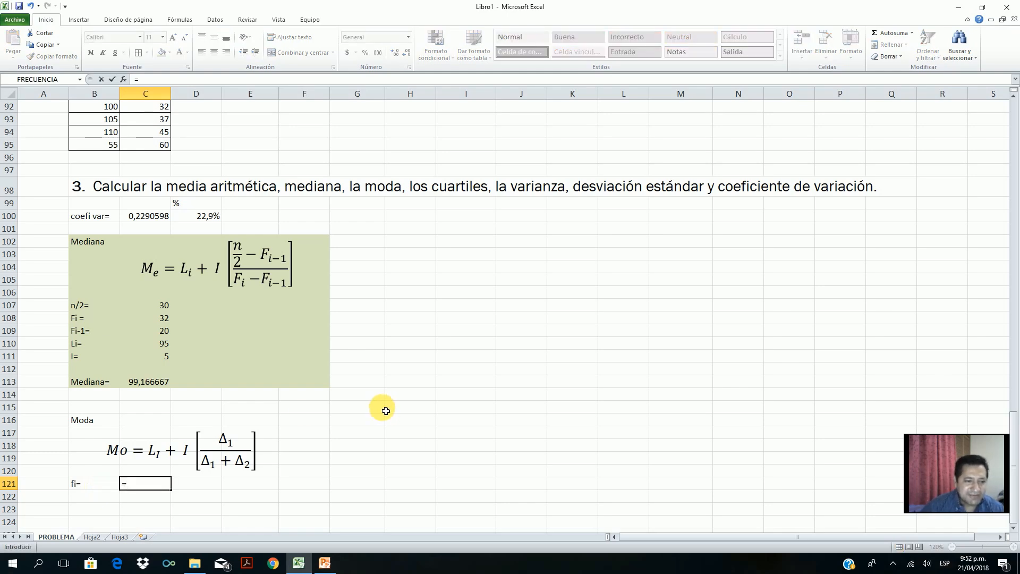
scroll(386, 411, "up", 20)
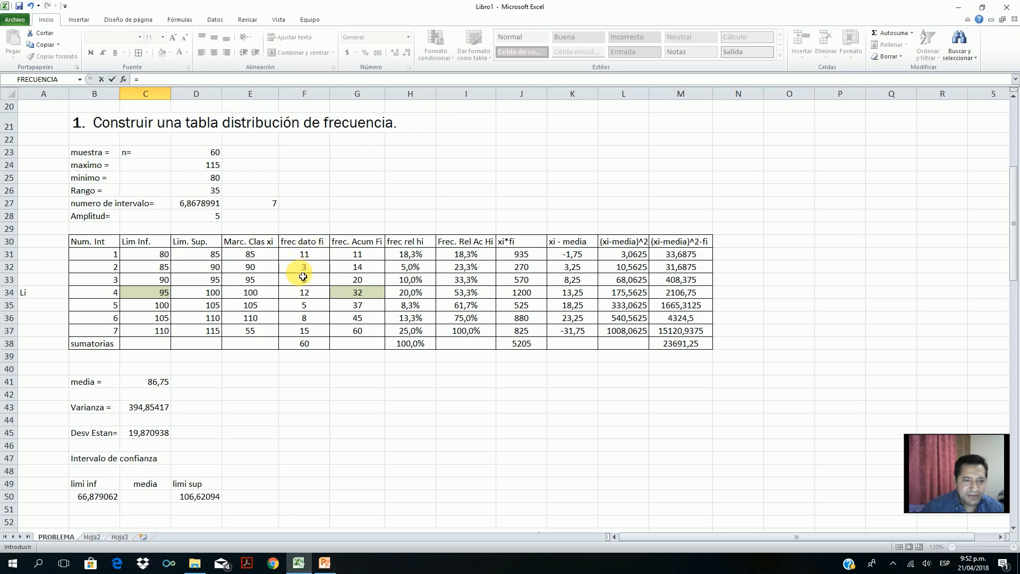
left_click(303, 333)
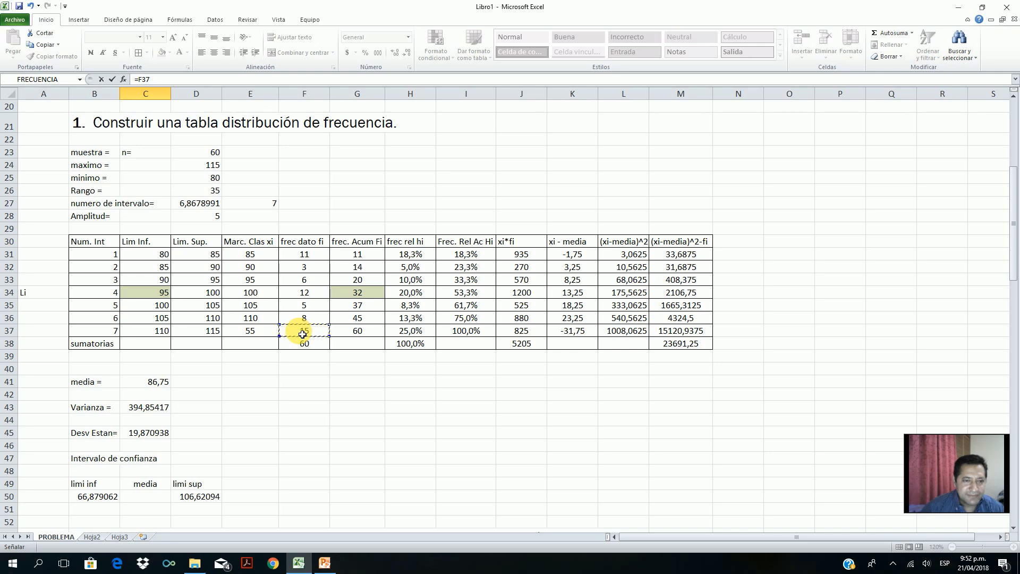
key("Return")
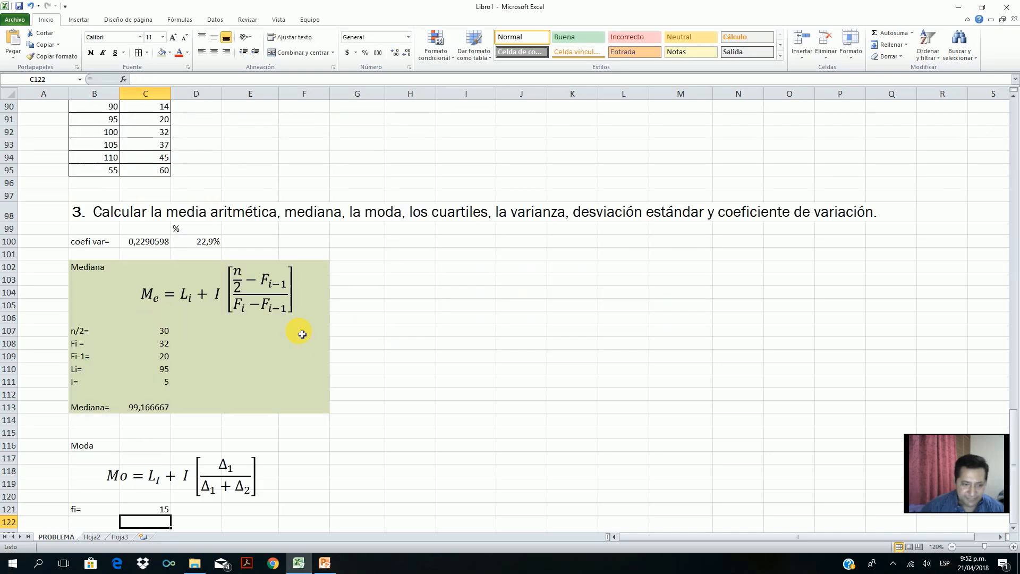
Step: Highlight the modal class frequency in F37 of the frequency table with a blue fill
scroll(303, 335, "up", 20)
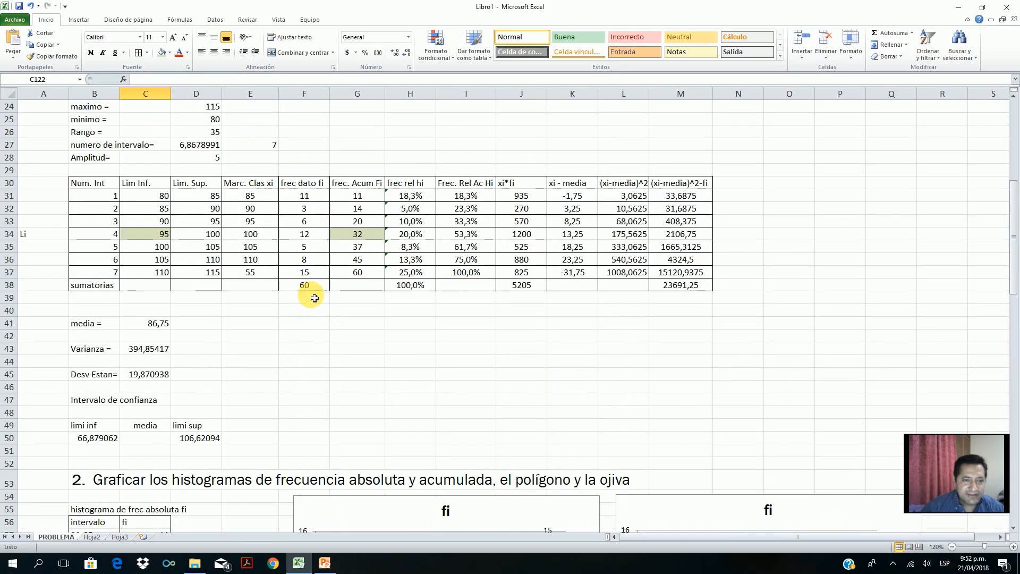
left_click(317, 273)
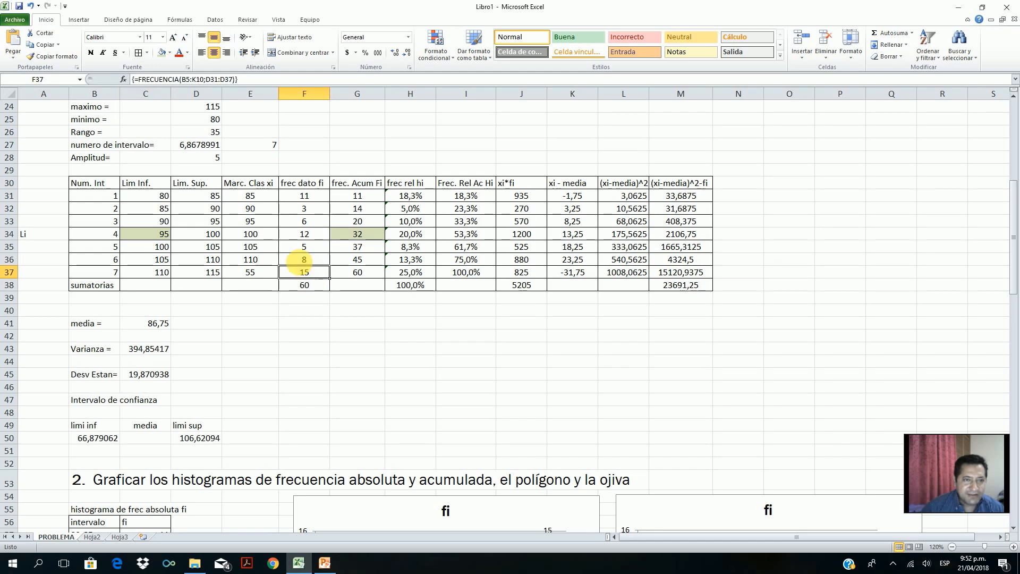
left_click(169, 53)
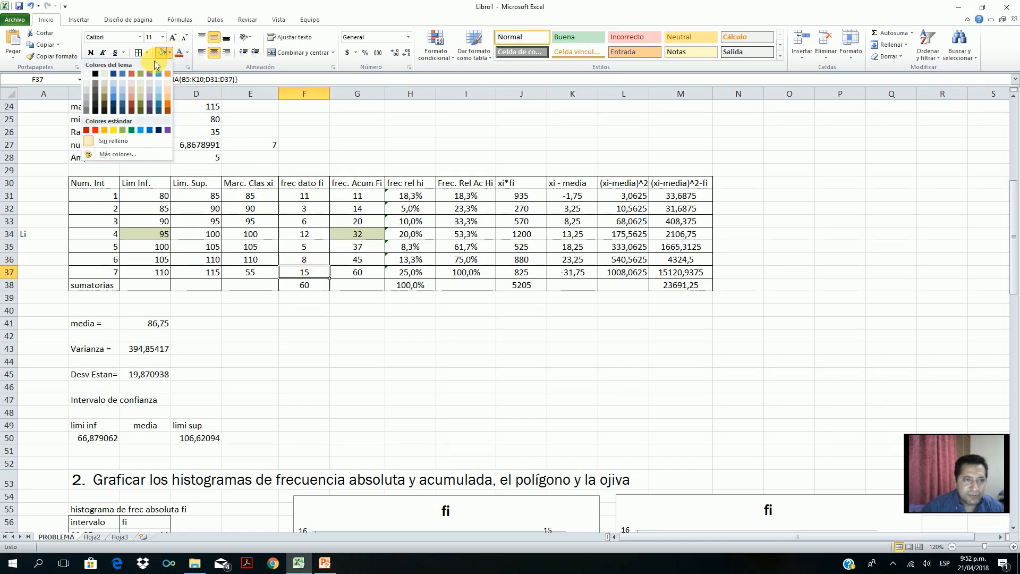
Step: Label B122 "fi-1=" below the modal frequency in the Moda section
scroll(361, 348, "down", 20)
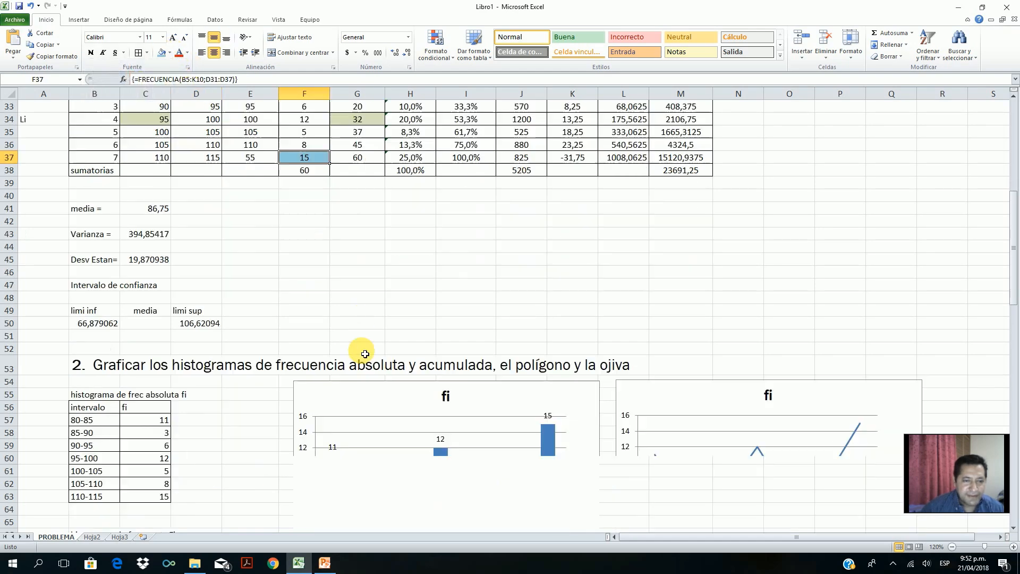
scroll(366, 355, "down", 4)
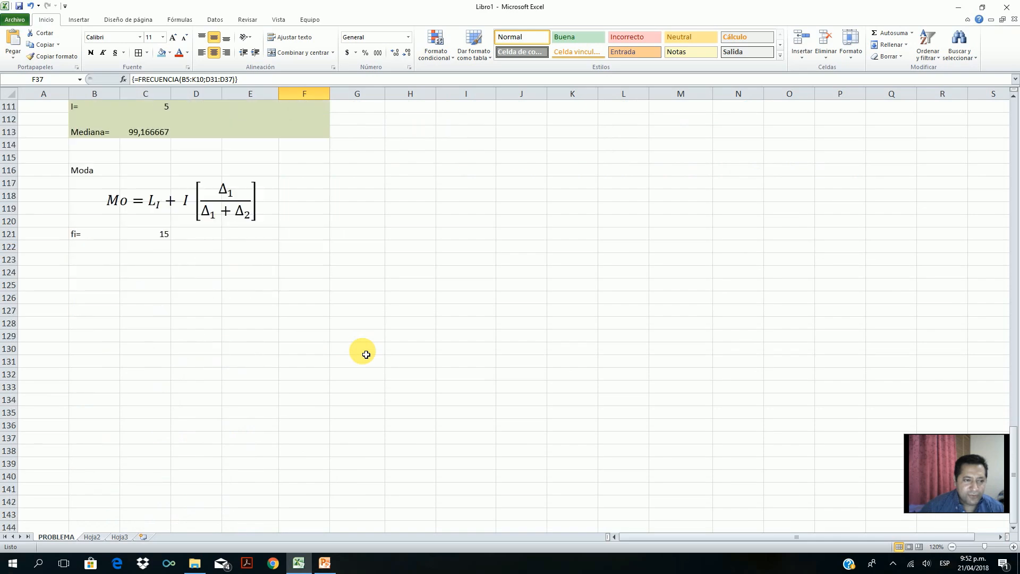
scroll(364, 353, "up", 2)
left_click(112, 326)
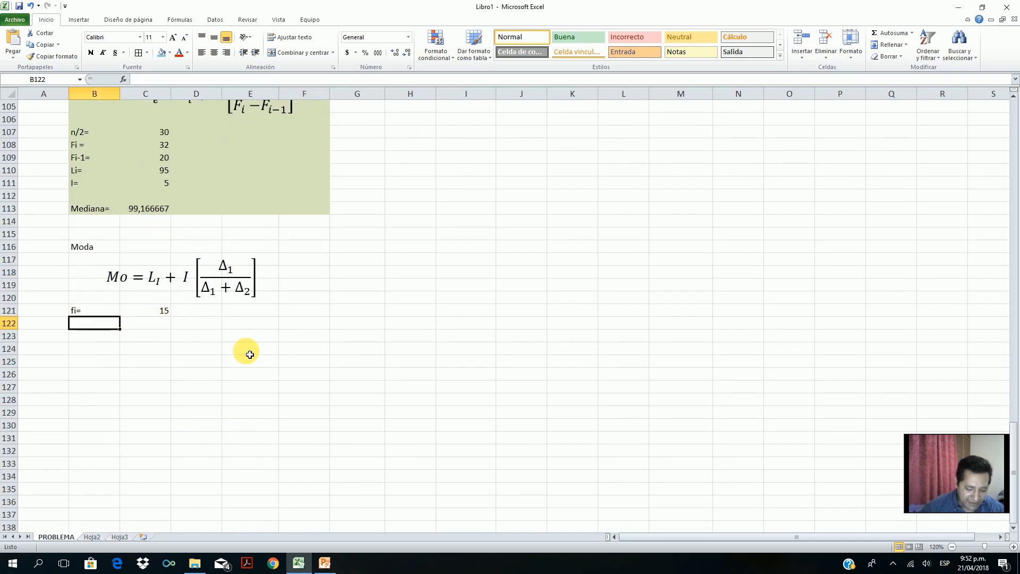
type("fi-1=")
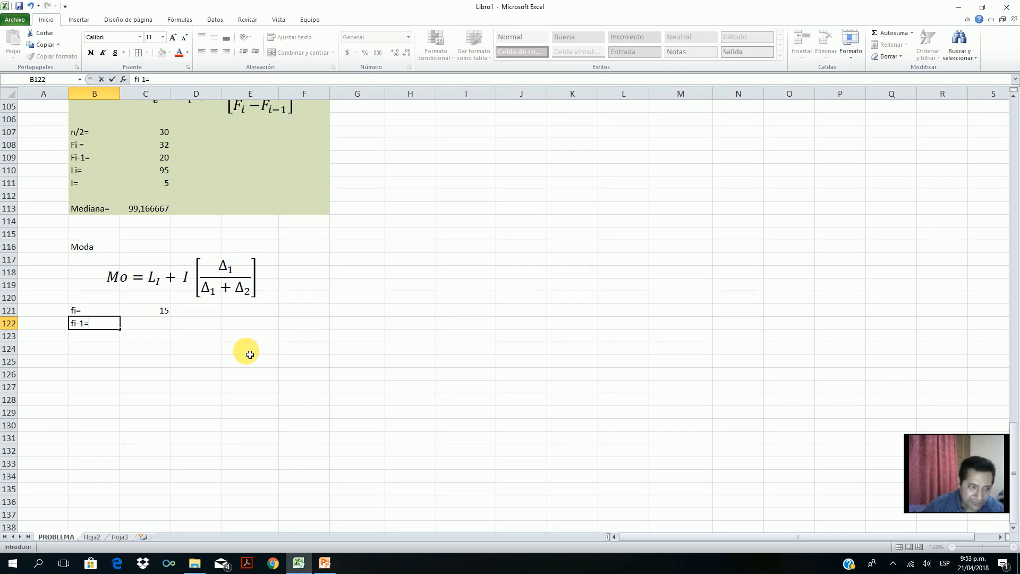
Step: Fill the fi-1 value in C122 with a reference to F36, the frequency preceding the modal class
key("Tab")
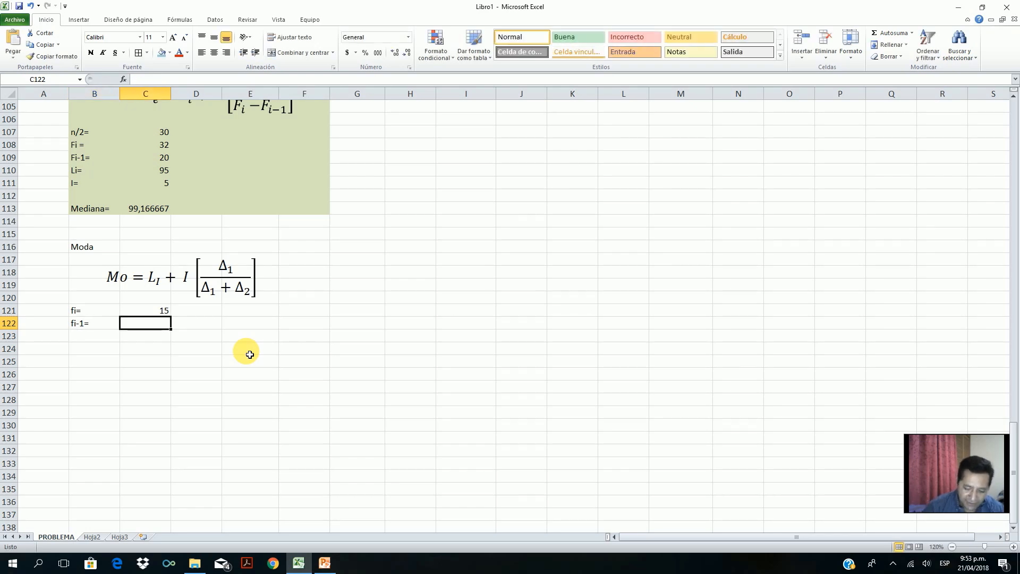
type("=")
scroll(250, 351, "up", 20)
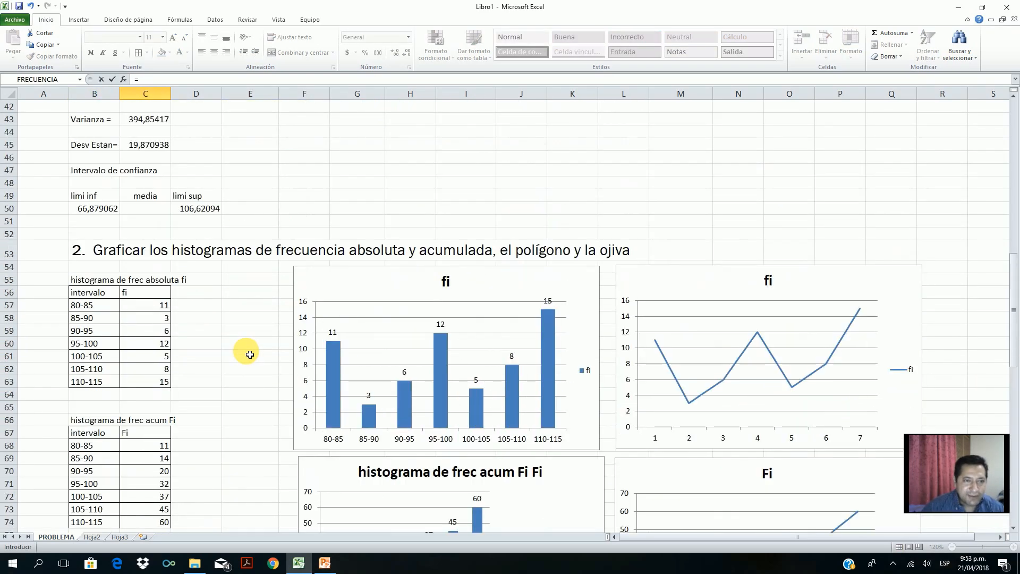
left_click(319, 405)
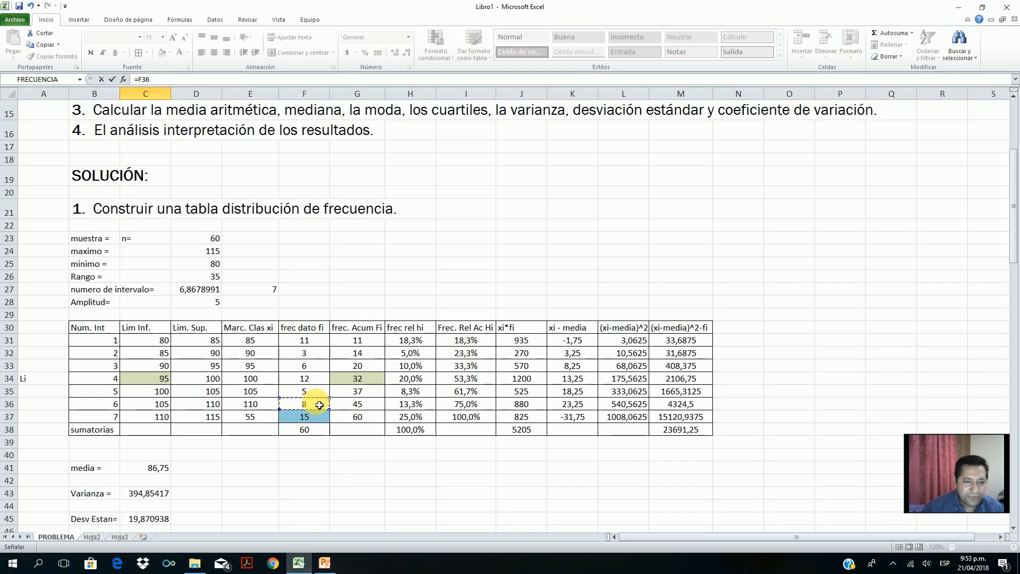
key("Return")
Step: Label B123 "fi+1=", check the frequency table for the class after the modal one, and enter 0 in C123
scroll(320, 405, "down", 11)
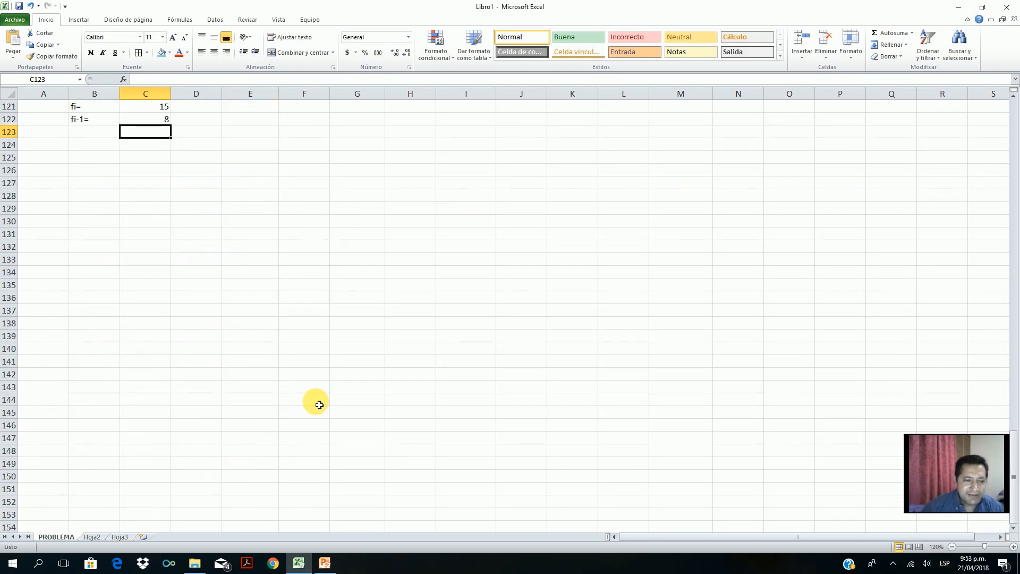
scroll(319, 405, "up", 4)
left_click(112, 210)
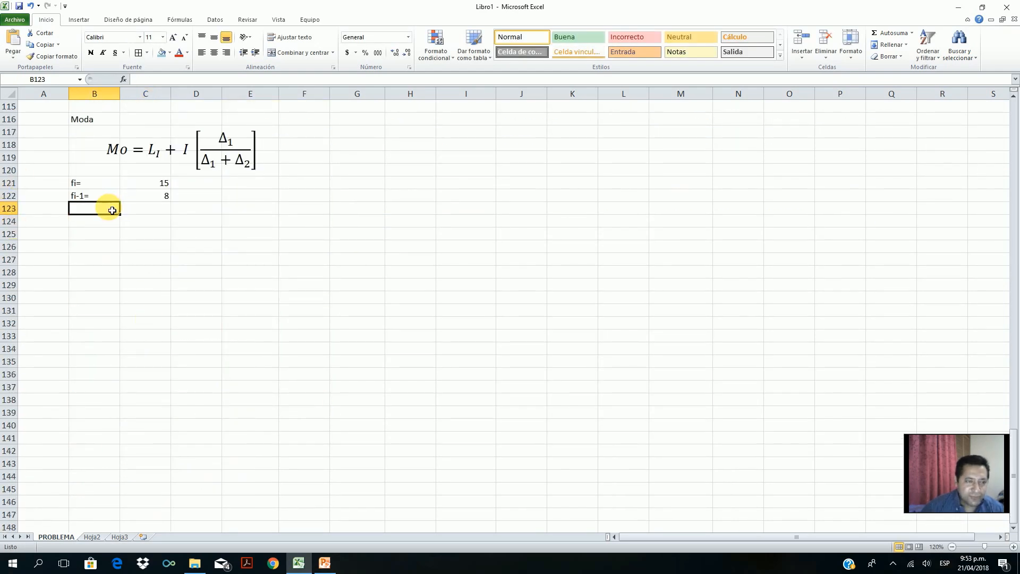
type("fi+1=")
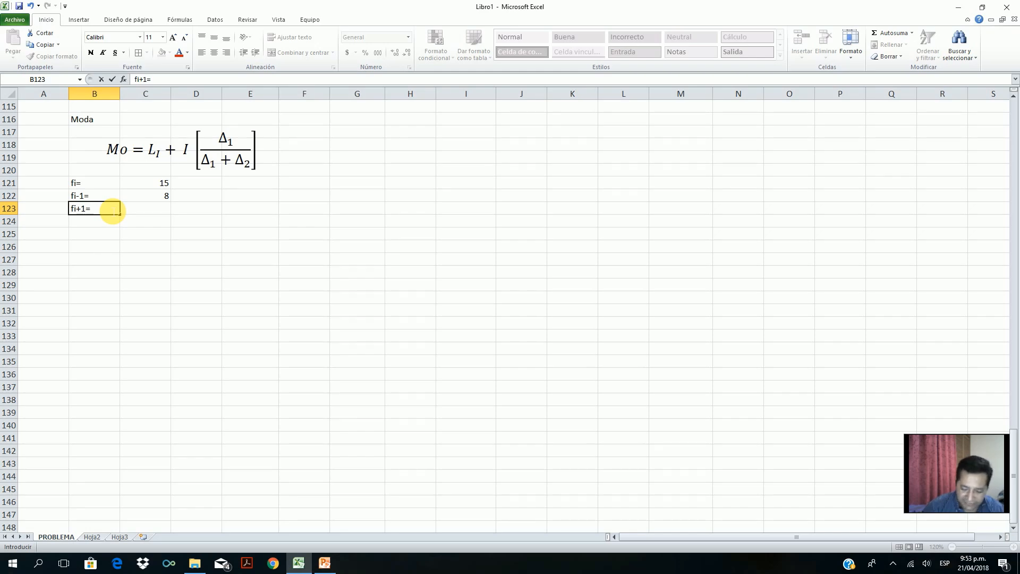
key("Tab")
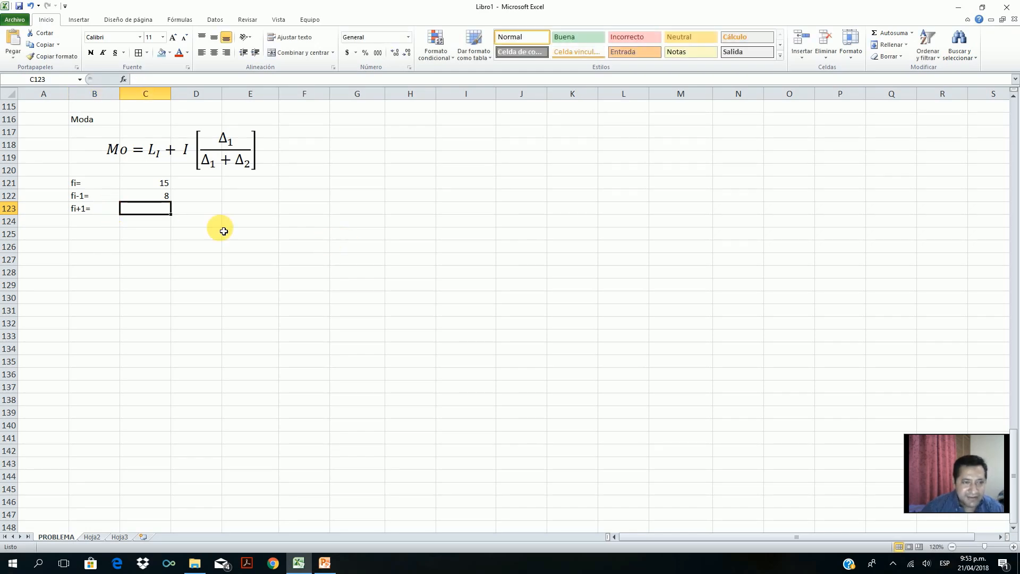
scroll(220, 228, "up", 16)
scroll(265, 254, "up", 15)
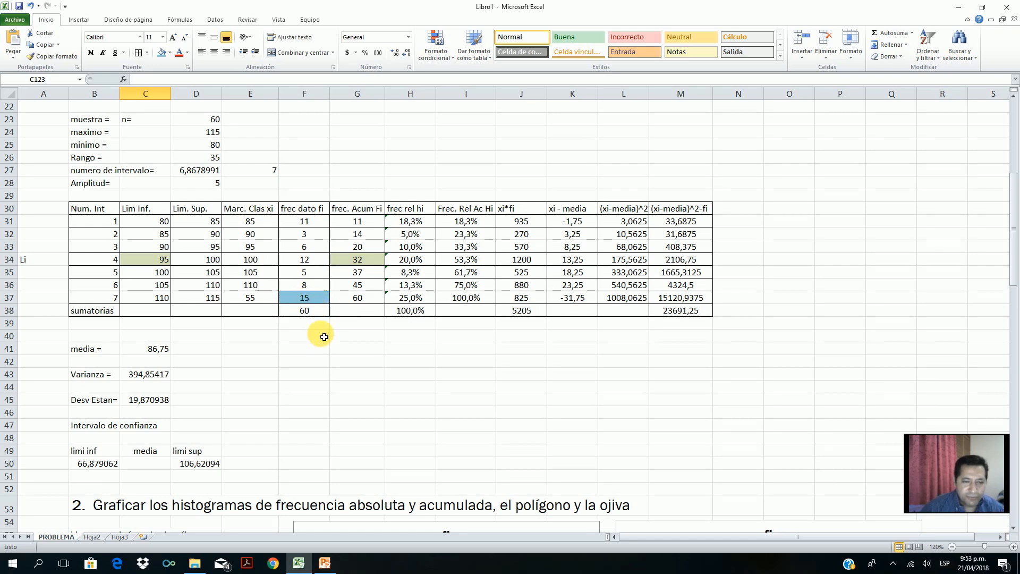
scroll(324, 337, "down", 4)
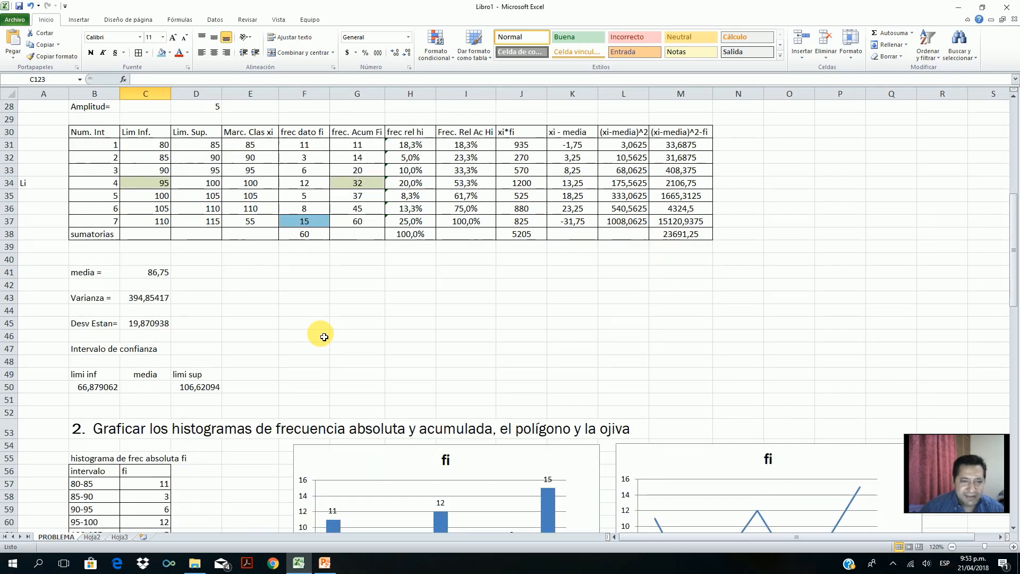
scroll(325, 338, "up", 3)
scroll(325, 338, "down", 13)
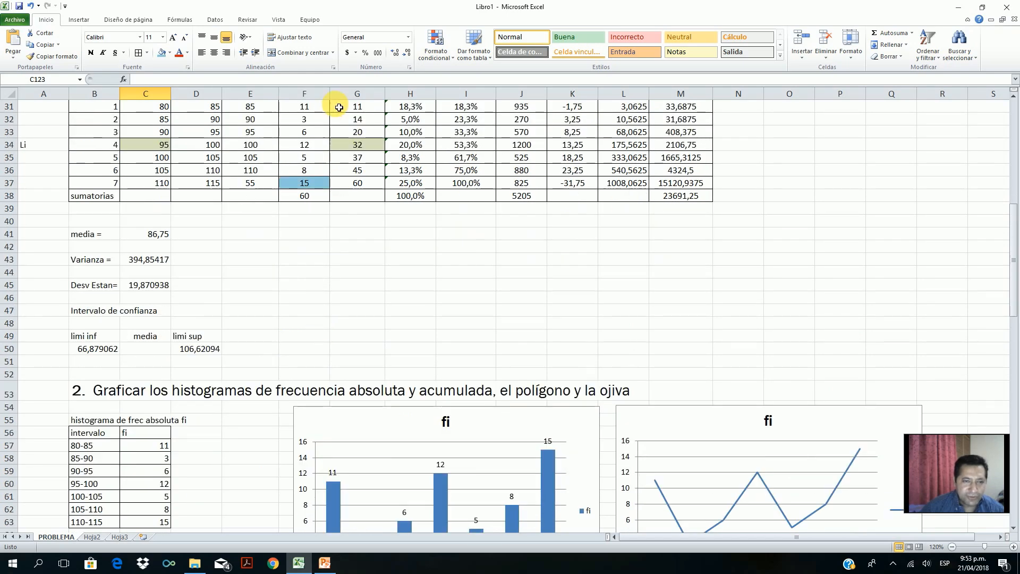
scroll(333, 257, "down", 14)
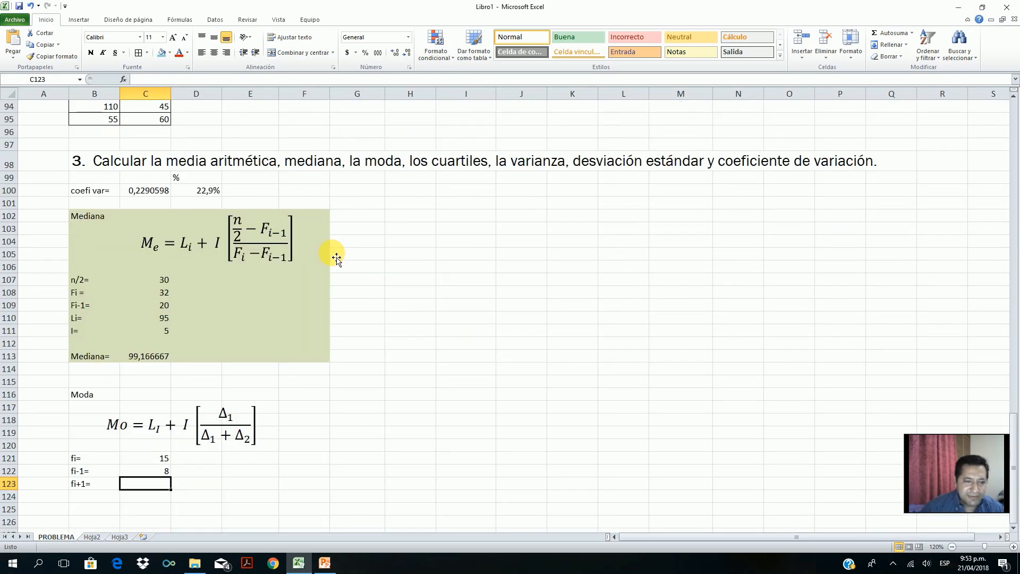
type("0")
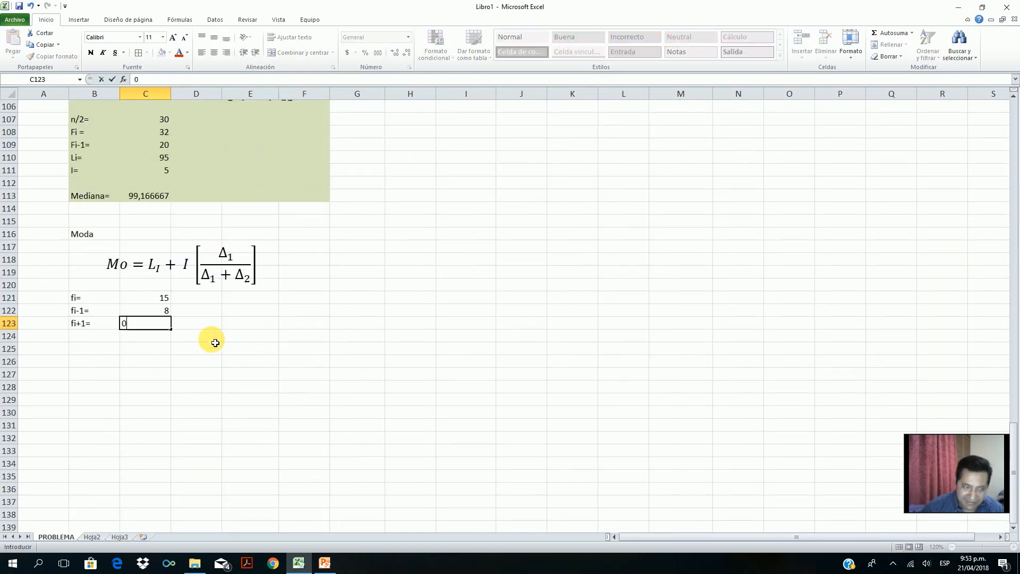
key("Return")
Step: Examine the end of the fi column in the frequency table to verify the fi+1 value in C123
left_click(141, 321)
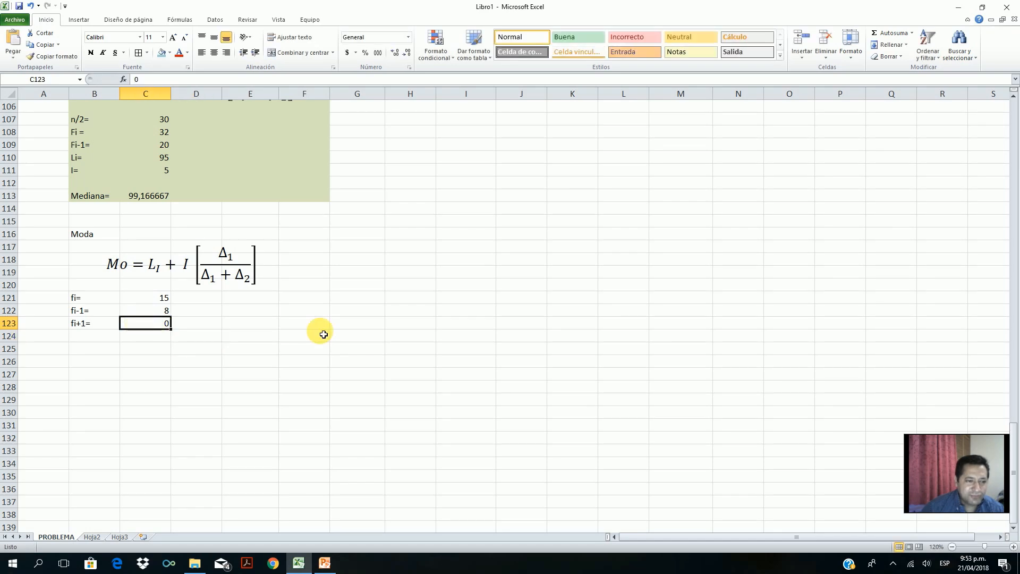
scroll(367, 322, "up", 20)
scroll(371, 324, "up", 5)
left_click(308, 314)
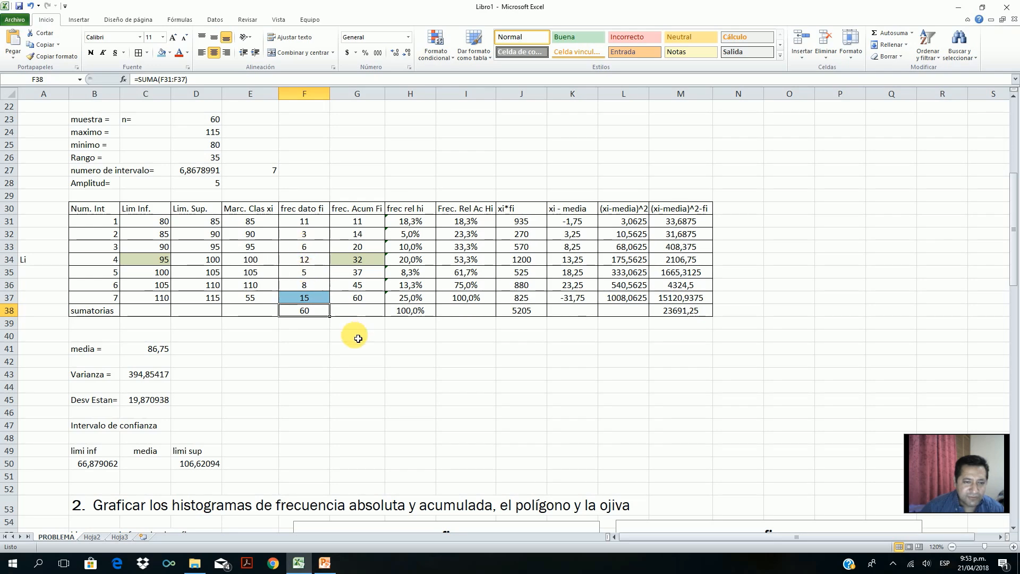
scroll(371, 334, "down", 20)
scroll(368, 332, "down", 10)
scroll(367, 331, "up", 3)
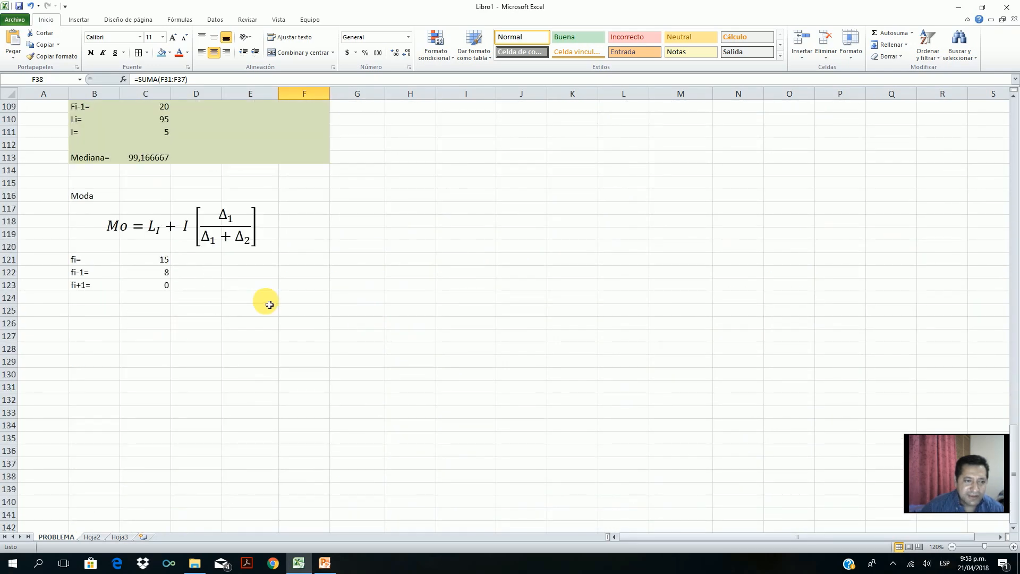
left_click(160, 285)
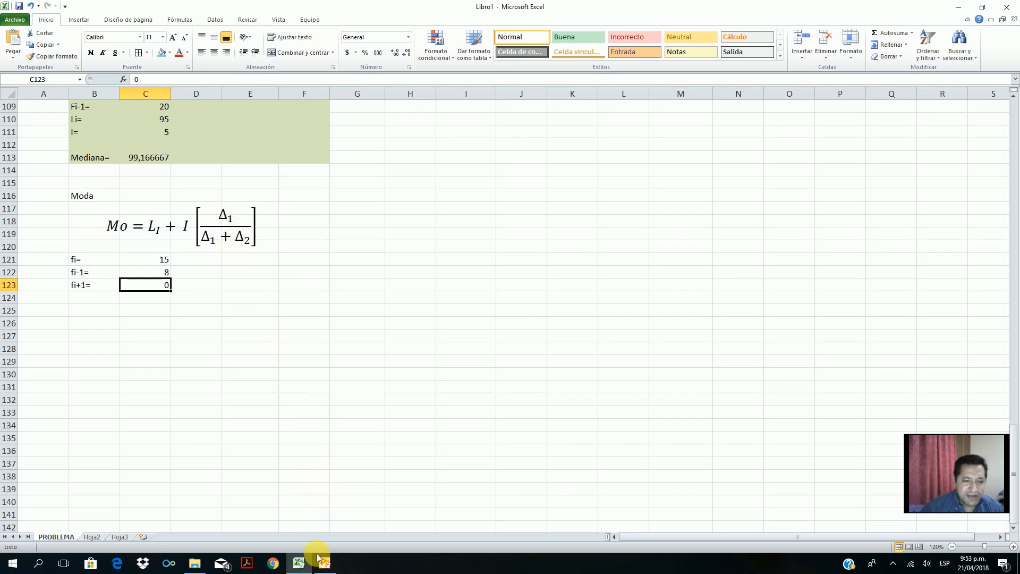
Step: Read the definitions of Δ1 and Δ2 on the LA MODA slide in PowerPoint and return to the Excel workbook
left_click(331, 566)
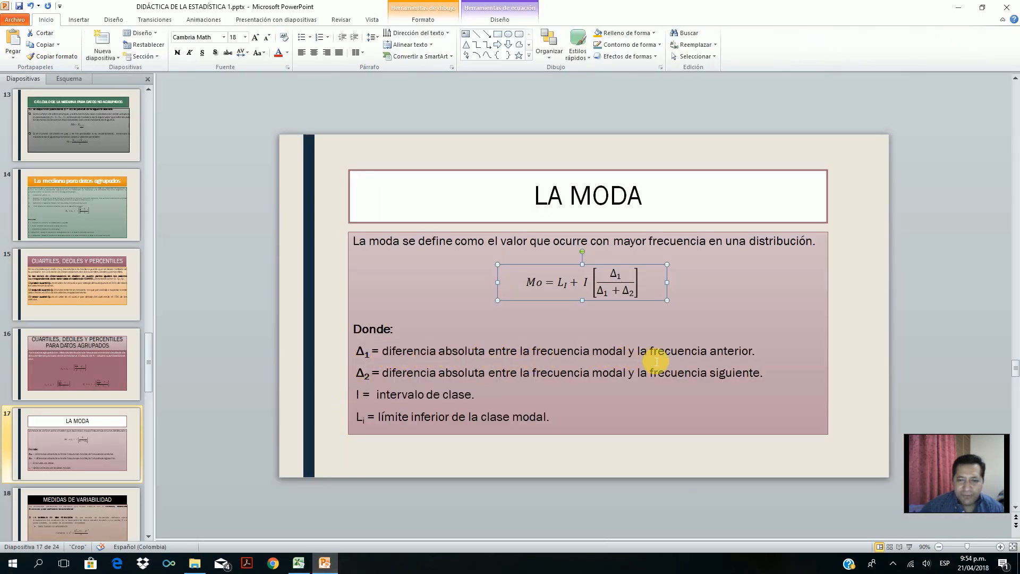
left_click(730, 357)
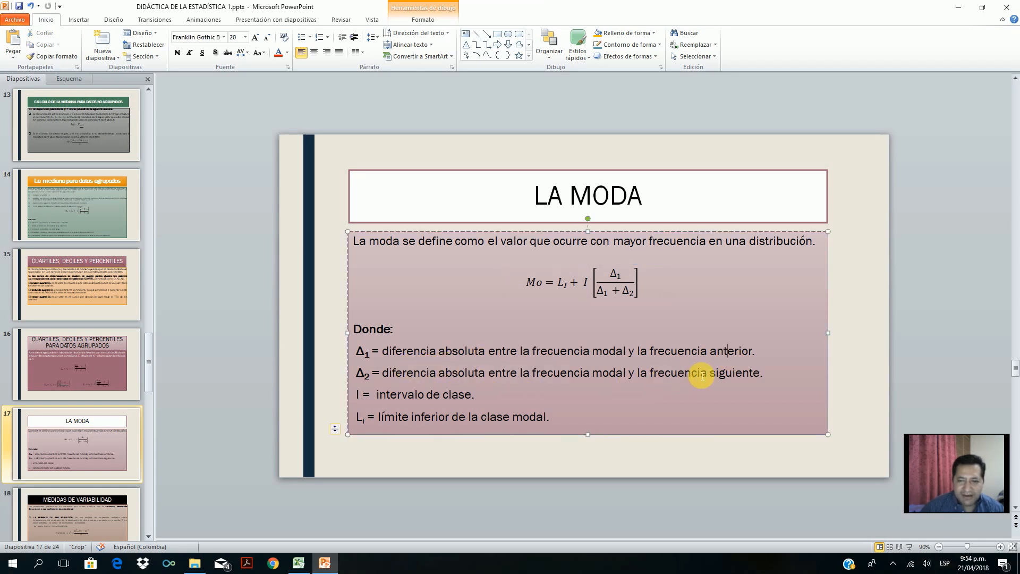
left_click(298, 562)
Step: Label B124 "d1=" and calculate fi minus fi-1 in C124 as C121-C122
left_click(91, 296)
type("d1=")
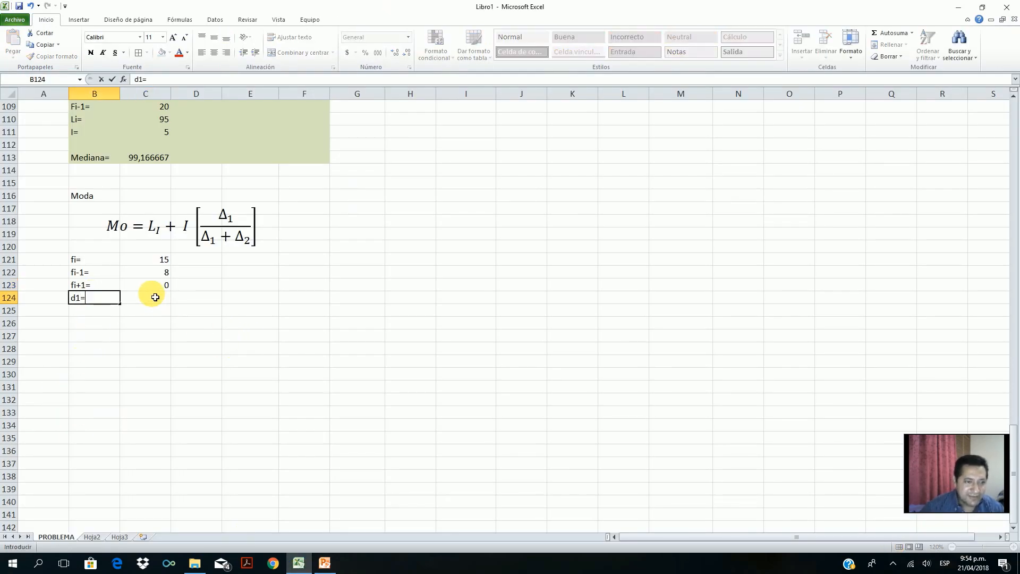
left_click(154, 298)
type("=")
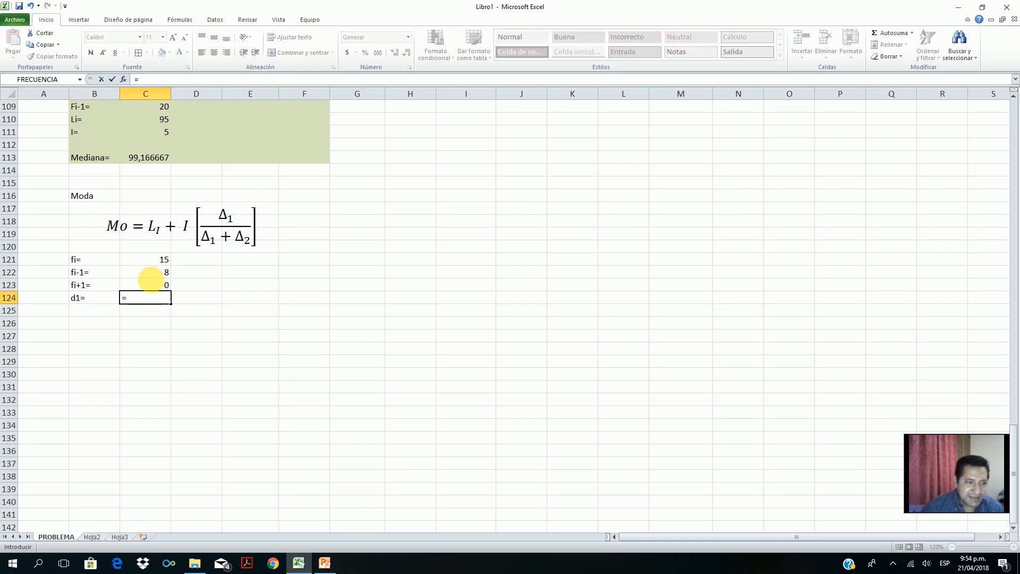
left_click(149, 260)
type("-")
left_click(150, 273)
key("Return")
Step: Label B125 "d2=" and calculate fi minus fi+1 in C125 as C121-C123
left_click(99, 312)
type("d2=")
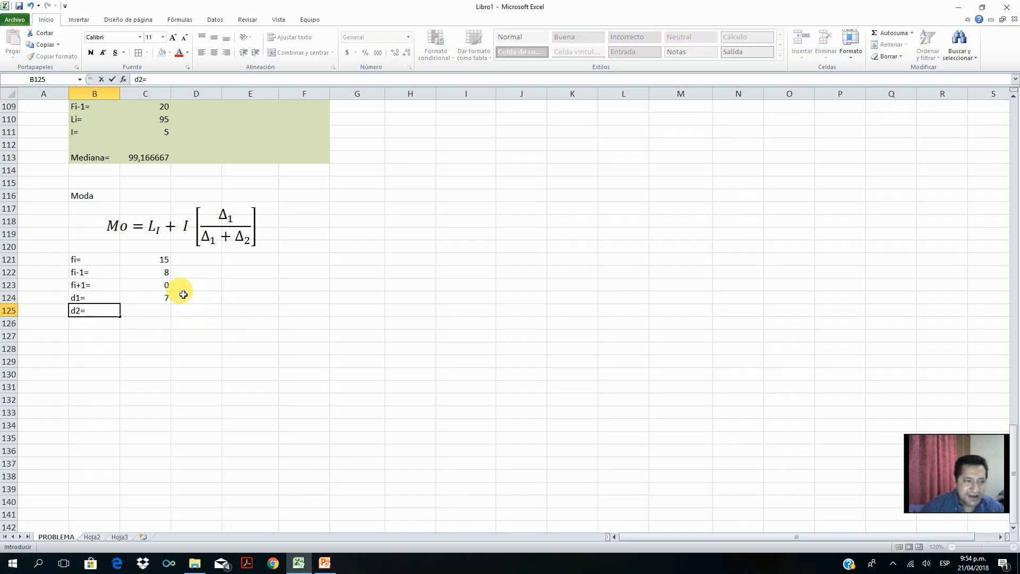
left_click(162, 264)
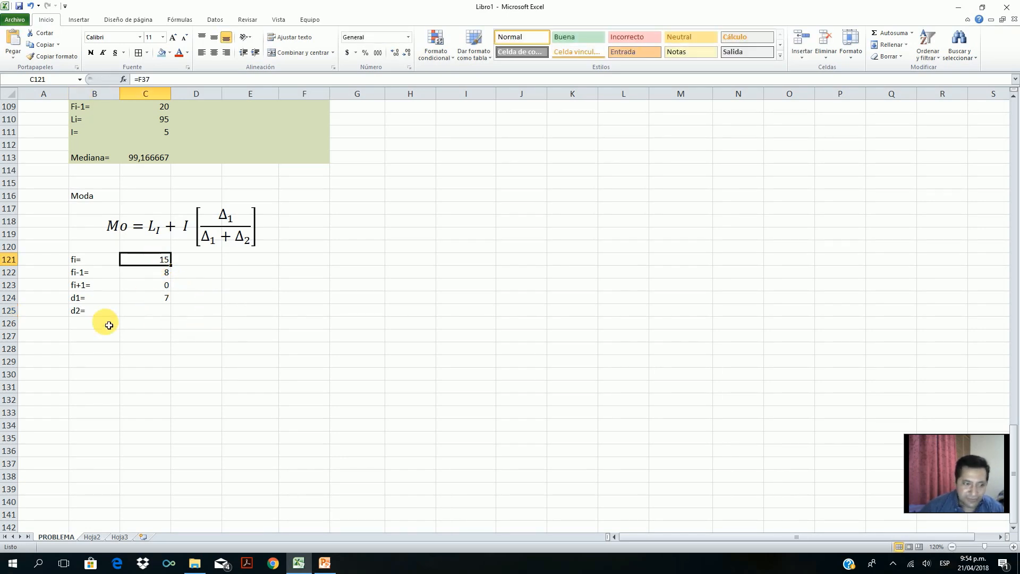
left_click(137, 314)
type("=")
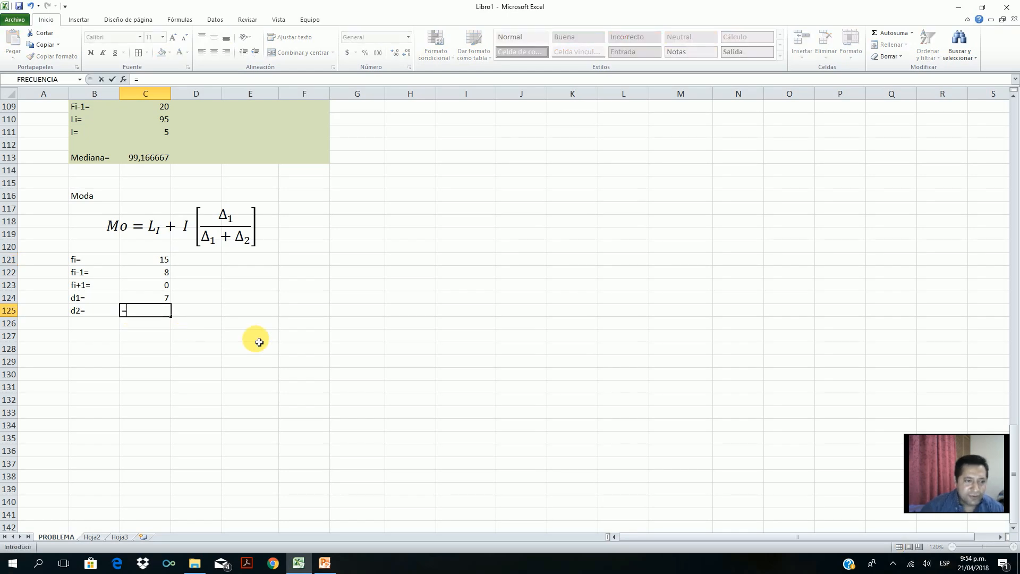
left_click(148, 263)
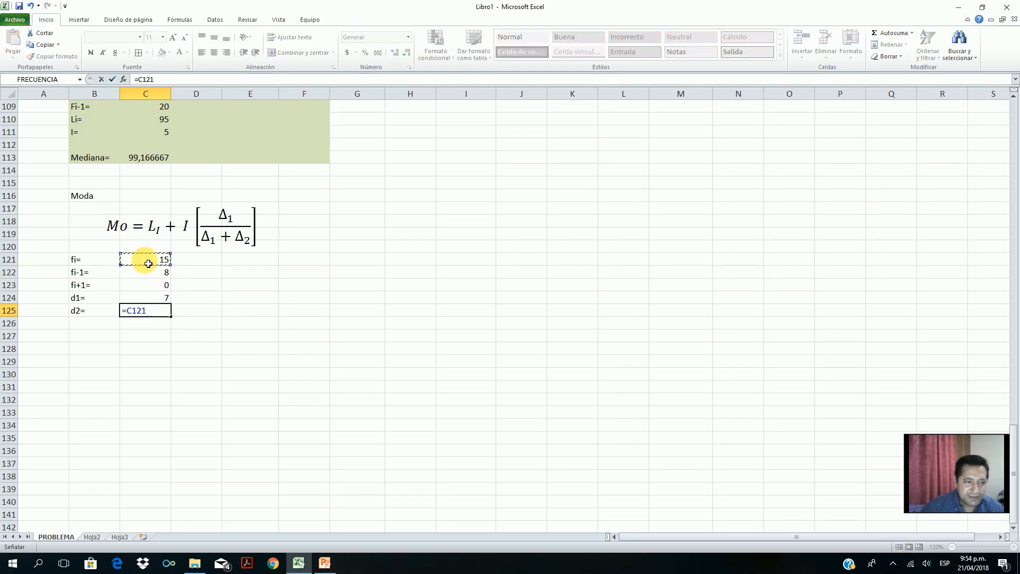
type("-")
left_click(157, 291)
key("Return")
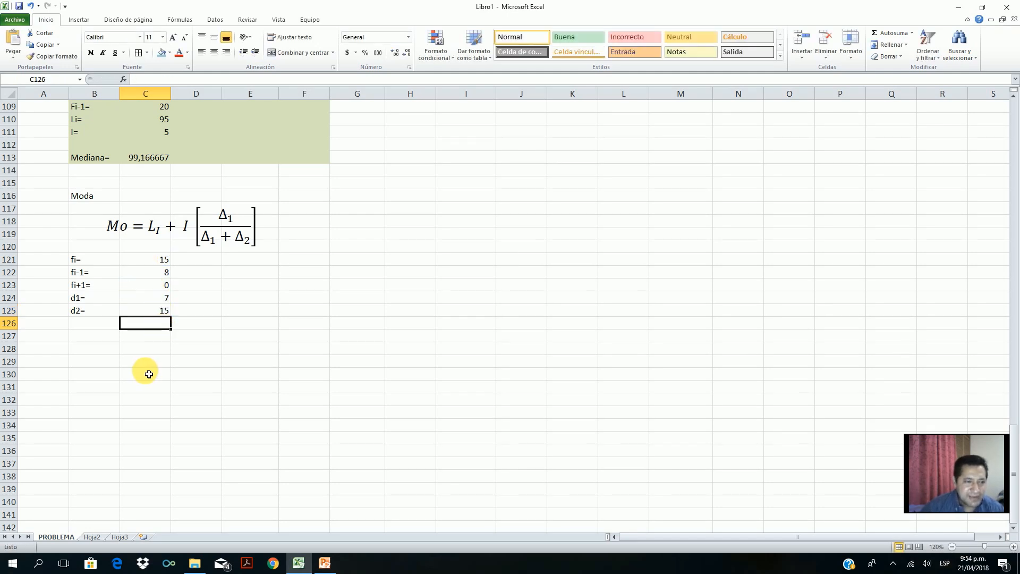
Step: Label B126 "I=" and link C126 to the class interval in C111 of the median section
left_click(84, 324)
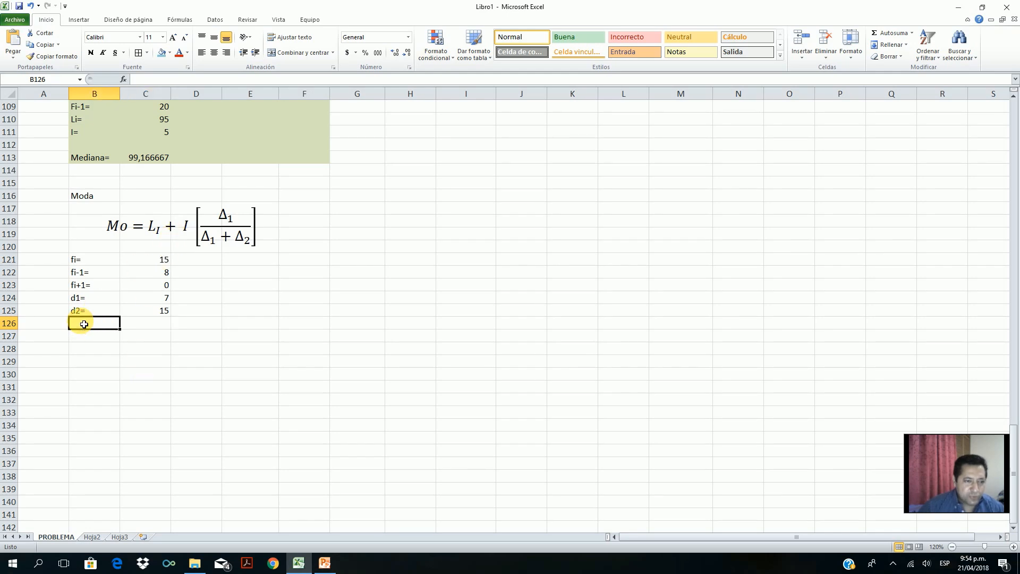
type("l")
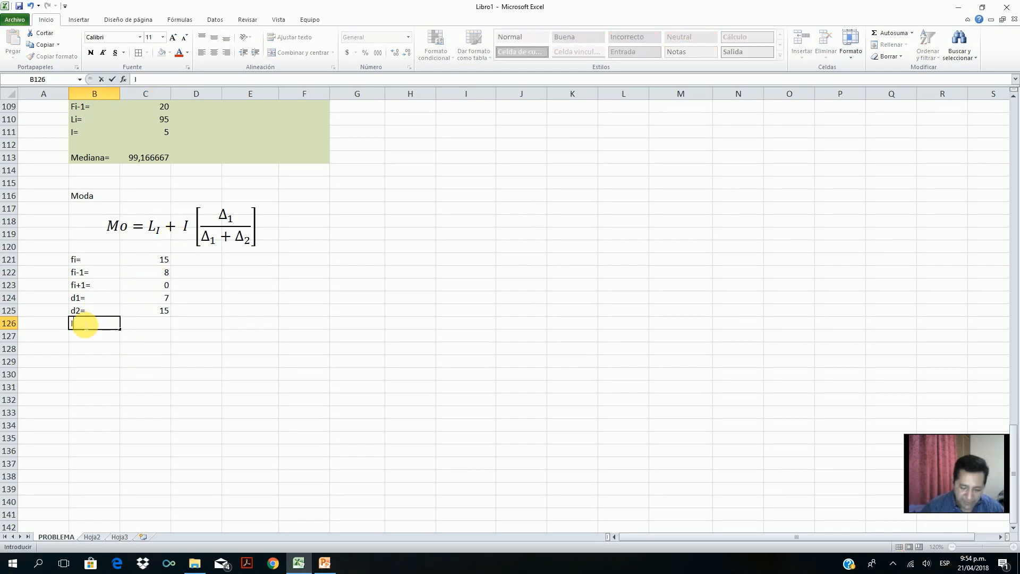
key("Tab")
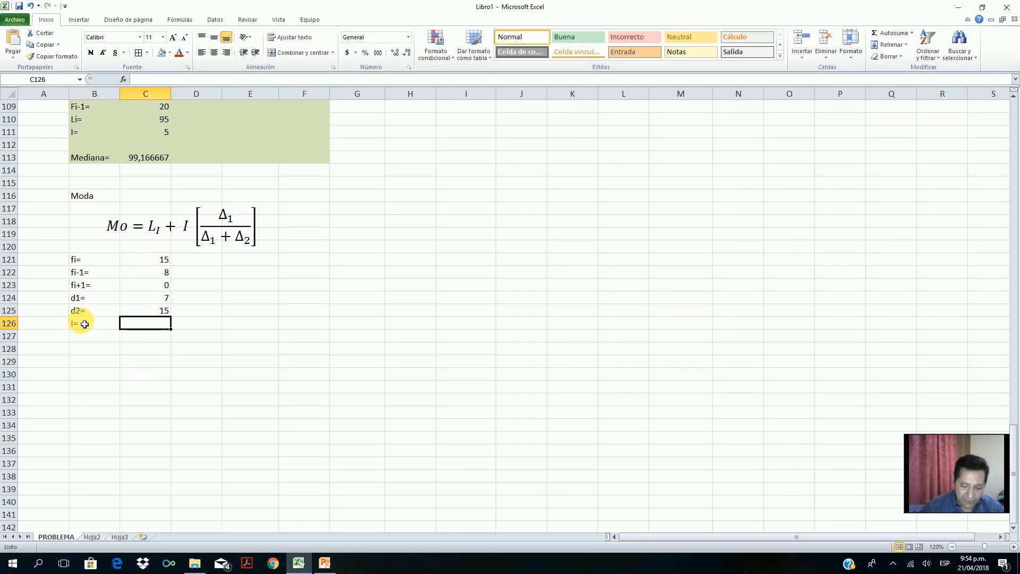
type("=")
scroll(85, 324, "up", 6)
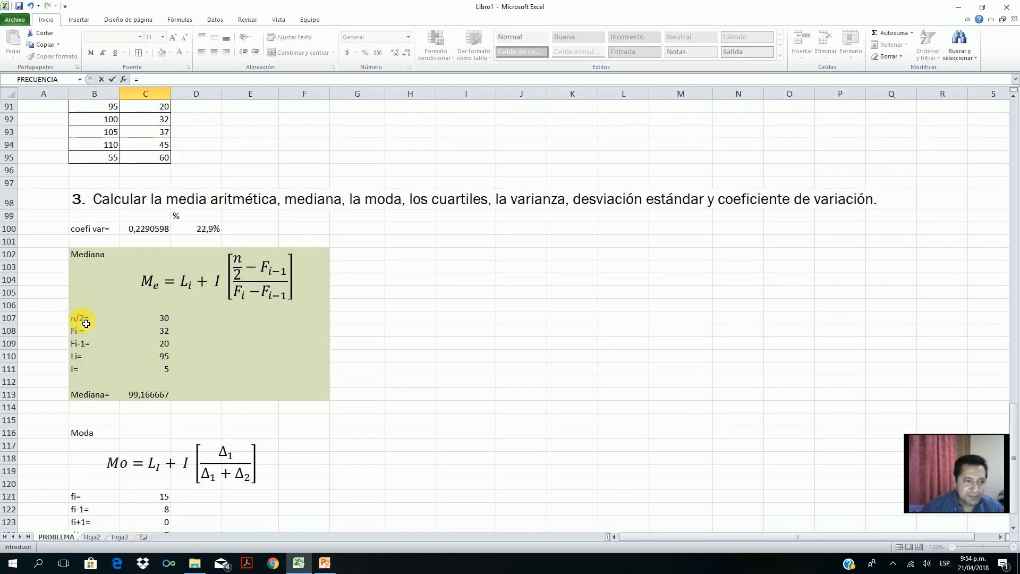
left_click(171, 374)
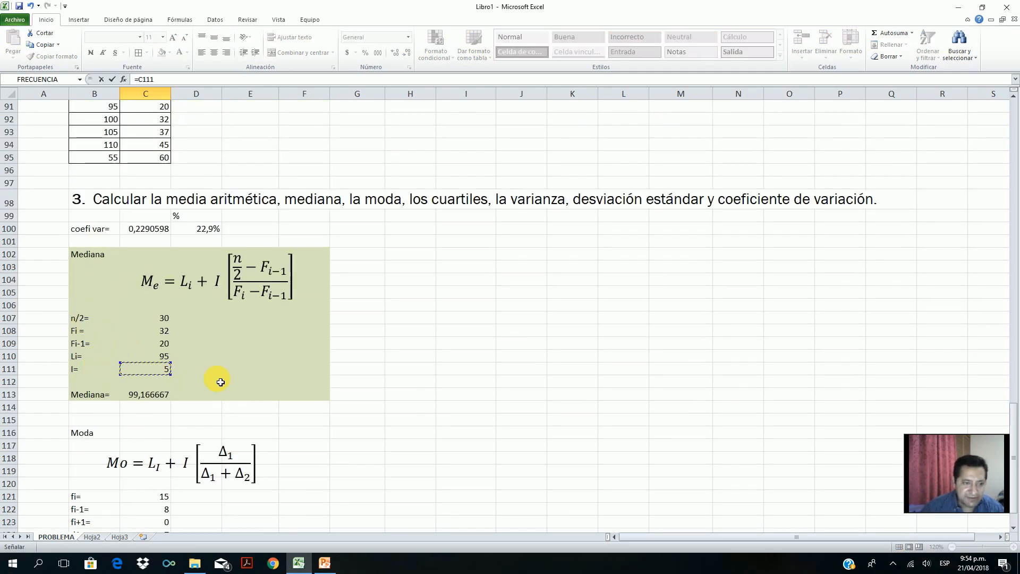
key("Return")
Step: Label cell B127 "Li=" below the class interval row of the Moda section
left_click(79, 527)
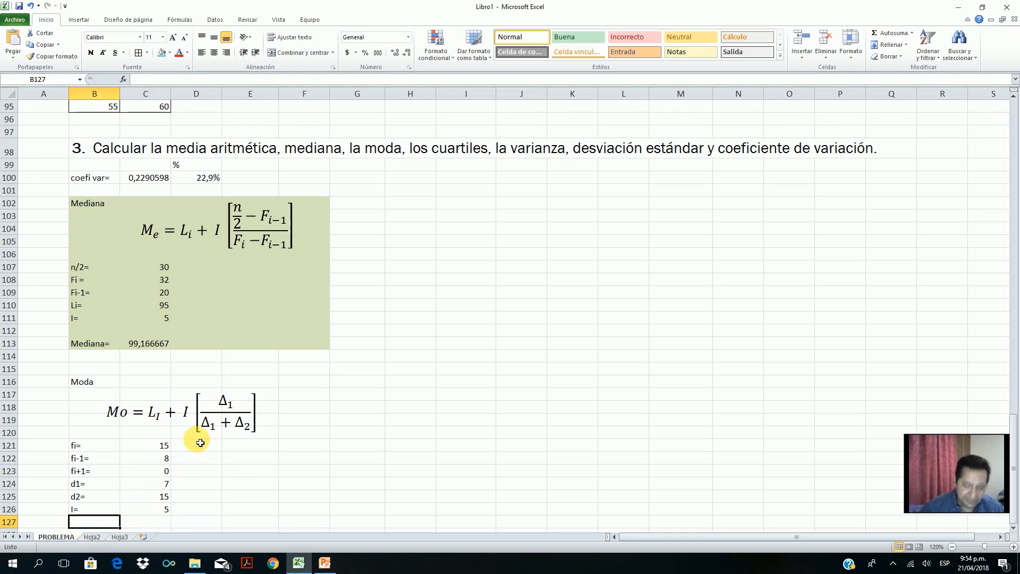
type("=")
key("Escape")
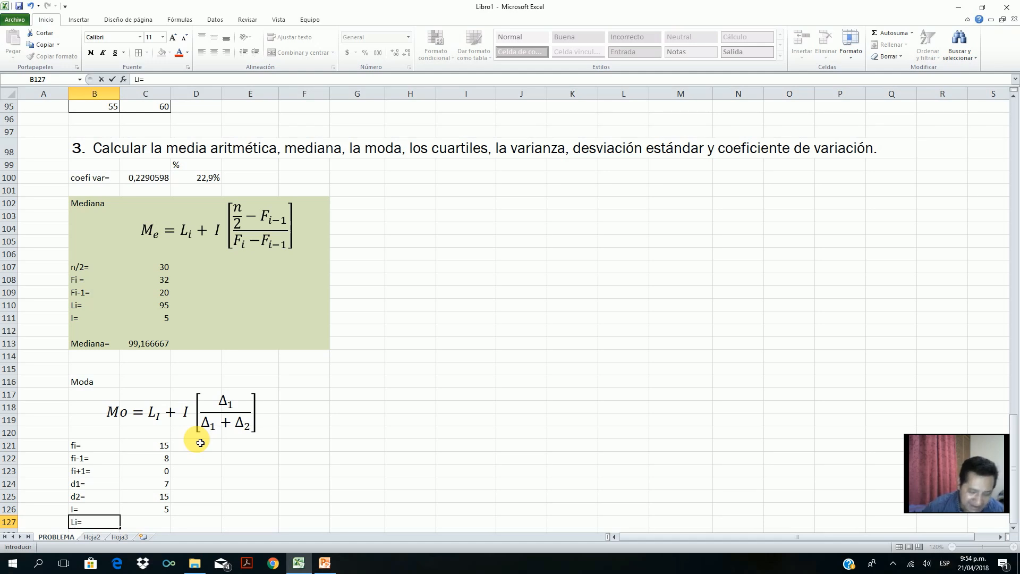
key("Tab")
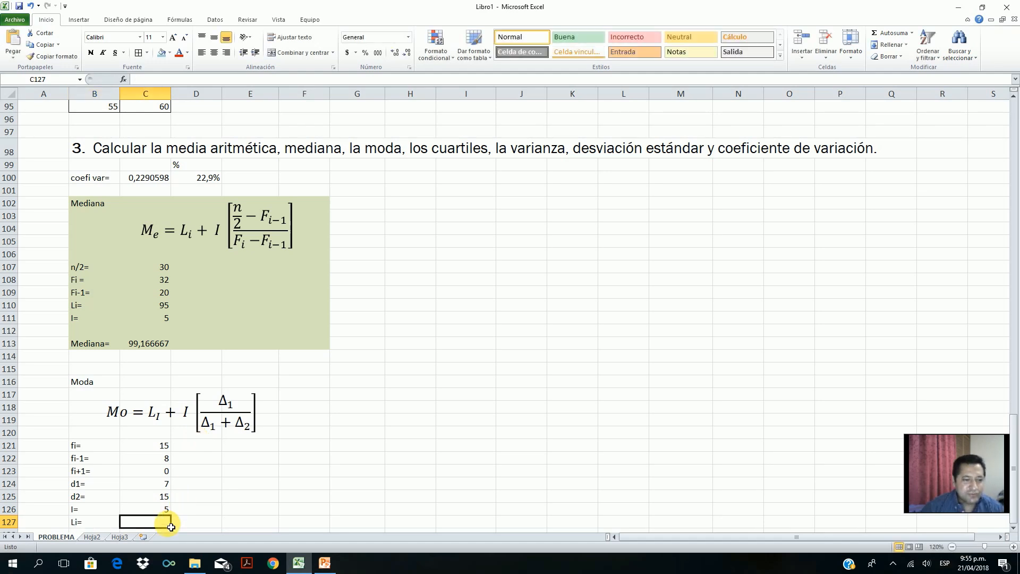
scroll(190, 489, "down", 1)
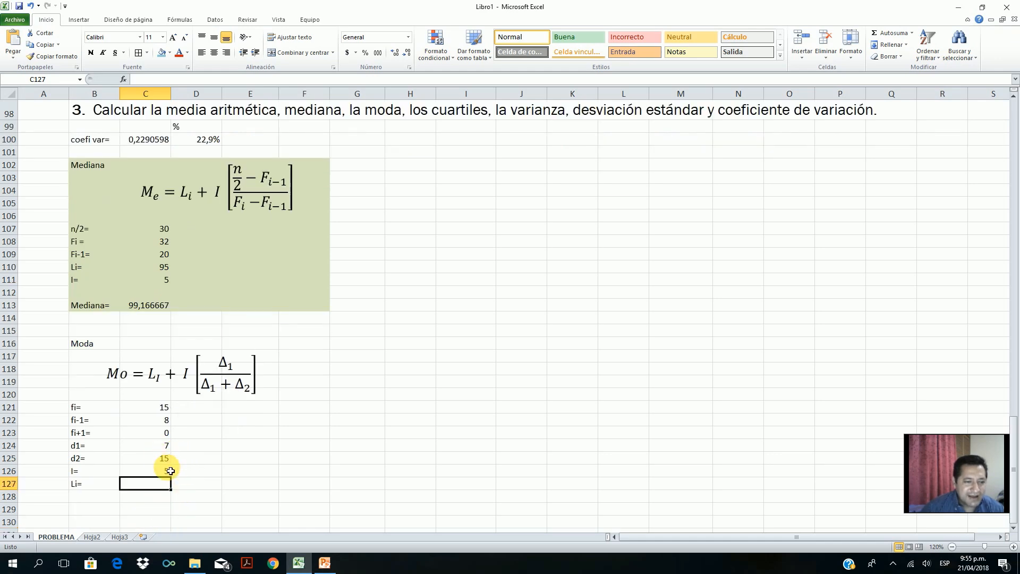
Step: Shade the fi value in C121 and the lower limit of interval 7 in C37 with blue fill
left_click(153, 408)
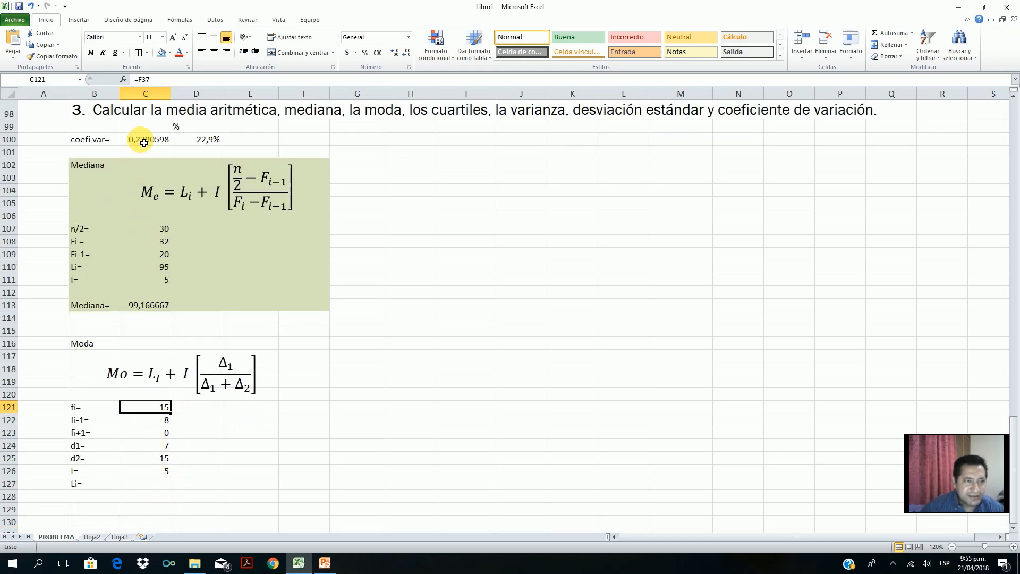
left_click(161, 52)
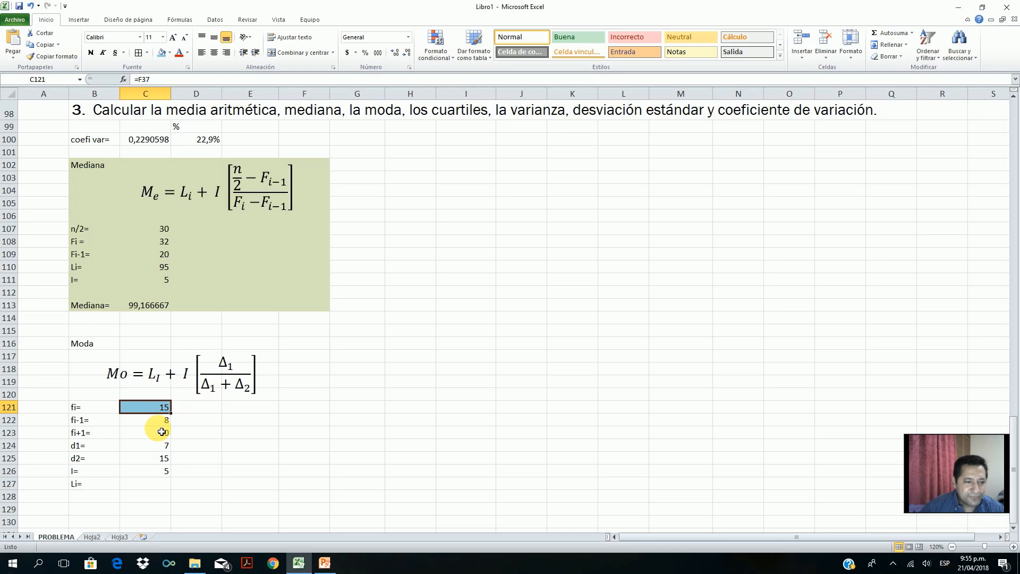
left_click(150, 484)
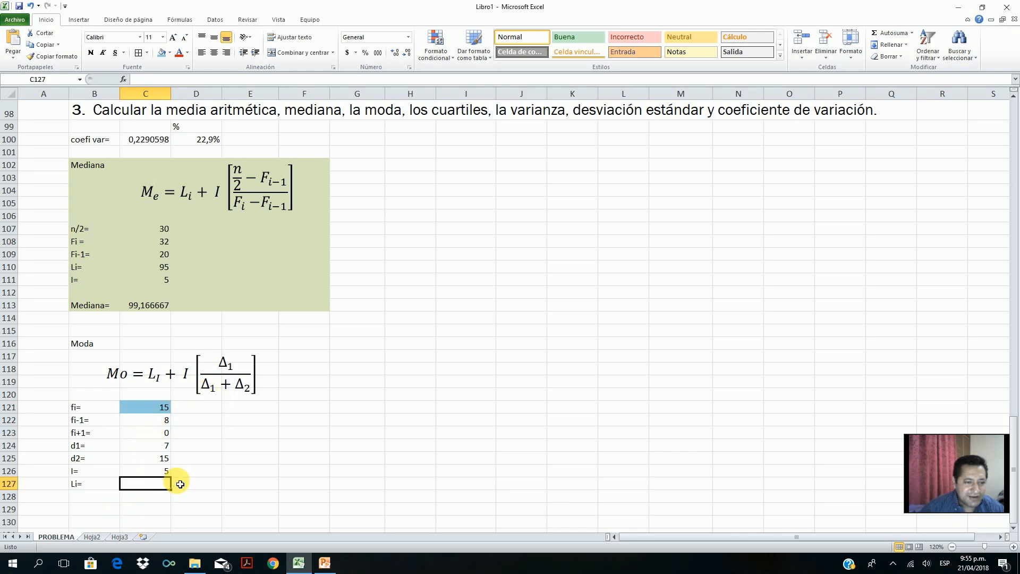
scroll(180, 484, "up", 20)
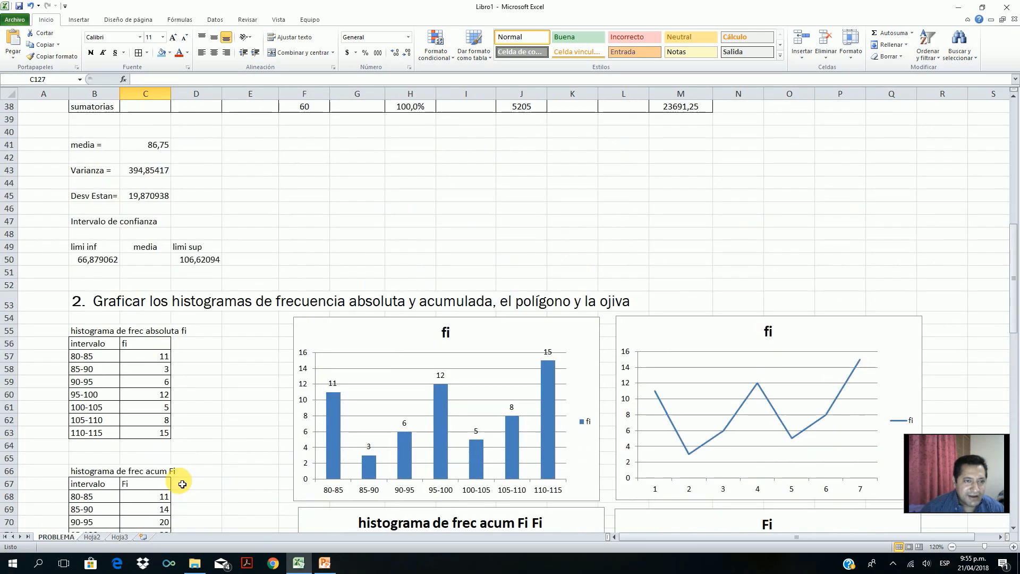
left_click(50, 289)
left_click(142, 285)
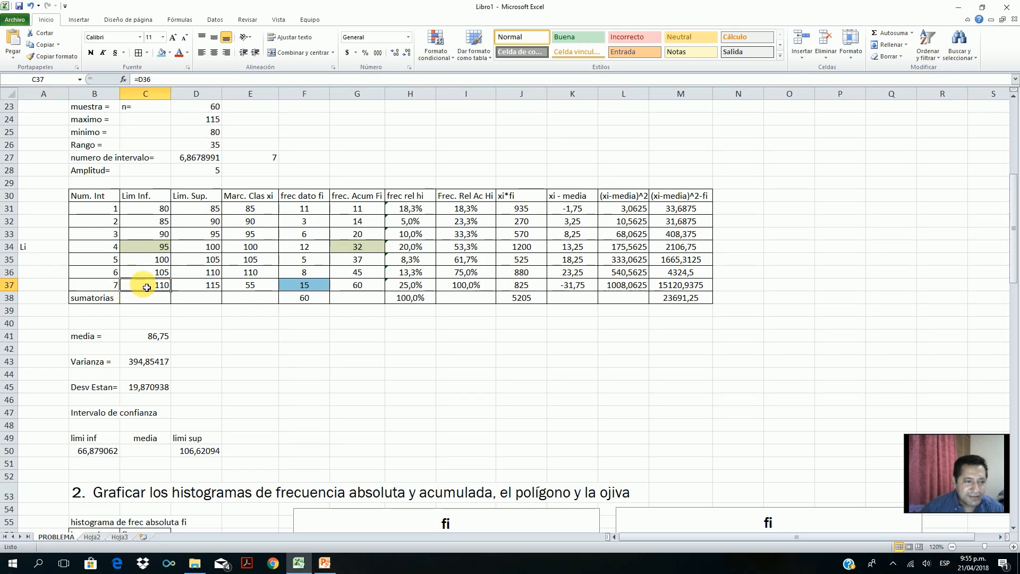
left_click(161, 53)
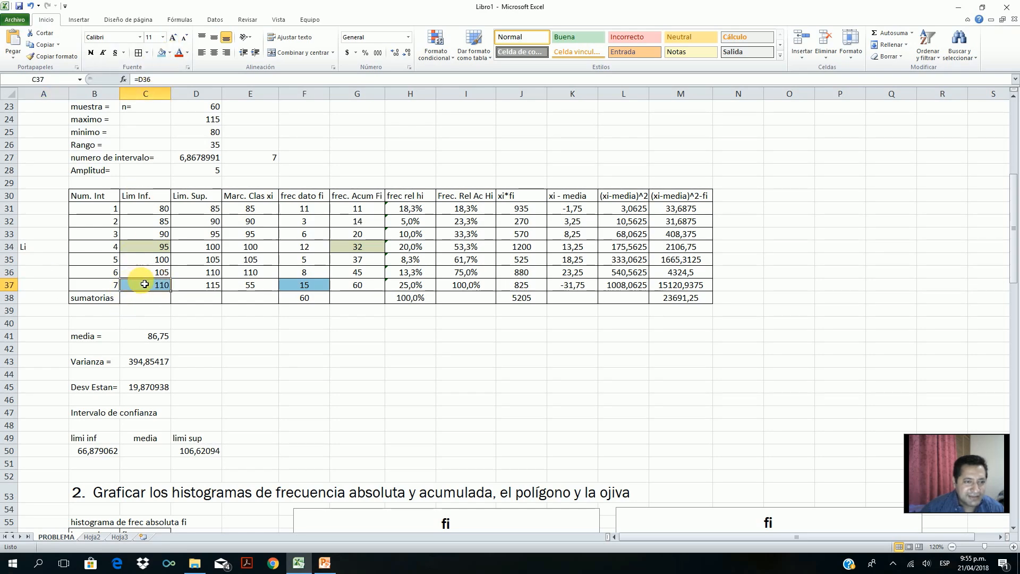
Step: Link the Li value in C127 to the lower limit of interval 7 in C37 of the frequency table
scroll(287, 362, "down", 20)
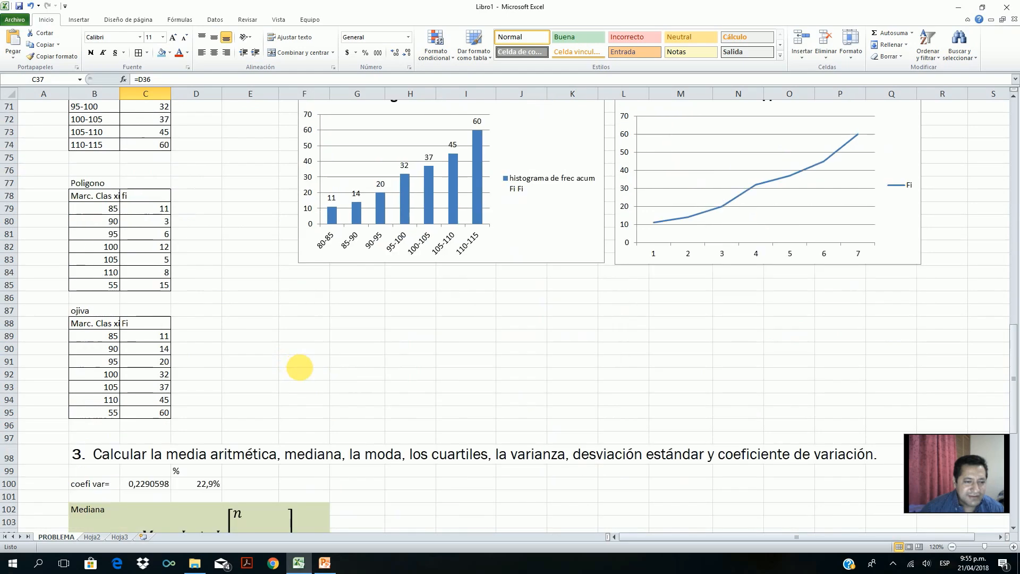
scroll(302, 371, "down", 3)
left_click(162, 439)
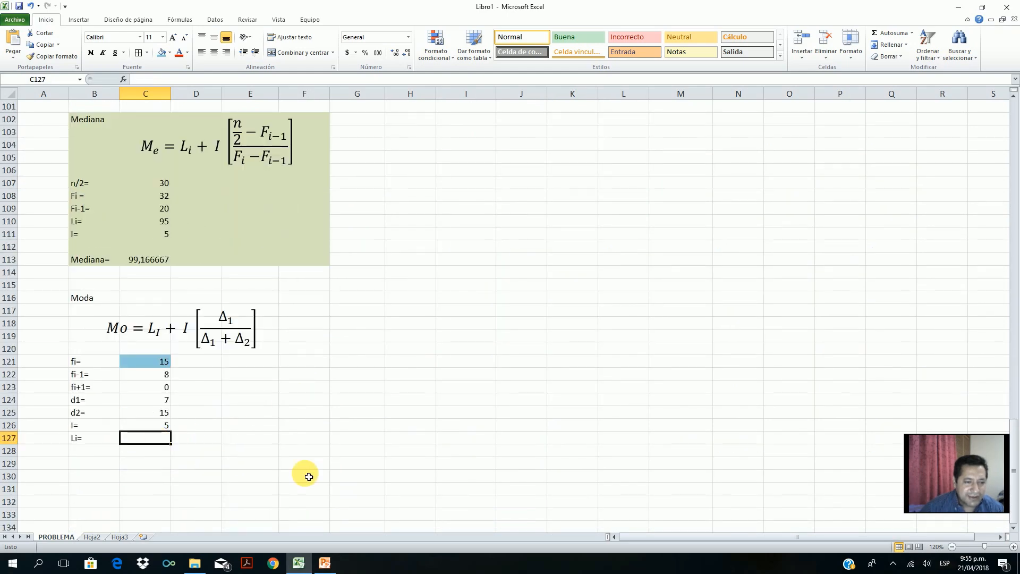
type("=")
scroll(307, 476, "up", 20)
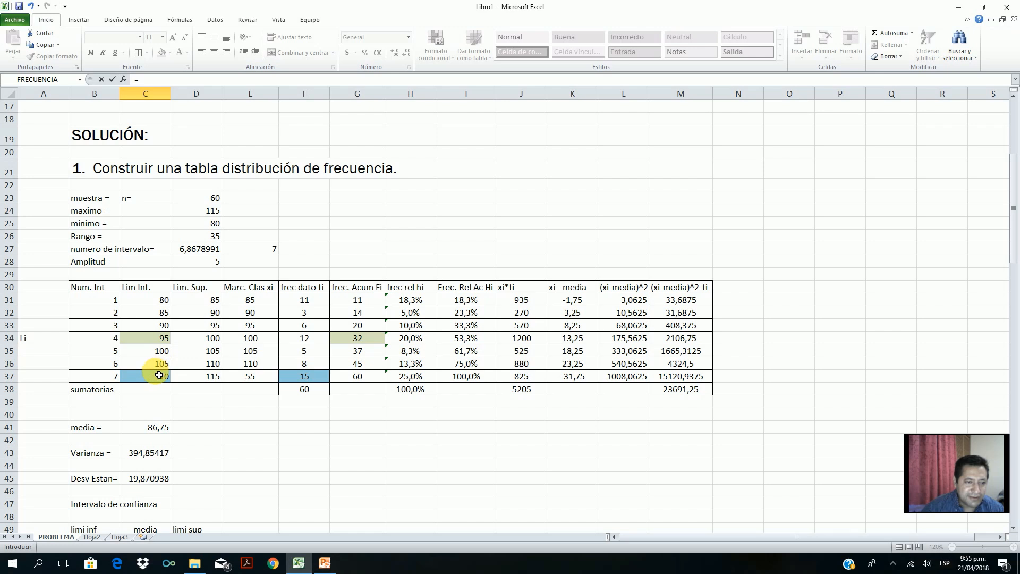
left_click(153, 380)
key("Return")
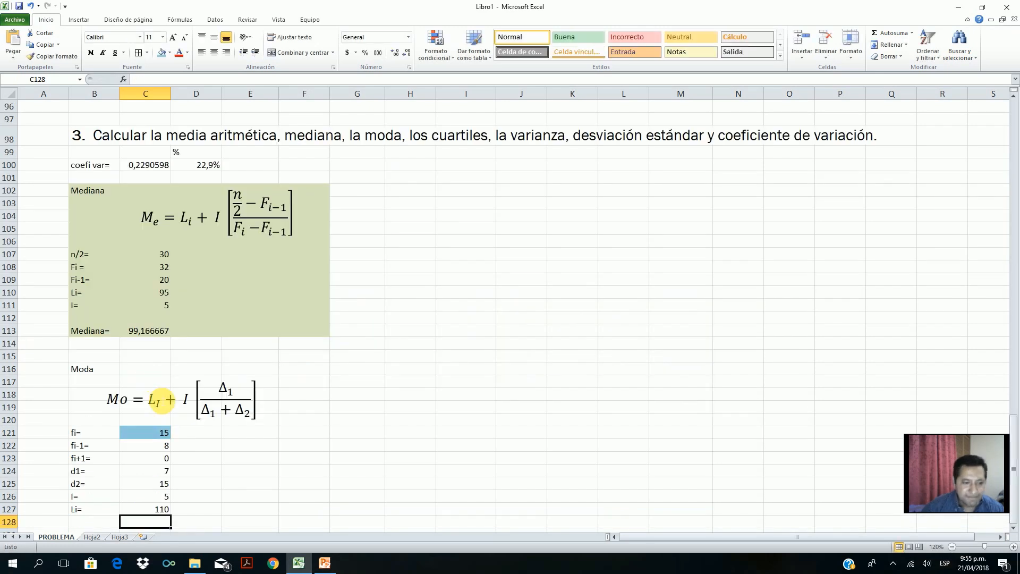
Step: Label cell B129 "Moda=" below the input values of the Moda section
scroll(228, 445, "down", 1)
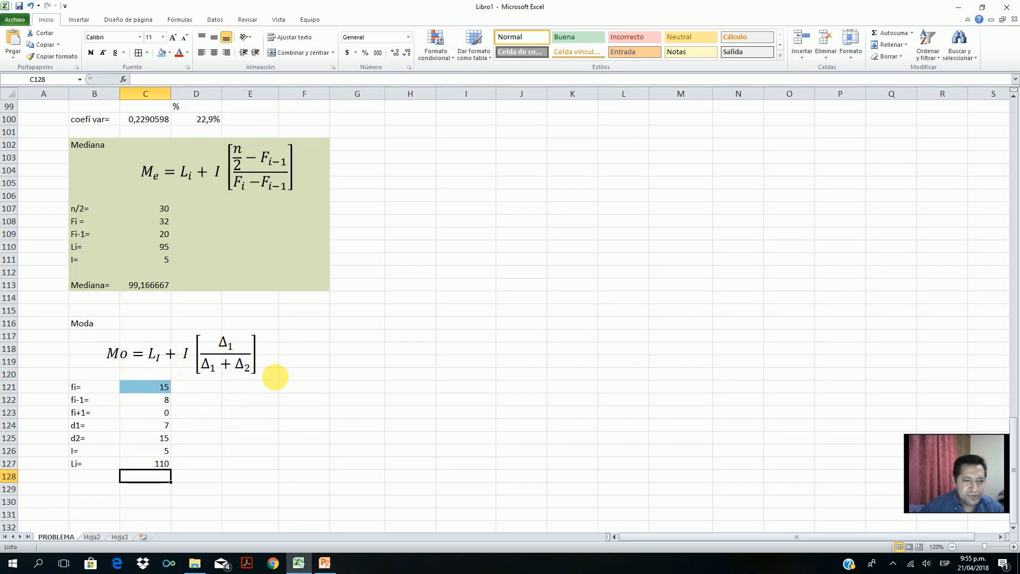
left_click(96, 488)
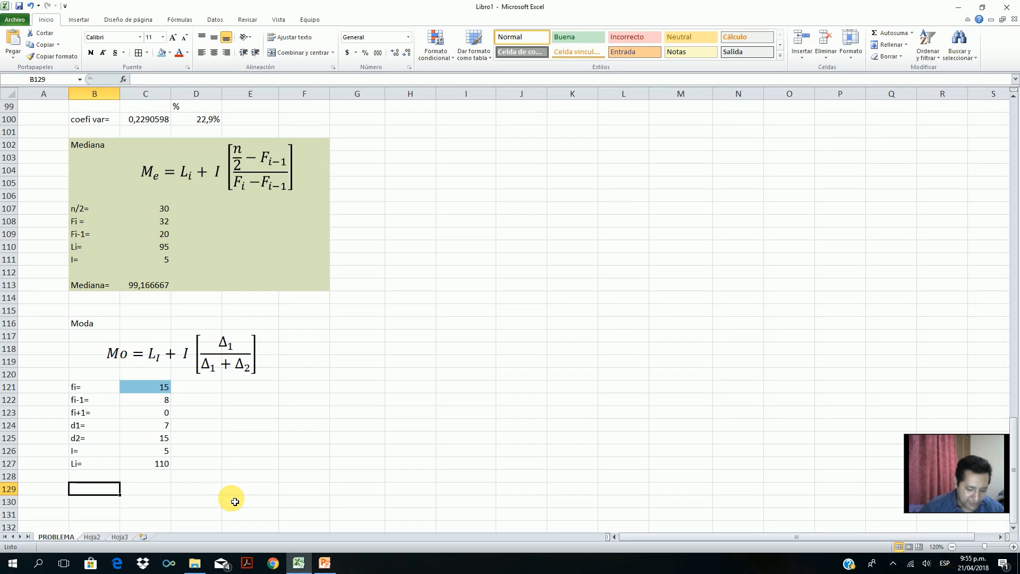
type("Moda=")
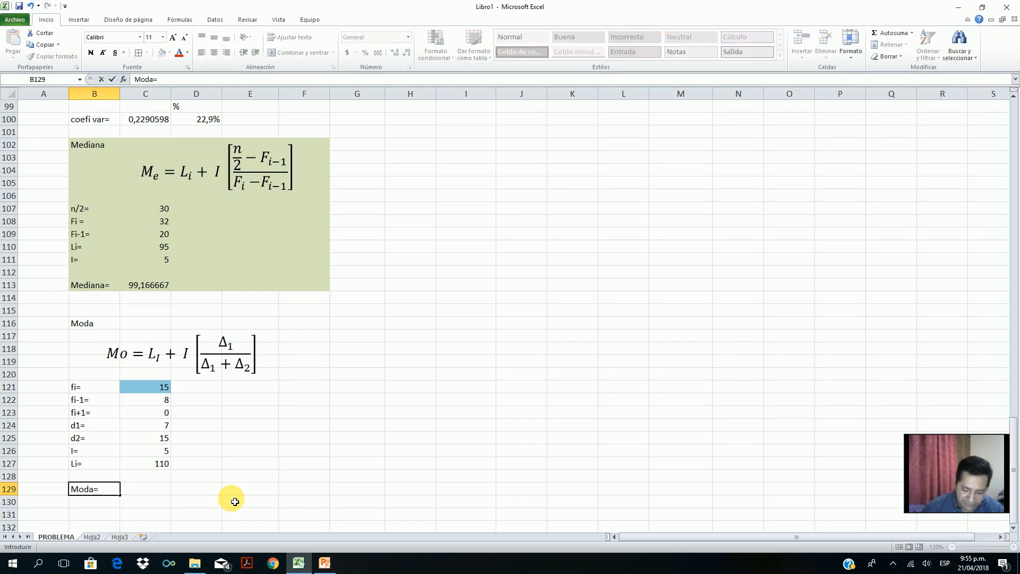
key("Tab")
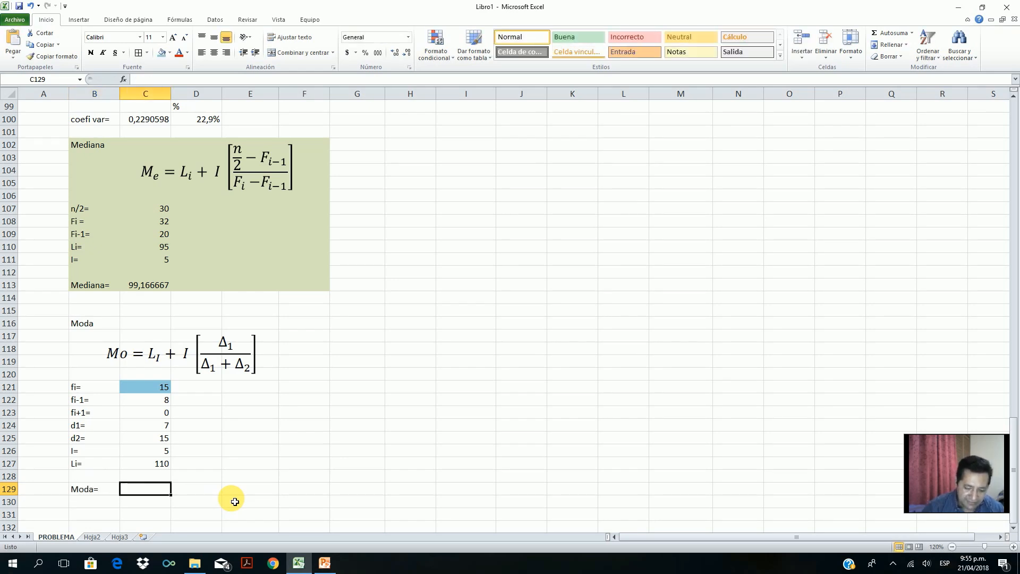
Step: Calculate the mode in C129 with the formula =C127+C126*(C124/(C124+C125))
type("=")
left_click(162, 466)
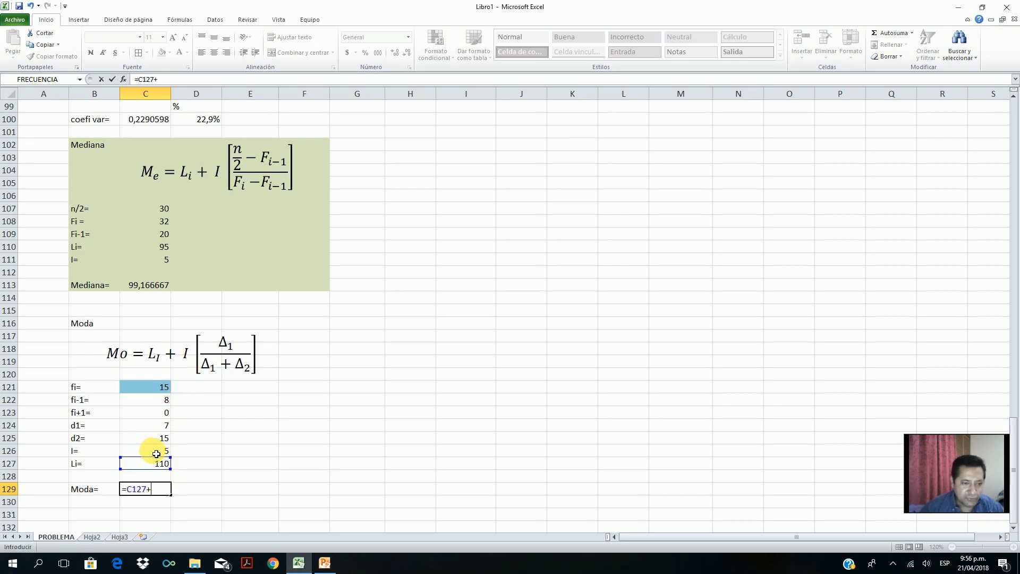
left_click(156, 454)
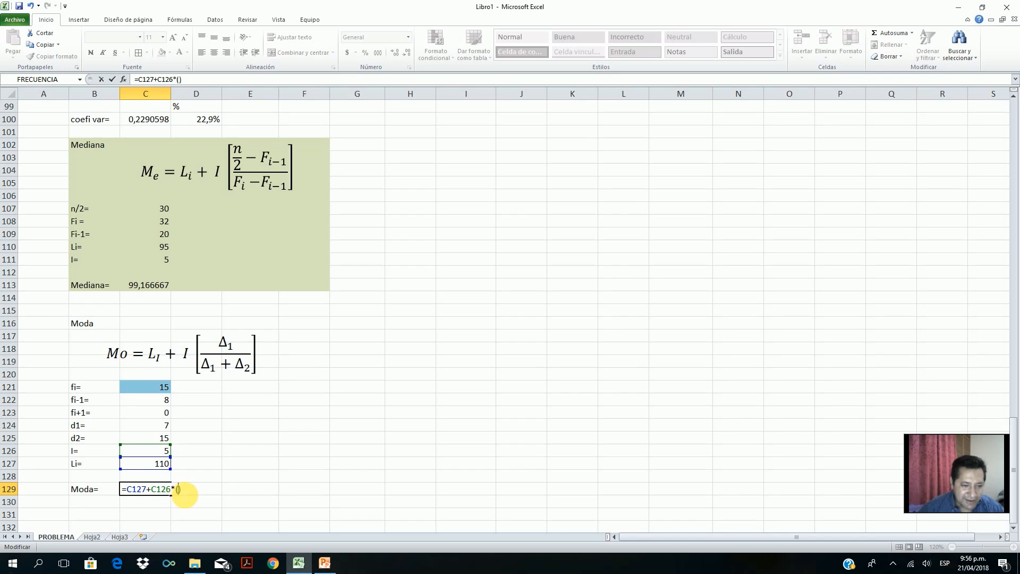
left_click(155, 430)
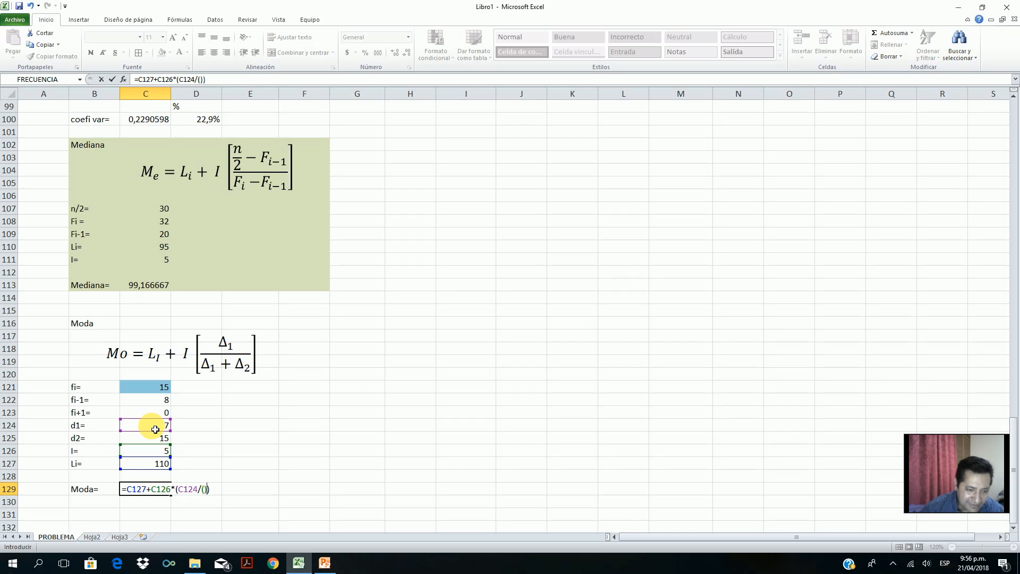
left_click(209, 496)
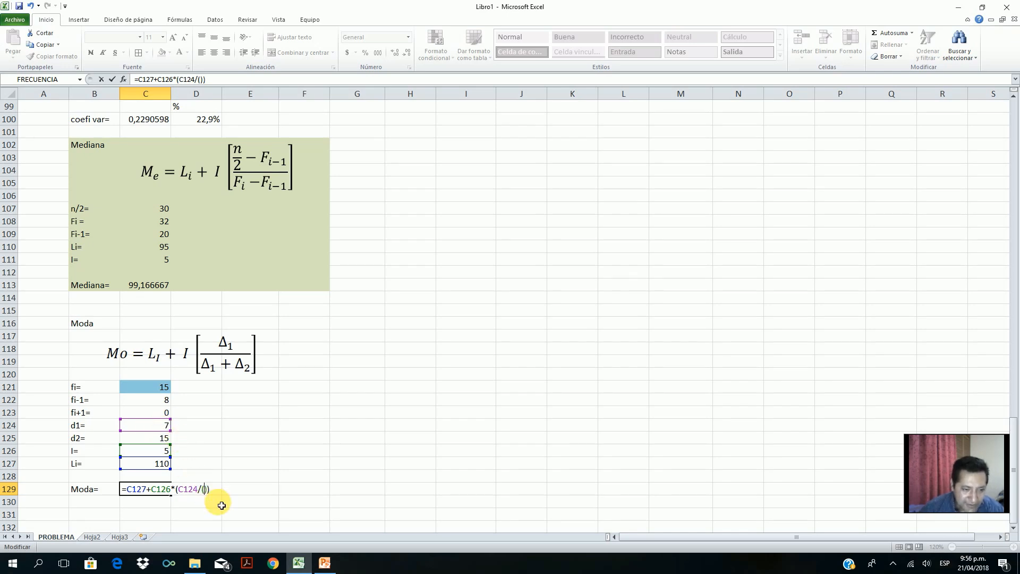
left_click(158, 431)
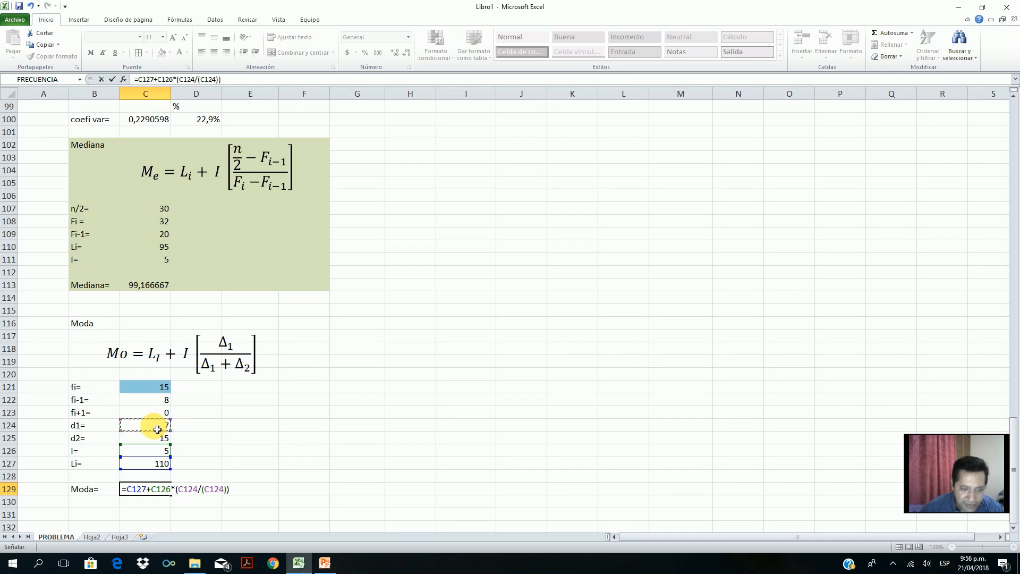
left_click(151, 441)
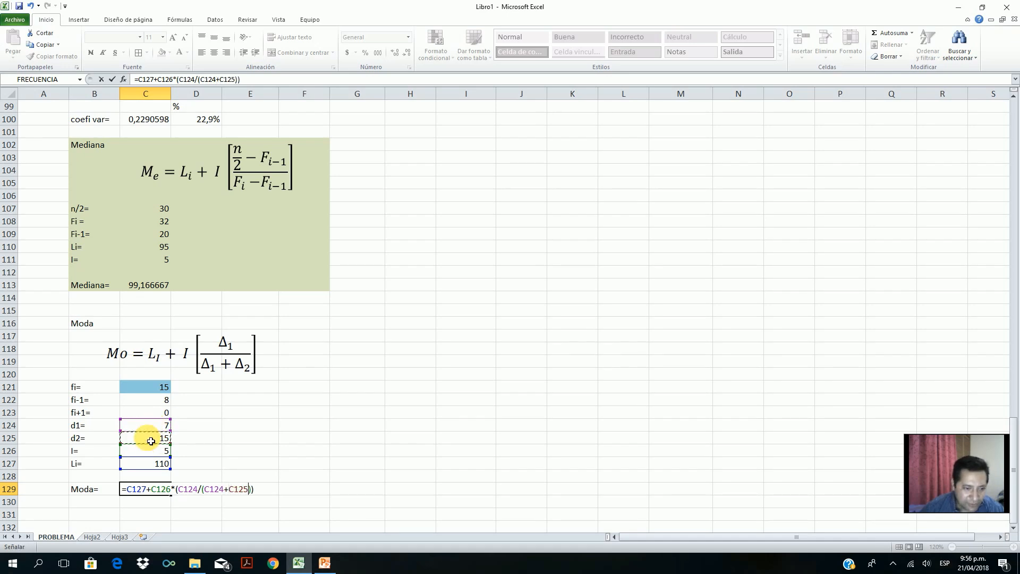
key("Return")
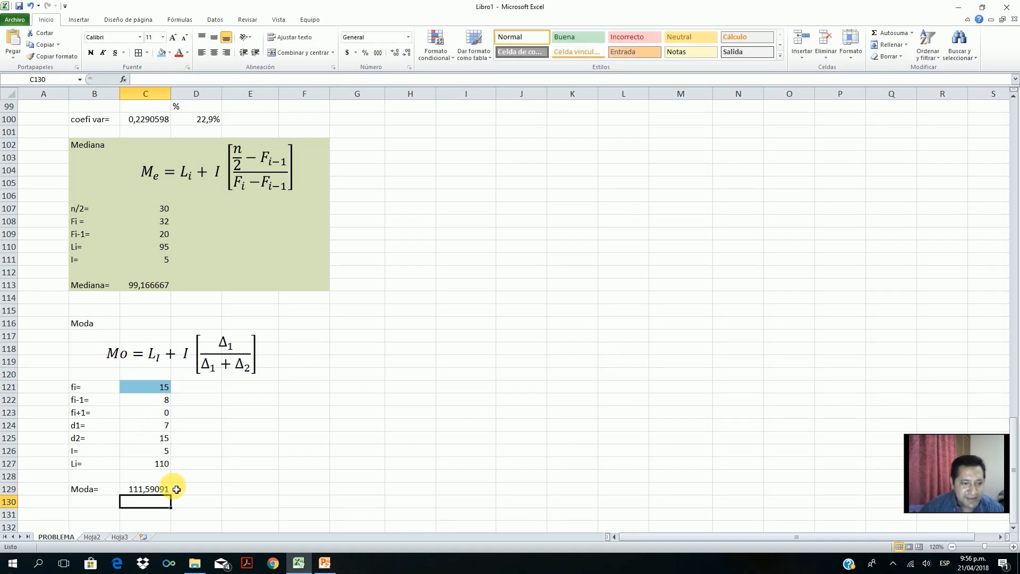
Step: Shade the whole Moda section, range B116:E129, with the same blue fill
left_click(127, 490)
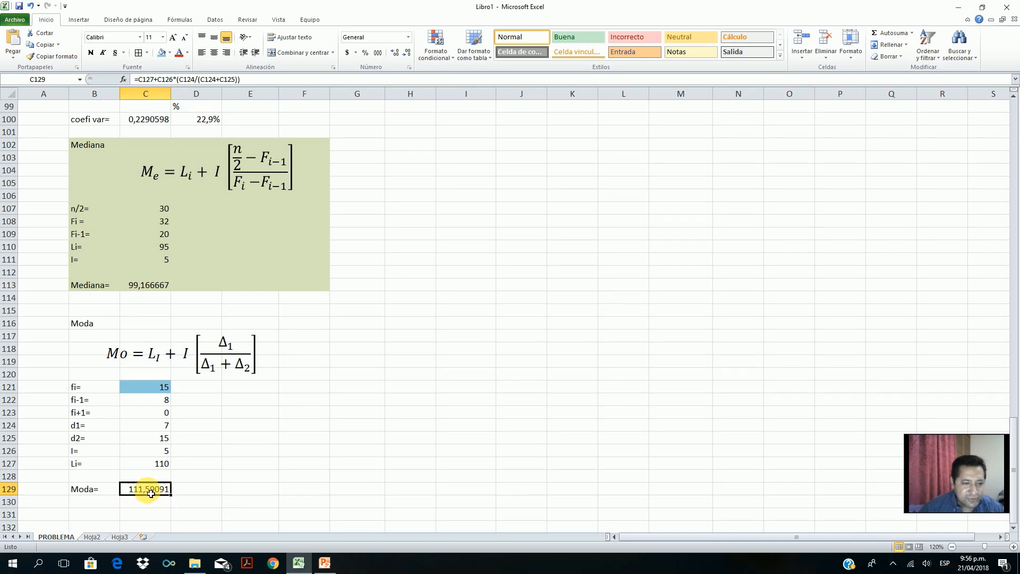
scroll(256, 490, "up", 5)
scroll(256, 491, "up", 20)
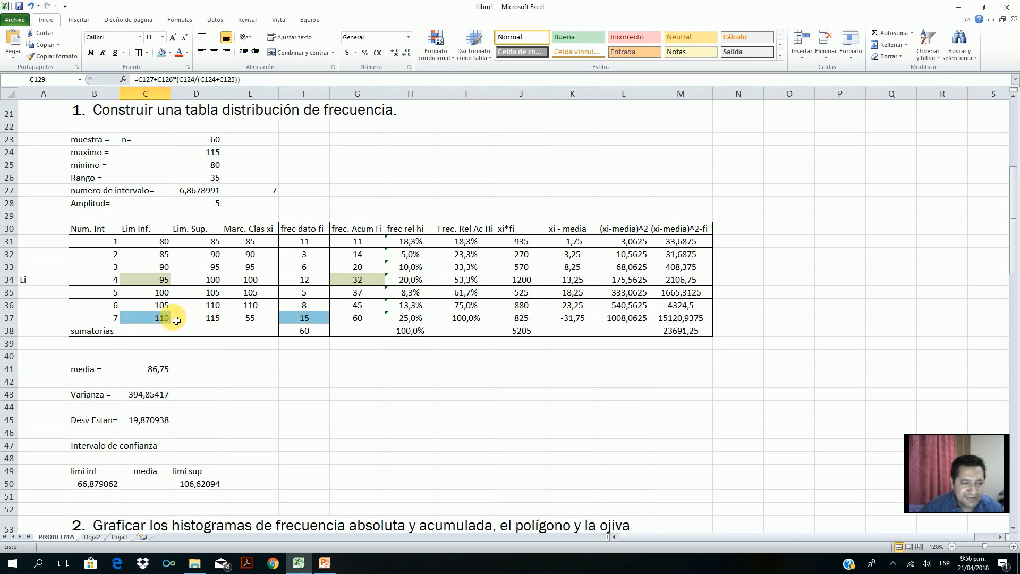
scroll(239, 398, "down", 20)
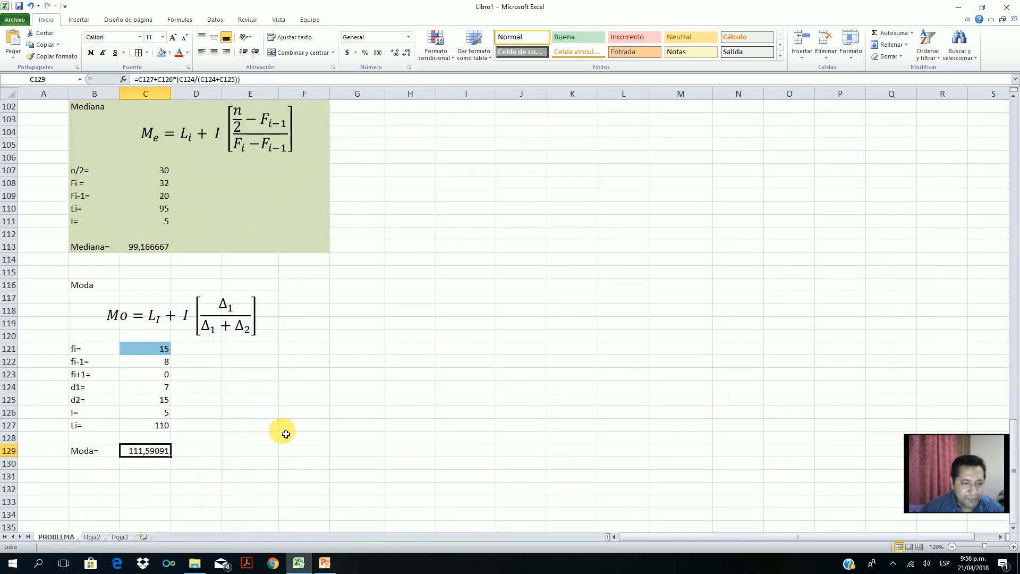
left_click_drag(87, 169, 249, 334)
scroll(387, 325, "up", 4)
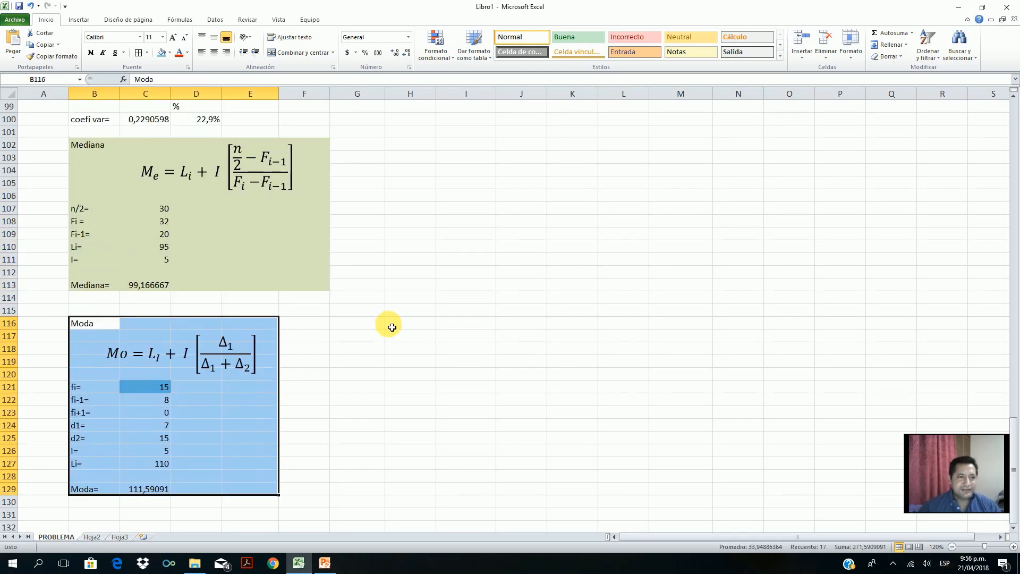
left_click(161, 53)
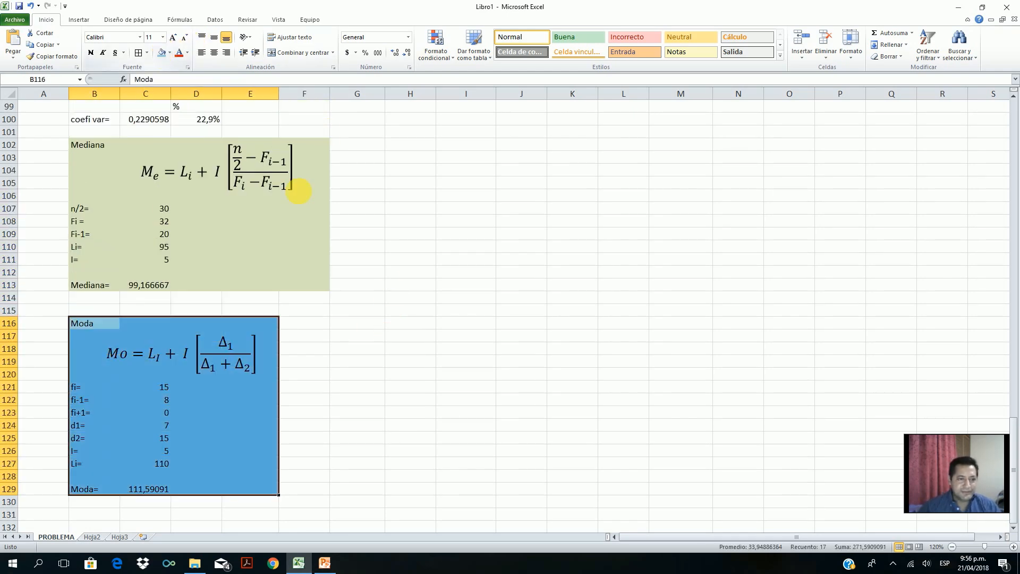
left_click(437, 389)
Step: Review the statistics requested in task 3, focusing on the quartiles, and return to the Mediana and Moda sections
scroll(441, 398, "down", 5)
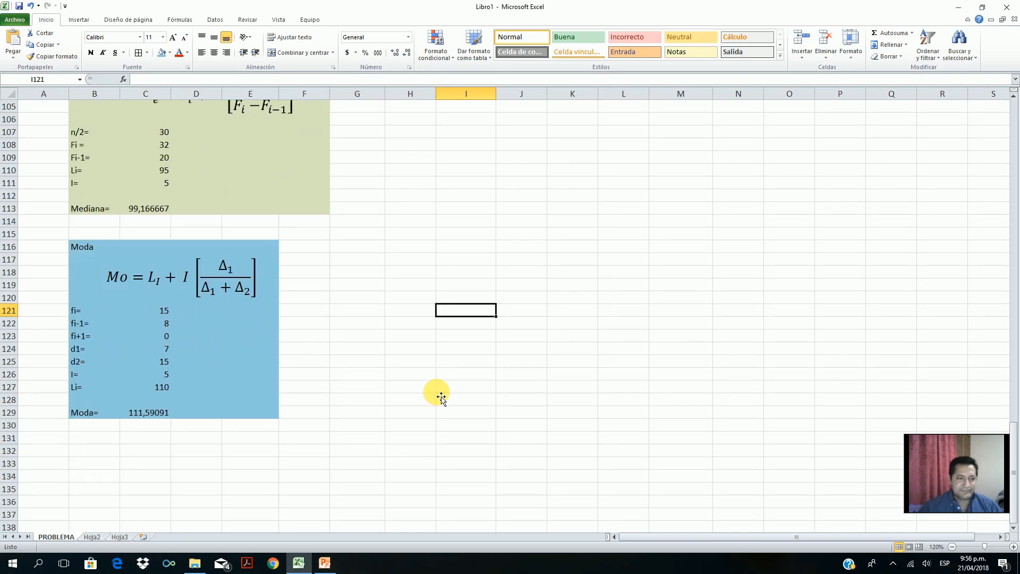
scroll(292, 426, "up", 4)
scroll(291, 425, "up", 10)
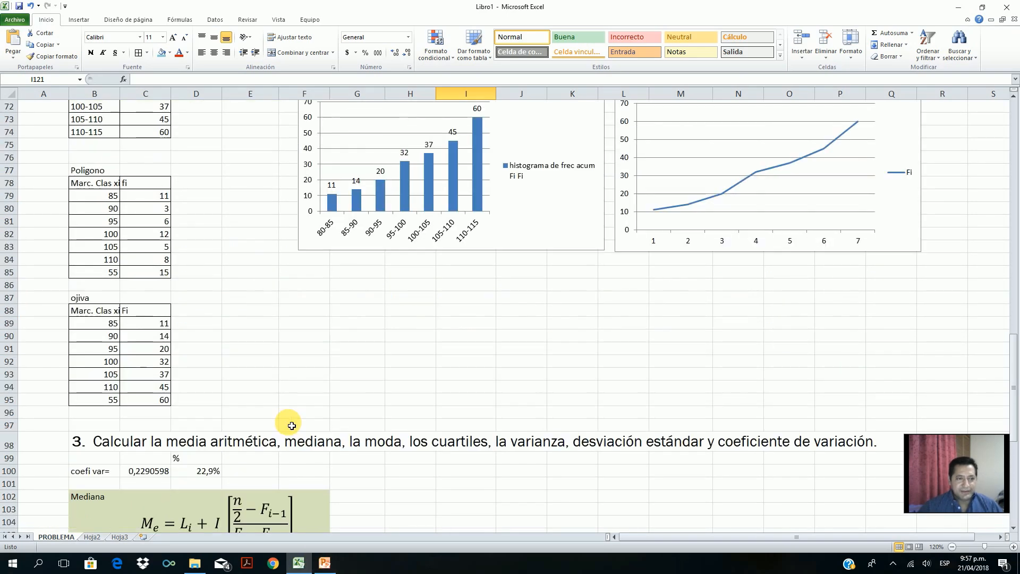
scroll(285, 422, "down", 2)
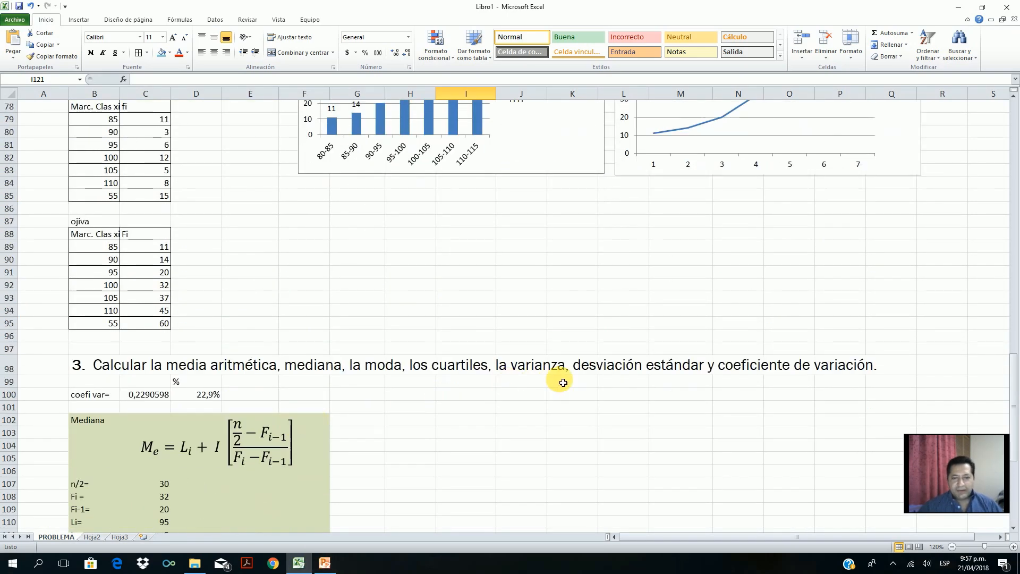
left_click(444, 370)
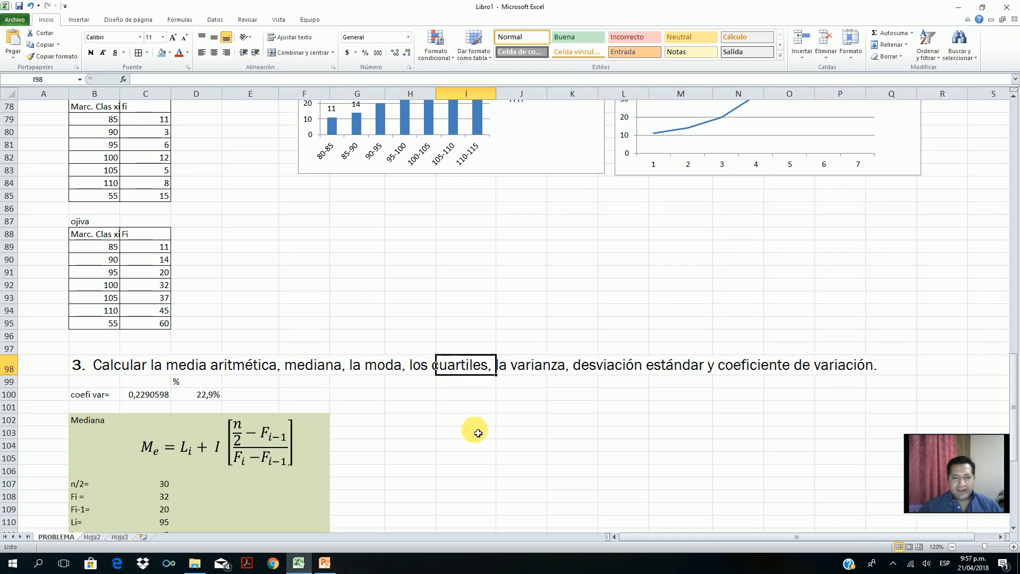
left_click(416, 372)
scroll(510, 431, "down", 10)
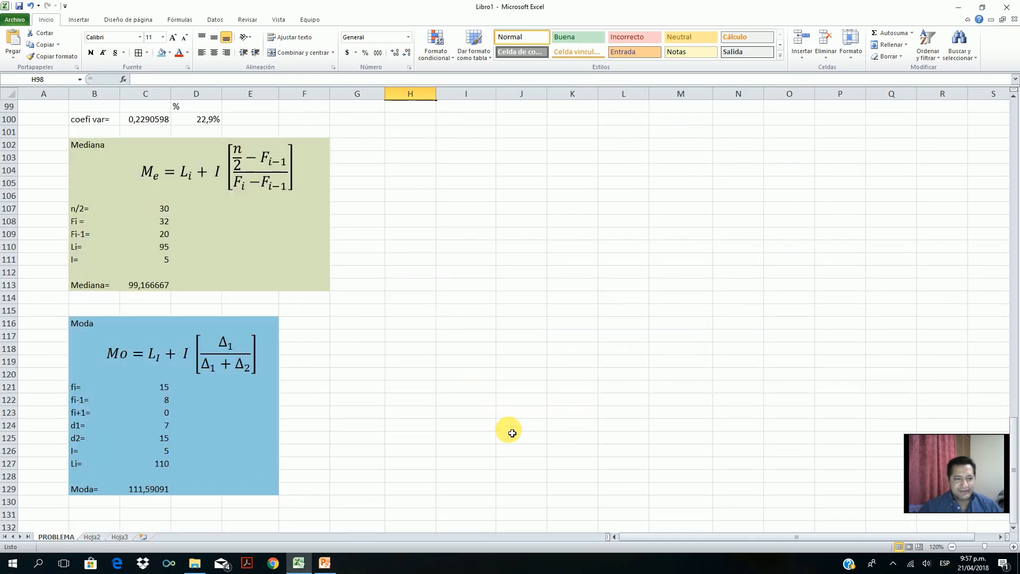
Step: Enter the heading "Los cuartiles" in cell B132, below the Moda section
left_click(96, 413)
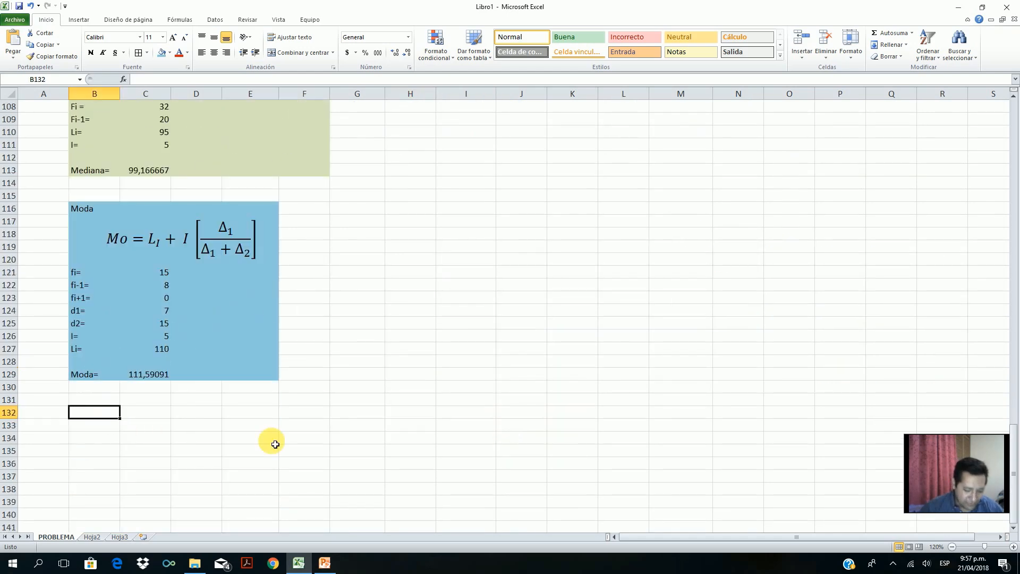
type("Los cuartiles")
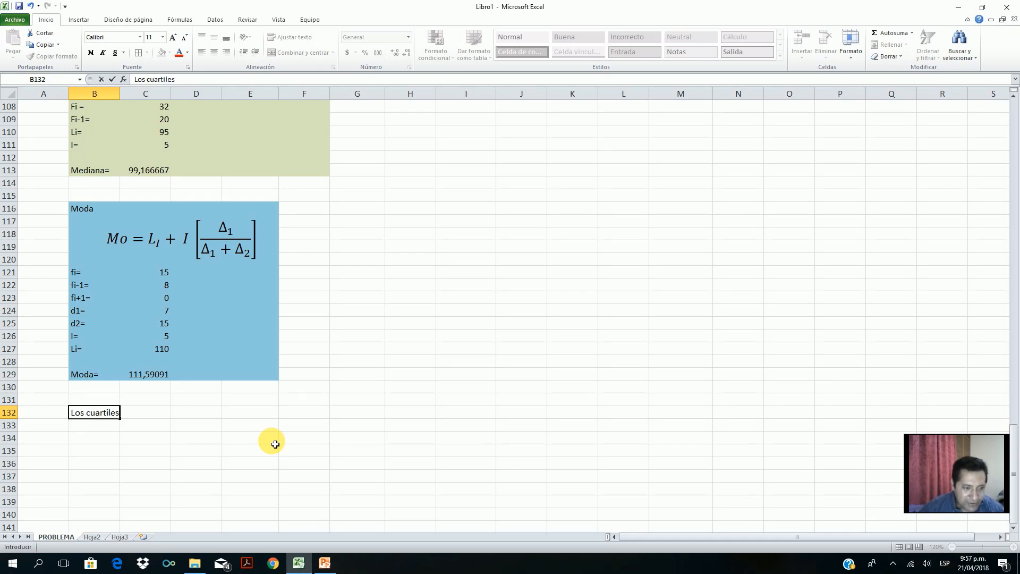
left_click(239, 448)
left_click(90, 426)
Step: Switch to the PowerPoint presentation and copy the Qk quartile formula for grouped data from slide 16
scroll(287, 428, "up", 8)
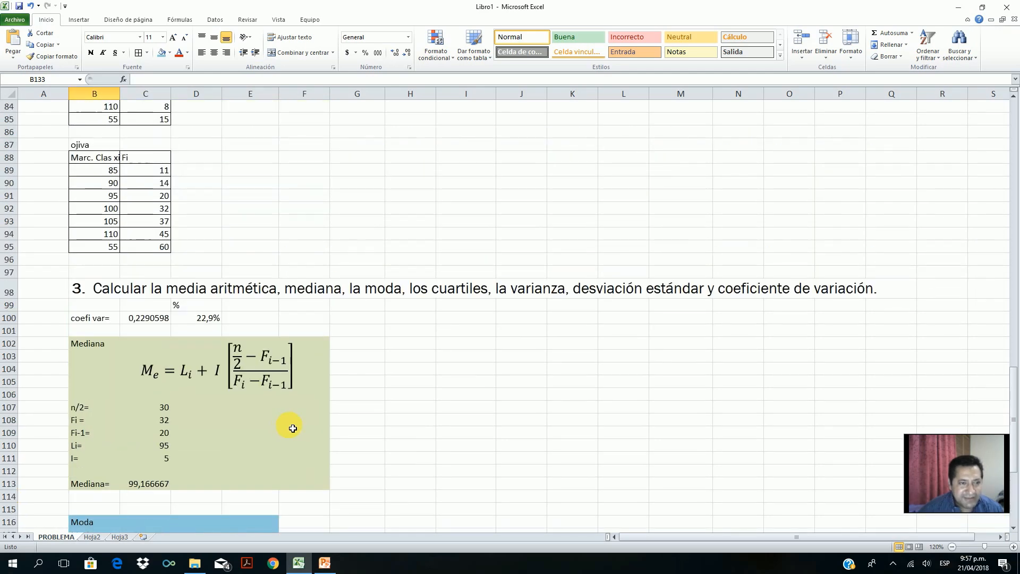
left_click(394, 357)
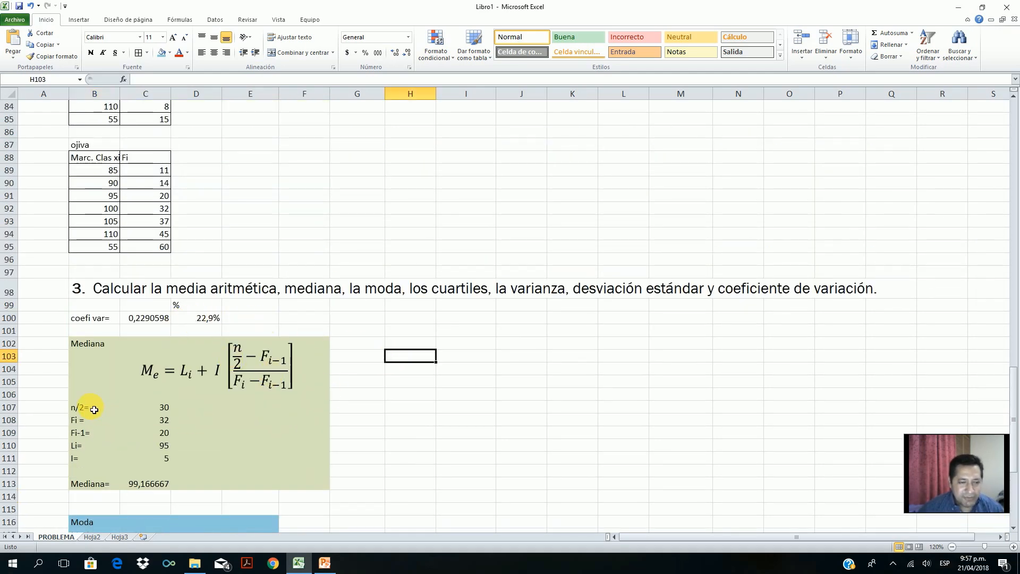
scroll(495, 357, "down", 2)
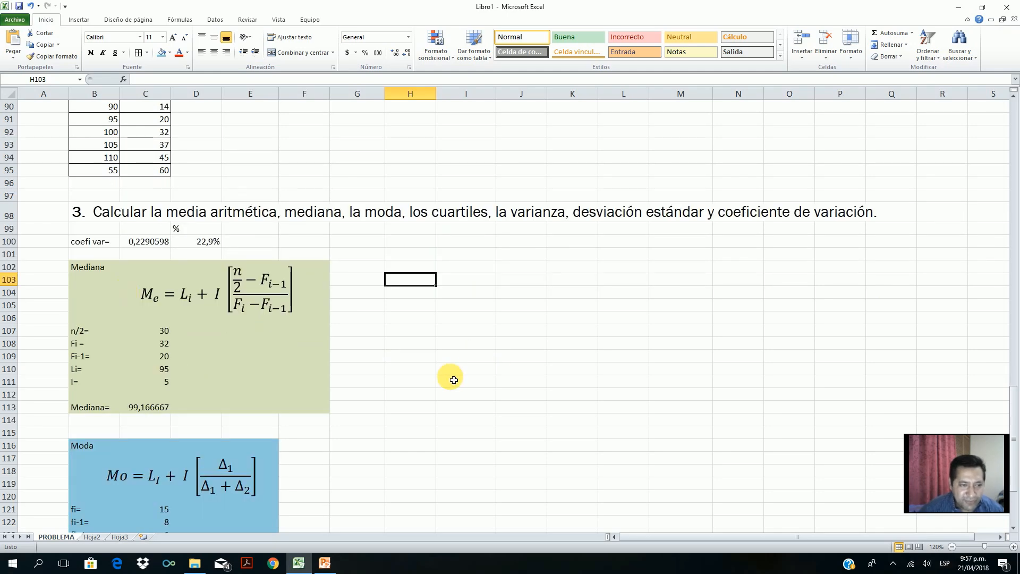
scroll(454, 378, "down", 2)
scroll(456, 377, "down", 3)
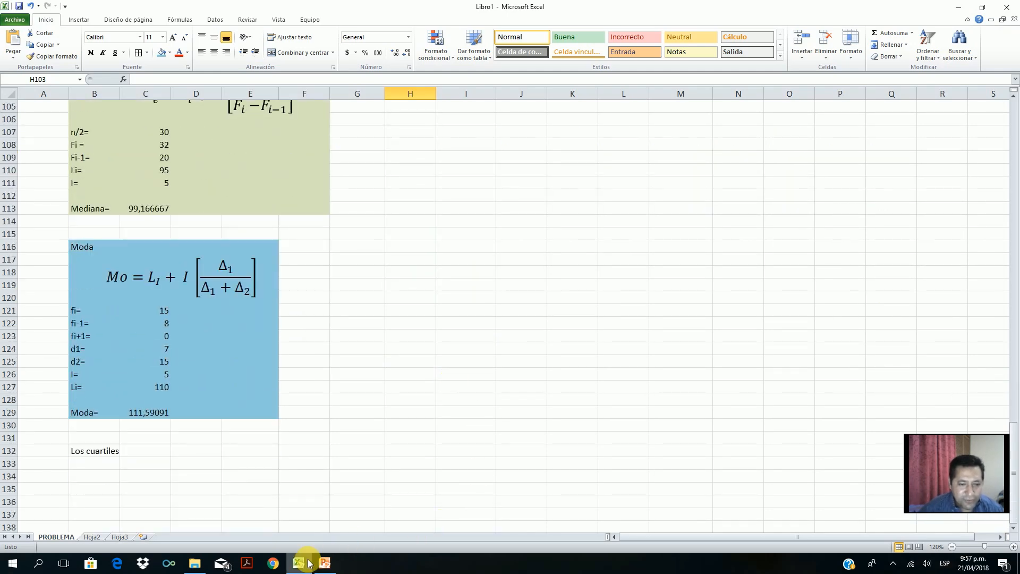
mouse_move(329, 568)
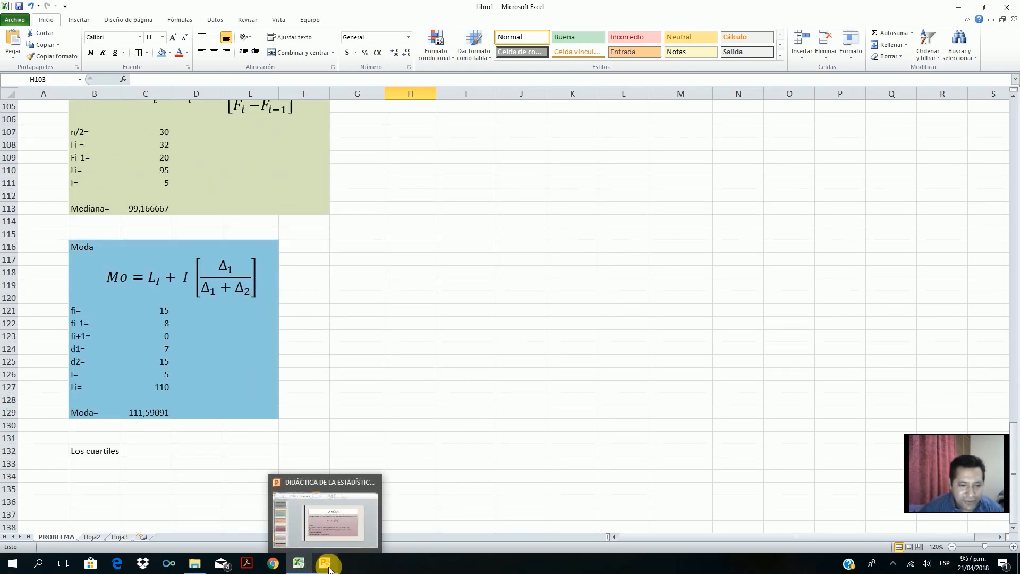
left_click(329, 567)
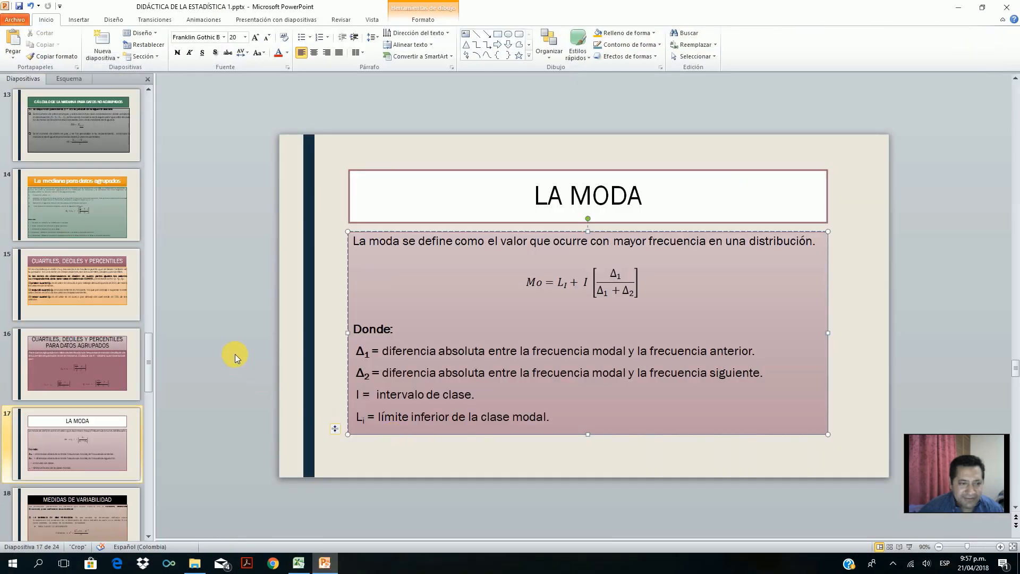
left_click(108, 353)
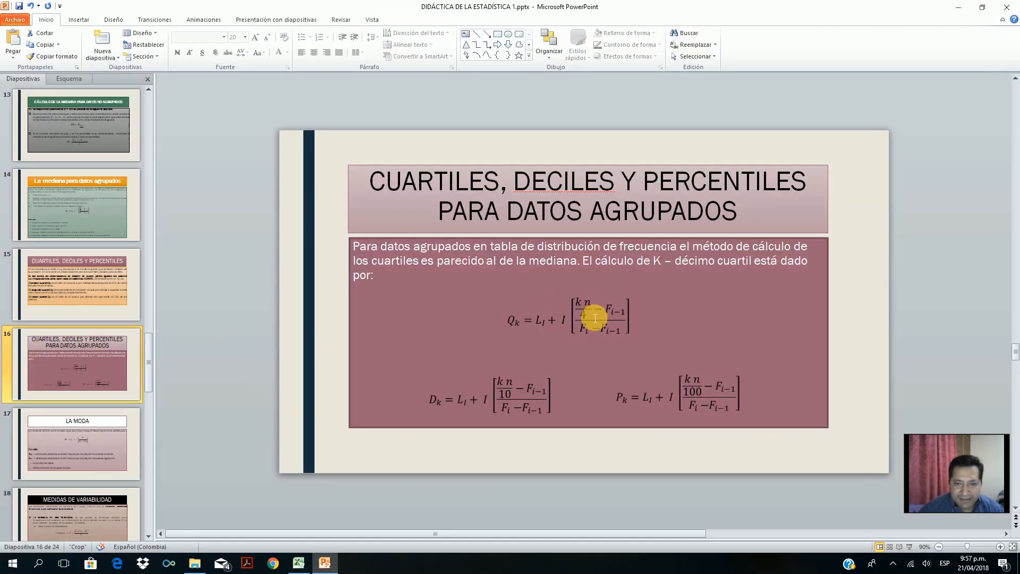
double_click(594, 317)
left_click(590, 299)
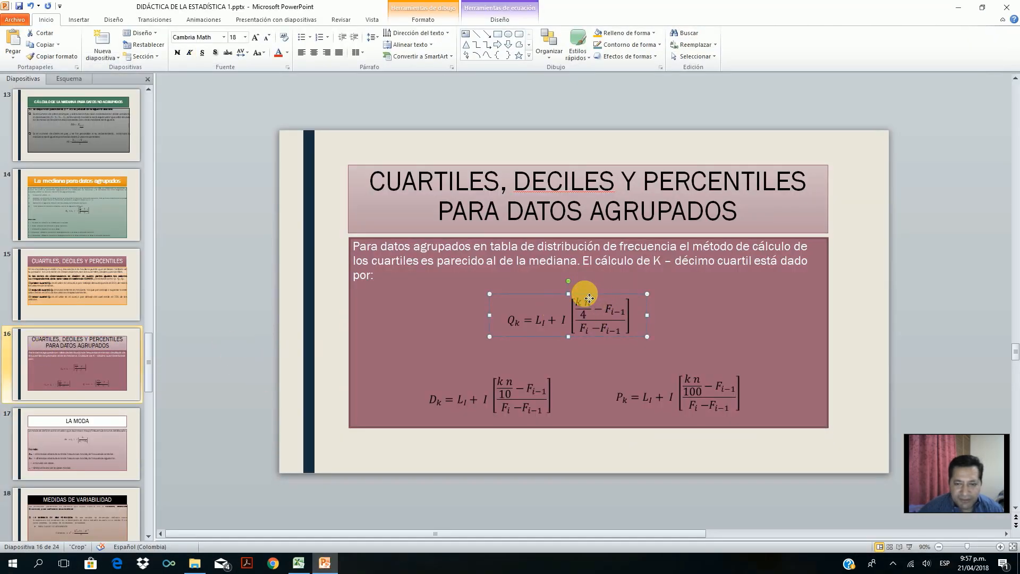
right_click(588, 296)
left_click(521, 313)
Step: Switch back to the Excel worksheet and paste the Qk formula at C134, below the "Los cuartiles" heading
left_click(297, 564)
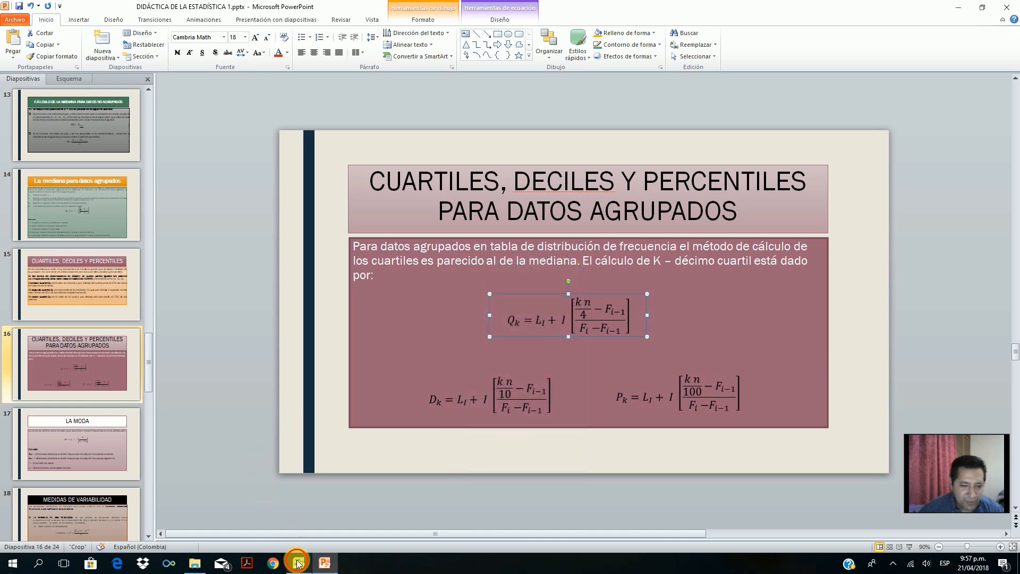
left_click(146, 477)
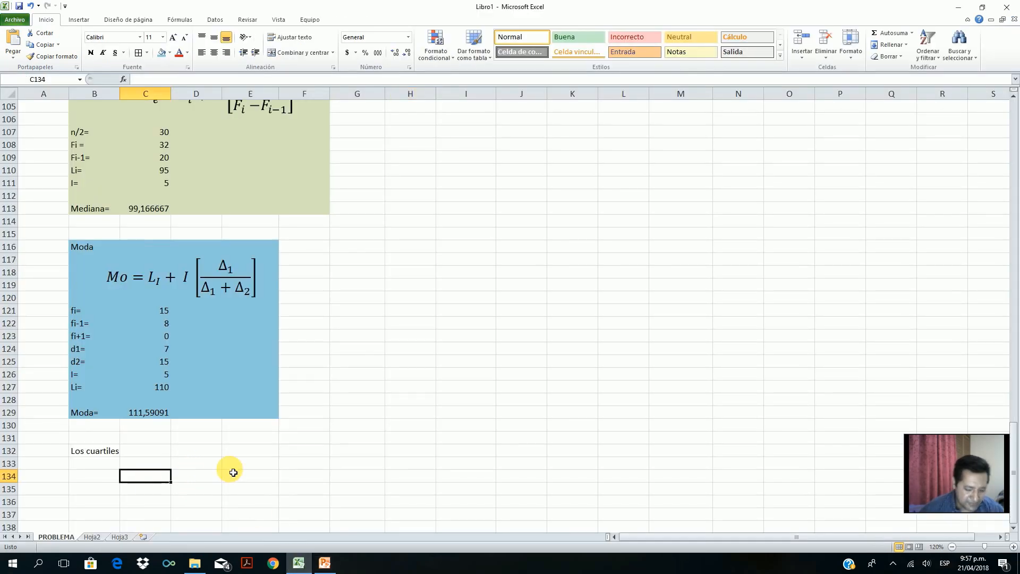
key("ctrl+v")
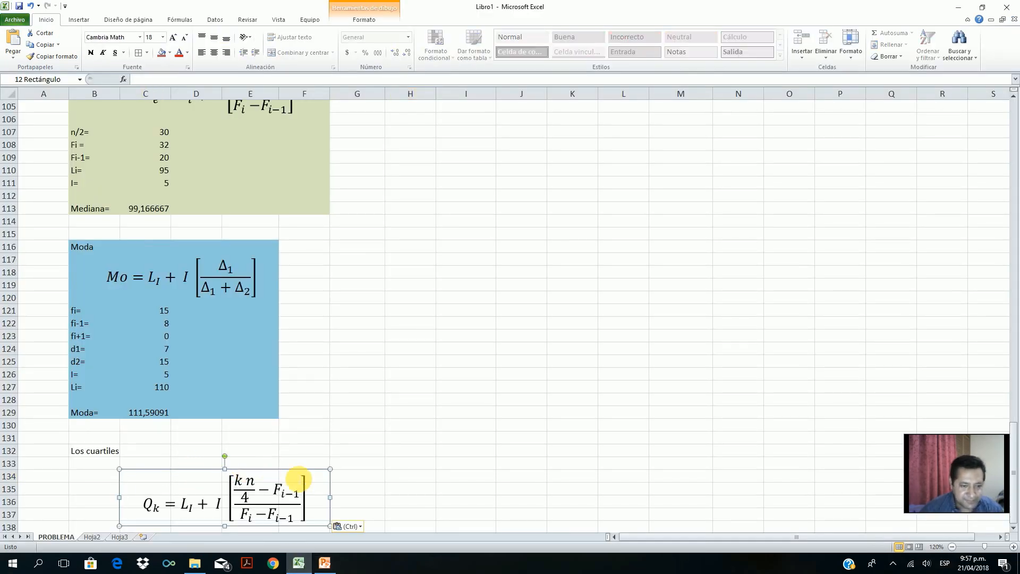
Step: Enter the label "Primer cuartil" in cell B138, below the quartile formula
scroll(301, 477, "down", 3)
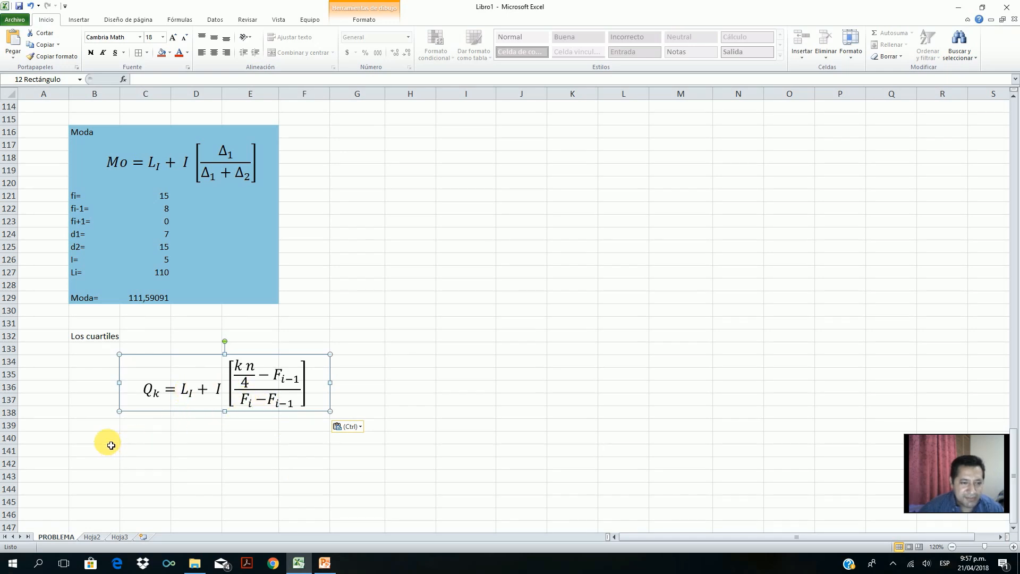
left_click(176, 448)
left_click(95, 417)
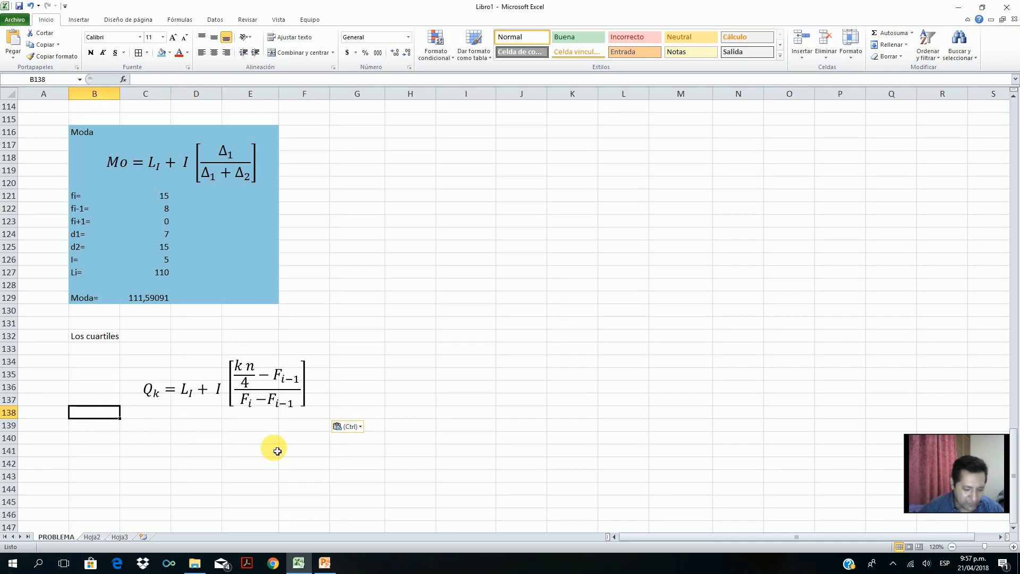
type("Primer cuart")
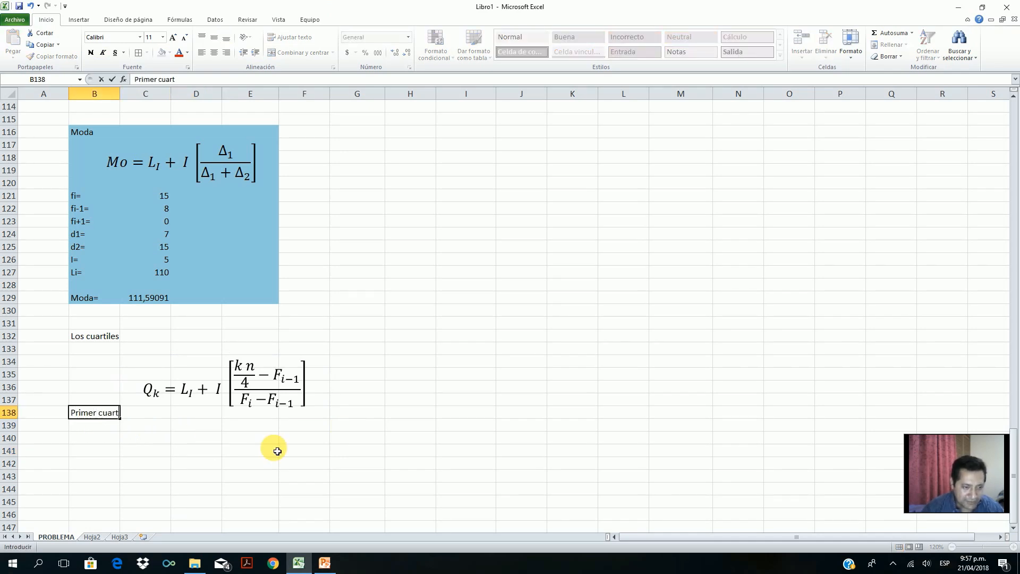
Step: Move the Qk formula up slightly and paste a copy of it at C139, below the "Primer cuartil" label
left_click(243, 366)
left_click_drag(203, 360, 203, 349)
right_click(204, 349)
left_click(143, 366)
left_click(164, 423)
key("ctrl+v")
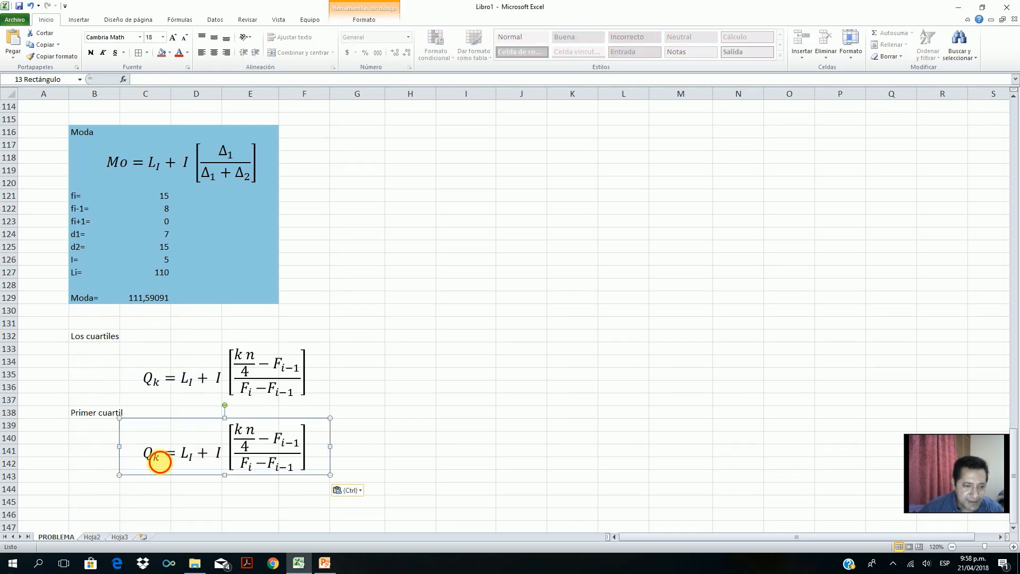
Step: Adapt the copied formula to the first quartile by changing its subscript k to 1 and its numerator k n to n
left_click(159, 461)
key("Delete")
type("1")
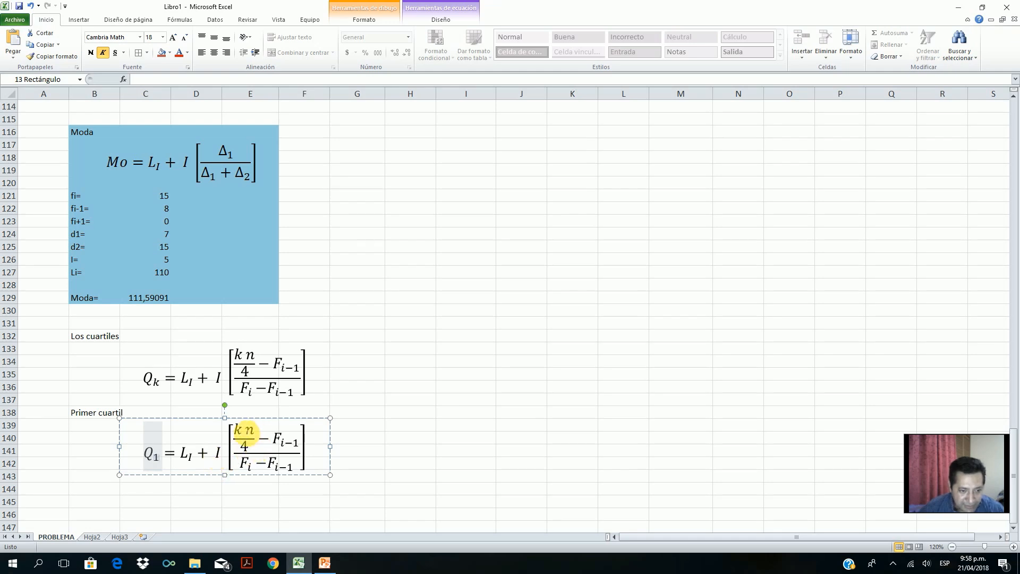
left_click(246, 431)
key("BackSpace")
type("1")
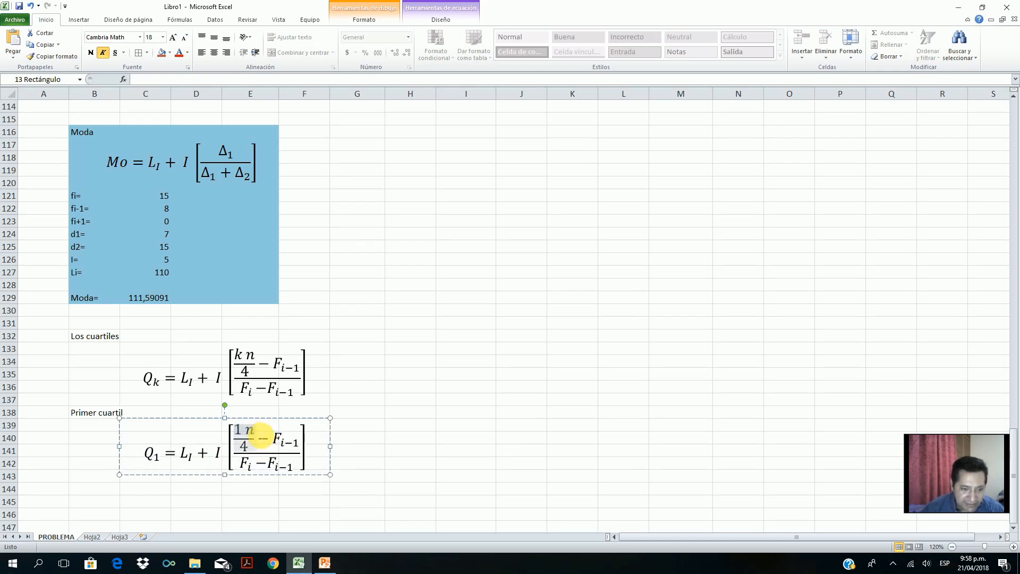
key("BackSpace")
left_click(376, 450)
left_click(245, 429)
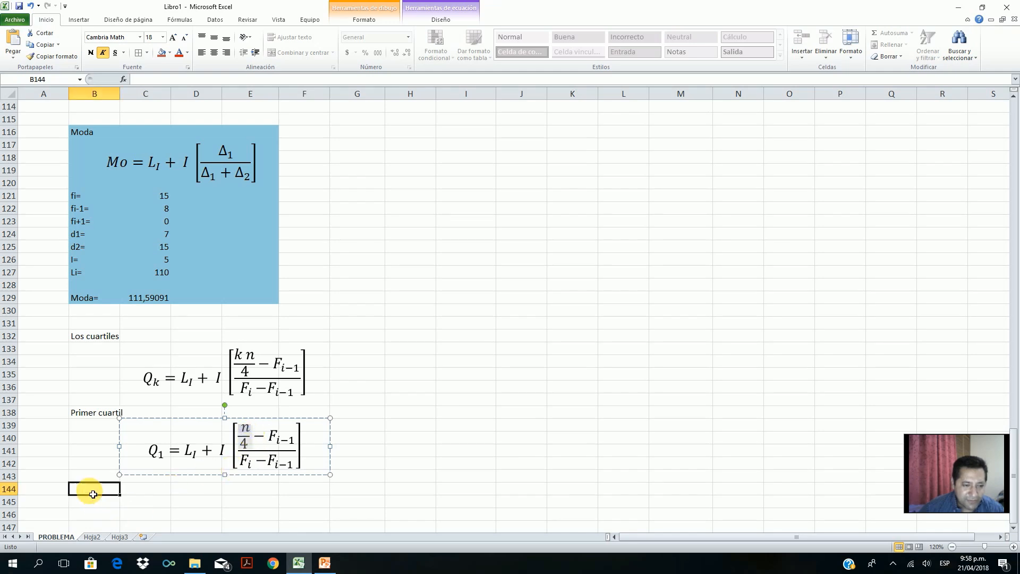
Step: Label cell B144 "n/4=" and calculate its value in C144 with the formula =D23/4
left_click(89, 489)
type("n/4=")
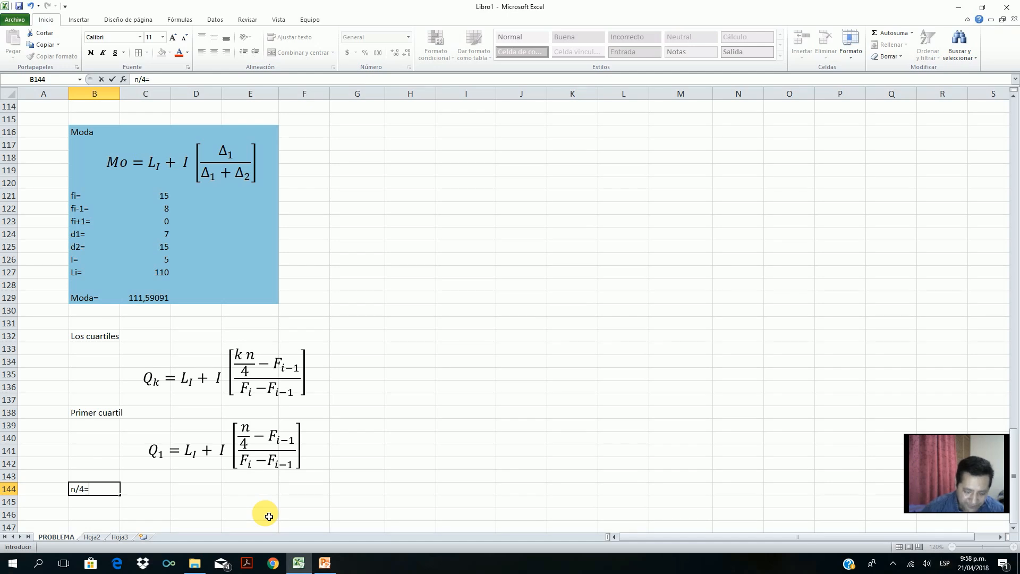
key("Tab")
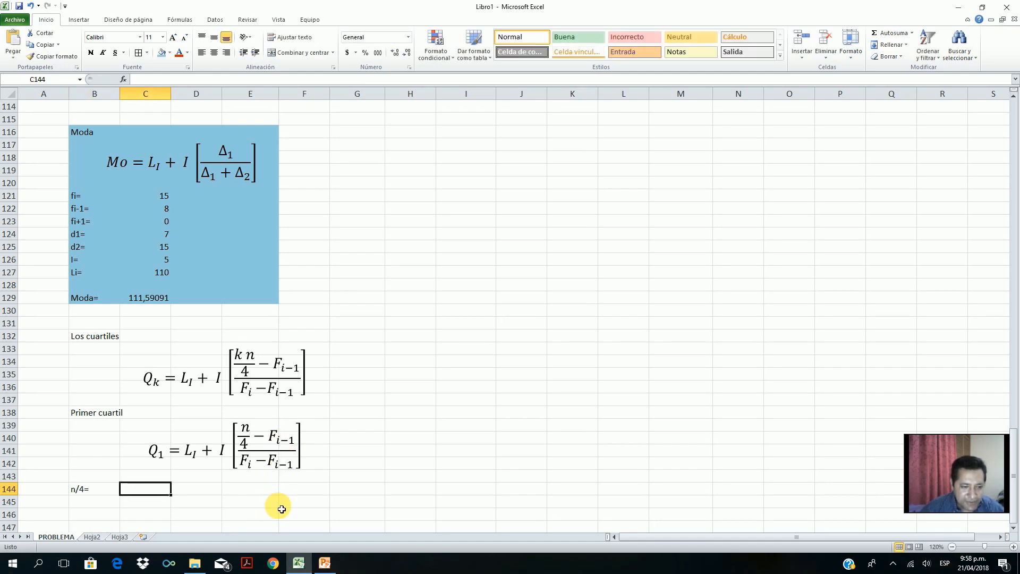
type("=")
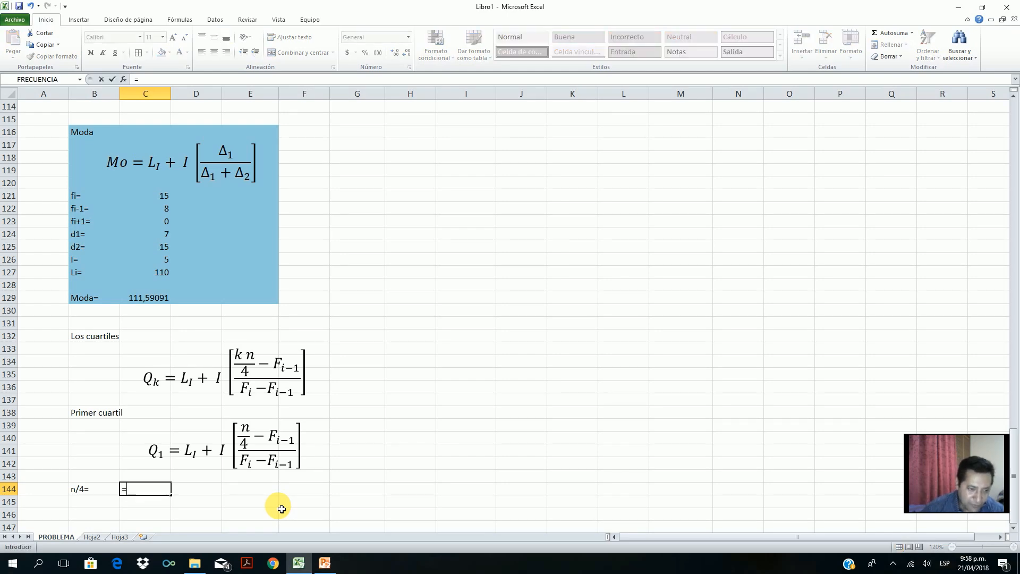
scroll(281, 509, "up", 20)
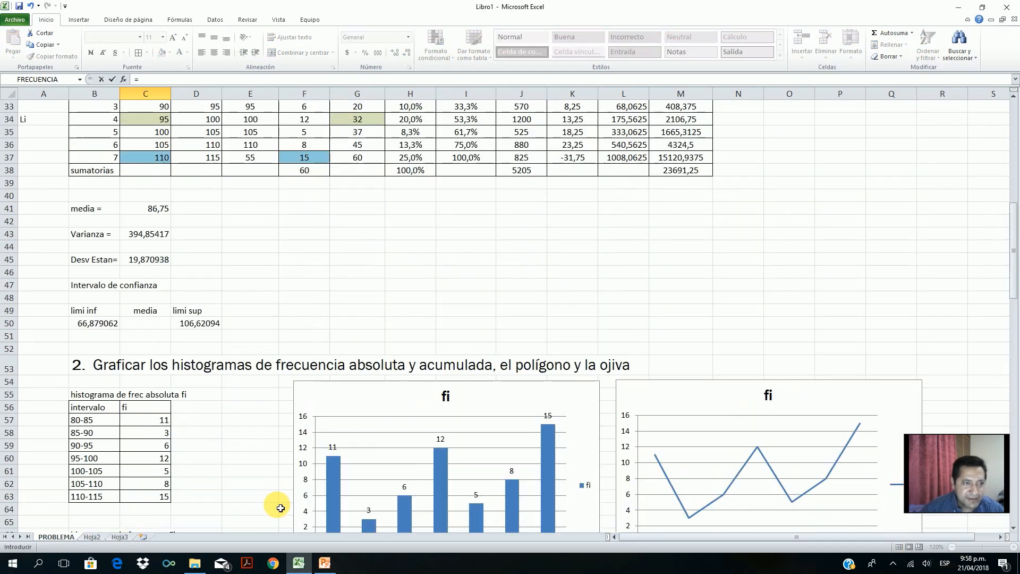
scroll(174, 452, "up", 4)
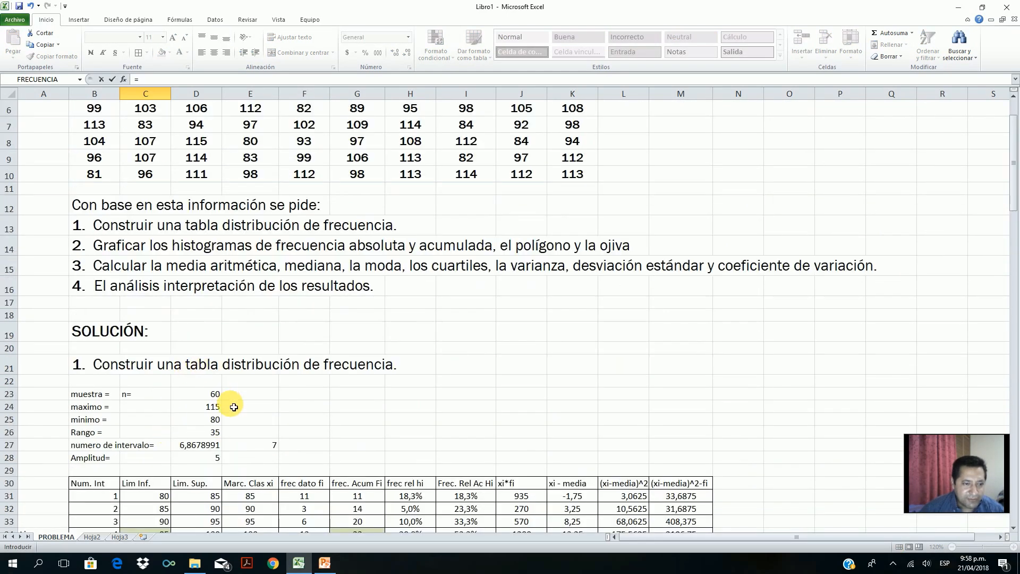
left_click(218, 398)
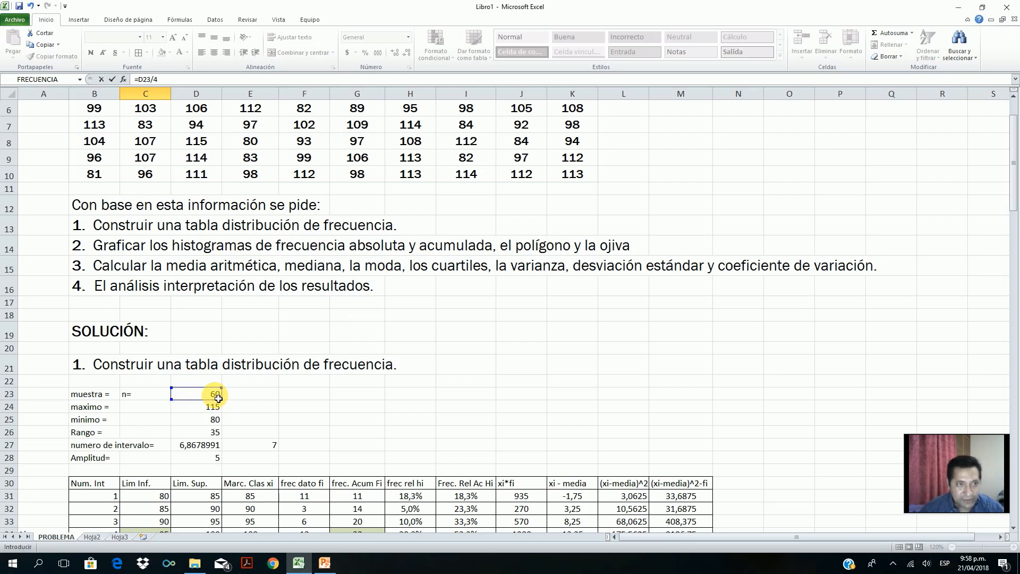
key("Return")
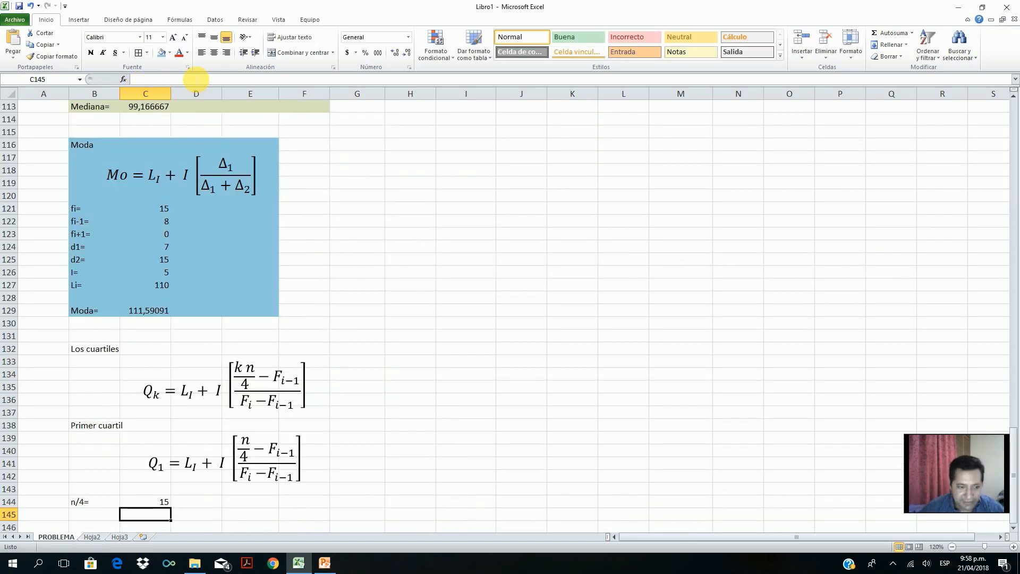
Step: Label cell B145 "Fi=" below the n/4 row of the first quartile
scroll(305, 505, "down", 2)
left_click(101, 439)
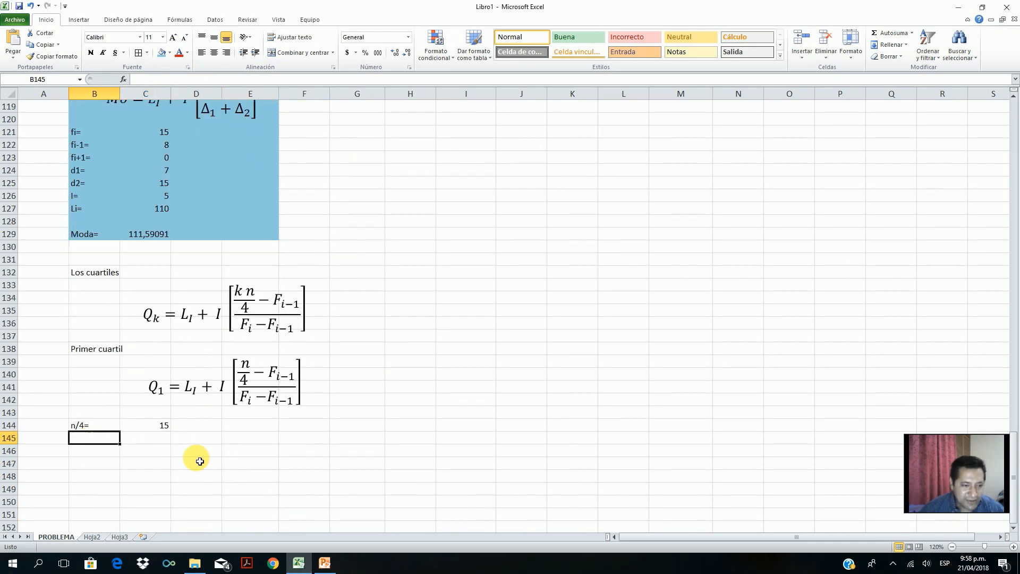
type("F")
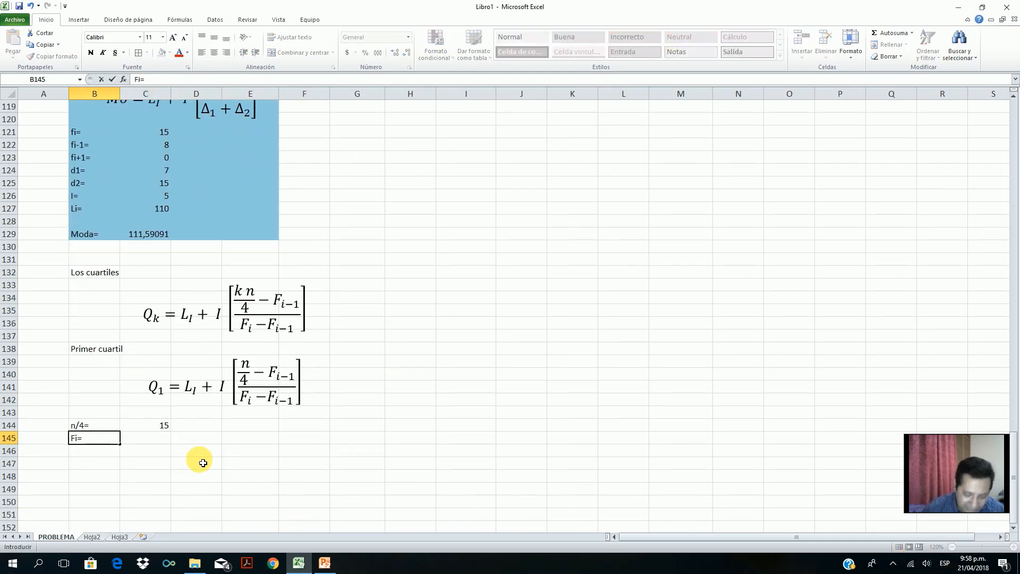
type("i=")
left_click(133, 436)
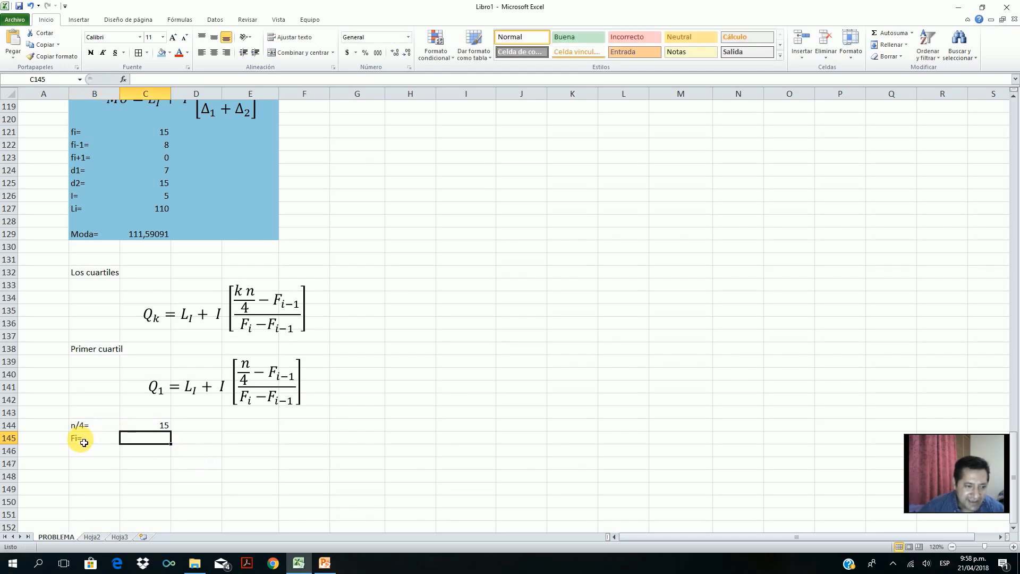
Step: Set the Fi value in C145 to the third interval's cumulative frequency with the formula =G33
left_click(101, 425)
left_click(98, 442)
left_click(146, 439)
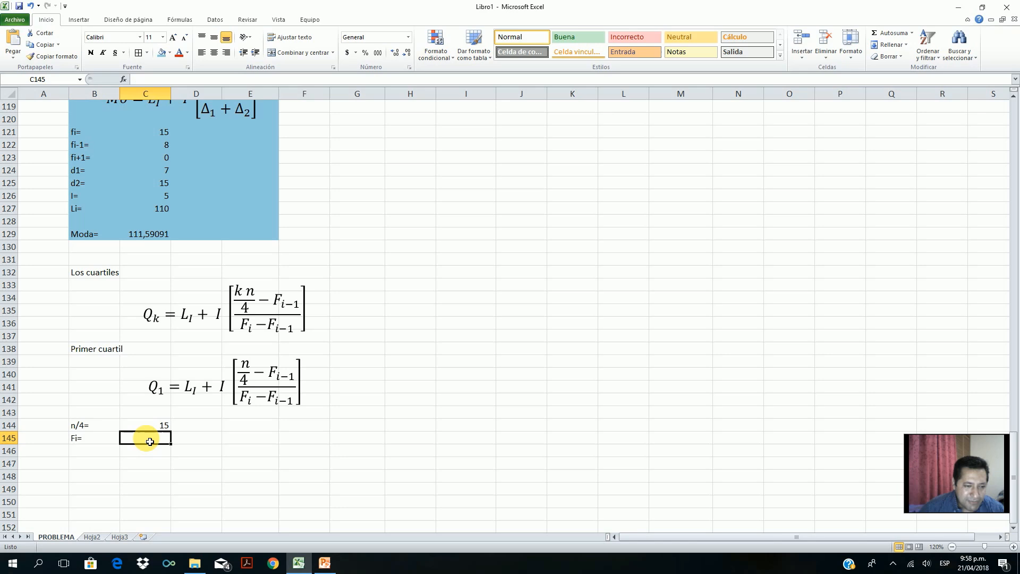
left_click(156, 425)
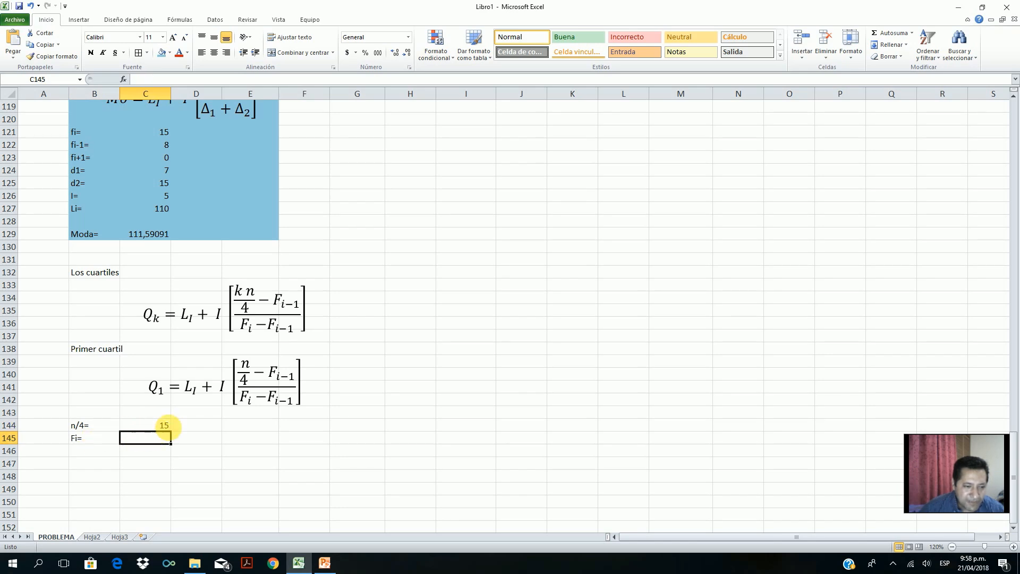
left_click(151, 439)
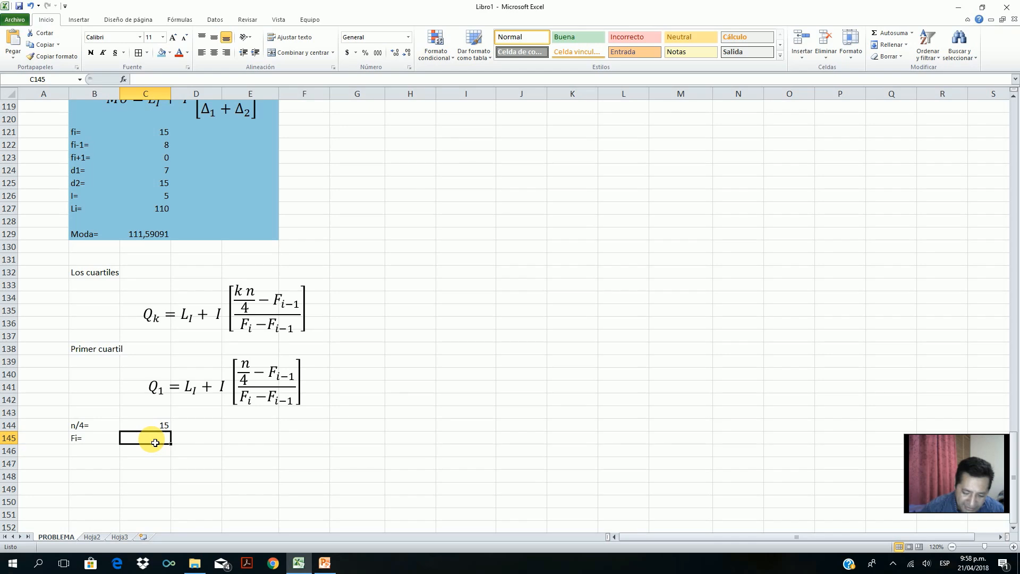
type("=")
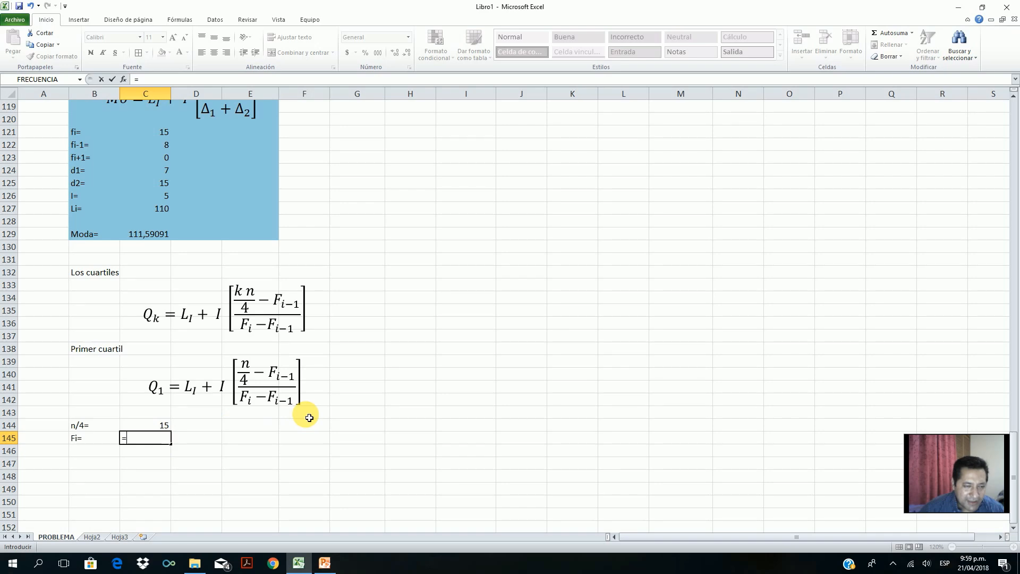
scroll(309, 417, "up", 20)
scroll(311, 420, "up", 8)
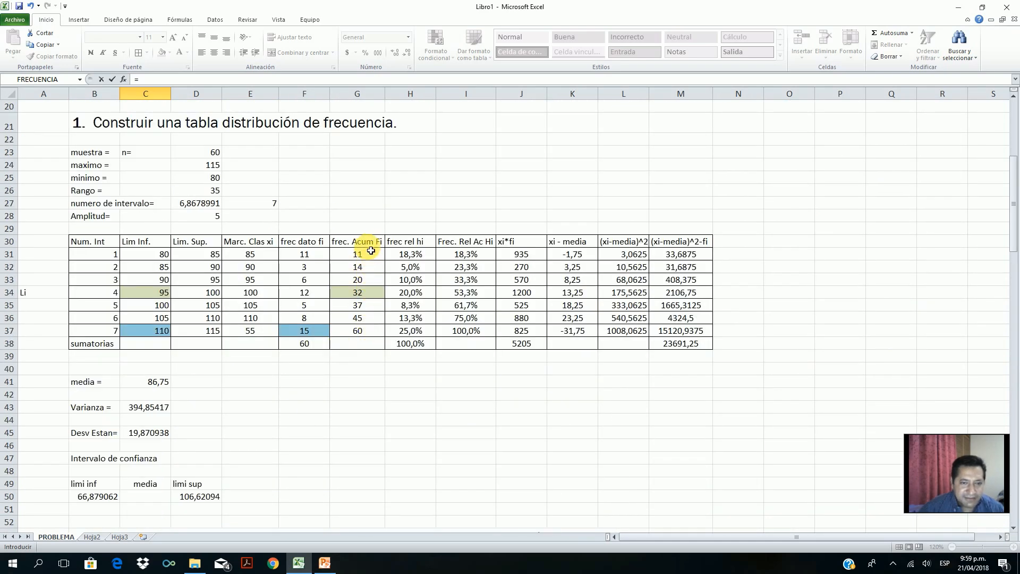
left_click(367, 284)
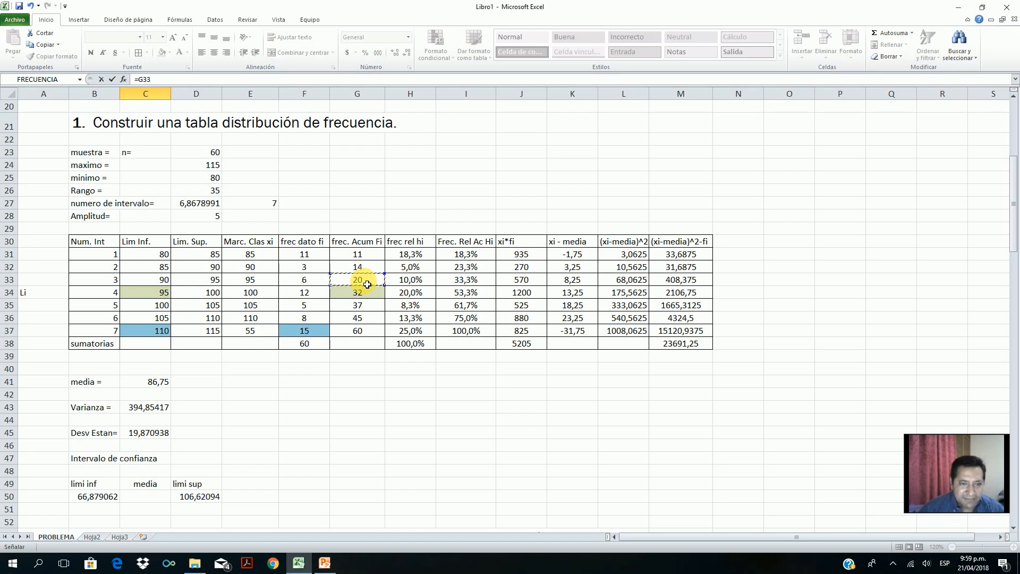
key("Return")
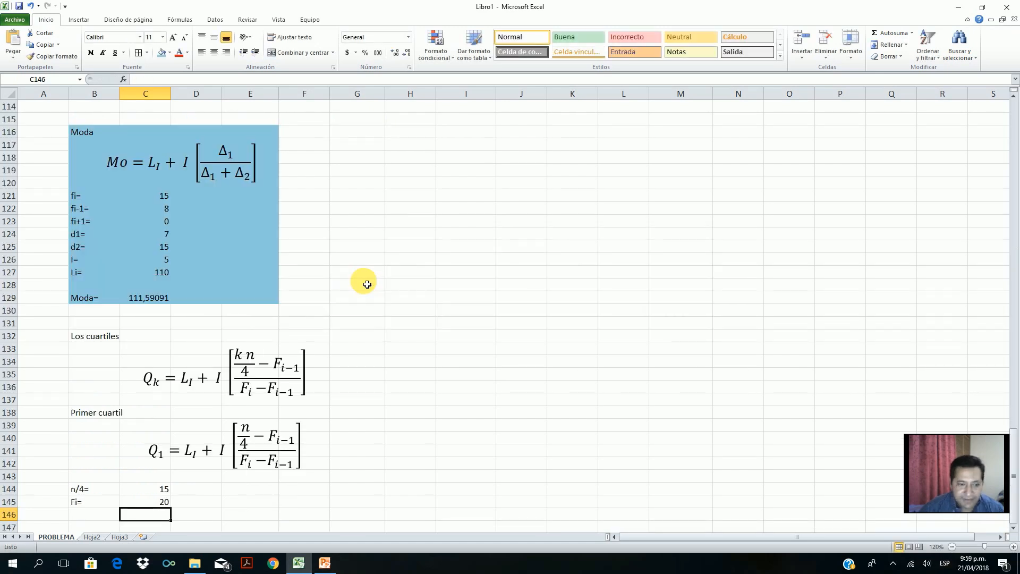
Step: Fill the Fi value in C145 and its source cell G33 in the frequency table with light orange
left_click(137, 503)
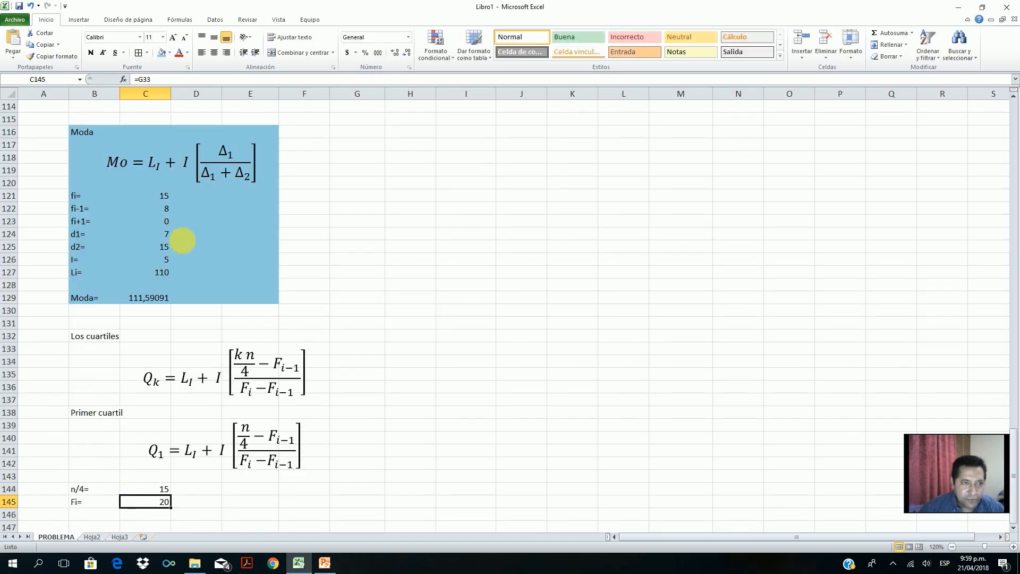
left_click(169, 53)
left_click(167, 93)
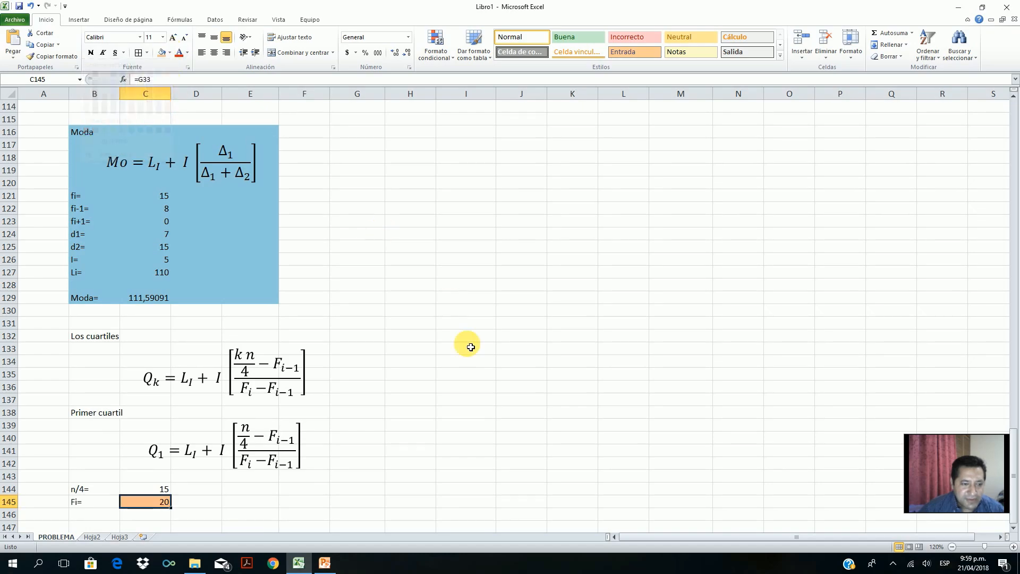
scroll(468, 343, "up", 13)
scroll(472, 347, "up", 20)
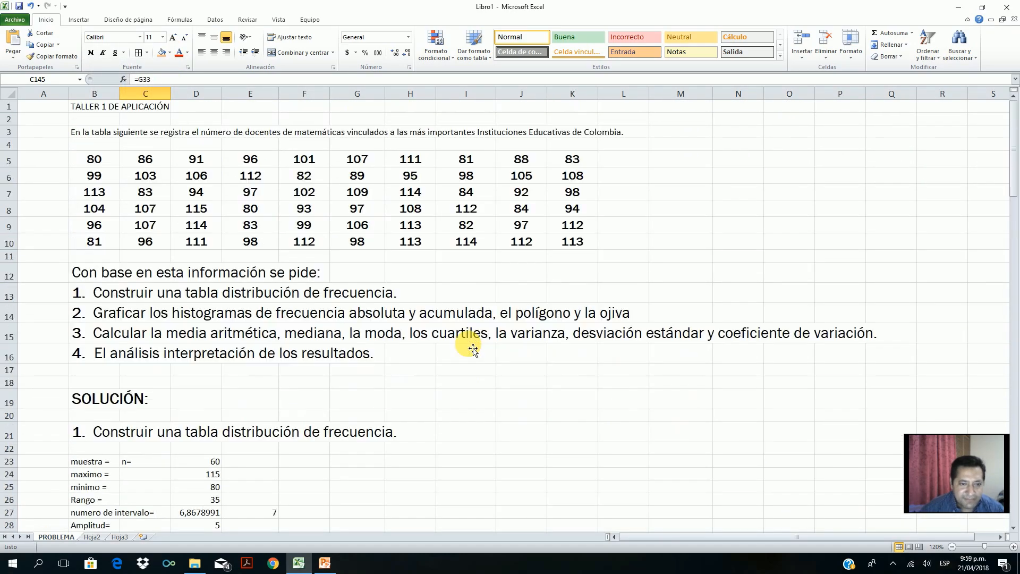
scroll(466, 338, "down", 2)
left_click(353, 410)
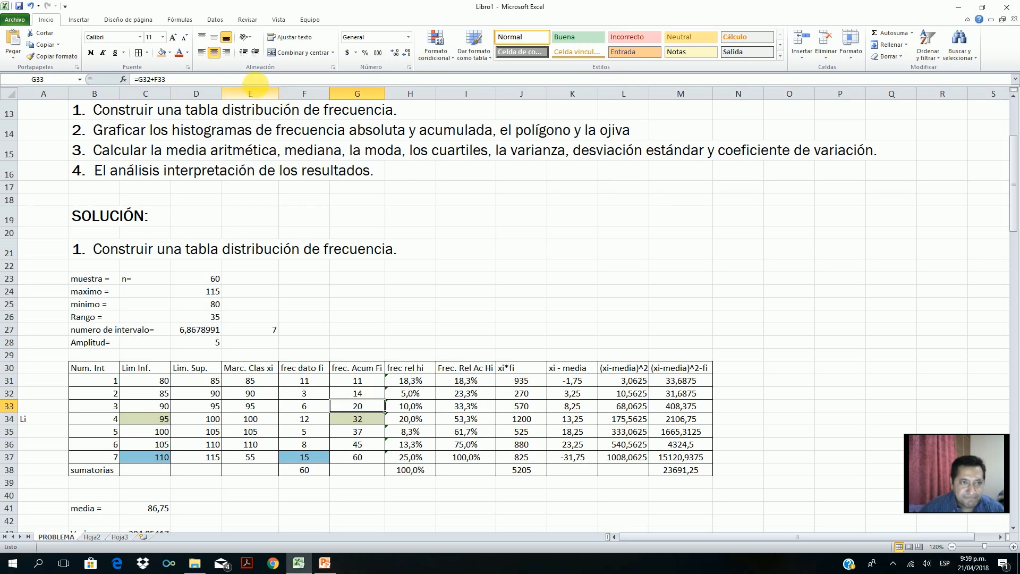
left_click(163, 55)
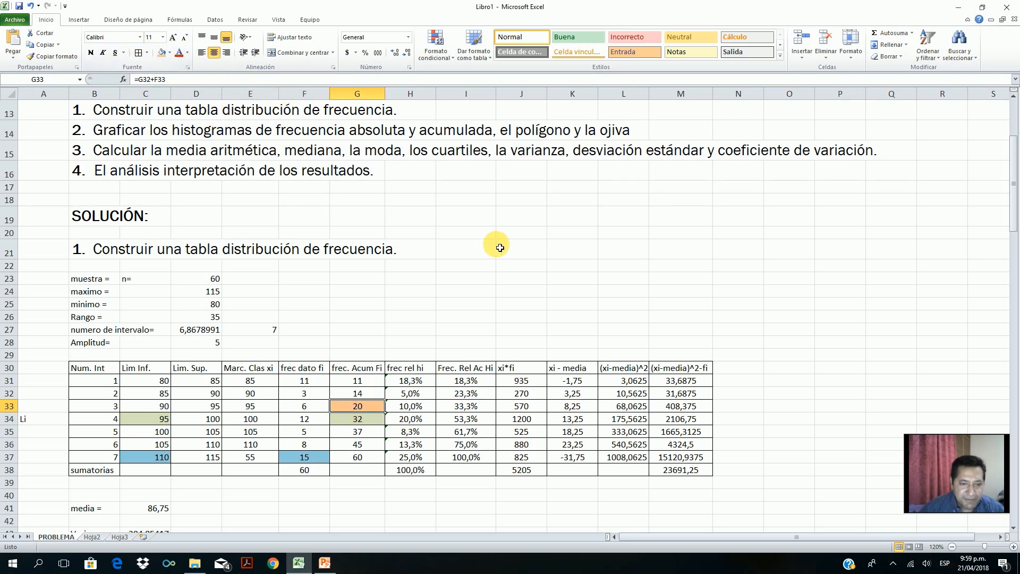
scroll(496, 245, "down", 2)
left_click(378, 290)
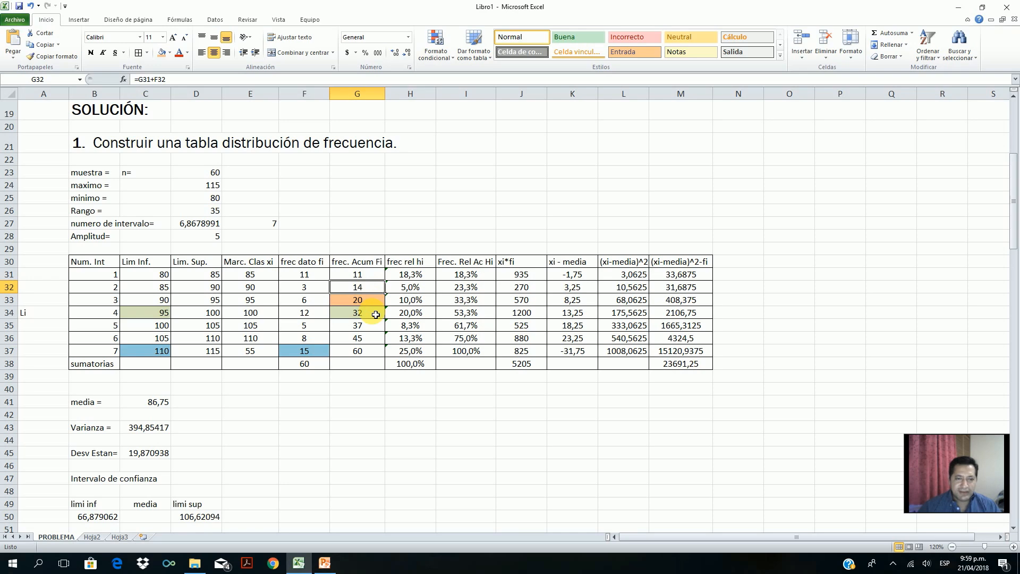
left_click(376, 314)
Step: Label cell B146 "Fi-1=" below the Fi row of the first quartile
scroll(389, 340, "down", 13)
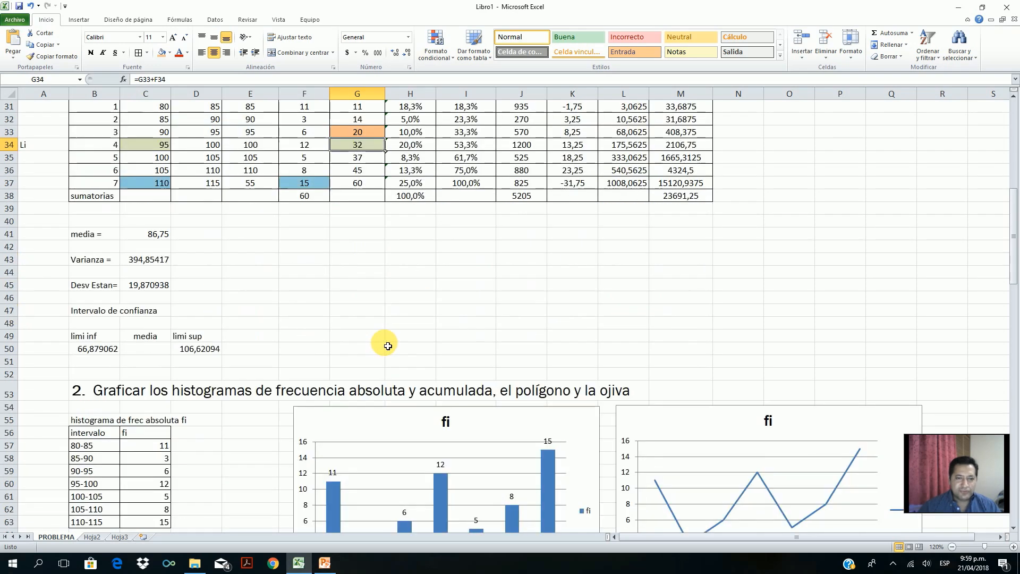
scroll(391, 341, "down", 20)
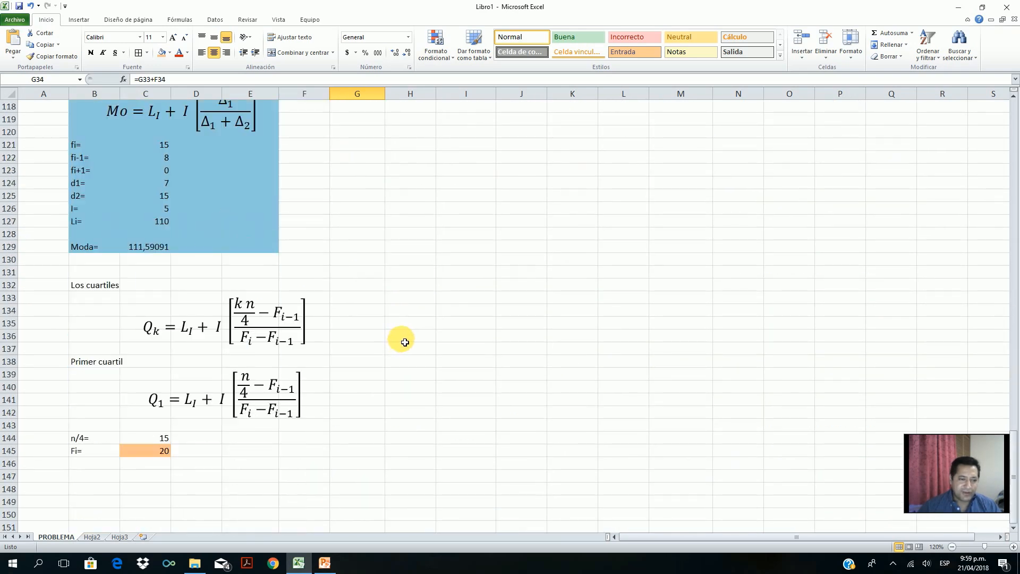
left_click(81, 310)
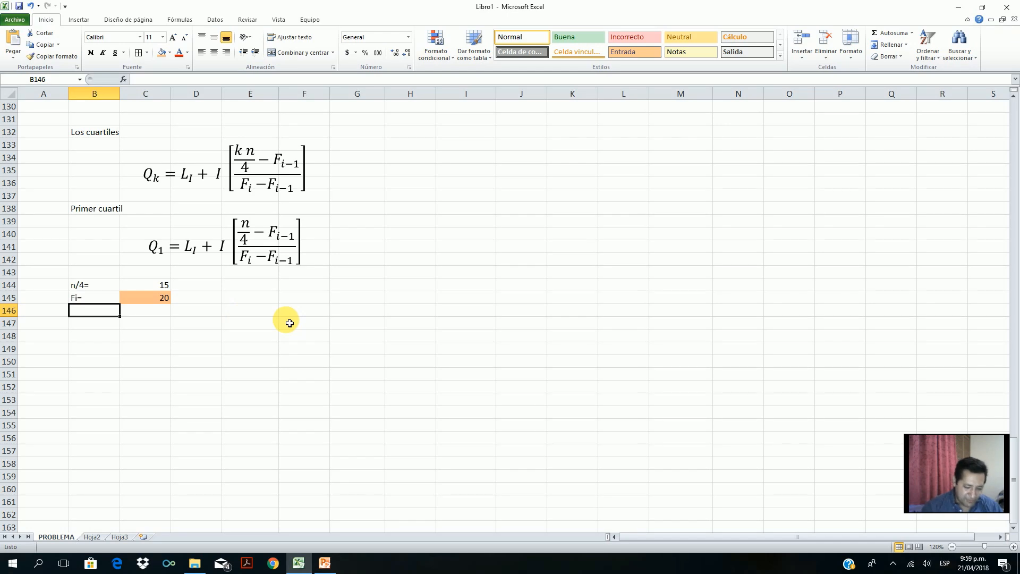
type("F")
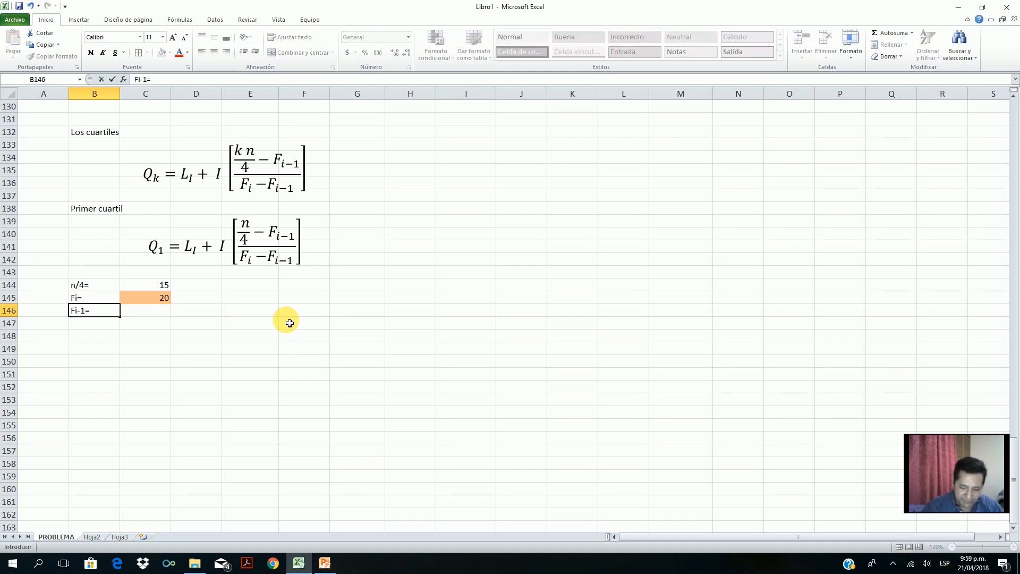
type("i-1=")
key("Return")
Step: Set the Fi-1 value in C146 to the preceding cumulative frequency with the formula =G32
left_click(142, 301)
left_click_drag(110, 283, 111, 317)
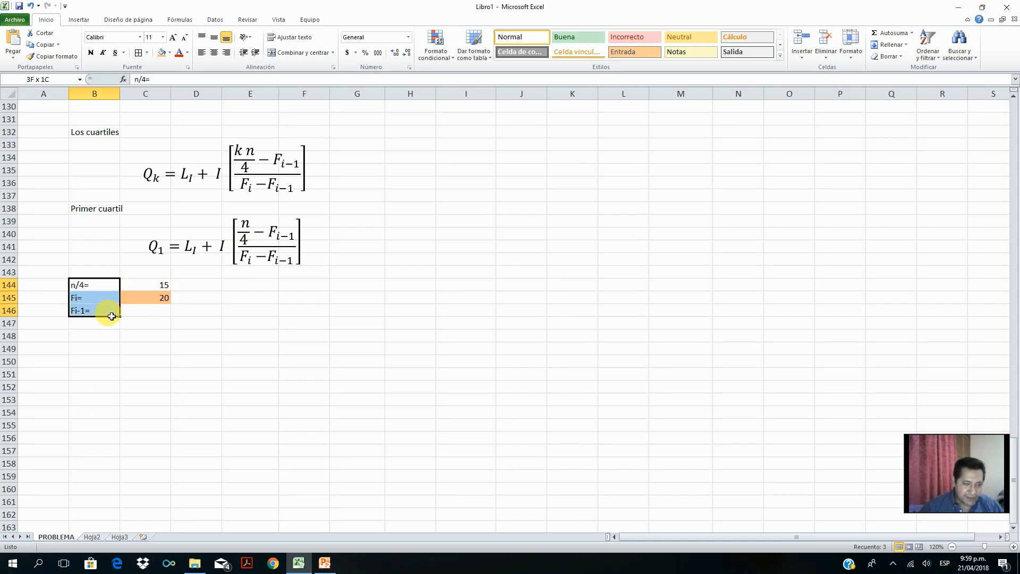
left_click(154, 315)
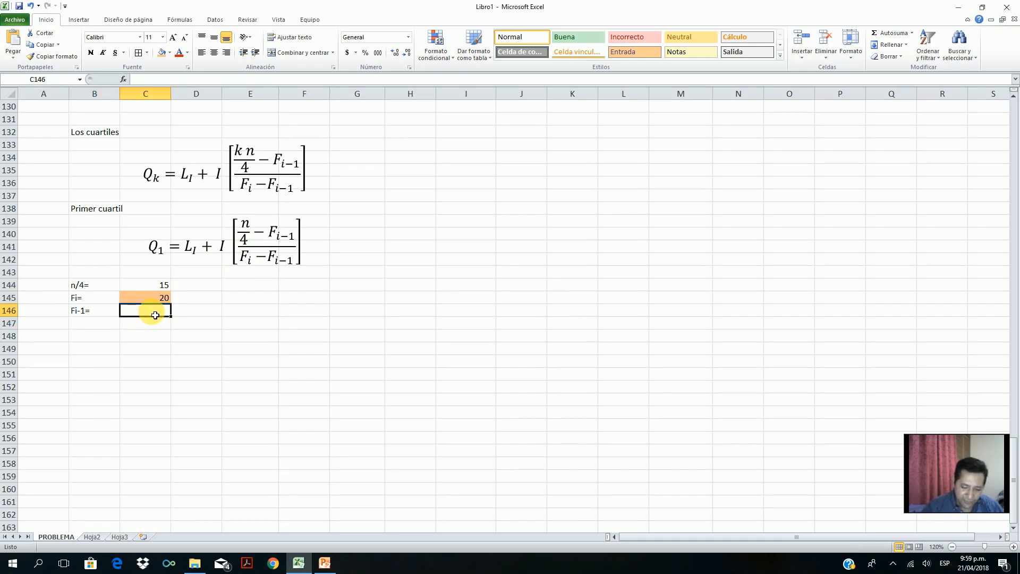
type("=")
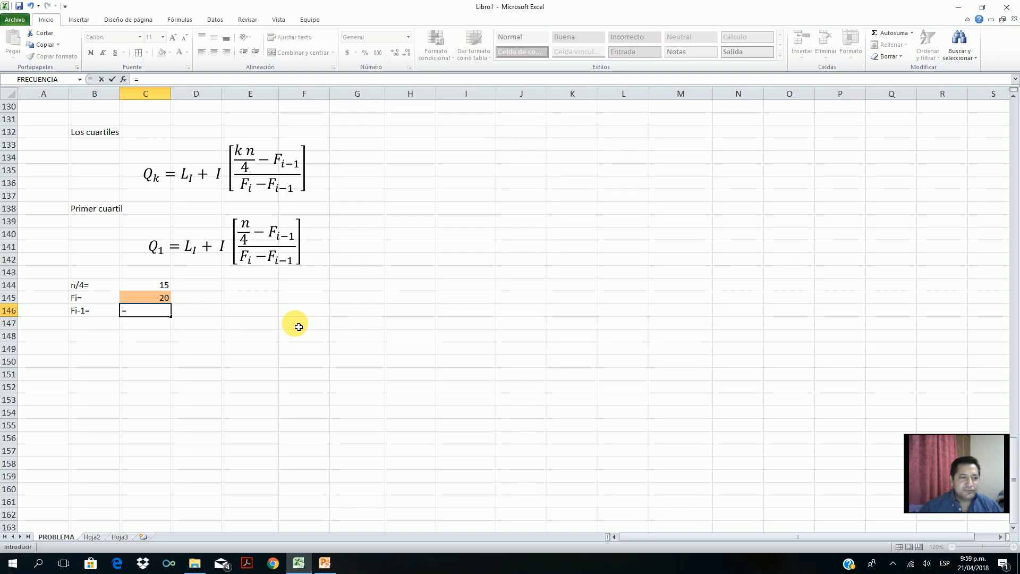
scroll(300, 328, "up", 20)
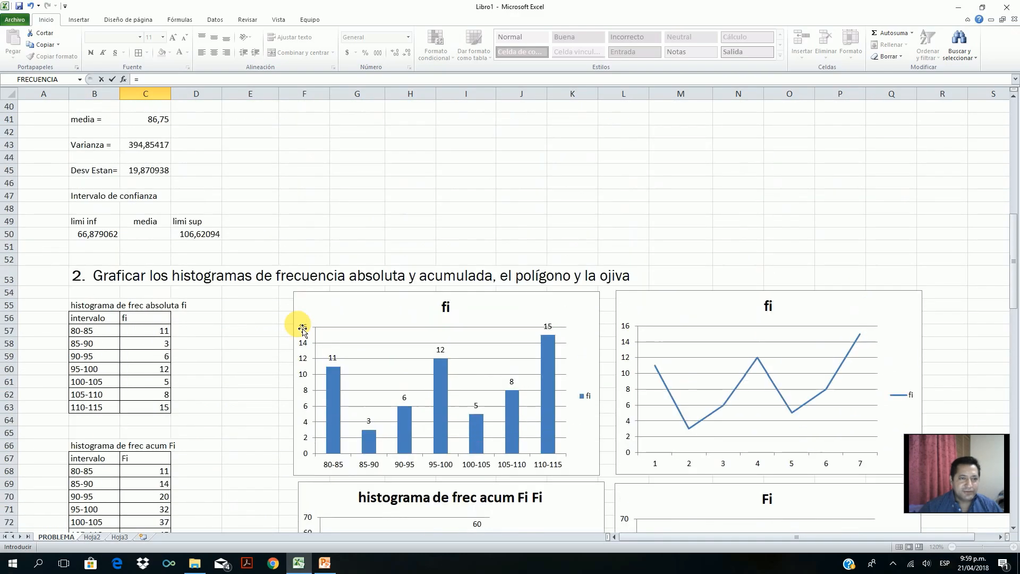
left_click(355, 390)
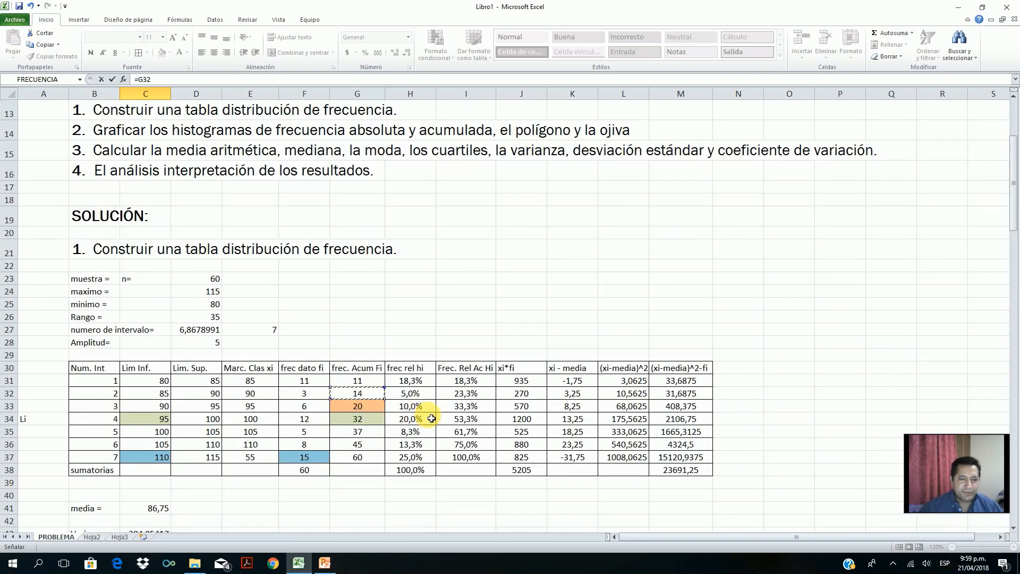
key("Return")
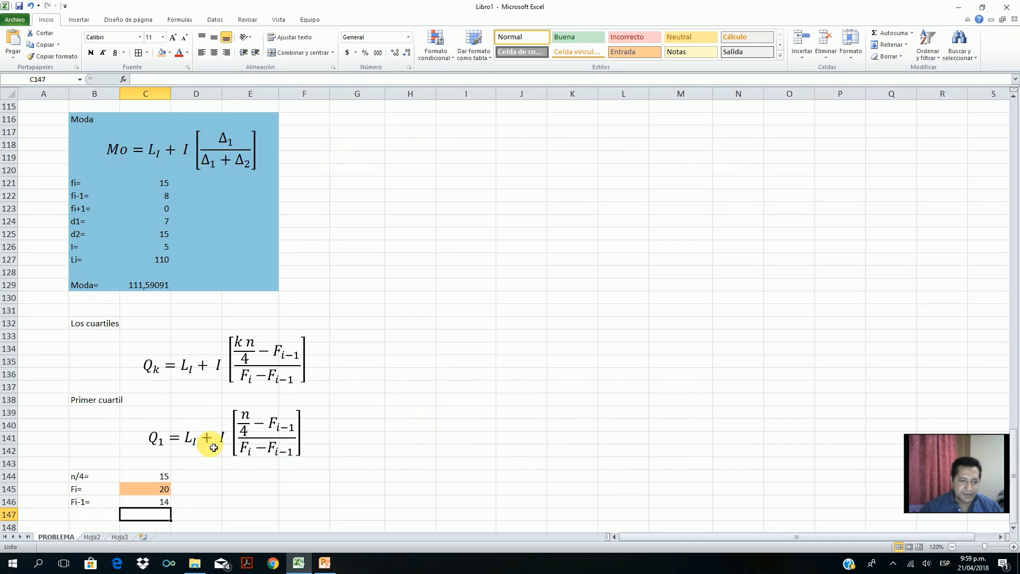
Step: Label cell B147 "Fi+1=" and start the formula for its value in C147
left_click(82, 517)
type("Fi+1")
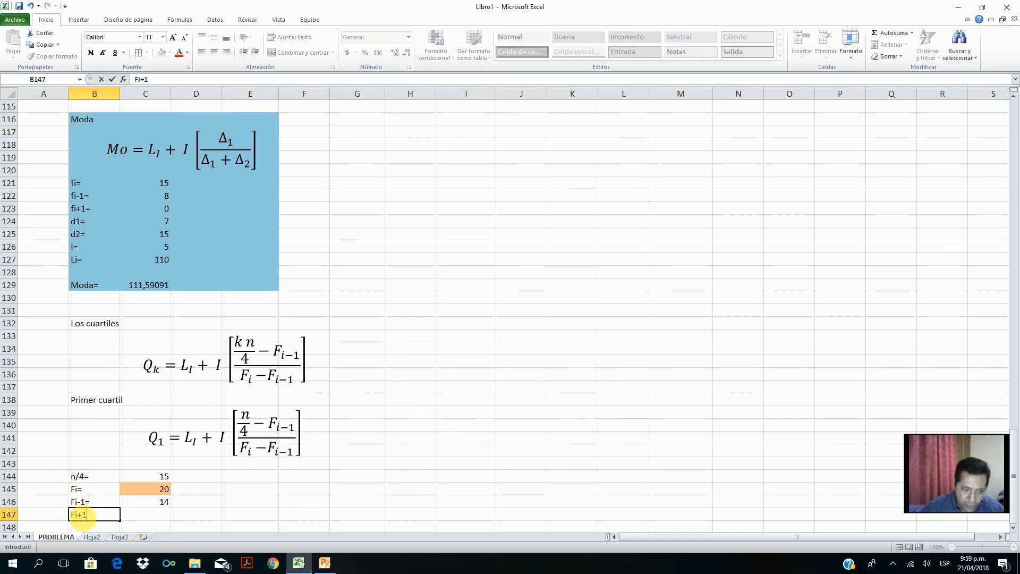
type("=")
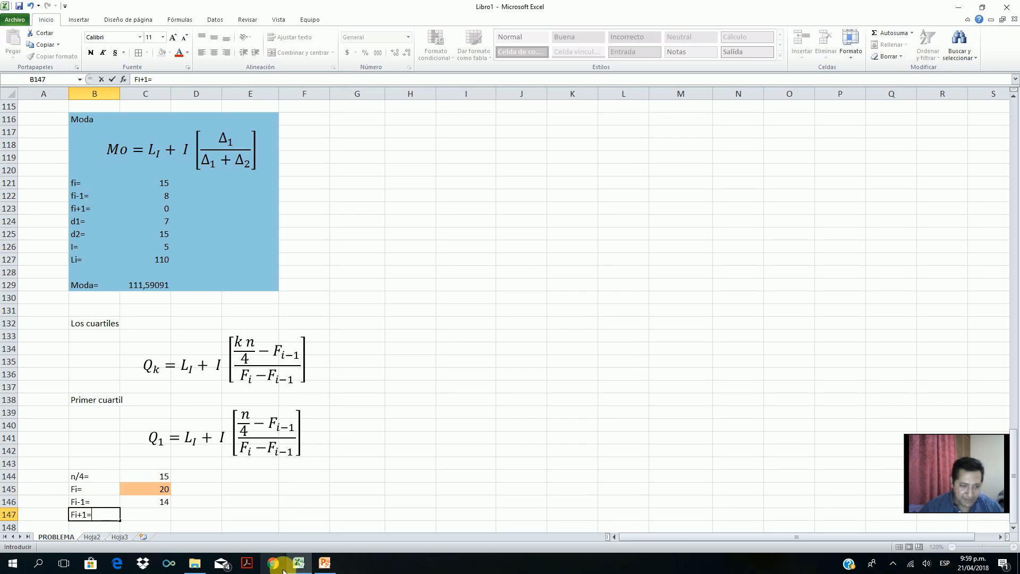
key("Return")
left_click(161, 502)
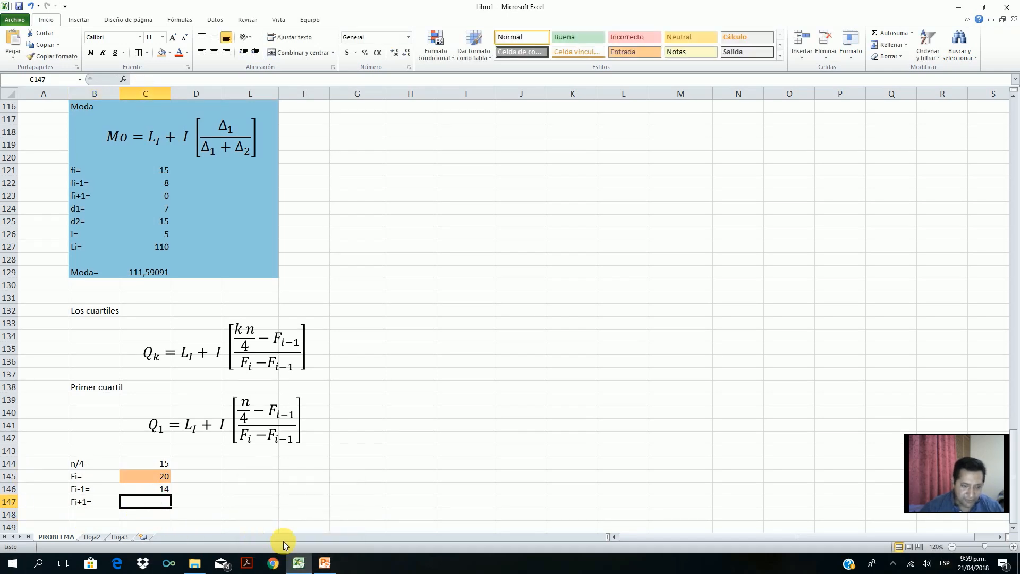
type("=")
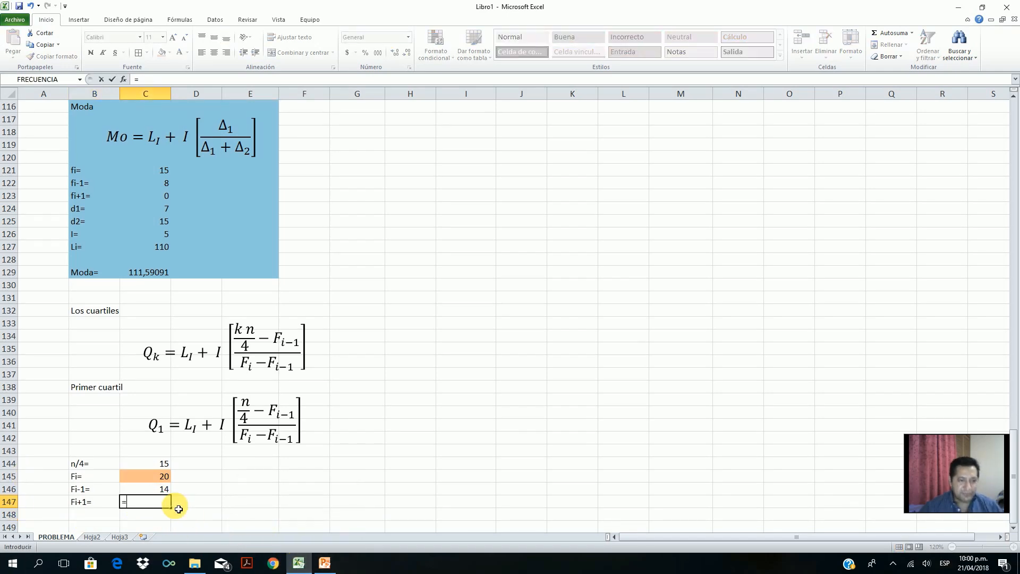
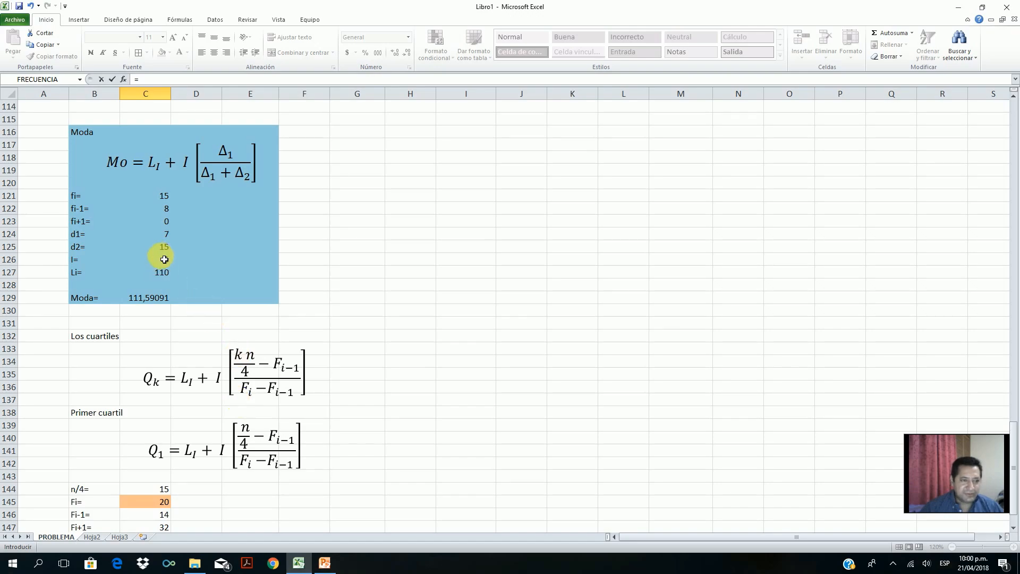
Step: Complete the I value in C149 by referencing the amplitude in cell D28
scroll(380, 322, "up", 15)
scroll(380, 321, "up", 19)
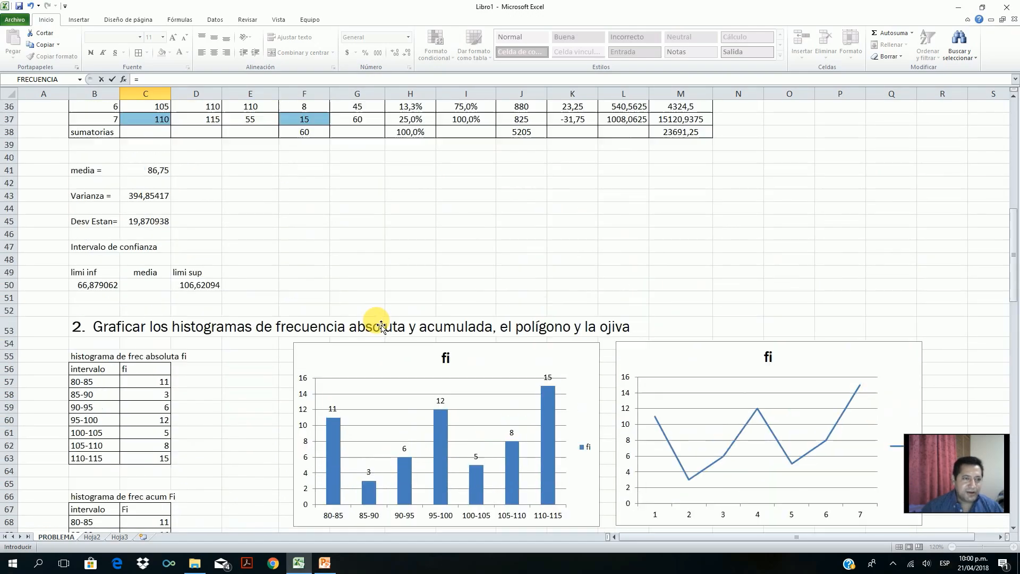
left_click(218, 366)
key("Escape")
scroll(447, 408, "down", 1)
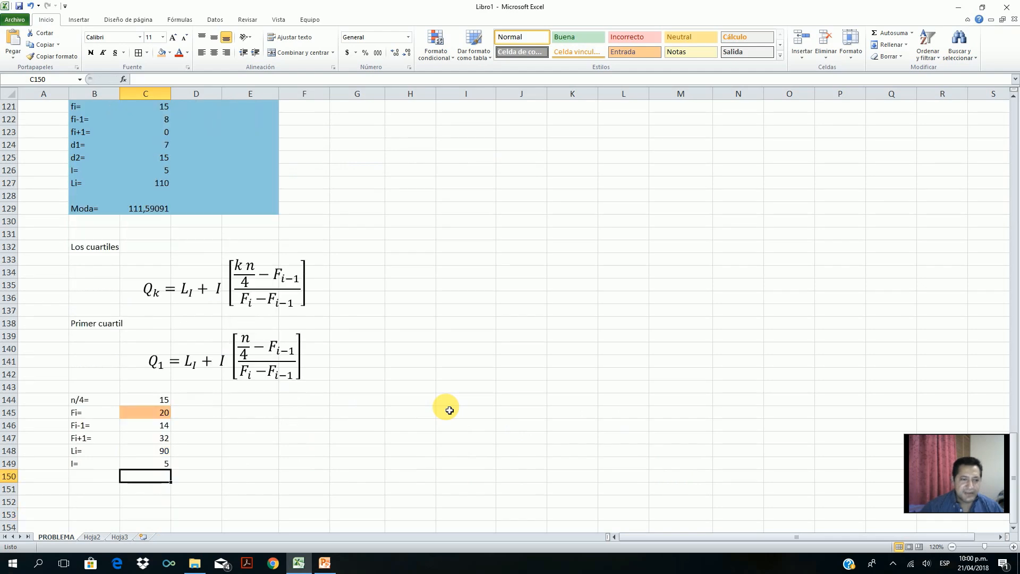
Step: Label cell B151 "Q1=" below the first quartile's input values
scroll(150, 447, "down", 2)
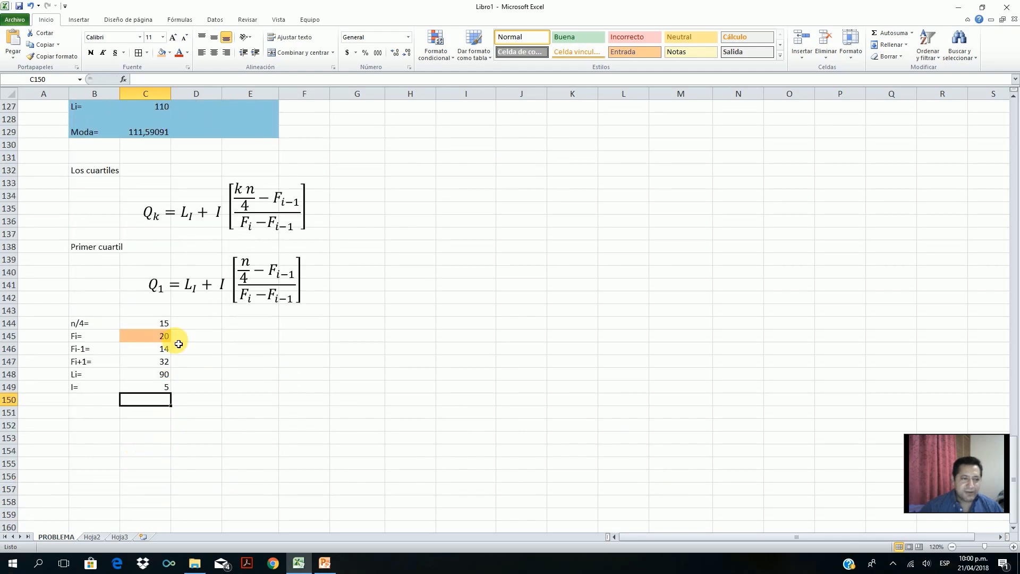
left_click(87, 412)
type("Q1=")
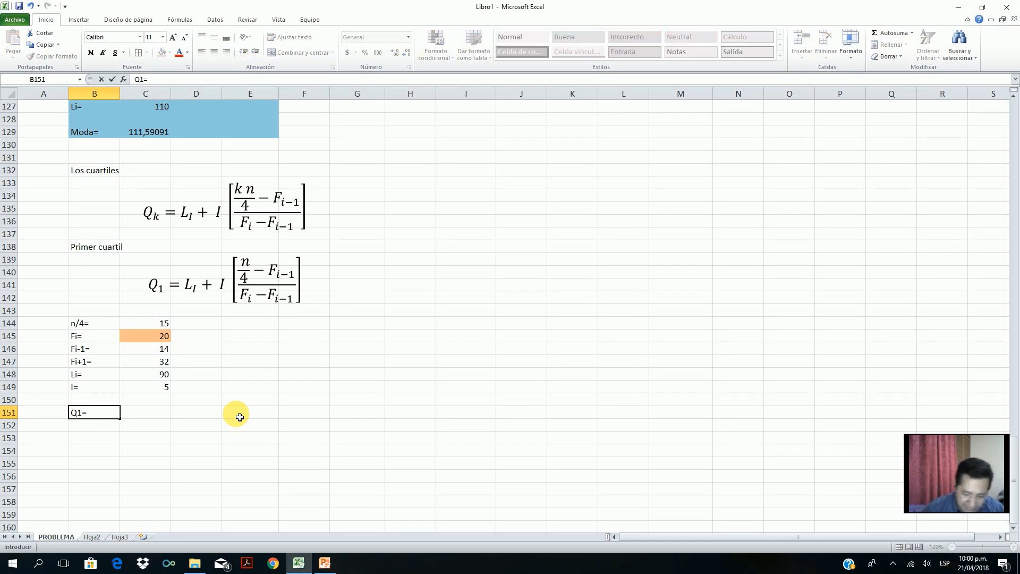
key("Tab")
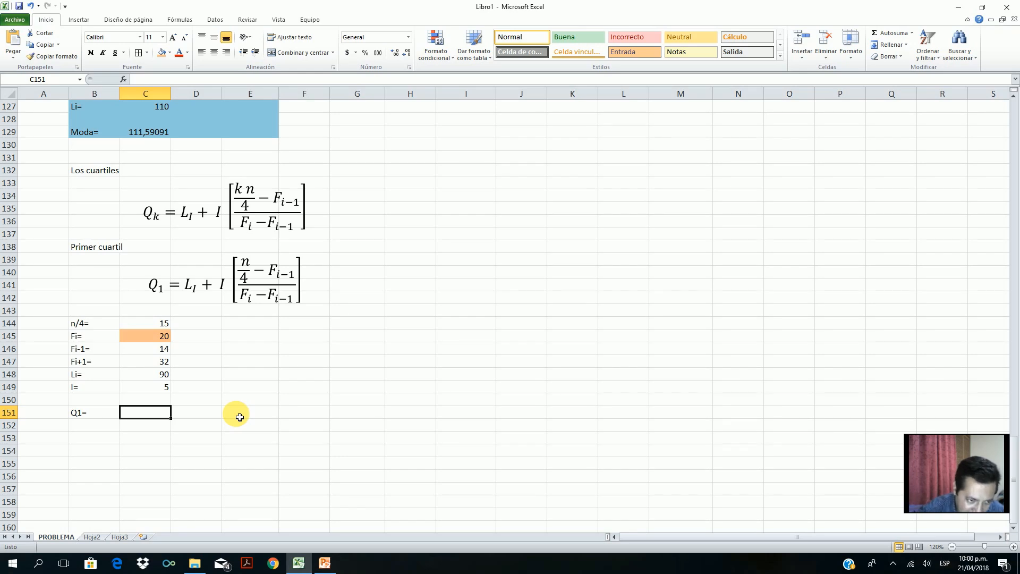
Step: Calculate the first quartile in C151 with the formula =C148+C149*((C144-C146)/(C145-C146))
type("=")
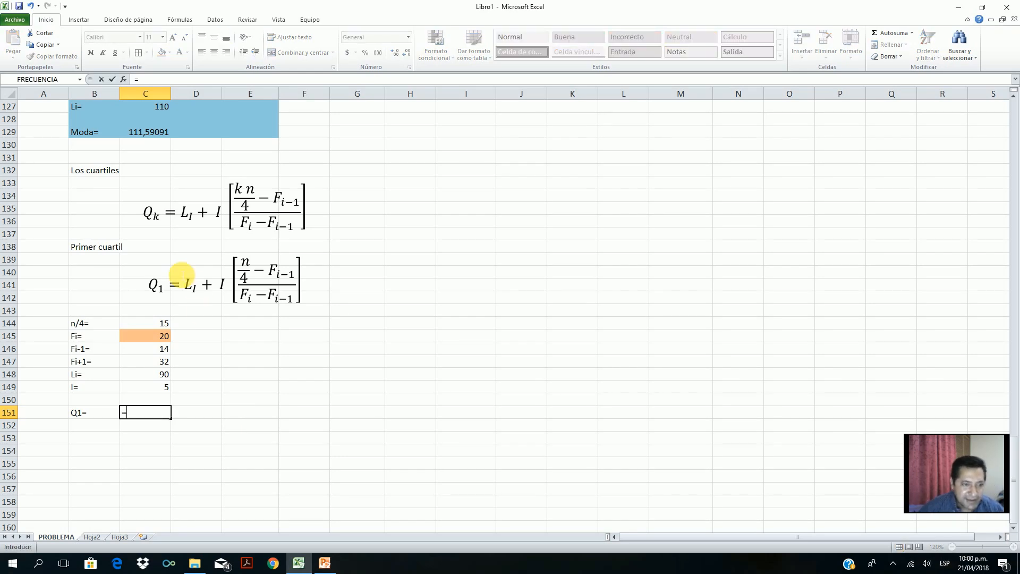
left_click(156, 377)
type("+")
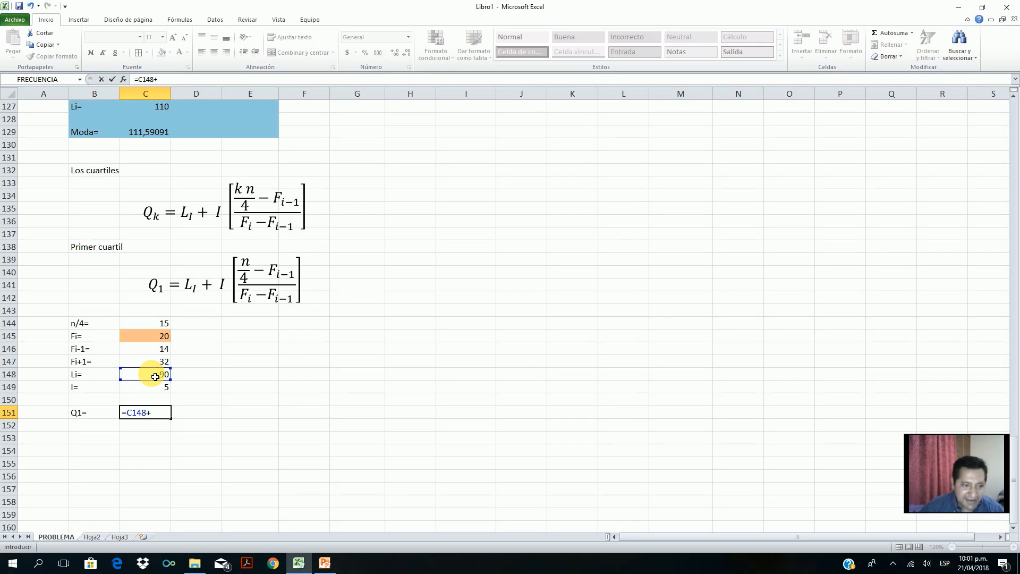
left_click(155, 389)
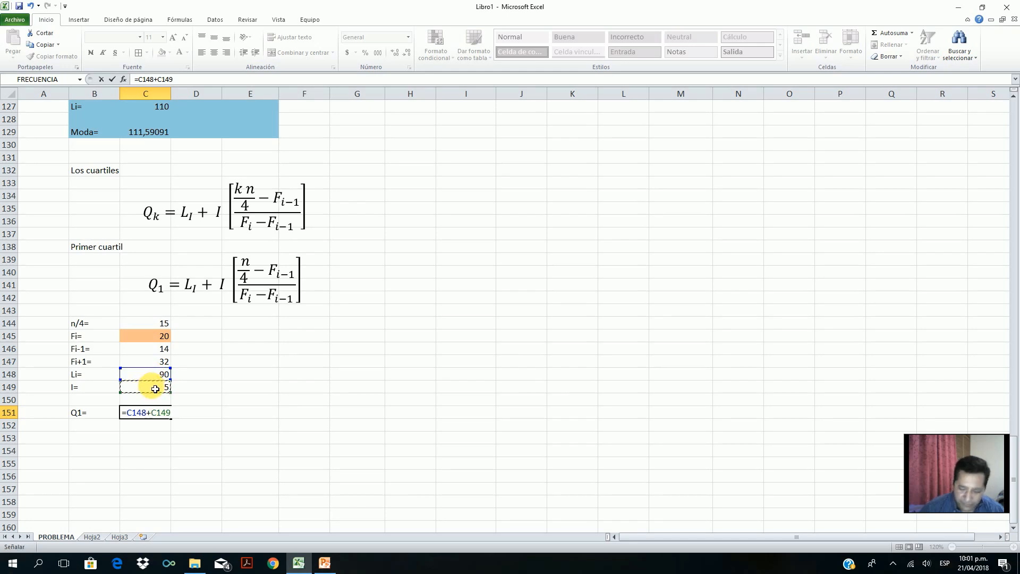
type("*")
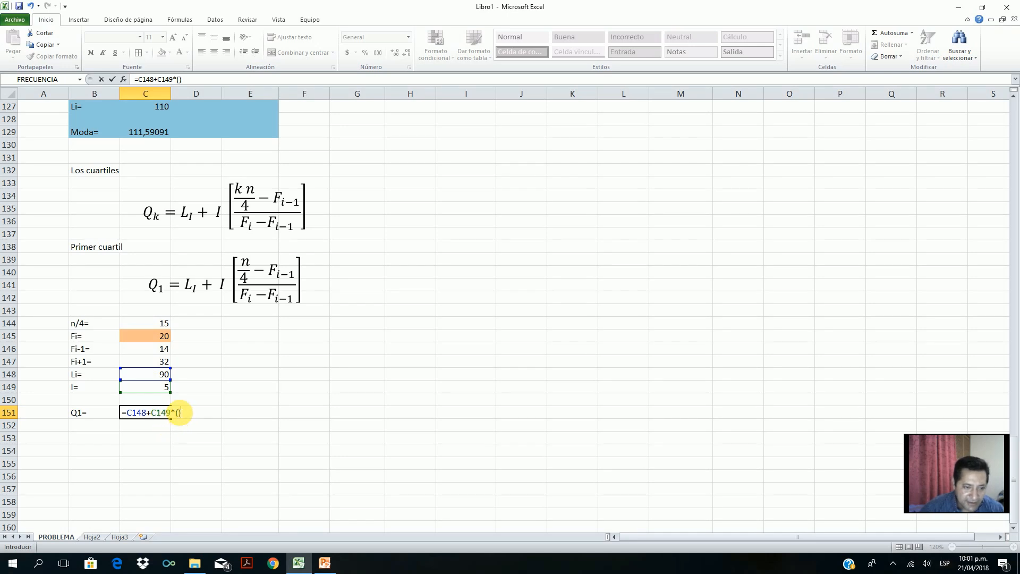
left_click(178, 413)
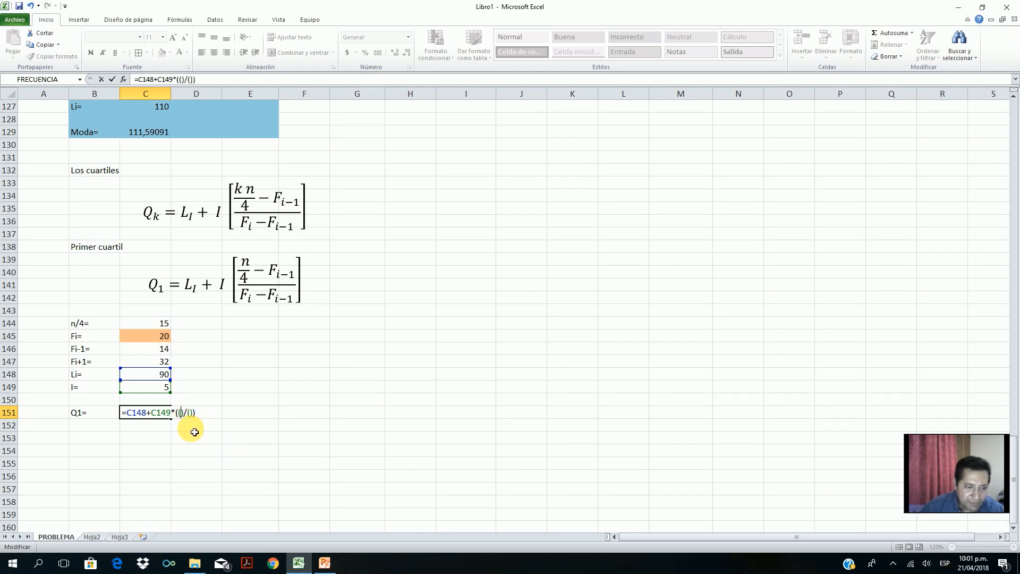
left_click(149, 325)
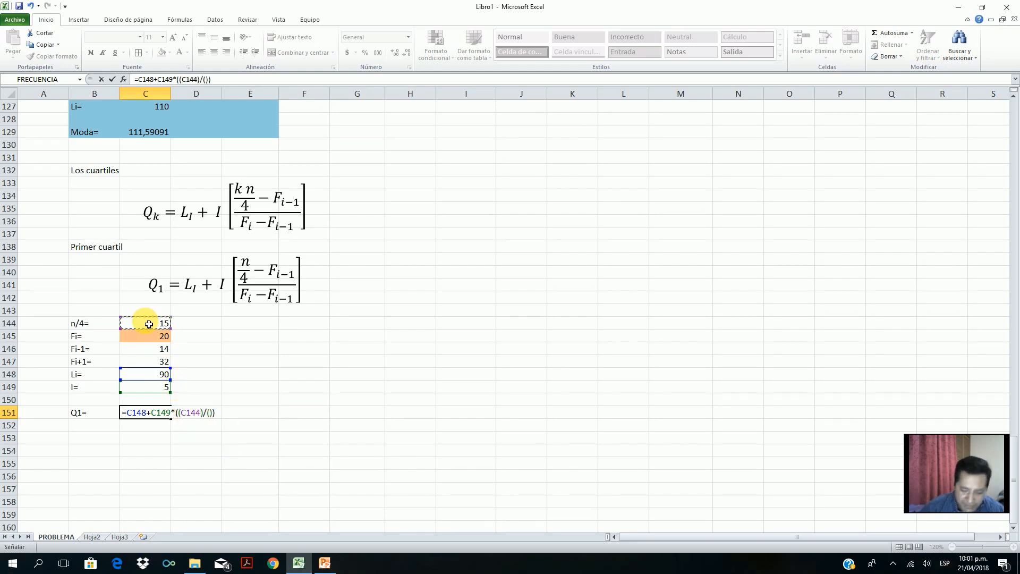
type("-")
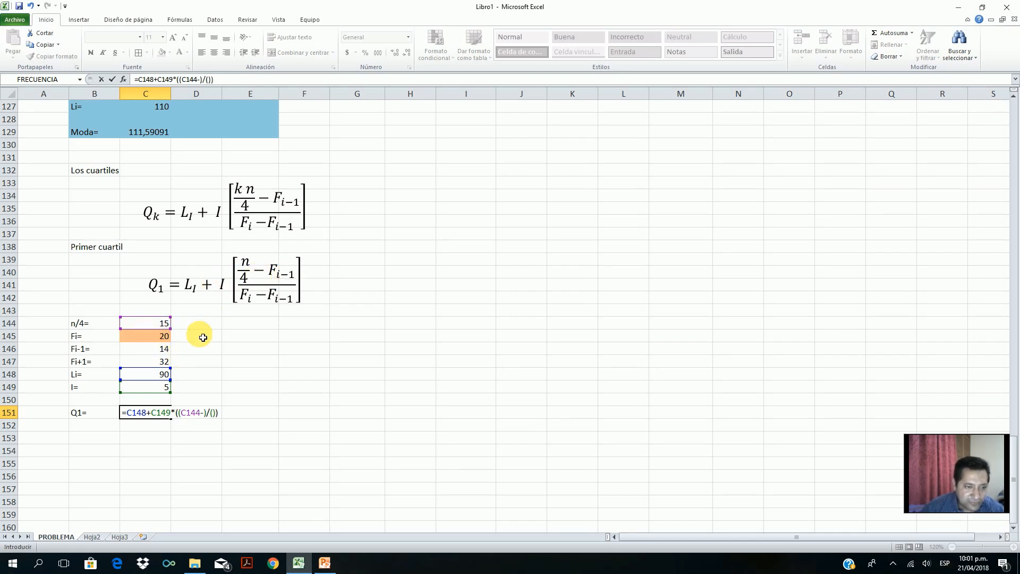
left_click(148, 349)
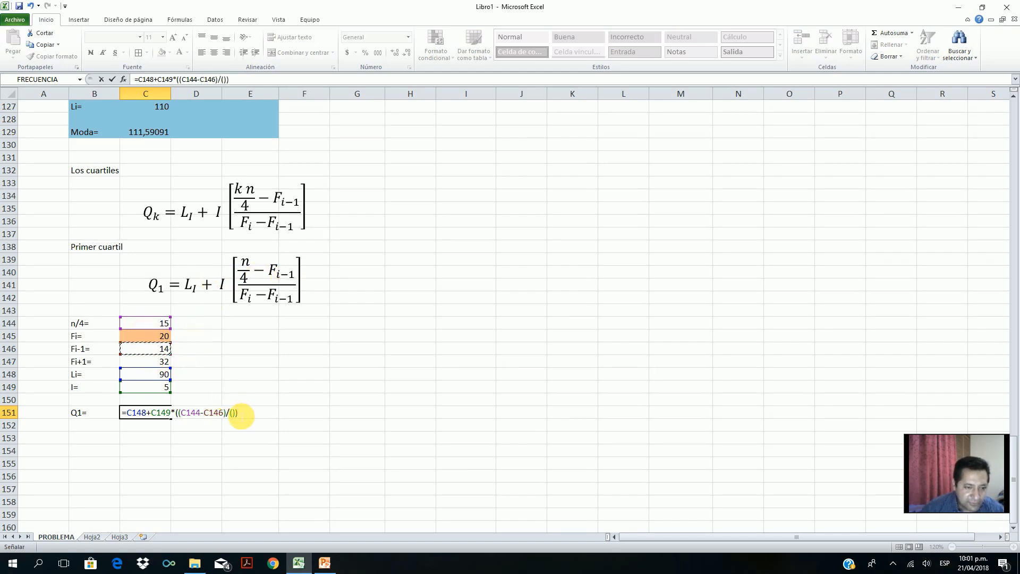
left_click(234, 413)
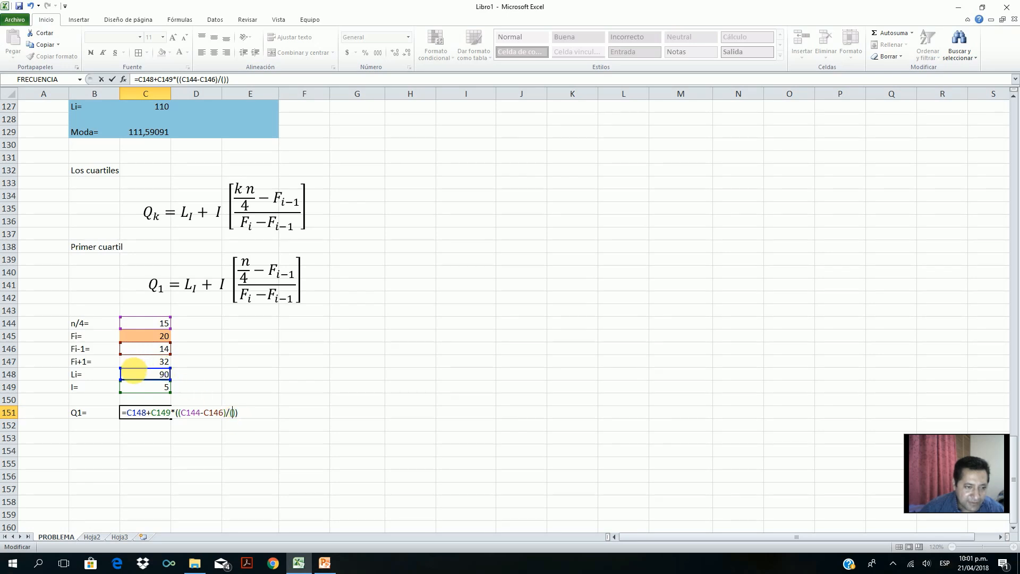
left_click(139, 340)
type("-")
left_click(148, 354)
key("Return")
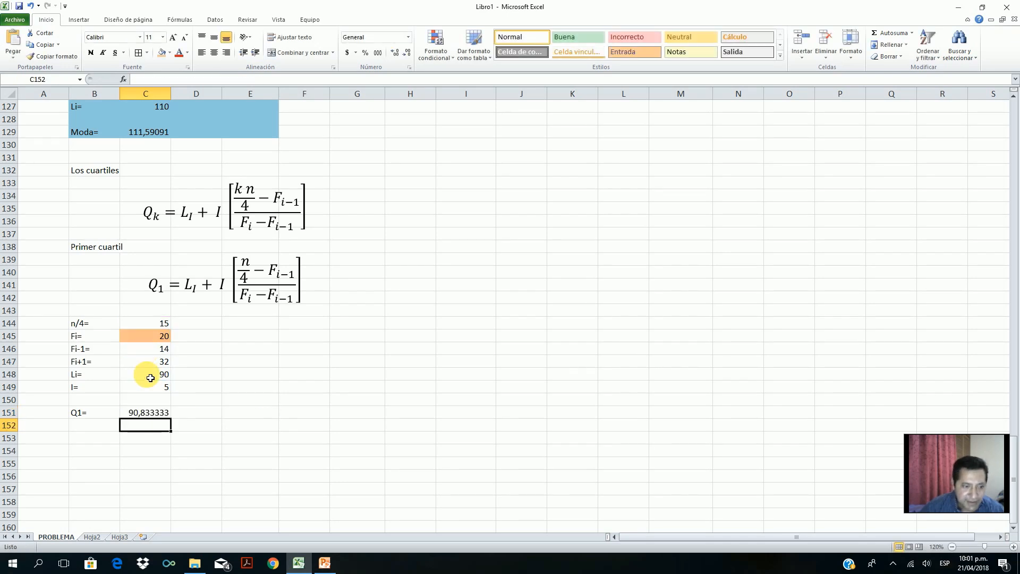
left_click(149, 413)
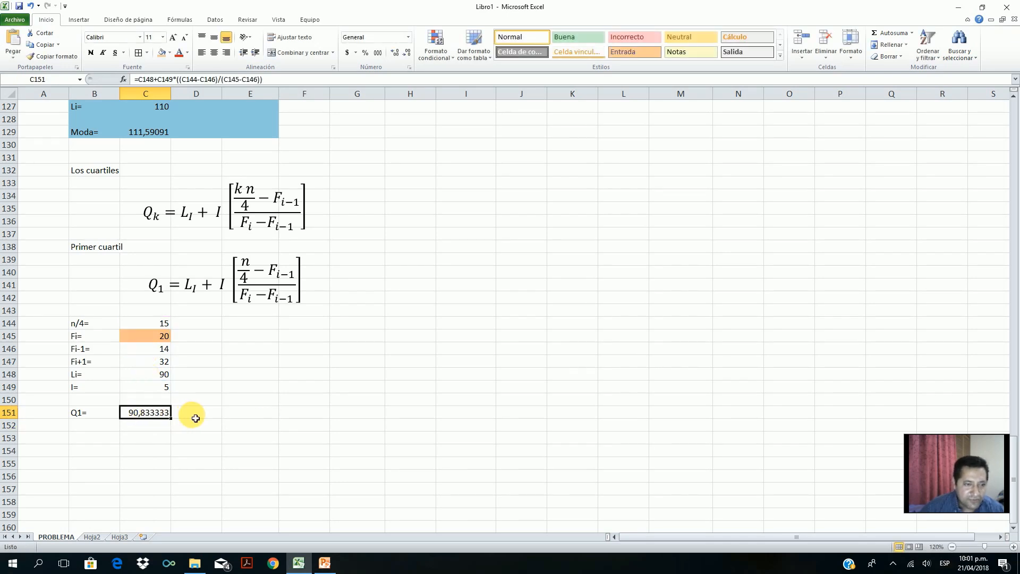
Step: Check Q1 against the frequency table, and fill the first quartile block B138:F151 with the orange colour
scroll(275, 408, "up", 2)
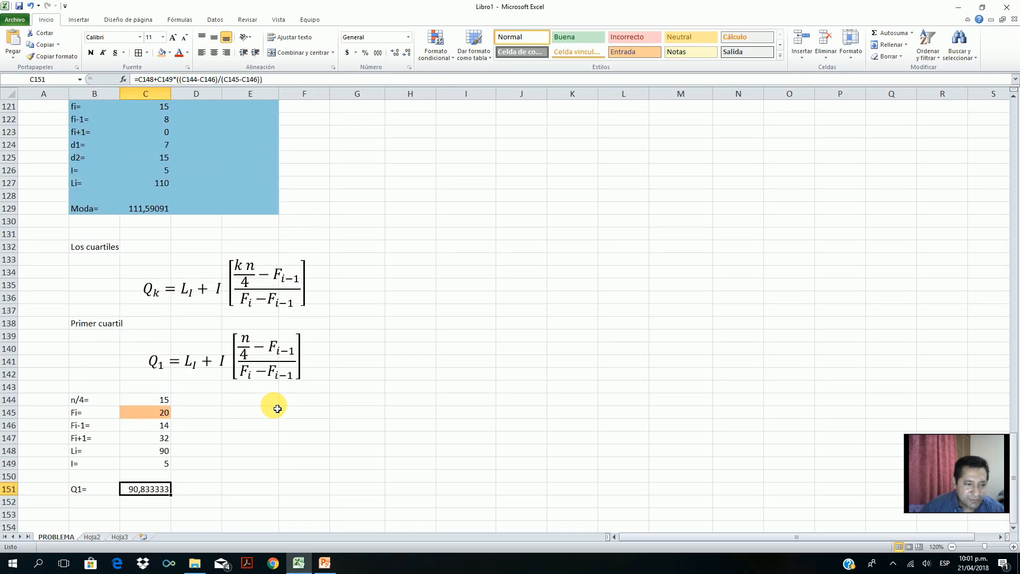
scroll(168, 414, "up", 5)
scroll(170, 417, "up", 20)
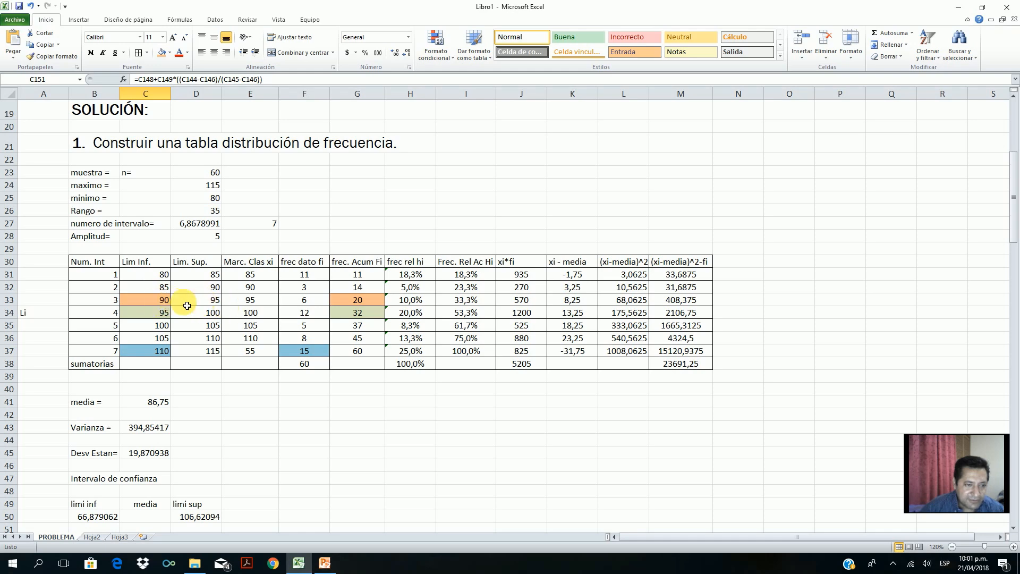
scroll(256, 419, "down", 19)
scroll(256, 420, "down", 17)
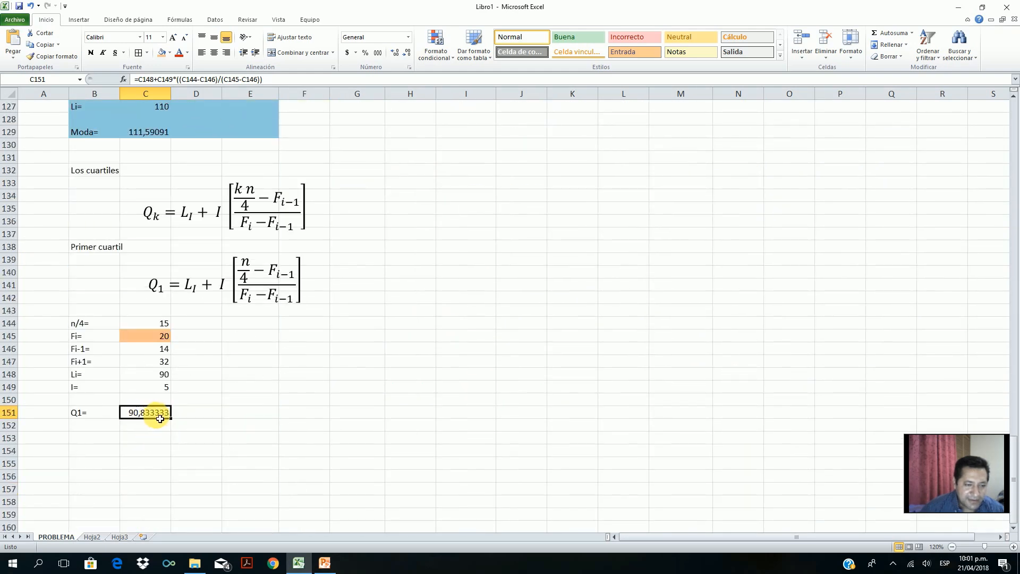
left_click_drag(103, 252, 295, 411)
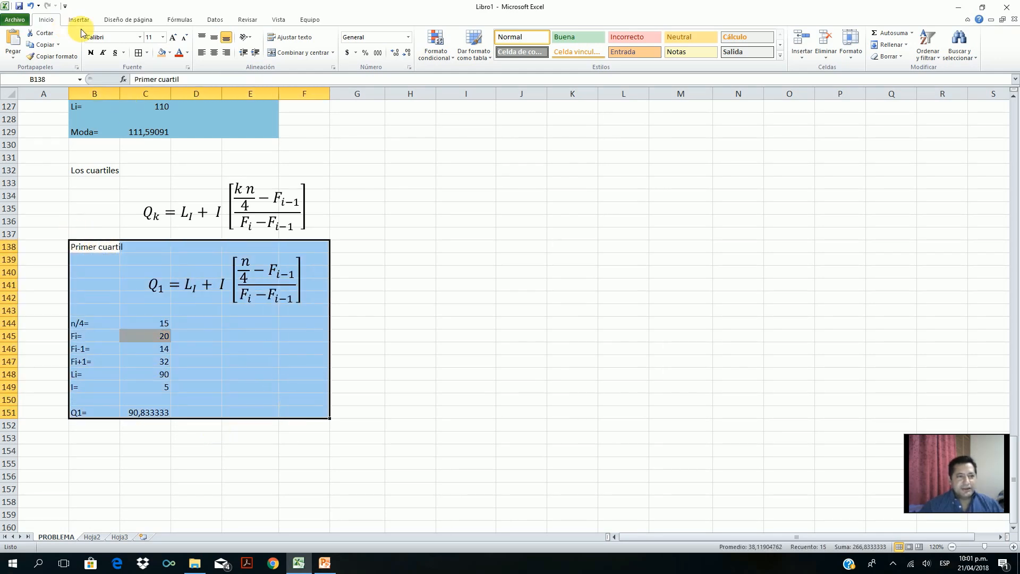
left_click(161, 53)
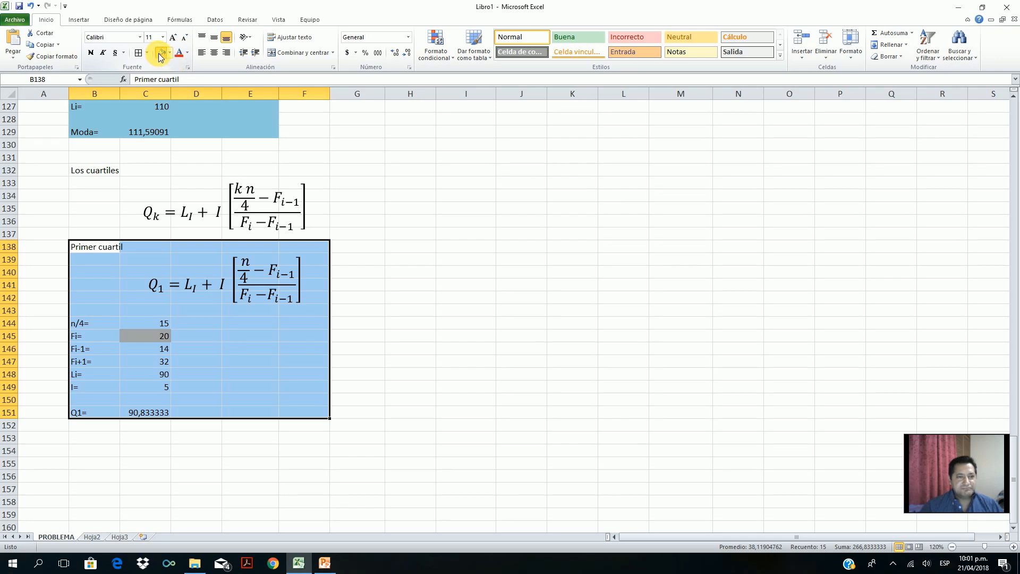
left_click(439, 301)
Step: Add the heading "Segundo cuartil" in cell B154 below the first quartile block
left_click(101, 451)
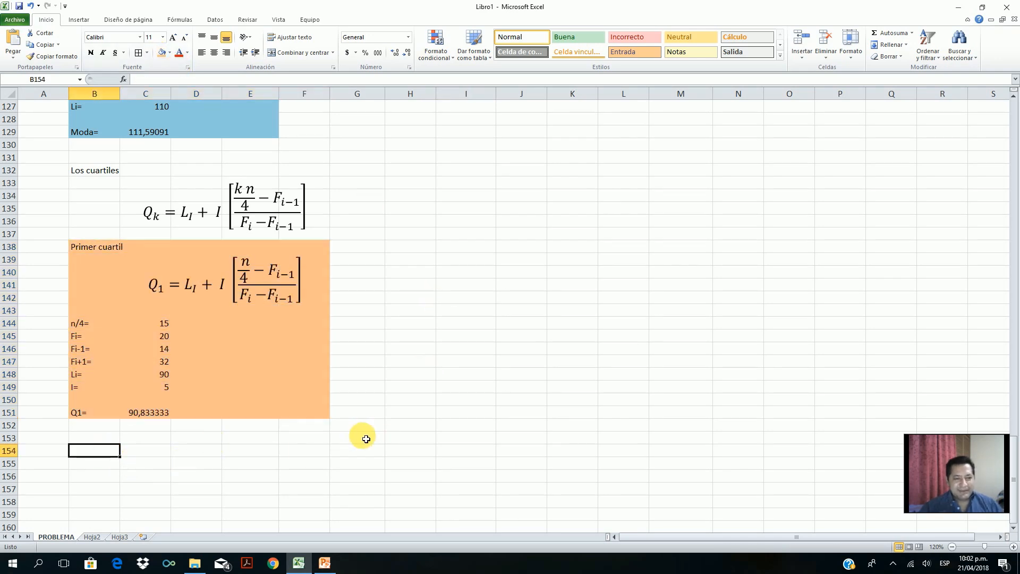
type("Sef")
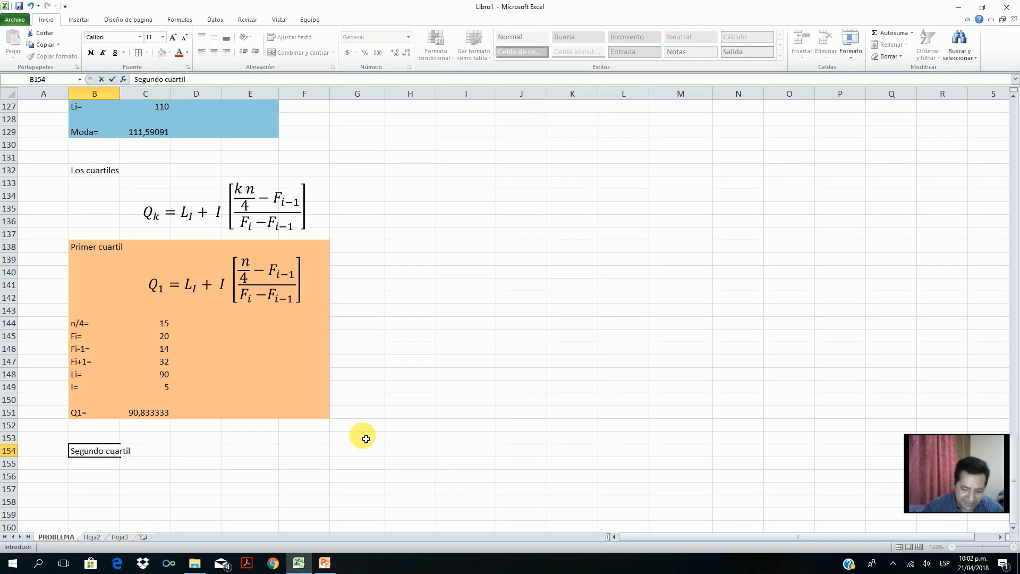
key("Return")
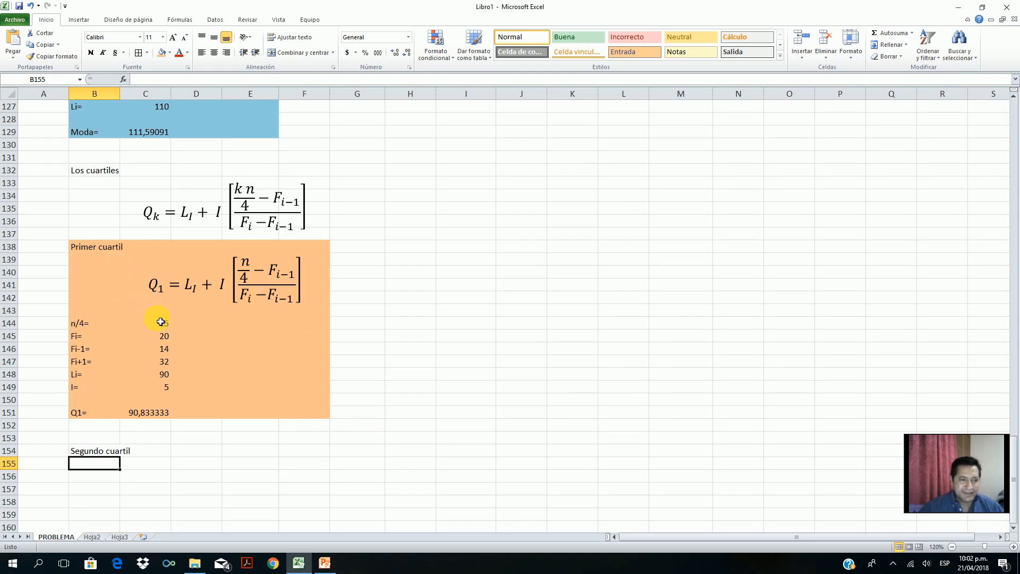
Step: Copy the general Qk quartile equation and paste it under the "Segundo cuartil" heading
left_click(421, 244)
left_click(295, 202)
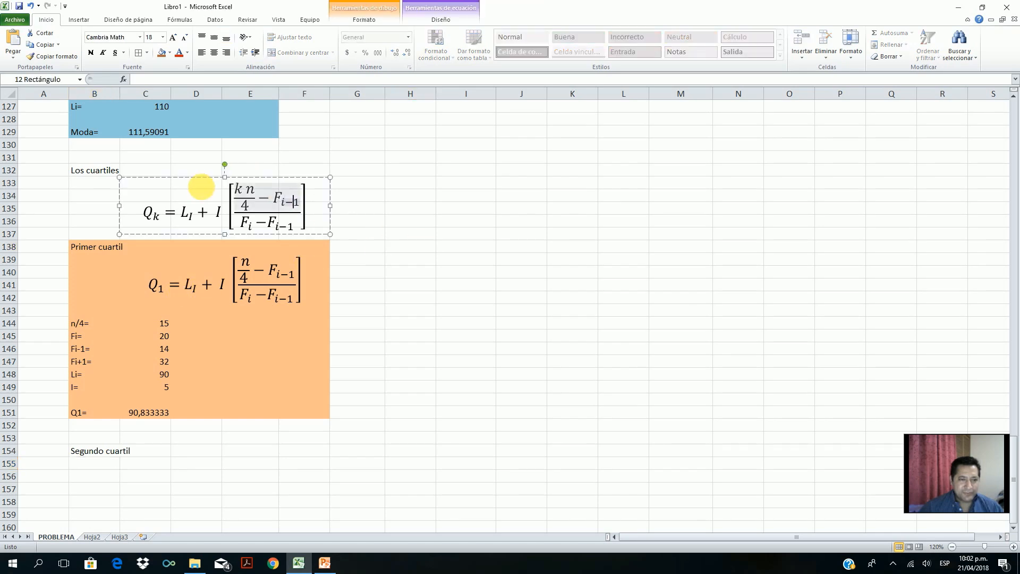
left_click(235, 180)
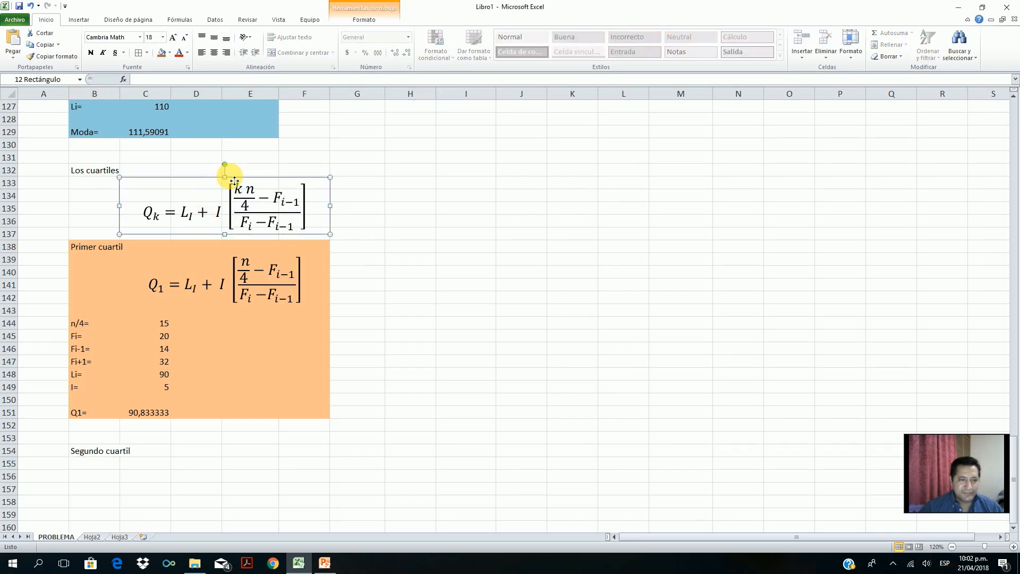
right_click(234, 181)
left_click(167, 195)
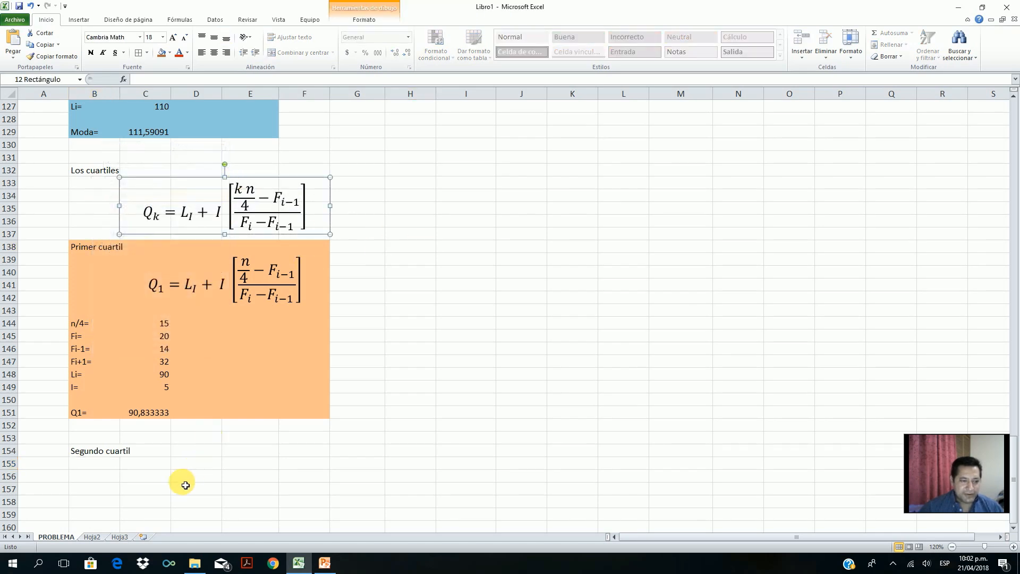
left_click(161, 468)
key("ctrl+v")
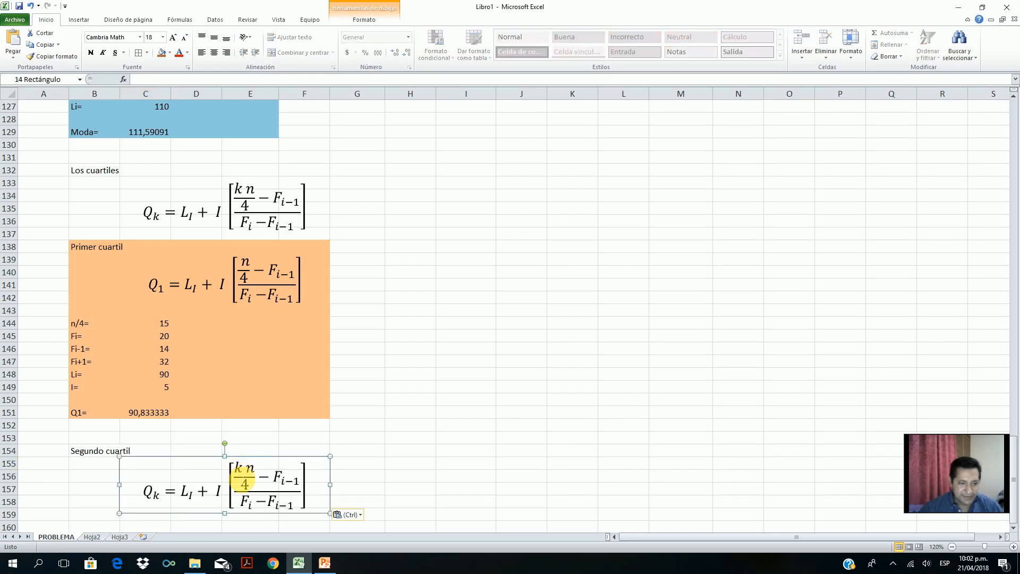
Step: Replace k with 2 in the pasted equation's Q subscript and in the numerator of its inner fraction
left_click(152, 499)
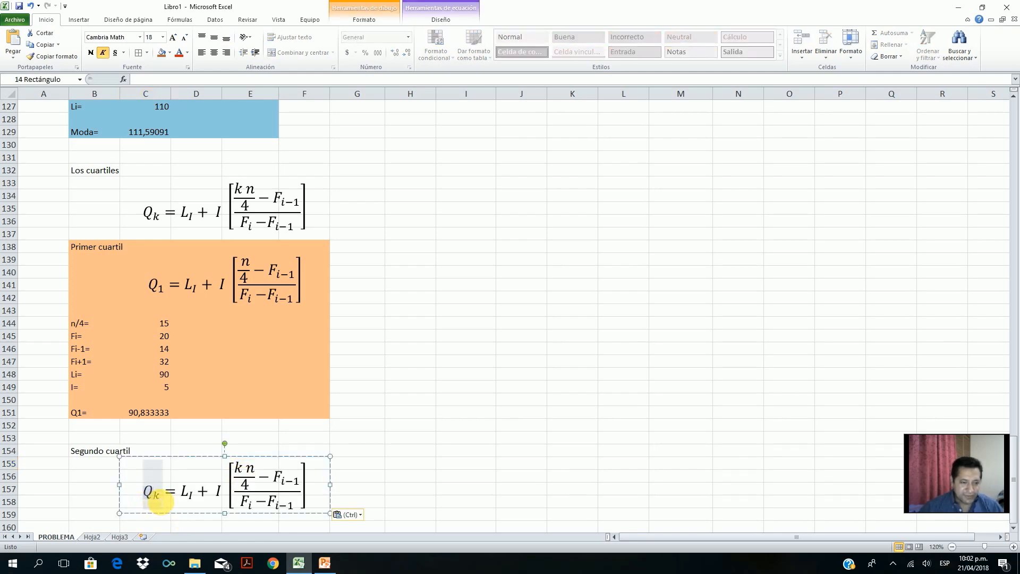
key("BackSpace")
type("2")
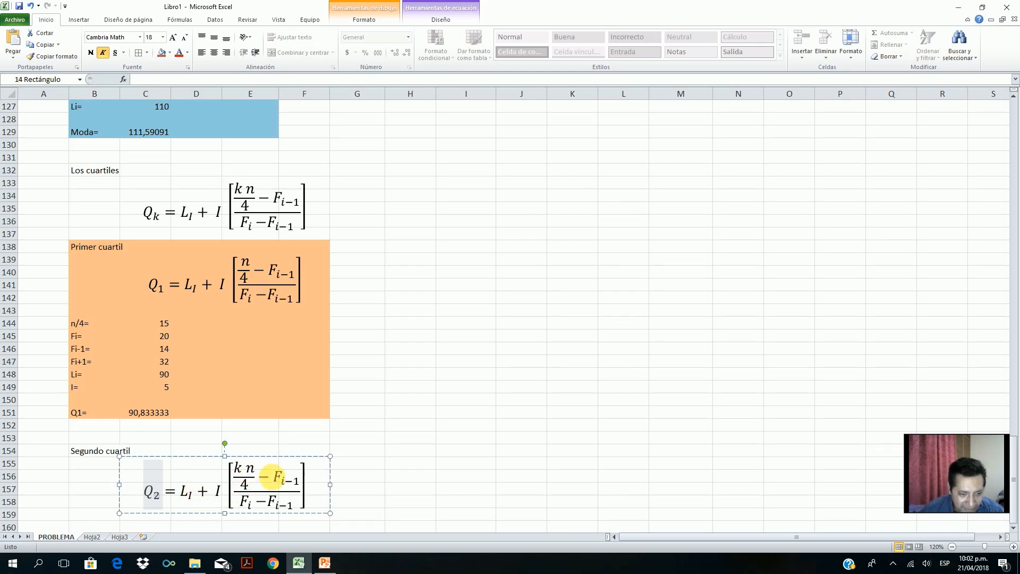
left_click(241, 468)
key("BackSpace")
type("2")
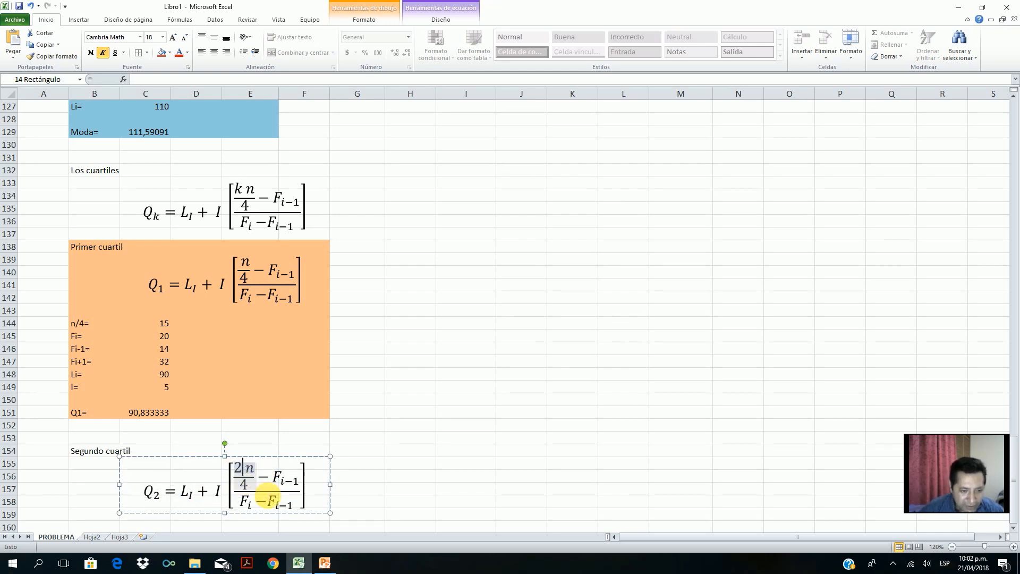
Step: Simplify the inner fraction of the Q2 equation from 2n/4 to n/2
left_click(252, 488)
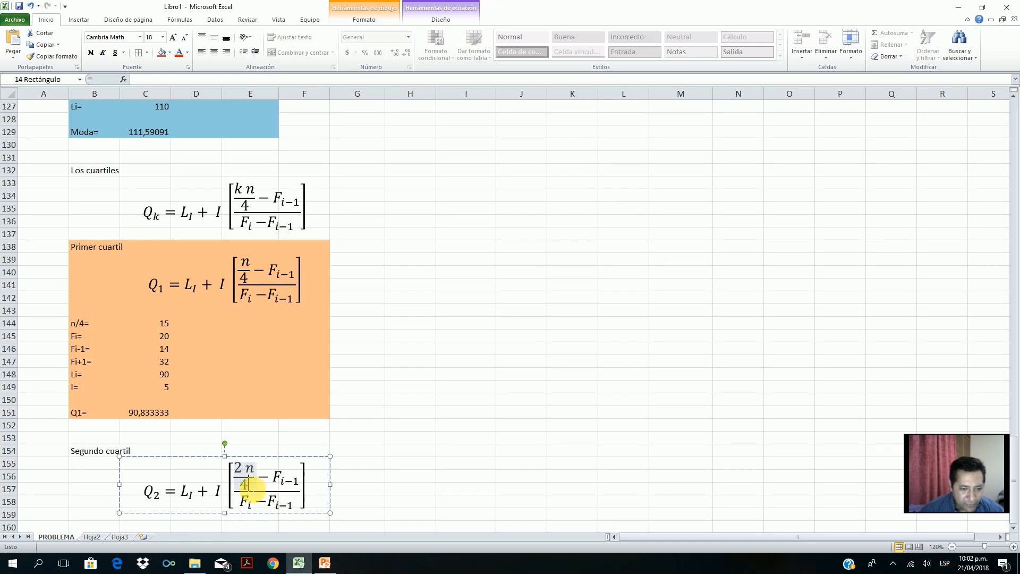
key("BackSpace")
type("2")
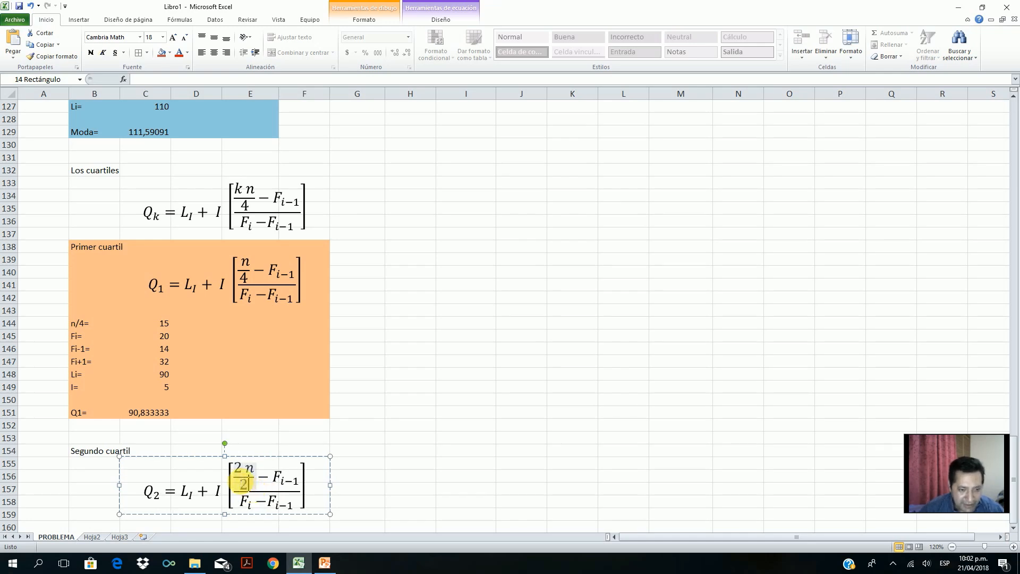
left_click(244, 469)
key("BackSpace")
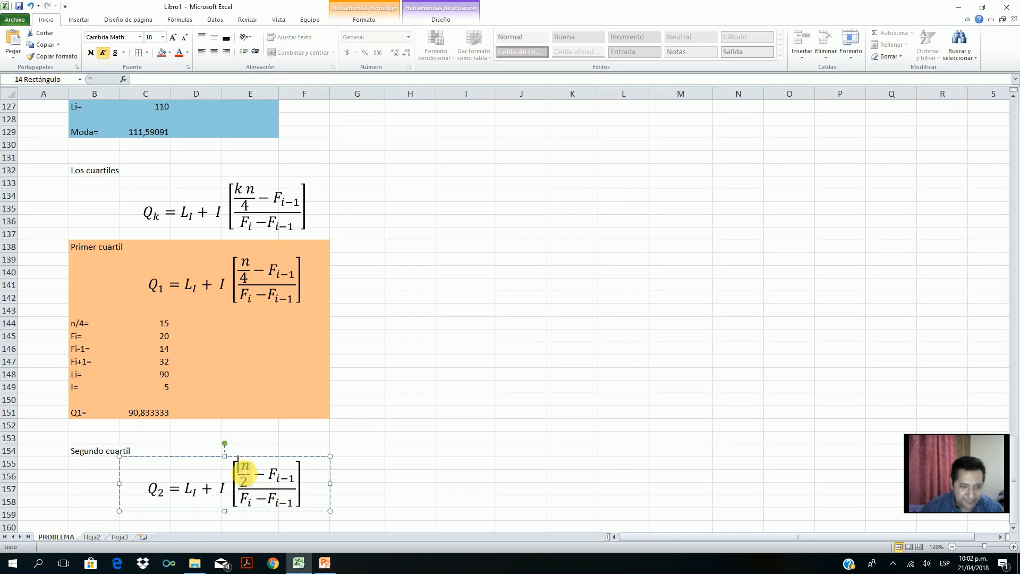
left_click(411, 477)
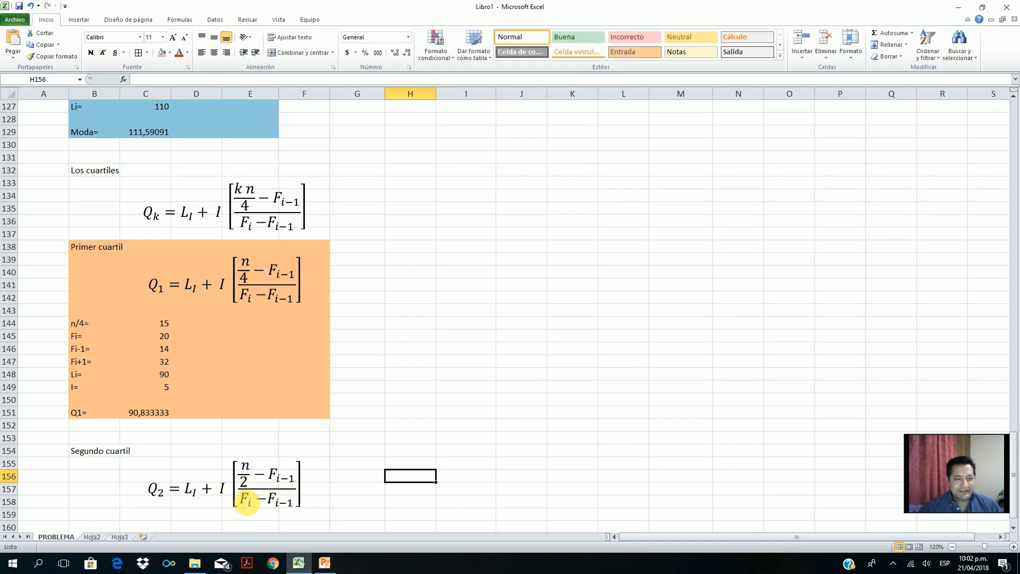
Step: Add the label "Q2=" in cell B159 and link C159 to the median result in C113
scroll(246, 502, "down", 1)
left_click(118, 483)
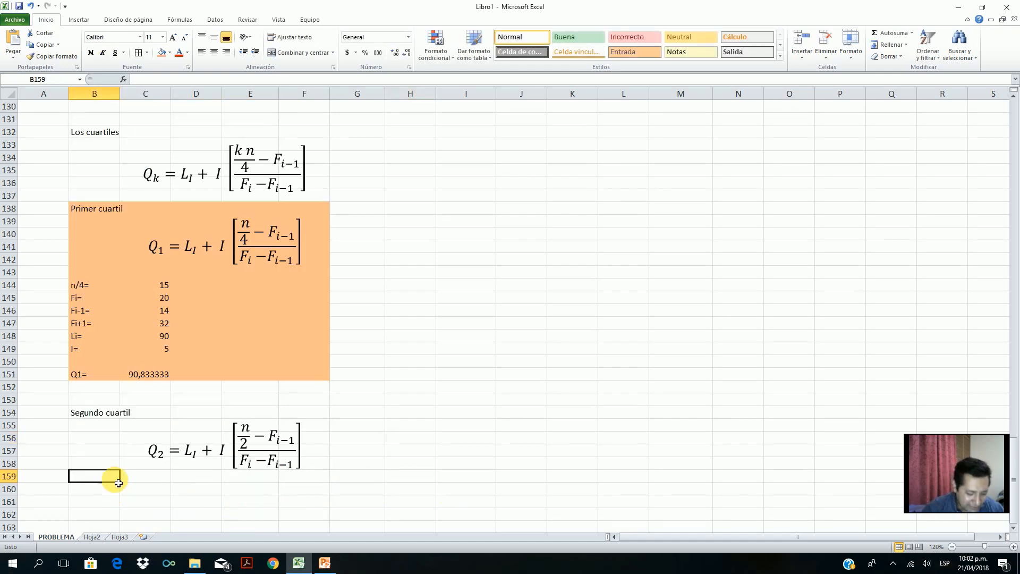
type("Q2=")
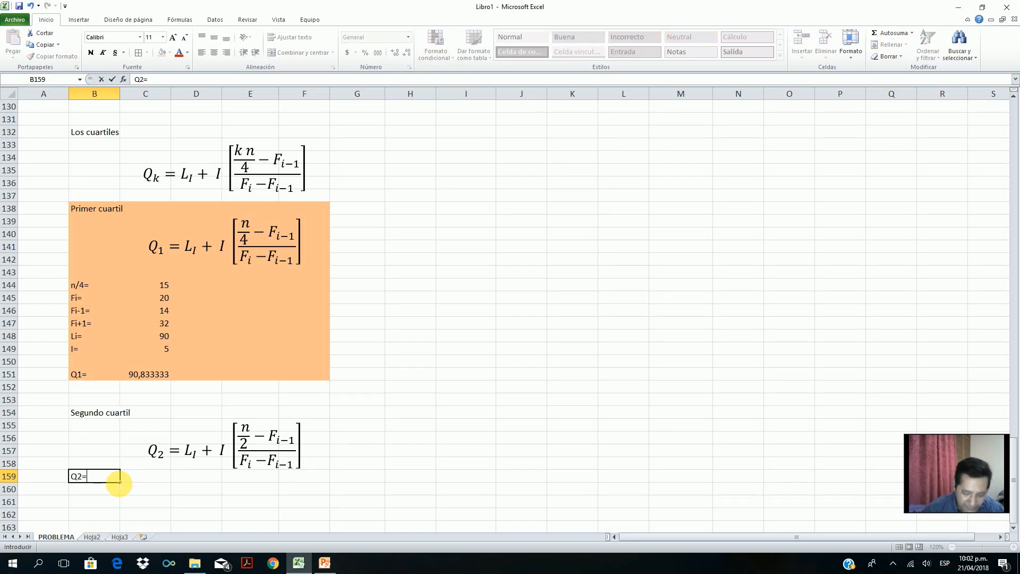
key("Tab")
type("=")
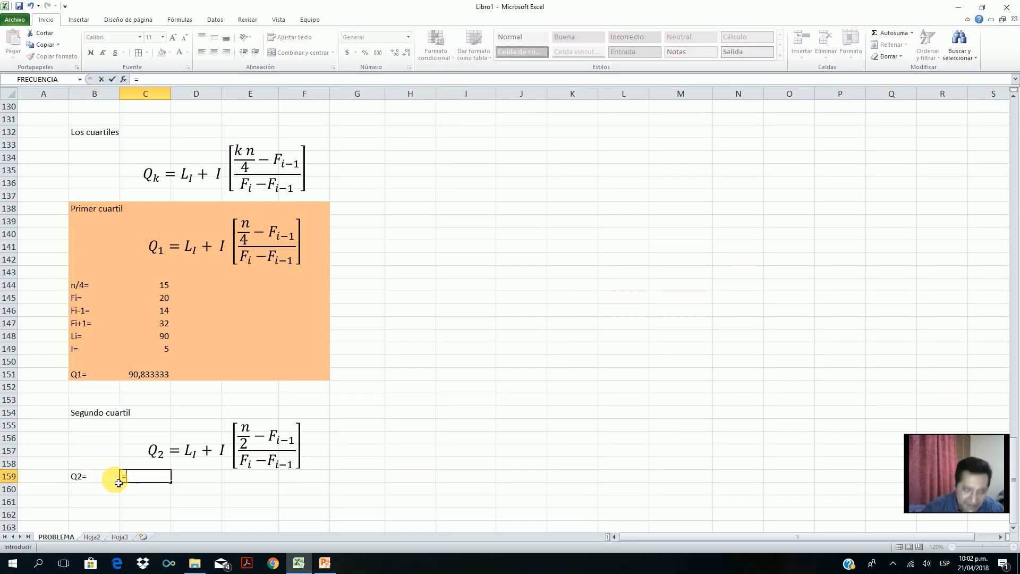
scroll(181, 423, "up", 6)
scroll(180, 420, "up", 5)
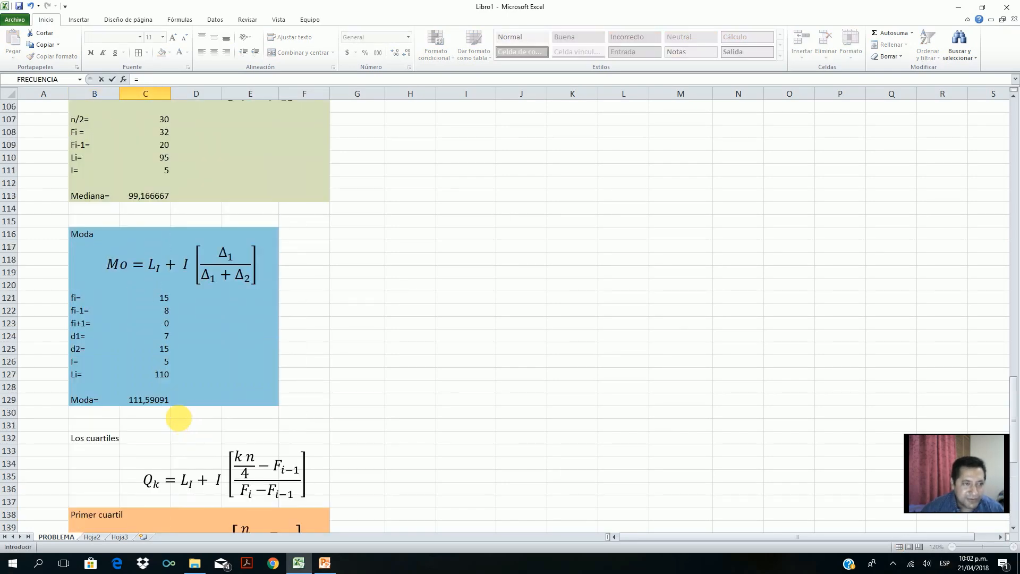
left_click(144, 318)
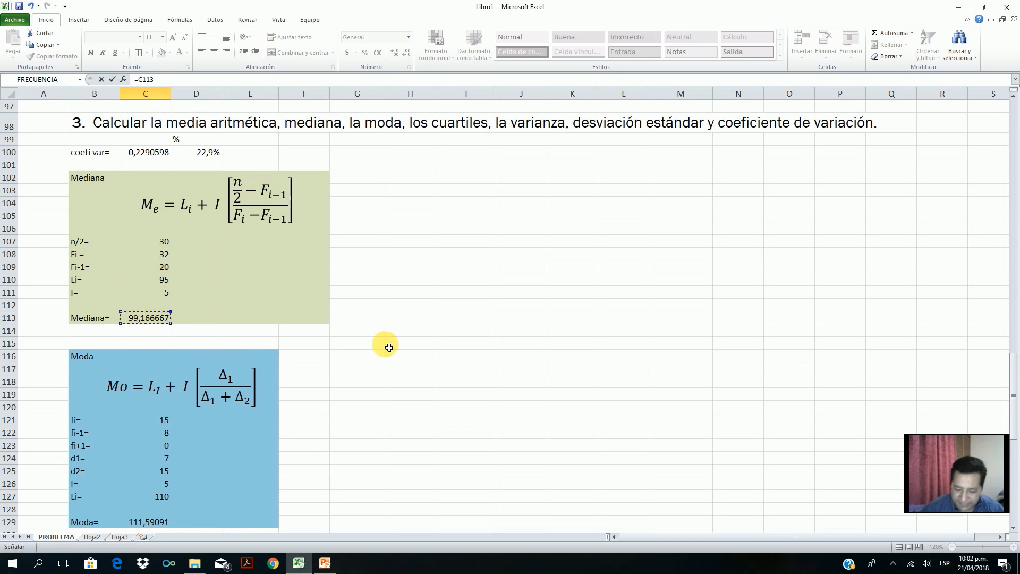
key("Return")
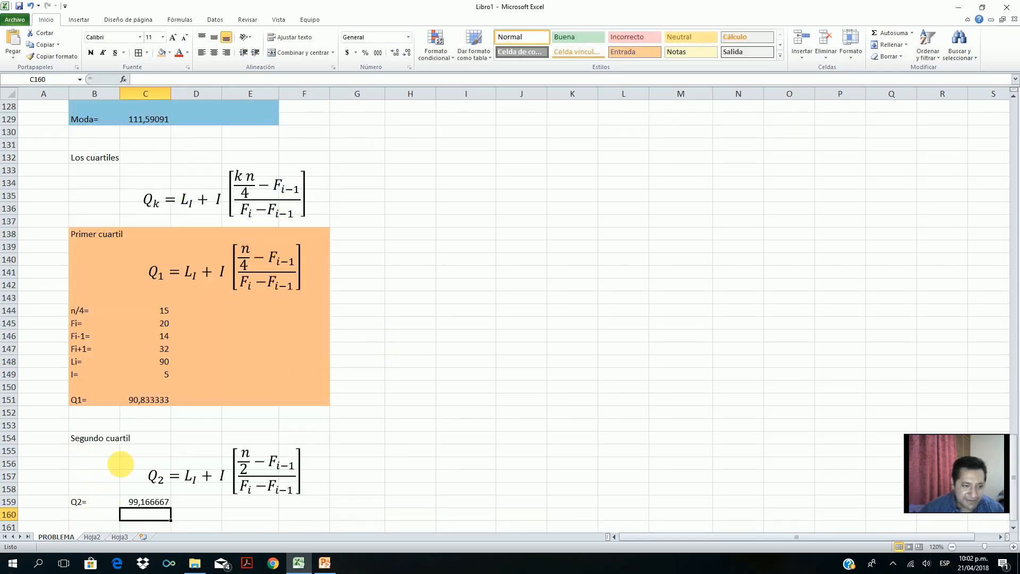
Step: Fill the second quartile block B154:F159 with a light blue theme colour
left_click_drag(111, 439, 301, 506)
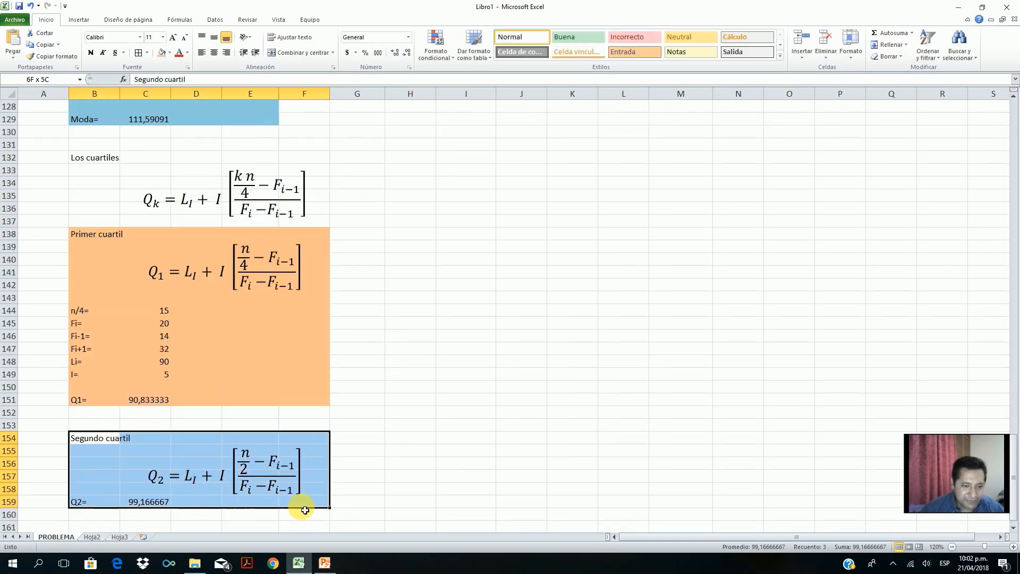
left_click(169, 53)
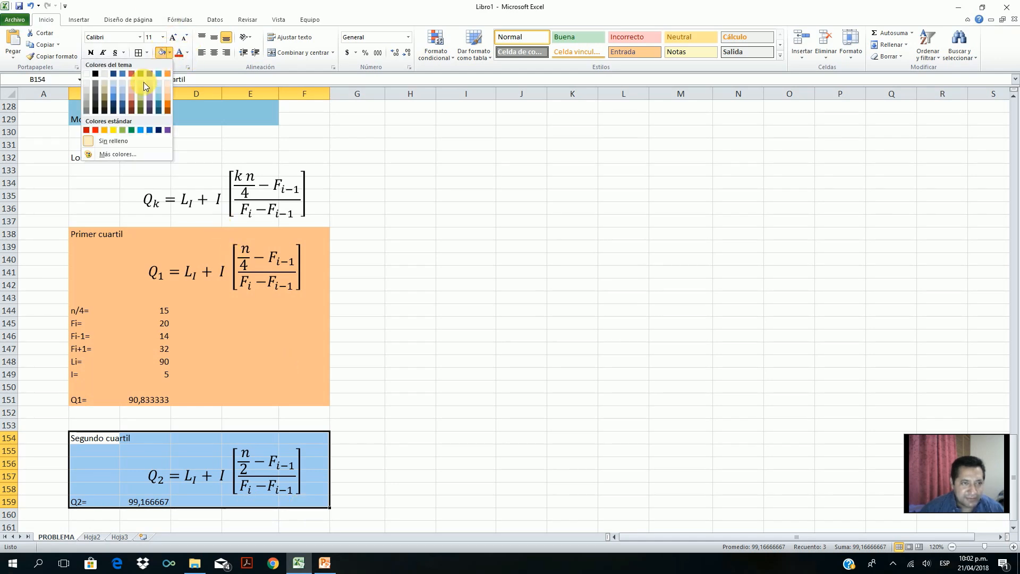
left_click(113, 80)
Step: Add the heading "Tercer Cuartil" in cell B162 below the second quartile block
scroll(531, 344, "down", 2)
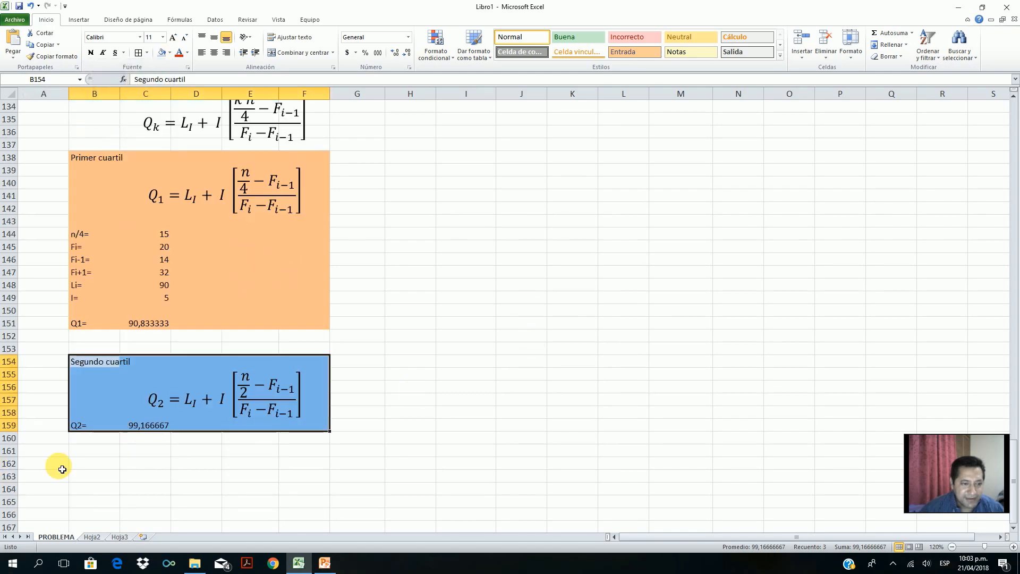
left_click(106, 462)
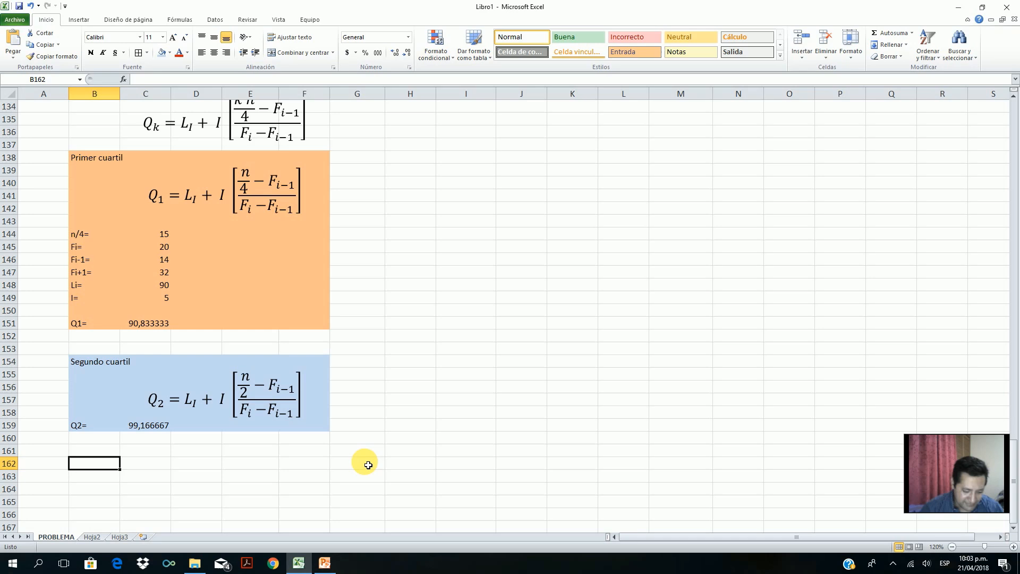
type("Tercer Cuartil")
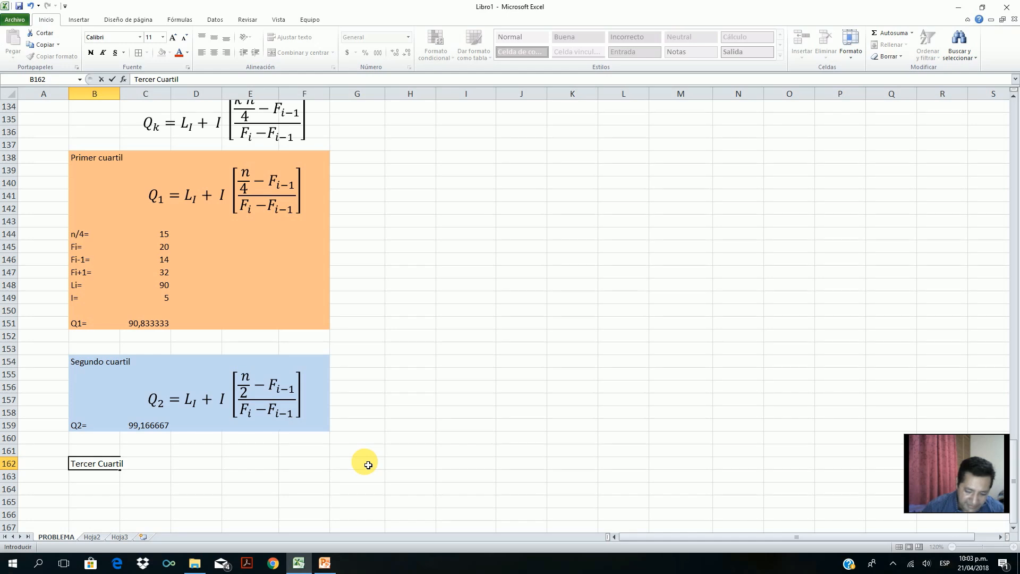
key("Return")
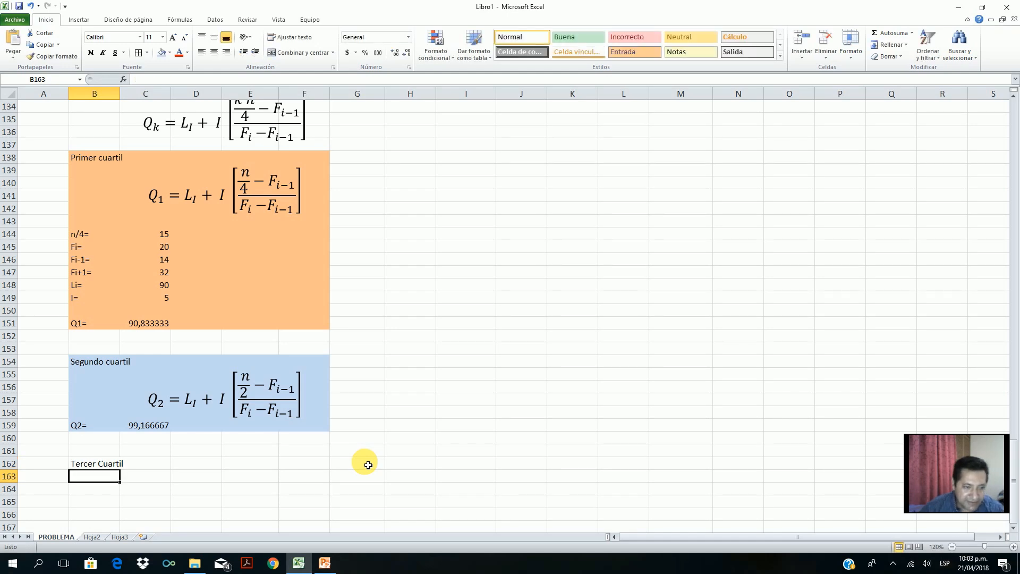
Step: Copy the general Qk quartile equation and paste it under the "Tercer Cuartil" heading
scroll(328, 276, "up", 3)
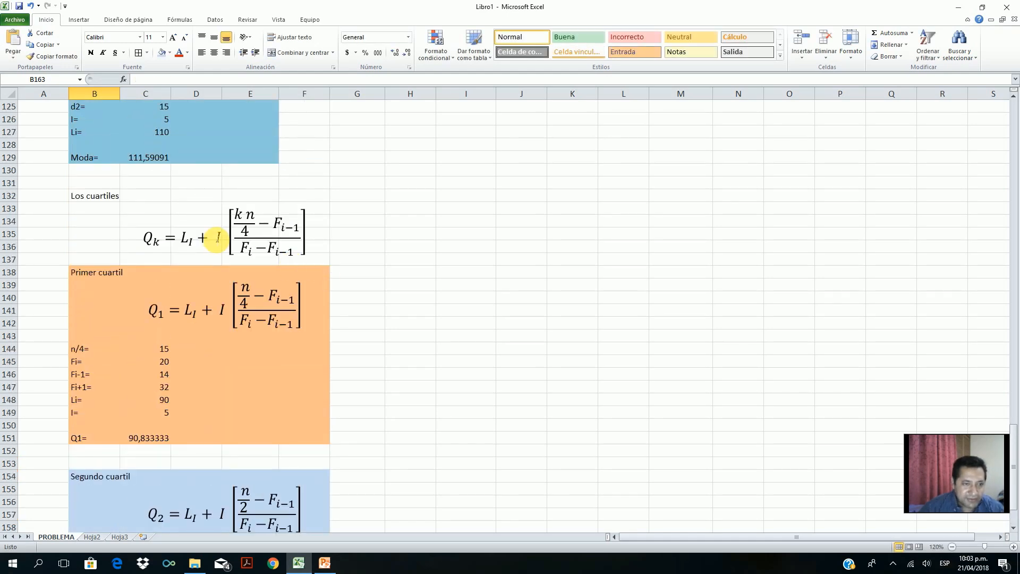
left_click(219, 237)
right_click(231, 202)
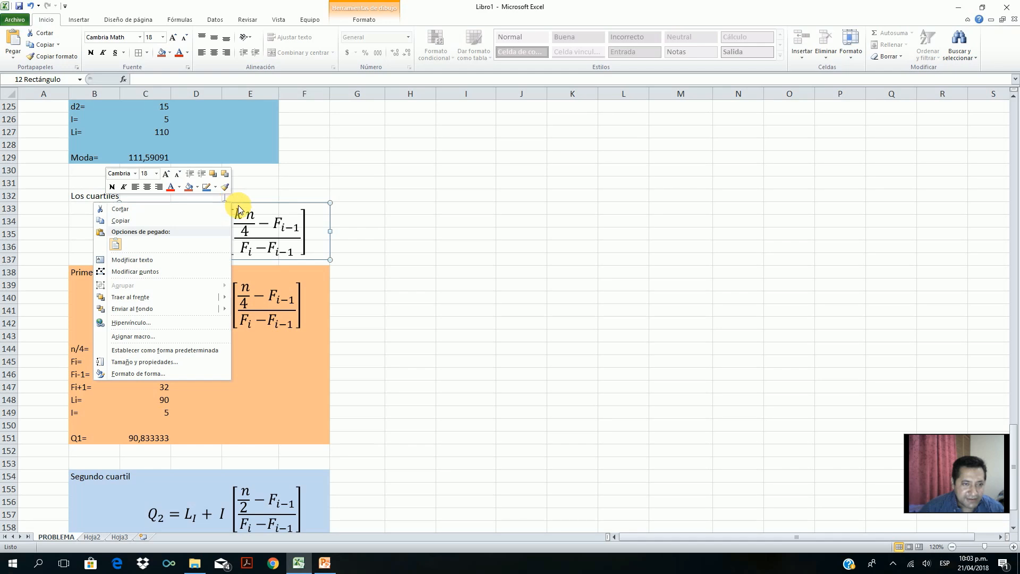
left_click(177, 224)
scroll(567, 327, "down", 8)
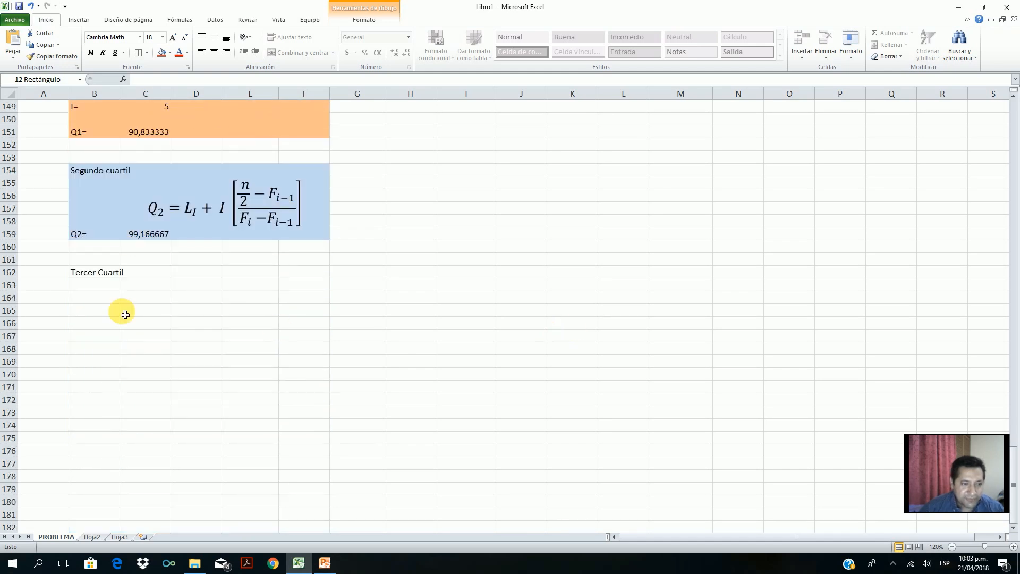
left_click(137, 285)
key("ctrl+v")
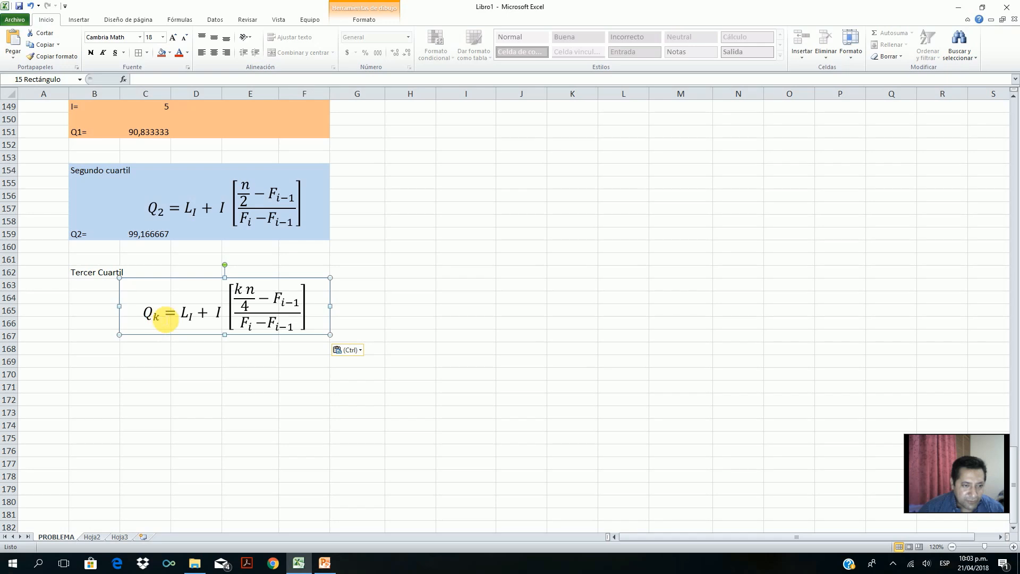
Step: Replace k with 3 in the pasted equation's Q subscript and in the numerator of its inner fraction
left_click(157, 318)
key("BackSpace")
type("3")
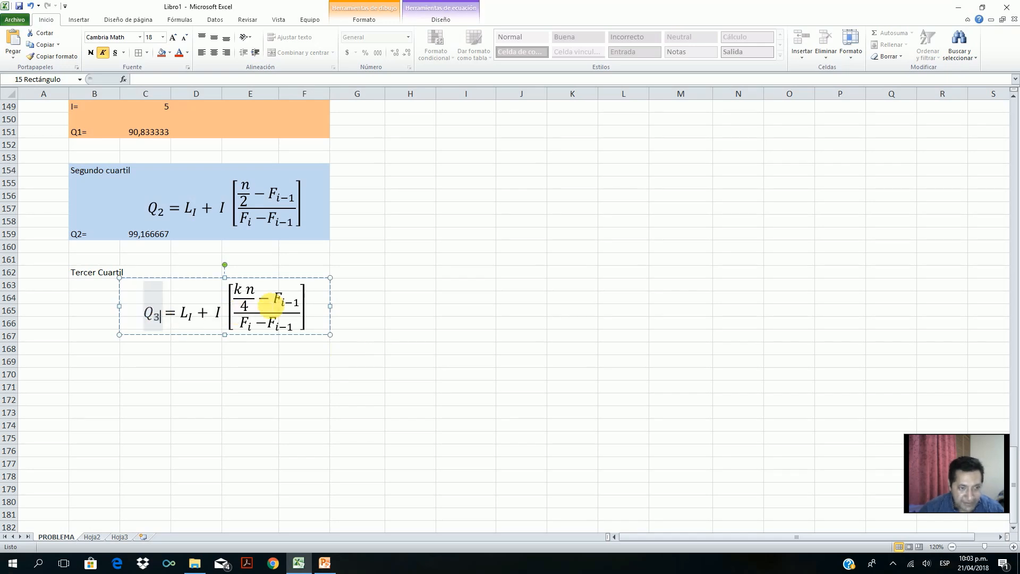
left_click(245, 292)
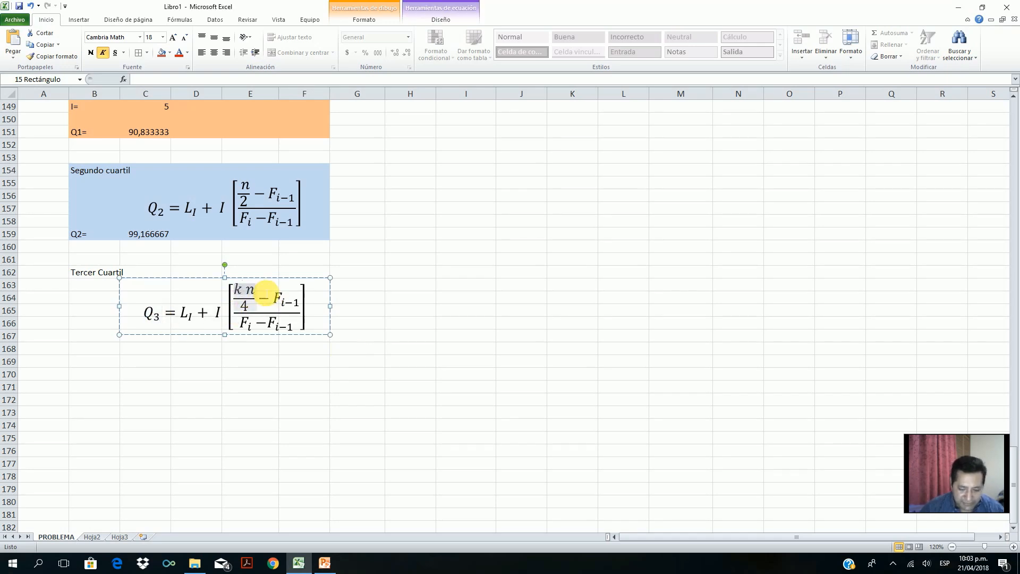
key("BackSpace")
type("3")
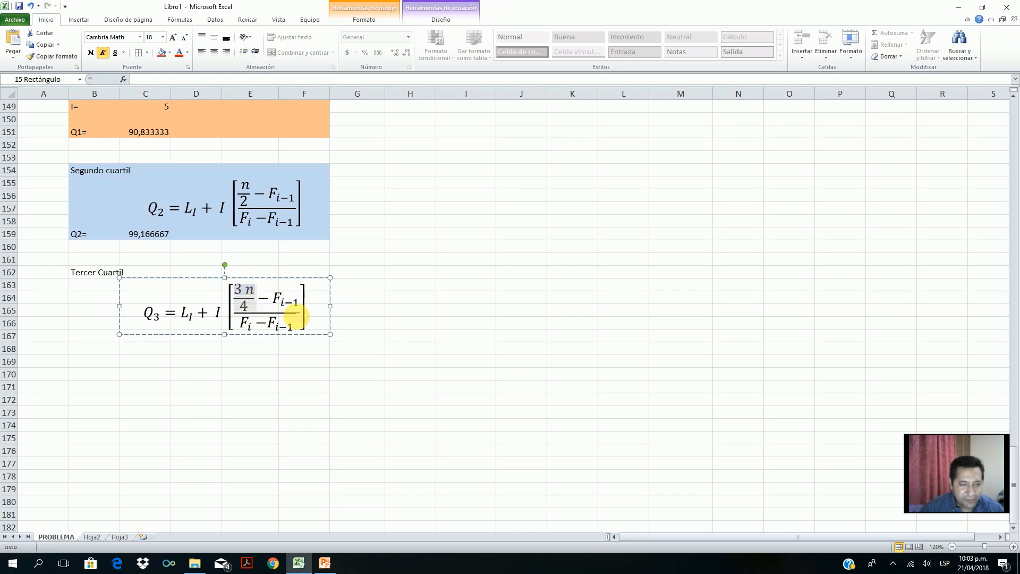
Step: Label B168 "3n/4=" and calculate it in C168 as 3 times the sample size in D23, divided by 4
left_click(92, 349)
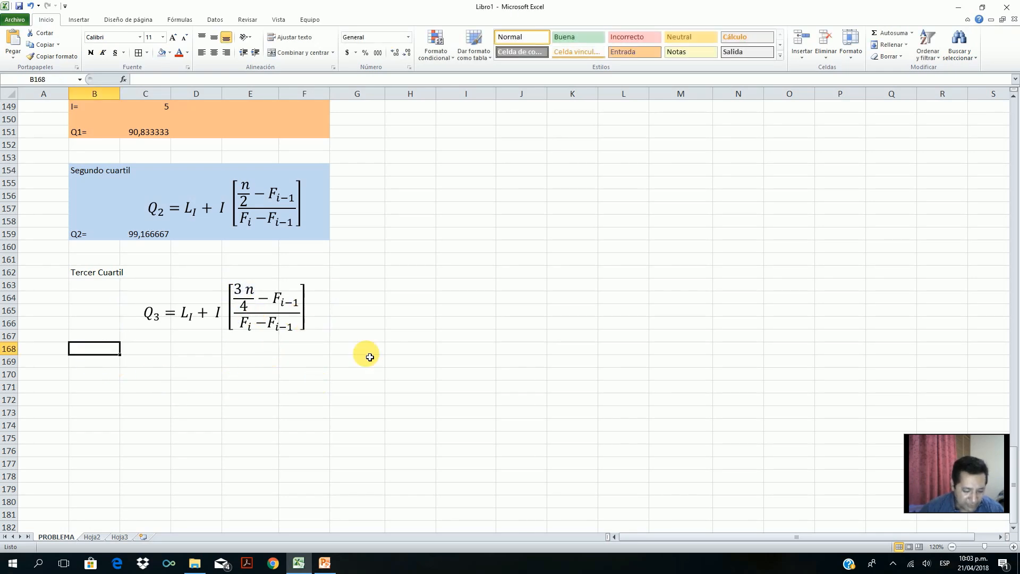
type("3")
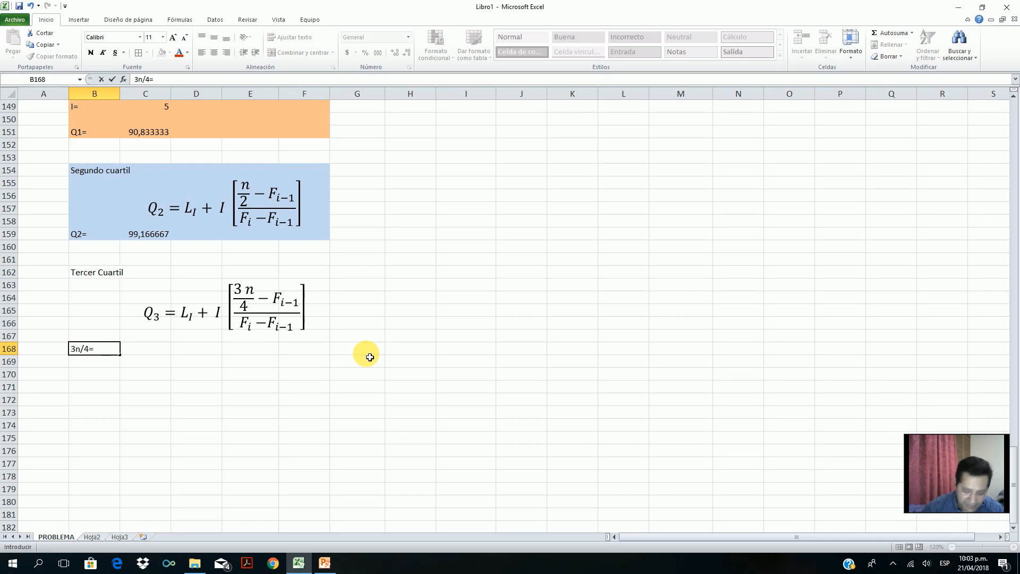
type("n/4=")
key("Tab")
type("=")
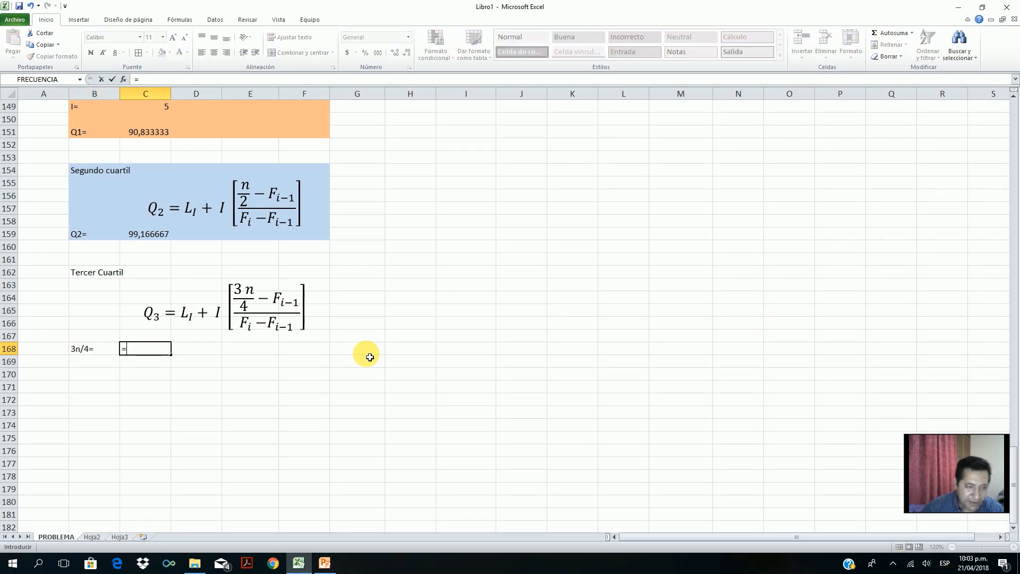
type("3*")
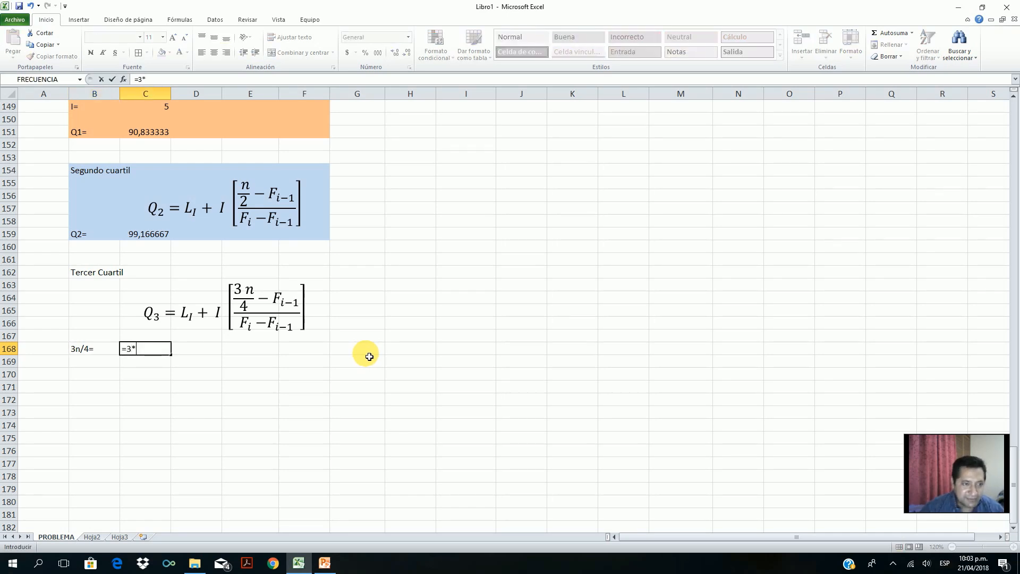
scroll(369, 356, "up", 20)
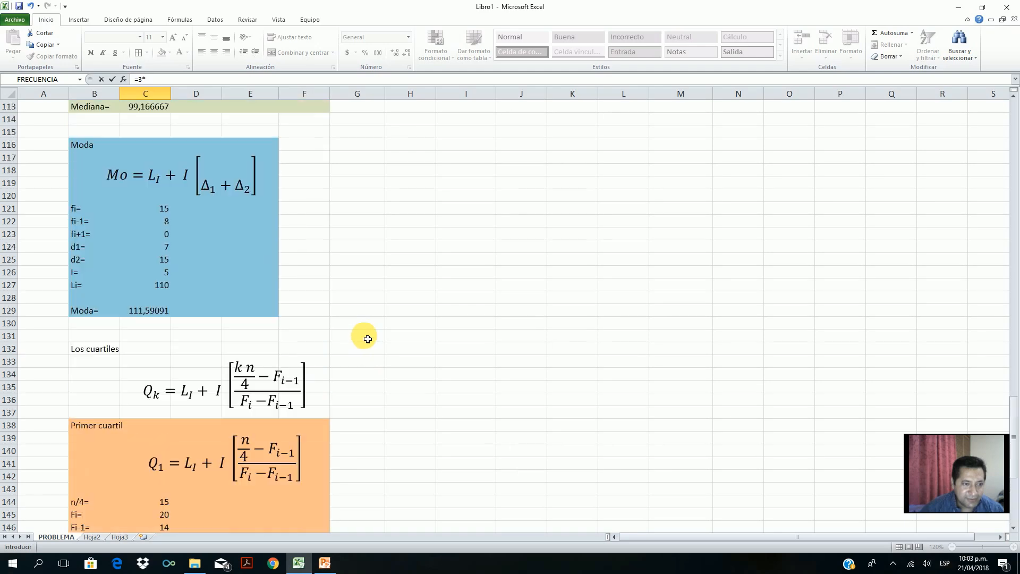
type("*")
scroll(368, 339, "up", 4)
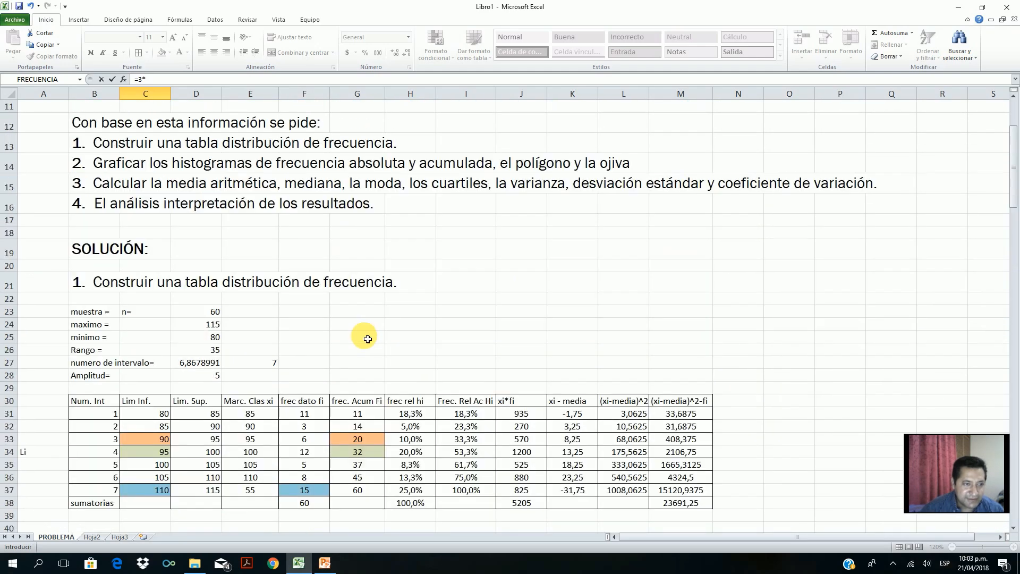
left_click(217, 312)
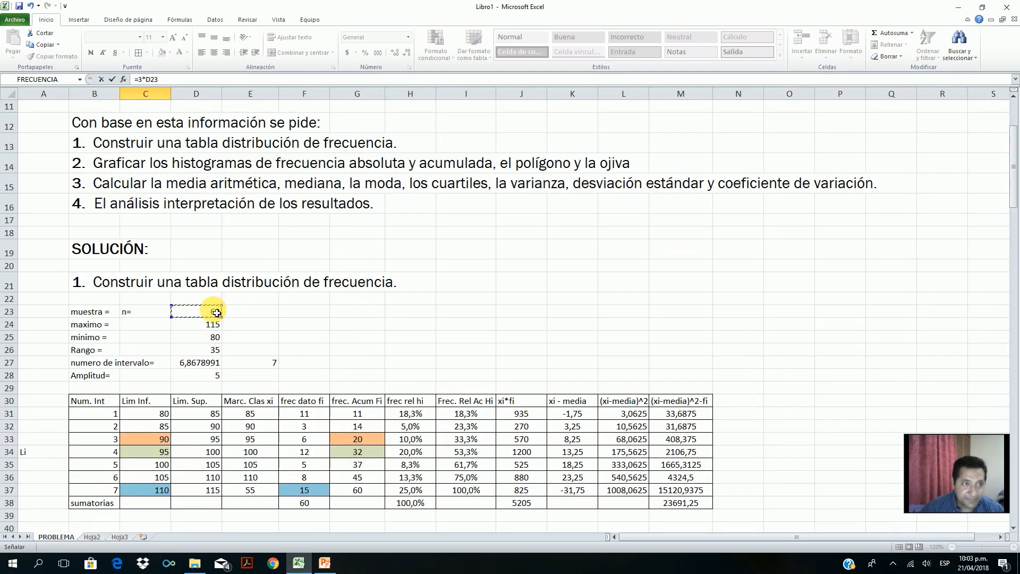
left_click(166, 79)
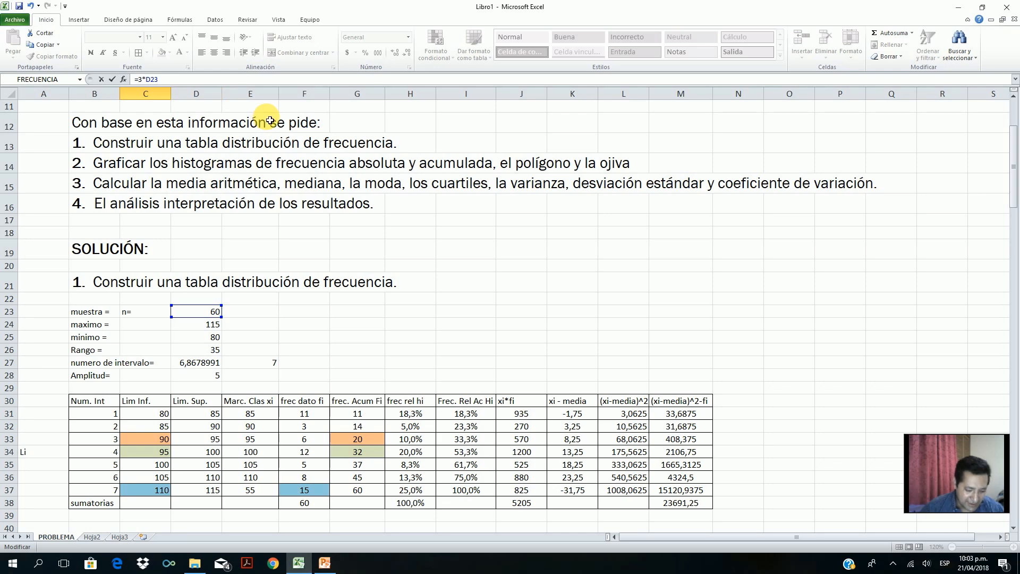
key("Return")
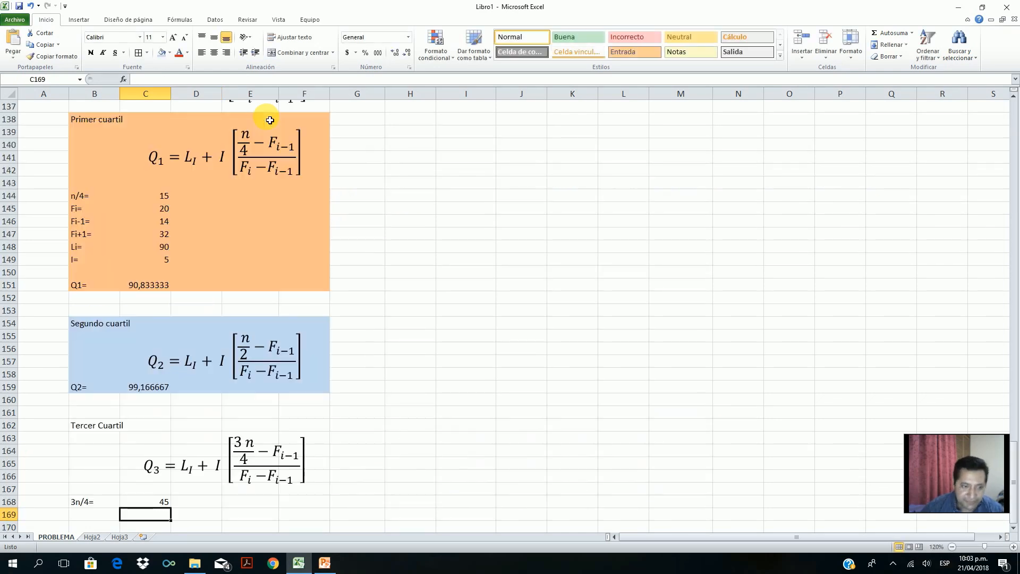
left_click(88, 440)
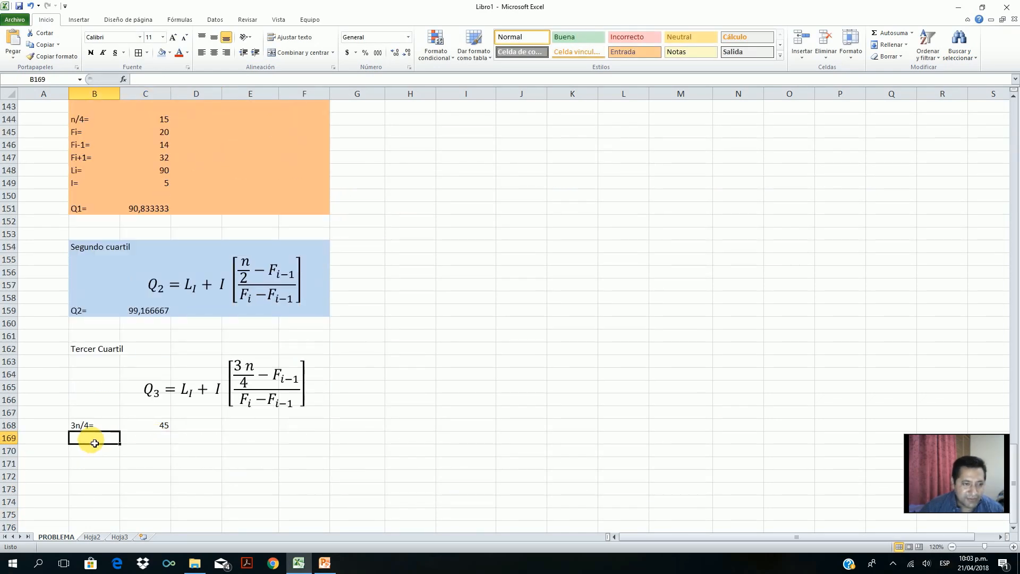
scroll(337, 308, "up", 1)
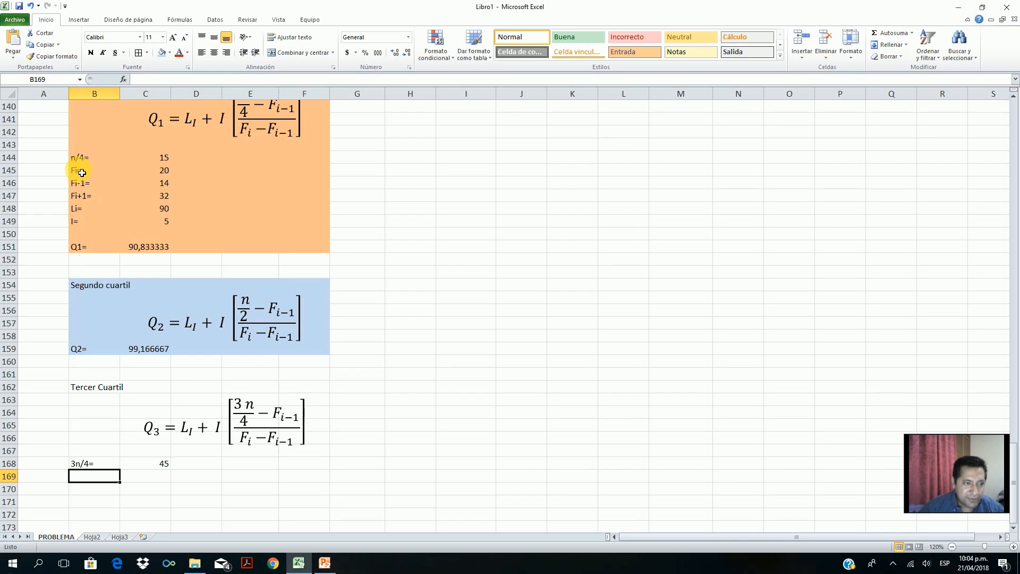
left_click_drag(83, 173, 86, 222)
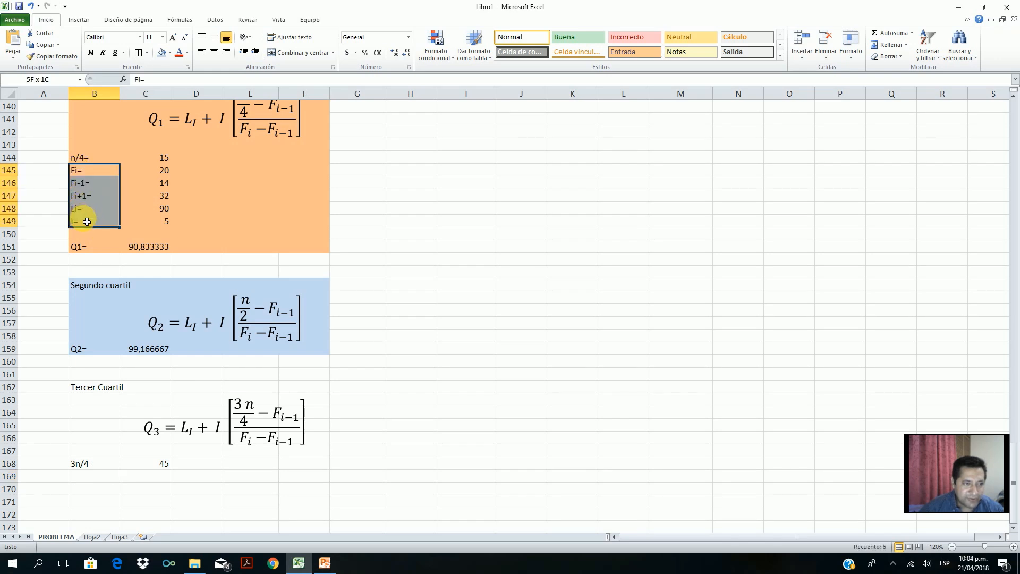
right_click(87, 221)
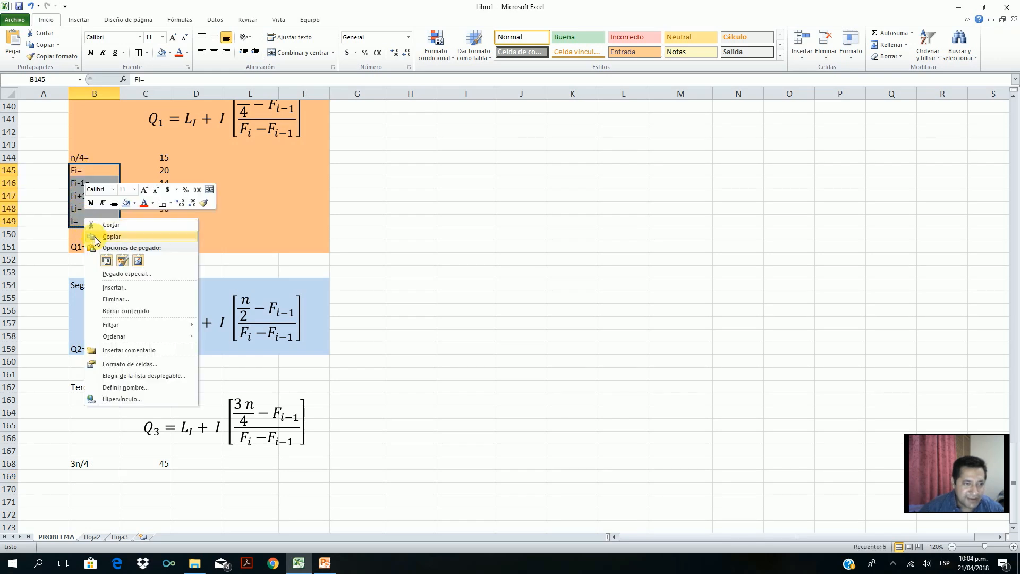
left_click(492, 229)
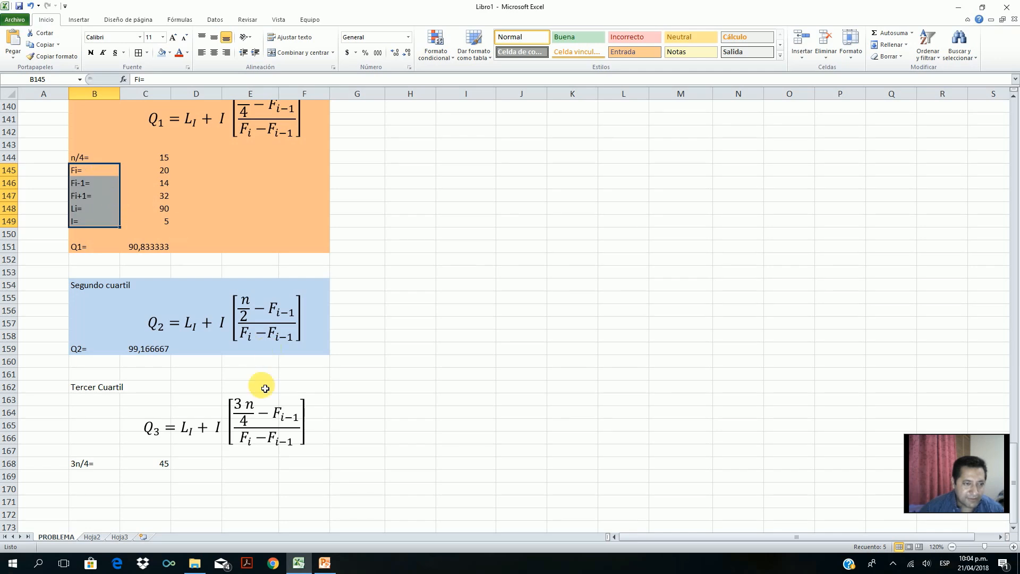
Step: Label B169 "Fi=" and link C169 to the sixth interval's cumulative frequency in G36
left_click(87, 476)
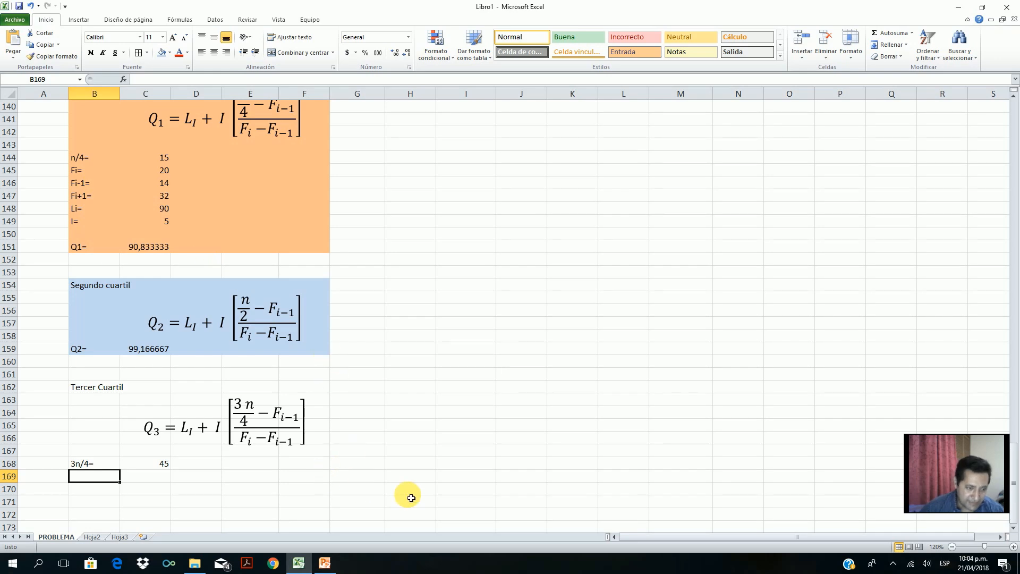
type("Fi")
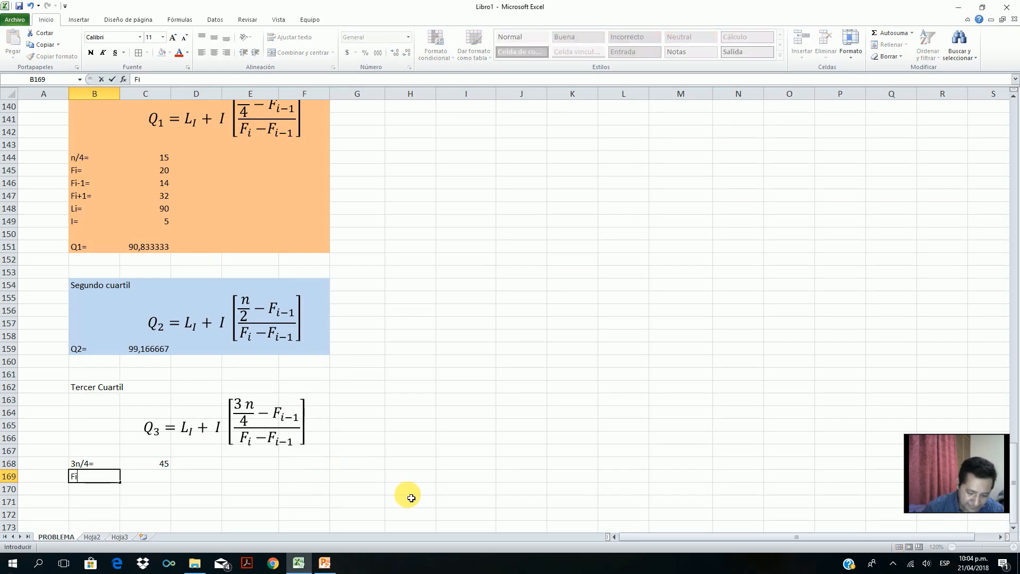
type("=")
key("Tab")
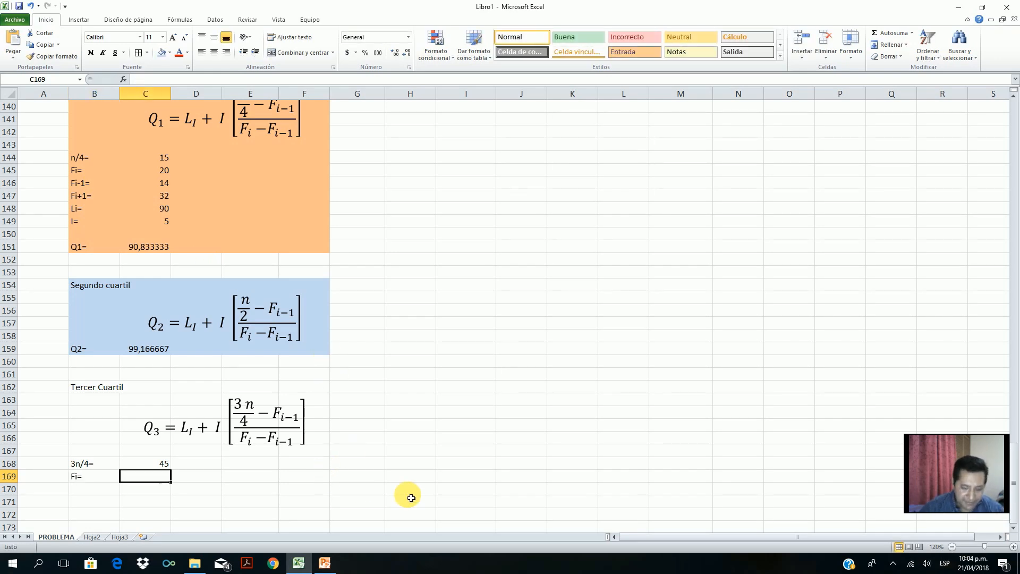
type("=")
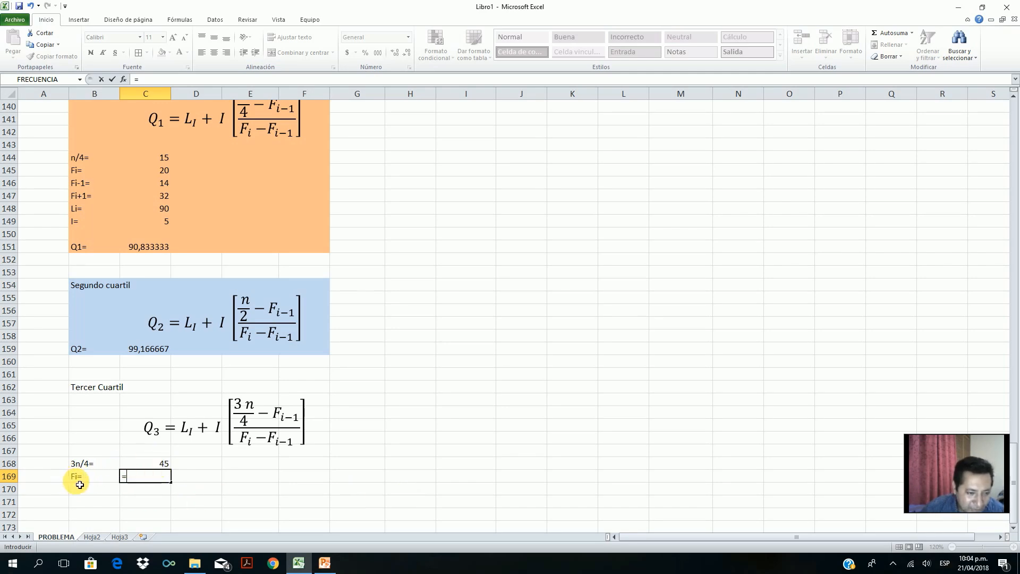
scroll(285, 372, "up", 15)
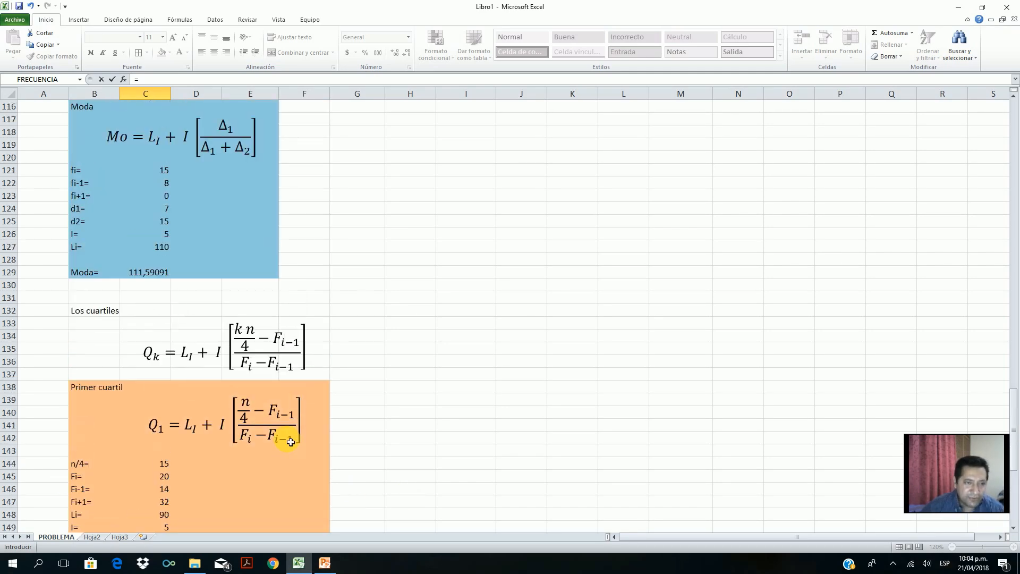
scroll(289, 441, "up", 20)
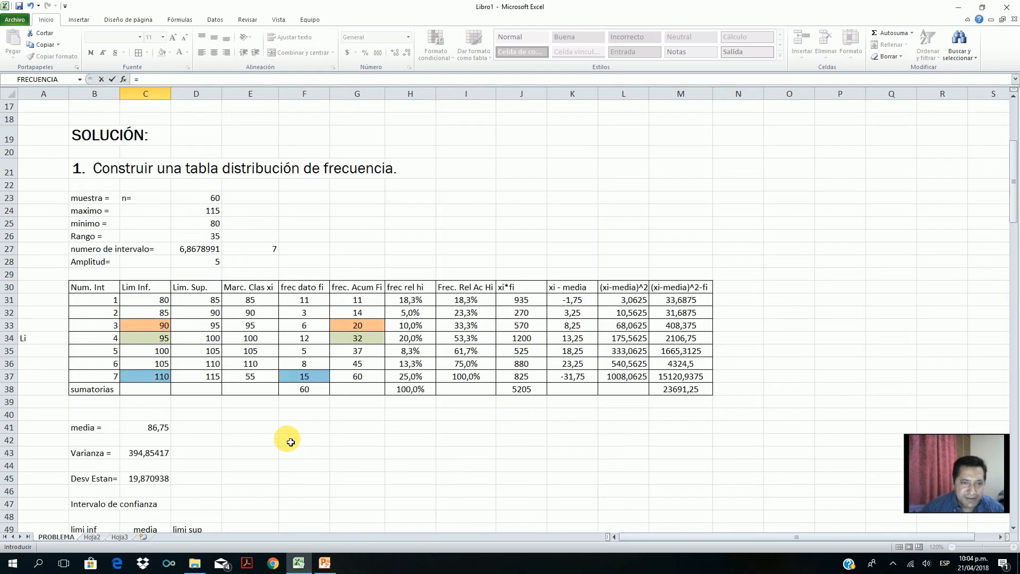
left_click(370, 368)
key("Return")
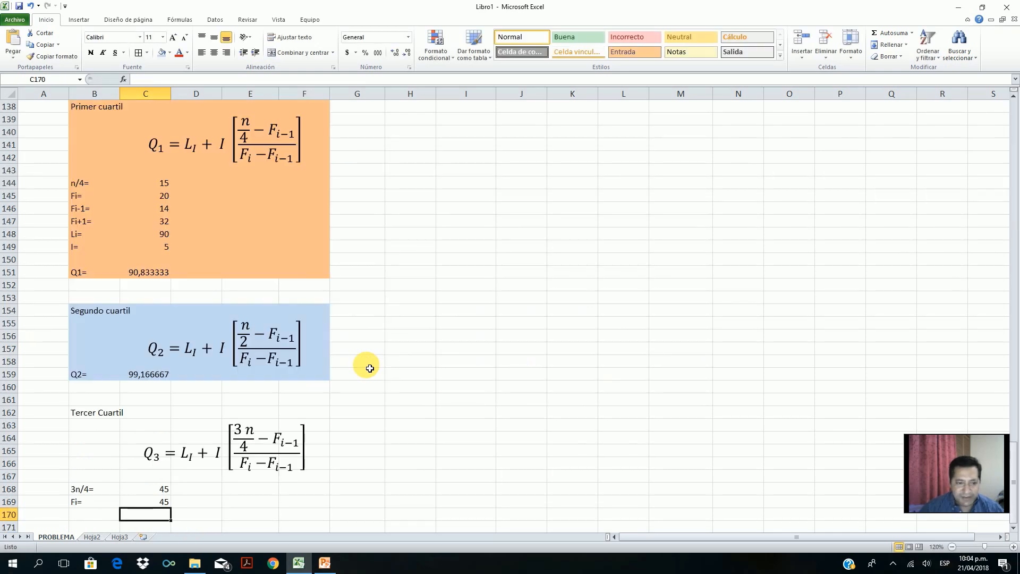
Step: Fill G36 in the frequency table and the Fi value in C169 with the same light red theme color
scroll(369, 368, "up", 20)
scroll(367, 367, "up", 14)
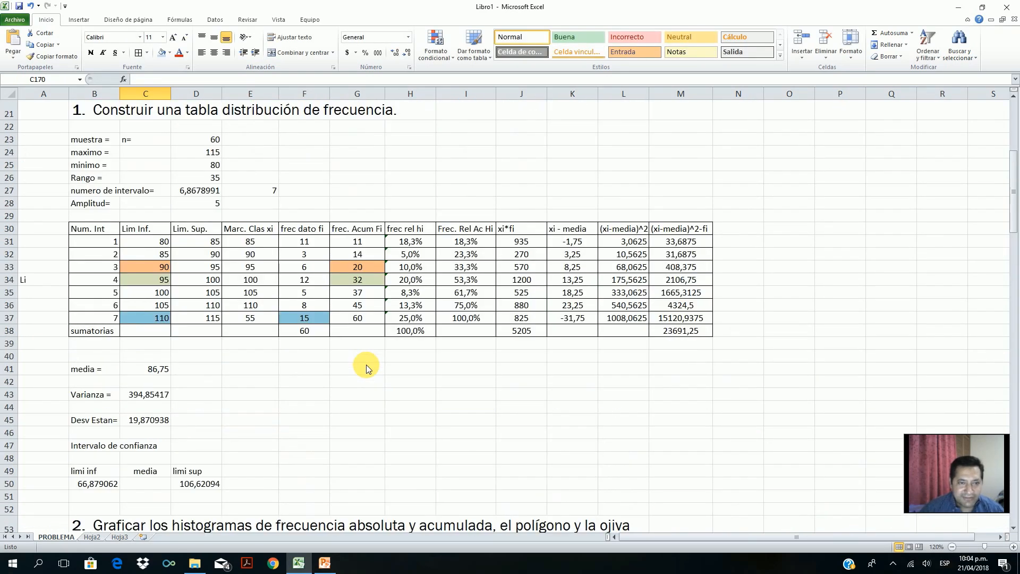
left_click(376, 353)
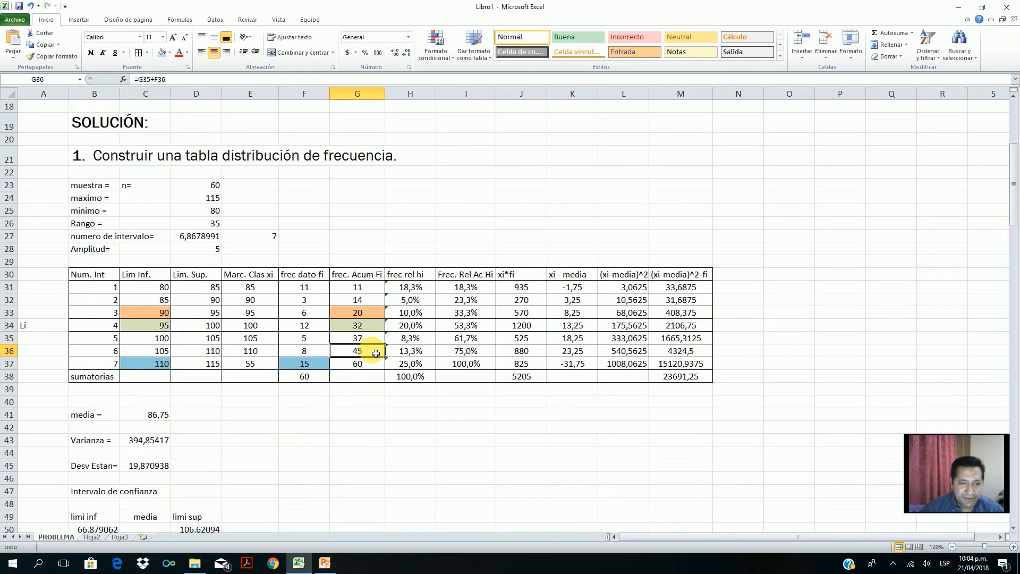
left_click(169, 54)
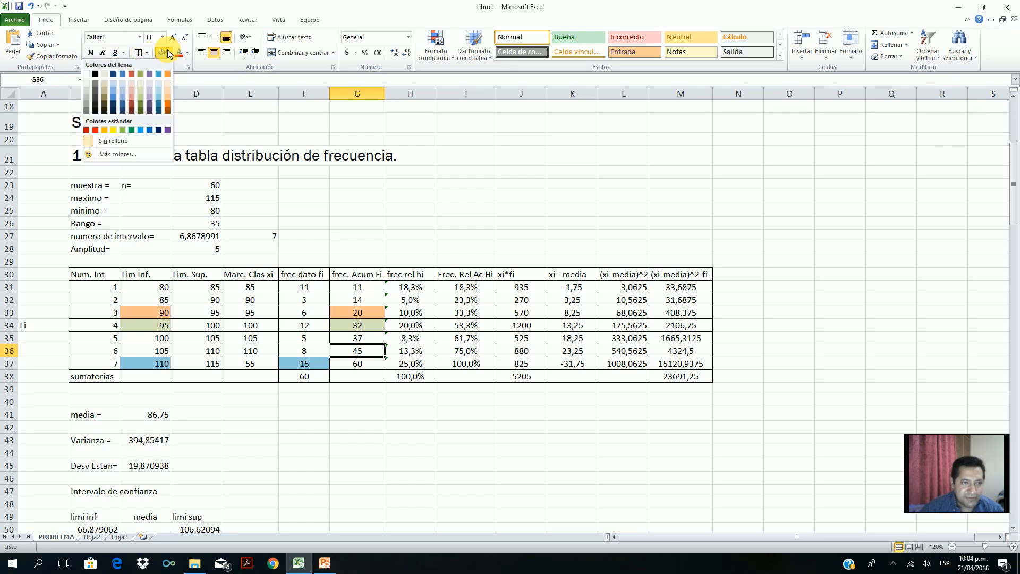
left_click(129, 93)
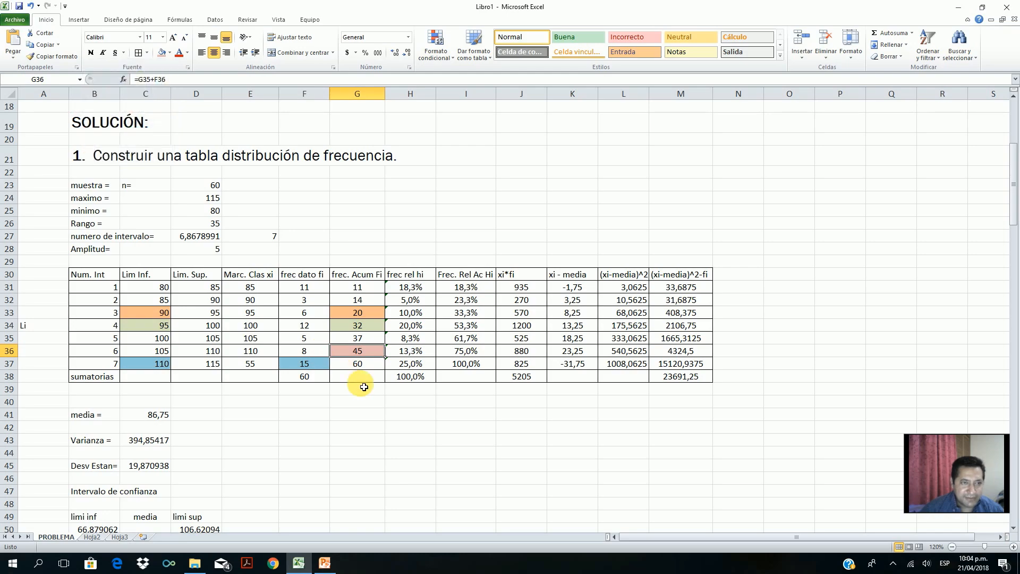
scroll(365, 374, "down", 2)
scroll(368, 371, "down", 20)
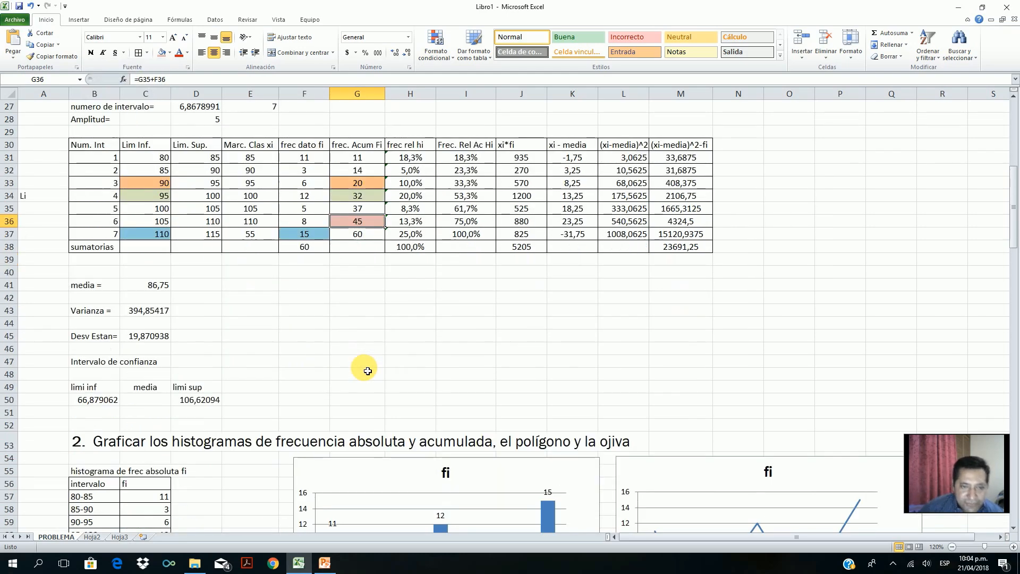
scroll(369, 373, "down", 20)
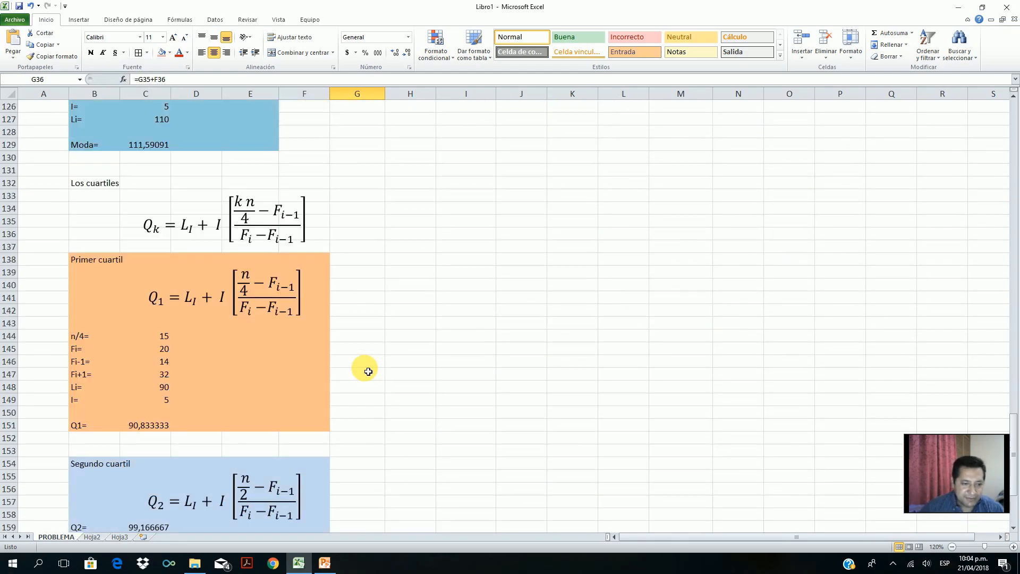
left_click(133, 271)
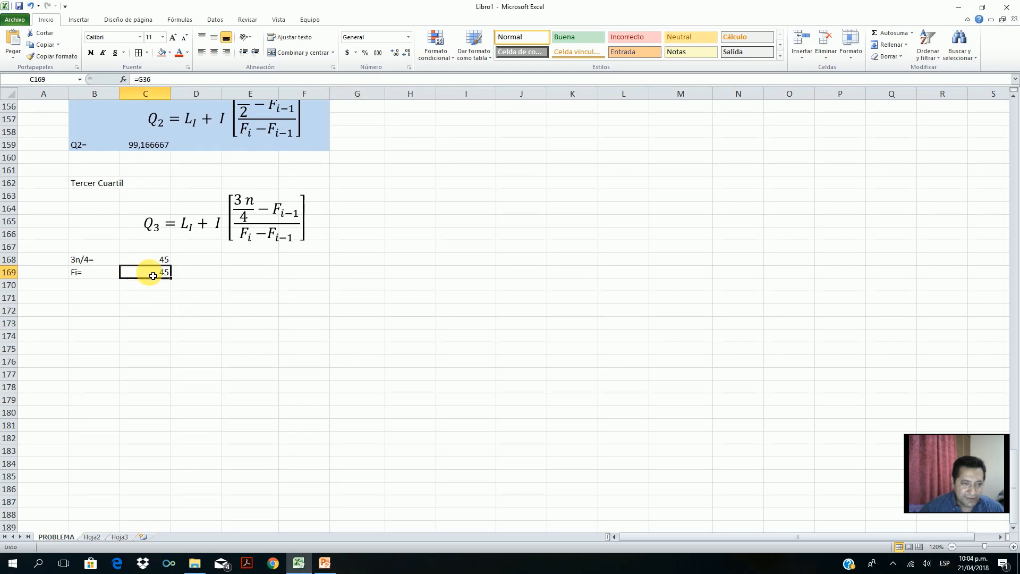
left_click(162, 53)
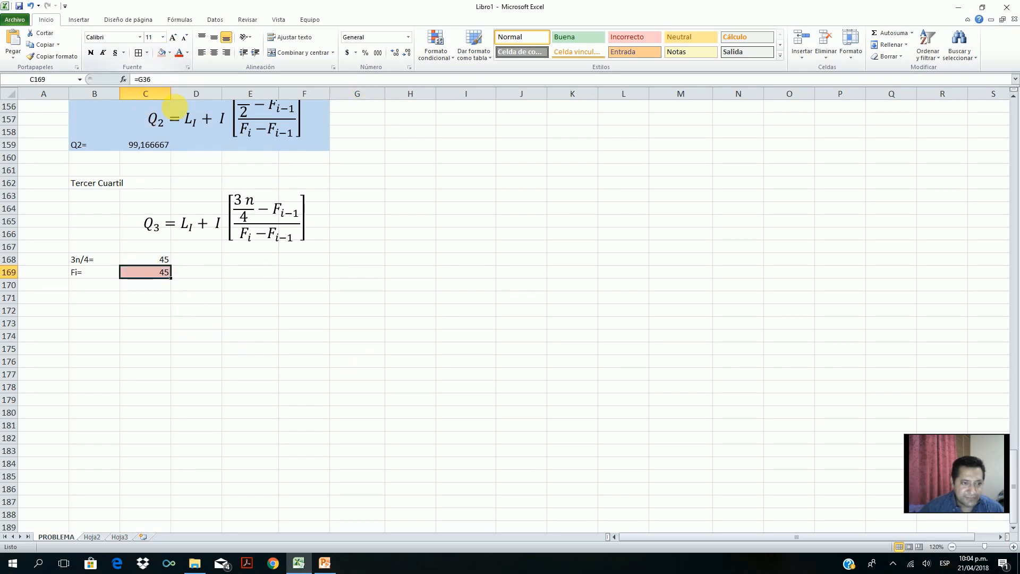
Step: Label B170 "Fi-1=" and link C170 to the fifth interval's cumulative frequency in G35
left_click(81, 287)
type("F")
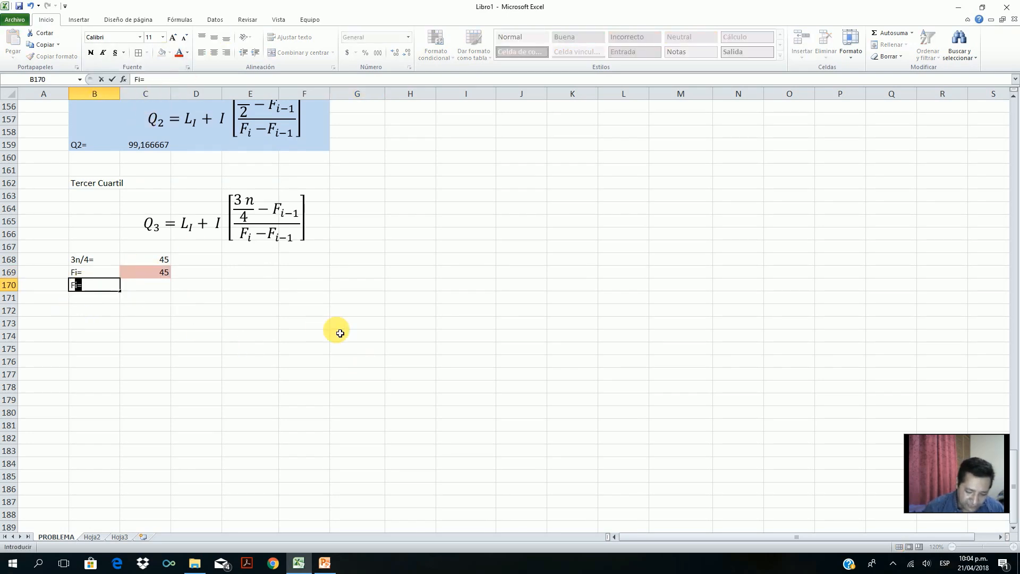
type("i-")
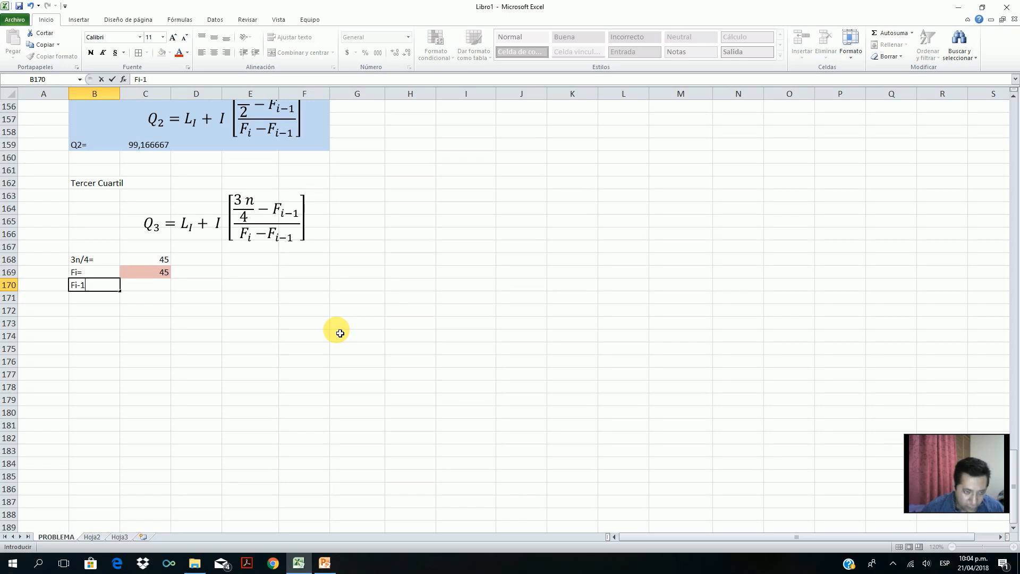
type("1")
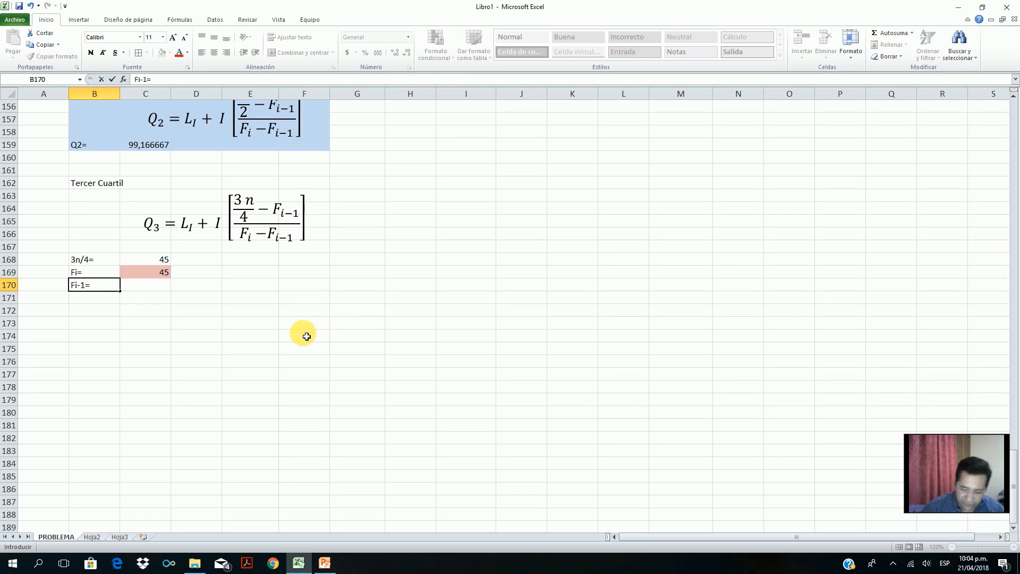
type("=")
left_click(155, 287)
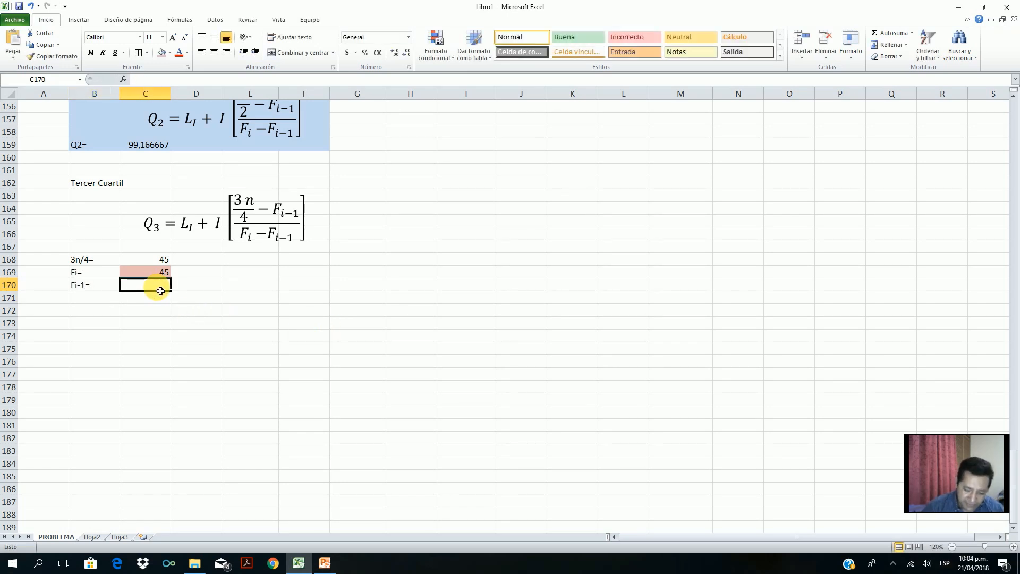
type("=")
scroll(270, 285, "up", 20)
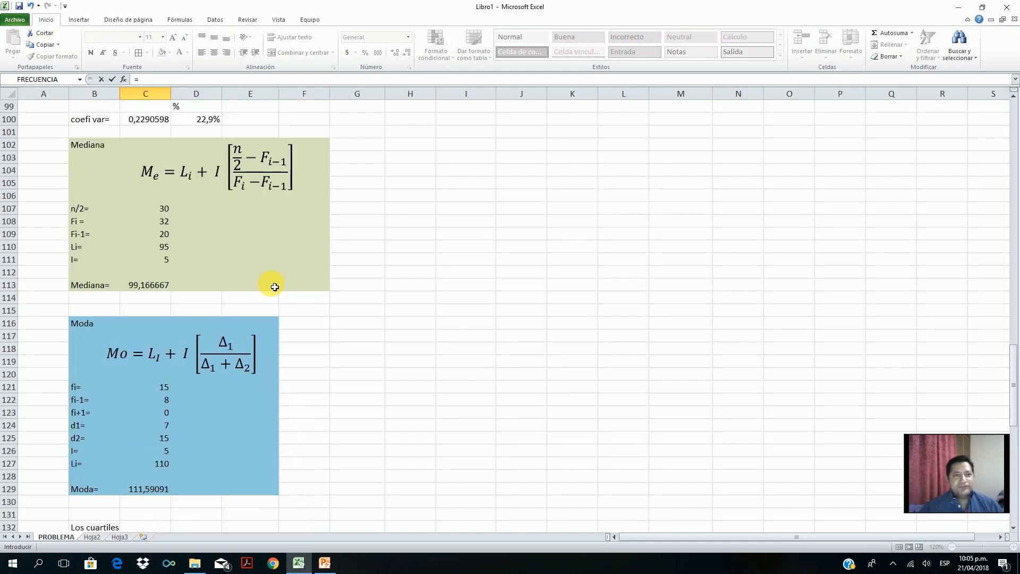
scroll(272, 282, "up", 12)
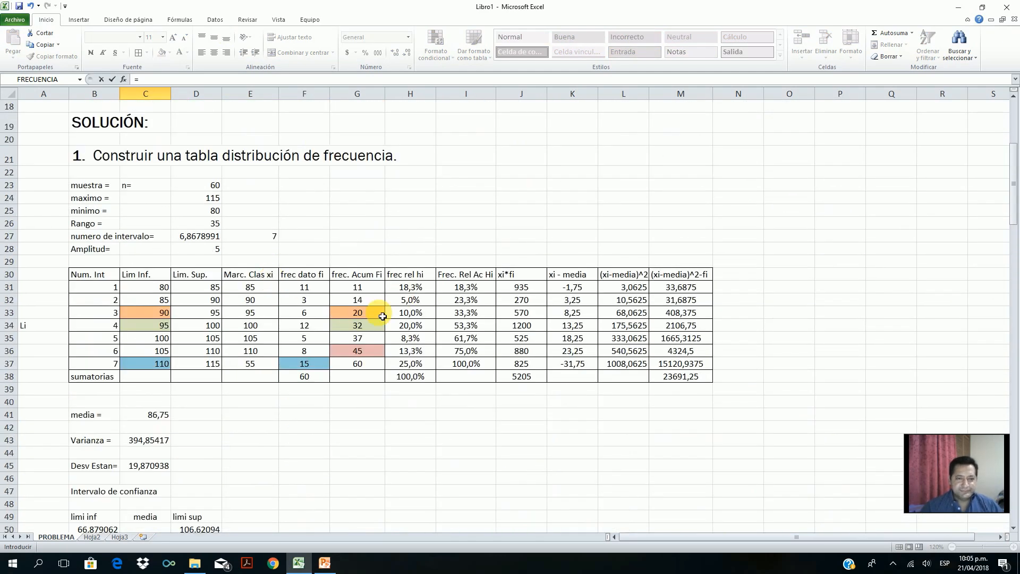
left_click(362, 342)
key("Return")
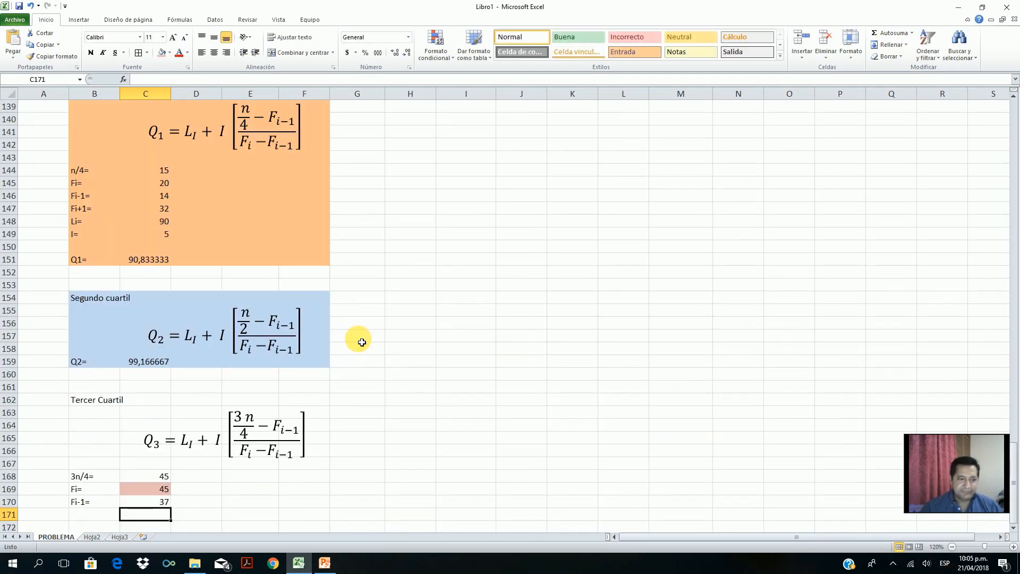
Step: Label B171 "Fi+1=" and link C171 to the seventh interval's cumulative frequency in G37
left_click(85, 515)
type("Fi+1=")
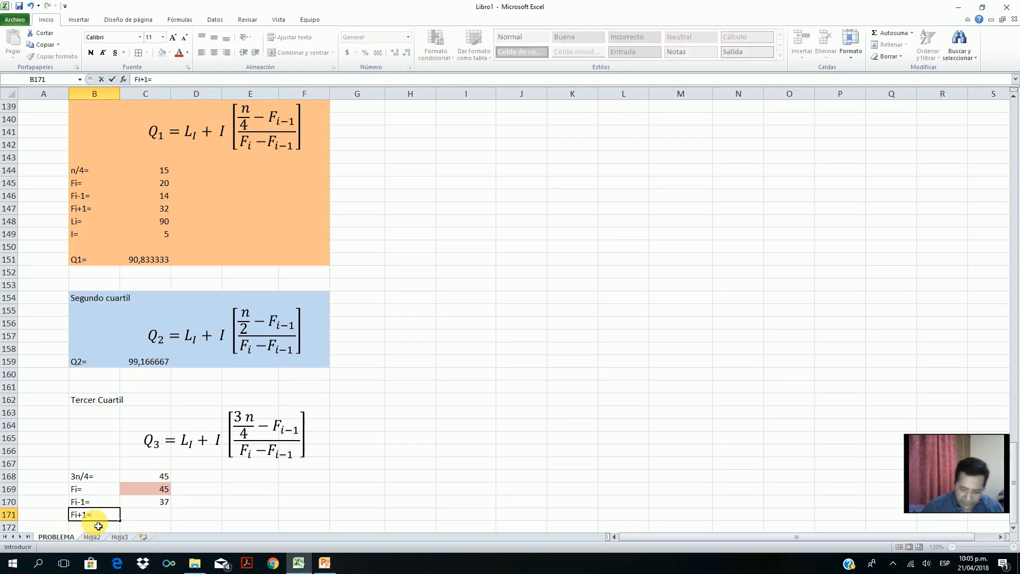
key("Tab")
type("=")
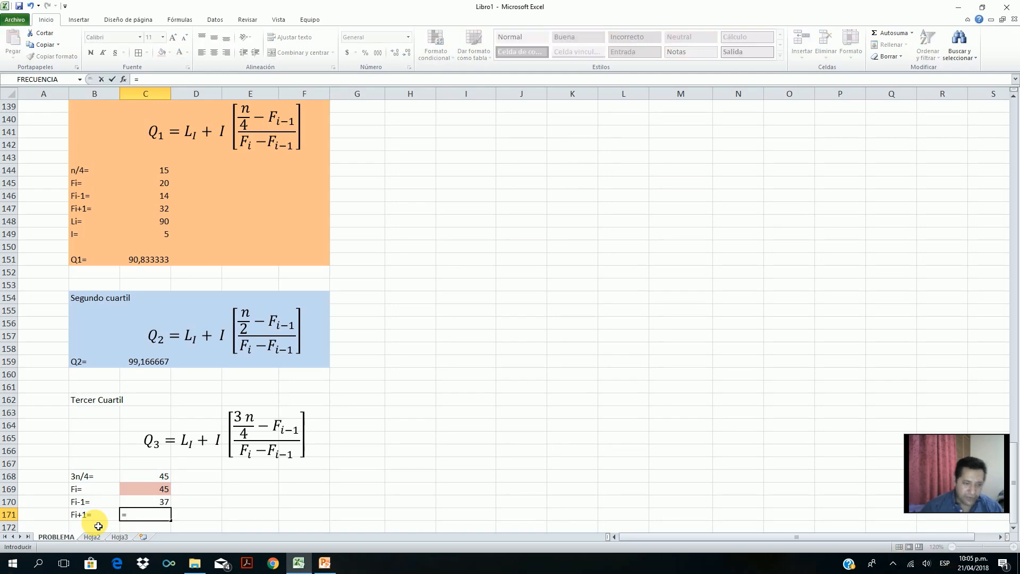
scroll(99, 526, "up", 20)
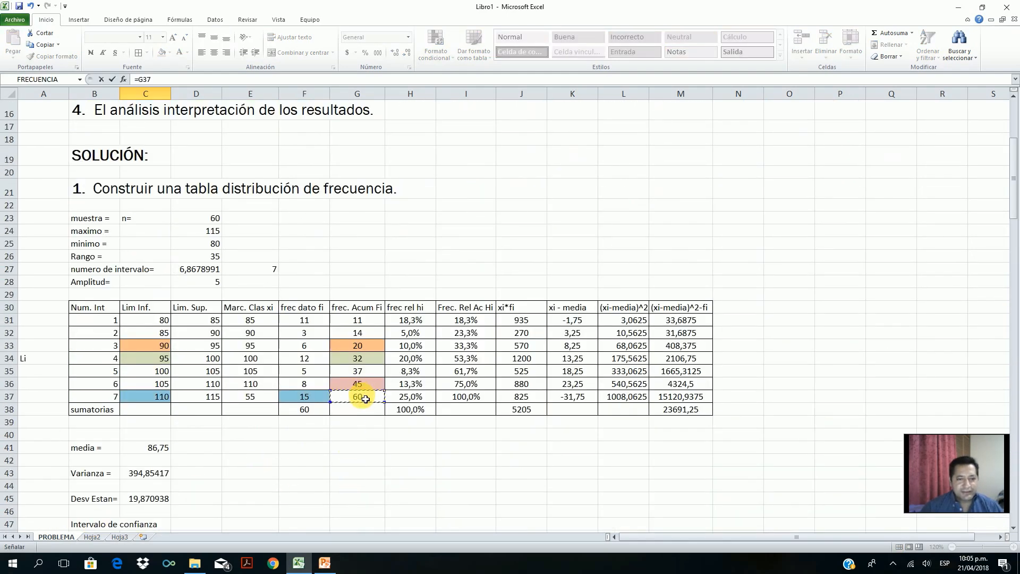
key("Return")
Step: Add the label "Li=" in cell B172 below the Fi+1 row
scroll(360, 396, "down", 3)
left_click(75, 406)
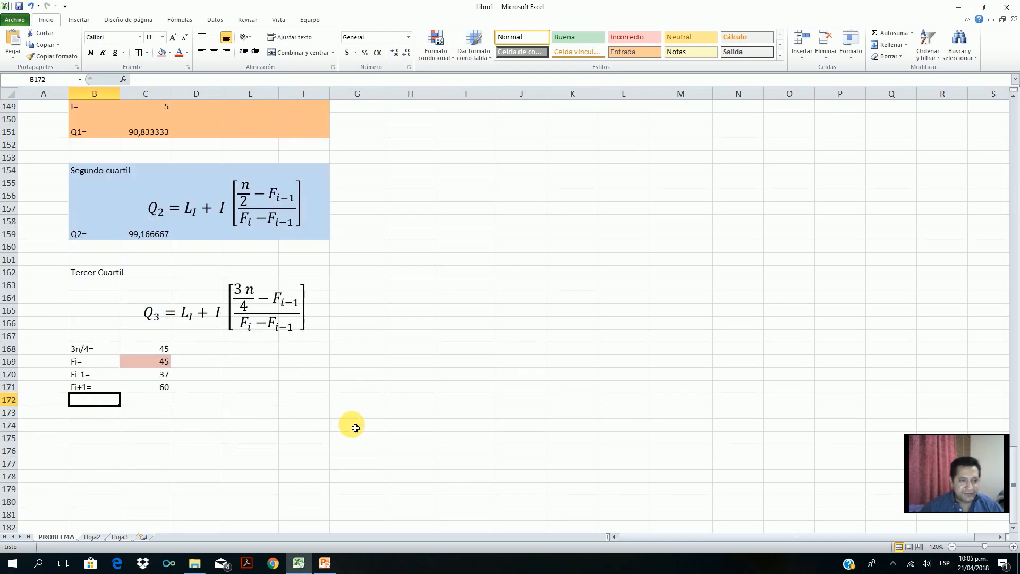
type("Li")
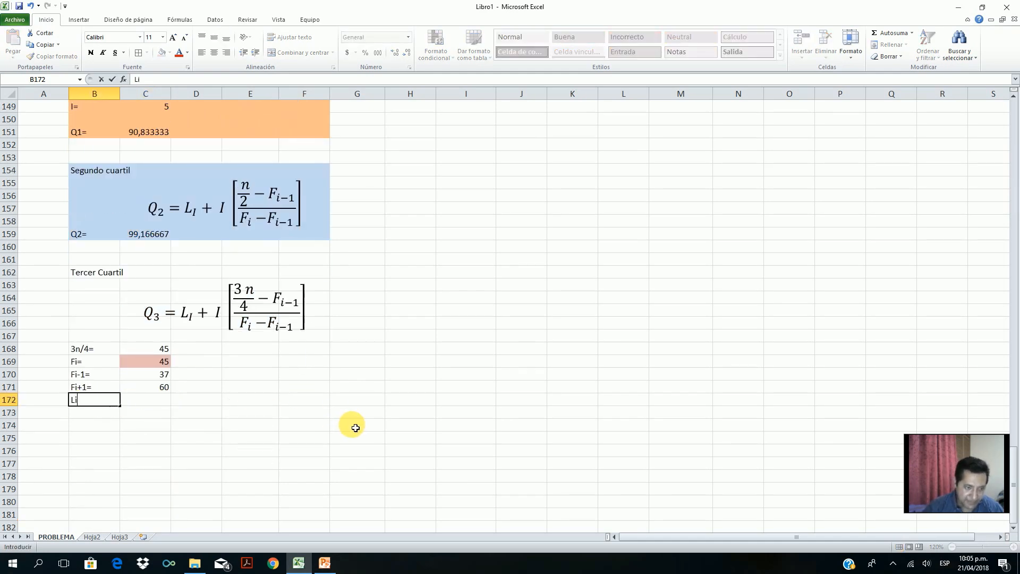
key("Tab")
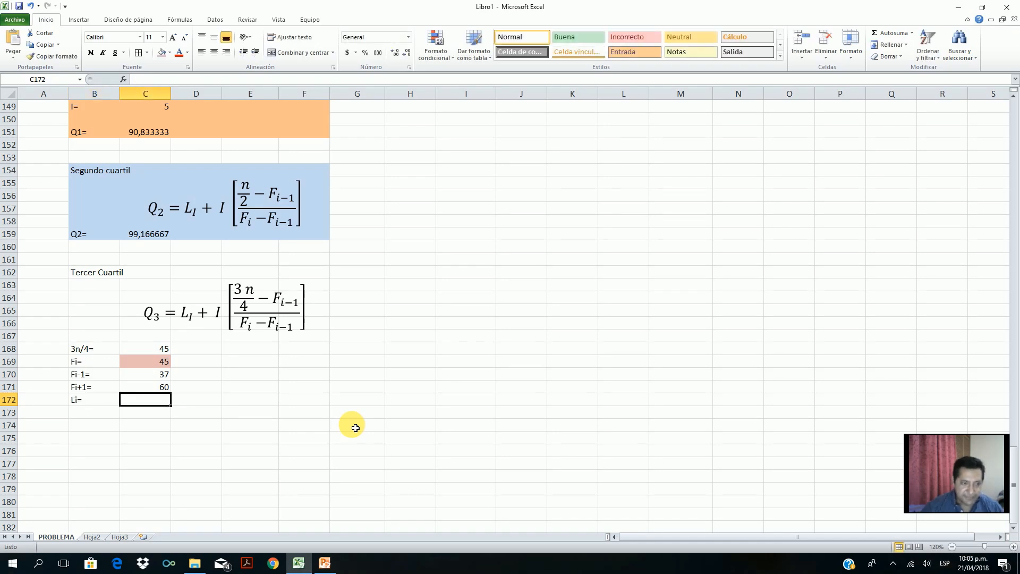
scroll(356, 428, "up", 20)
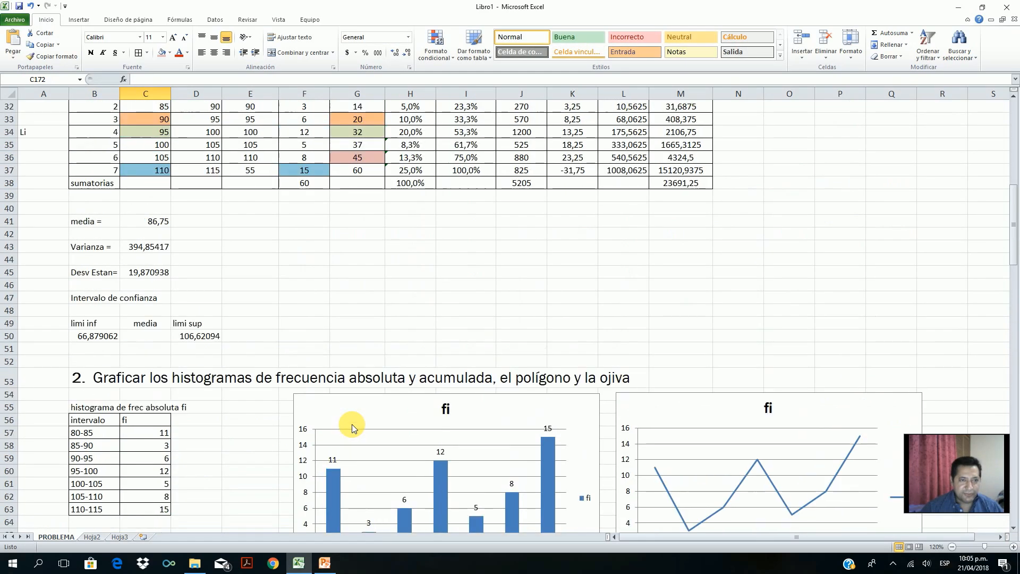
scroll(352, 424, "up", 5)
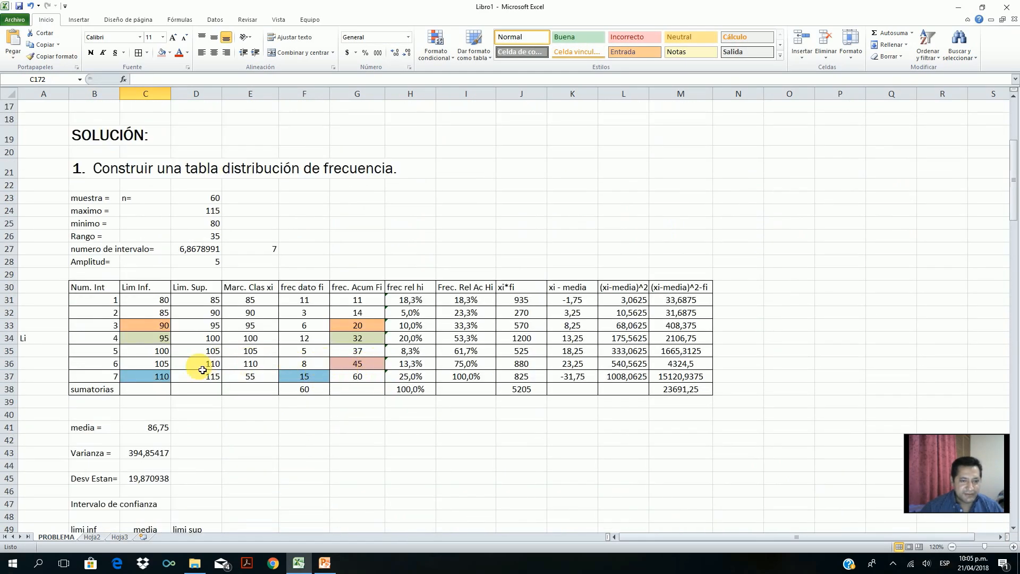
left_click(153, 369)
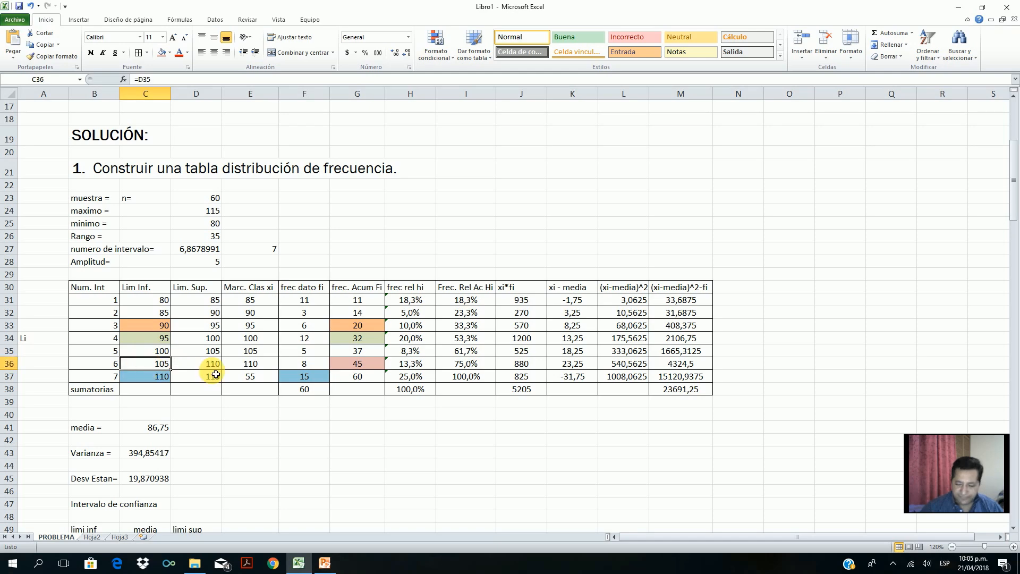
key("Down")
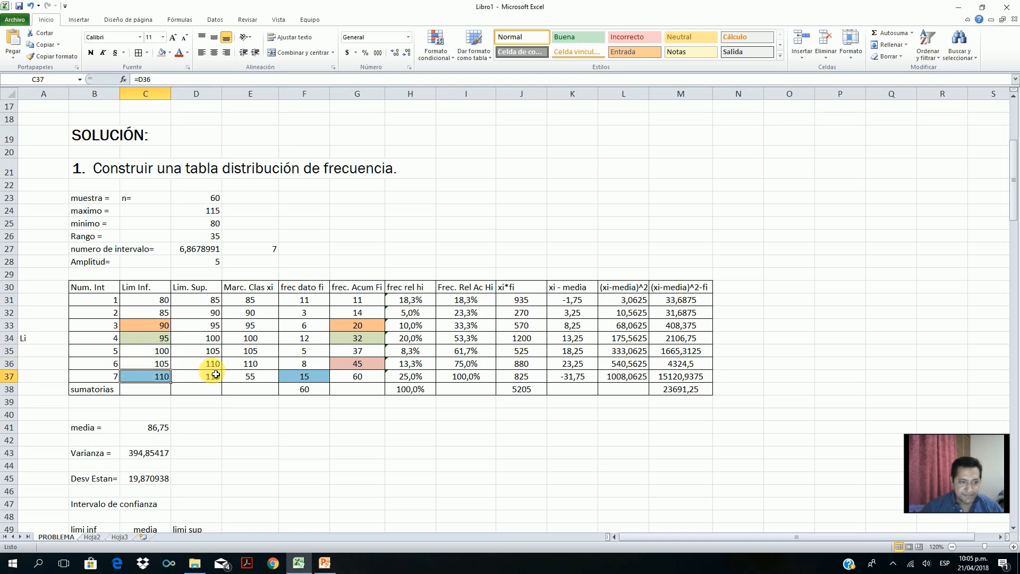
scroll(216, 375, "down", 20)
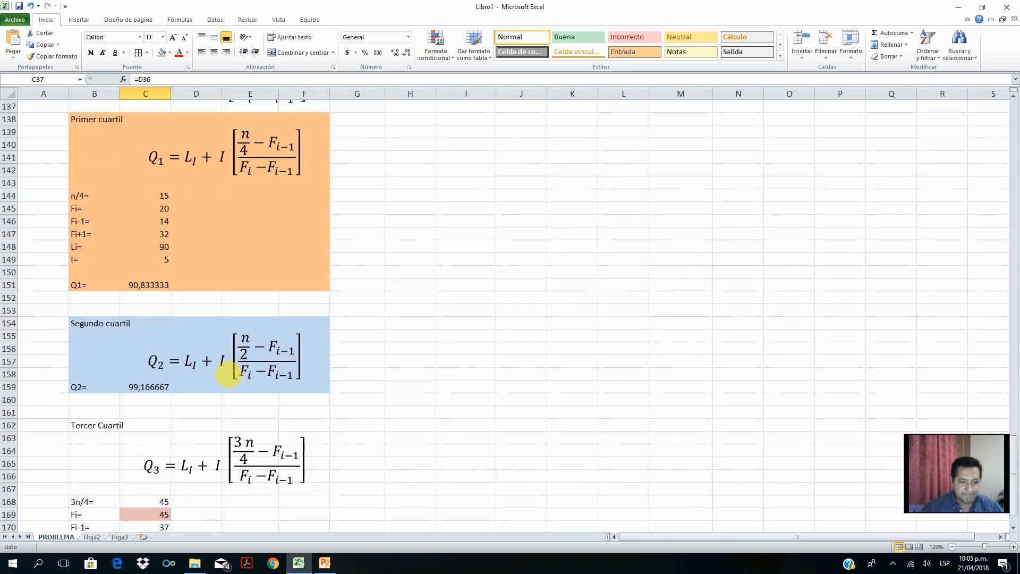
scroll(229, 376, "down", 5)
Step: Link the Li value in C172 to the sixth interval's lower limit in C36 of the frequency table
left_click(156, 367)
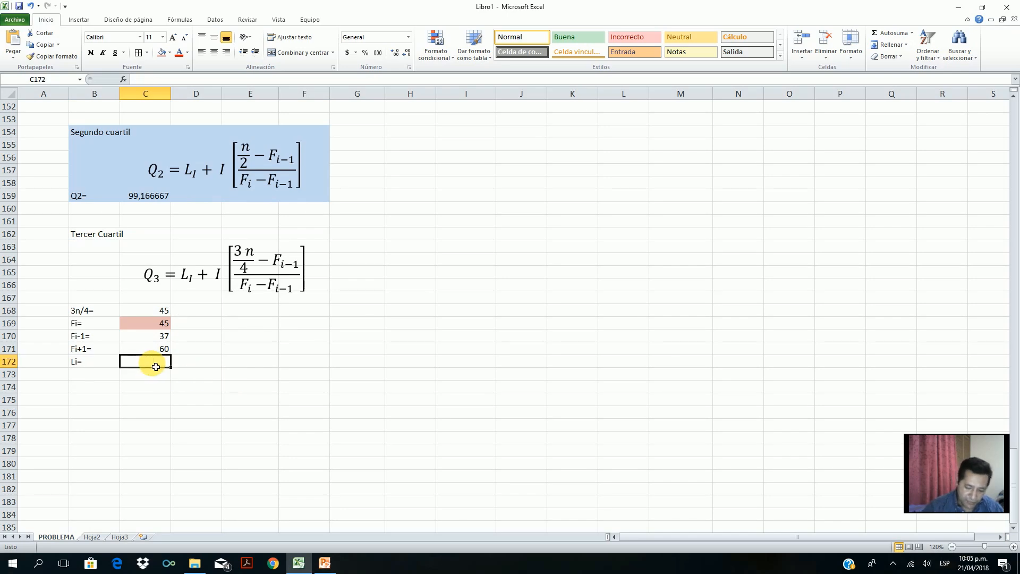
type("=")
scroll(155, 366, "up", 20)
scroll(155, 367, "up", 15)
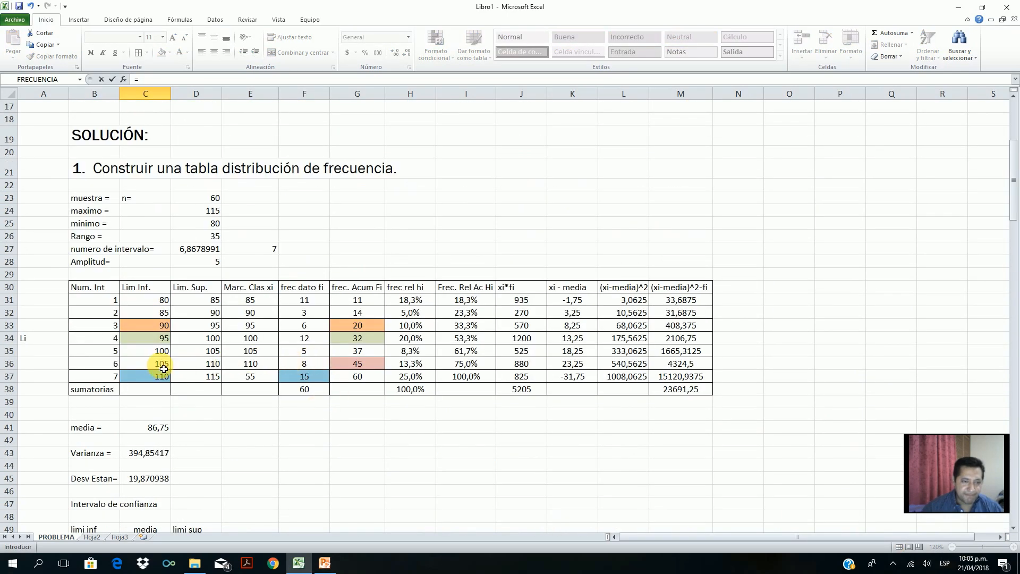
key("Return")
Step: Fill the sixth interval's lower limit in C36 with the same light red as G36
scroll(274, 319, "up", 20)
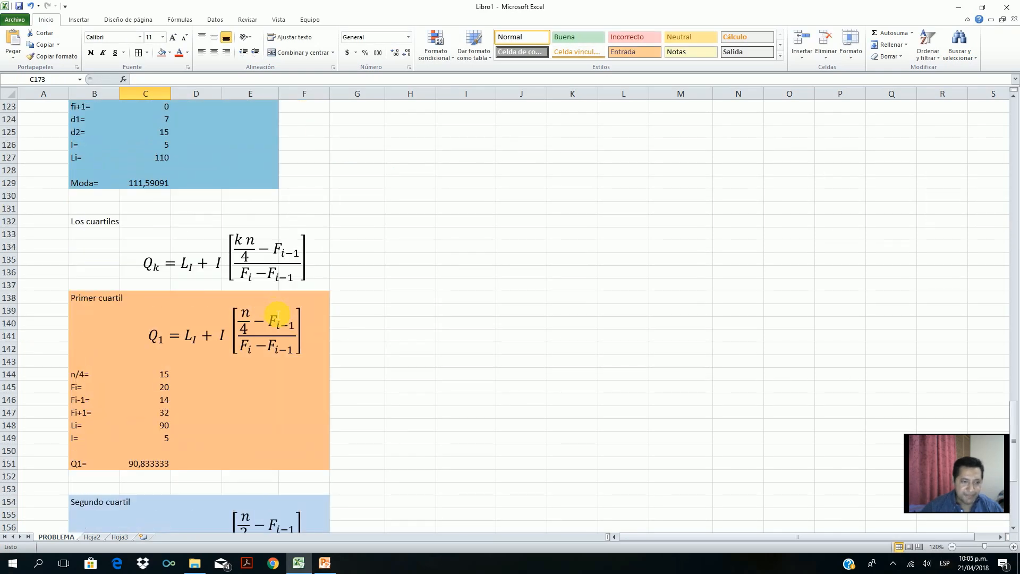
scroll(277, 315, "up", 9)
left_click(151, 464)
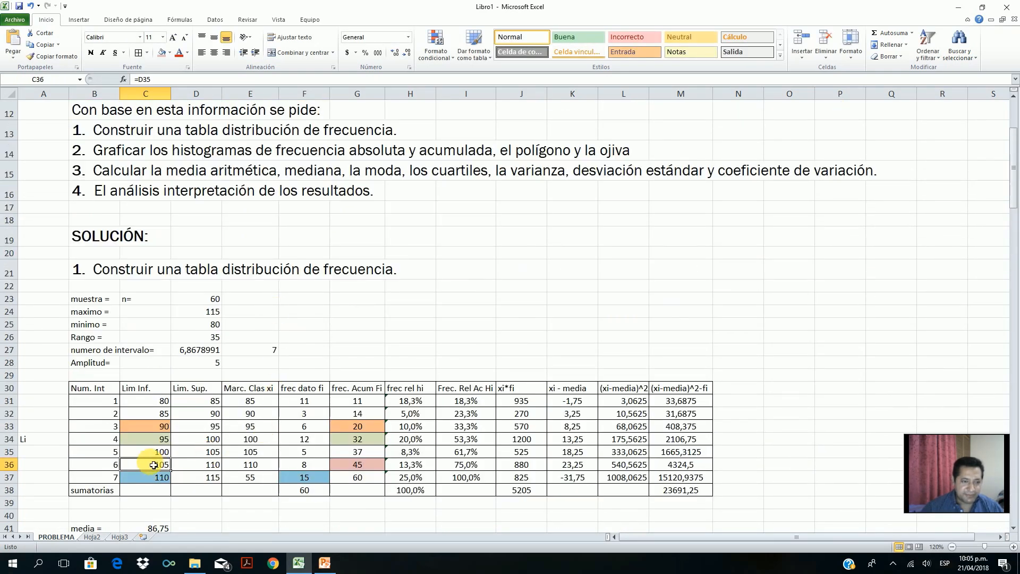
left_click(161, 52)
Step: Label B173 "I=" and link C173 to the Amplitud value in D28
scroll(523, 337, "down", 6)
scroll(523, 337, "down", 20)
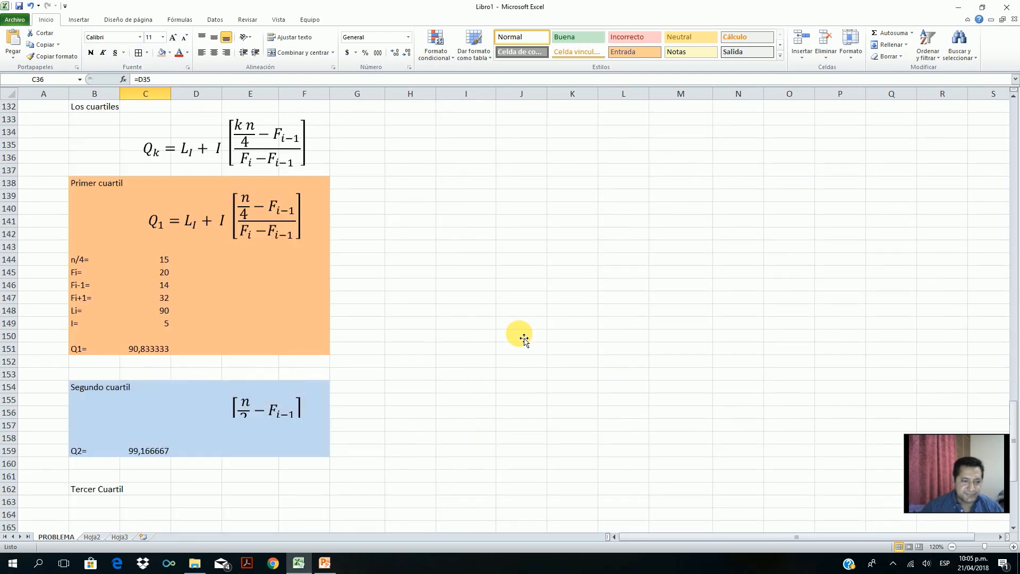
scroll(54, 406, "up", 4)
left_click(88, 402)
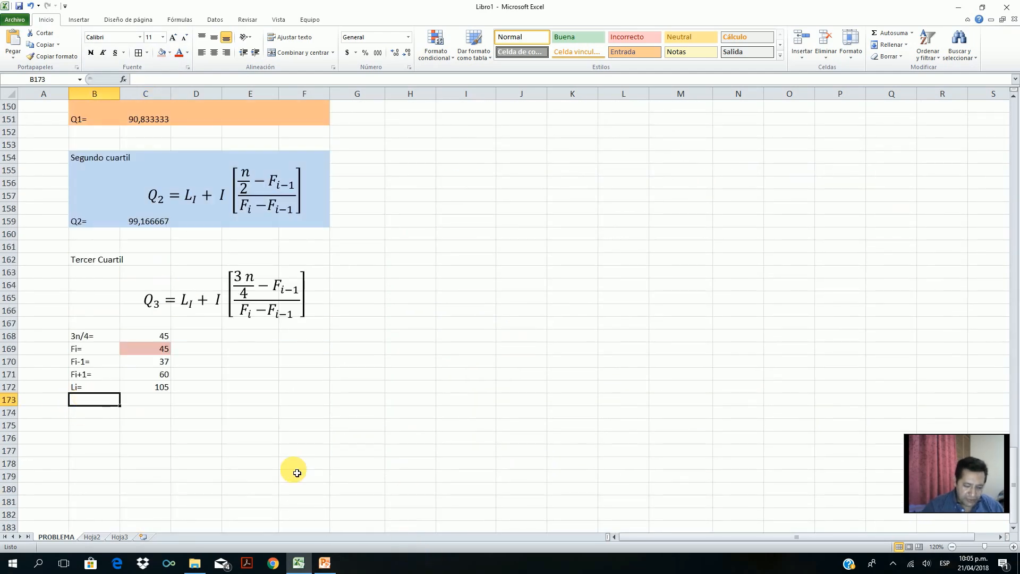
type("I=")
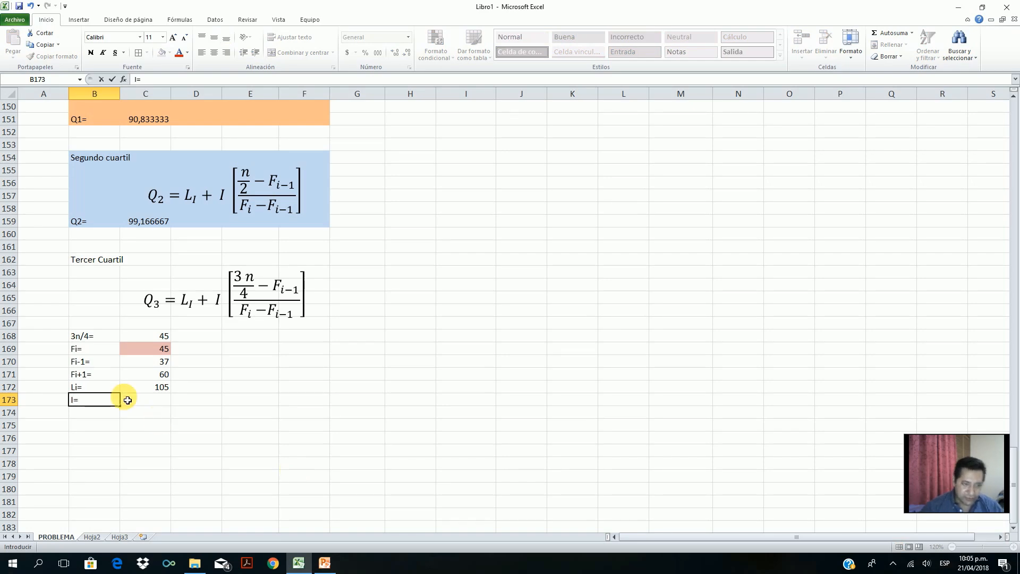
left_click(136, 399)
type("=")
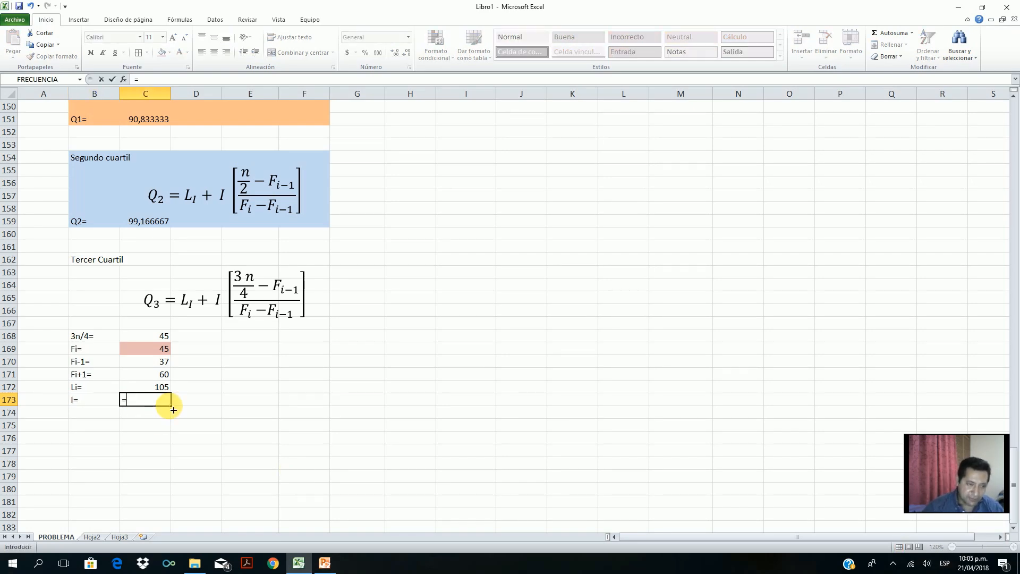
scroll(173, 409, "up", 20)
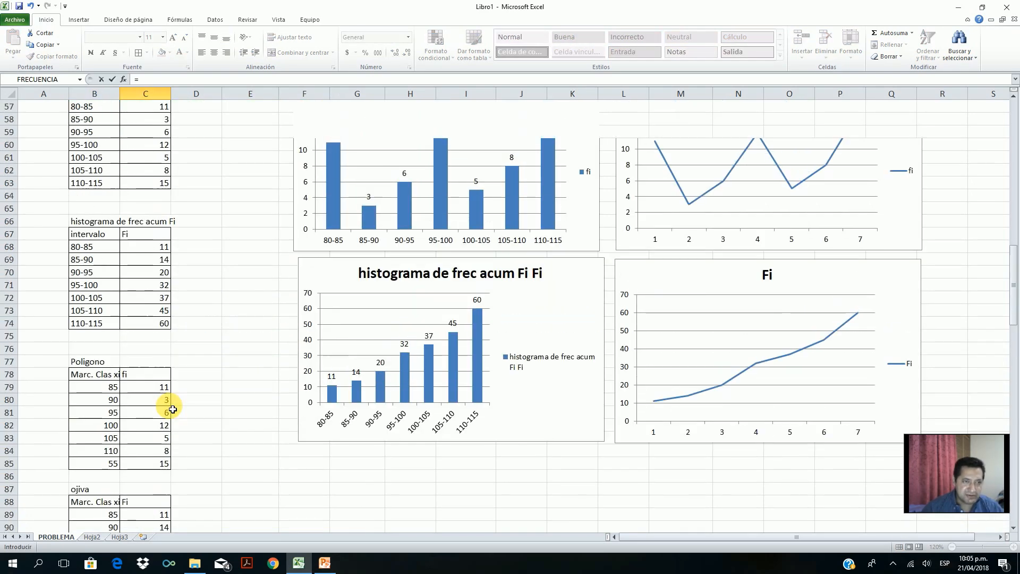
scroll(173, 409, "up", 5)
scroll(182, 406, "down", 8)
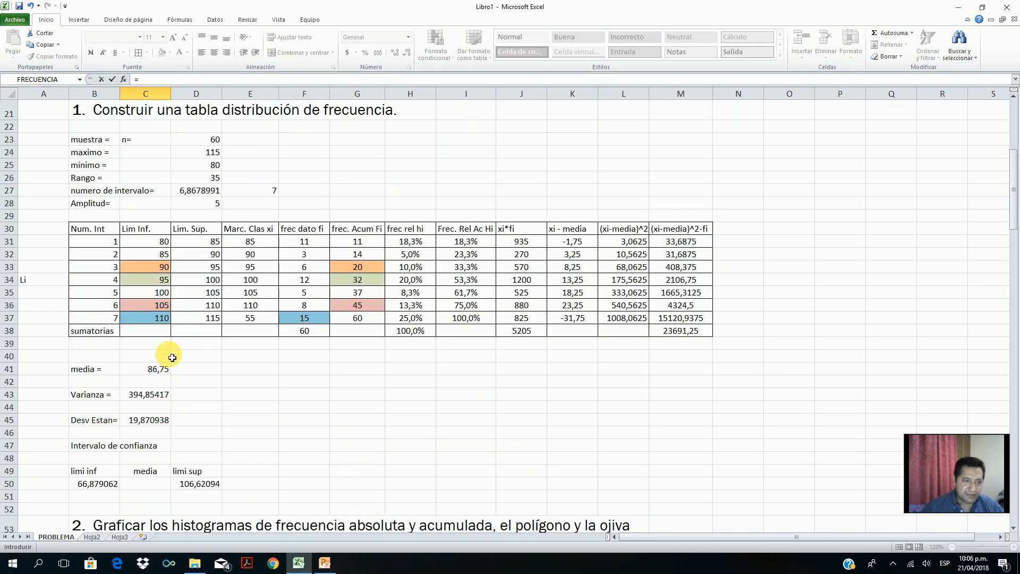
scroll(160, 356, "down", 2)
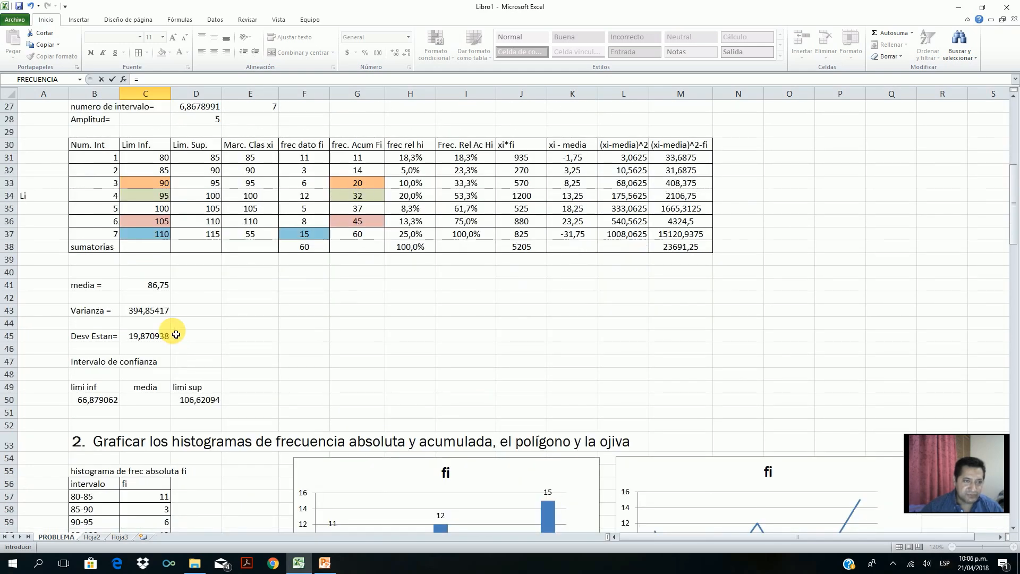
left_click(216, 122)
key("Return")
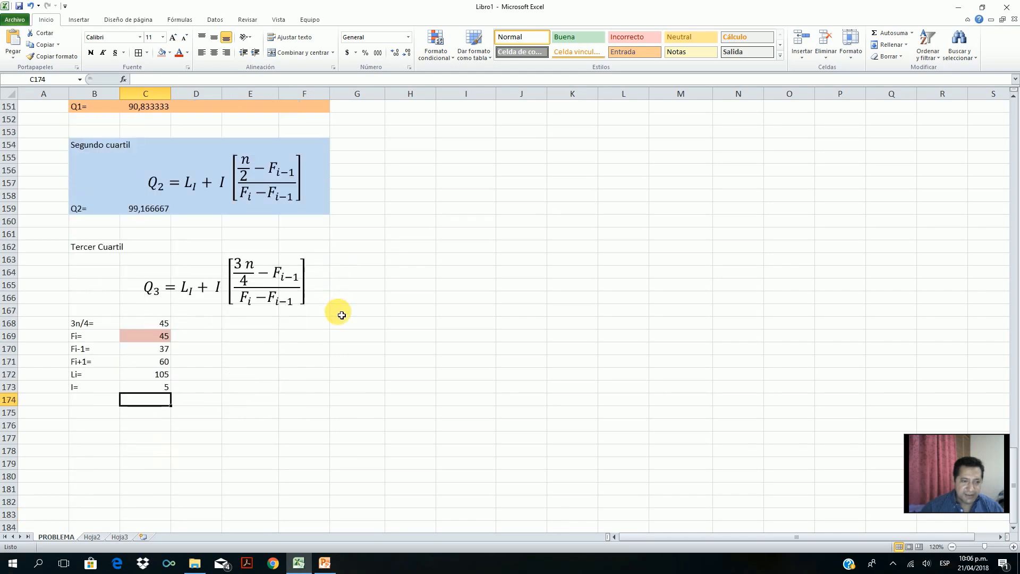
Step: Label B175 "Q3=" and begin the formula in C175 as Li plus I times a bracketed term, =C172+C173*()
left_click(84, 413)
type("Q3=")
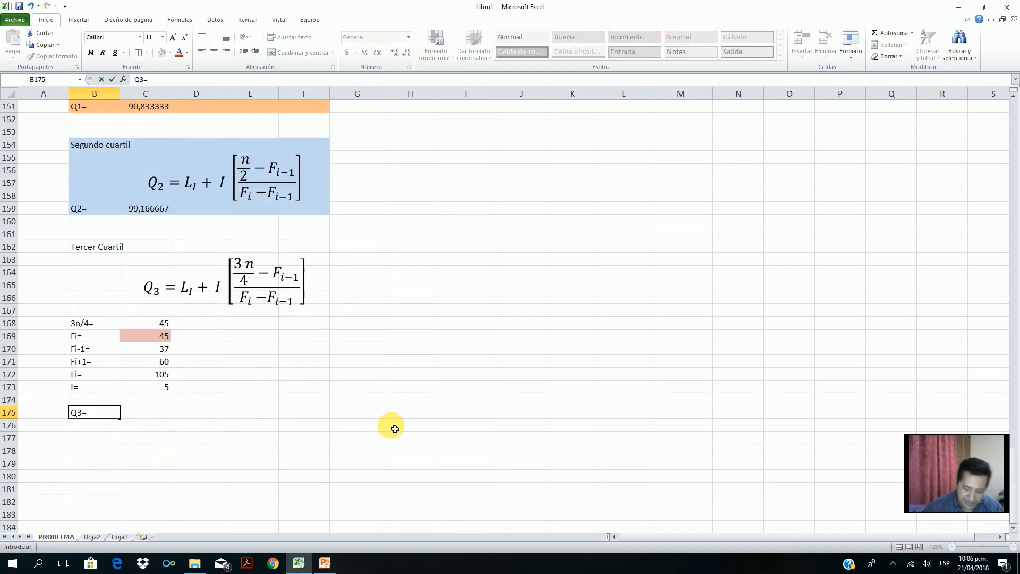
key("Tab")
type("=")
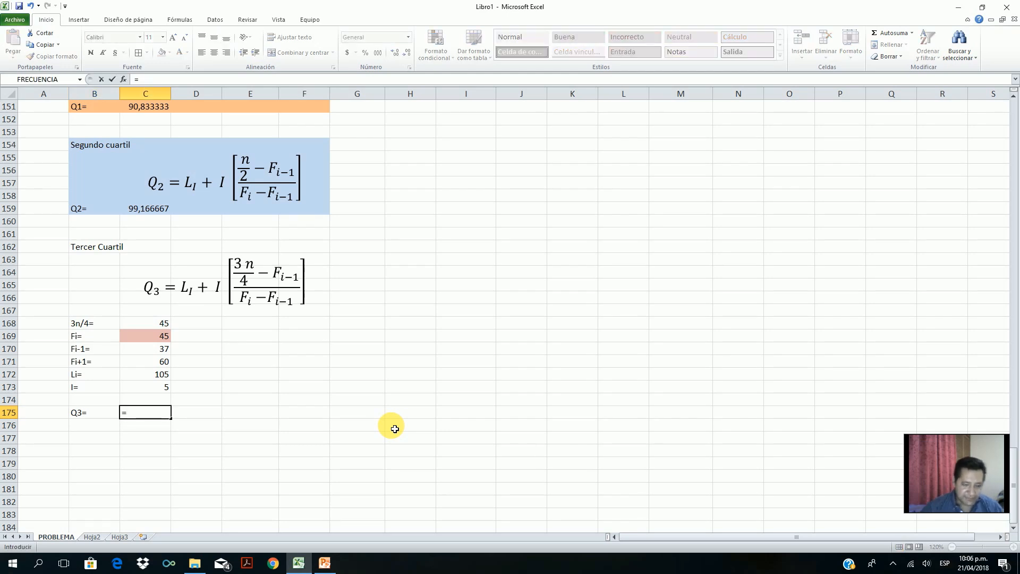
left_click(136, 380)
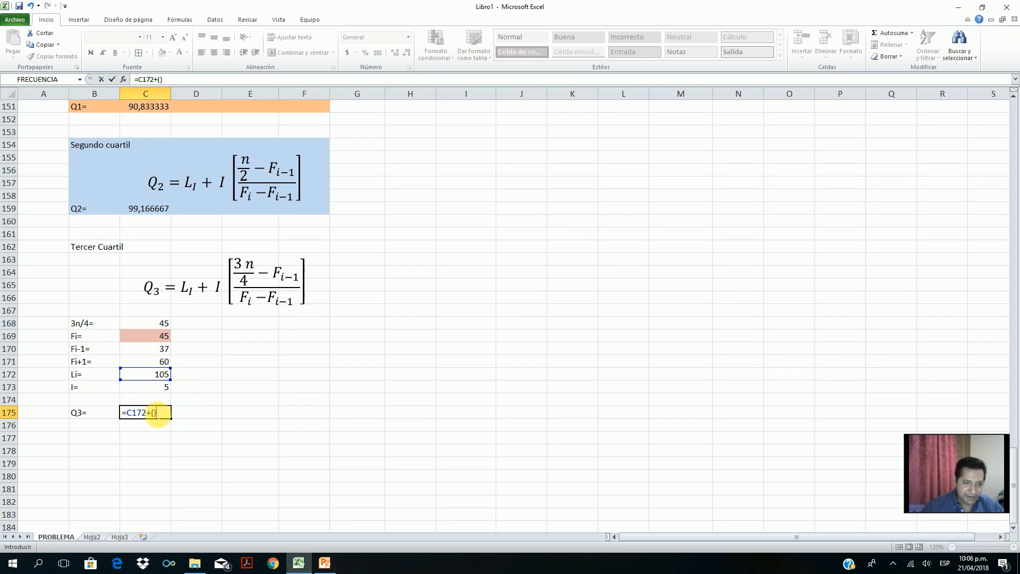
left_click(153, 414)
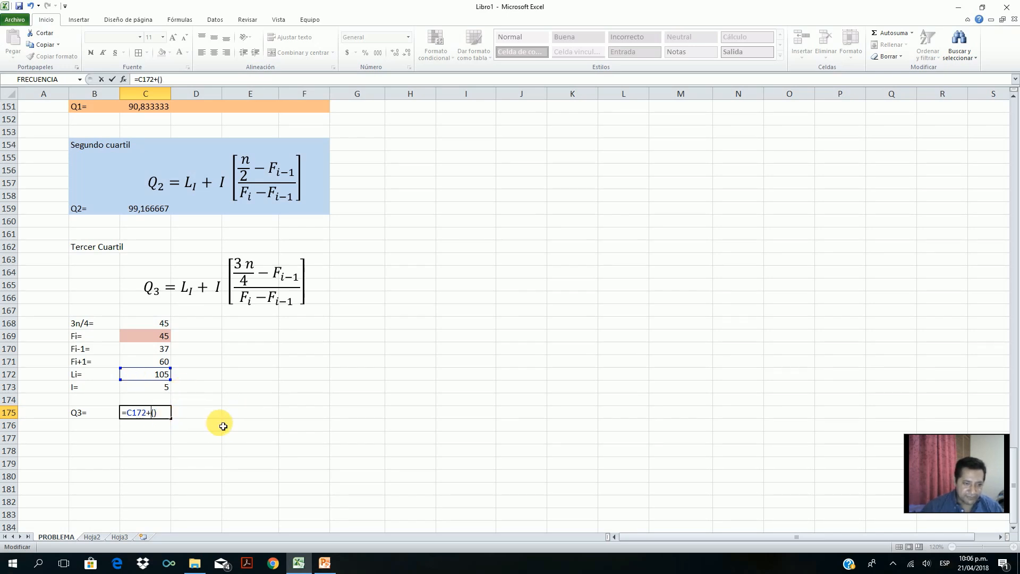
left_click(143, 387)
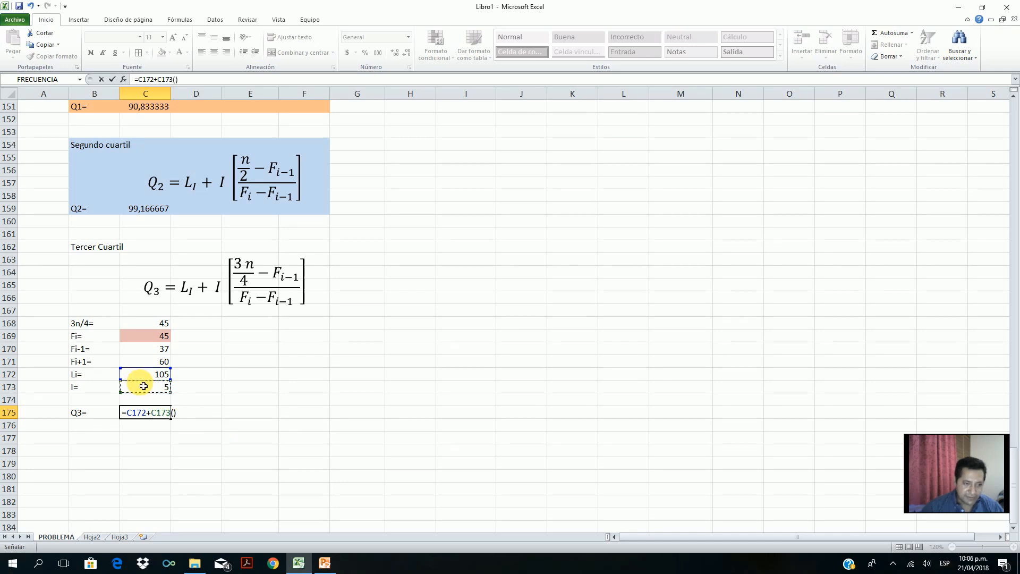
type("*")
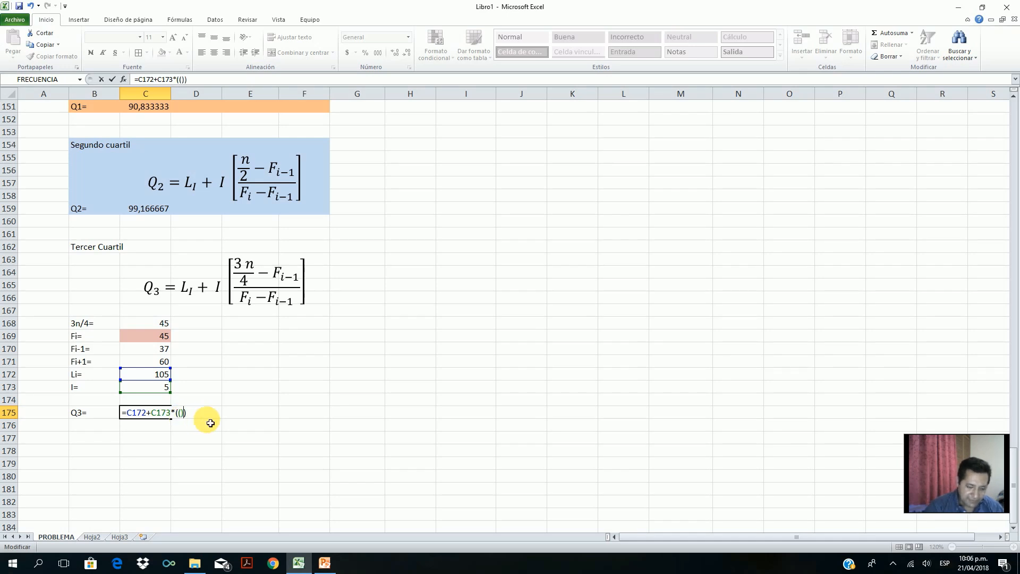
Step: Complete the Q3 formula in C175 with the quotient (C168-C170)/(C169-C170) inside the brackets
type("()/()")
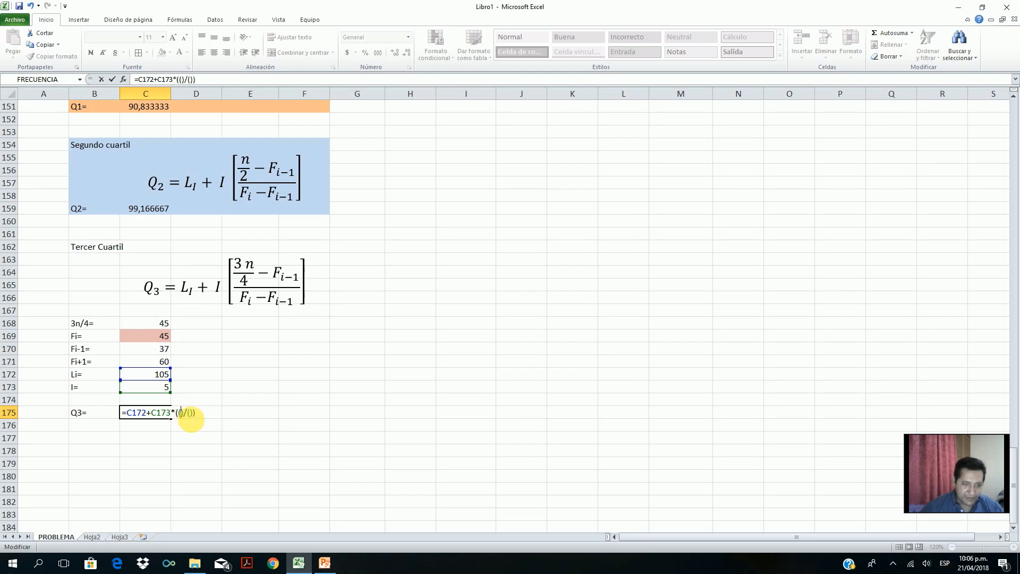
left_click(153, 326)
type("-")
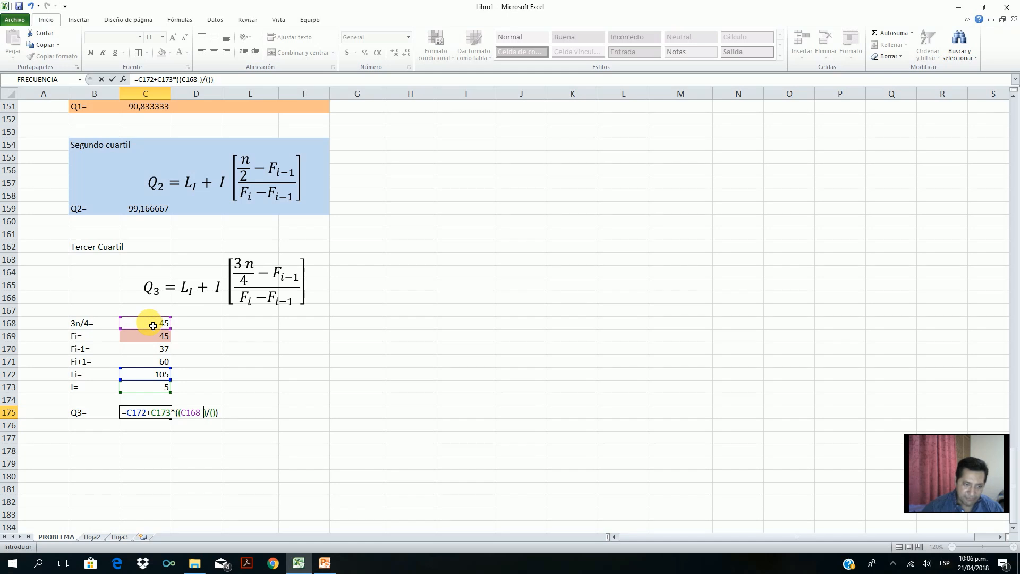
left_click(151, 352)
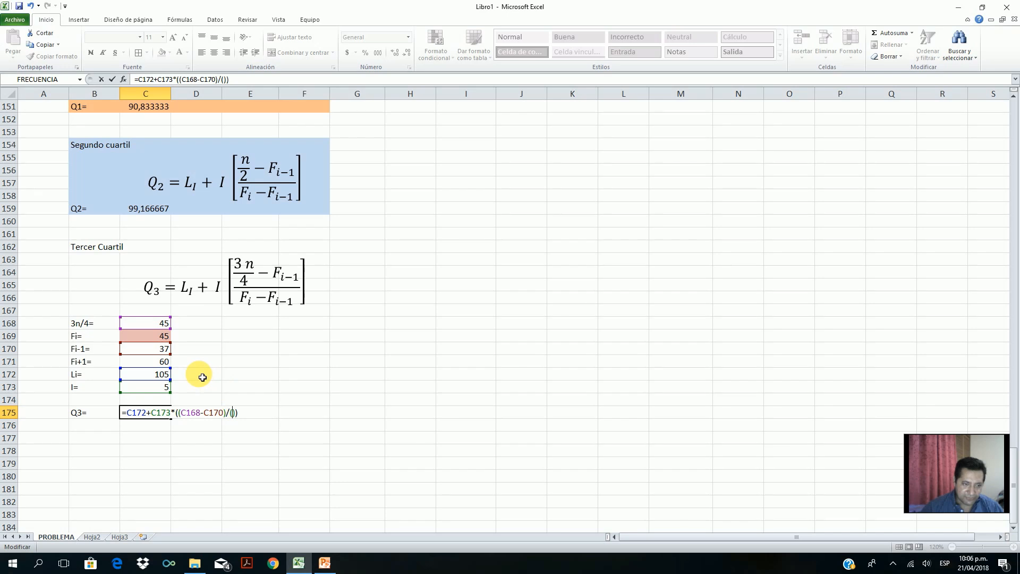
left_click(149, 340)
type("-")
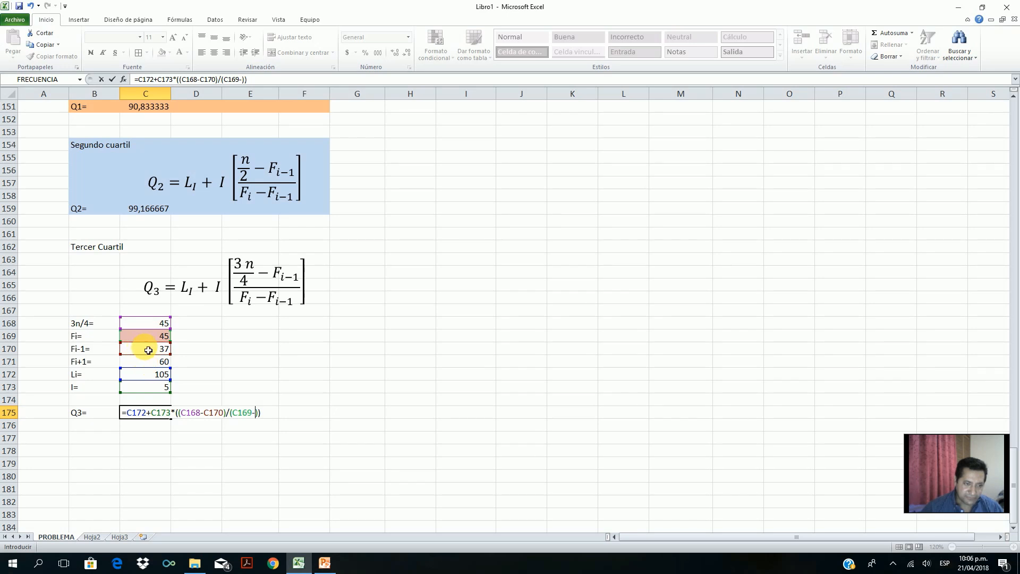
left_click(148, 352)
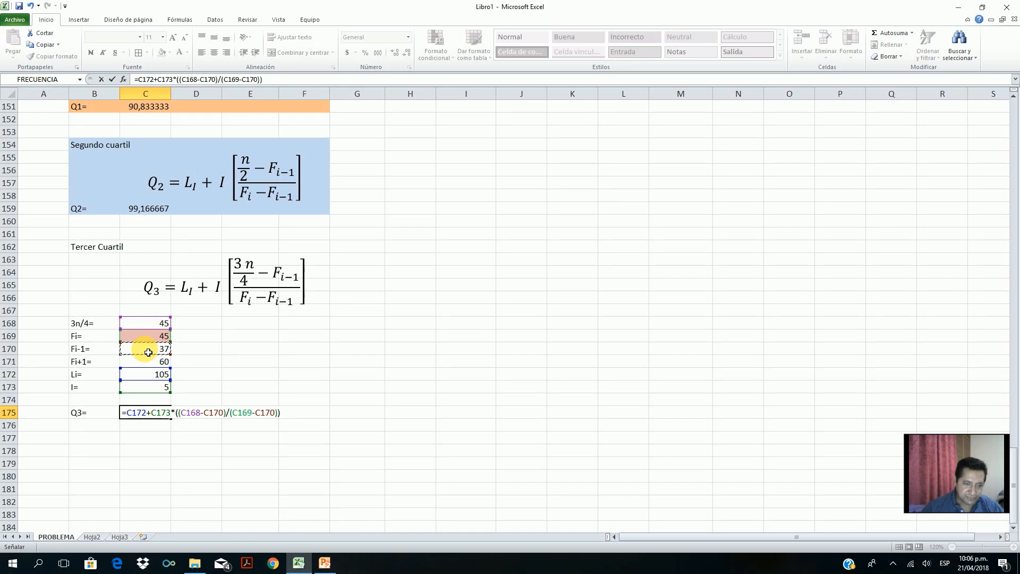
key("Return")
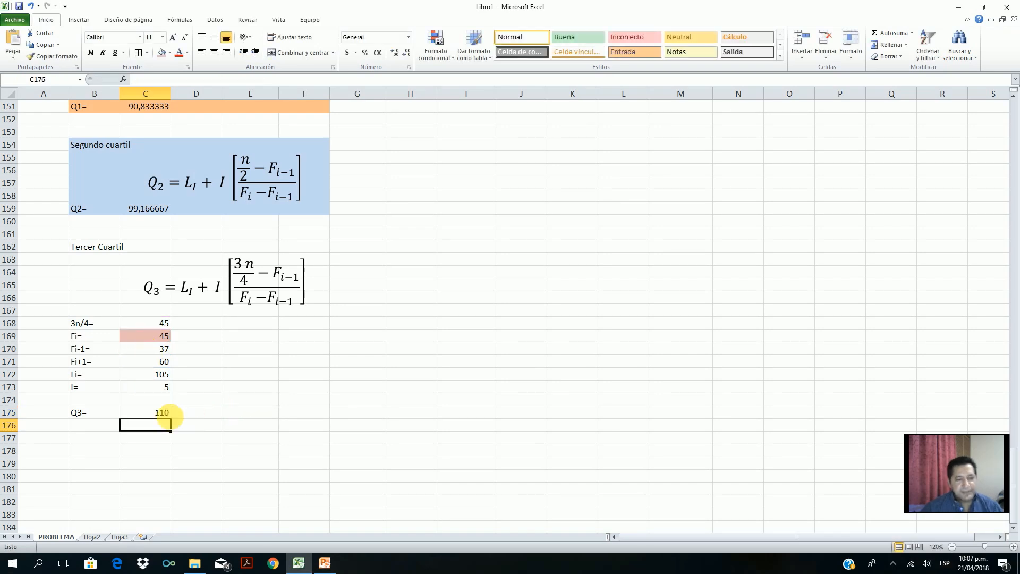
Step: Compare the Q3 result in C175 with the sixth interval's limits in the frequency table
left_click(160, 413)
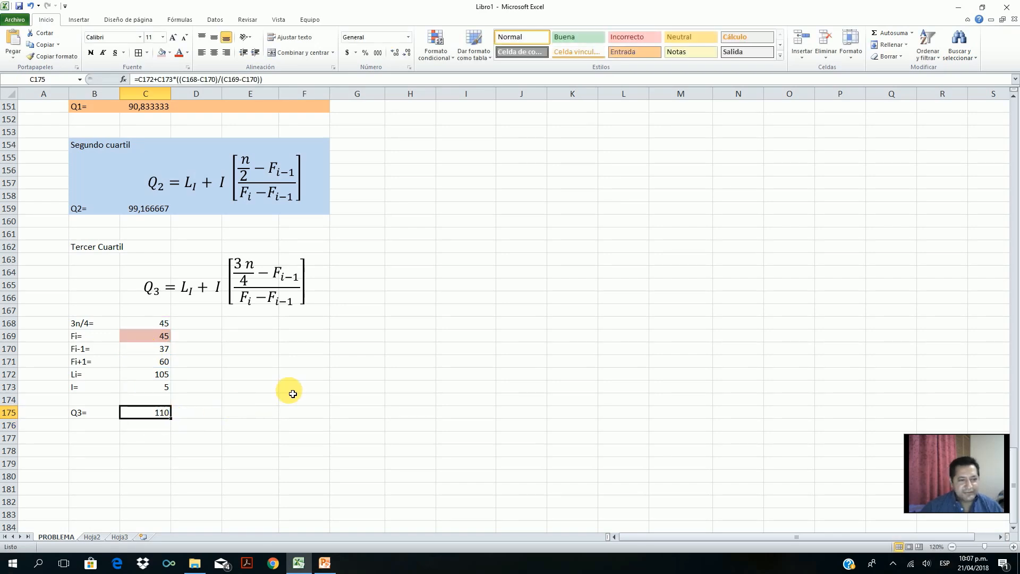
scroll(293, 393, "up", 18)
scroll(293, 394, "up", 20)
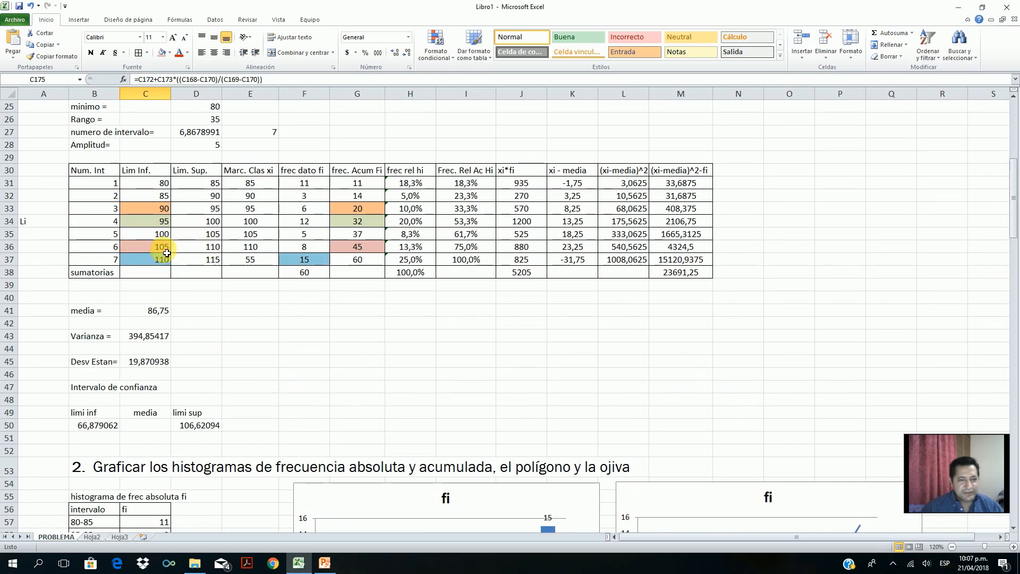
left_click(201, 248)
scroll(310, 326, "down", 20)
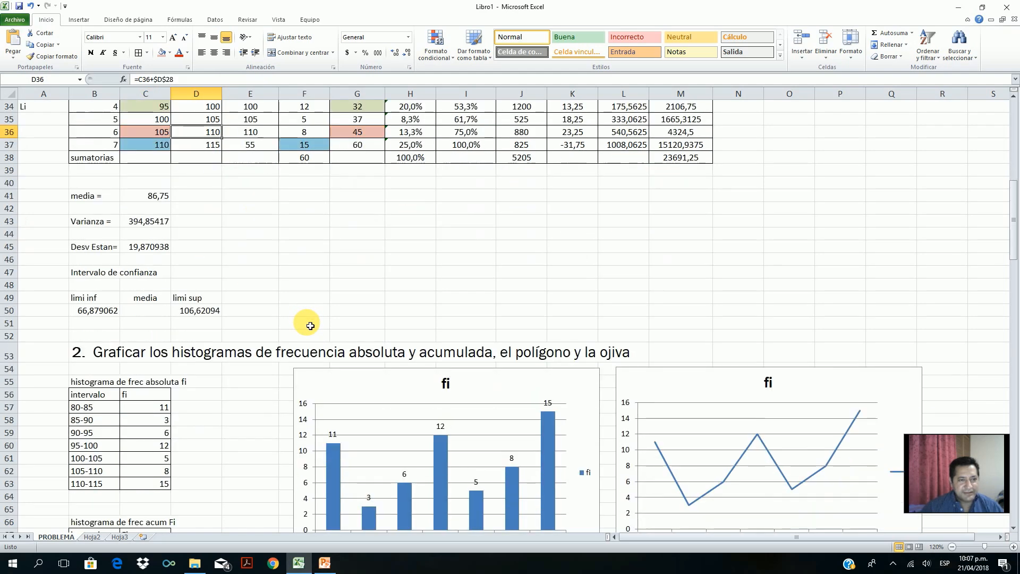
scroll(310, 326, "down", 4)
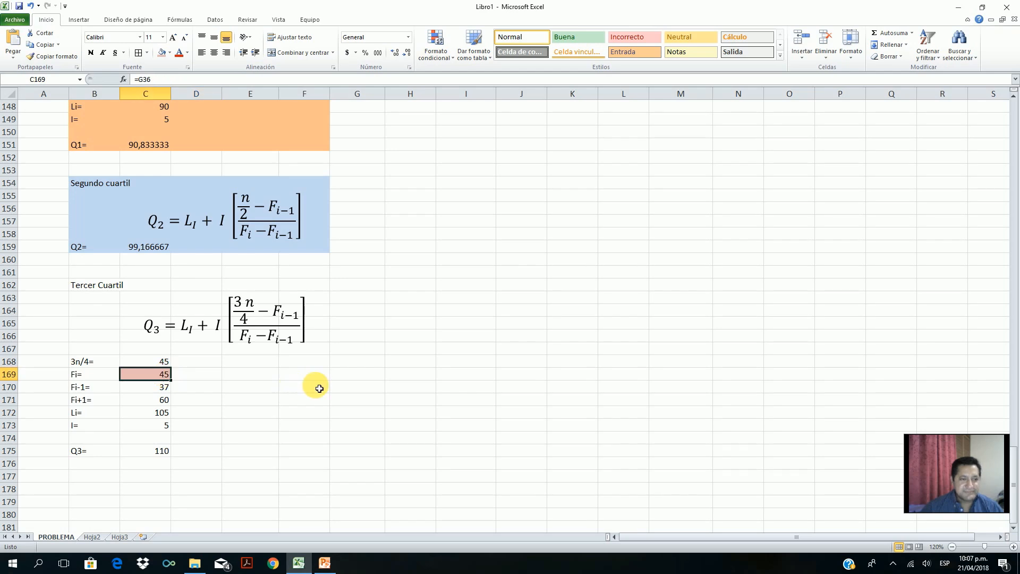
left_click(148, 450)
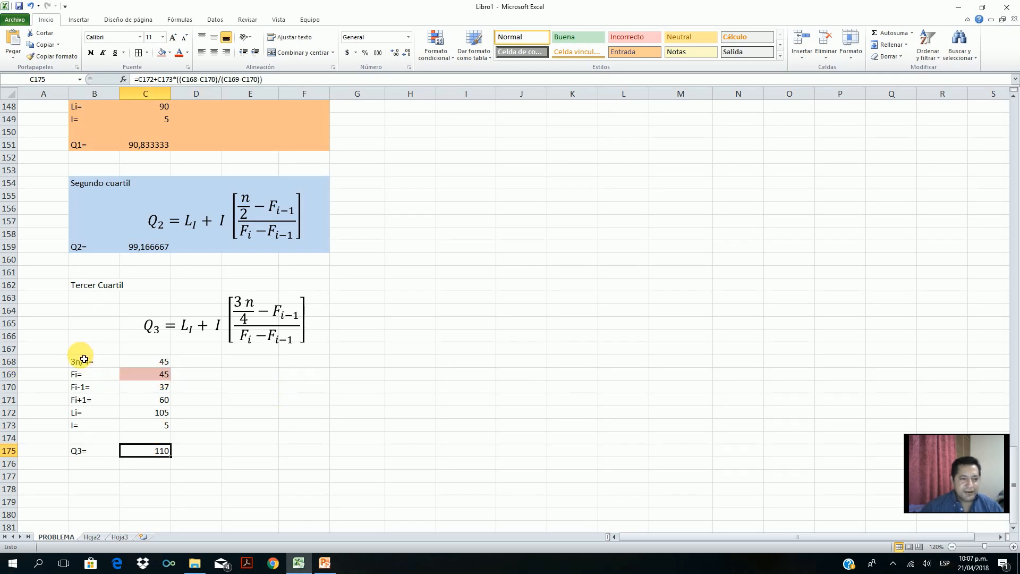
Step: Fill the whole Tercer Cuartil block, B162:F177, with the same light red
left_click(96, 287)
left_click_drag(96, 286, 295, 475)
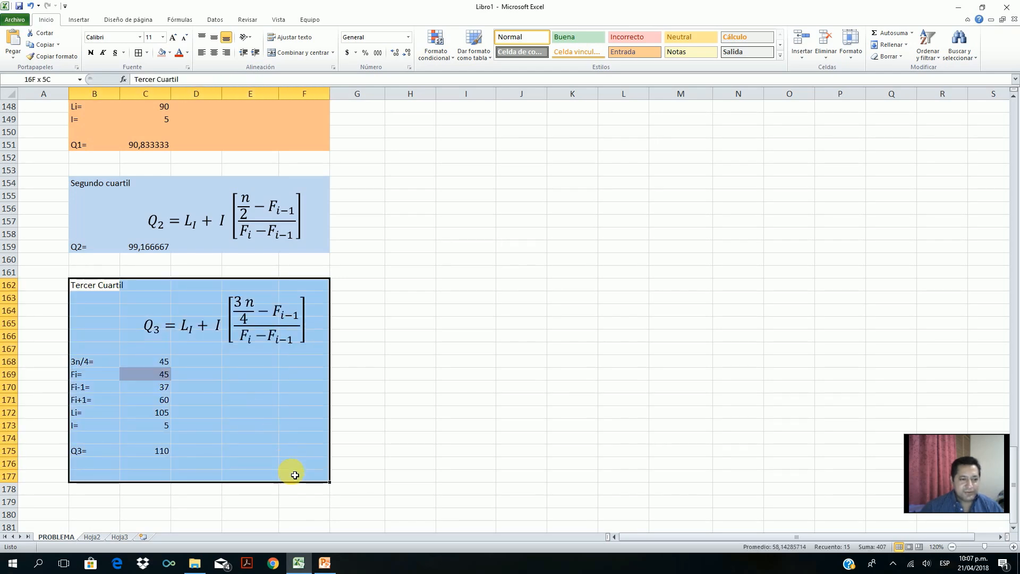
left_click(161, 52)
left_click(480, 337)
Step: Review the exercise's task list and the calculated coefficient of variation, median, mode and quartile blocks
scroll(381, 518, "up", 13)
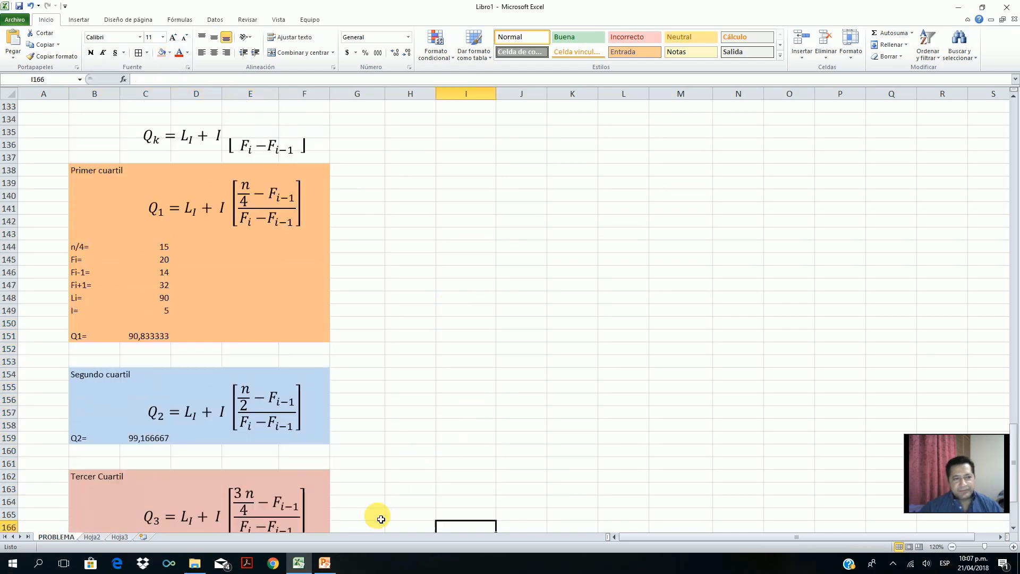
scroll(381, 518, "up", 9)
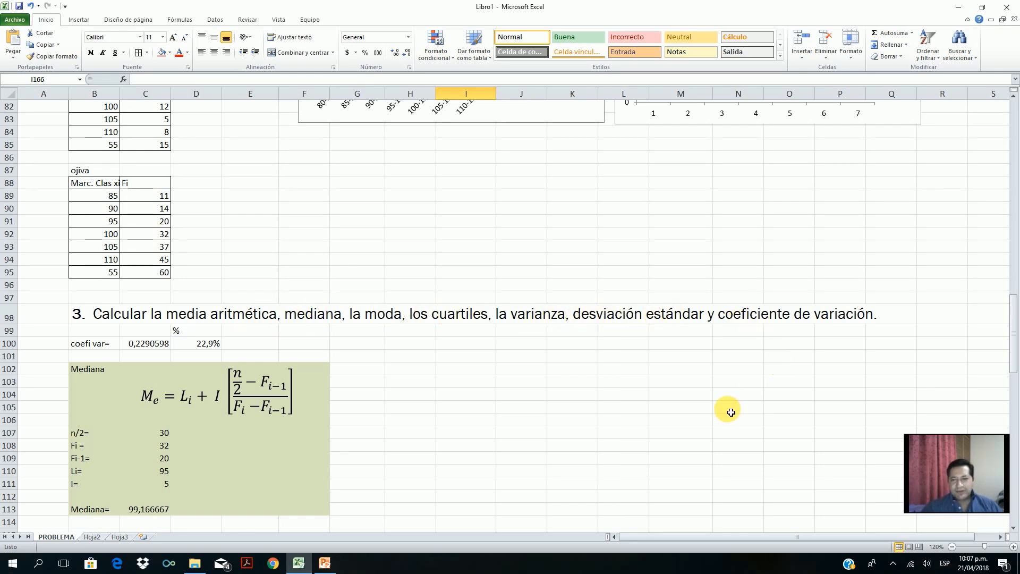
scroll(638, 425, "down", 9)
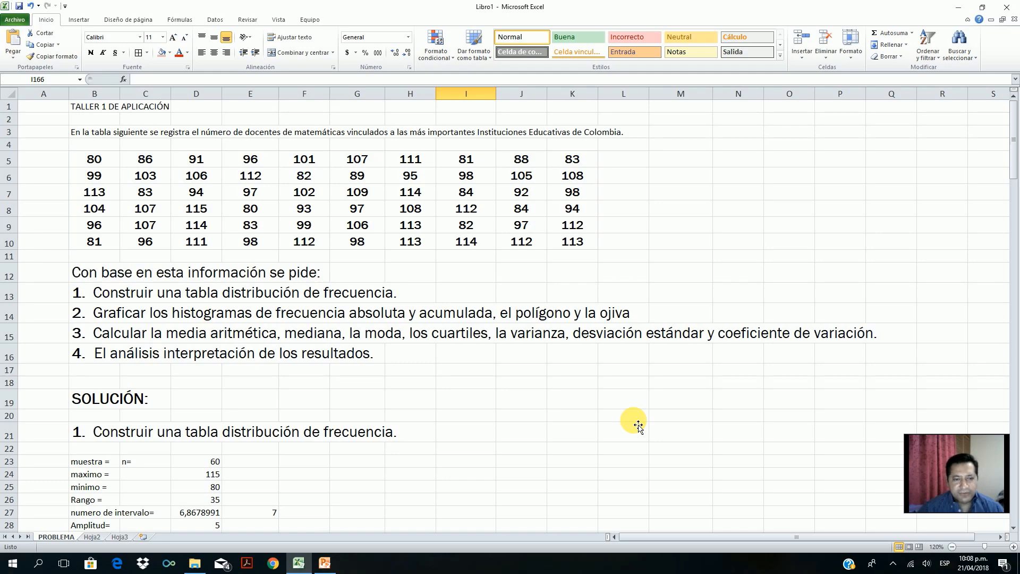
scroll(614, 433, "down", 8)
scroll(615, 435, "down", 20)
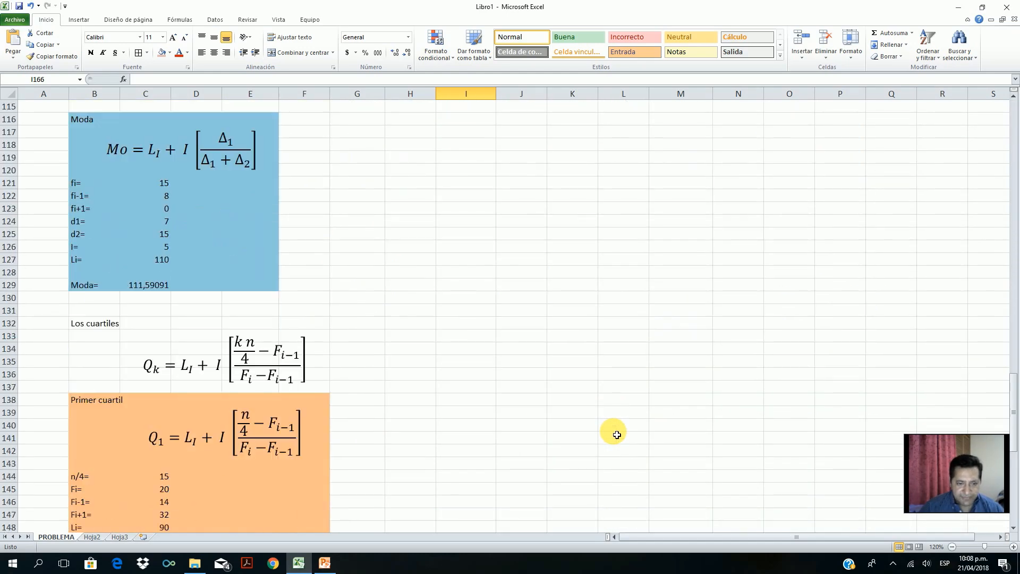
scroll(617, 435, "down", 13)
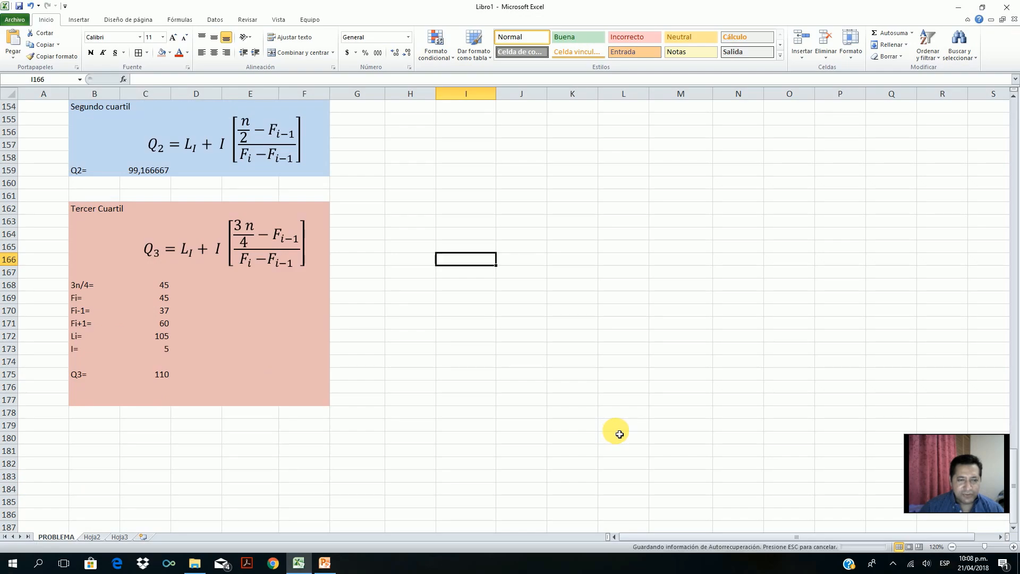
Step: Copy the task 4 heading "El análisis interpretación de los resultados." from the task list into B179, below the Tercer Cuartil block
scroll(620, 435, "up", 20)
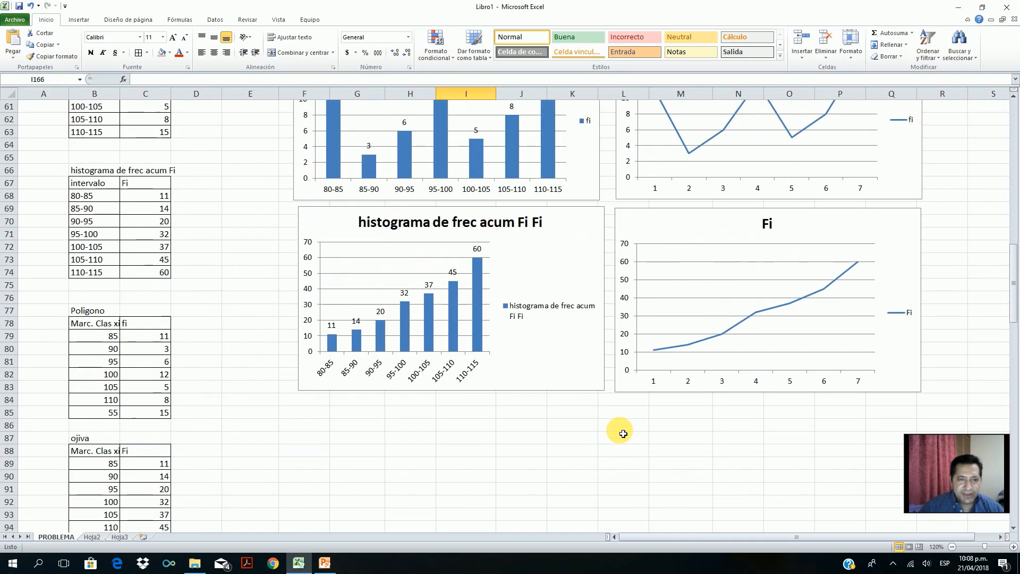
scroll(623, 434, "up", 19)
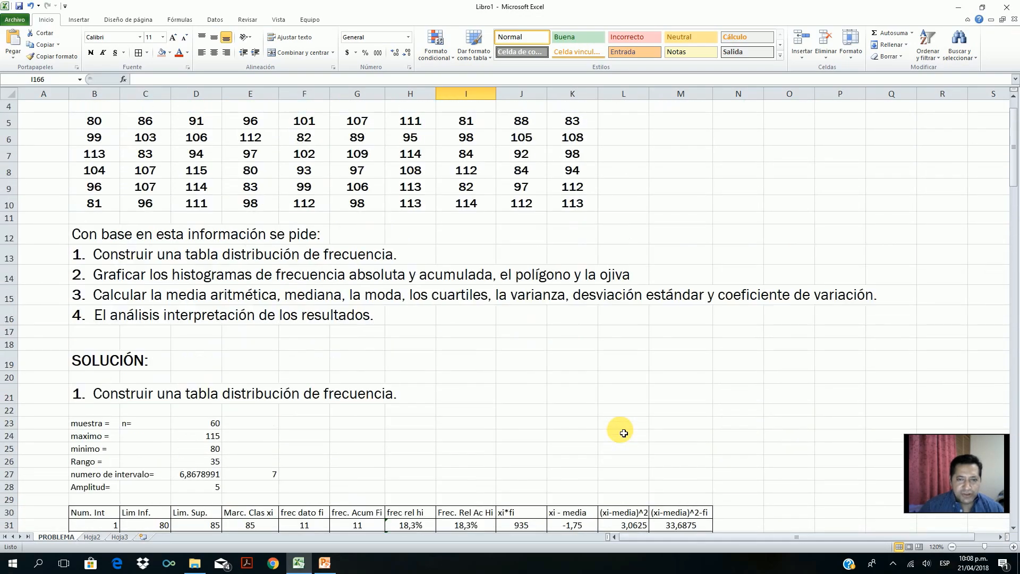
scroll(624, 433, "up", 1)
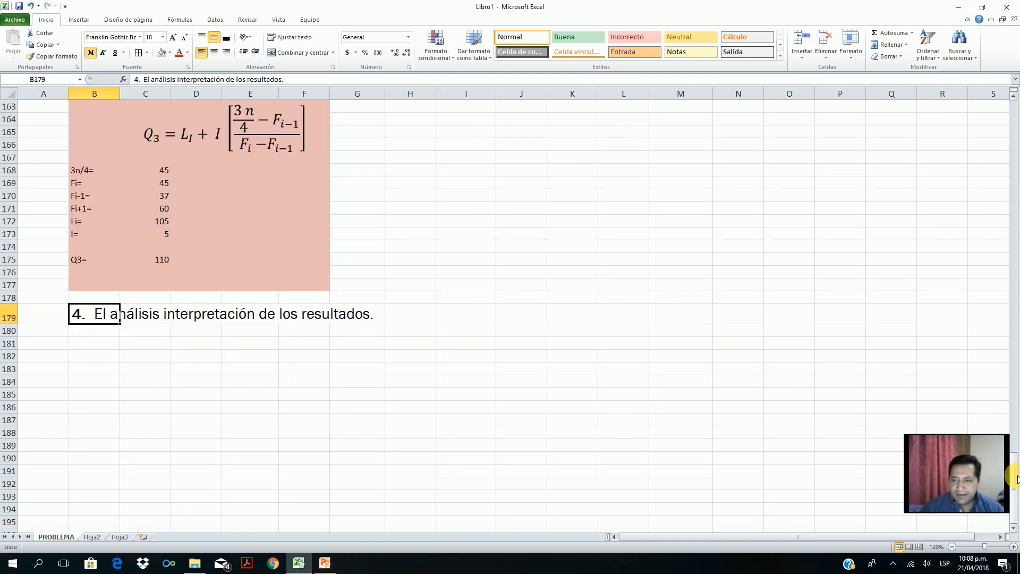
Step: Review the exercise statement and the sample size, maximum, minimum and range calculated in D23:D26
left_click_drag(1015, 443, 1016, 113)
left_click(543, 429)
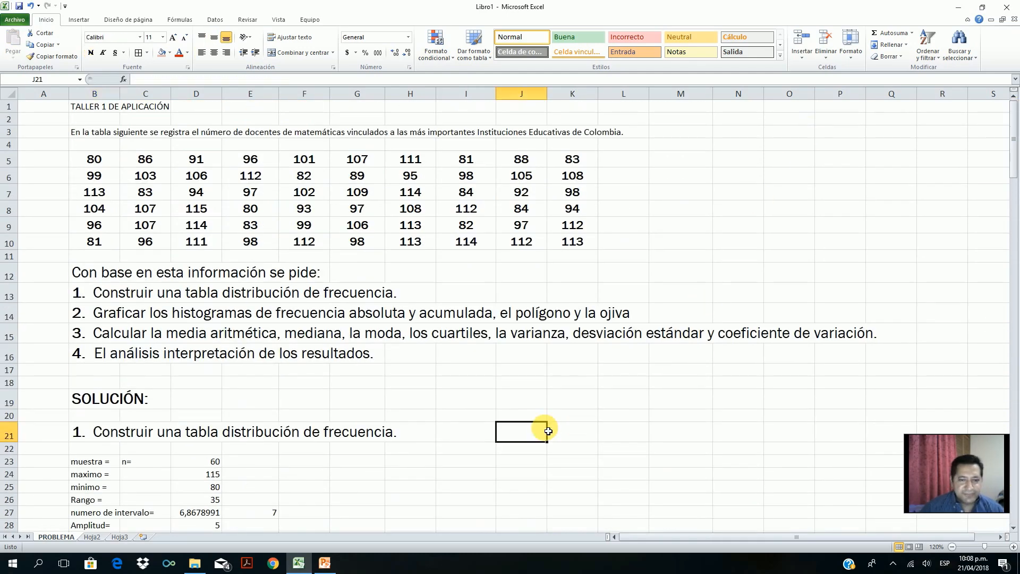
left_click(383, 381)
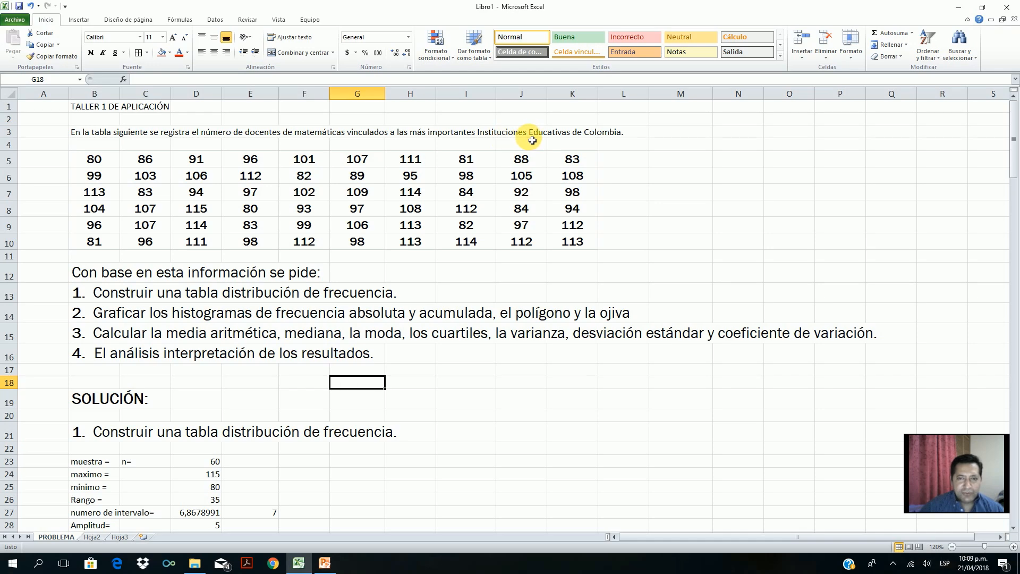
left_click(214, 463)
scroll(394, 420, "down", 1)
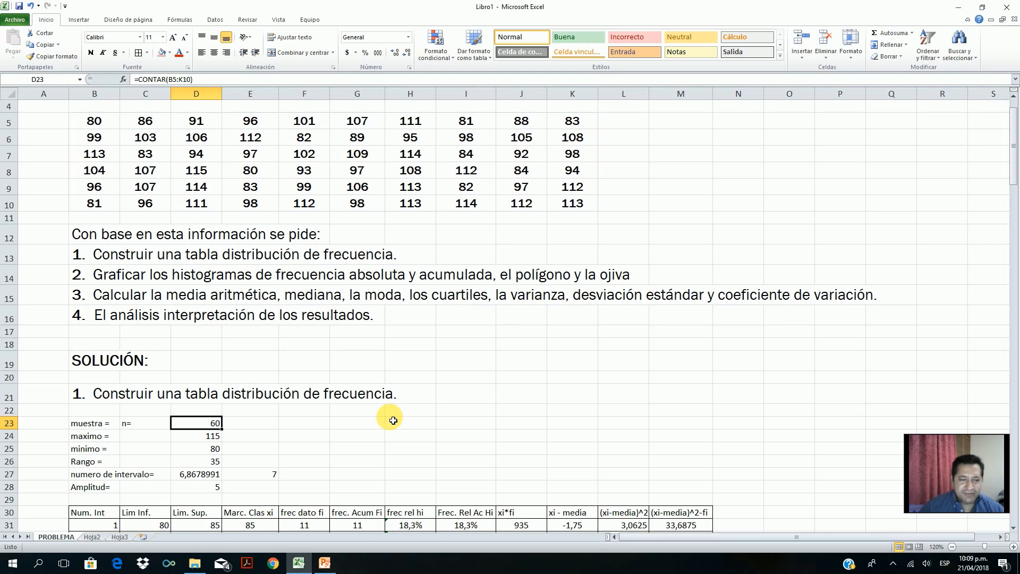
scroll(393, 420, "down", 1)
left_click(210, 391)
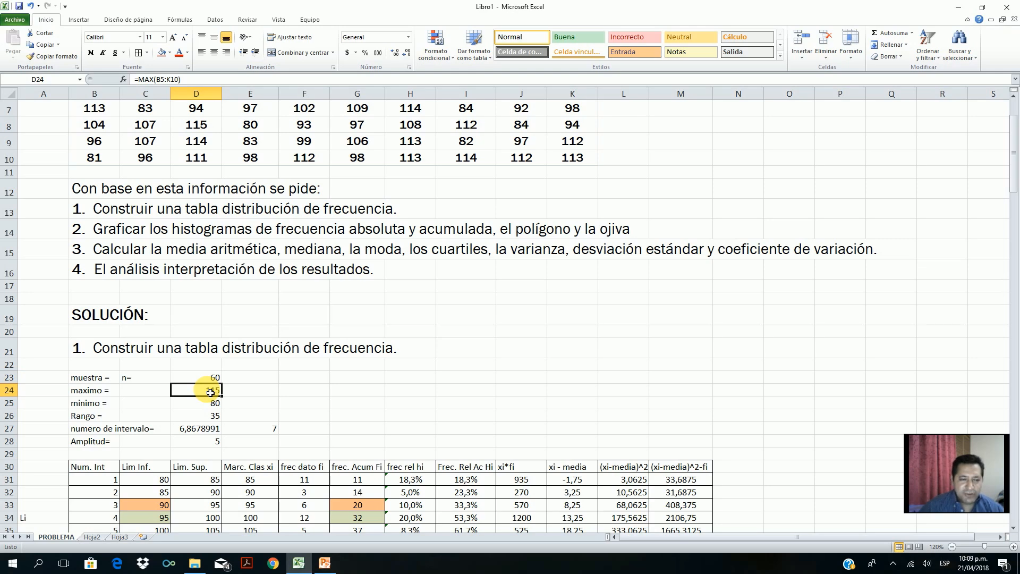
scroll(256, 407, "down", 1)
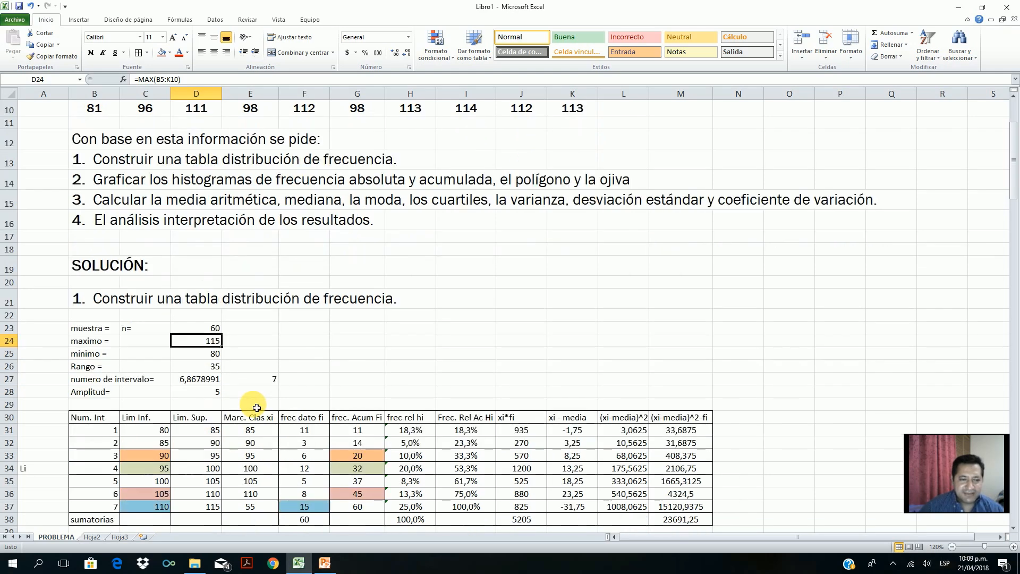
left_click(197, 357)
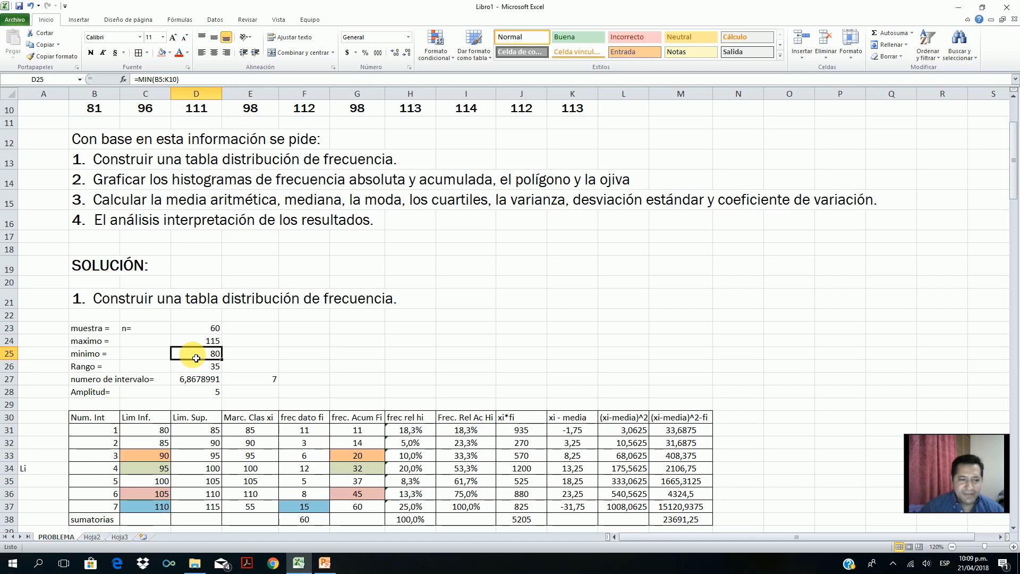
left_click(197, 341)
left_click(200, 356)
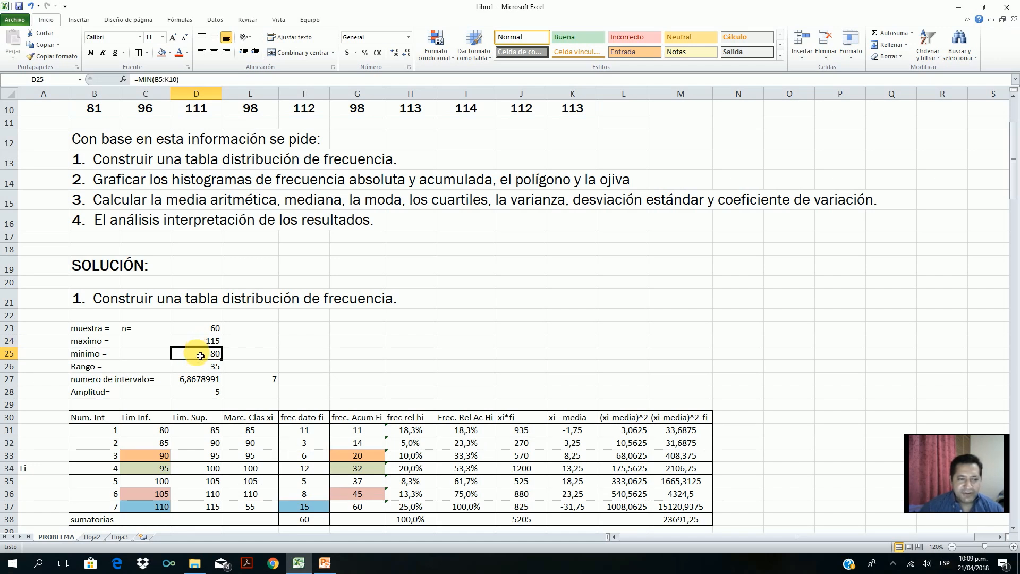
left_click(200, 367)
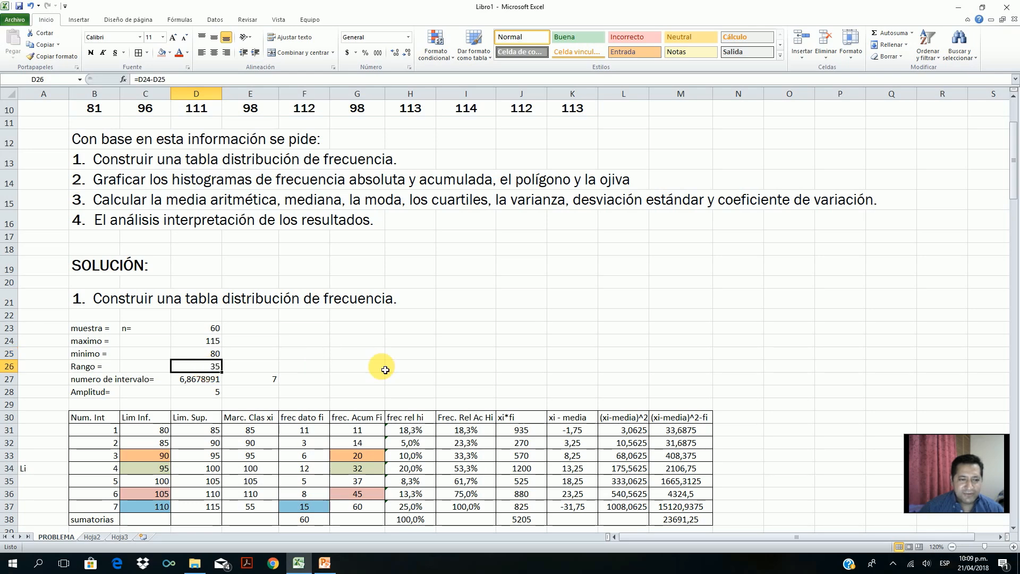
Step: Examine the frequency distribution table, the mean in C41 and the lower and upper confidence limits in B50 and D50
scroll(385, 369, "down", 3)
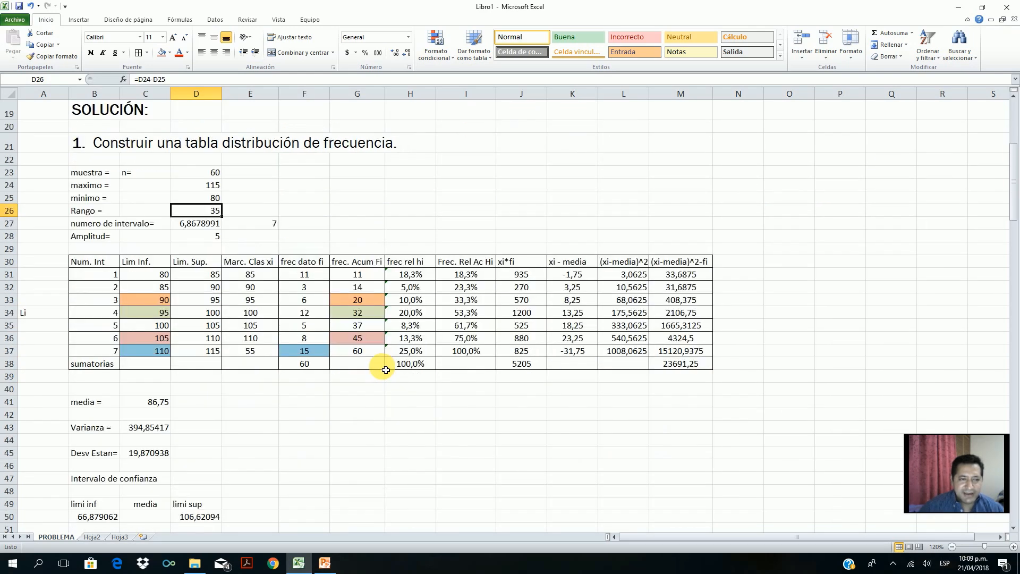
scroll(386, 370, "down", 1)
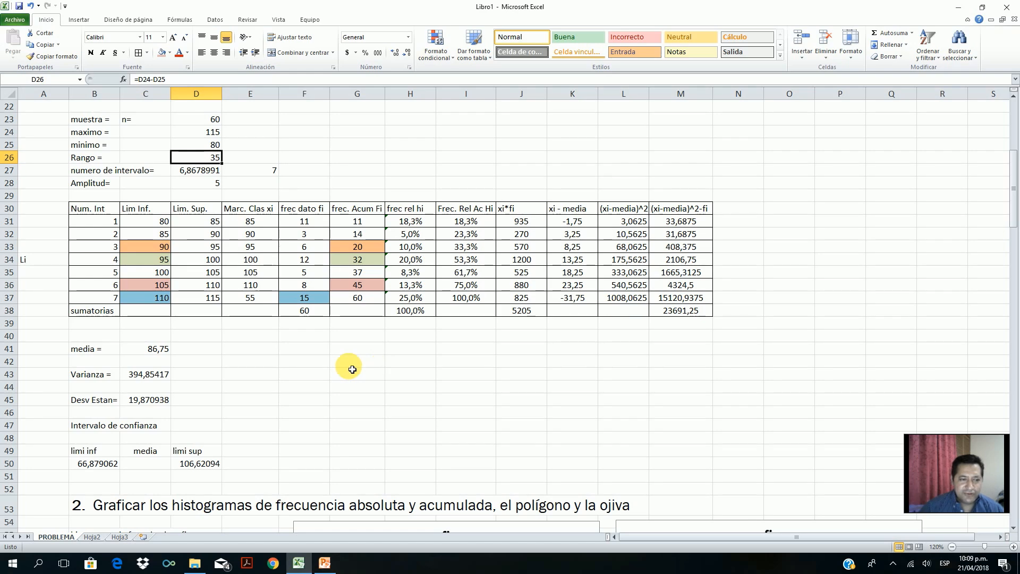
left_click(142, 349)
scroll(360, 386, "down", 2)
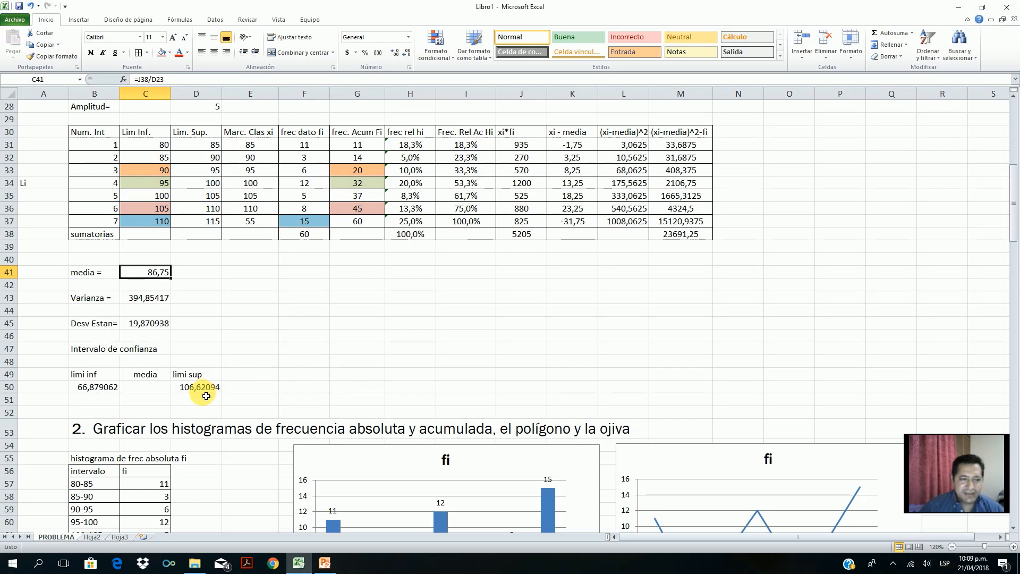
left_click(102, 390)
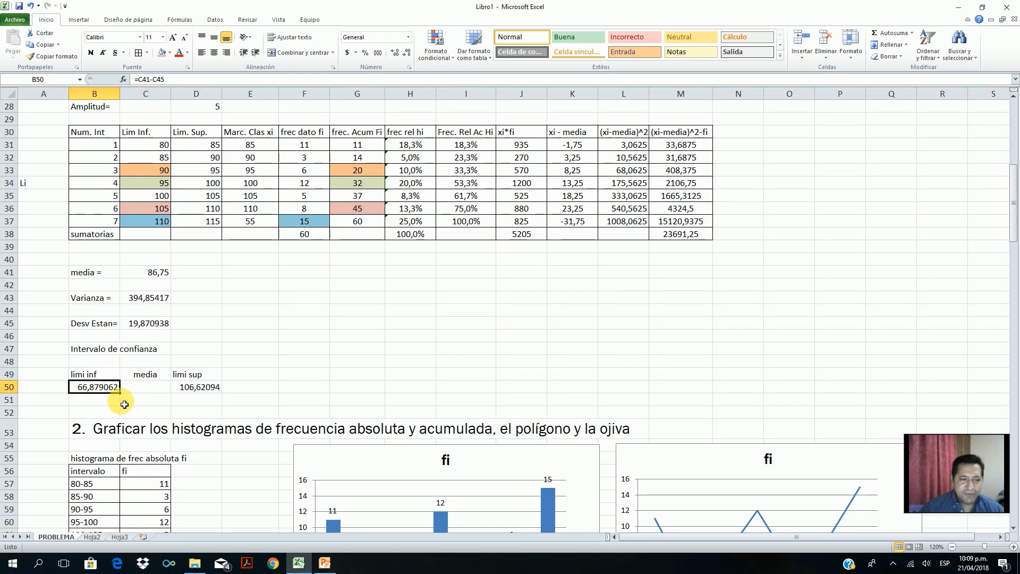
left_click(207, 389)
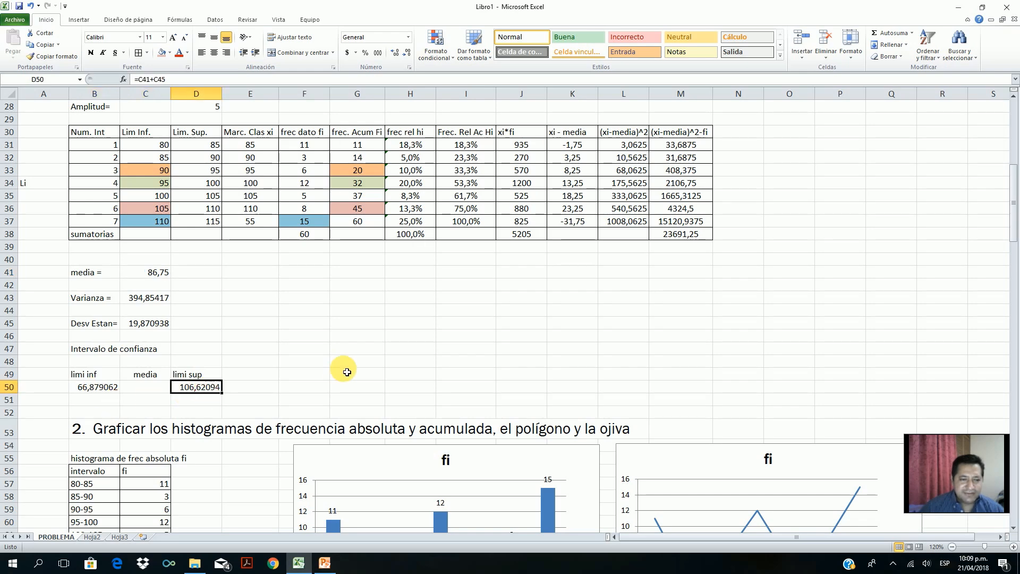
Step: Review the charts and task 3 blocks, checking the quartile results Q1 in C151, Q2 in C159 and Q3 in C175
scroll(348, 372, "down", 1)
scroll(348, 373, "down", 3)
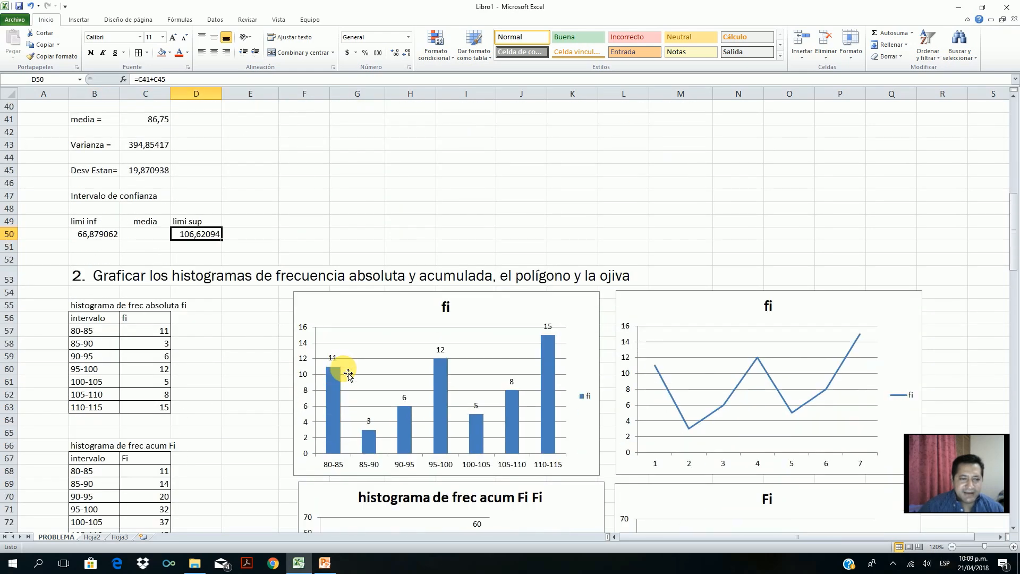
scroll(347, 374, "down", 7)
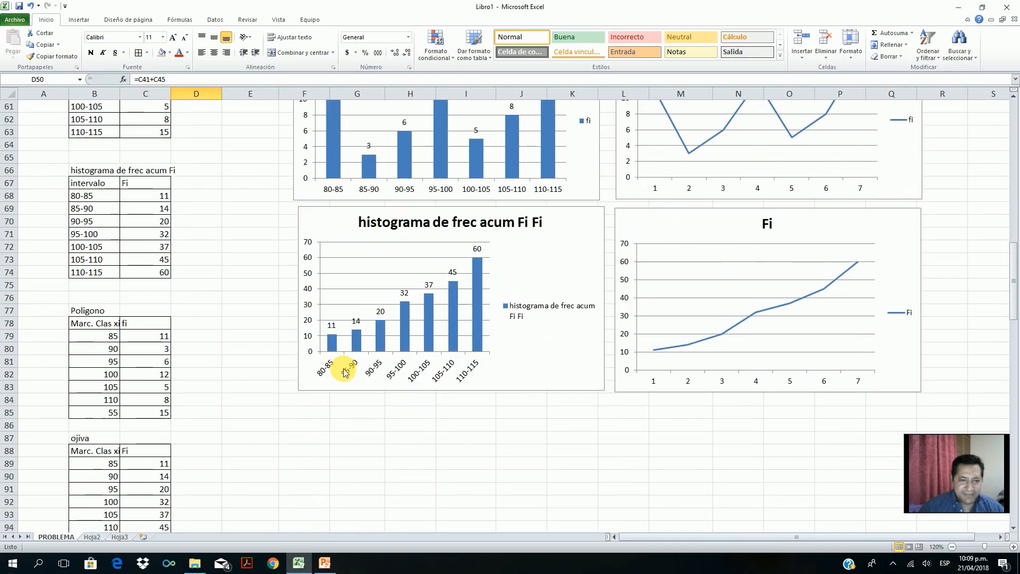
scroll(345, 372, "down", 10)
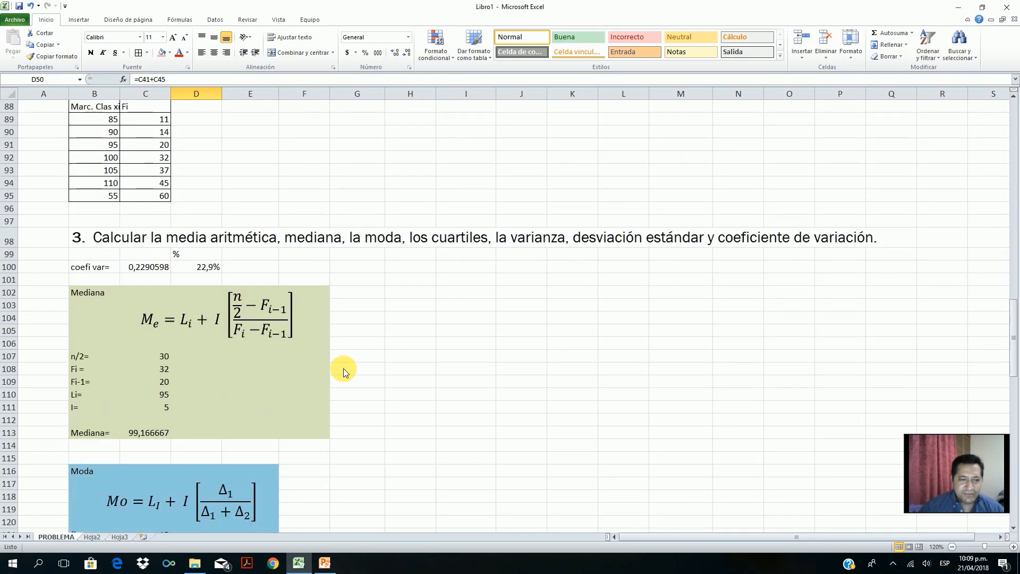
scroll(343, 370, "down", 12)
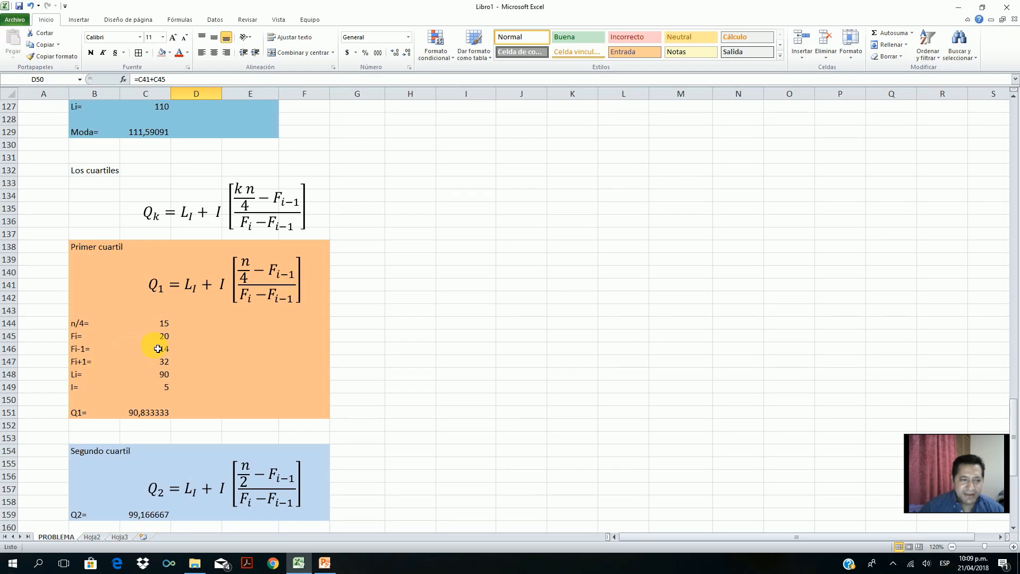
scroll(426, 431, "down", 2)
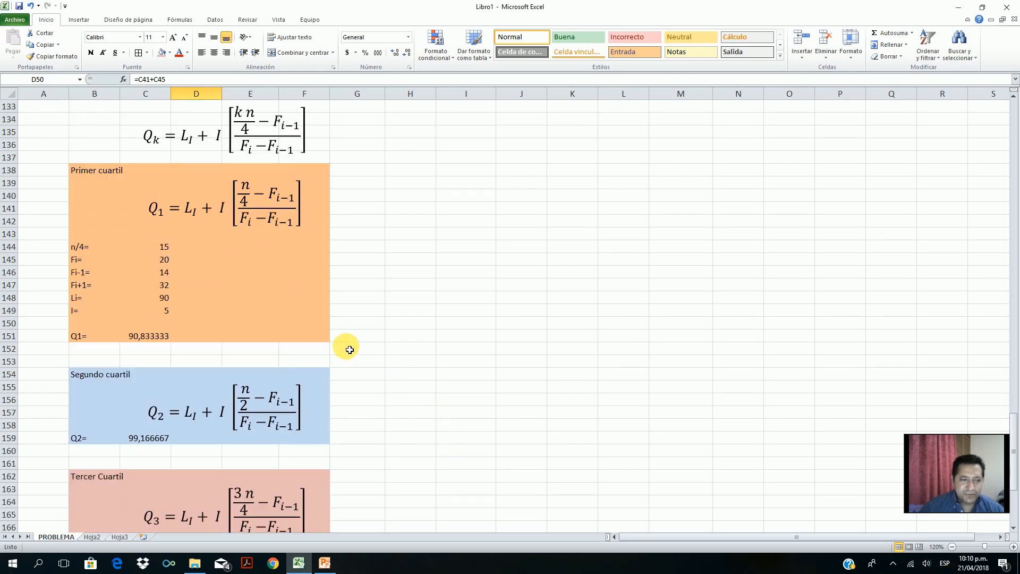
left_click(146, 339)
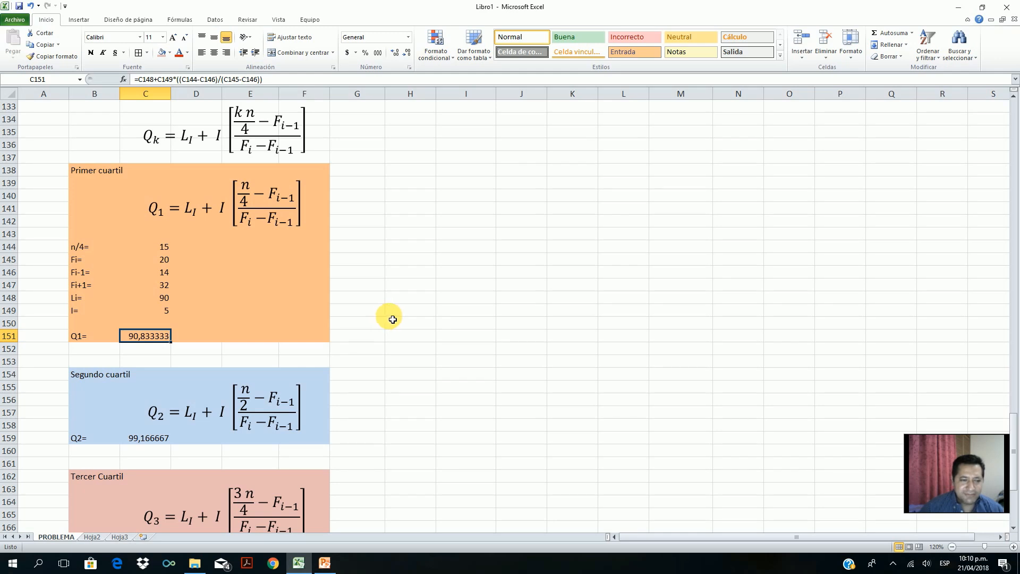
scroll(390, 320, "down", 1)
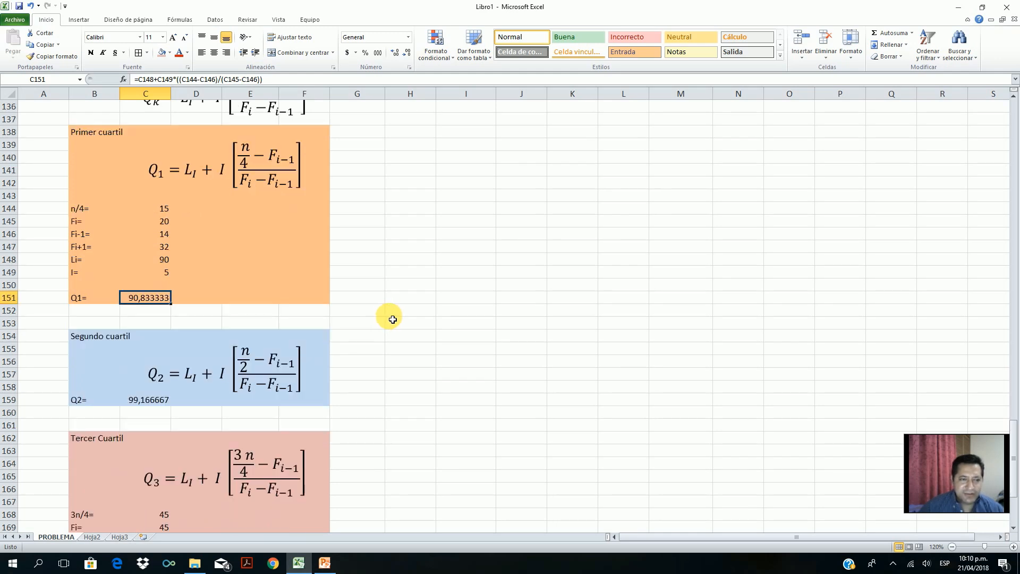
scroll(393, 319, "down", 2)
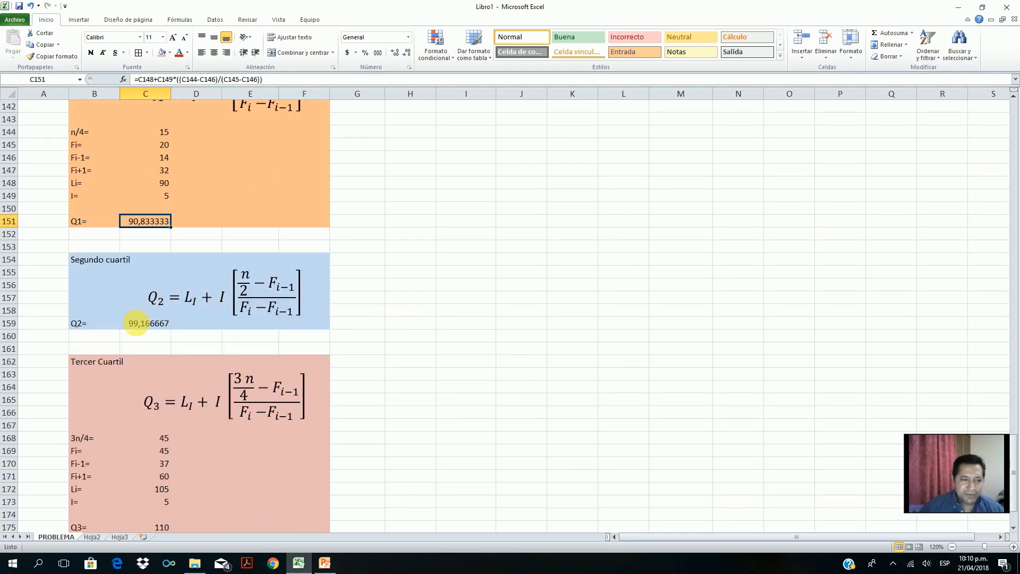
left_click(139, 324)
scroll(531, 368, "down", 3)
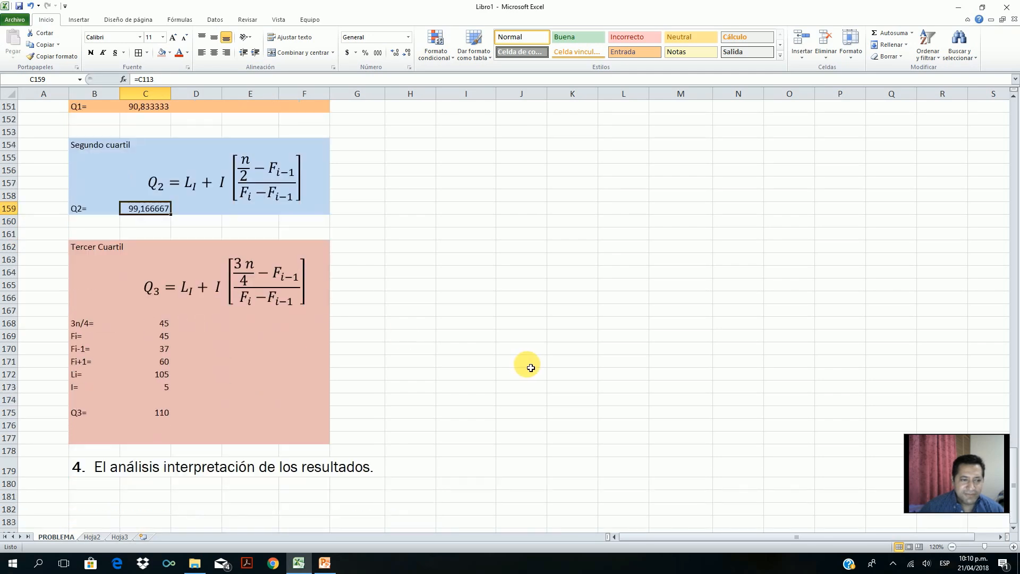
scroll(531, 368, "down", 2)
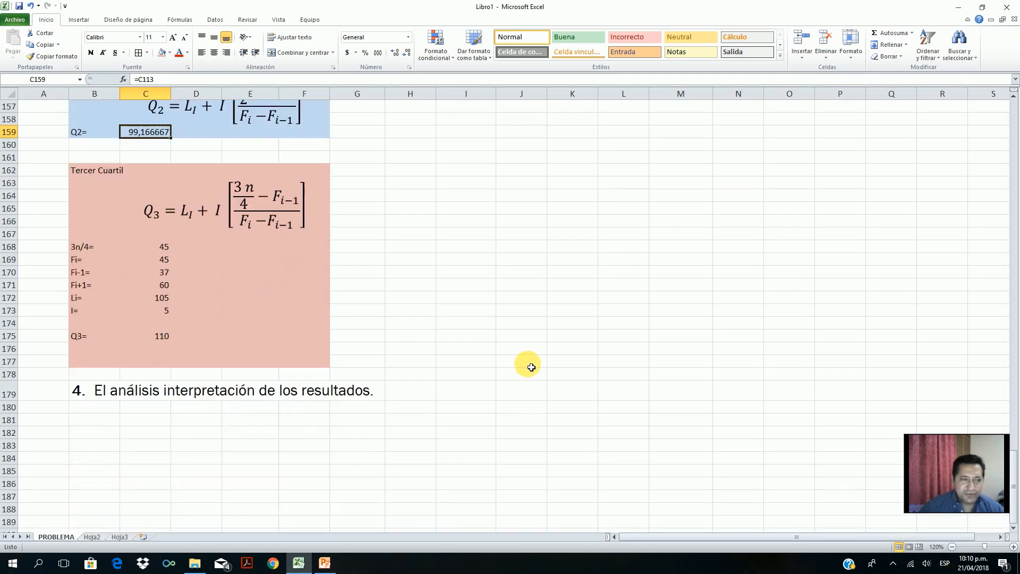
left_click(159, 336)
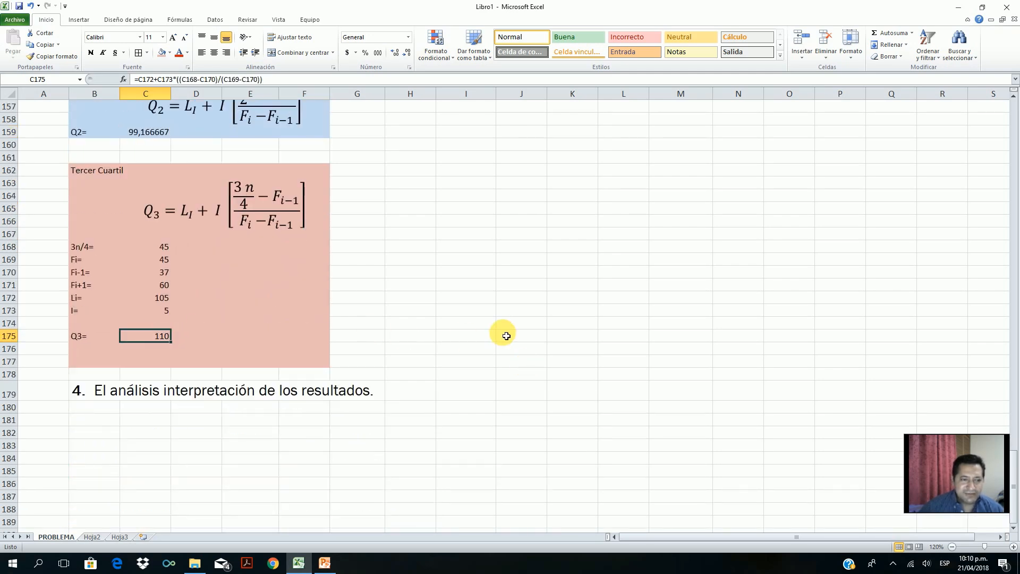
Step: Check the mode in C129 and the median in C113 of the task 3 results
scroll(508, 335, "up", 15)
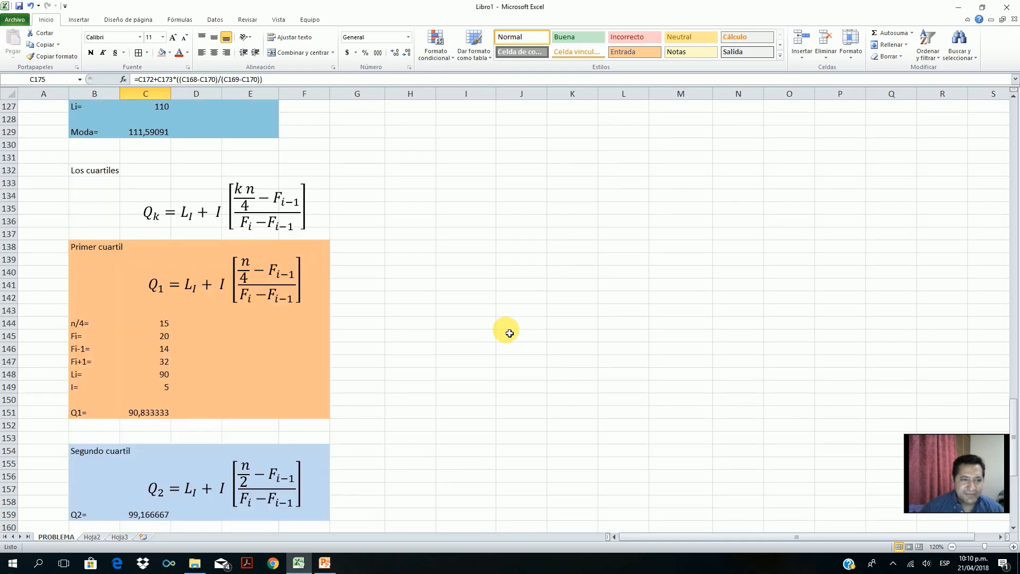
scroll(509, 334, "up", 3)
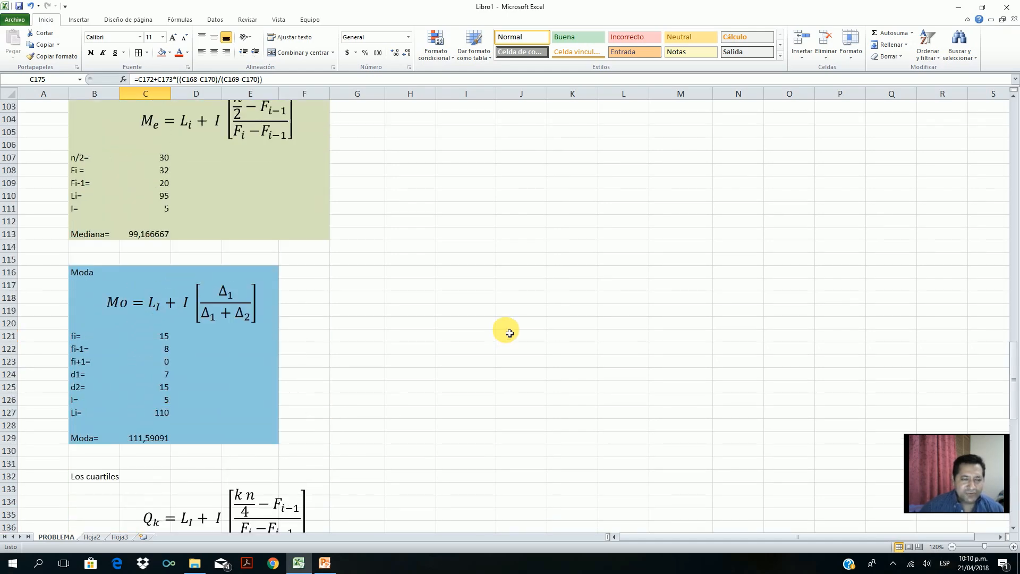
scroll(509, 333, "up", 1)
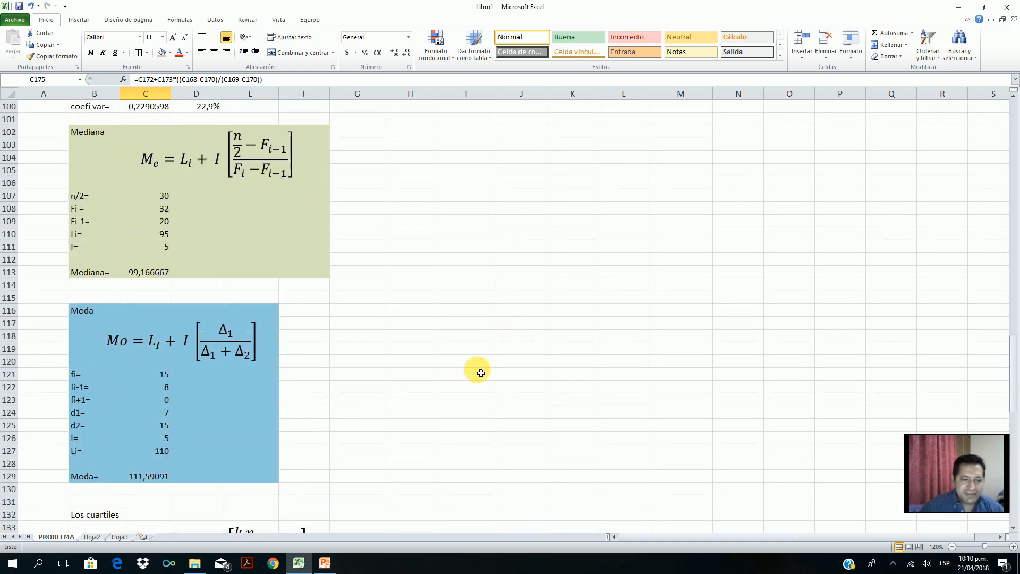
left_click(129, 477)
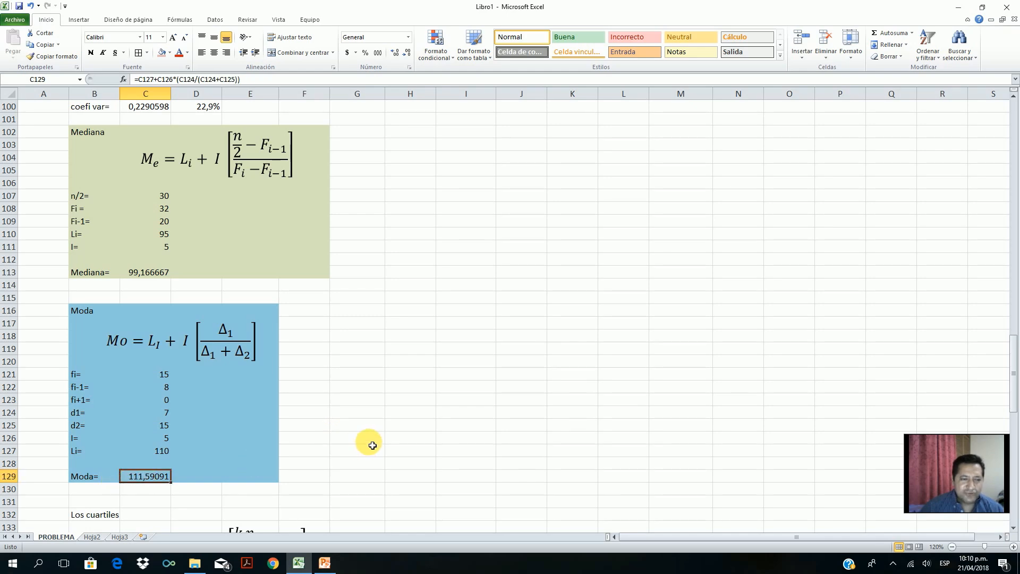
scroll(373, 446, "up", 3)
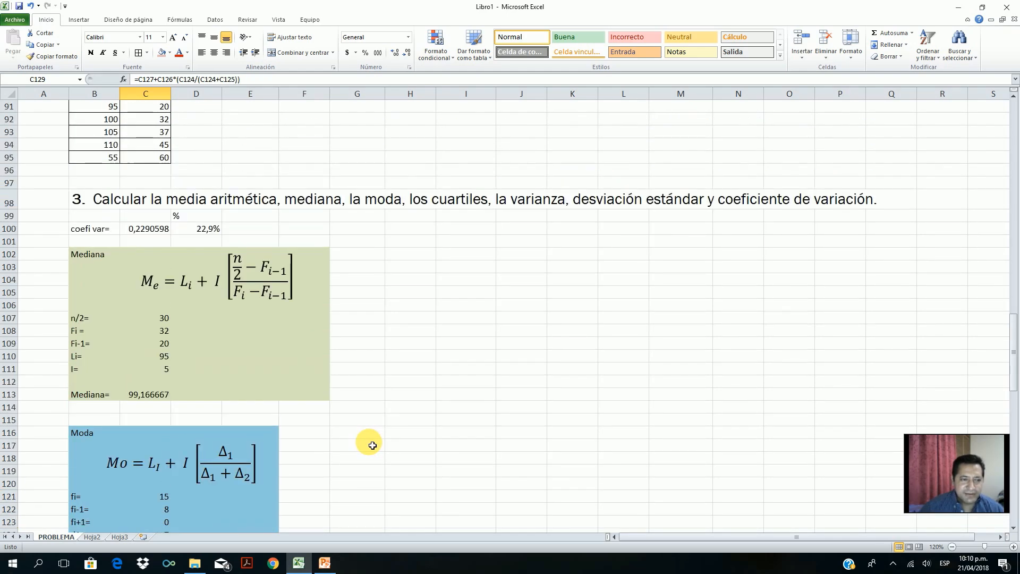
scroll(373, 446, "up", 2)
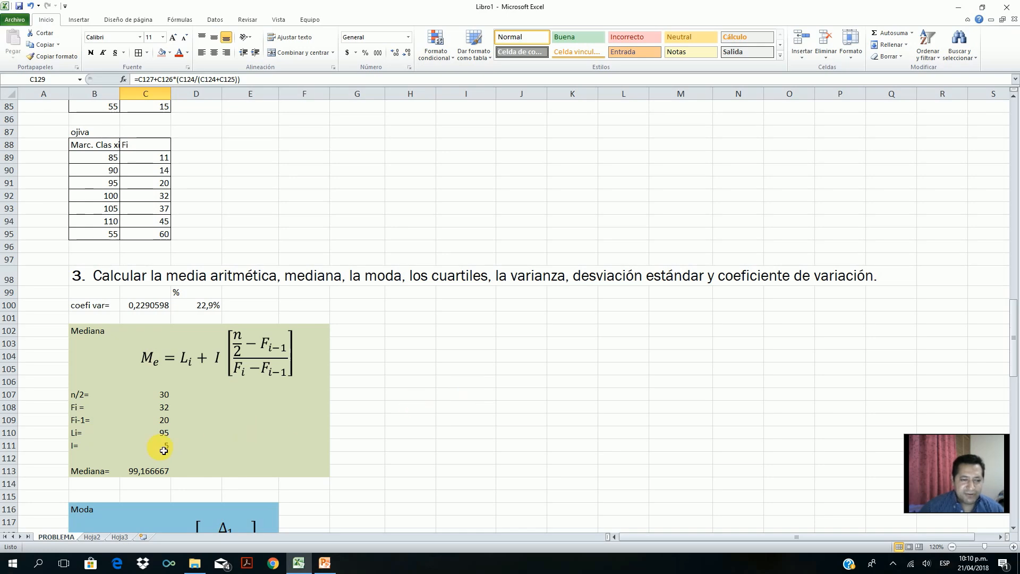
left_click(143, 471)
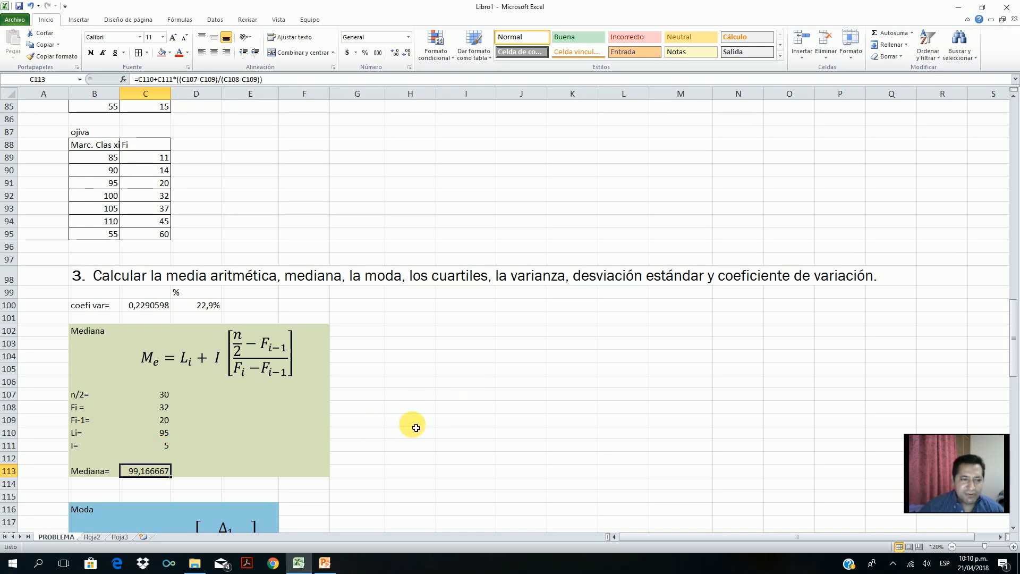
Step: Examine the absolute frequency histogram and the neighbouring polygon and cumulative frequency charts of task 2
scroll(416, 427, "up", 7)
scroll(420, 426, "up", 5)
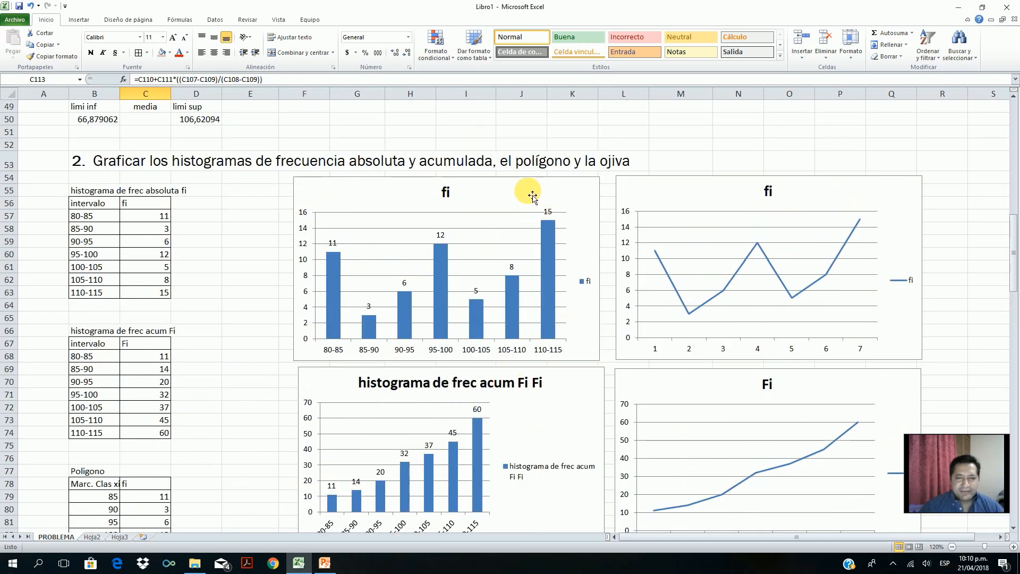
left_click(526, 185)
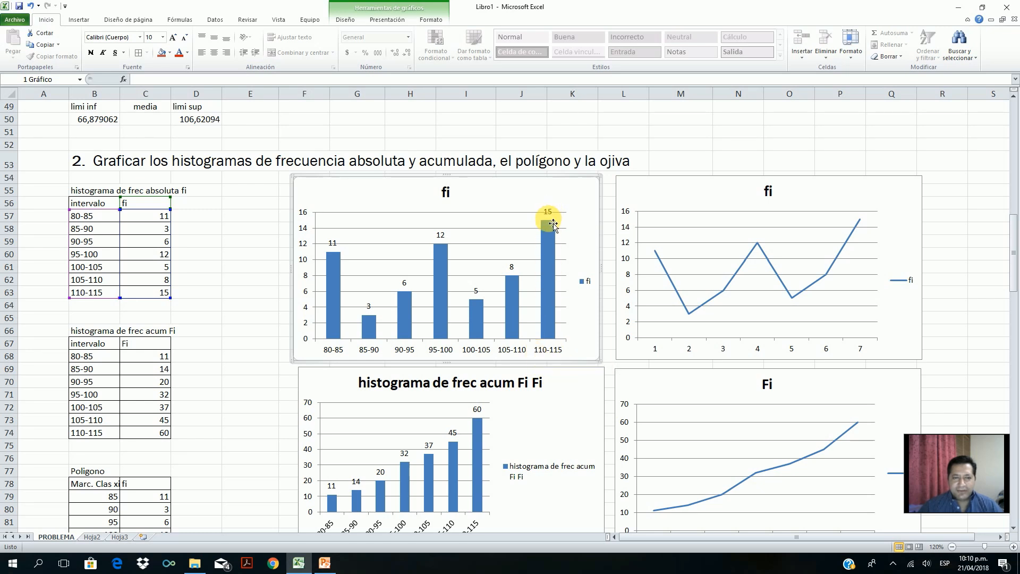
mouse_move(551, 227)
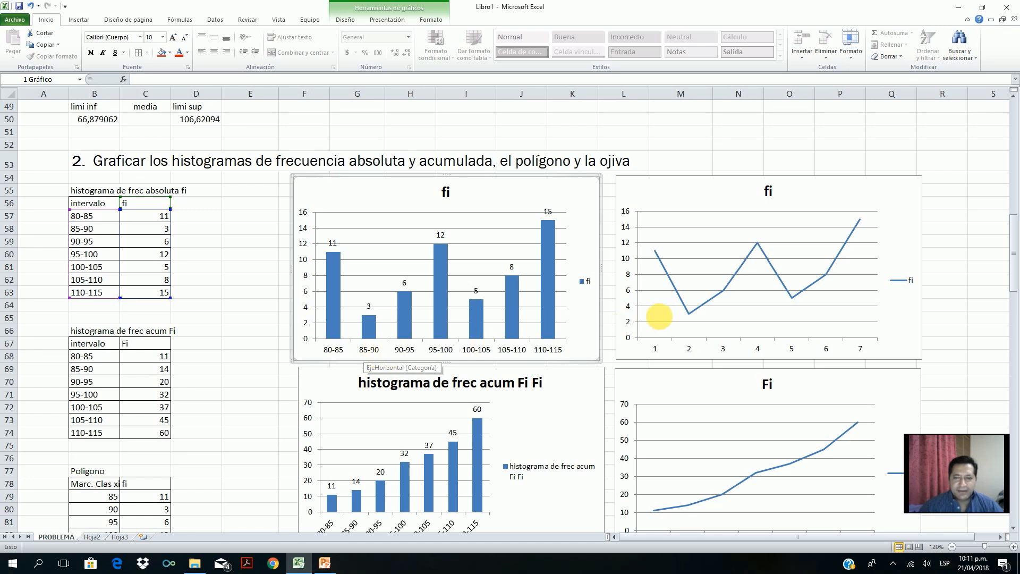
scroll(556, 410, "down", 1)
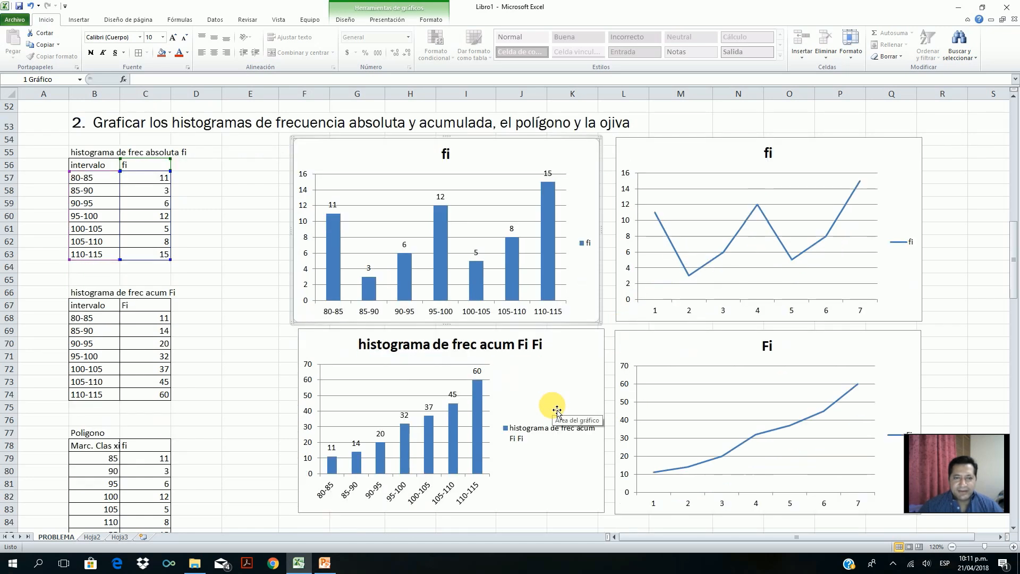